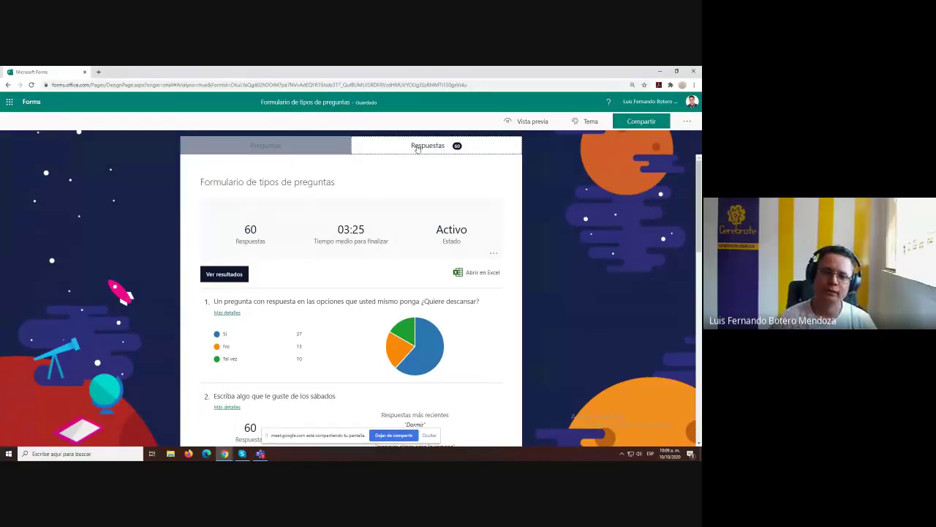
Step: Scroll the response summary and highlight question 1's wording above its pie chart
{"action": "scroll", "coordinate": [478, 305], "scroll_direction": "down", "scroll_amount": 3}
{"action": "scroll", "coordinate": [478, 305], "scroll_direction": "down", "scroll_amount": 10}
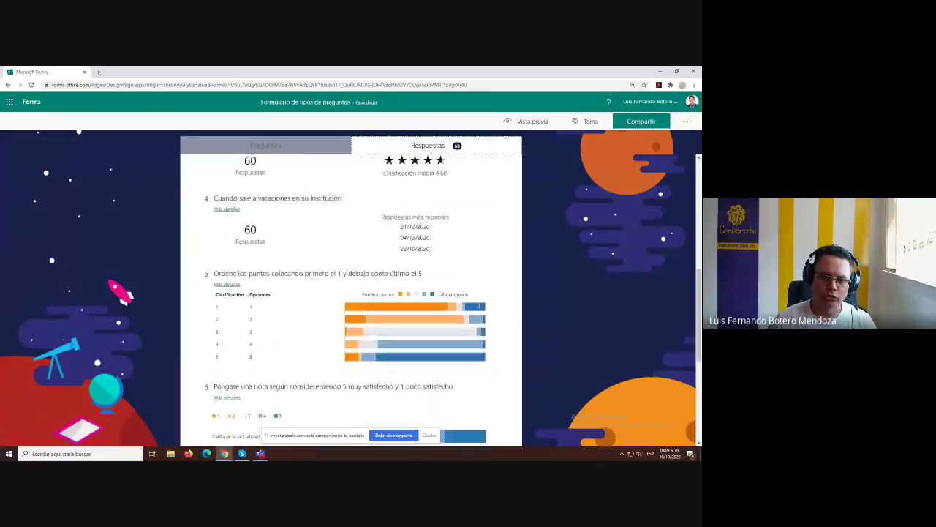
{"action": "scroll", "coordinate": [478, 305], "scroll_direction": "up", "scroll_amount": 15}
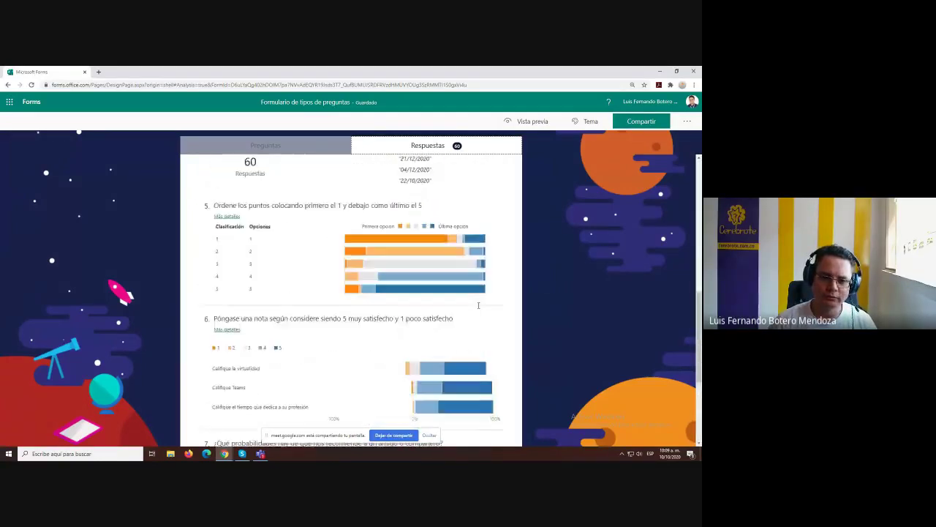
{"action": "scroll", "coordinate": [478, 306], "scroll_direction": "down", "scroll_amount": 12}
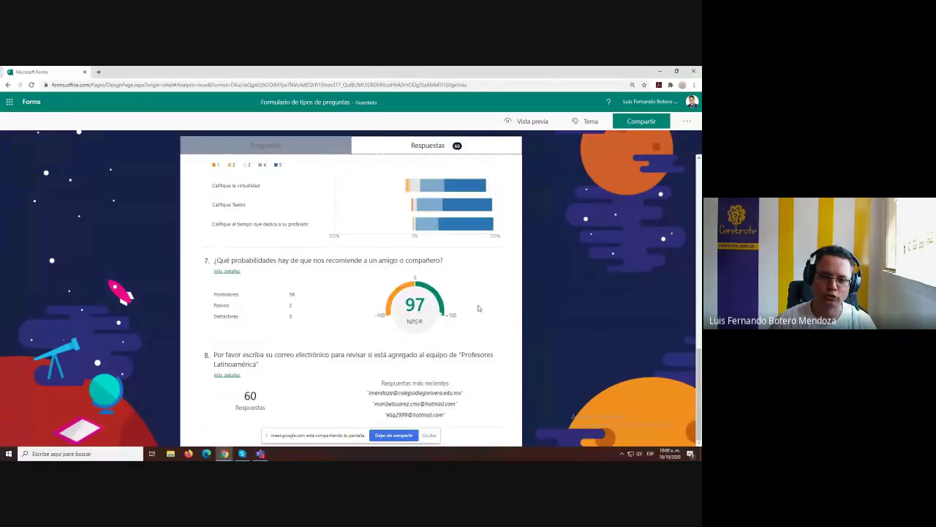
{"action": "scroll", "coordinate": [479, 308], "scroll_direction": "up", "scroll_amount": 12}
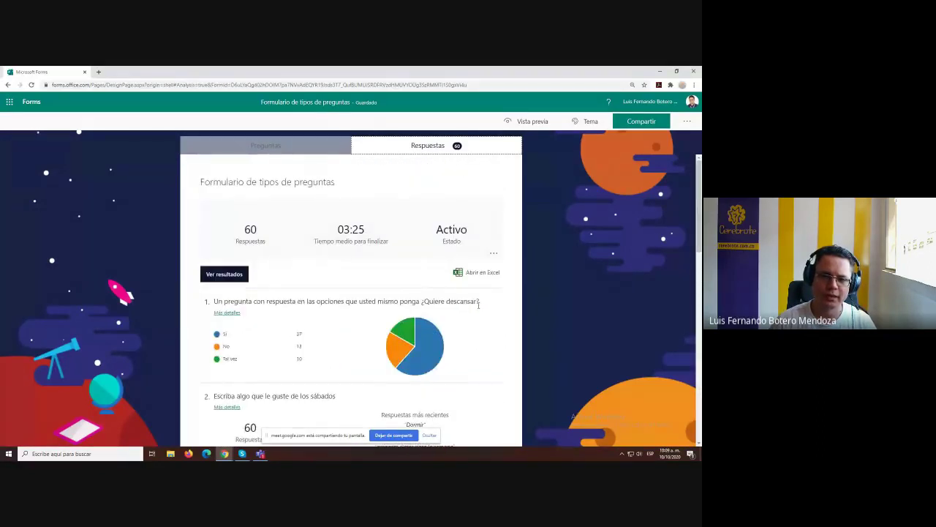
{"action": "scroll", "coordinate": [479, 305], "scroll_direction": "down", "scroll_amount": 12}
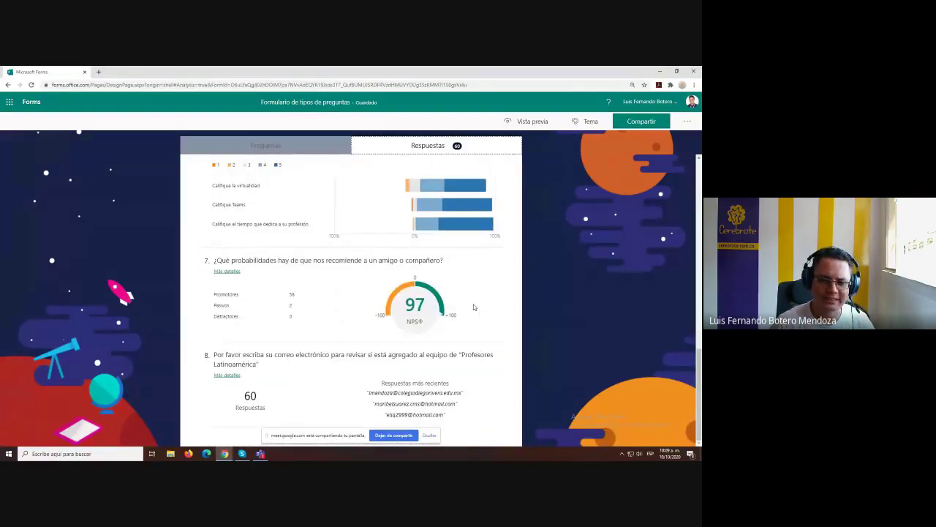
{"action": "scroll", "coordinate": [473, 307], "scroll_direction": "up", "scroll_amount": 12}
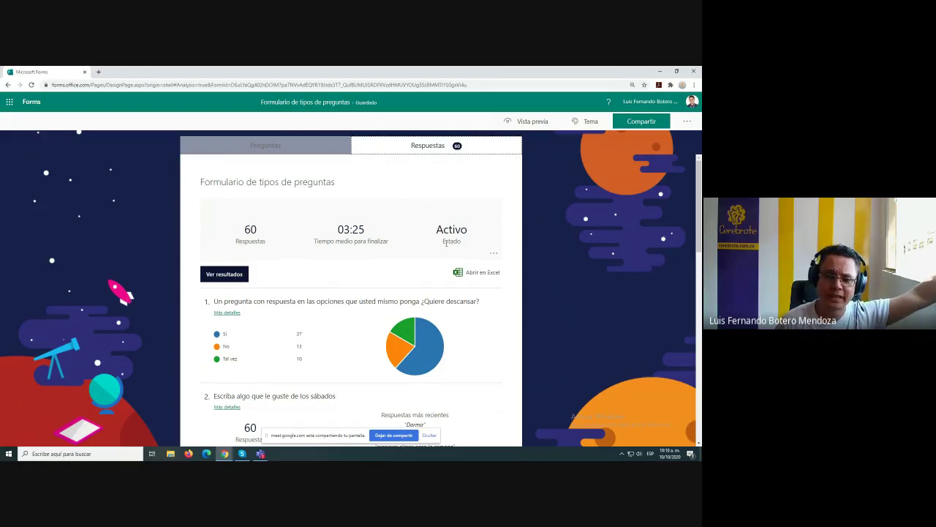
{"action": "scroll", "coordinate": [432, 252], "scroll_direction": "down", "scroll_amount": 2}
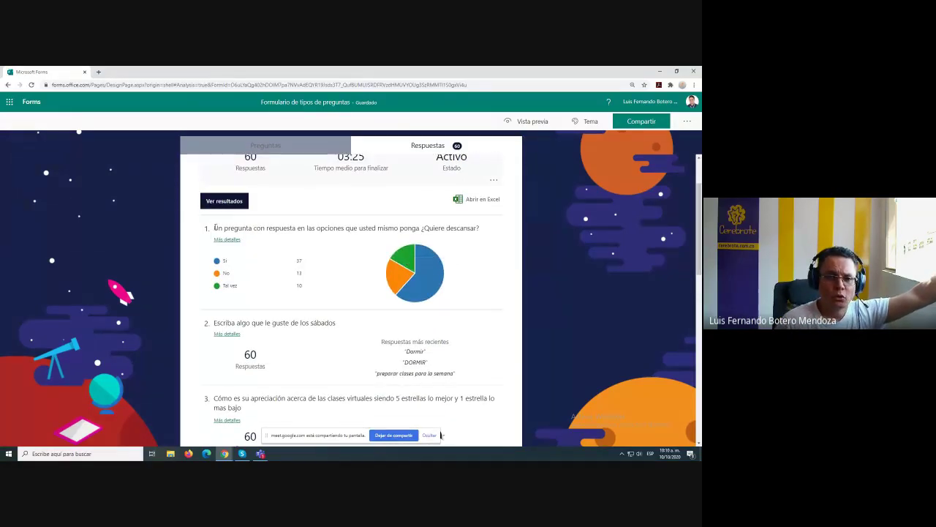
{"action": "left_click_drag", "start_coordinate": [214, 227], "coordinate": [483, 231]}
{"action": "mouse_move", "coordinate": [408, 256]}
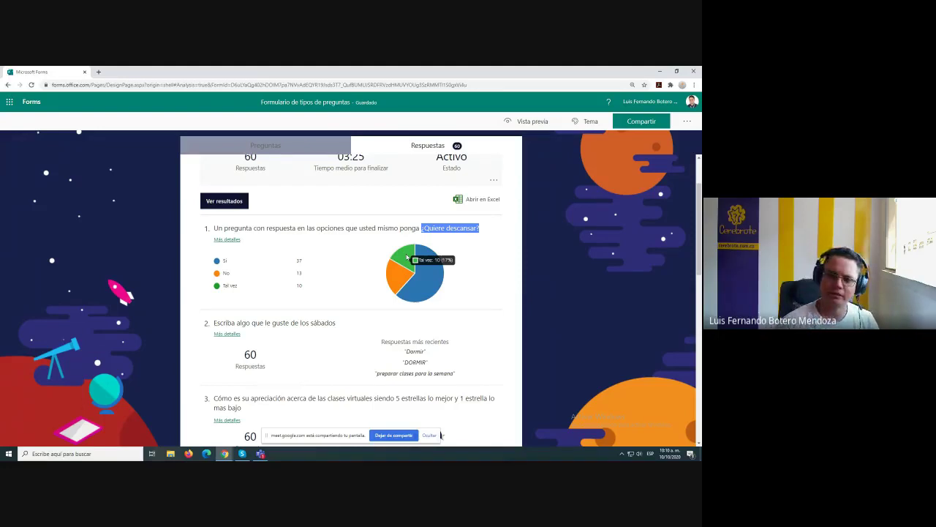
{"action": "mouse_move", "coordinate": [432, 276]}
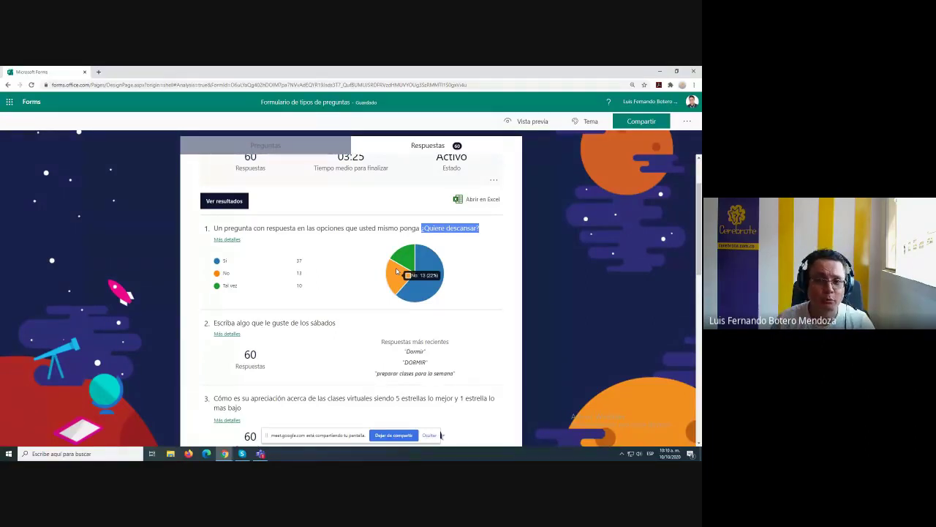
{"action": "left_click", "coordinate": [468, 272]}
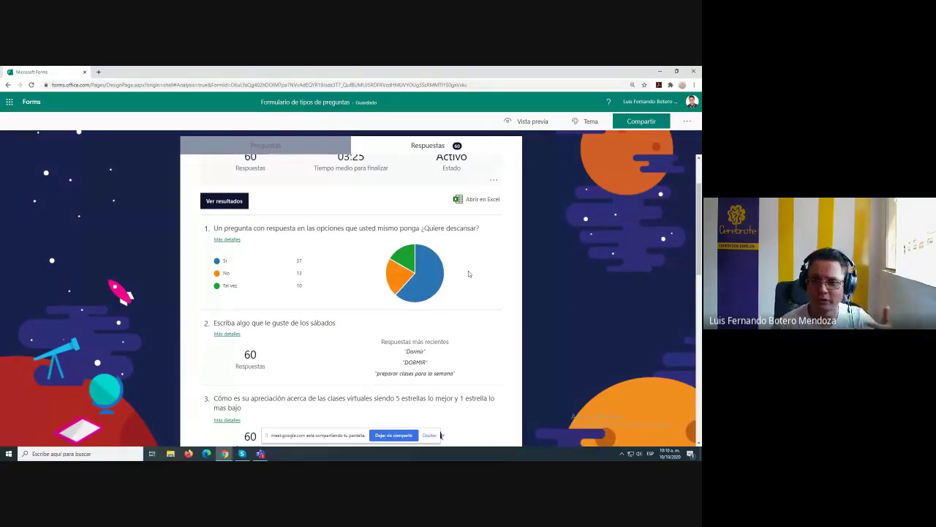
Step: Scroll through the later answers, highlighting the titles of questions 2 and 4
{"action": "scroll", "coordinate": [469, 274], "scroll_direction": "down", "scroll_amount": 3}
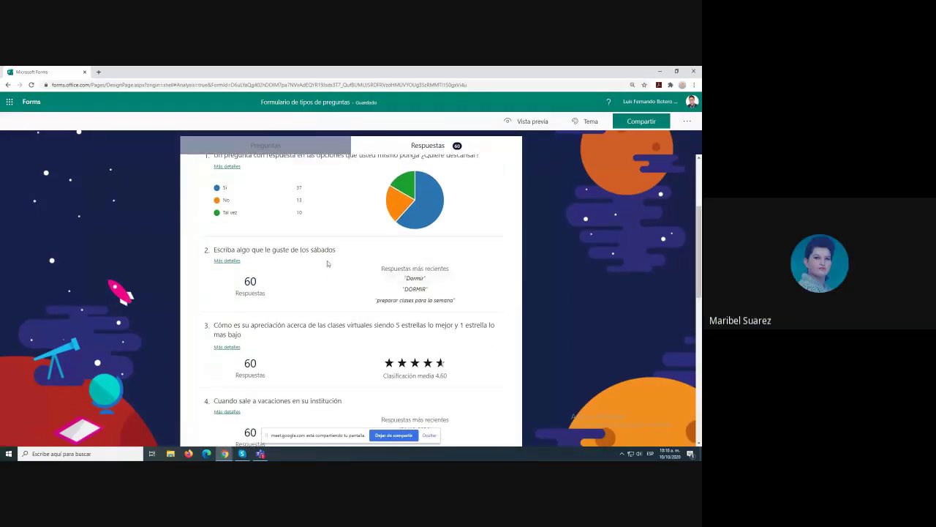
{"action": "left_click_drag", "start_coordinate": [225, 213], "coordinate": [350, 217]}
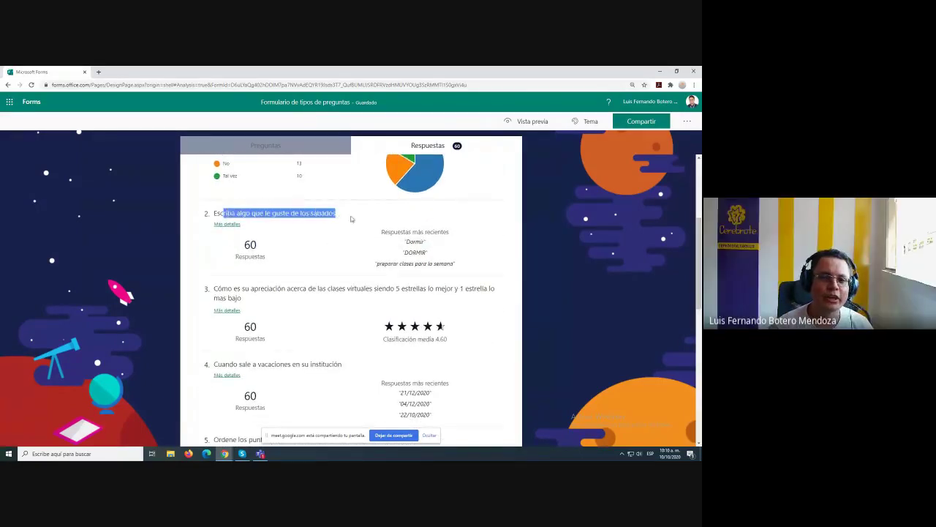
{"action": "left_click", "coordinate": [410, 233]}
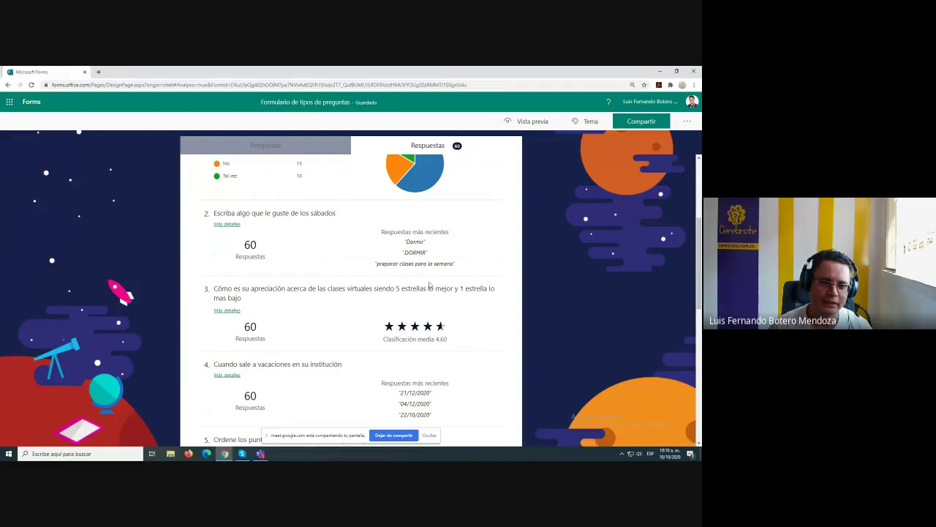
{"action": "scroll", "coordinate": [435, 253], "scroll_direction": "down", "scroll_amount": 1}
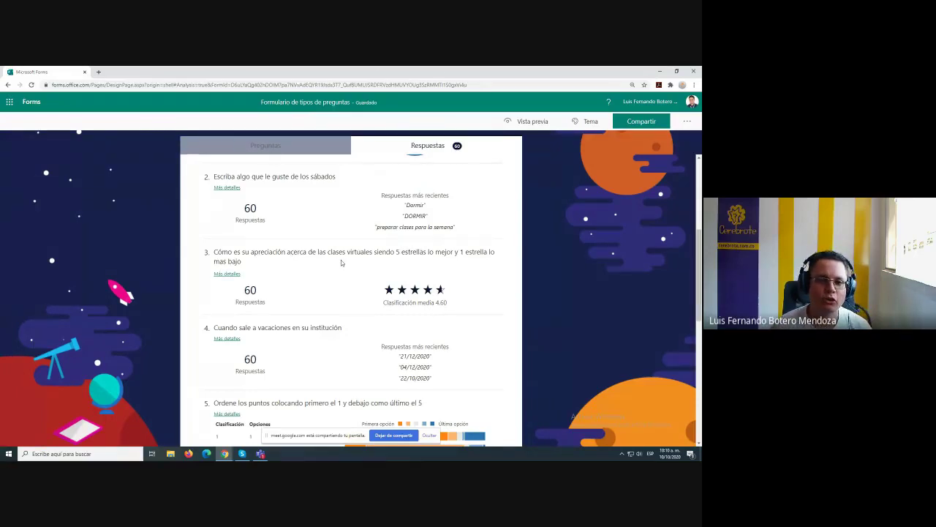
{"action": "scroll", "coordinate": [340, 261], "scroll_direction": "down", "scroll_amount": 1}
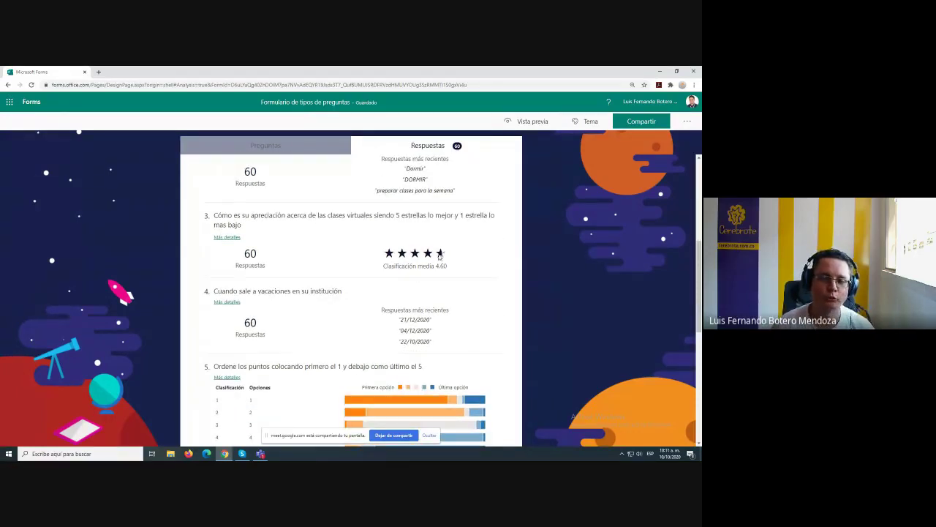
{"action": "mouse_move", "coordinate": [439, 255]}
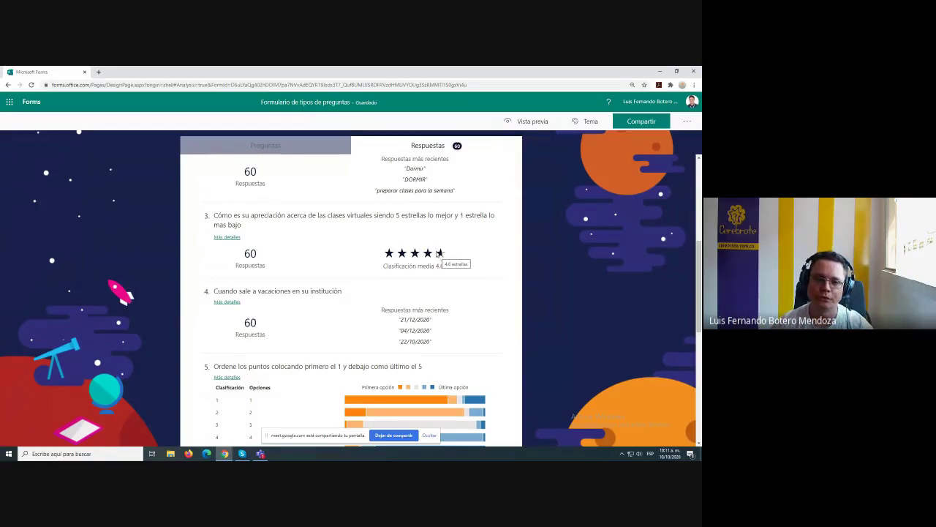
{"action": "left_click_drag", "start_coordinate": [238, 289], "coordinate": [334, 292]}
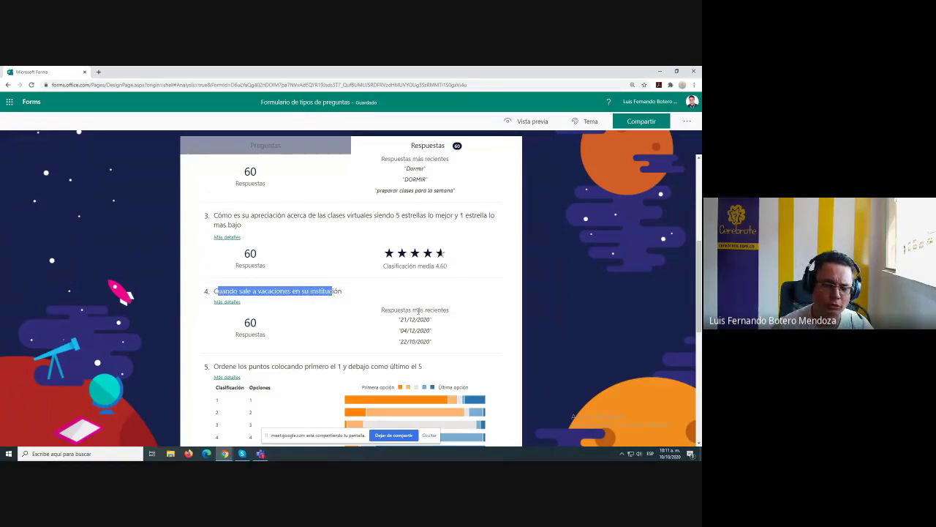
{"action": "scroll", "coordinate": [395, 278], "scroll_direction": "down", "scroll_amount": 3}
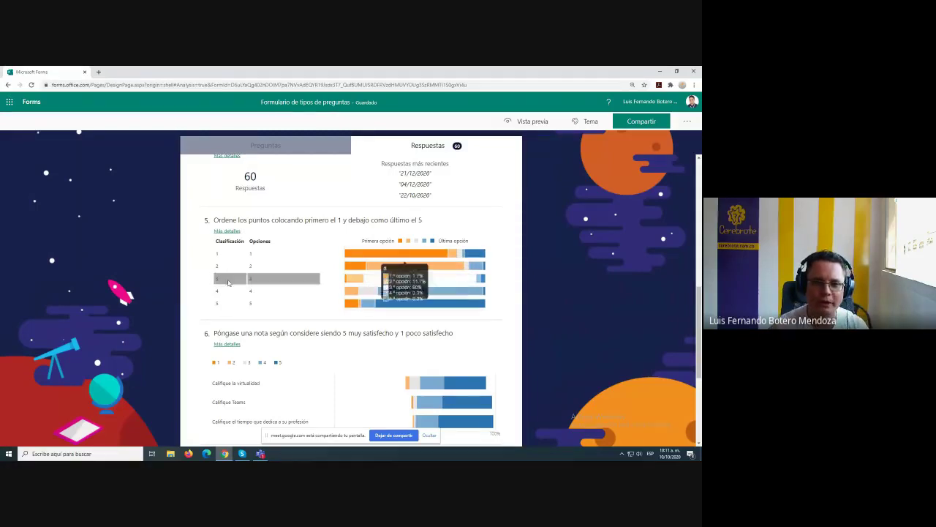
{"action": "mouse_move", "coordinate": [428, 254]}
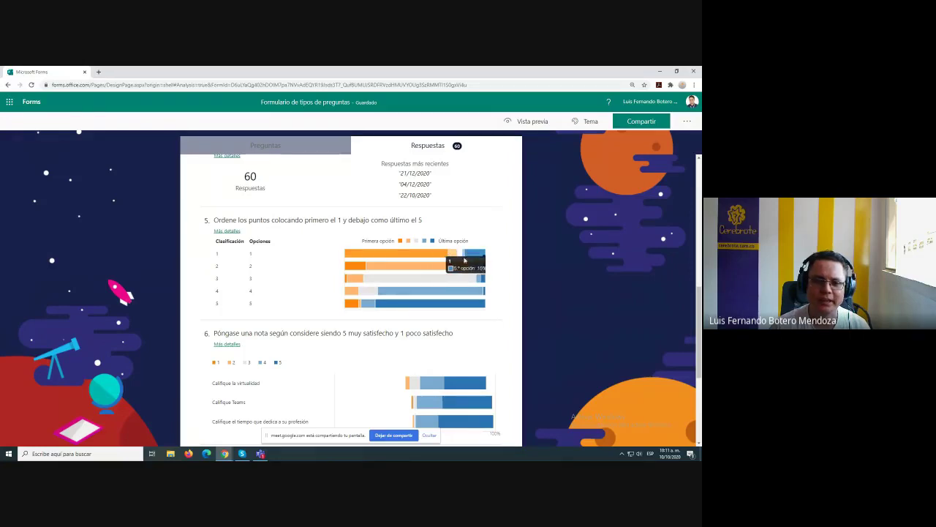
{"action": "scroll", "coordinate": [495, 316], "scroll_direction": "down", "scroll_amount": 3}
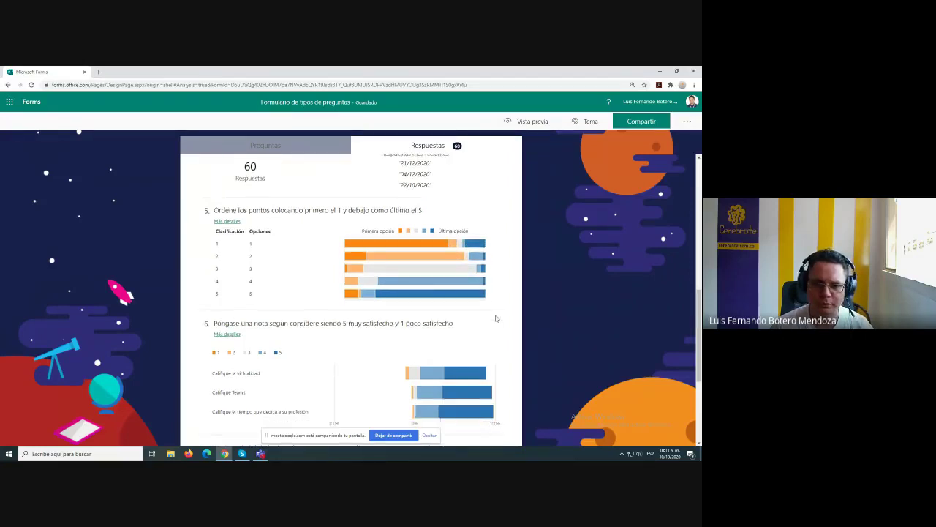
Step: Admit the waiting person to the video meeting and return to the summary
{"action": "key", "text": "alt+Tab"}
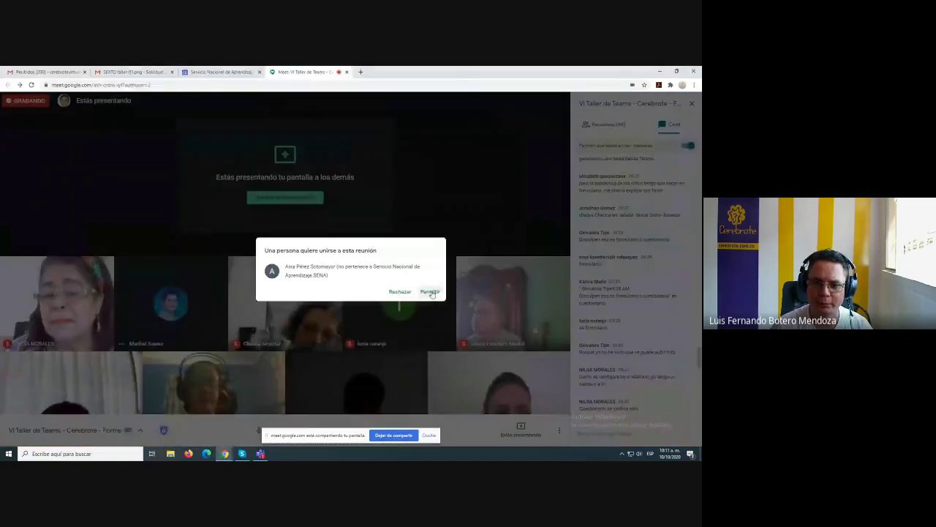
{"action": "left_click", "coordinate": [430, 291]}
{"action": "key", "text": "alt+Tab"}
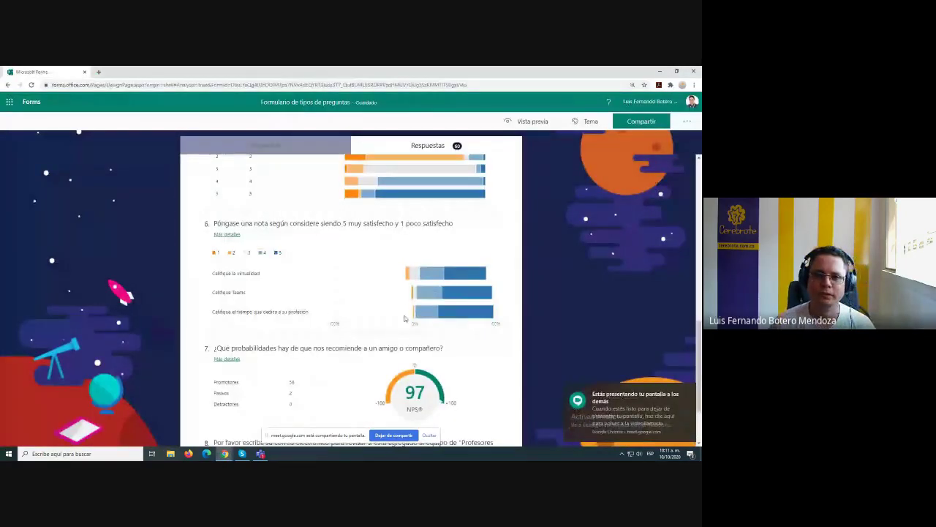
Step: Scroll back up to the form title and its 60-response statistics
{"action": "scroll", "coordinate": [374, 306], "scroll_direction": "up", "scroll_amount": 1}
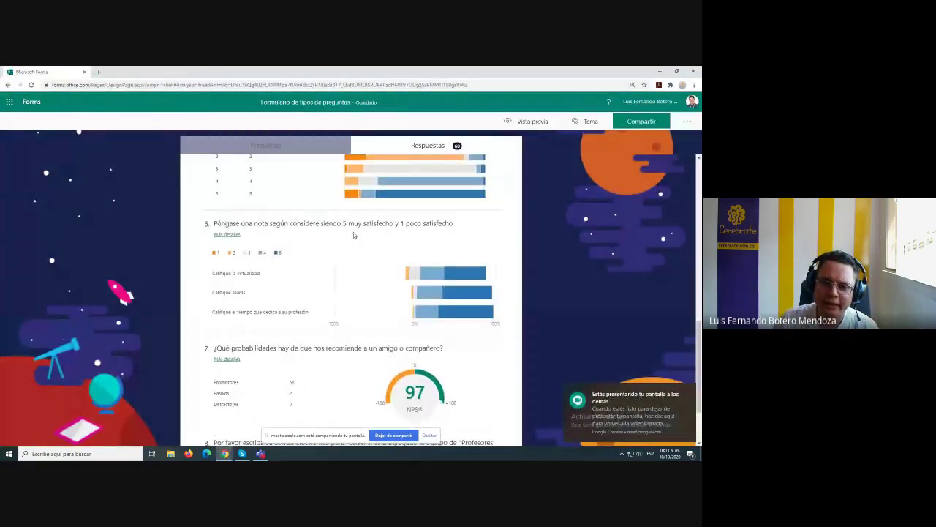
{"action": "mouse_move", "coordinate": [466, 274]}
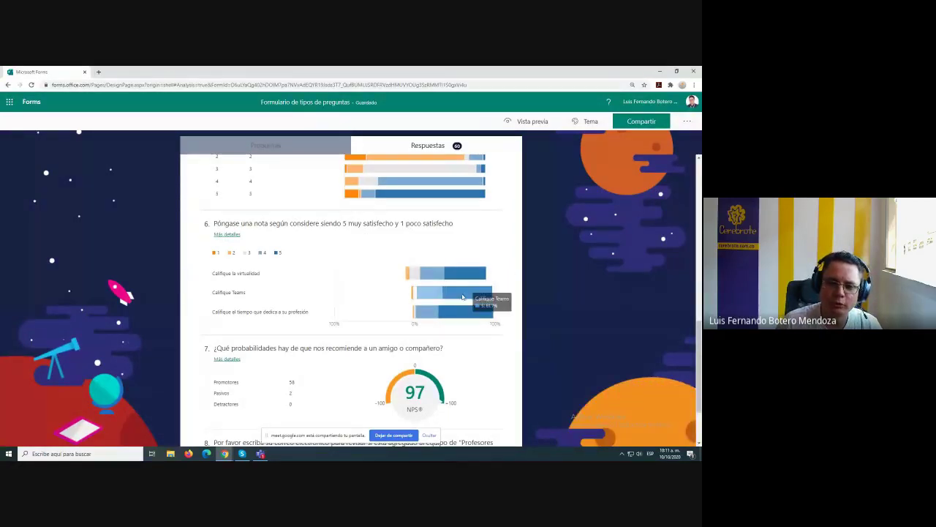
{"action": "mouse_move", "coordinate": [463, 296]}
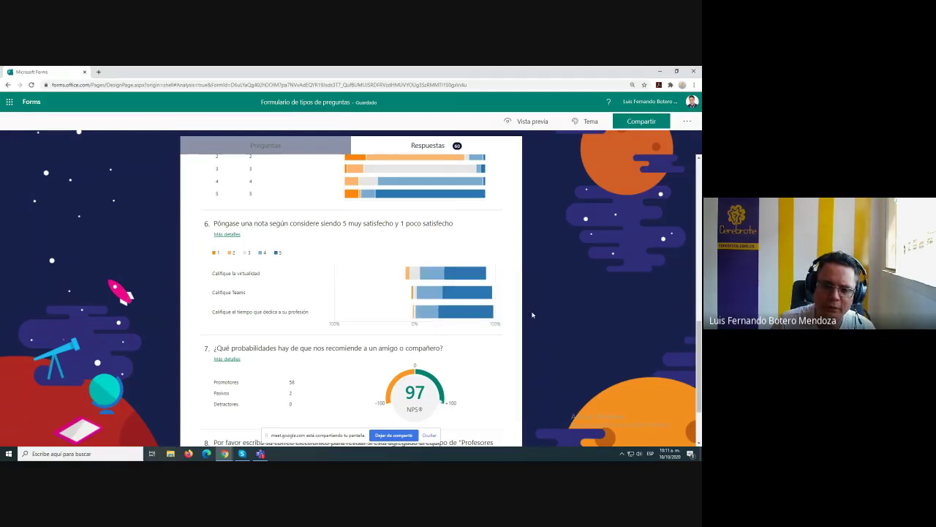
{"action": "scroll", "coordinate": [533, 315], "scroll_direction": "down", "scroll_amount": 2}
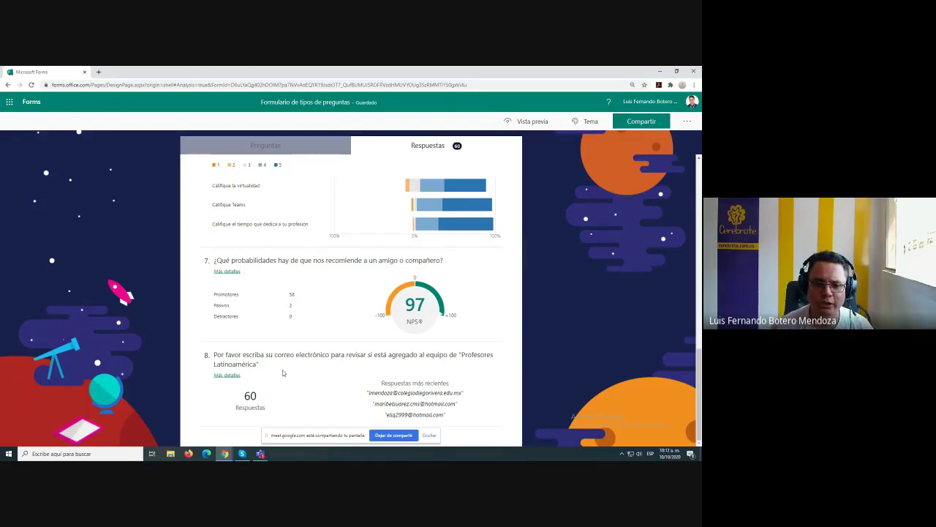
{"action": "scroll", "coordinate": [494, 363], "scroll_direction": "up", "scroll_amount": 10}
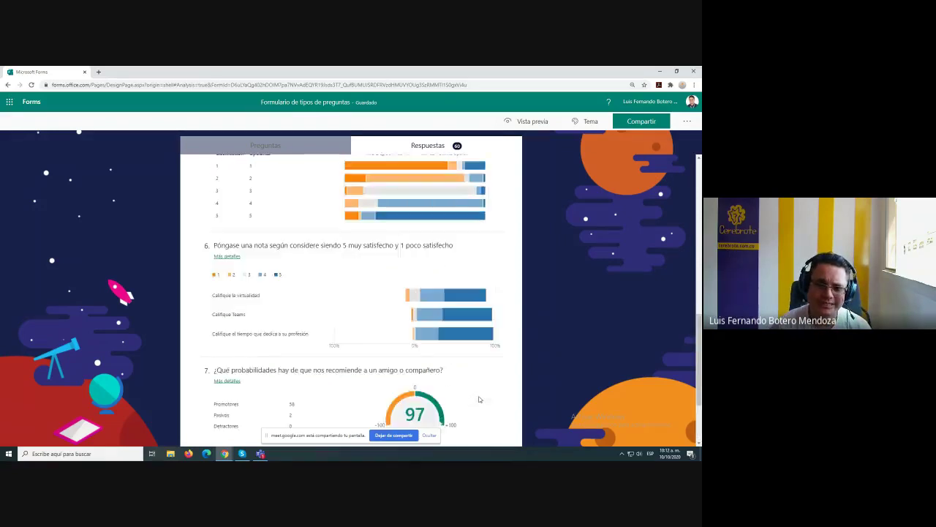
{"action": "scroll", "coordinate": [456, 307], "scroll_direction": "up", "scroll_amount": 3}
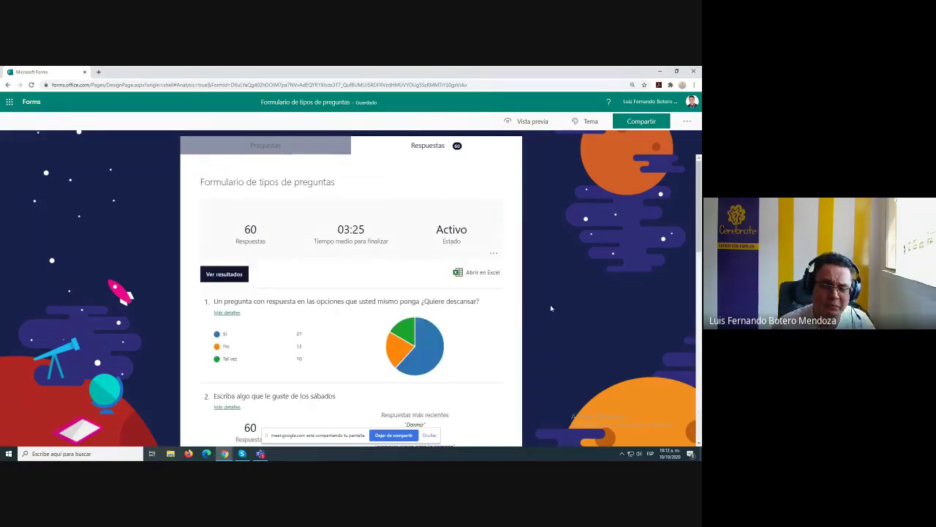
{"action": "scroll", "coordinate": [542, 318], "scroll_direction": "down", "scroll_amount": 1}
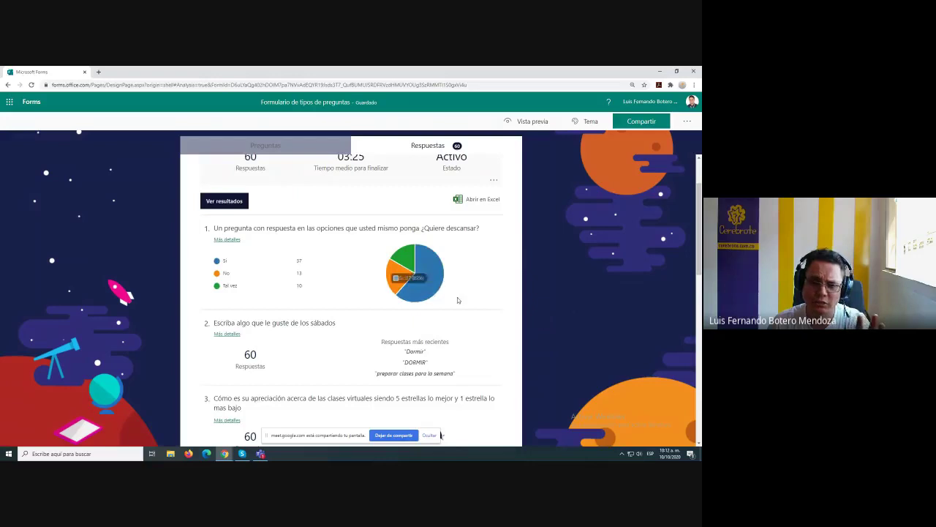
{"action": "scroll", "coordinate": [458, 300], "scroll_direction": "up", "scroll_amount": 1}
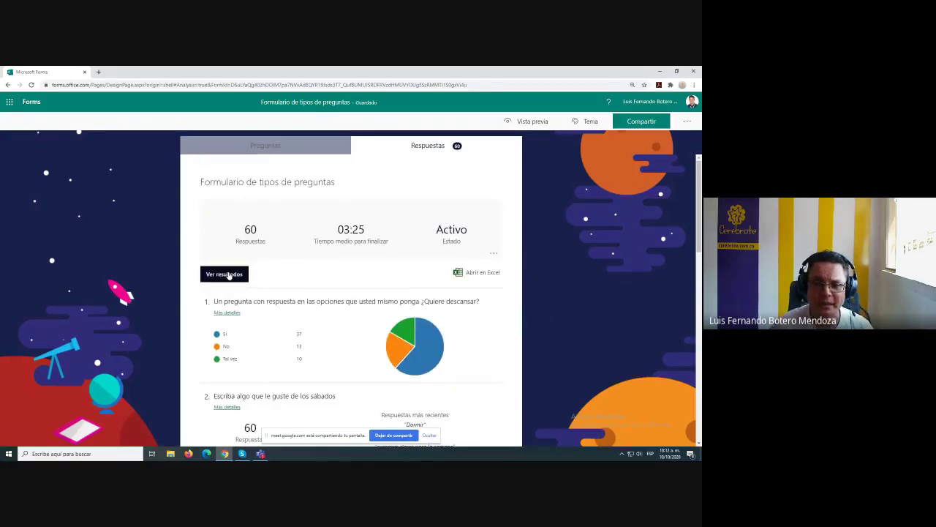
Step: Open Ver resultados to view individual responses and scroll the first respondent's answers
{"action": "left_click", "coordinate": [228, 275]}
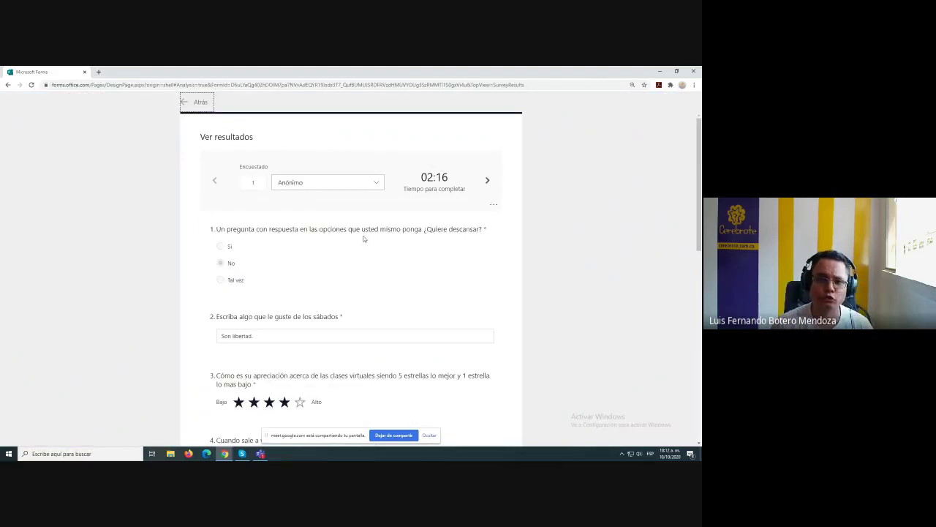
{"action": "scroll", "coordinate": [361, 249], "scroll_direction": "down", "scroll_amount": 6}
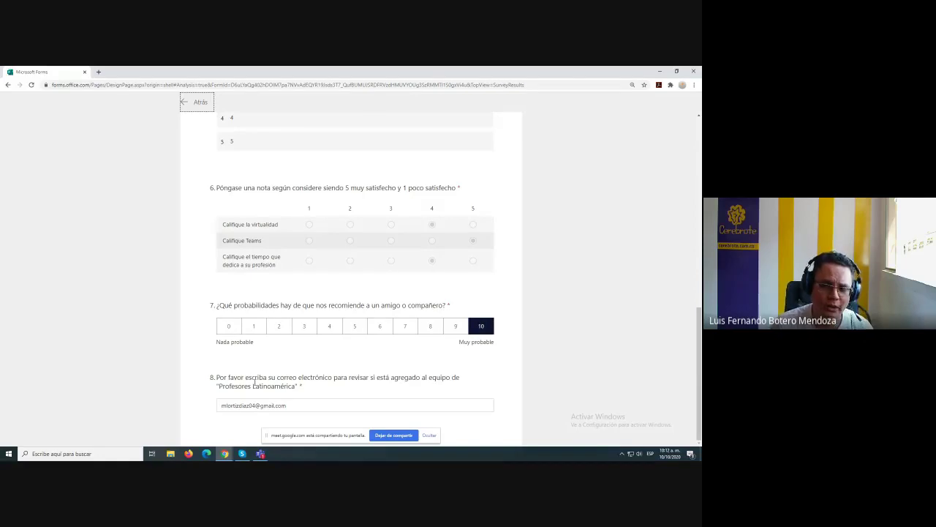
{"action": "scroll", "coordinate": [253, 383], "scroll_direction": "up", "scroll_amount": 15}
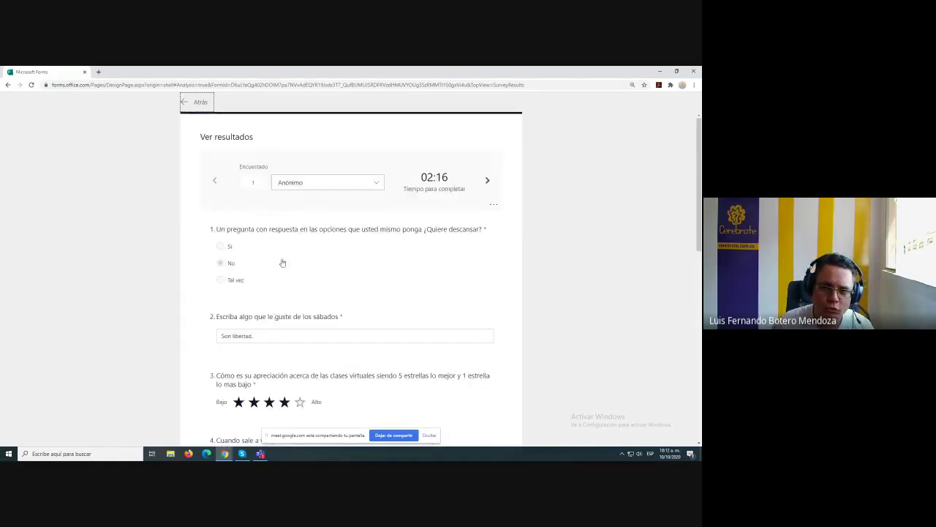
{"action": "scroll", "coordinate": [519, 281], "scroll_direction": "down", "scroll_amount": 6}
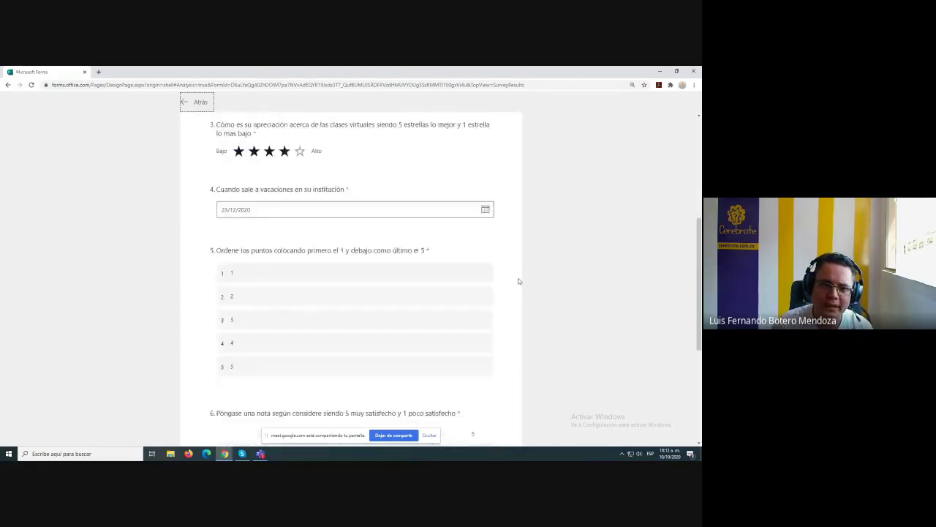
{"action": "left_click", "coordinate": [198, 102]}
{"action": "left_click", "coordinate": [229, 277]}
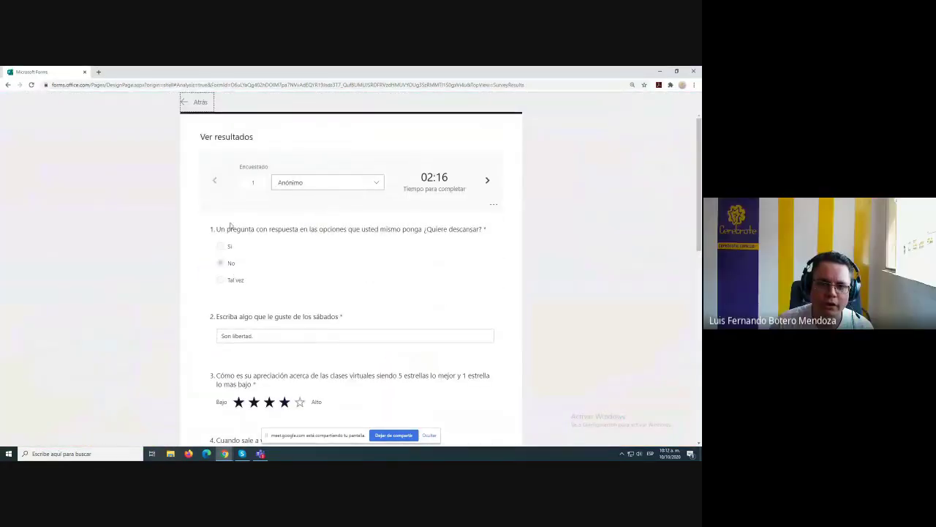
{"action": "scroll", "coordinate": [458, 263], "scroll_direction": "down", "scroll_amount": 6}
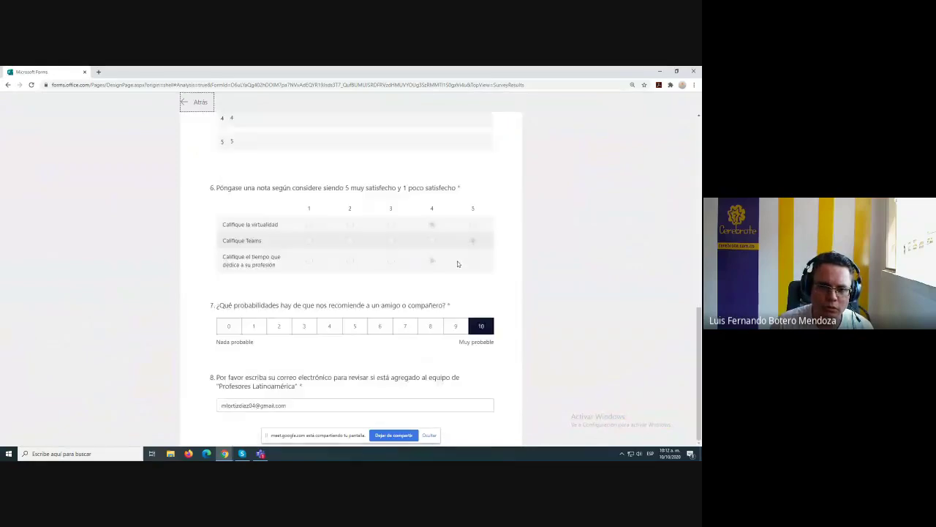
{"action": "scroll", "coordinate": [458, 264], "scroll_direction": "up", "scroll_amount": 3}
{"action": "scroll", "coordinate": [458, 263], "scroll_direction": "up", "scroll_amount": 5}
Step: Step forward through the respondents to respondent 6
{"action": "left_click", "coordinate": [488, 181]}
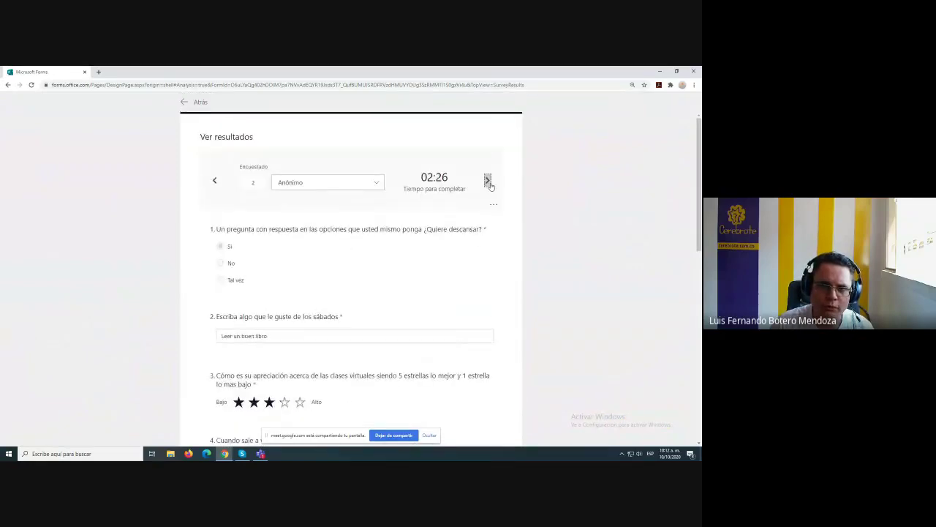
{"action": "left_click", "coordinate": [488, 182]}
{"action": "left_click", "coordinate": [488, 181]}
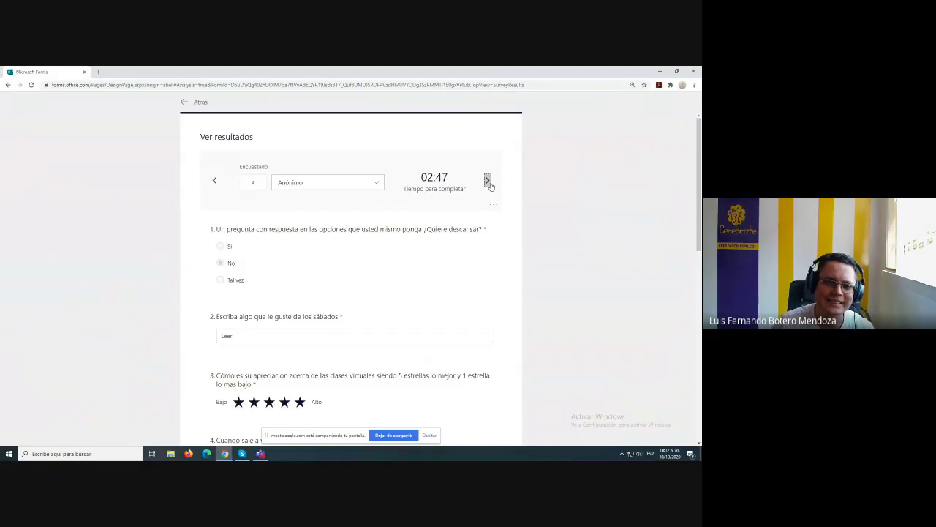
{"action": "left_click", "coordinate": [488, 182]}
{"action": "left_click", "coordinate": [488, 182]}
Step: Scroll through respondent 6's answers, briefly highlighting question 6's title
{"action": "scroll", "coordinate": [479, 311], "scroll_direction": "down", "scroll_amount": 10}
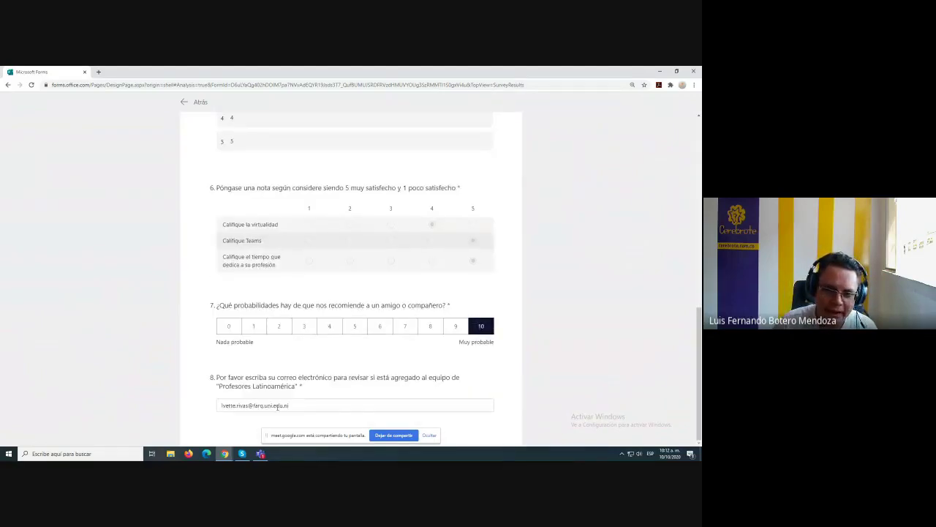
{"action": "scroll", "coordinate": [338, 412], "scroll_direction": "up", "scroll_amount": 10}
{"action": "scroll", "coordinate": [331, 312], "scroll_direction": "down", "scroll_amount": 1}
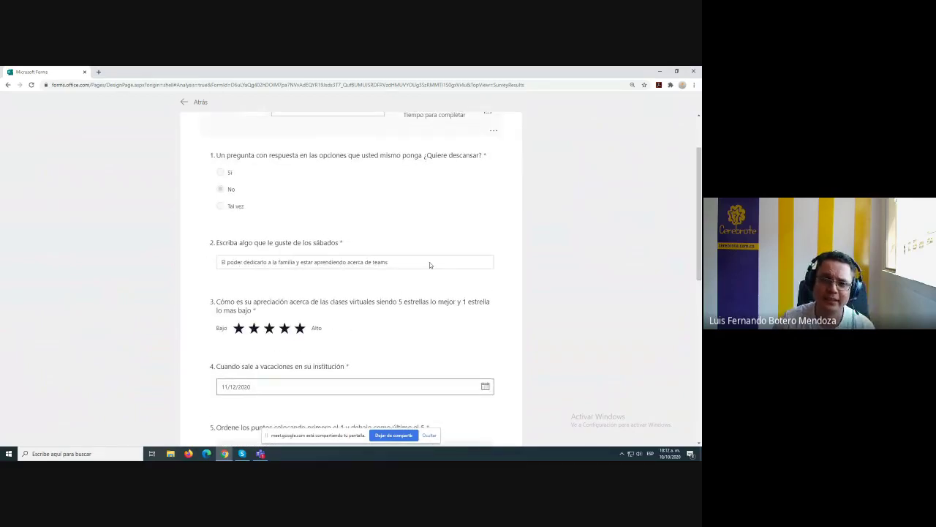
{"action": "scroll", "coordinate": [462, 284], "scroll_direction": "up", "scroll_amount": 2}
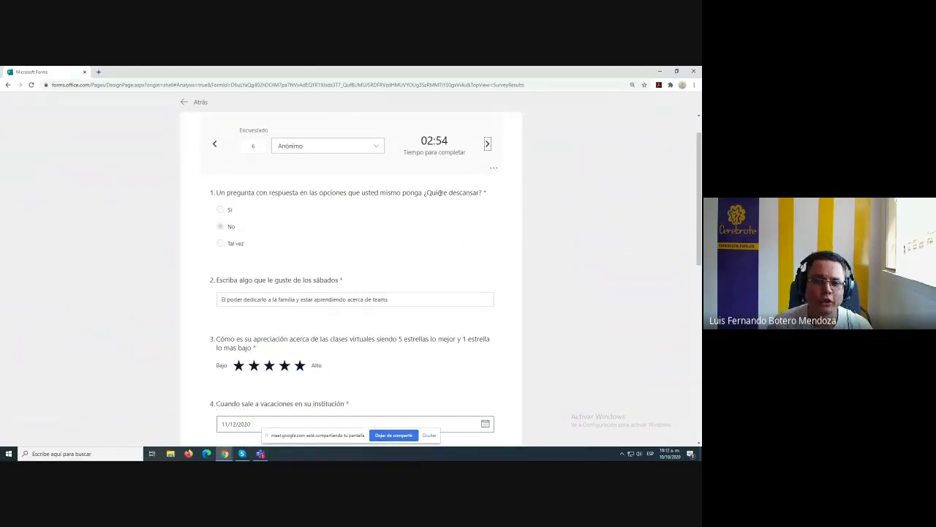
{"action": "scroll", "coordinate": [373, 278], "scroll_direction": "down", "scroll_amount": 2}
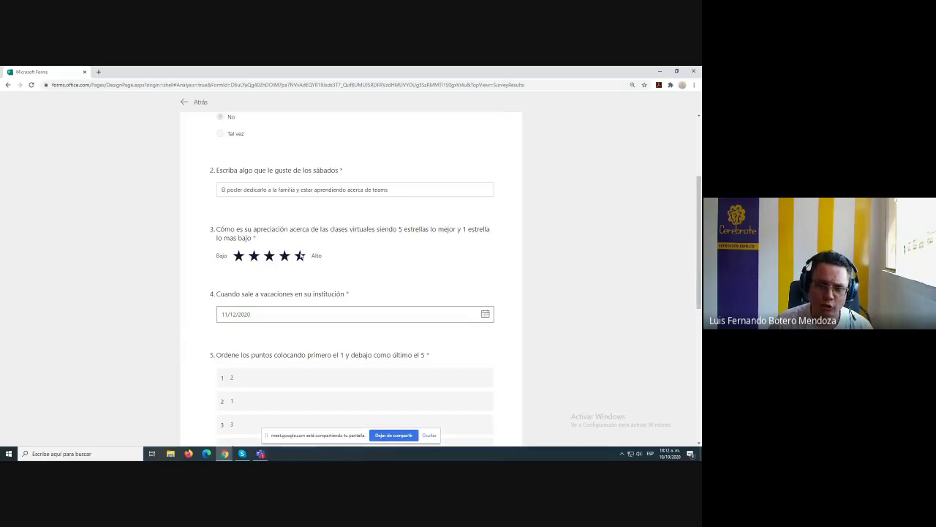
{"action": "scroll", "coordinate": [268, 276], "scroll_direction": "down", "scroll_amount": 2}
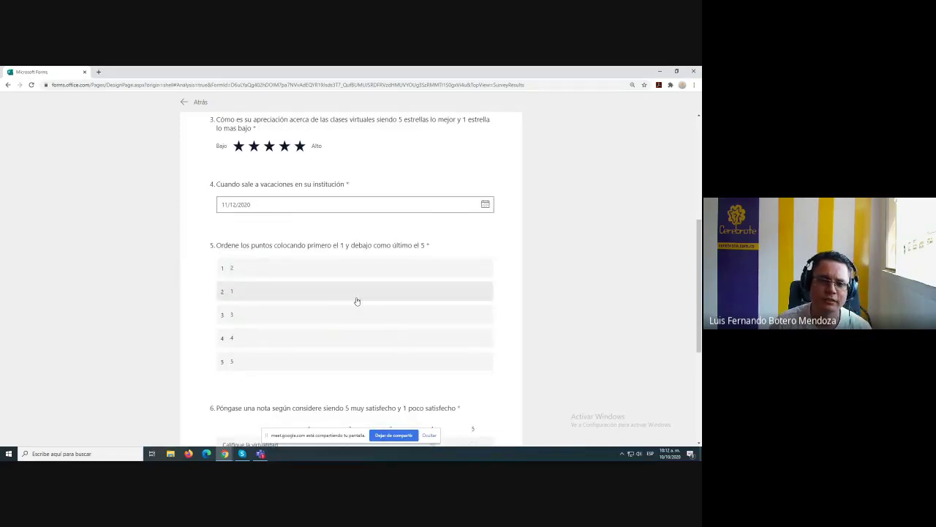
{"action": "scroll", "coordinate": [356, 301], "scroll_direction": "down", "scroll_amount": 1}
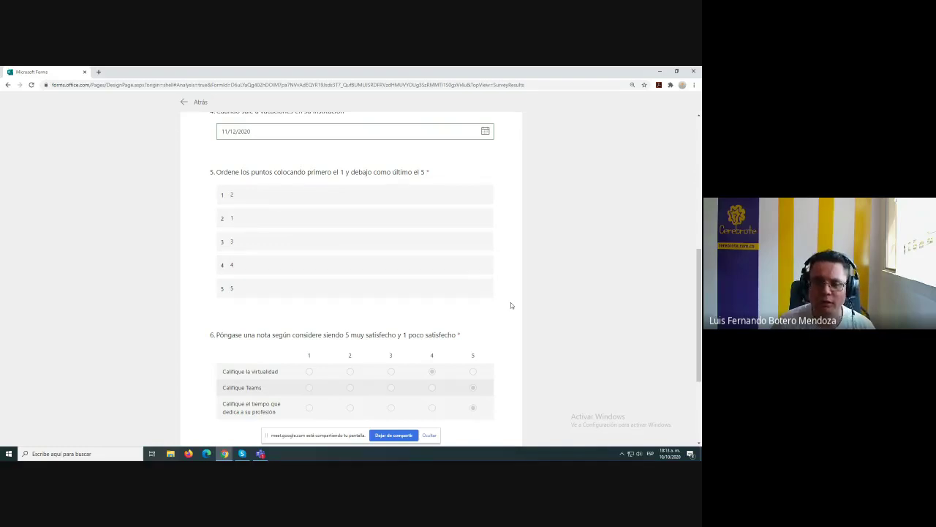
{"action": "scroll", "coordinate": [511, 304], "scroll_direction": "down", "scroll_amount": 2}
{"action": "scroll", "coordinate": [510, 305], "scroll_direction": "up", "scroll_amount": 2}
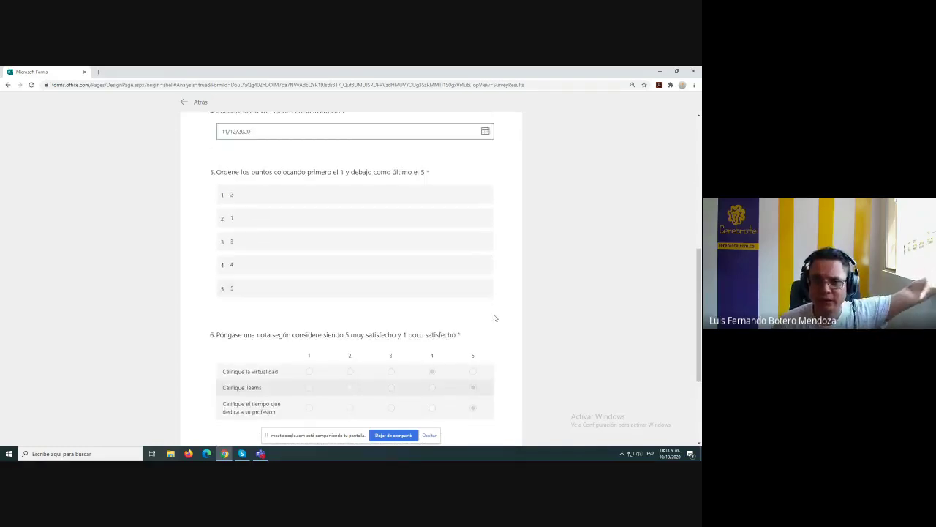
{"action": "scroll", "coordinate": [505, 311], "scroll_direction": "down", "scroll_amount": 2}
{"action": "left_click_drag", "start_coordinate": [226, 265], "coordinate": [473, 268]}
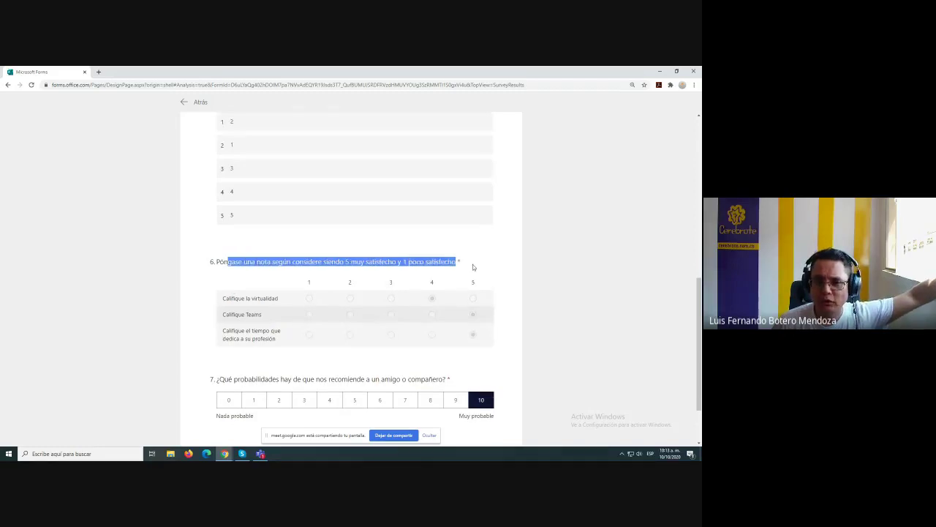
{"action": "left_click", "coordinate": [519, 277]}
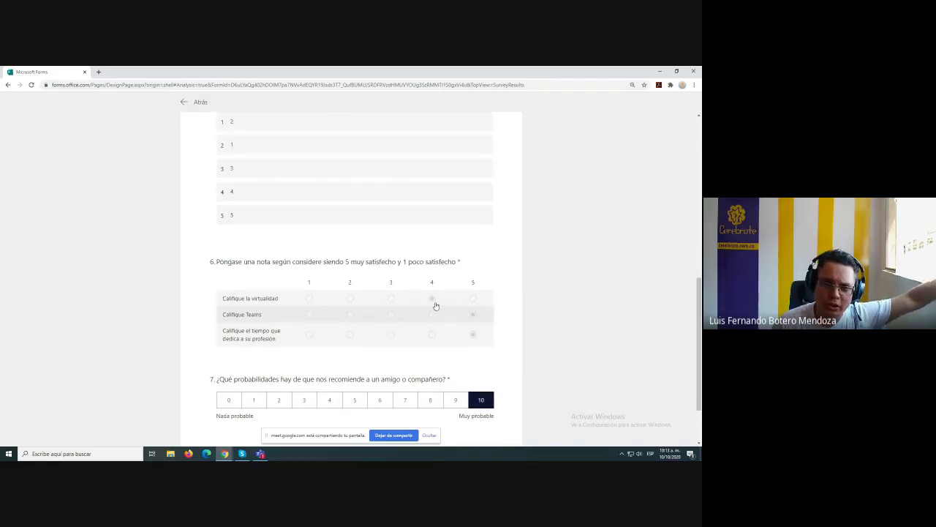
{"action": "scroll", "coordinate": [471, 340], "scroll_direction": "down", "scroll_amount": 2}
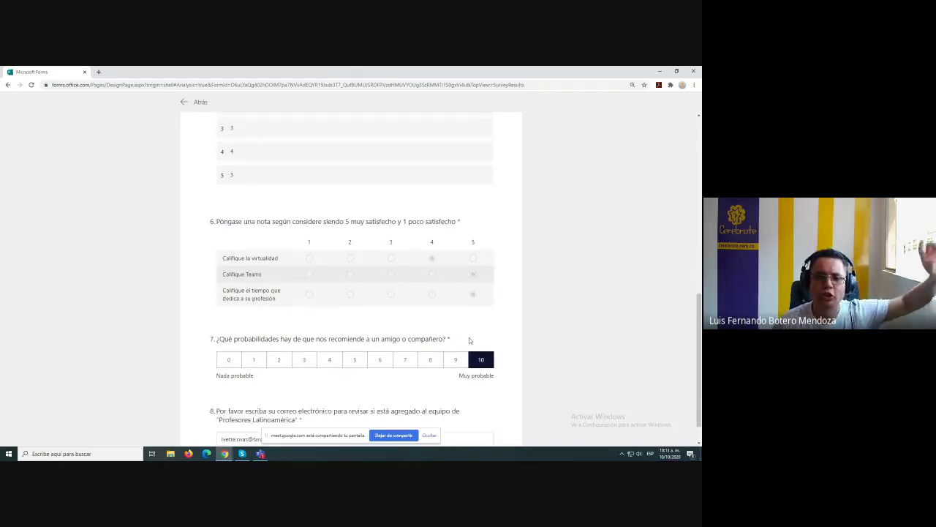
{"action": "scroll", "coordinate": [287, 341], "scroll_direction": "up", "scroll_amount": 10}
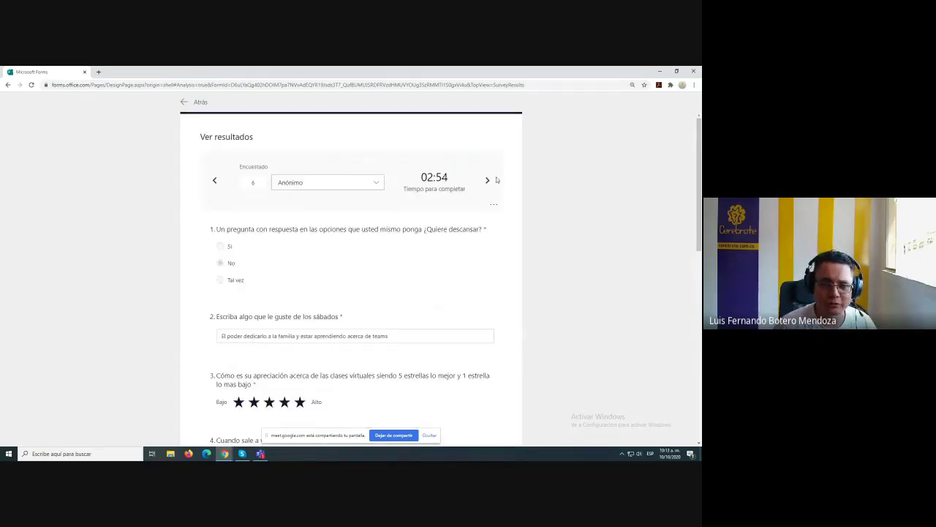
Step: Advance through respondents 7 to 12, ending on respondent 12 (Sí, 04:20)
{"action": "left_click", "coordinate": [488, 180]}
{"action": "left_click", "coordinate": [488, 181]}
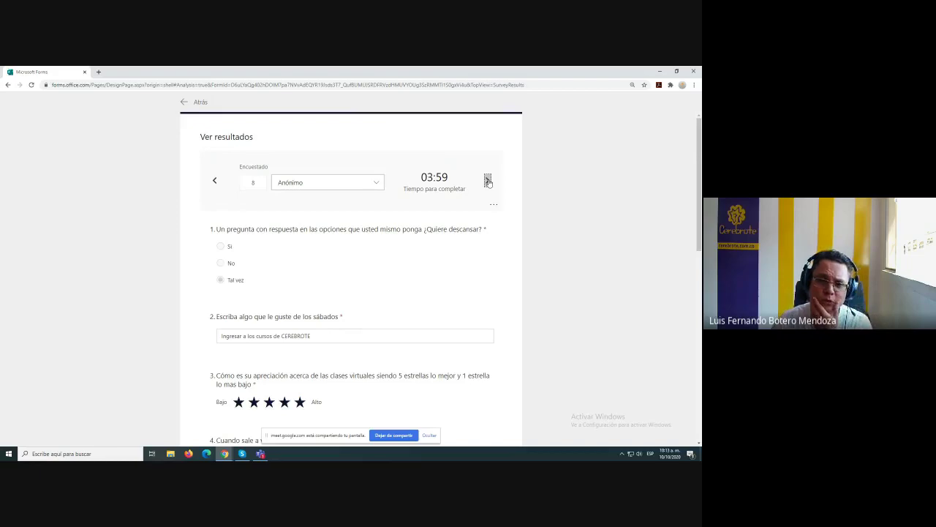
{"action": "left_click", "coordinate": [488, 180]}
{"action": "left_click", "coordinate": [488, 181]}
{"action": "left_click", "coordinate": [488, 181]}
{"action": "left_click", "coordinate": [488, 181]}
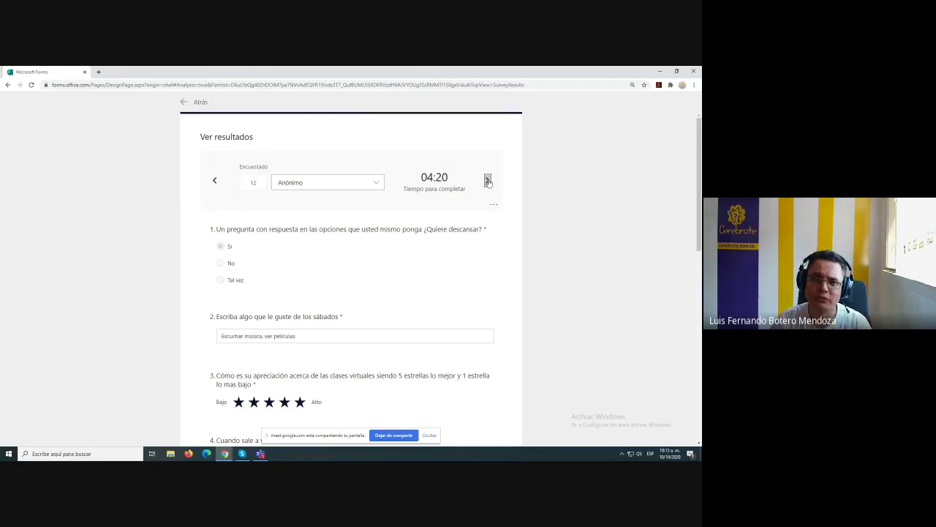
Step: Go back to the summary, export responses with Abrir en Excel, and open the downloaded .xlsx
{"action": "left_click", "coordinate": [208, 106]}
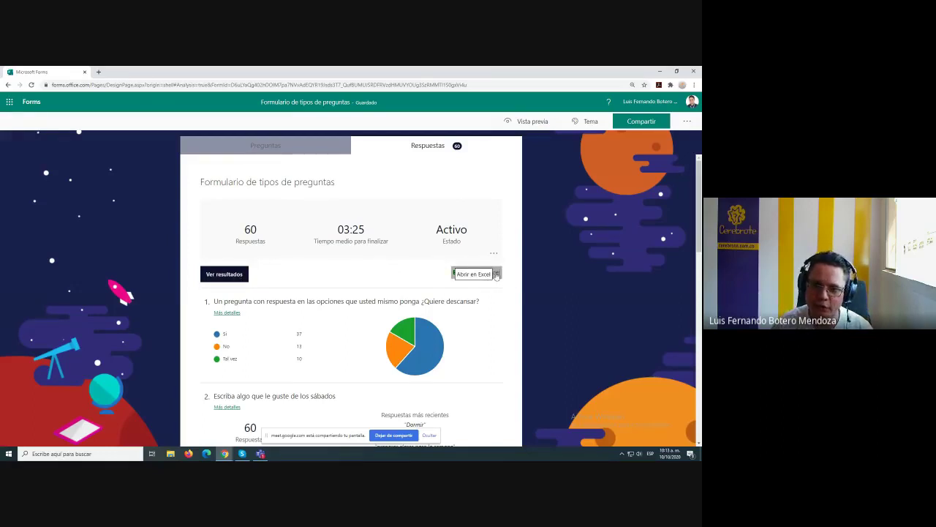
{"action": "left_click", "coordinate": [496, 272]}
{"action": "key", "text": "alt+Tab"}
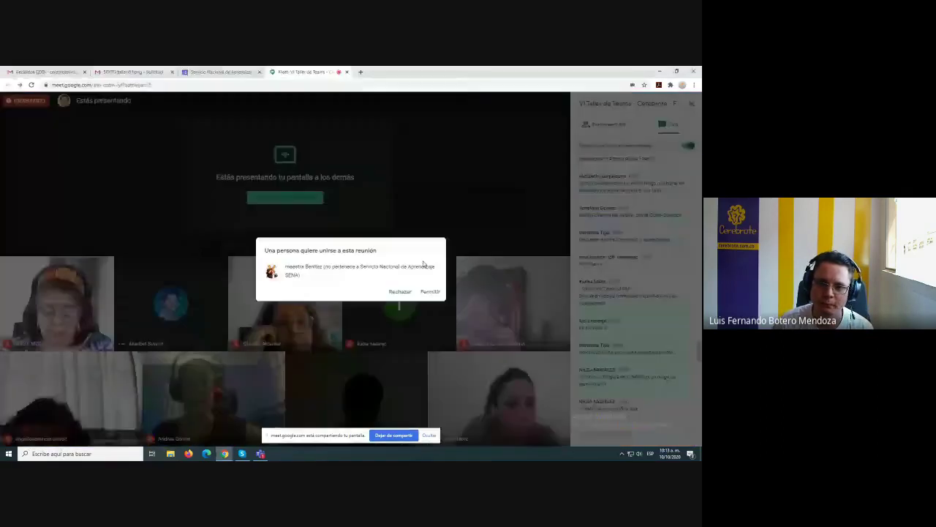
{"action": "key", "text": "alt+Tab"}
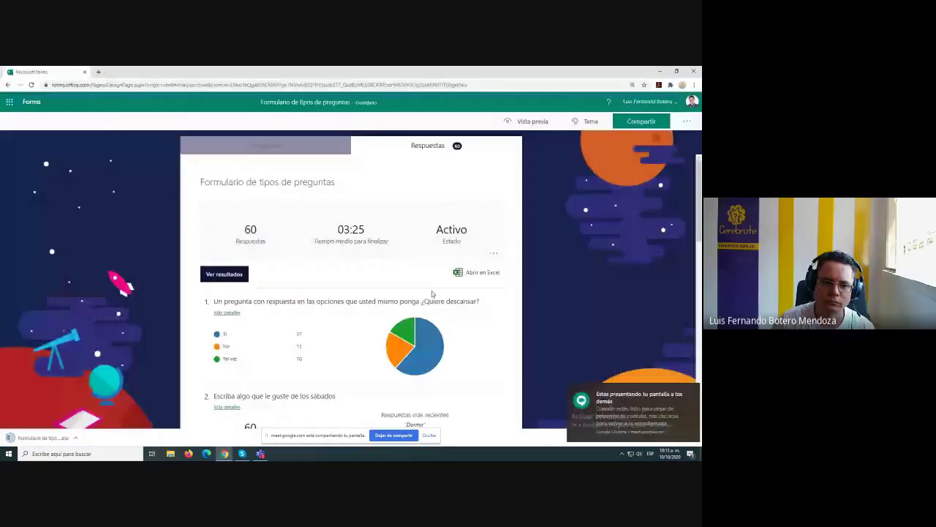
{"action": "left_click", "coordinate": [40, 437]}
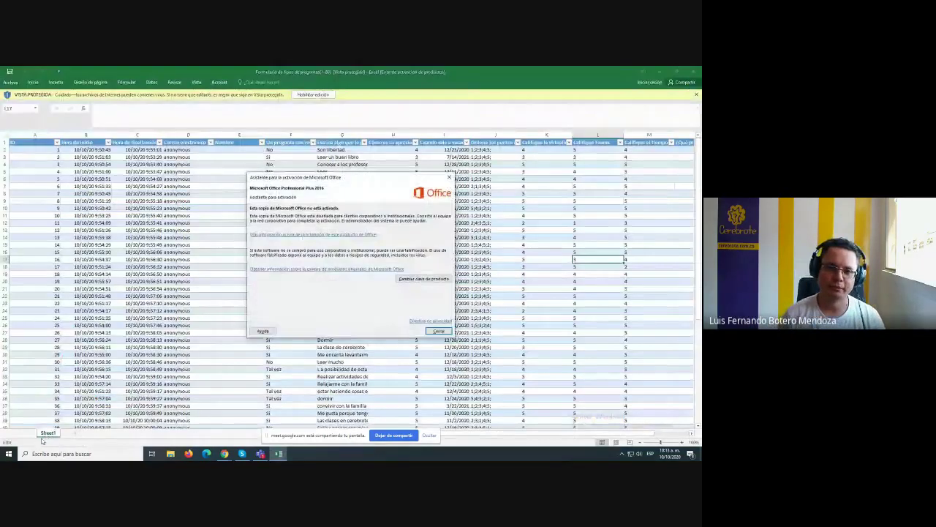
{"action": "left_click", "coordinate": [437, 331]}
{"action": "scroll", "coordinate": [434, 332], "scroll_direction": "down", "scroll_amount": 3}
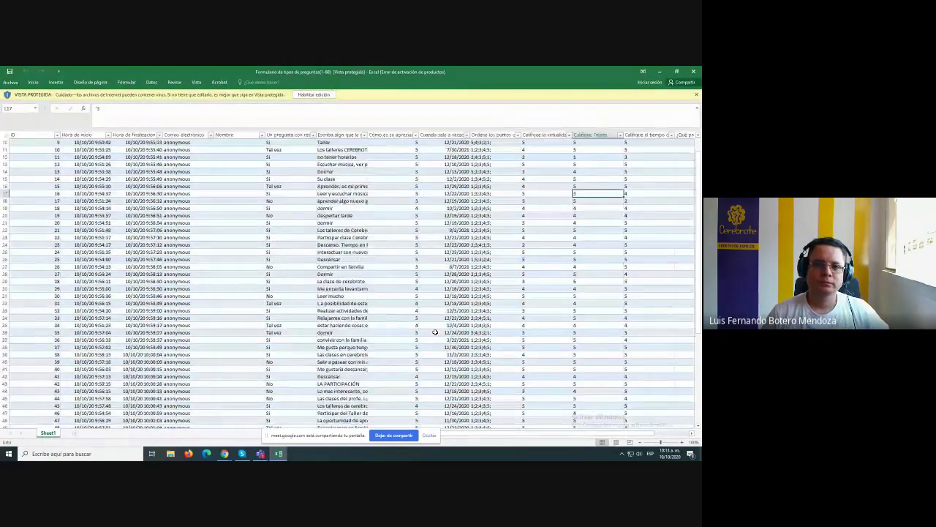
{"action": "scroll", "coordinate": [435, 332], "scroll_direction": "up", "scroll_amount": 3}
{"action": "left_click", "coordinate": [313, 94]}
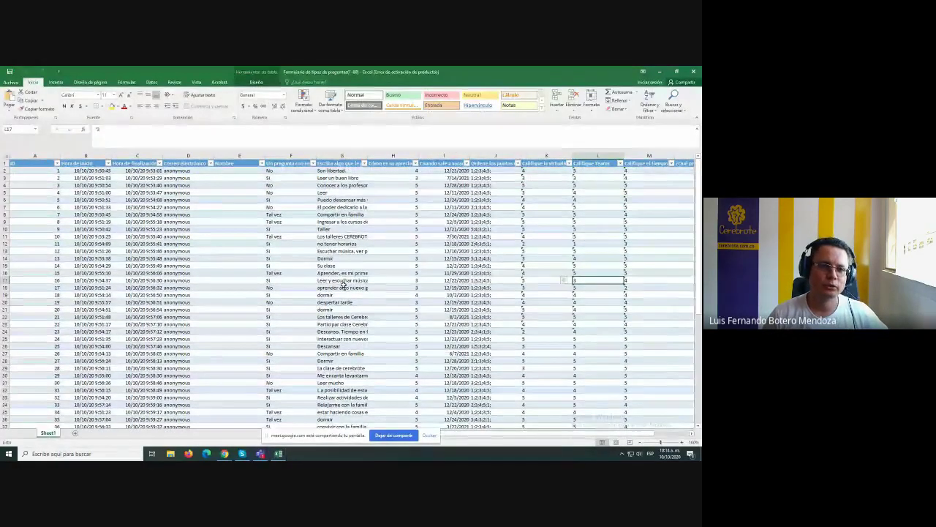
{"action": "scroll", "coordinate": [343, 286], "scroll_direction": "down", "scroll_amount": 9}
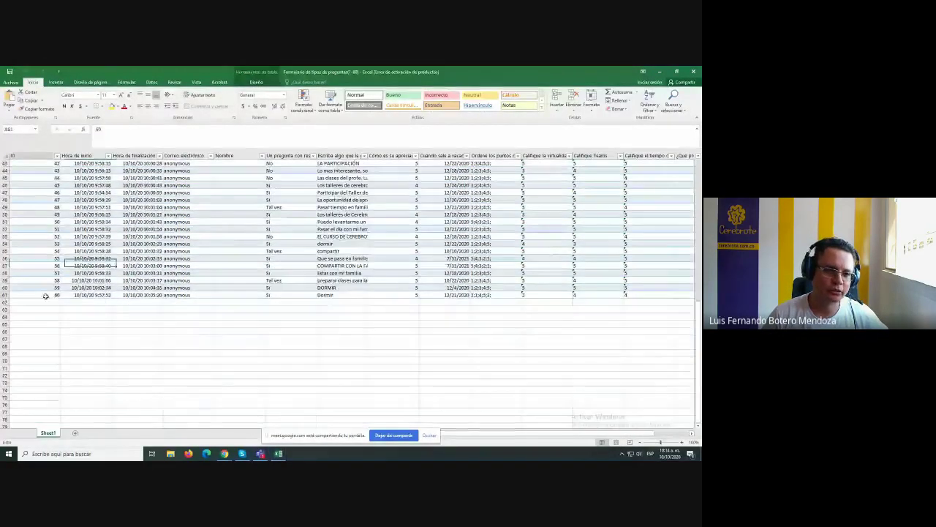
{"action": "scroll", "coordinate": [229, 384], "scroll_direction": "up", "scroll_amount": 9}
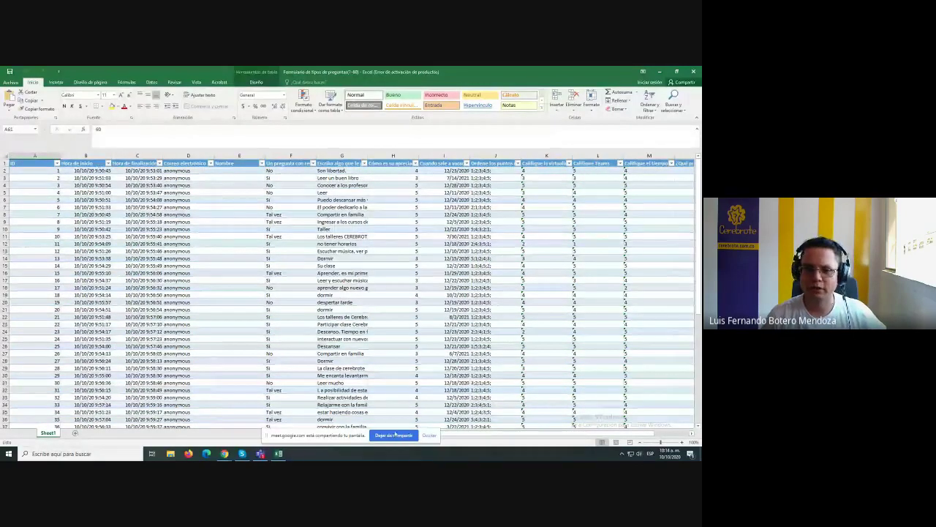
{"action": "left_click", "coordinate": [428, 436]}
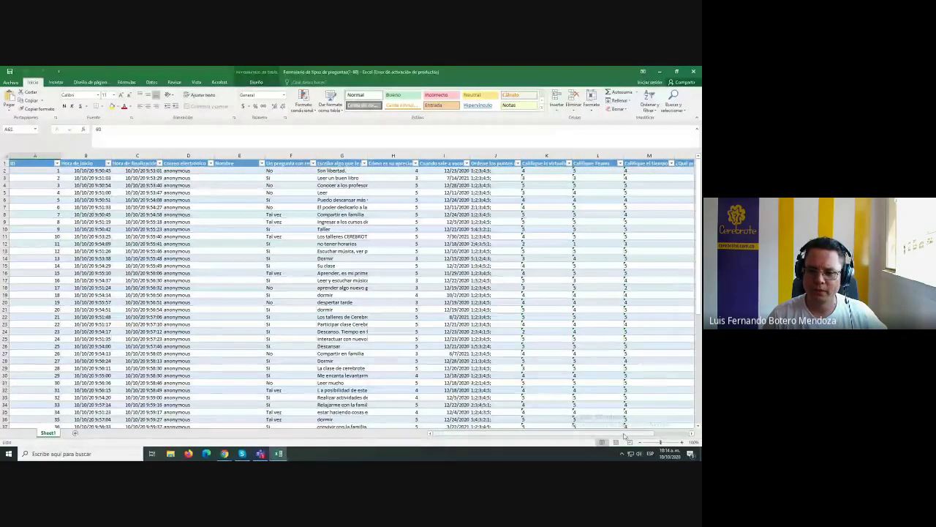
{"action": "scroll", "coordinate": [626, 437], "scroll_direction": "right", "scroll_amount": 2}
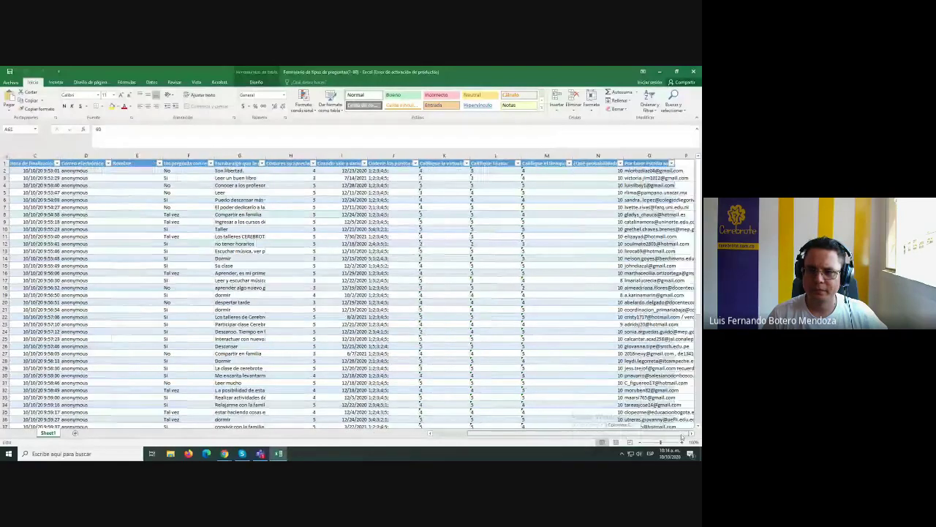
{"action": "left_click", "coordinate": [657, 169]}
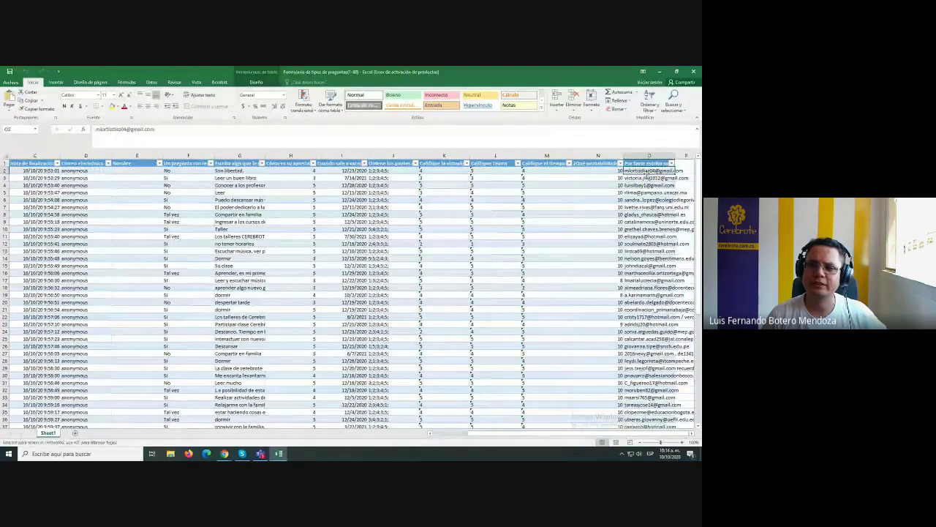
{"action": "left_click", "coordinate": [646, 177]}
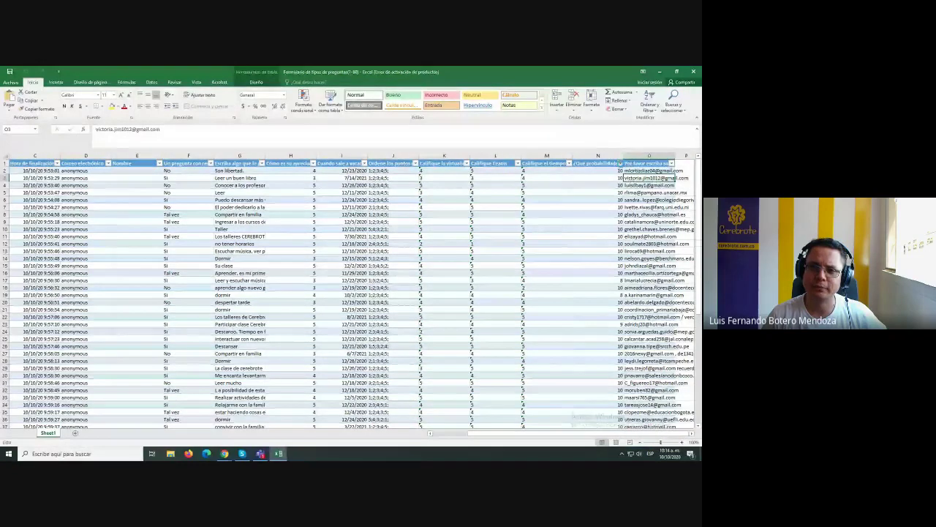
{"action": "left_click", "coordinate": [620, 163]}
{"action": "left_click", "coordinate": [619, 163]}
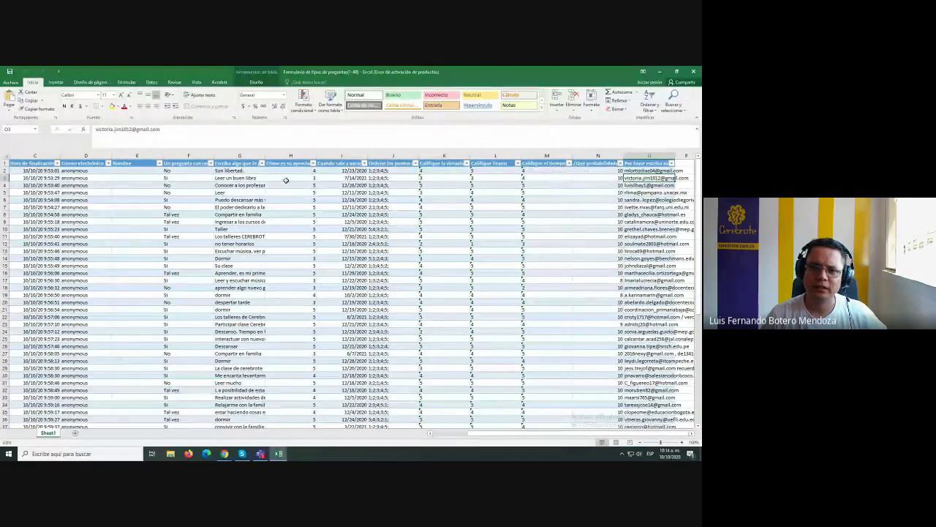
{"action": "left_click_drag", "start_coordinate": [485, 439], "coordinate": [453, 438]}
{"action": "scroll", "coordinate": [136, 267], "scroll_direction": "down", "scroll_amount": 4}
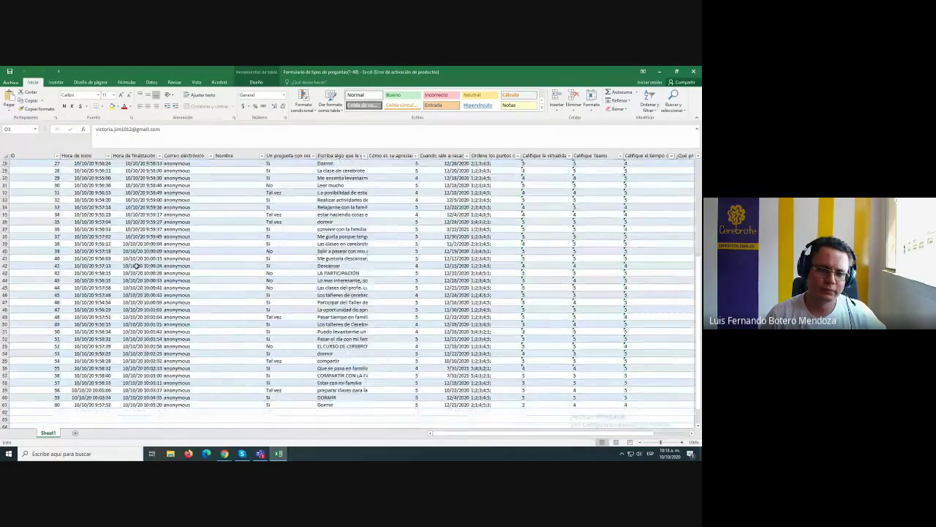
{"action": "scroll", "coordinate": [135, 267], "scroll_direction": "up", "scroll_amount": 4}
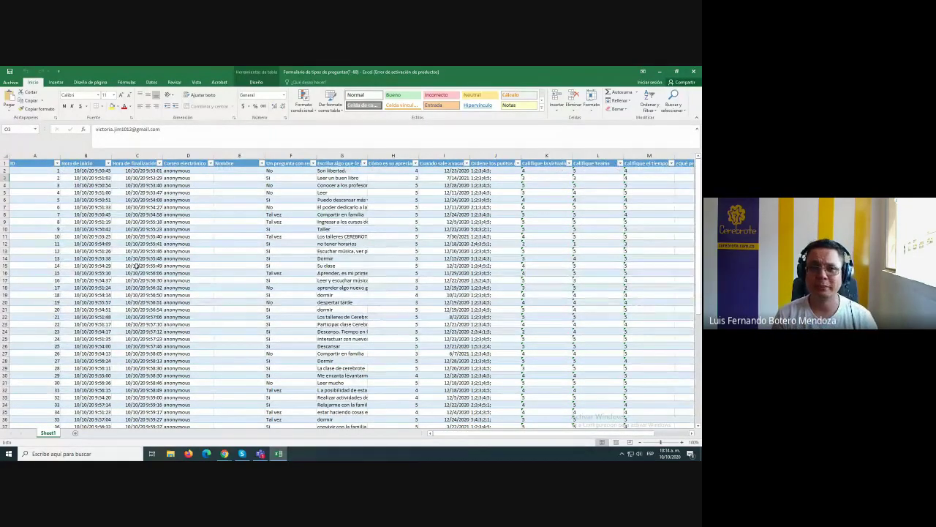
{"action": "scroll", "coordinate": [135, 267], "scroll_direction": "down", "scroll_amount": 18}
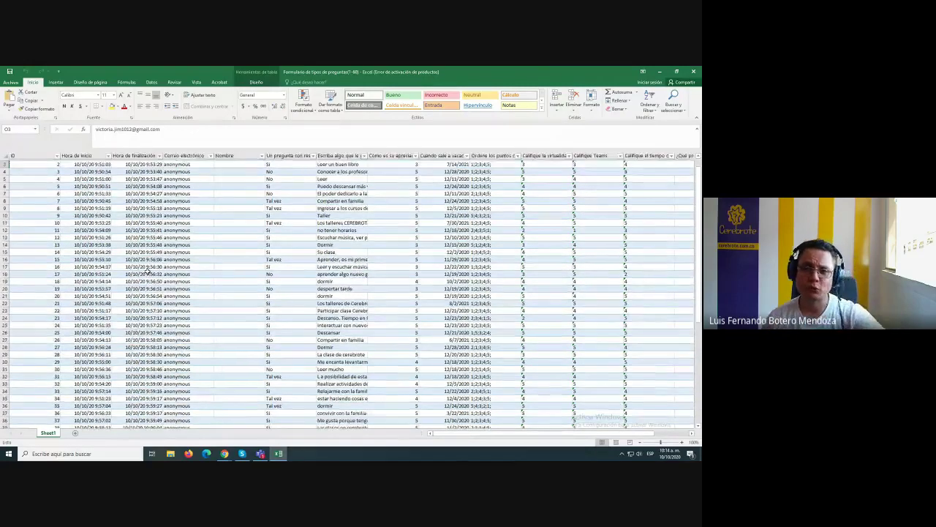
{"action": "scroll", "coordinate": [150, 273], "scroll_direction": "up", "scroll_amount": 6}
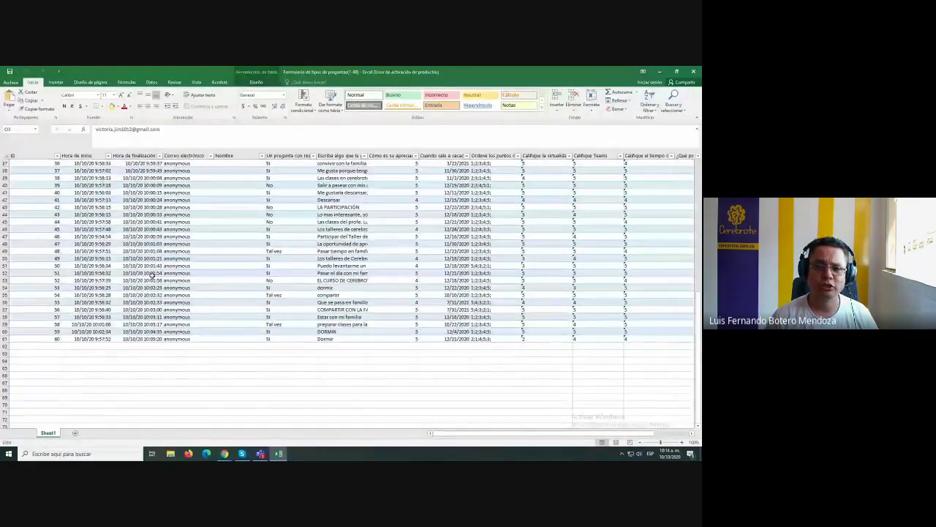
{"action": "scroll", "coordinate": [152, 274], "scroll_direction": "up", "scroll_amount": 12}
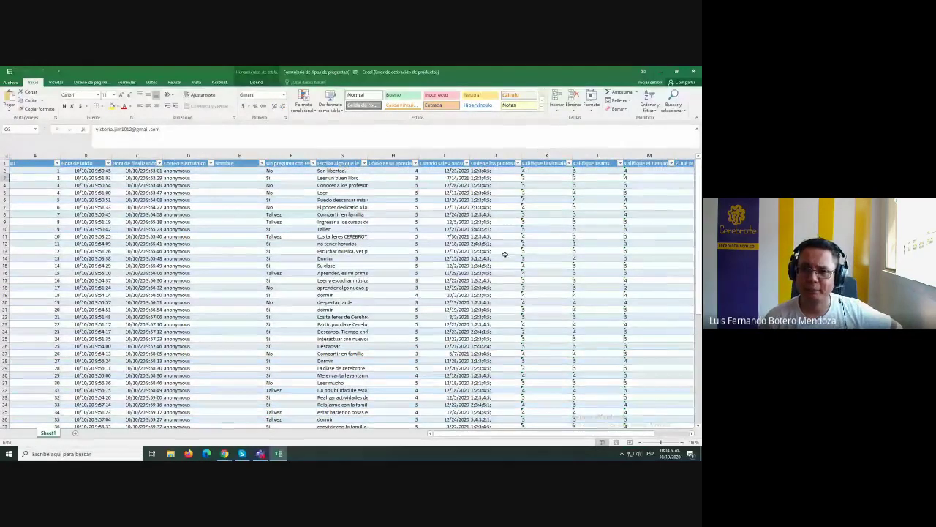
{"action": "mouse_move", "coordinate": [532, 434]}
{"action": "left_mouse_down"}
{"action": "mouse_move", "coordinate": [571, 439]}
{"action": "mouse_move", "coordinate": [531, 434]}
{"action": "left_mouse_up"}
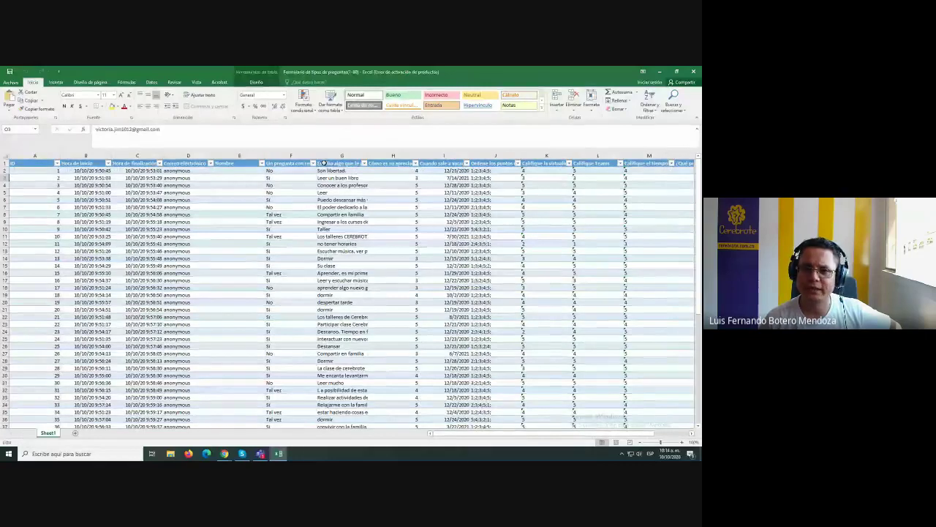
Step: Uncheck 2021 in column I's filter so only the 52 responses with 2020 vacation dates show
{"action": "left_click", "coordinate": [466, 163]}
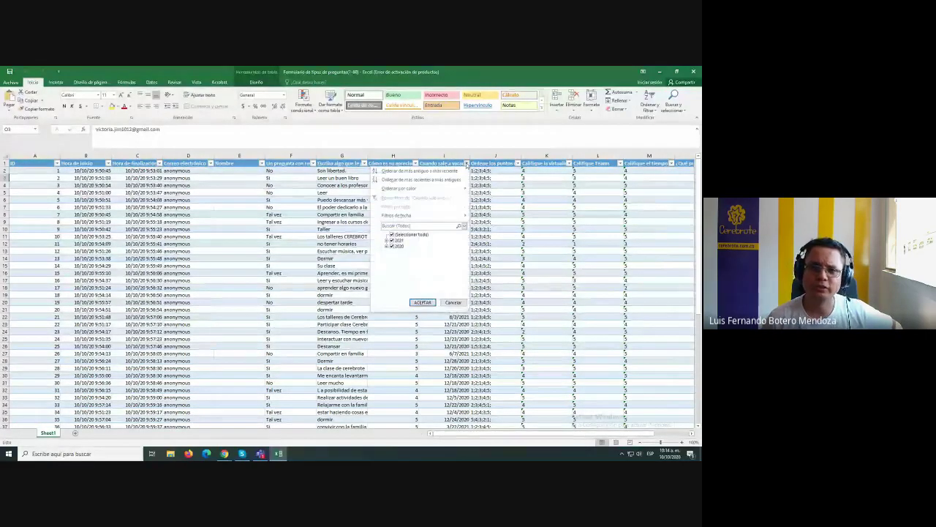
{"action": "left_click", "coordinate": [392, 241]}
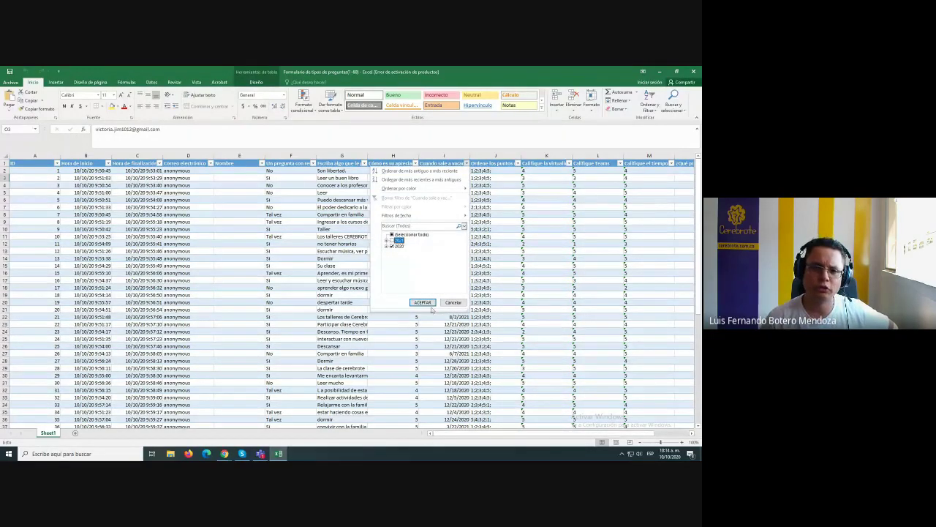
{"action": "left_click", "coordinate": [423, 302]}
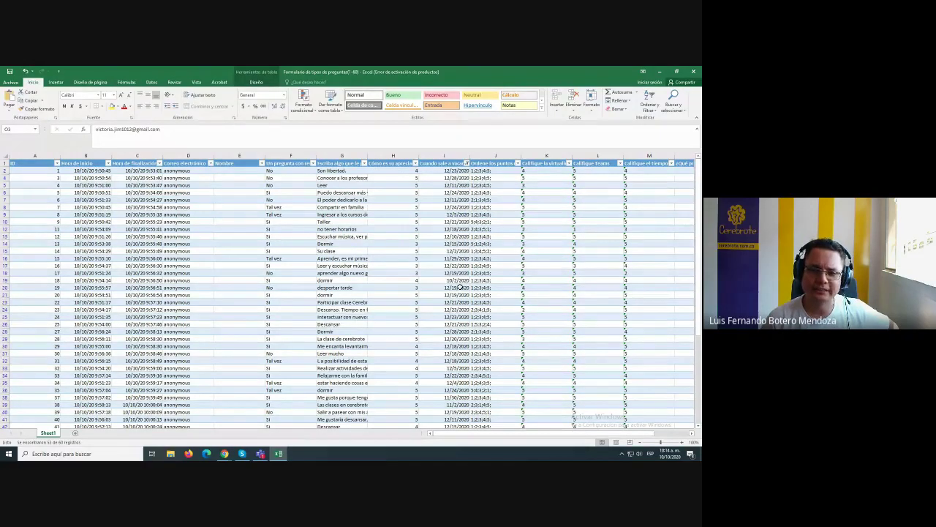
{"action": "scroll", "coordinate": [459, 288], "scroll_direction": "down", "scroll_amount": 9}
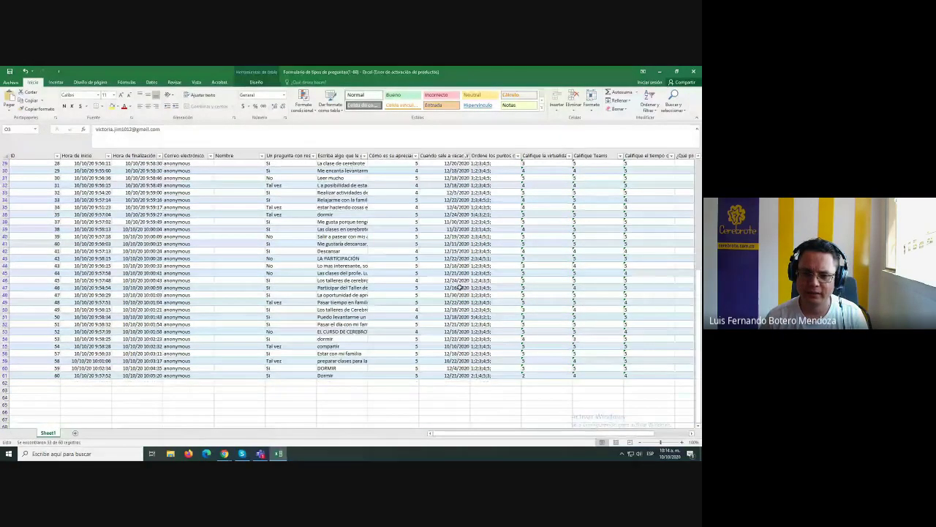
{"action": "scroll", "coordinate": [459, 287], "scroll_direction": "up", "scroll_amount": 9}
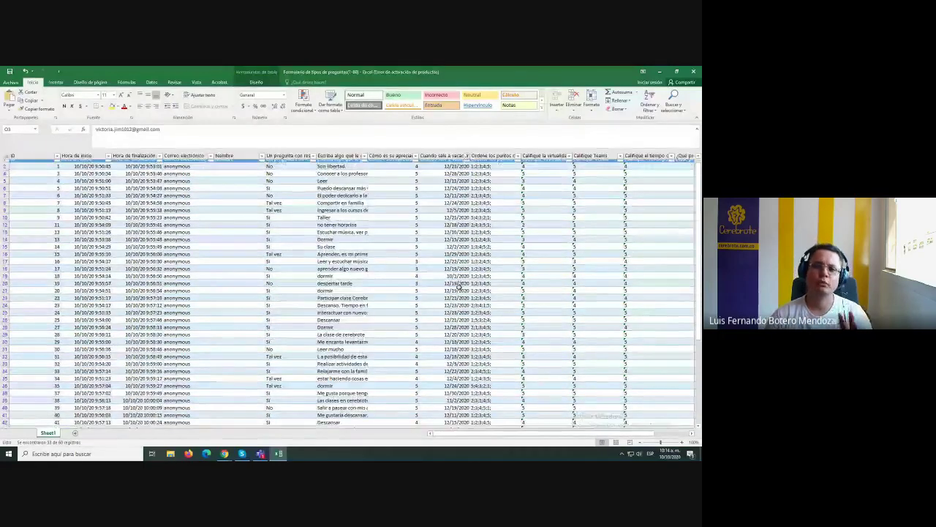
{"action": "scroll", "coordinate": [459, 288], "scroll_direction": "up", "scroll_amount": 3}
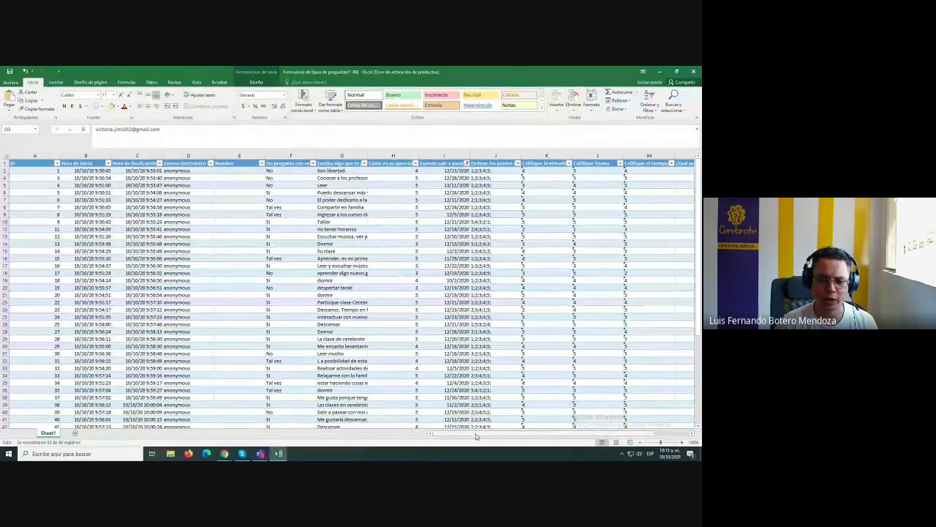
Step: Narrow columns N and I in the responses sheet
{"action": "left_click_drag", "start_coordinate": [475, 436], "coordinate": [616, 442]}
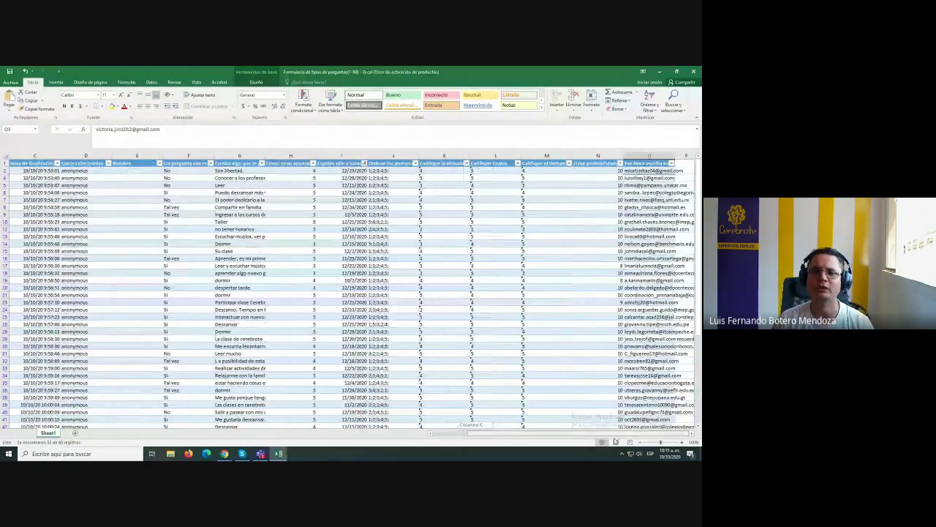
{"action": "left_click_drag", "start_coordinate": [623, 156], "coordinate": [393, 157]}
{"action": "left_click_drag", "start_coordinate": [367, 156], "coordinate": [356, 157]}
Step: Close the workbook with No guardar and switch back to the Forms window
{"action": "key", "text": "alt+Tab"}
{"action": "key", "text": "alt+Tab"}
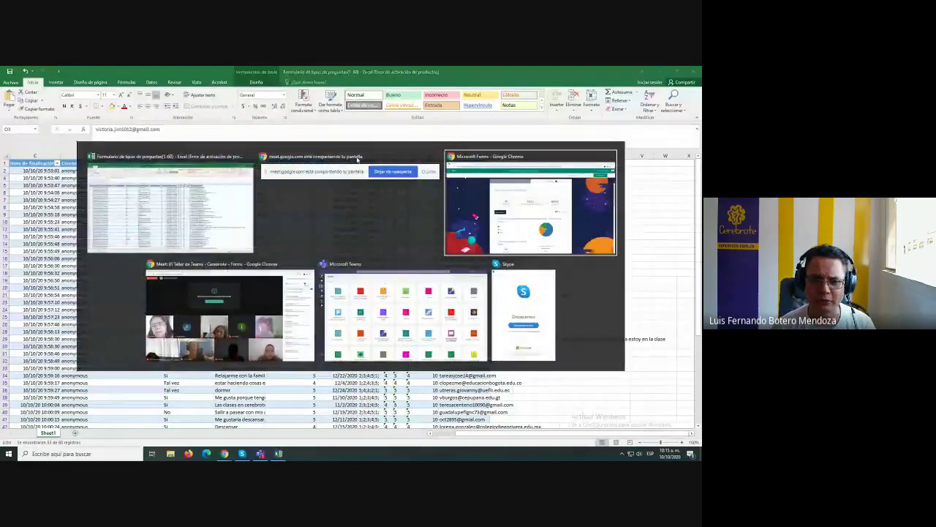
{"action": "key", "text": "alt+Tab"}
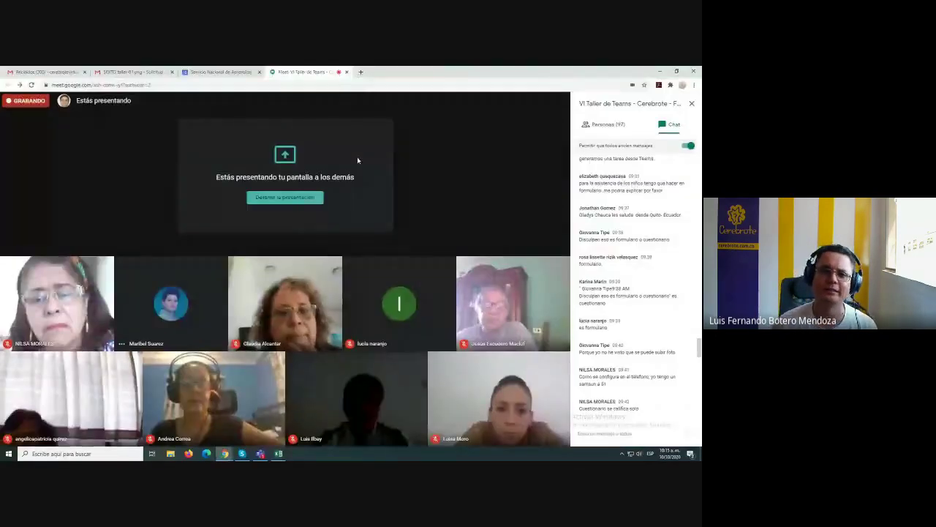
{"action": "key", "text": "alt+Tab"}
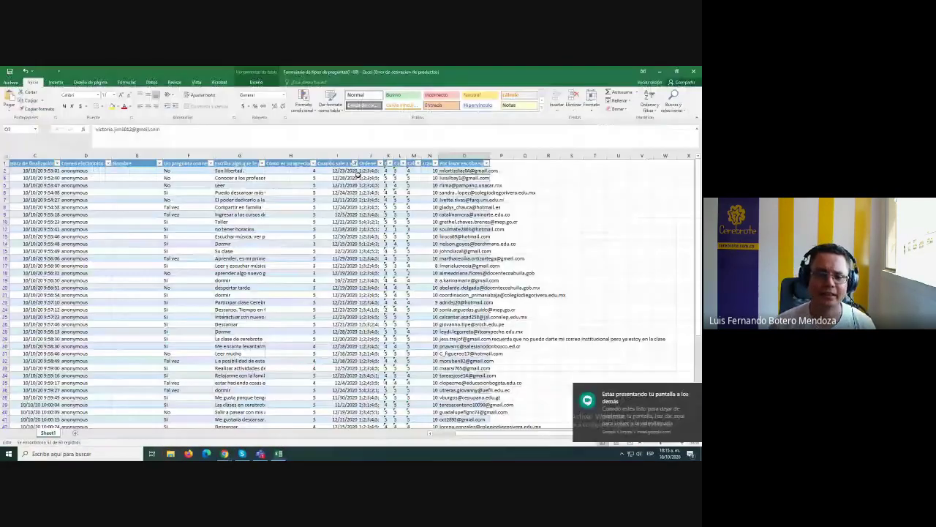
{"action": "left_click", "coordinate": [694, 71]}
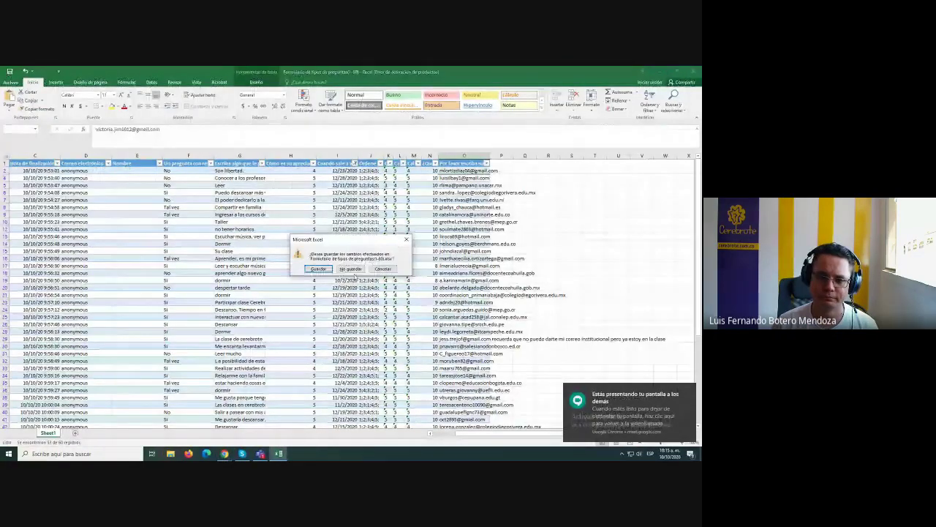
{"action": "left_click", "coordinate": [351, 269]}
{"action": "key", "text": "alt+Tab"}
{"action": "key", "text": "Tab"}
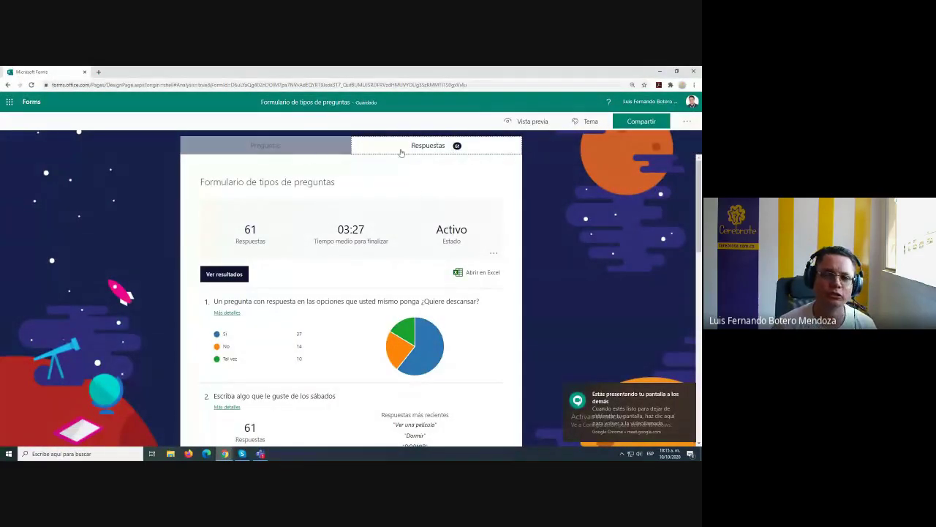
Step: View the form's questions on the Preguntas tab
{"action": "left_click", "coordinate": [266, 145]}
{"action": "scroll", "coordinate": [488, 308], "scroll_direction": "down", "scroll_amount": 2}
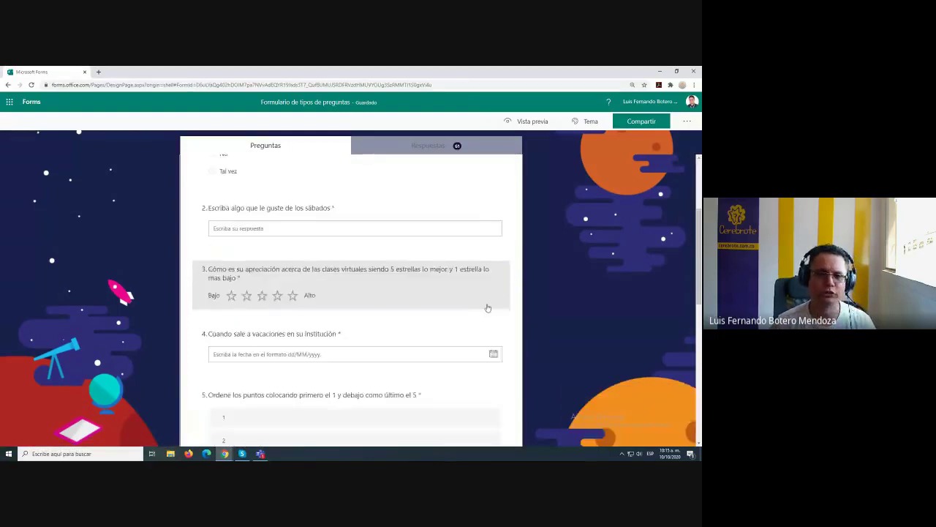
{"action": "scroll", "coordinate": [488, 308], "scroll_direction": "down", "scroll_amount": 3}
{"action": "scroll", "coordinate": [488, 308], "scroll_direction": "up", "scroll_amount": 4}
Step: Return to Mis formularios and open 'Formulario de tipos de preguntas'
{"action": "left_click", "coordinate": [33, 103]}
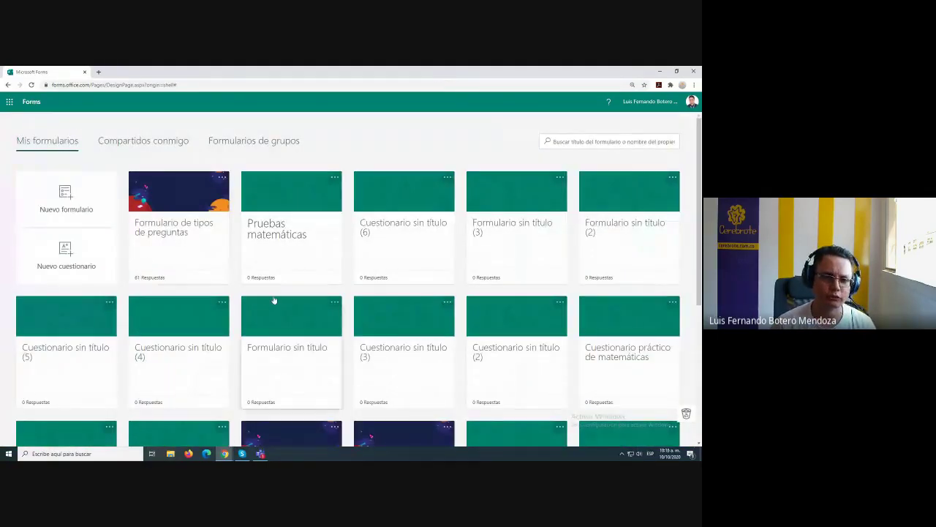
{"action": "scroll", "coordinate": [274, 300], "scroll_direction": "down", "scroll_amount": 3}
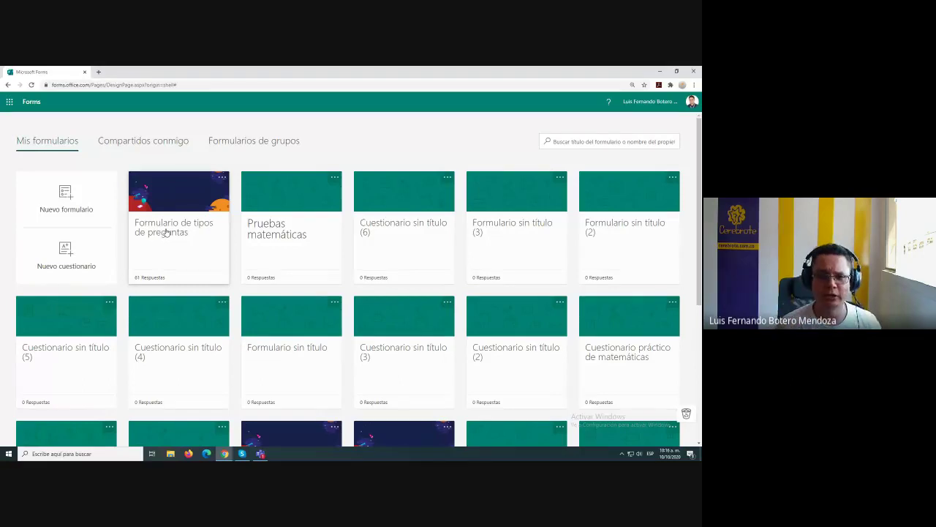
{"action": "left_click", "coordinate": [167, 232]}
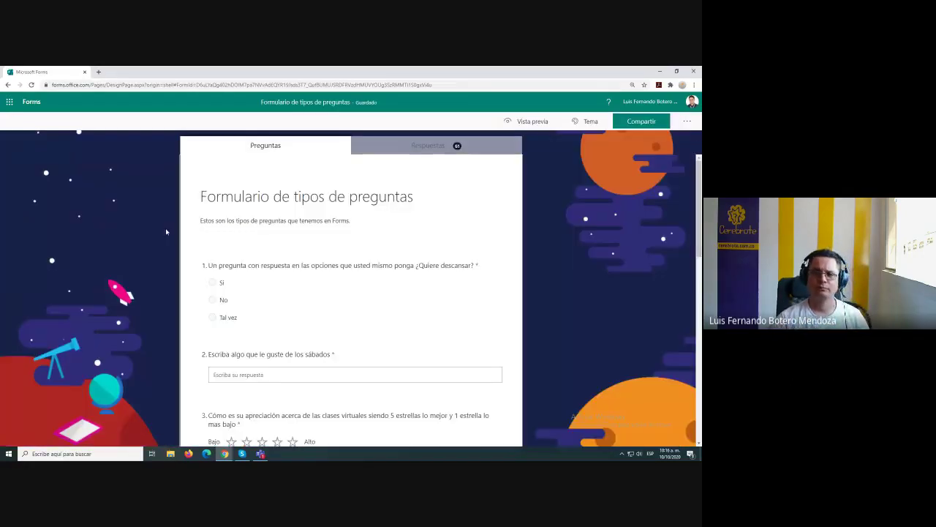
Step: Open Configuración from the ... menu to see who can respond and the Opciones para respuestas
{"action": "left_click", "coordinate": [691, 122]}
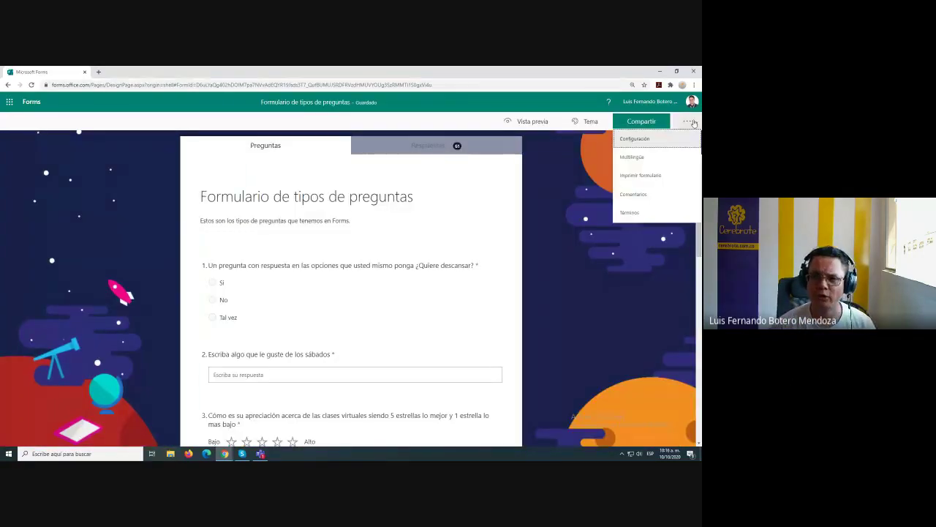
{"action": "left_click", "coordinate": [661, 141]}
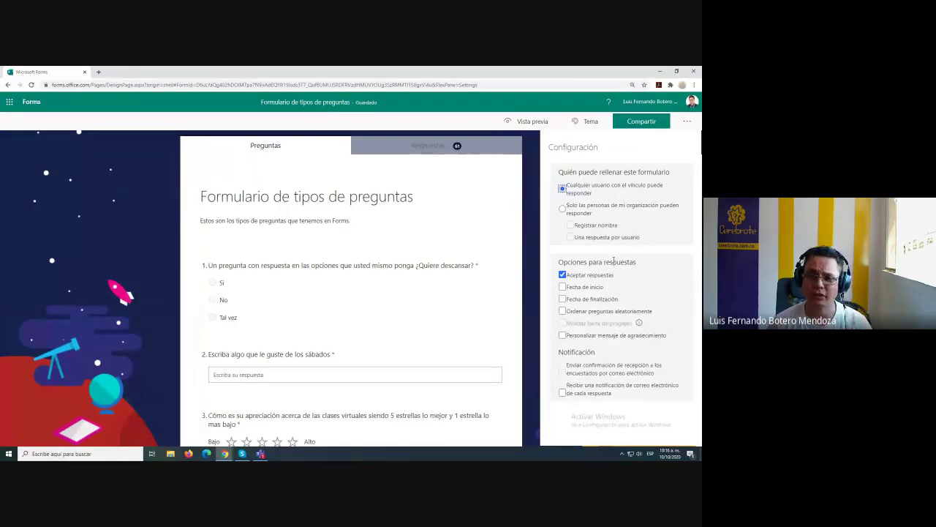
{"action": "left_click", "coordinate": [691, 122]}
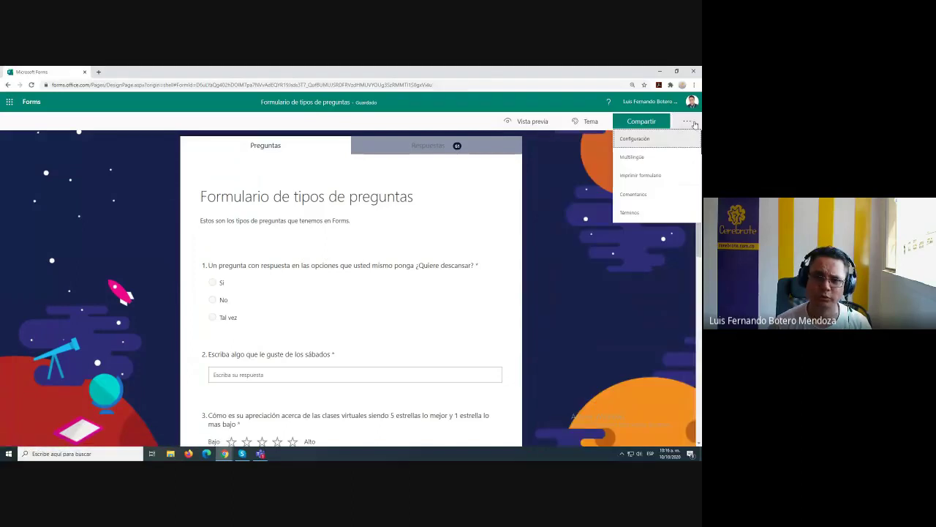
{"action": "left_click", "coordinate": [692, 122]}
{"action": "left_click", "coordinate": [691, 122]}
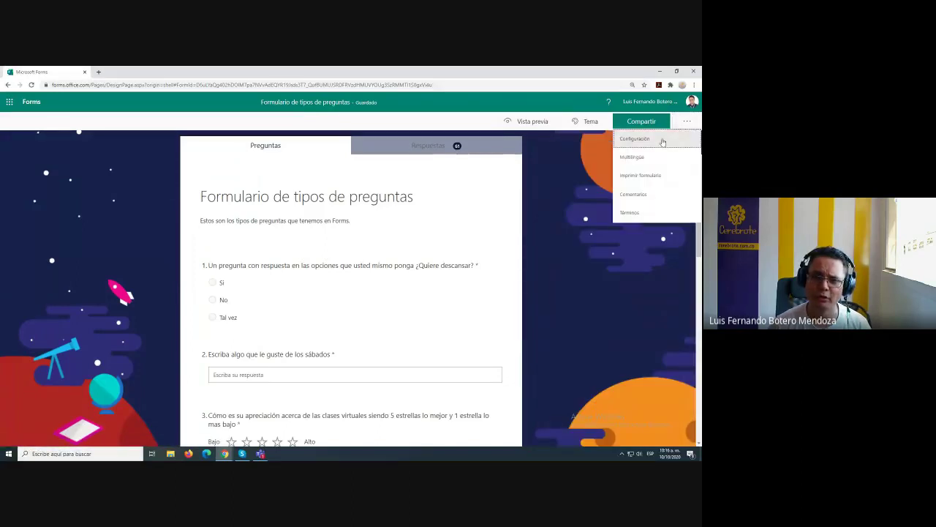
{"action": "left_click", "coordinate": [663, 140]}
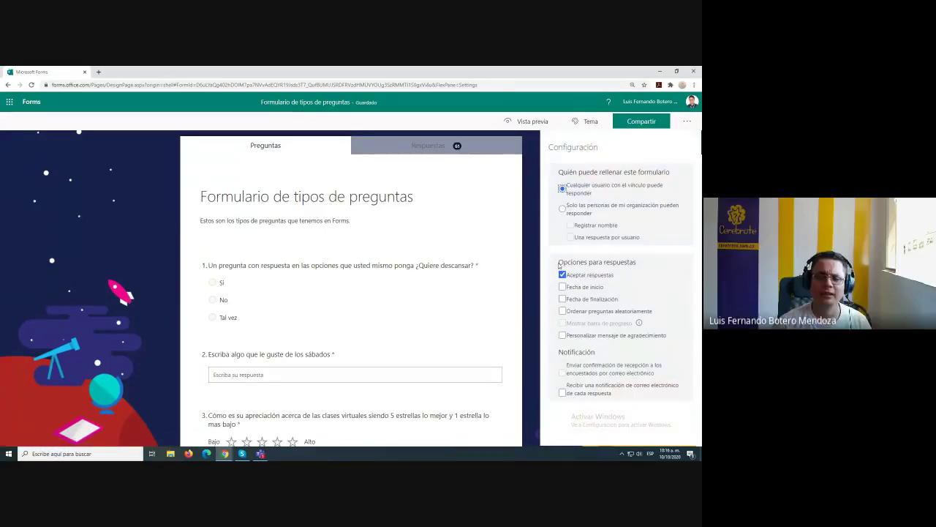
{"action": "left_click_drag", "start_coordinate": [559, 262], "coordinate": [638, 265]}
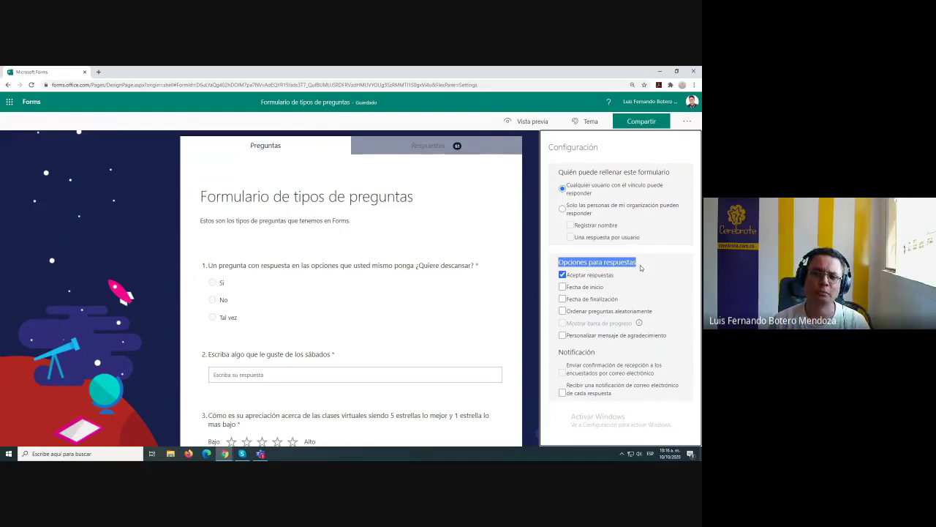
{"action": "left_click", "coordinate": [564, 283]}
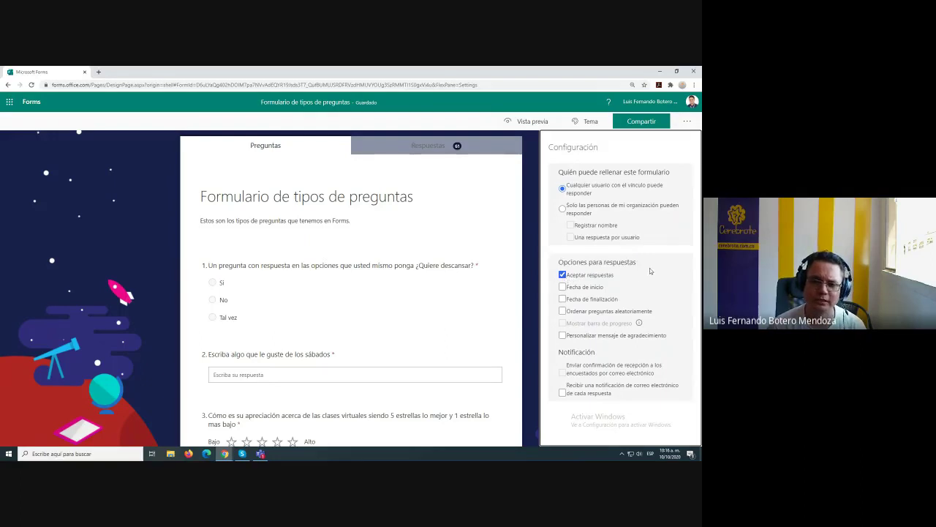
Step: Enable Fecha de inicio and set it to 12/10/2020 at 8:00
{"action": "left_click", "coordinate": [562, 288]}
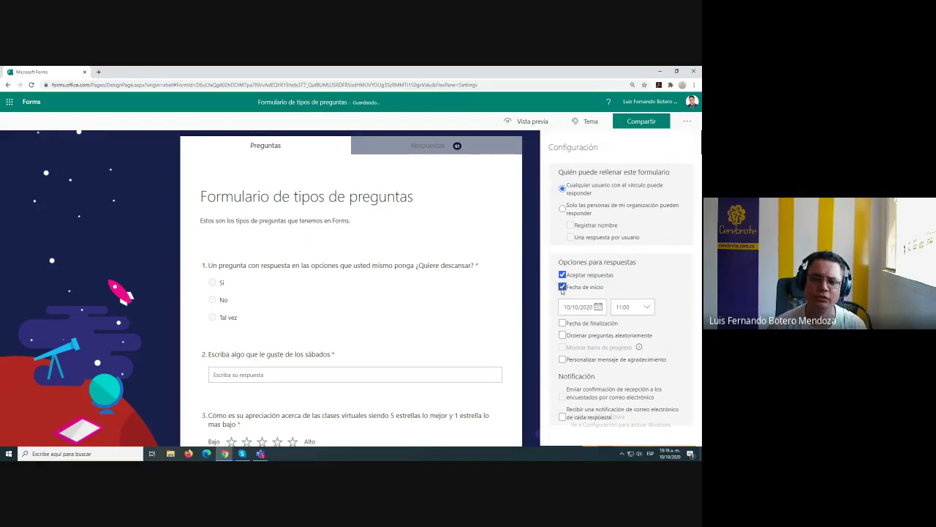
{"action": "left_click", "coordinate": [598, 308]}
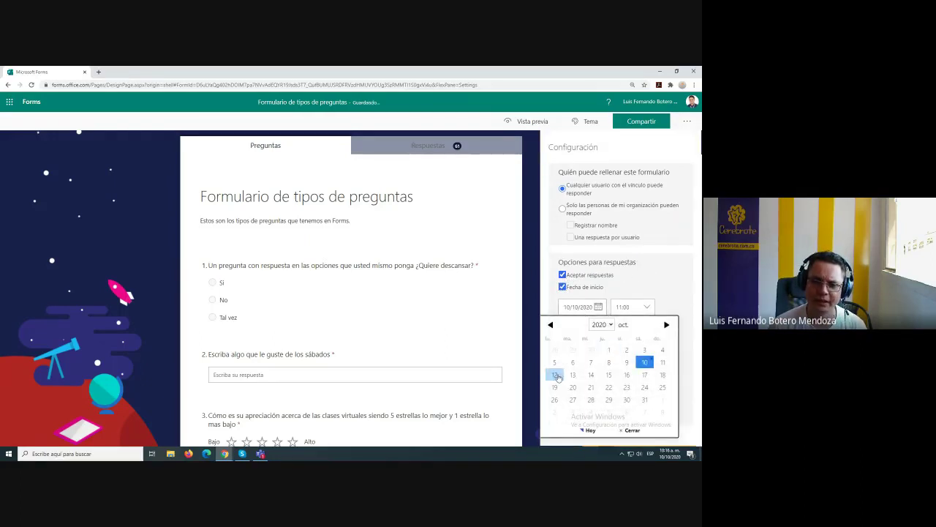
{"action": "left_click", "coordinate": [555, 374]}
{"action": "left_click", "coordinate": [639, 308]}
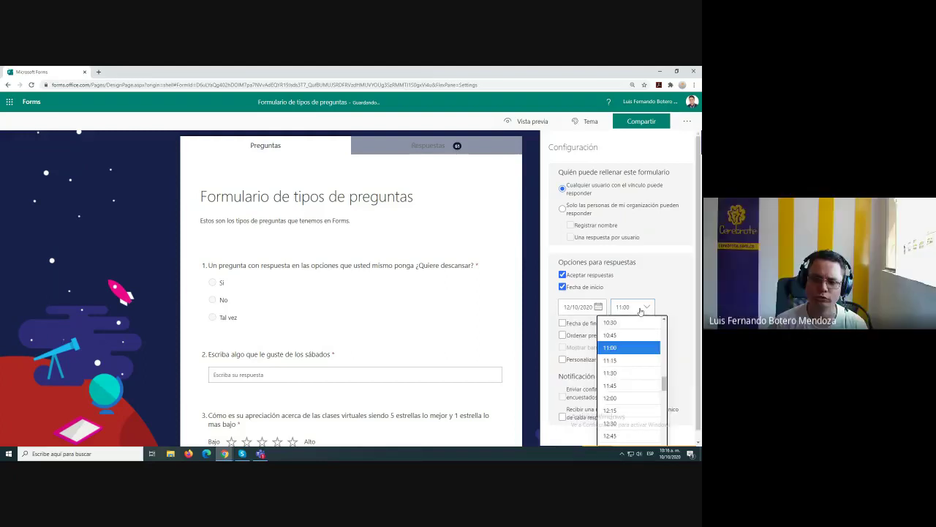
{"action": "scroll", "coordinate": [633, 351], "scroll_direction": "up", "scroll_amount": 3}
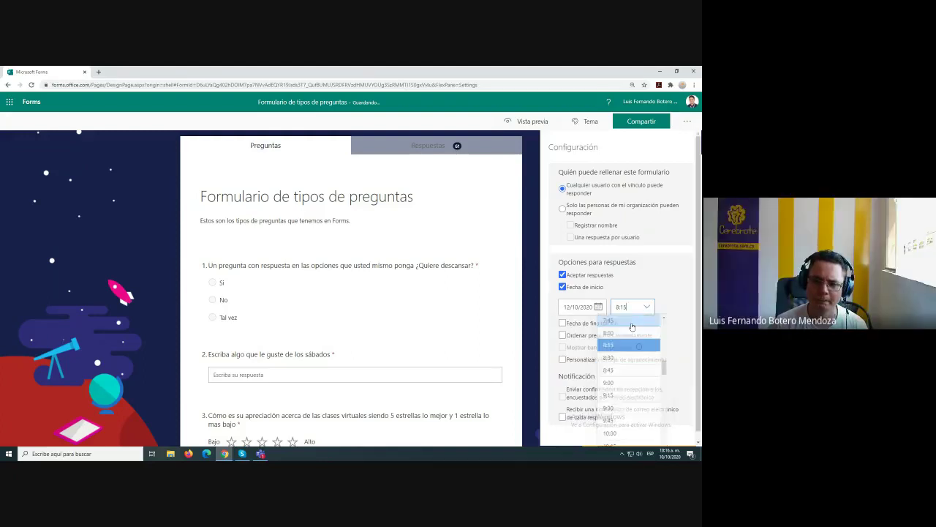
{"action": "left_click", "coordinate": [637, 331]}
{"action": "left_click", "coordinate": [644, 310]}
{"action": "scroll", "coordinate": [634, 370], "scroll_direction": "up", "scroll_amount": 1}
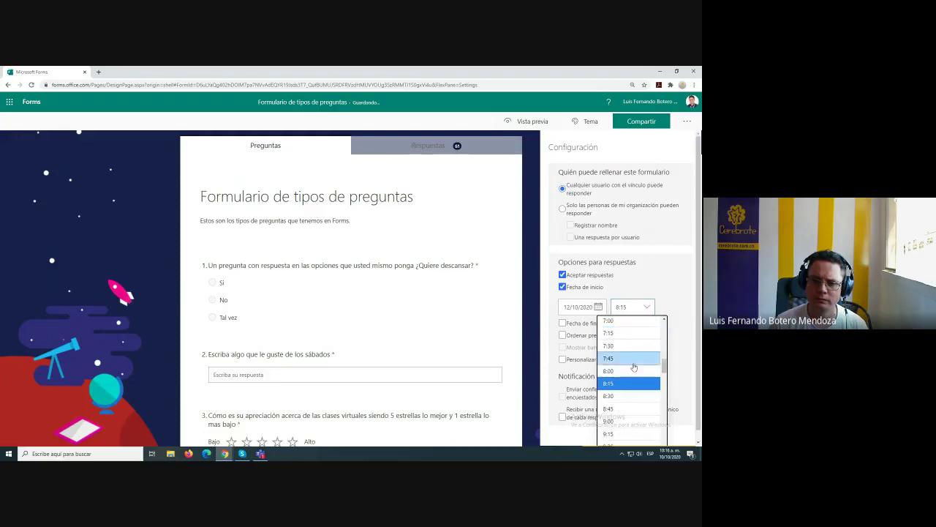
{"action": "left_click", "coordinate": [634, 373]}
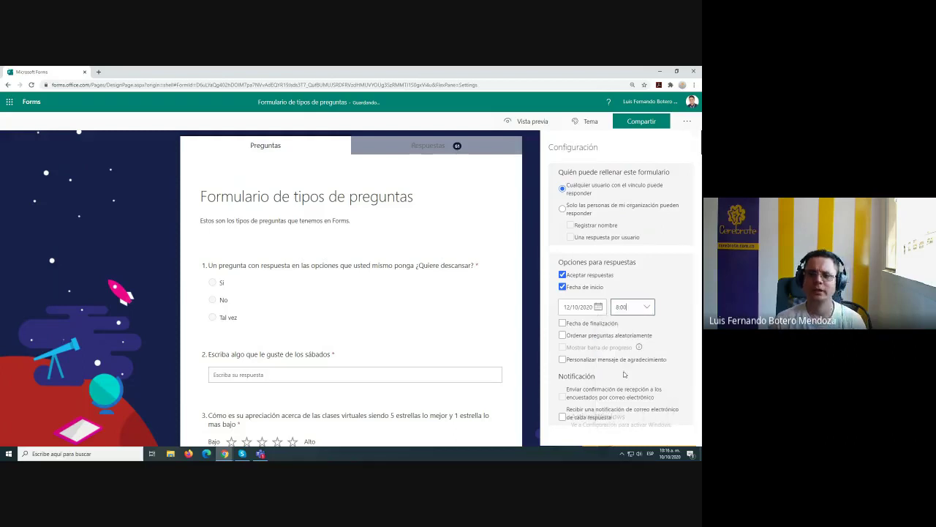
Step: Enable Fecha de finalización and set it to 13/10/2020 at 18:00
{"action": "left_click", "coordinate": [563, 322]}
{"action": "left_click", "coordinate": [585, 342]}
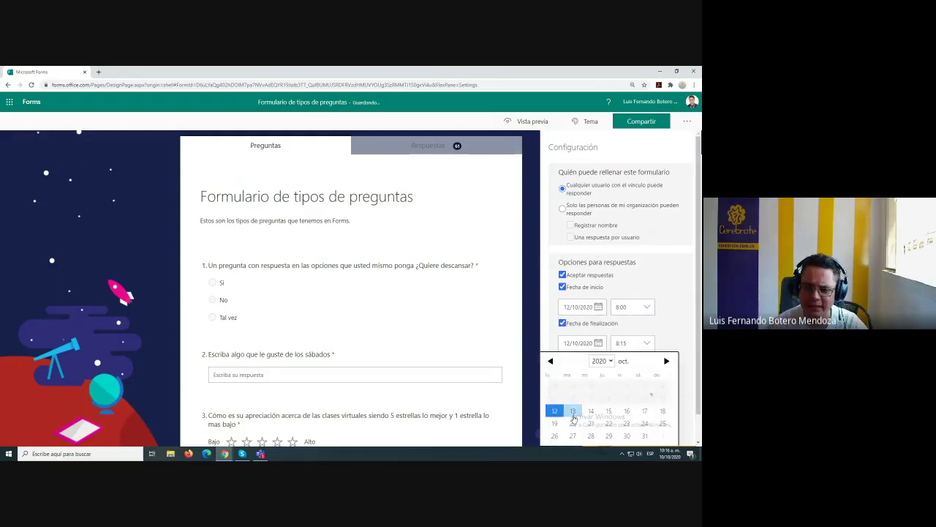
{"action": "left_click", "coordinate": [573, 407]}
{"action": "left_click", "coordinate": [647, 343]}
{"action": "scroll", "coordinate": [643, 410], "scroll_direction": "down", "scroll_amount": 4}
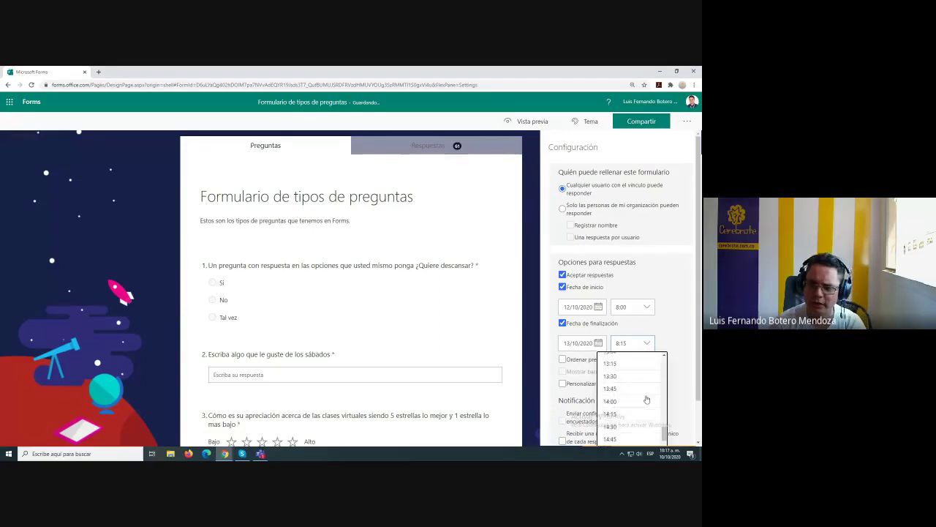
{"action": "scroll", "coordinate": [644, 417], "scroll_direction": "down", "scroll_amount": 5}
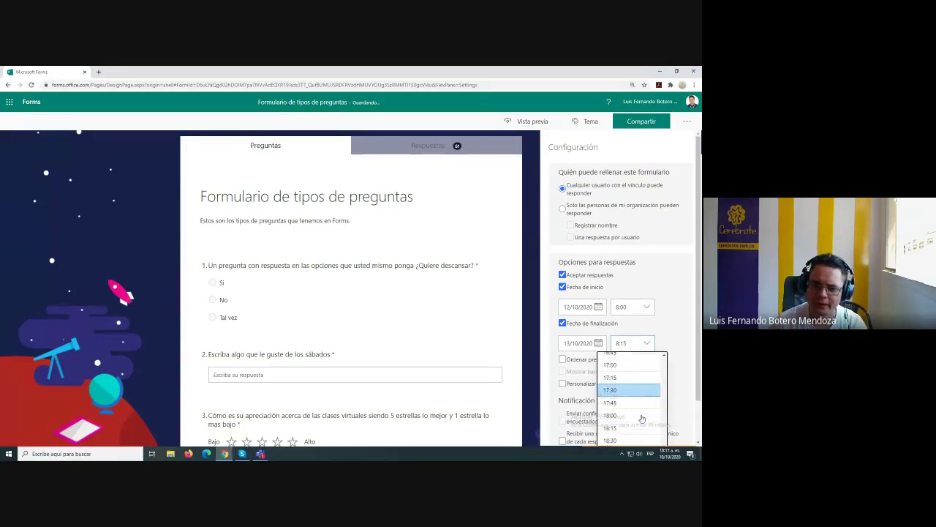
{"action": "left_click", "coordinate": [625, 362]}
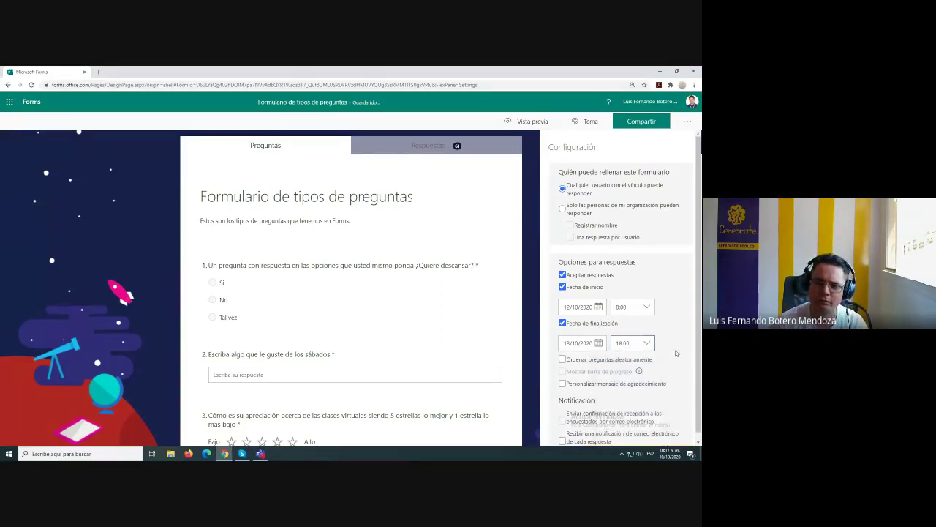
{"action": "left_click", "coordinate": [684, 301]}
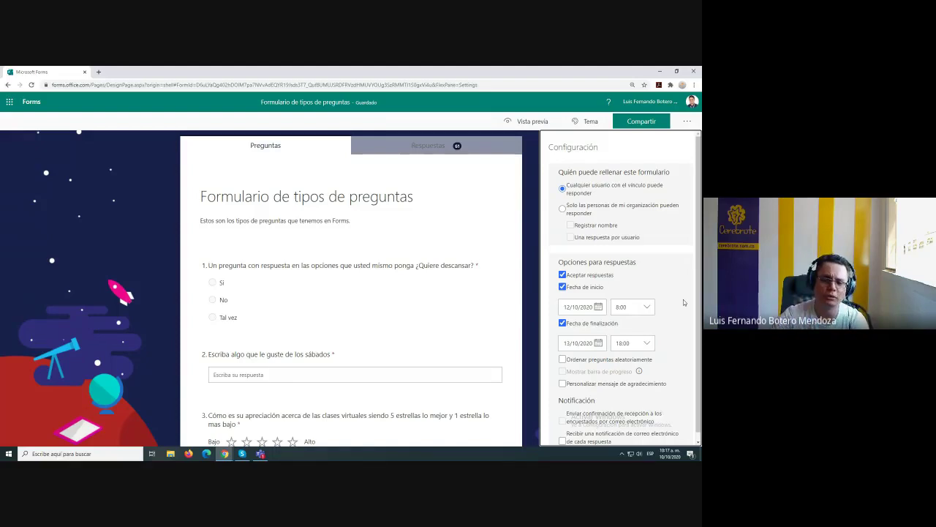
Step: Turn on Ordenar preguntas aleatoriamente, keeping Todas las preguntas rather than a locked range
{"action": "scroll", "coordinate": [683, 299], "scroll_direction": "down", "scroll_amount": 1}
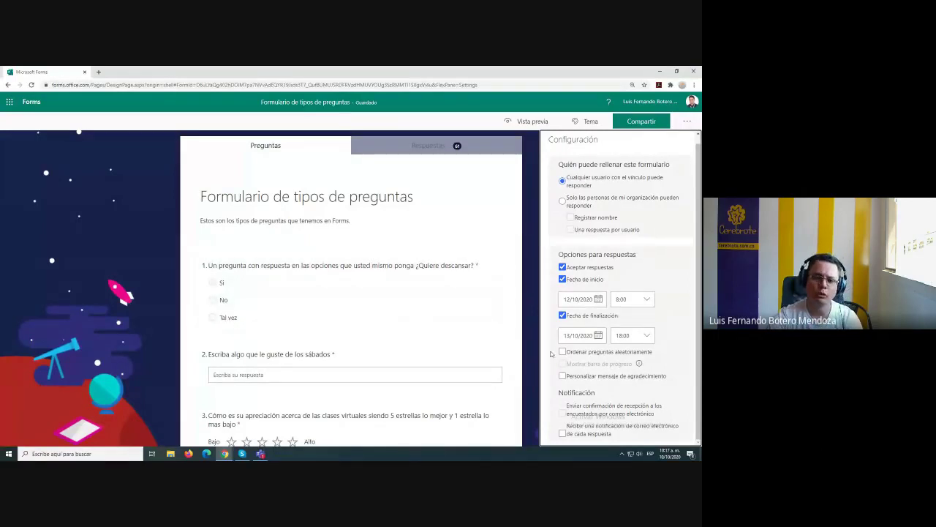
{"action": "left_click", "coordinate": [562, 352]}
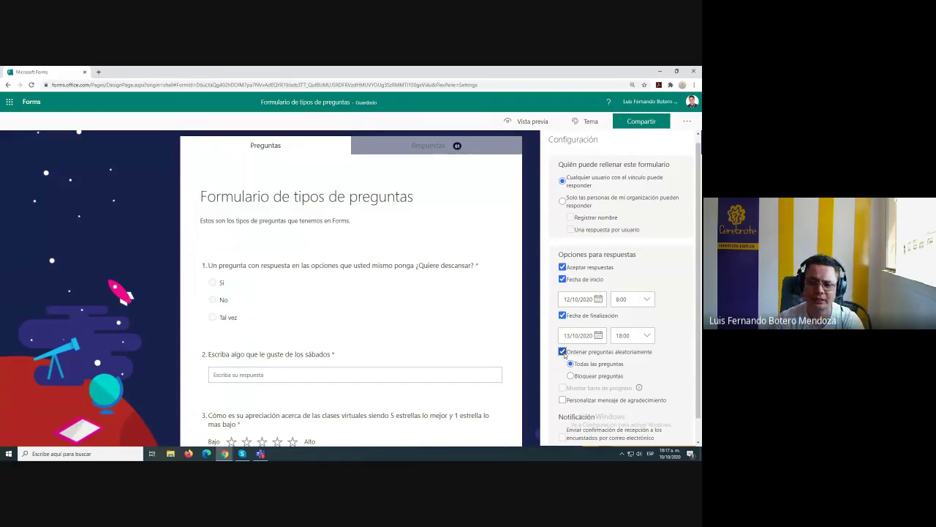
{"action": "left_click", "coordinate": [571, 375]}
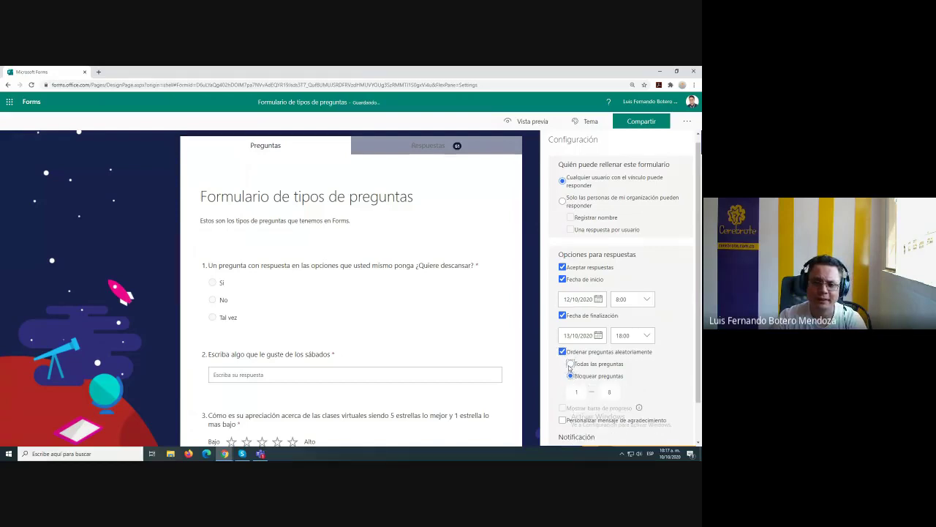
{"action": "left_click", "coordinate": [570, 364]}
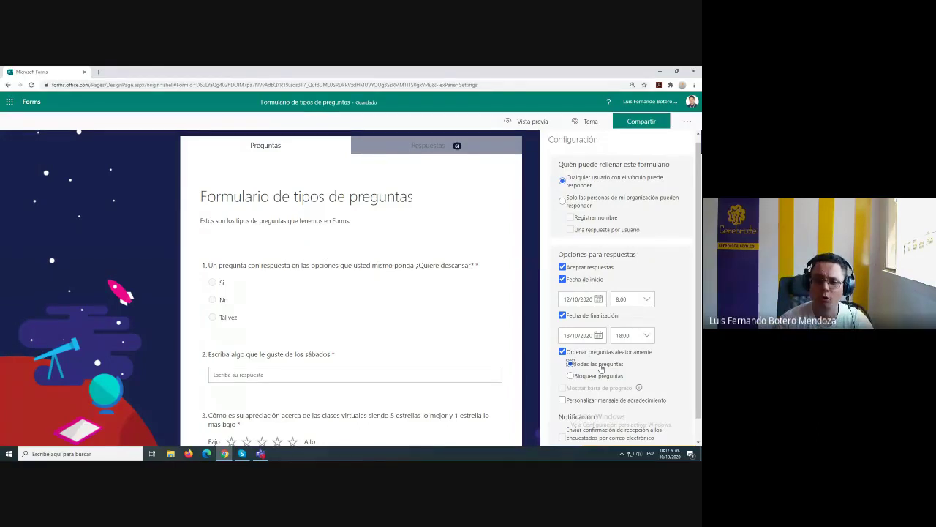
{"action": "scroll", "coordinate": [603, 365], "scroll_direction": "down", "scroll_amount": 1}
{"action": "left_click", "coordinate": [605, 354]}
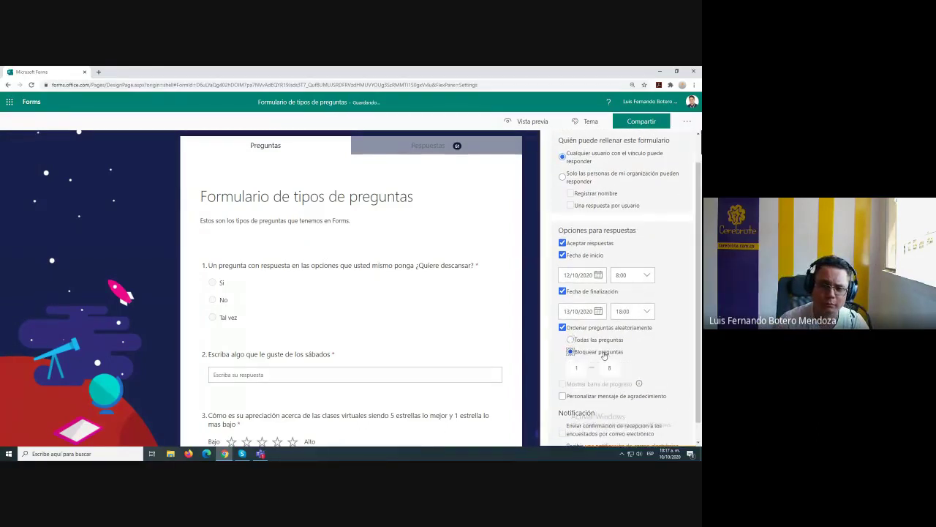
{"action": "left_click", "coordinate": [610, 368]}
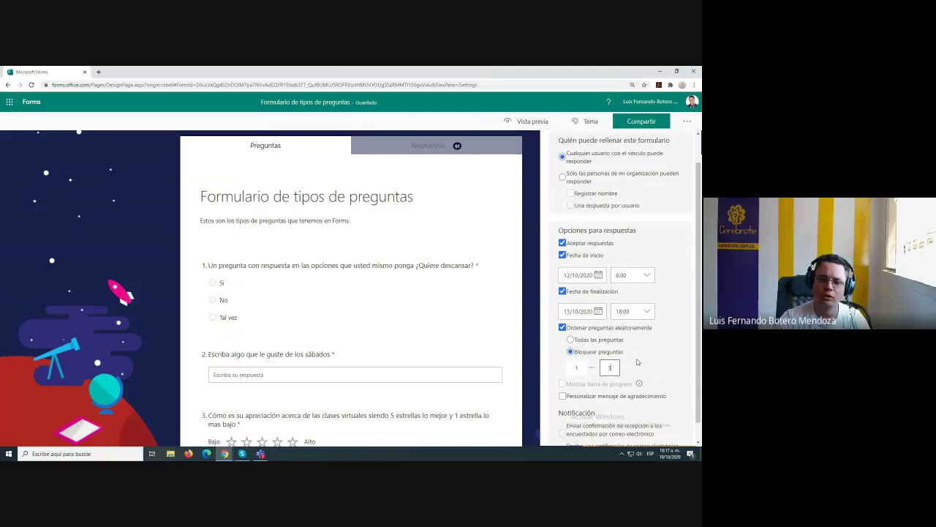
{"action": "left_click", "coordinate": [600, 341]}
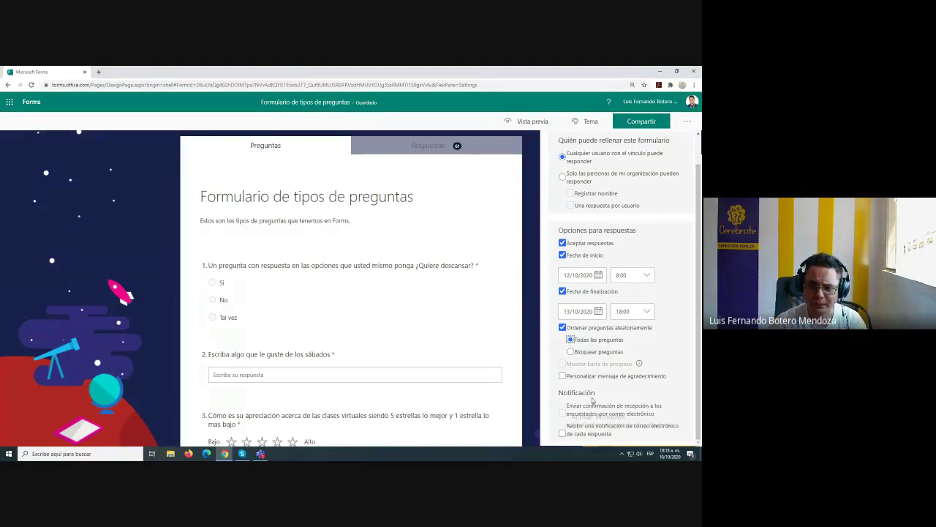
Step: Enable the custom thank-you message option and e-mail notification for each response
{"action": "left_click", "coordinate": [697, 383]}
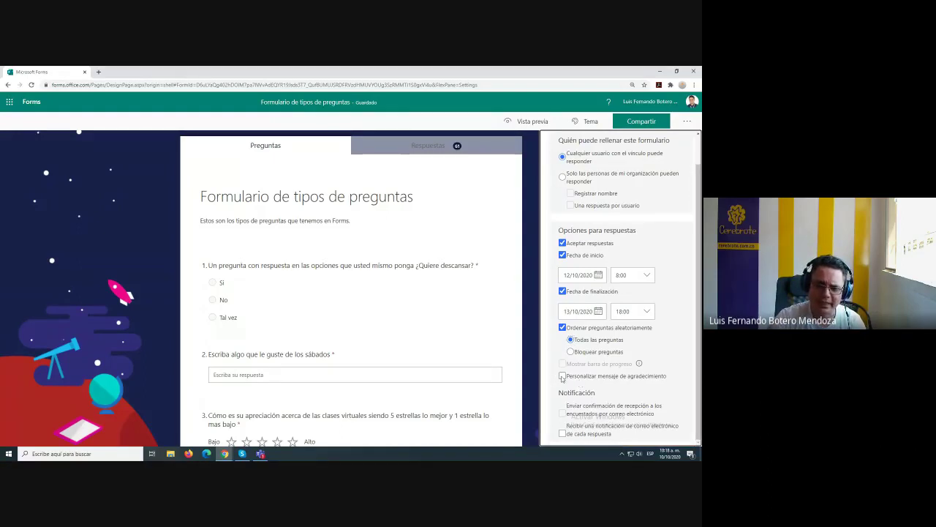
{"action": "left_click", "coordinate": [562, 376]}
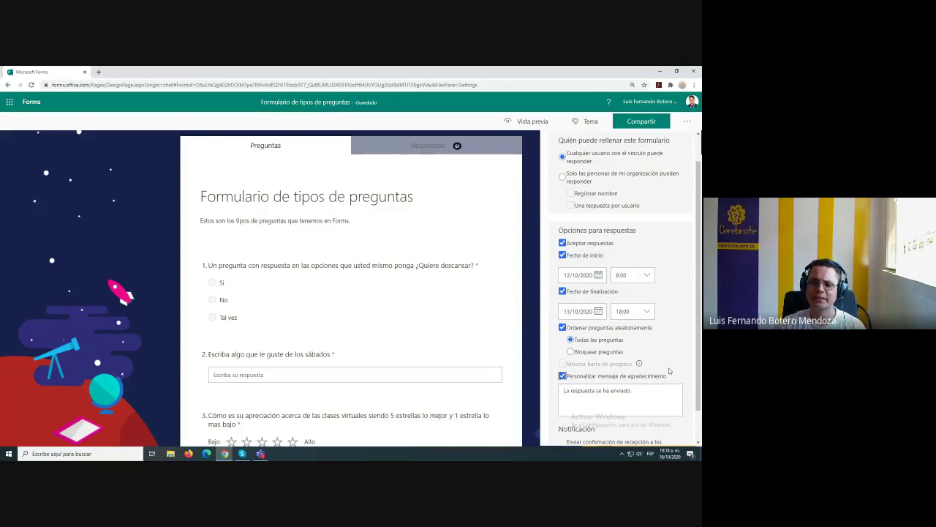
{"action": "scroll", "coordinate": [669, 370], "scroll_direction": "down", "scroll_amount": 1}
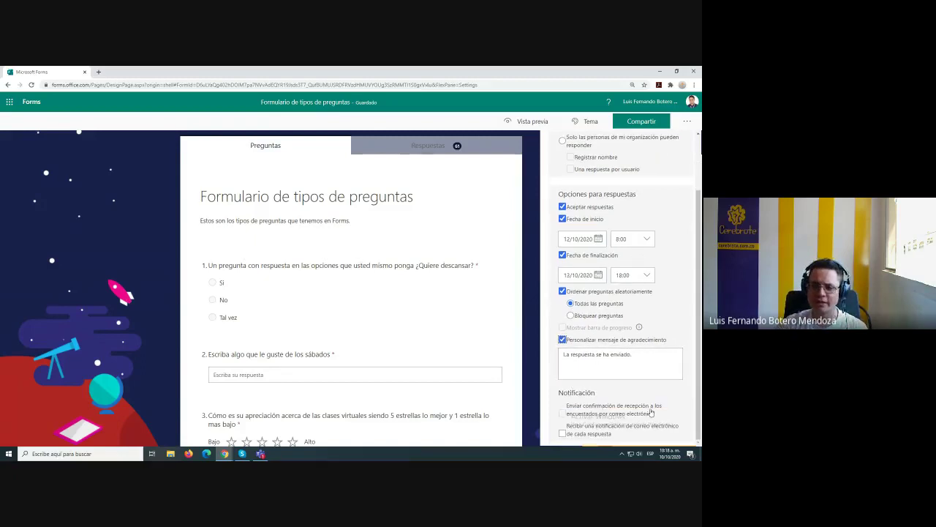
{"action": "left_click", "coordinate": [562, 434]}
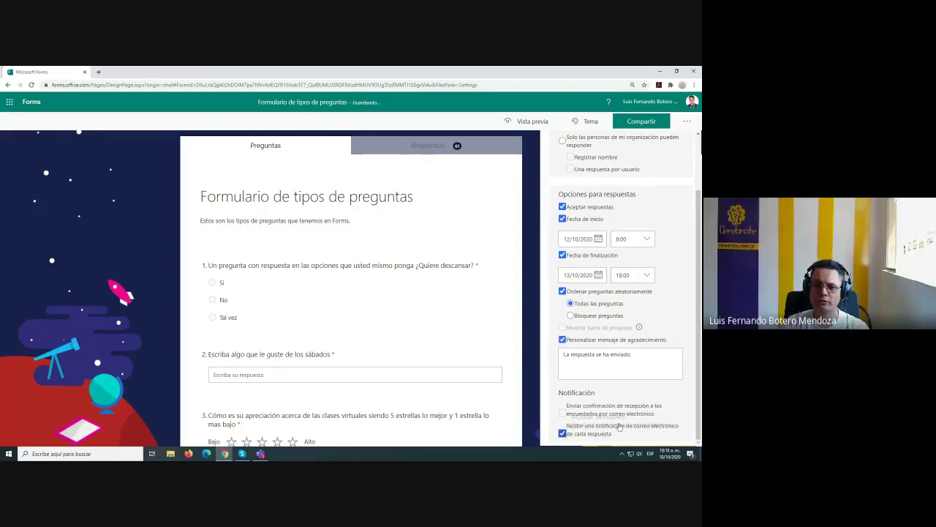
Step: Mute a call participant for everyone in the meeting and return to the form
{"action": "key", "text": "alt+Tab"}
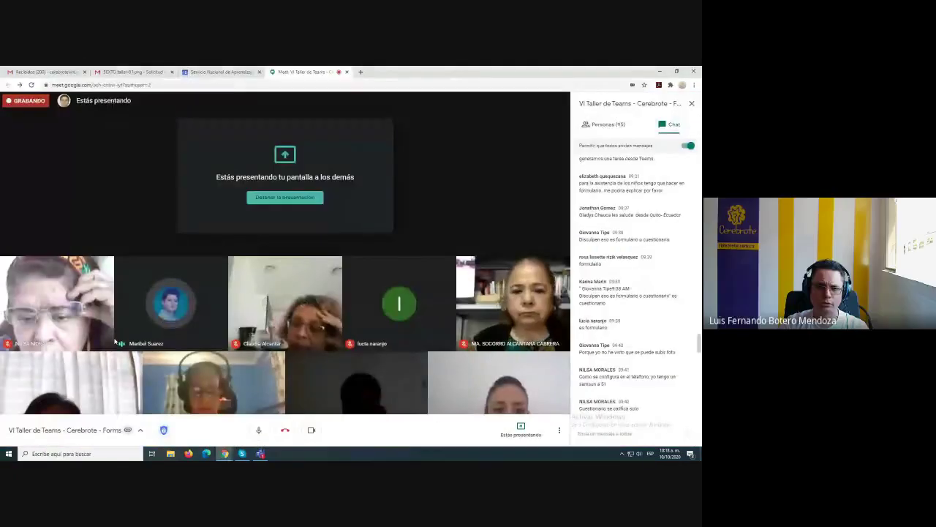
{"action": "left_click", "coordinate": [171, 306]}
{"action": "left_click", "coordinate": [390, 285]}
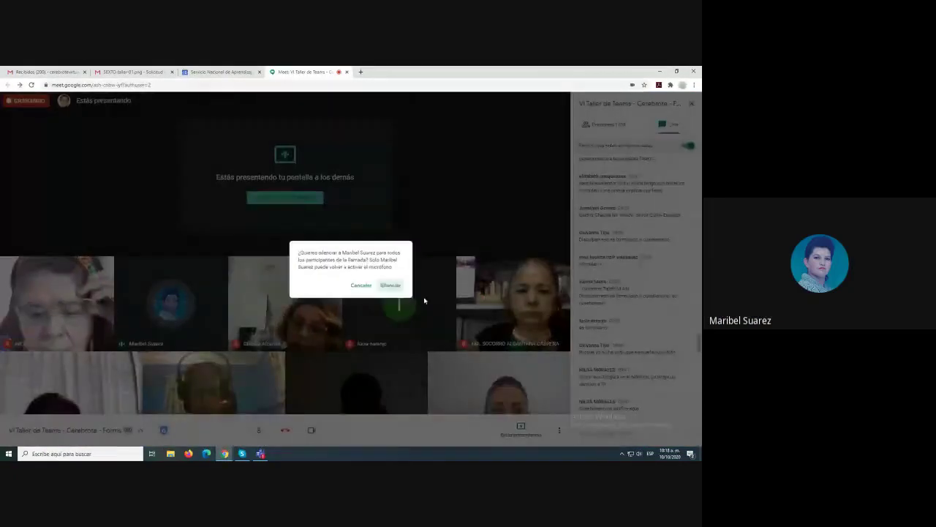
{"action": "key", "text": "alt+Tab"}
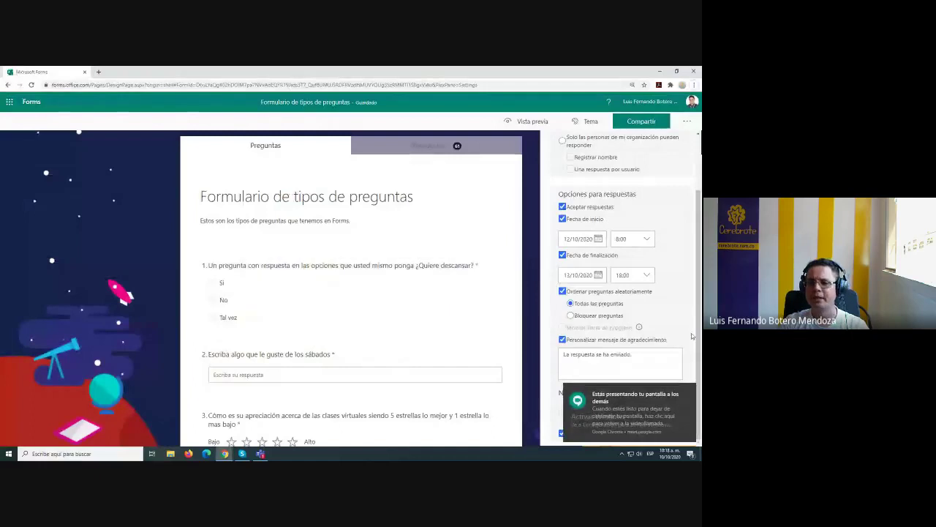
Step: Recheck the per-response e-mail notification, then return to Mis formularios
{"action": "left_click", "coordinate": [691, 387]}
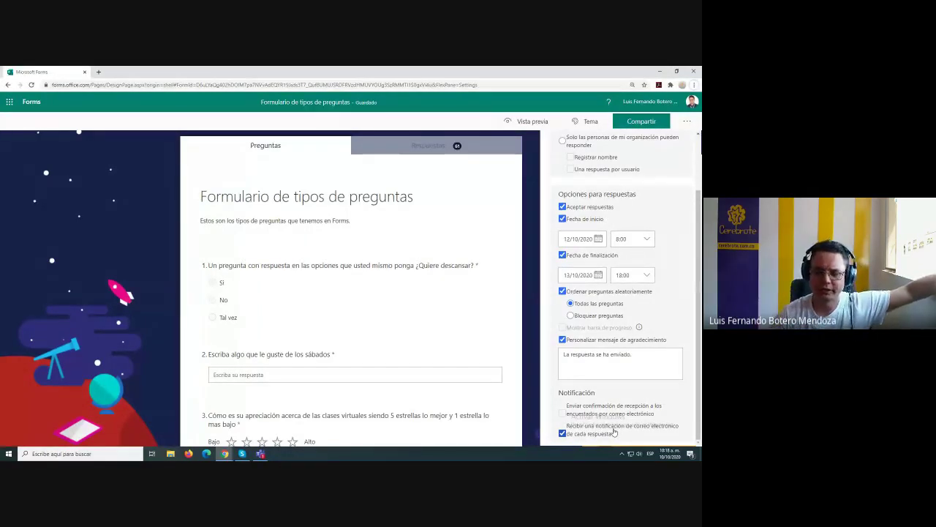
{"action": "left_click", "coordinate": [563, 434]}
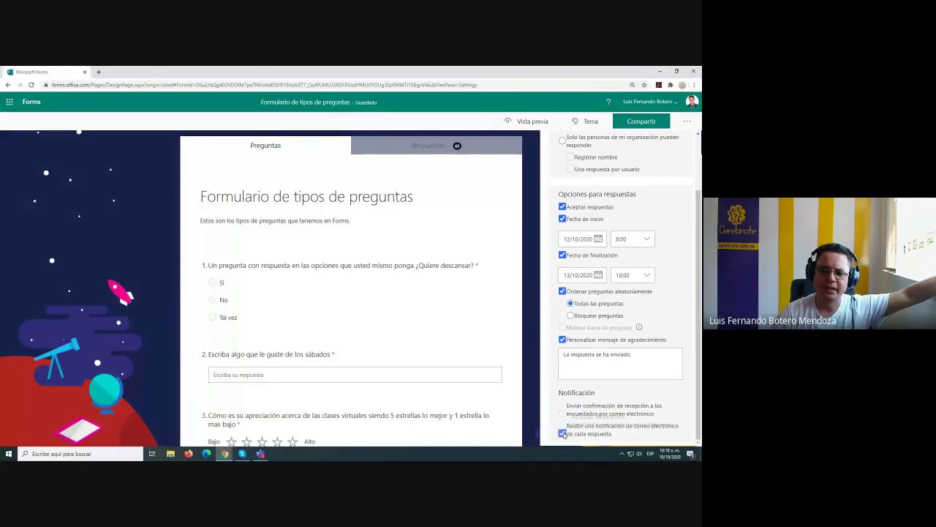
{"action": "scroll", "coordinate": [567, 329], "scroll_direction": "up", "scroll_amount": 2}
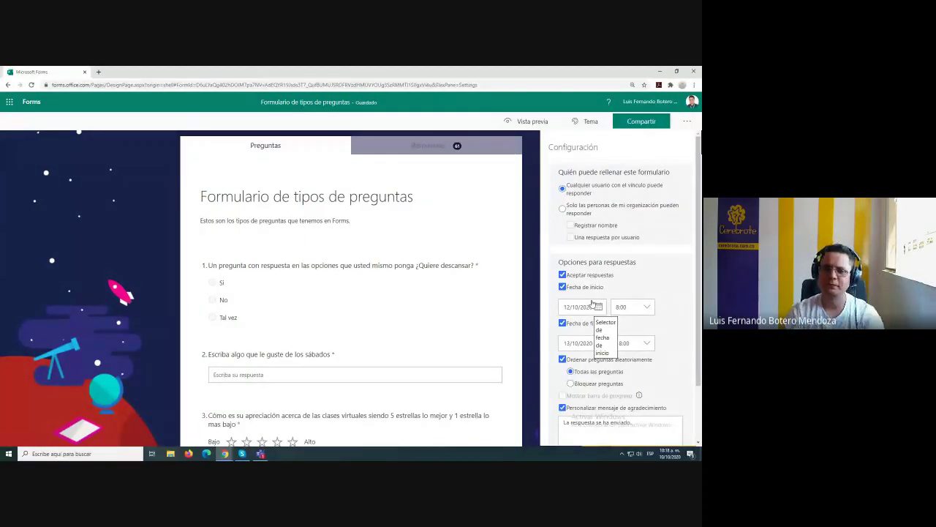
{"action": "left_click", "coordinate": [27, 105]}
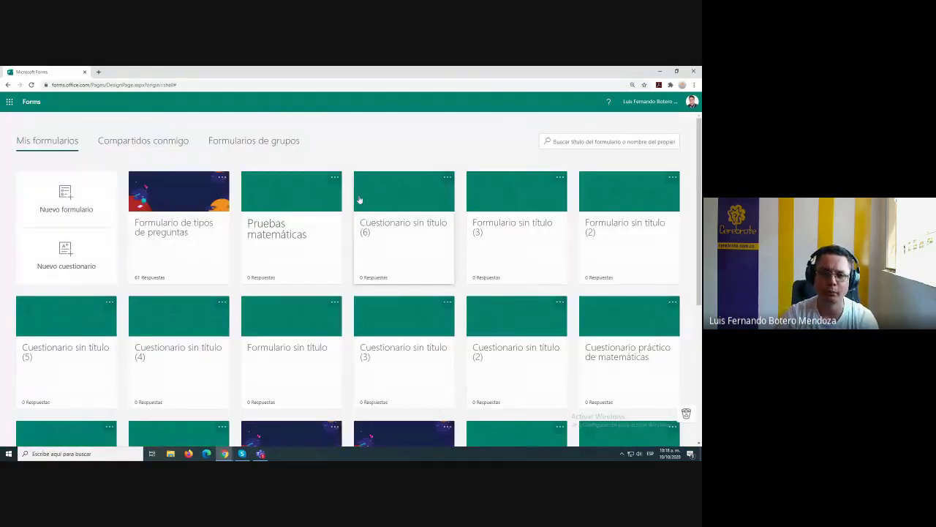
{"action": "key", "text": "alt+Tab"}
{"action": "key", "text": "alt+Tab"}
{"action": "key", "text": "alt+Tab"}
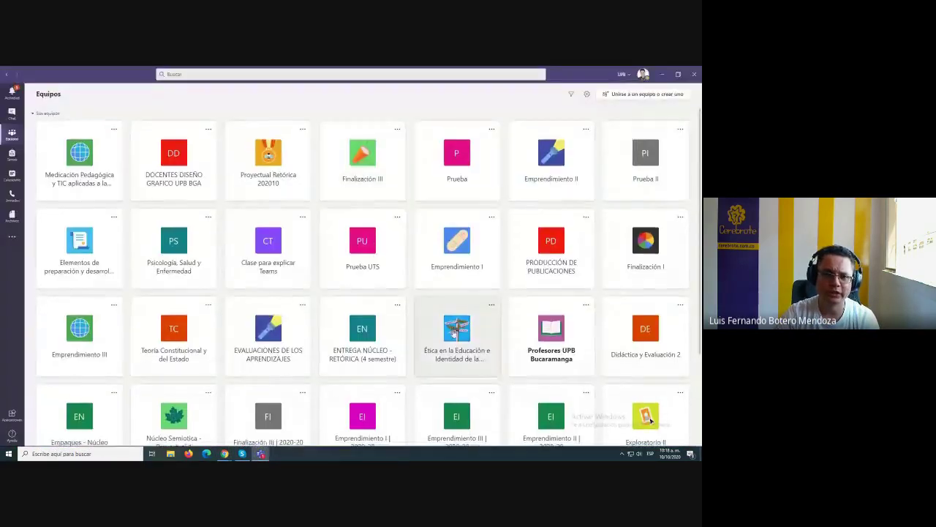
Step: View the Profesores Latinoamérica General channel in Teams, then return to the Forms 'My forms' list
{"action": "scroll", "coordinate": [455, 331], "scroll_direction": "down", "scroll_amount": 3}
{"action": "left_click", "coordinate": [406, 395]}
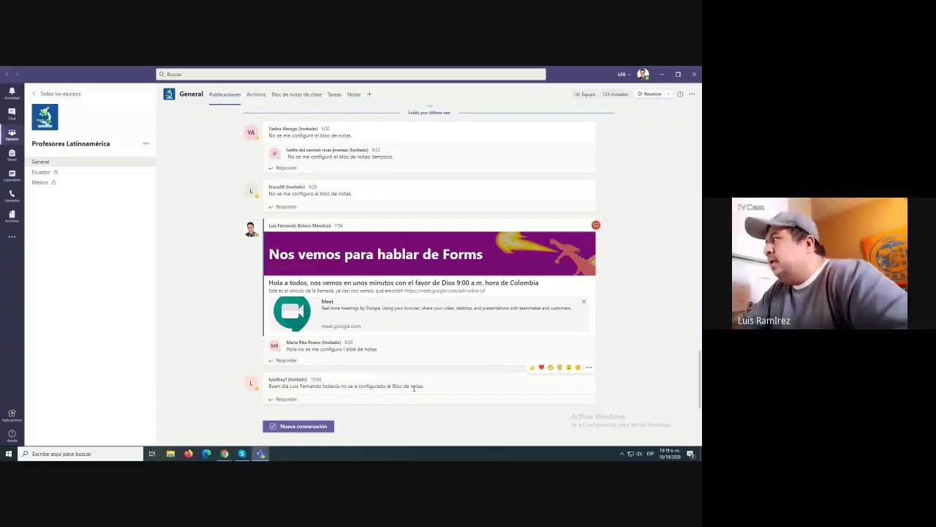
{"action": "key", "text": "alt+Tab"}
{"action": "key", "text": "Tab"}
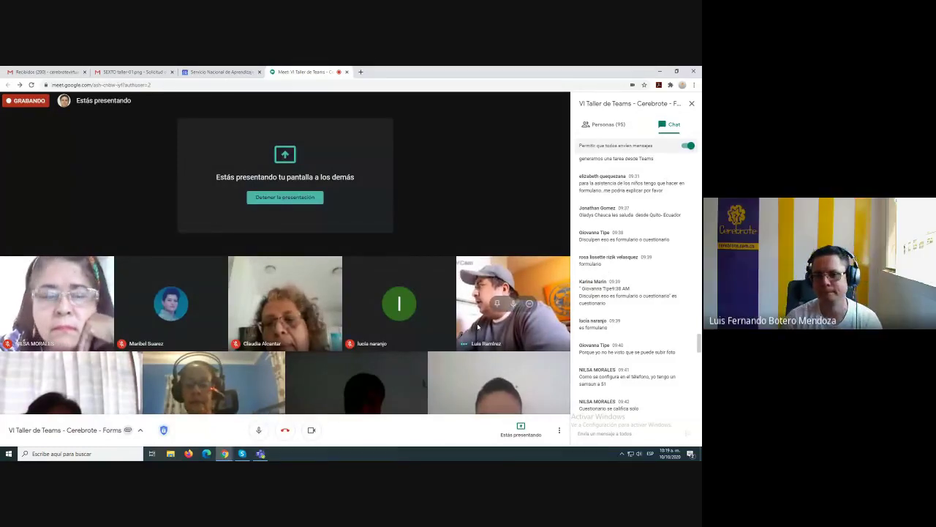
{"action": "key", "text": "alt+Tab"}
{"action": "key", "text": "alt+Tab"}
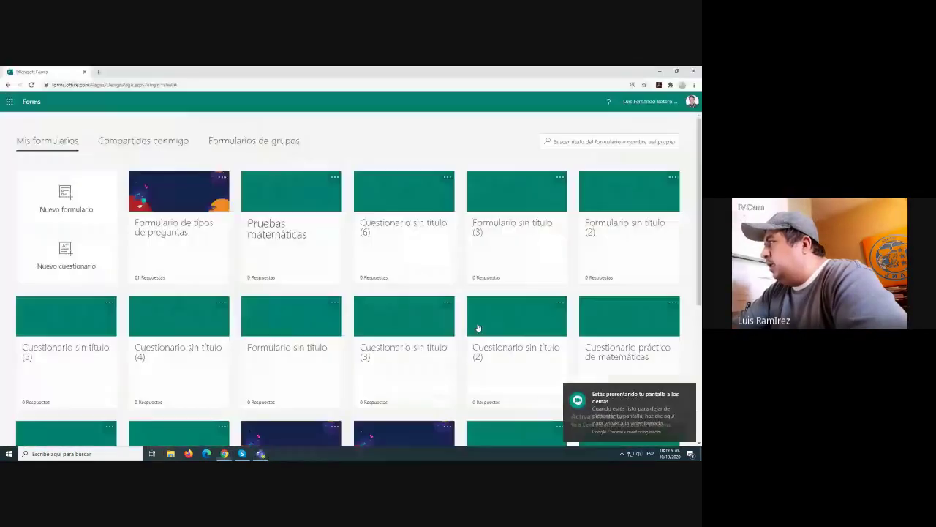
{"action": "key", "text": "alt+Tab"}
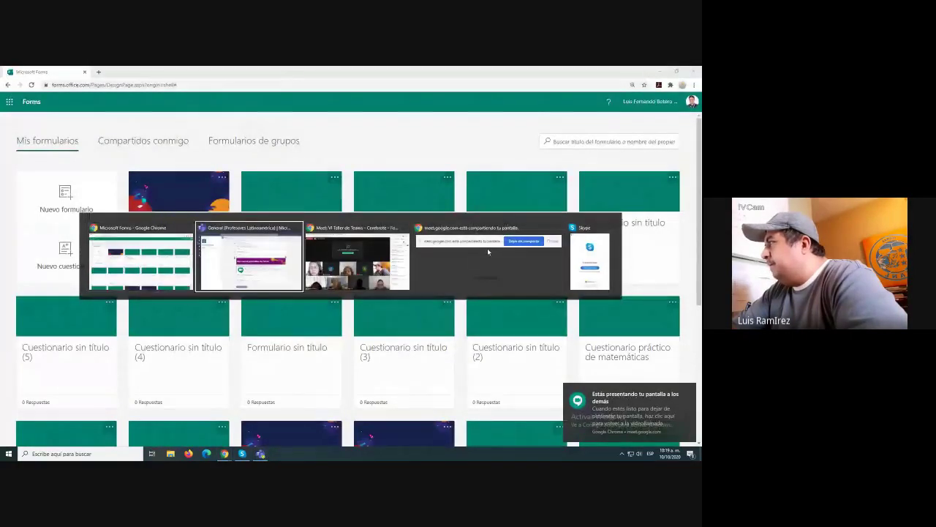
{"action": "key", "text": "alt+Tab"}
{"action": "key", "text": "alt+Tab"}
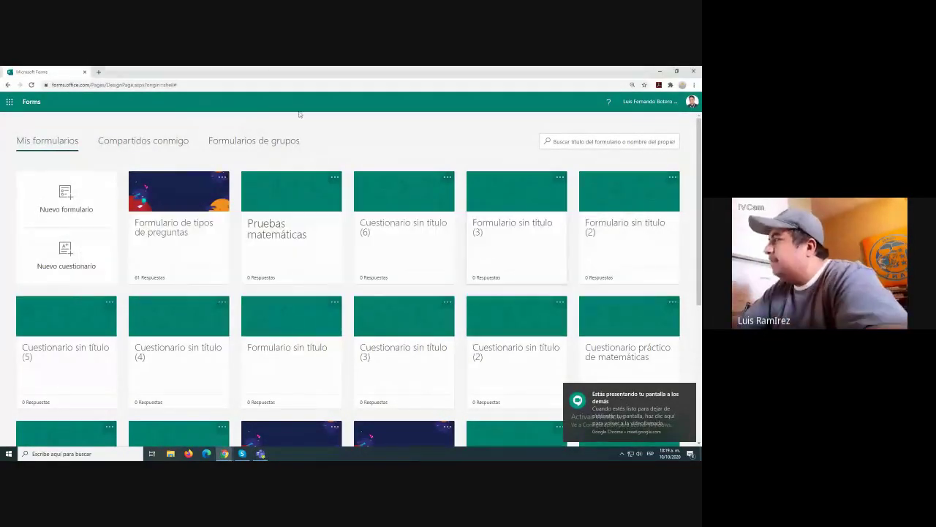
Step: Export the 61 responses of 'Formulario de tipos de preguntas' to an Excel workbook
{"action": "left_click", "coordinate": [201, 225]}
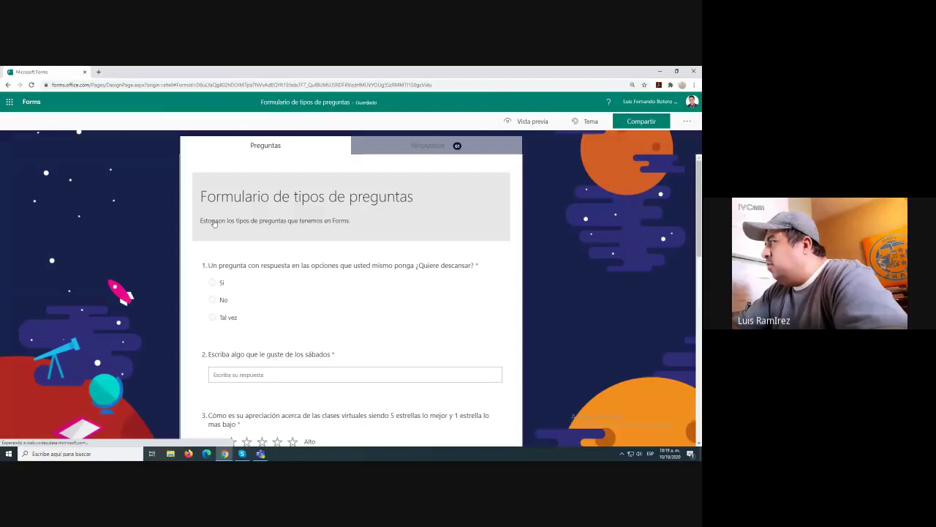
{"action": "left_click", "coordinate": [458, 153]}
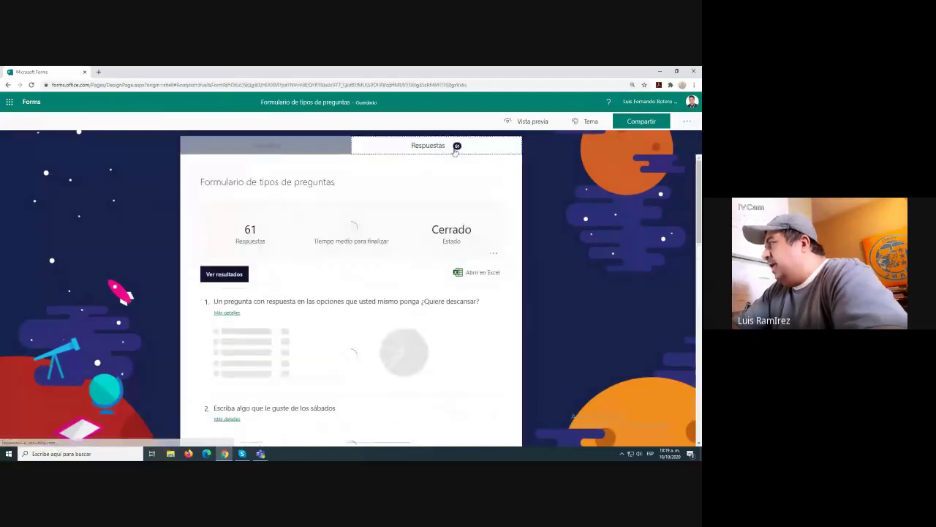
{"action": "left_click", "coordinate": [469, 275]}
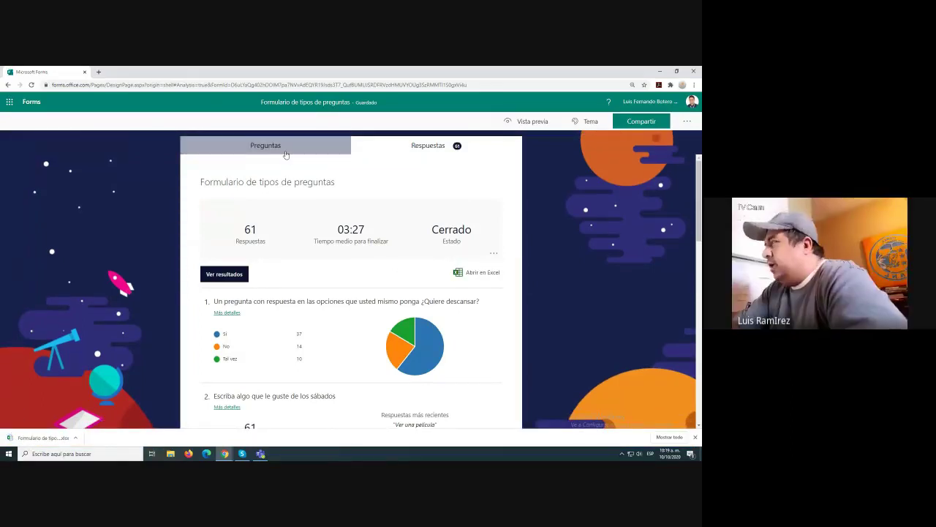
{"action": "key", "text": "alt+Tab"}
{"action": "key", "text": "Tab"}
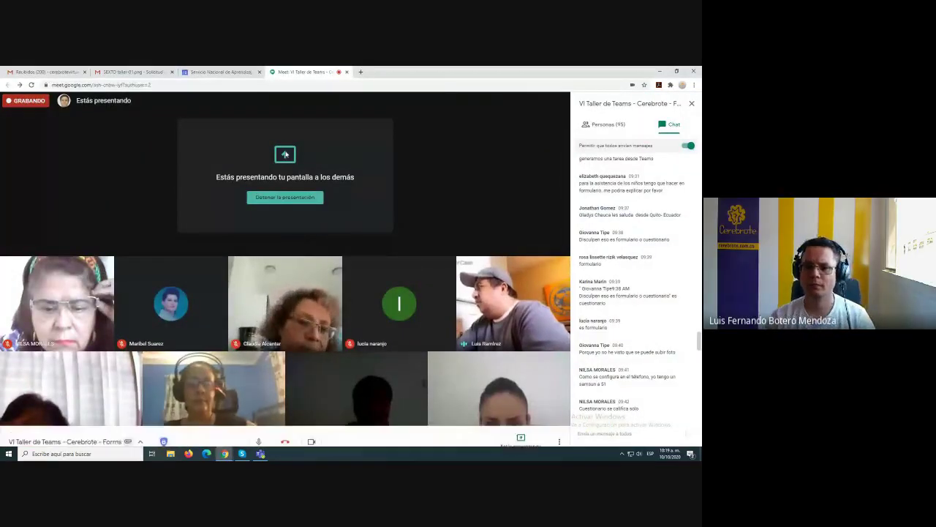
{"action": "key", "text": "alt+Tab"}
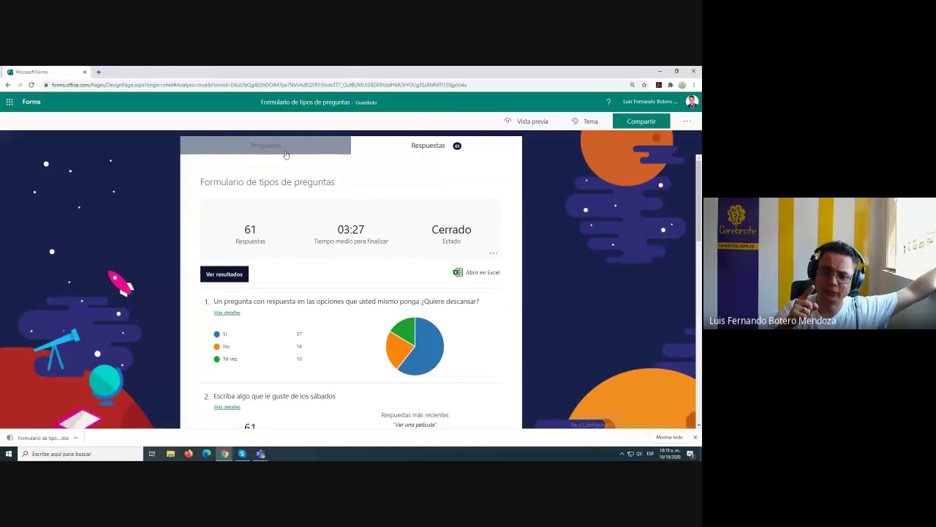
Step: Allow only people in my organization, record names, and keep 'Una respuesta por usuario' unchecked
{"action": "left_click", "coordinate": [286, 154]}
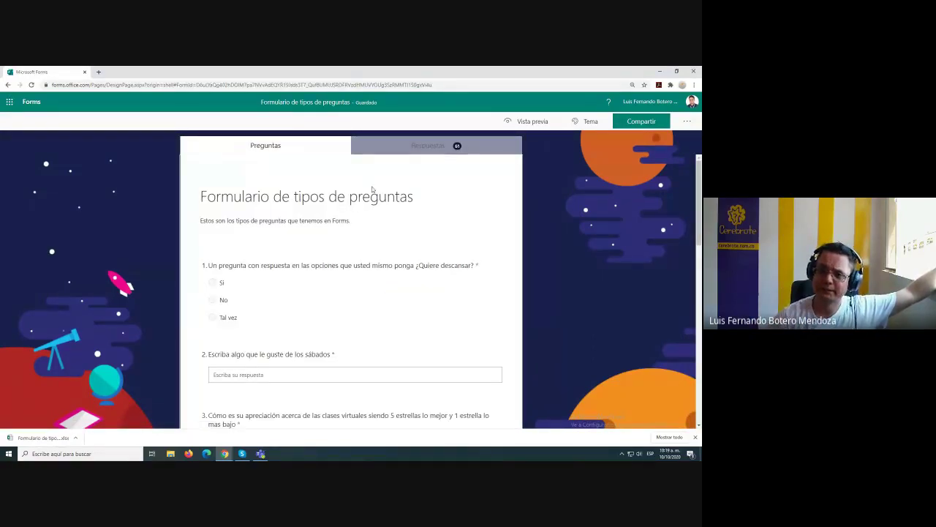
{"action": "left_click", "coordinate": [687, 120]}
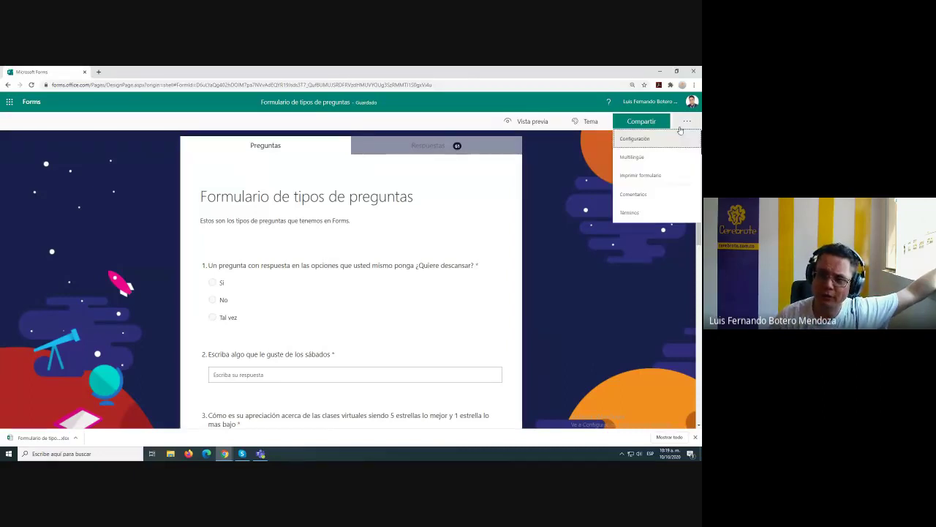
{"action": "left_click", "coordinate": [645, 139]}
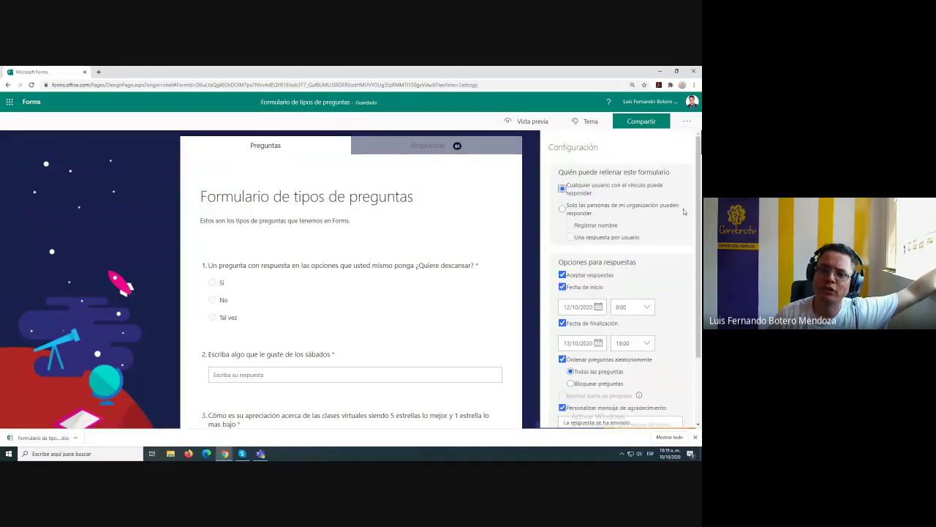
{"action": "left_click", "coordinate": [563, 209]}
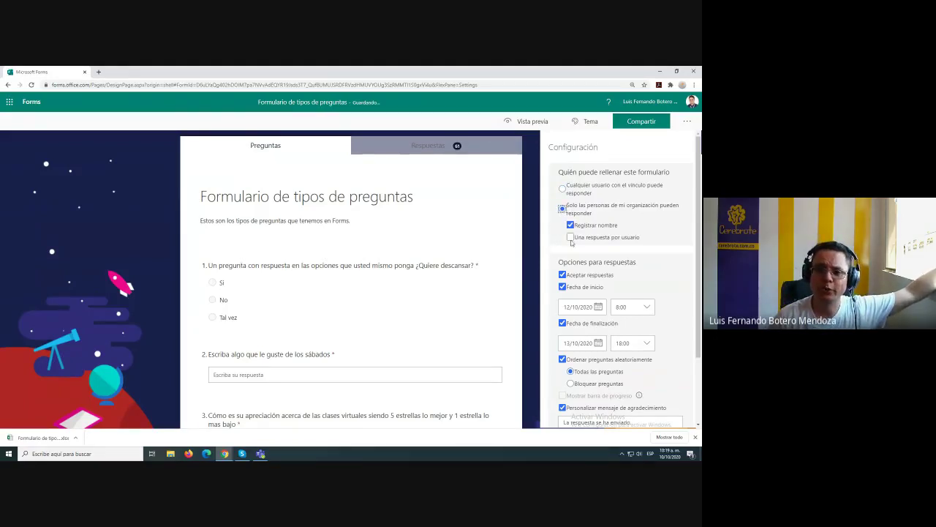
{"action": "left_click", "coordinate": [571, 237]}
{"action": "left_click", "coordinate": [571, 224]}
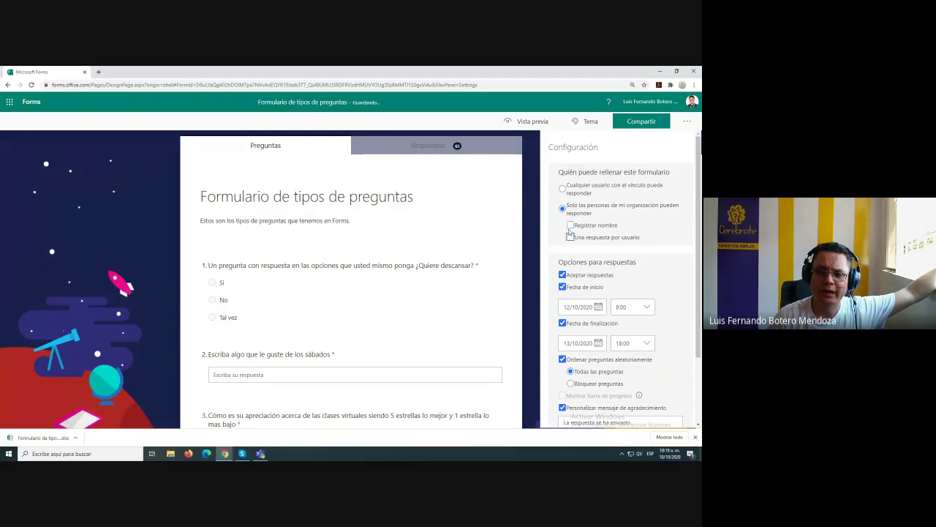
{"action": "left_click", "coordinate": [570, 224]}
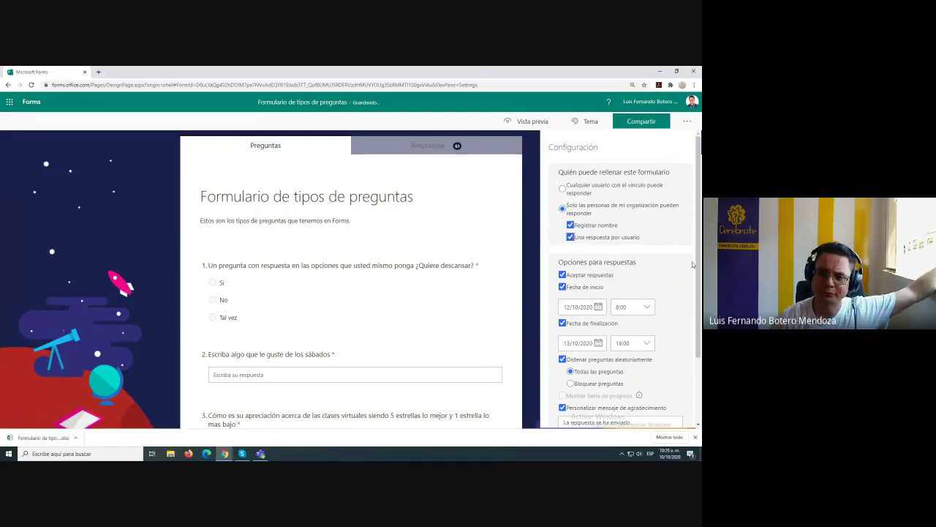
{"action": "left_click", "coordinate": [572, 237]}
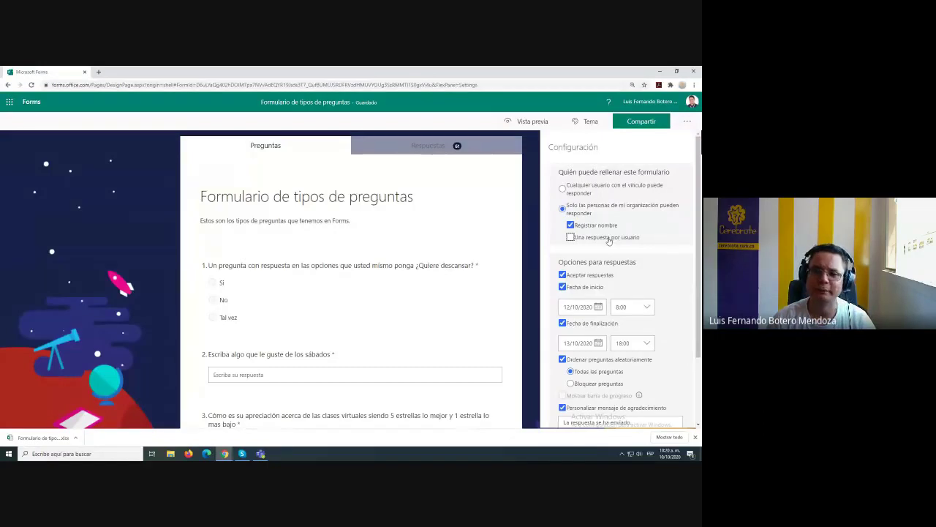
{"action": "left_click", "coordinate": [610, 240]}
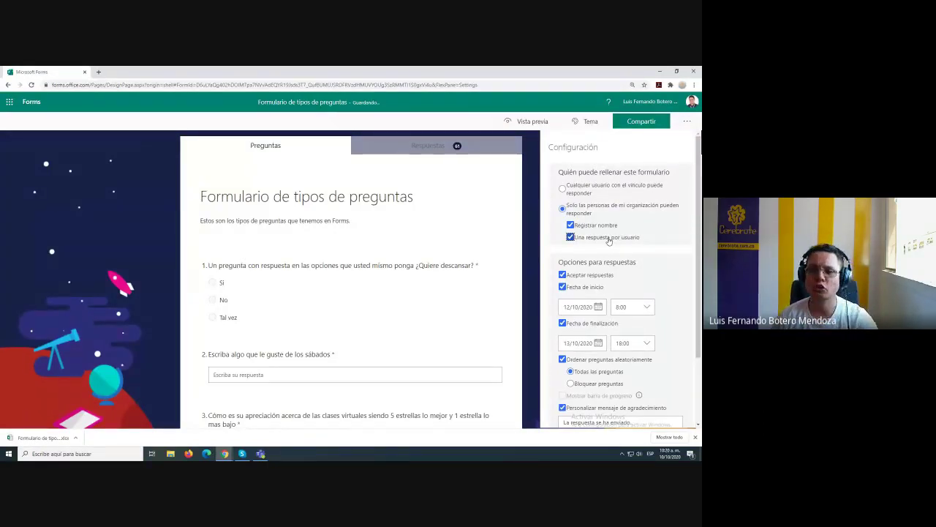
{"action": "left_click", "coordinate": [611, 242]}
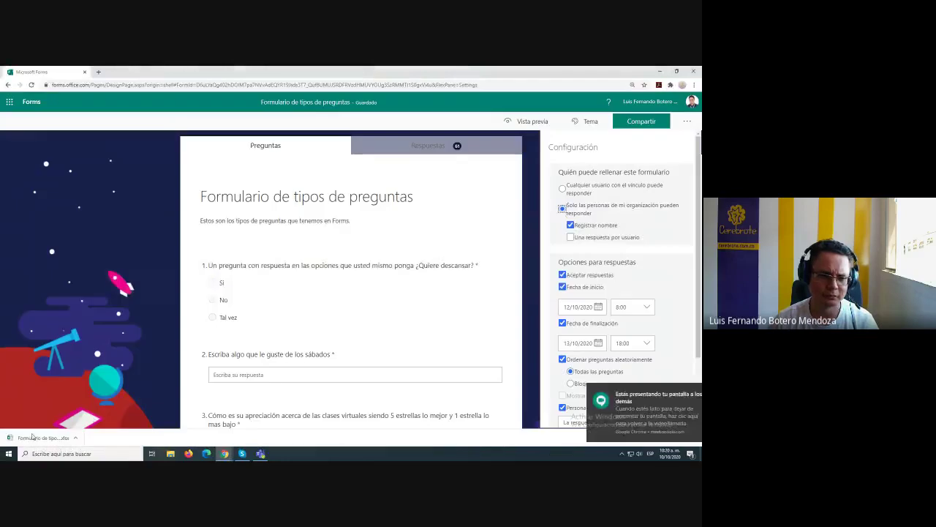
Step: Open the downloaded responses workbook in Excel and check the Nombre column in E1
{"action": "left_click", "coordinate": [41, 437]}
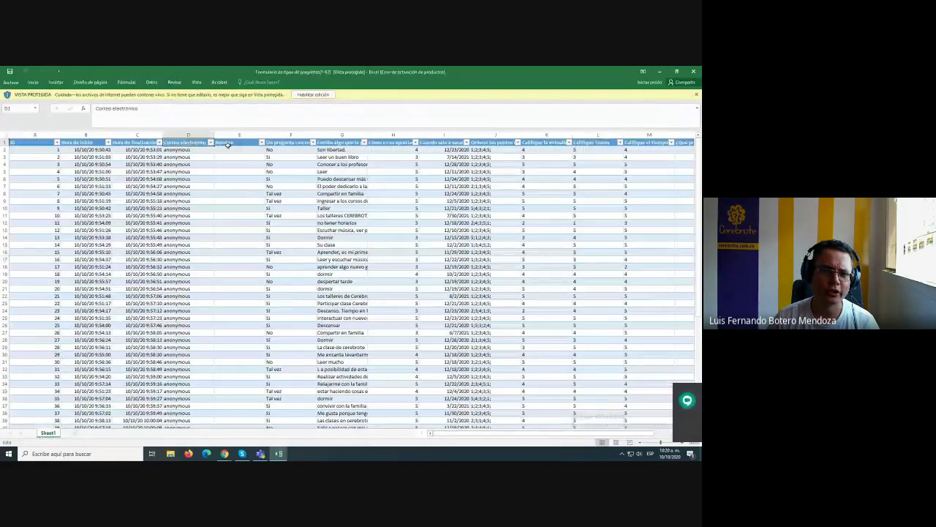
{"action": "left_click", "coordinate": [228, 144]}
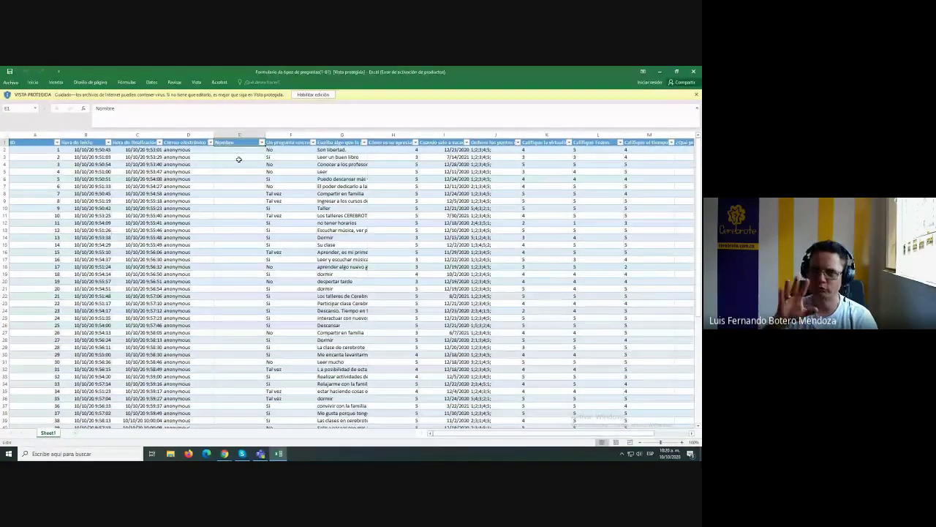
{"action": "key", "text": "alt+Tab"}
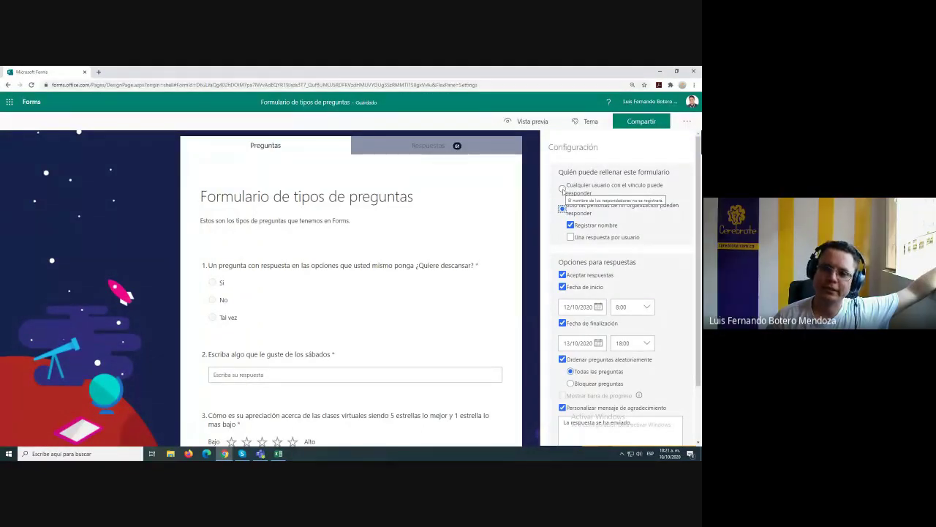
Step: Change the form settings so anyone with the link can respond
{"action": "left_click", "coordinate": [563, 189]}
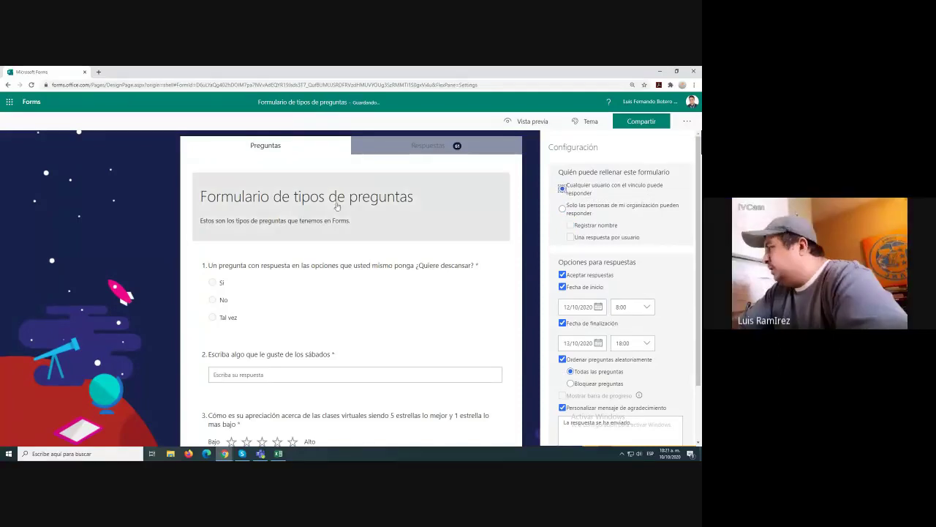
{"action": "left_click", "coordinate": [305, 254]}
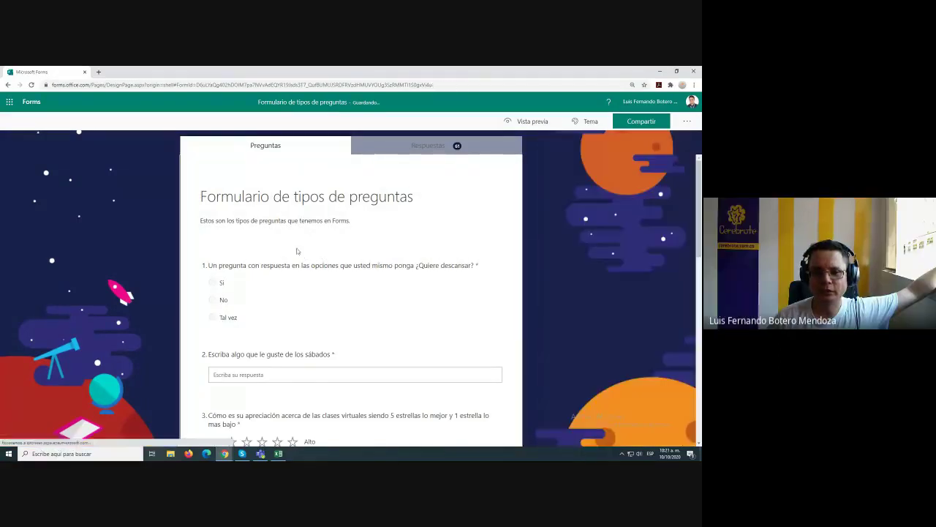
{"action": "left_click", "coordinate": [308, 265]}
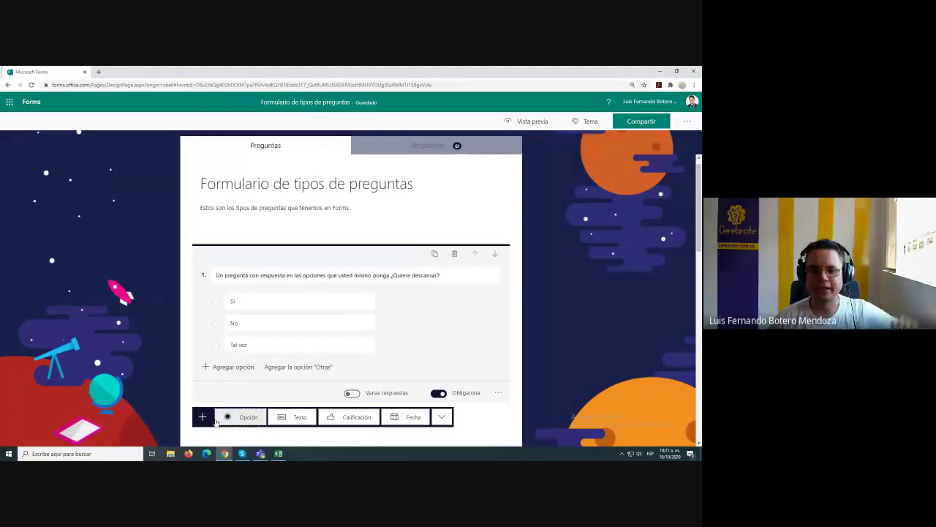
Step: Add a trial text question, then delete it and collapse question 2
{"action": "left_click", "coordinate": [298, 420]}
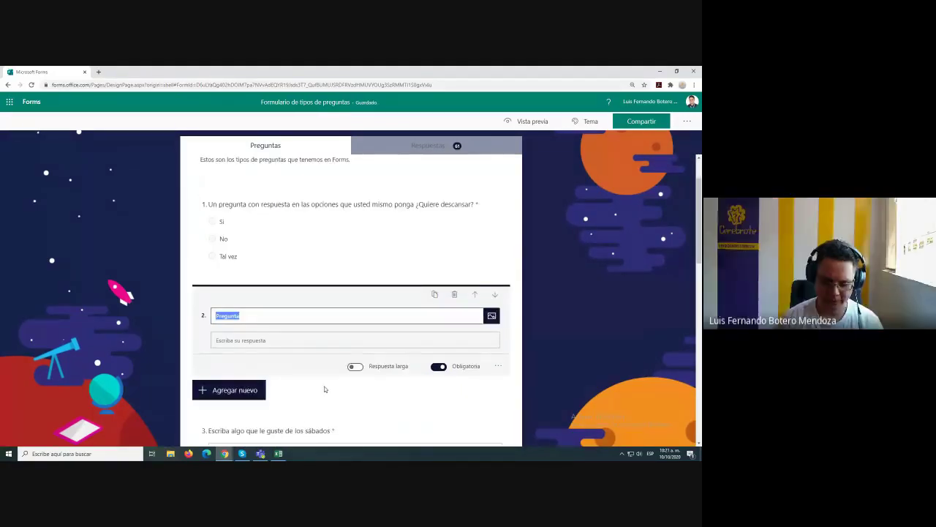
{"action": "type", "text": "Escrib"}
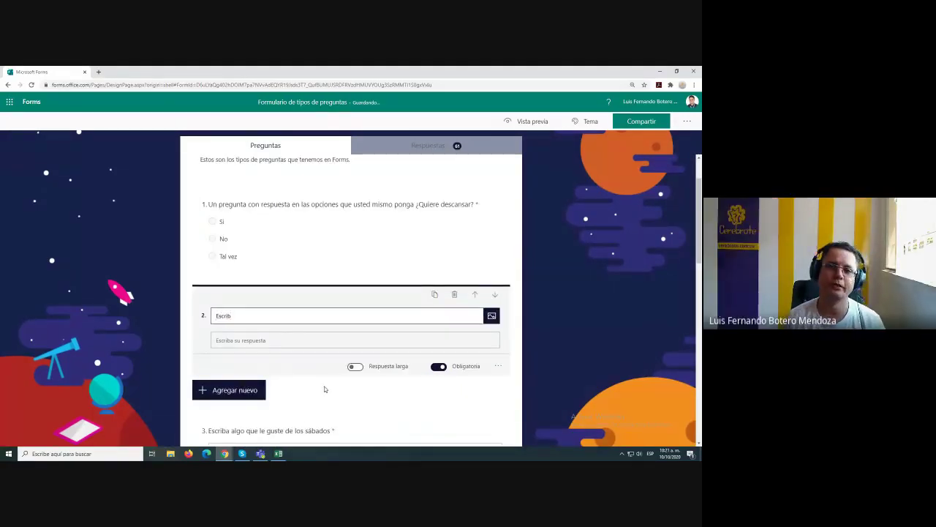
{"action": "left_click", "coordinate": [325, 389]}
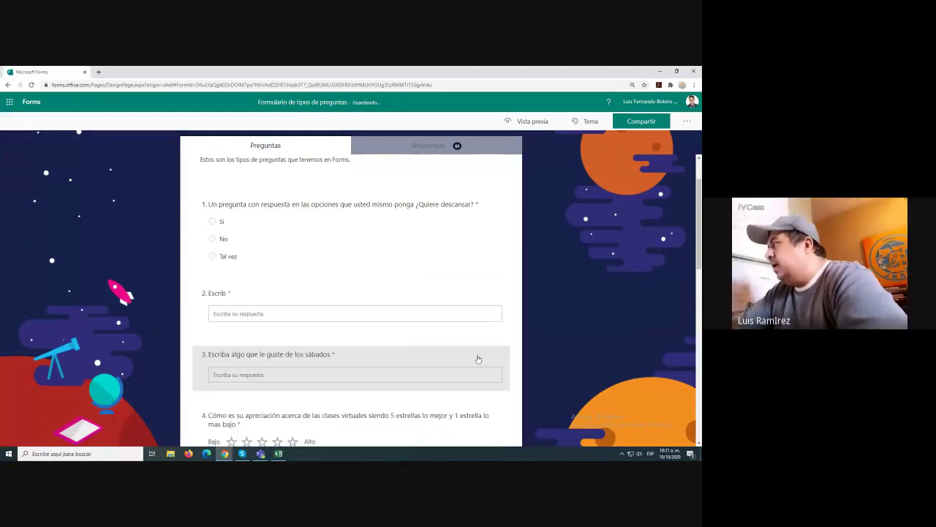
{"action": "scroll", "coordinate": [476, 357], "scroll_direction": "up", "scroll_amount": 2}
{"action": "left_click", "coordinate": [429, 361]}
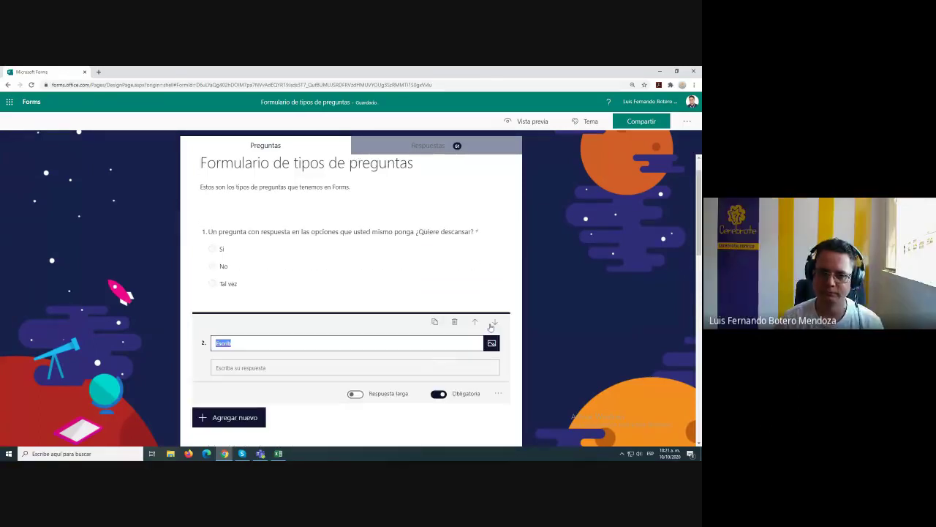
{"action": "left_click", "coordinate": [454, 322]}
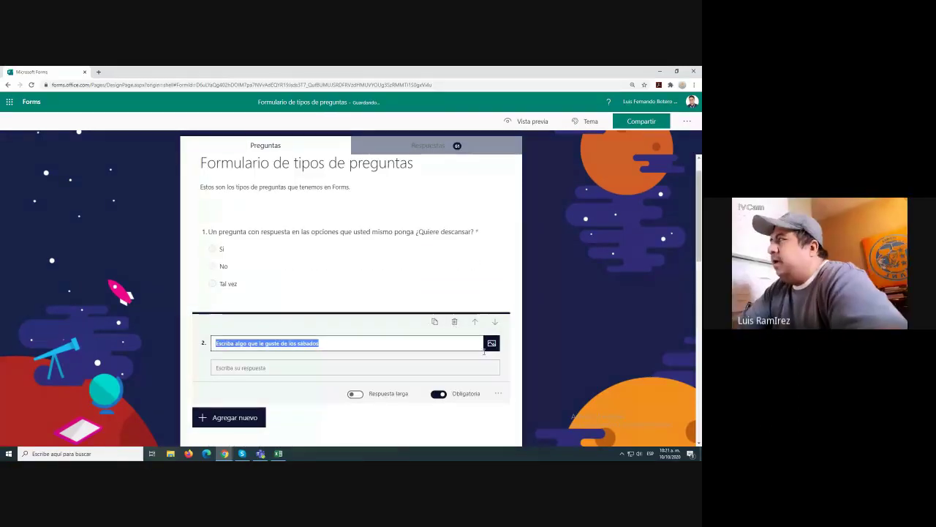
{"action": "left_click", "coordinate": [570, 343]}
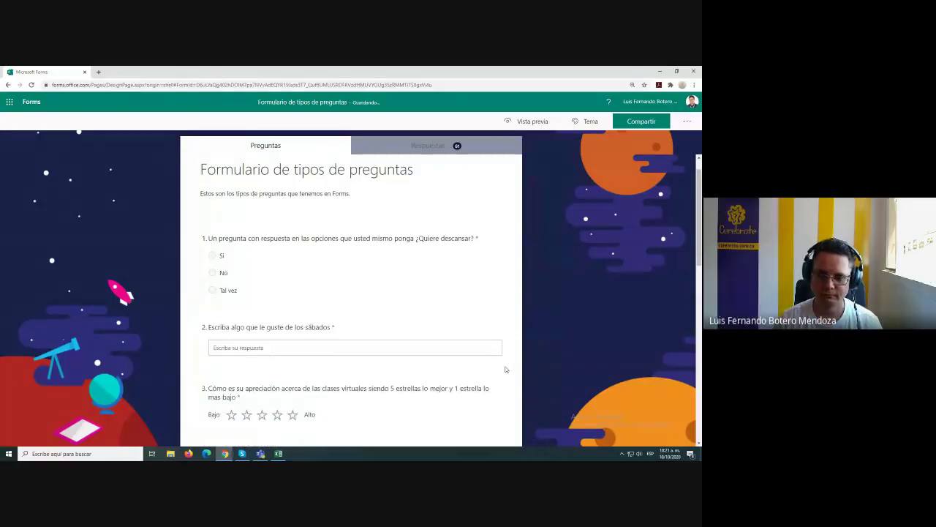
{"action": "key", "text": "alt+Tab"}
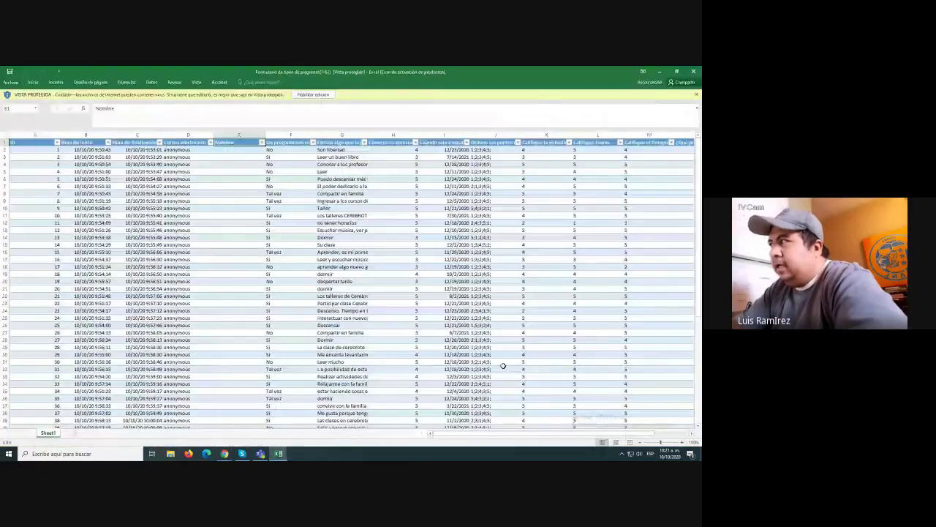
Step: Show the exported responses spreadsheet in the meeting, then switch to the Teams General channel
{"action": "key", "text": "Tab"}
{"action": "key", "text": "alt+Tab"}
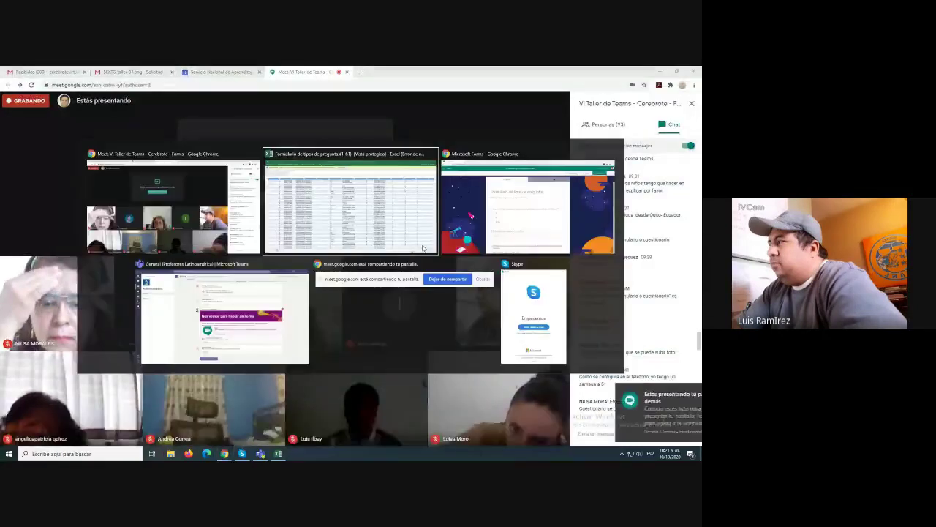
{"action": "key", "text": "alt+Tab"}
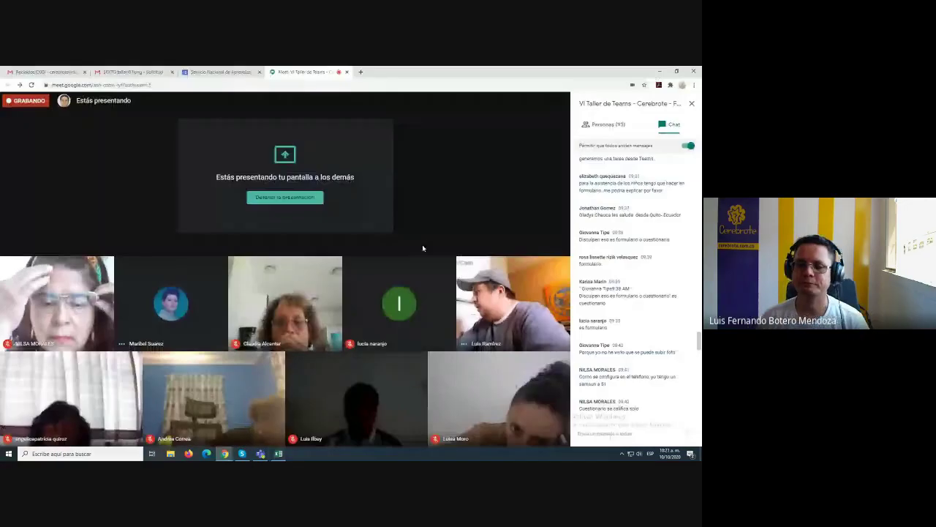
{"action": "key", "text": "alt+Tab"}
{"action": "left_click", "coordinate": [423, 244]}
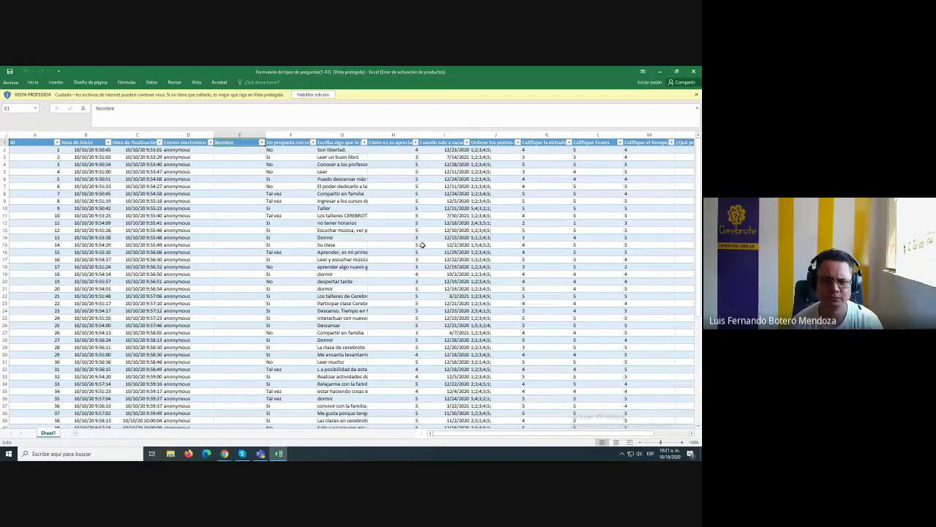
{"action": "key", "text": "alt+Tab"}
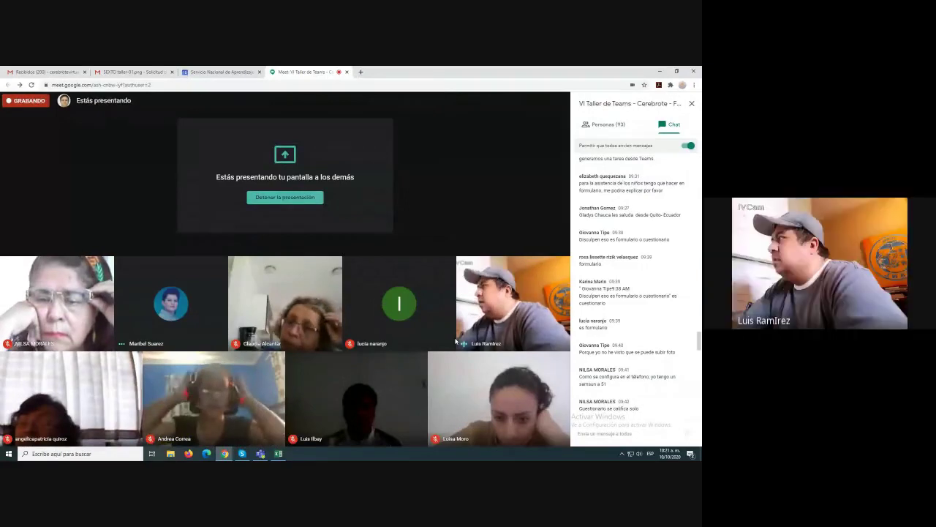
{"action": "key", "text": "alt+Tab"}
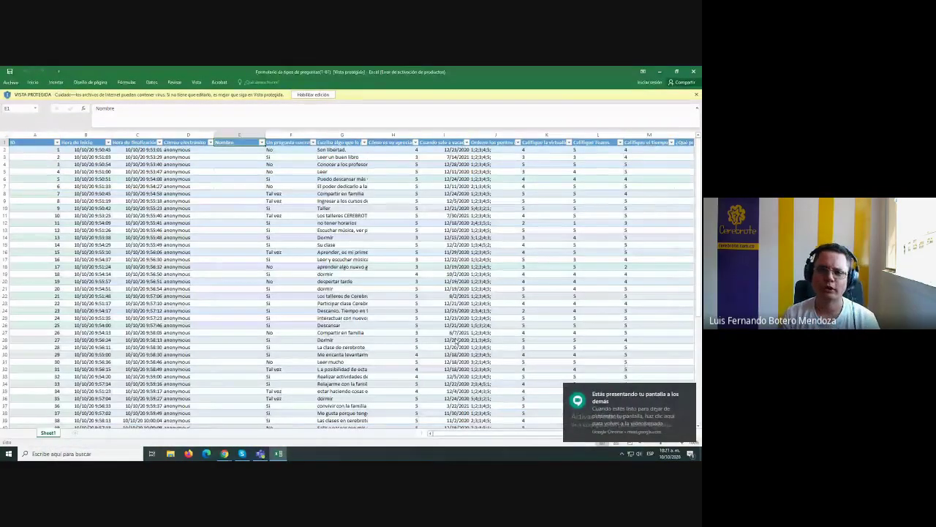
{"action": "key", "text": "alt+Tab"}
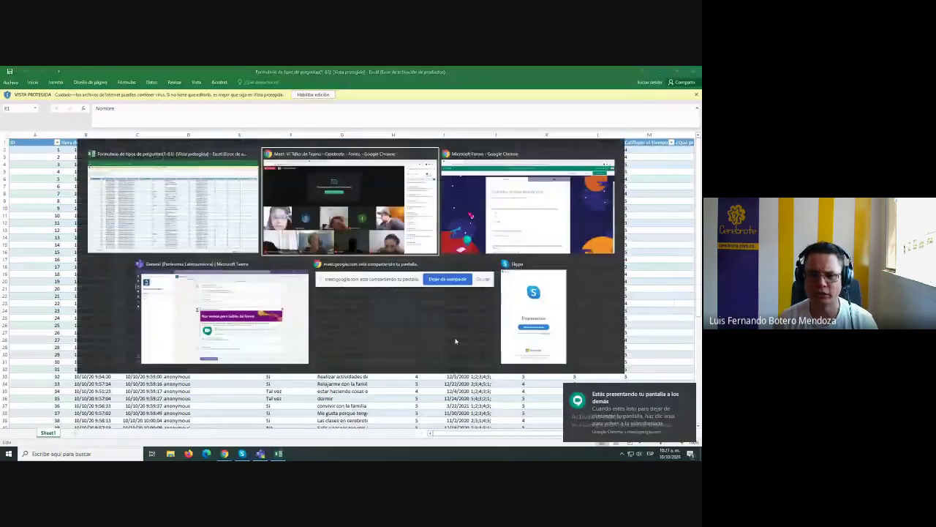
{"action": "key", "text": "Tab"}
{"action": "key", "text": "Tab"}
{"action": "key", "text": "Tab"}
{"action": "key", "text": "Tab"}
{"action": "key", "text": "Tab"}
{"action": "key", "text": "Tab"}
{"action": "key", "text": "Tab"}
{"action": "key", "text": "Tab"}
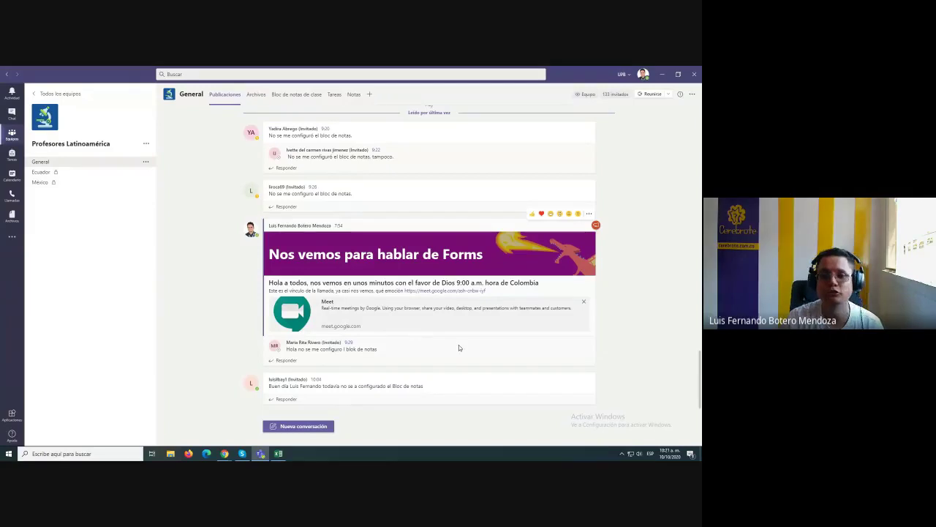
Step: From the General channel's Tareas tab, create a quiz assignment with a new blank Forms quiz
{"action": "left_click", "coordinate": [332, 102]}
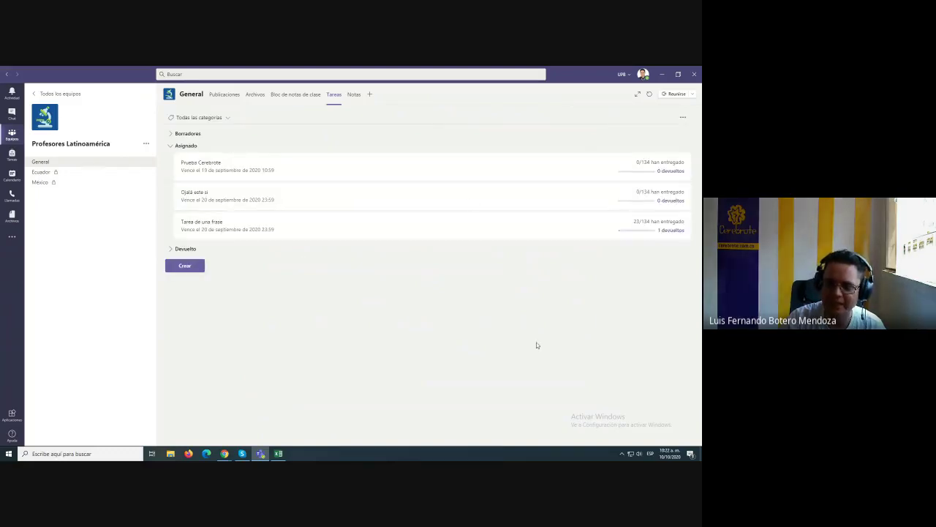
{"action": "left_click", "coordinate": [189, 268]}
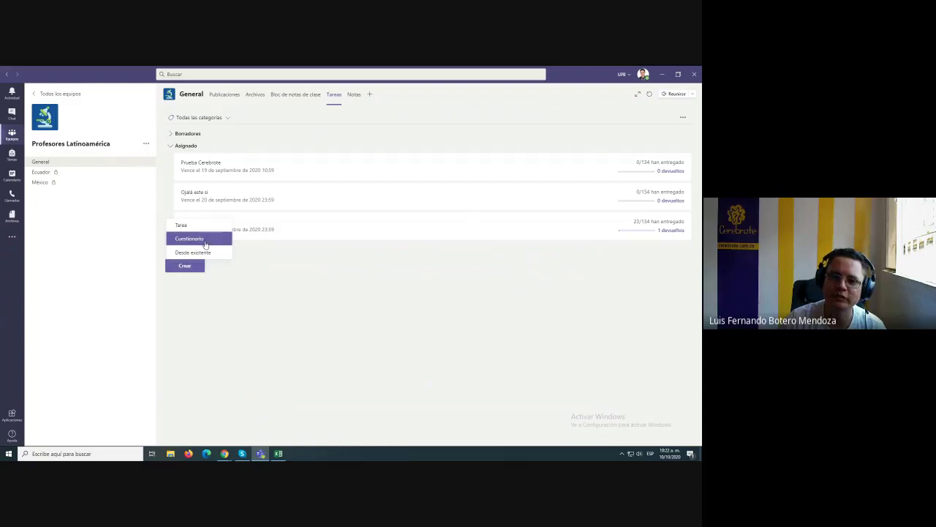
{"action": "left_click", "coordinate": [205, 242]}
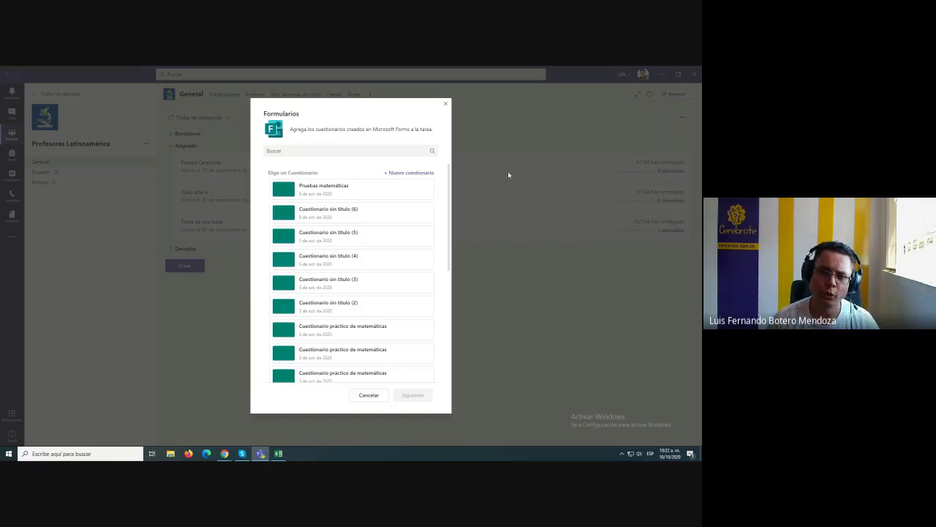
{"action": "left_click", "coordinate": [428, 174]}
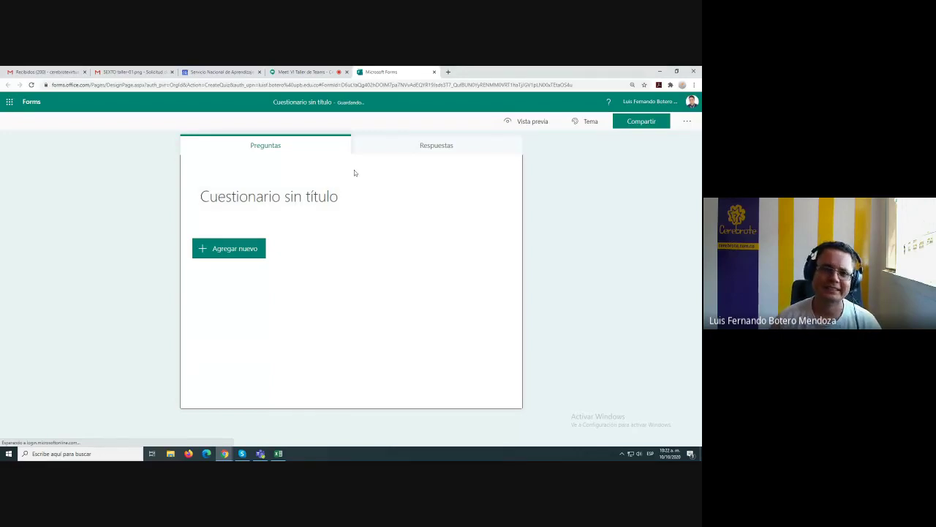
Step: Enter 'Preguntas que se califican desde Forms y Teams' as the new quiz's title
{"action": "left_click", "coordinate": [255, 203]}
{"action": "type", "text": "Pregun"}
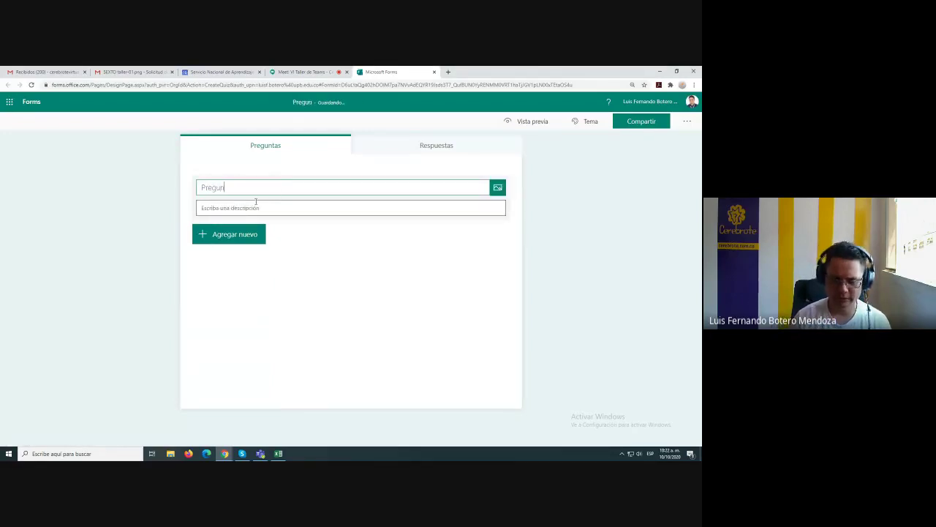
{"action": "type", "text": "tas que se cali"}
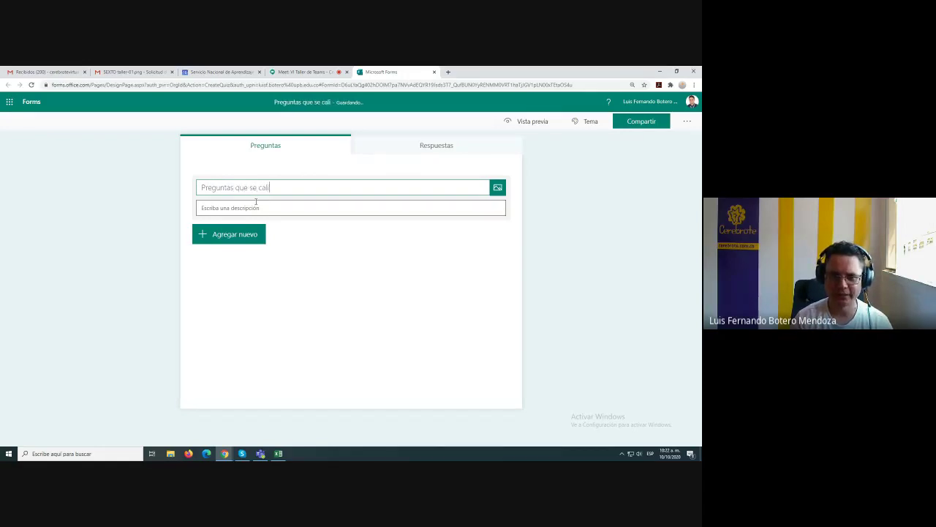
{"action": "type", "text": "fican desde Forms"}
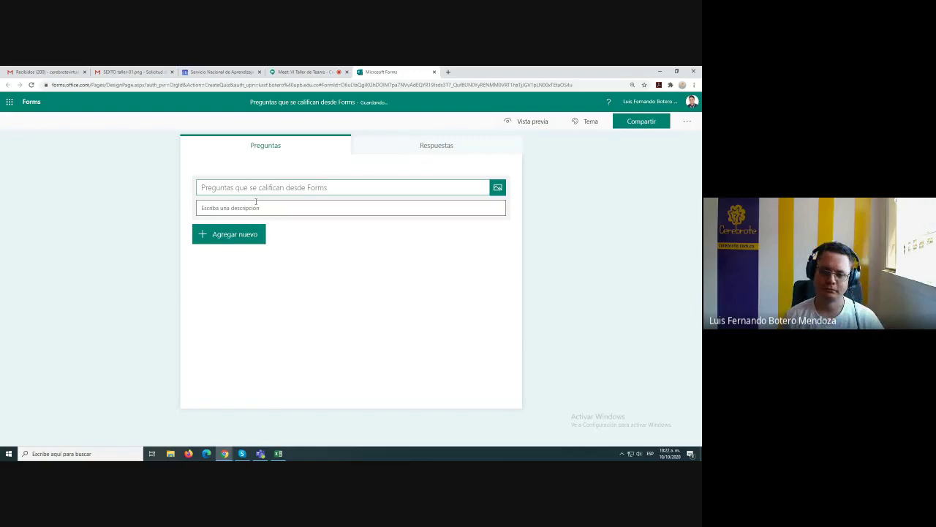
{"action": "type", "text": "y Tem"}
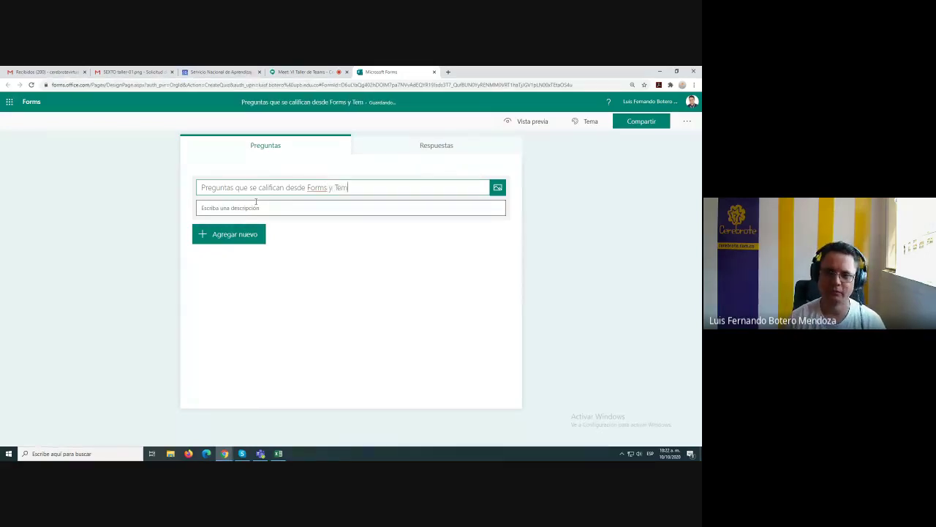
{"action": "type", "text": "as"}
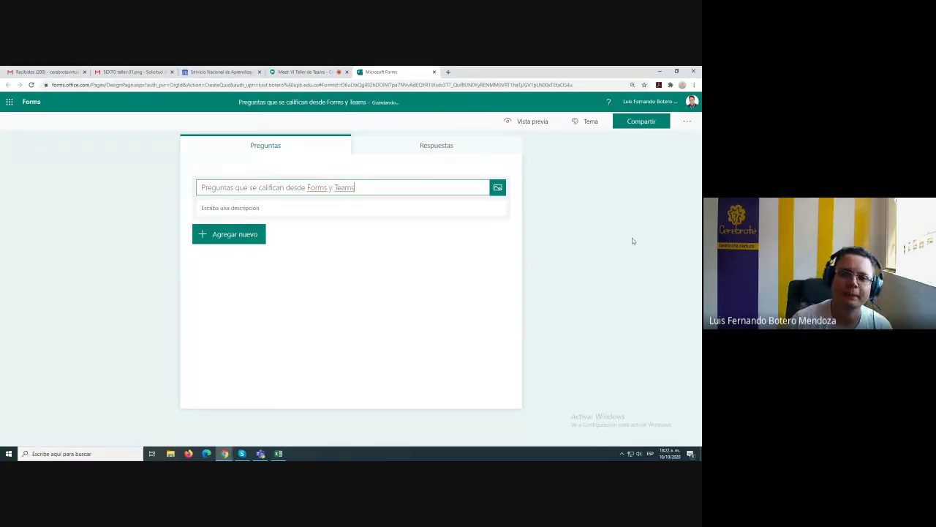
{"action": "left_click", "coordinate": [623, 237]}
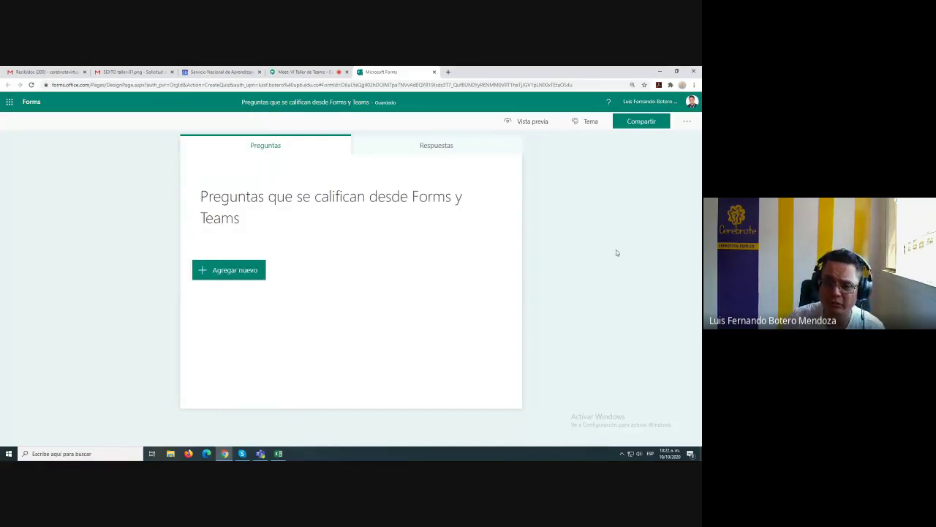
Step: Add a multiple-choice question titled '¿Está usted vivo?'
{"action": "left_click", "coordinate": [258, 271]}
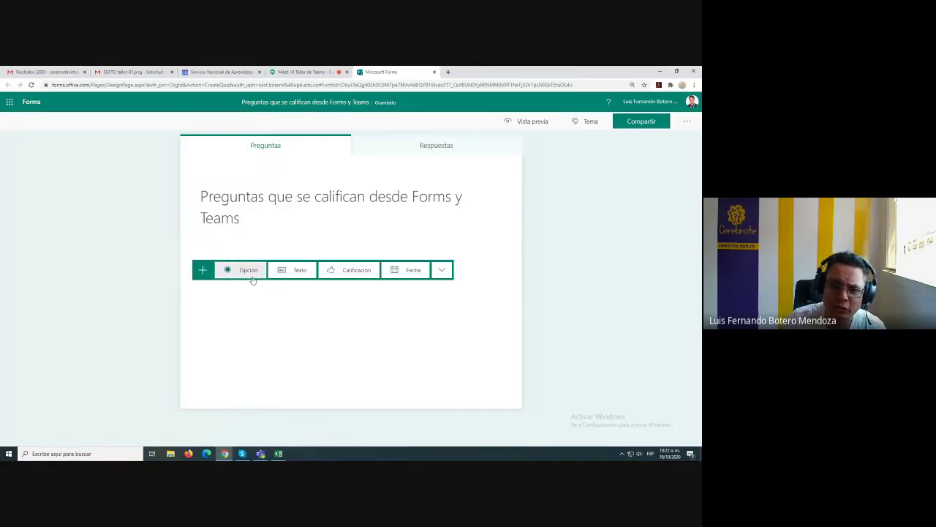
{"action": "left_click", "coordinate": [251, 275]}
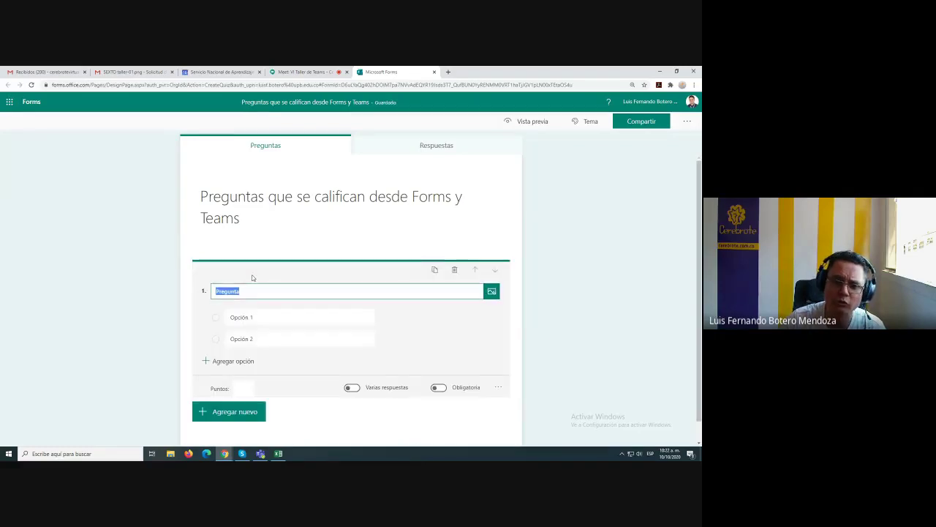
{"action": "scroll", "coordinate": [304, 340], "scroll_direction": "down", "scroll_amount": 1}
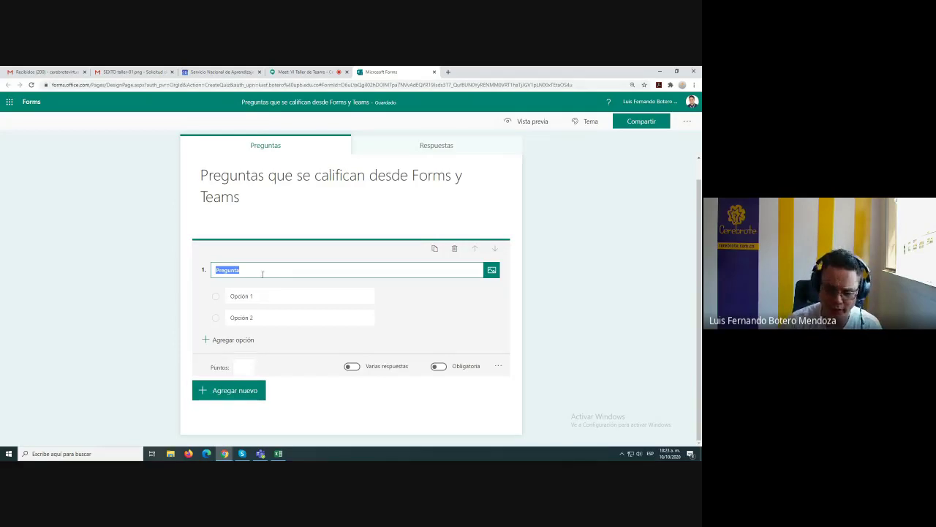
{"action": "type", "text": "Est"}
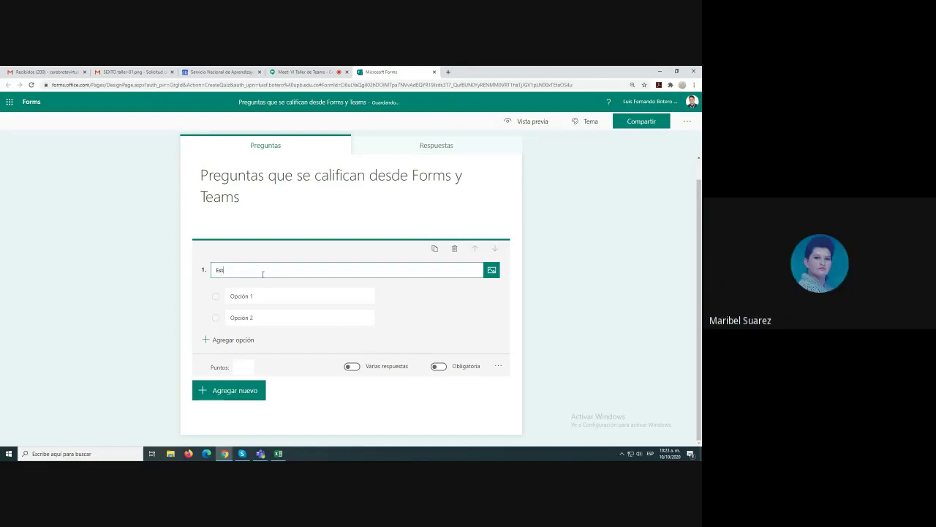
{"action": "type", "text": "a usted"}
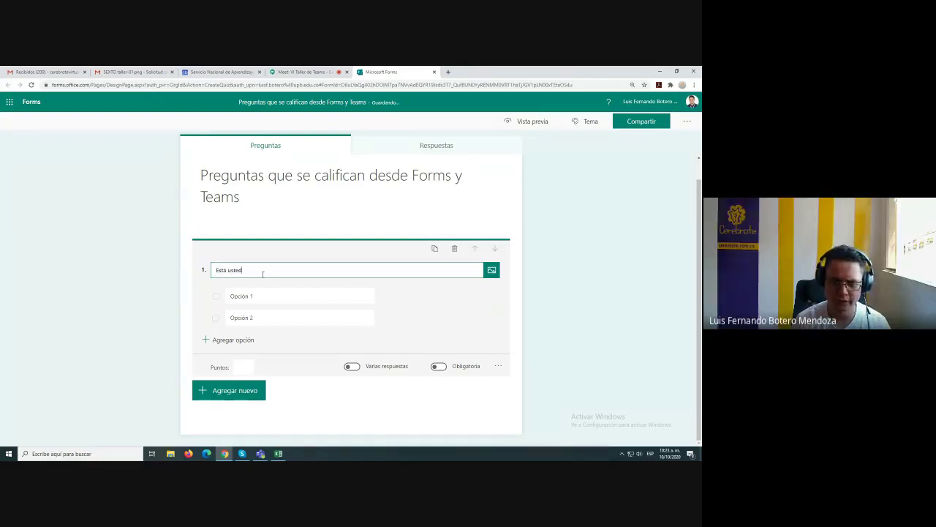
{"action": "type", "text": " vivo?"}
{"action": "key", "text": "ctrl+Left"}
{"action": "key", "text": "ctrl+Left"}
{"action": "key", "text": "Left"}
{"action": "key", "text": "BackSpace"}
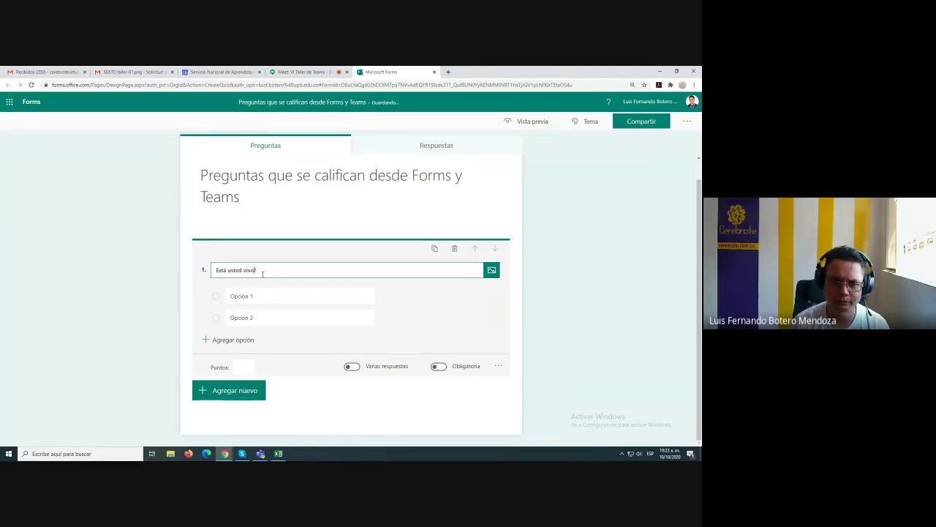
{"action": "type", "text": "á"}
{"action": "key", "text": "Home"}
{"action": "type", "text": "¿"}
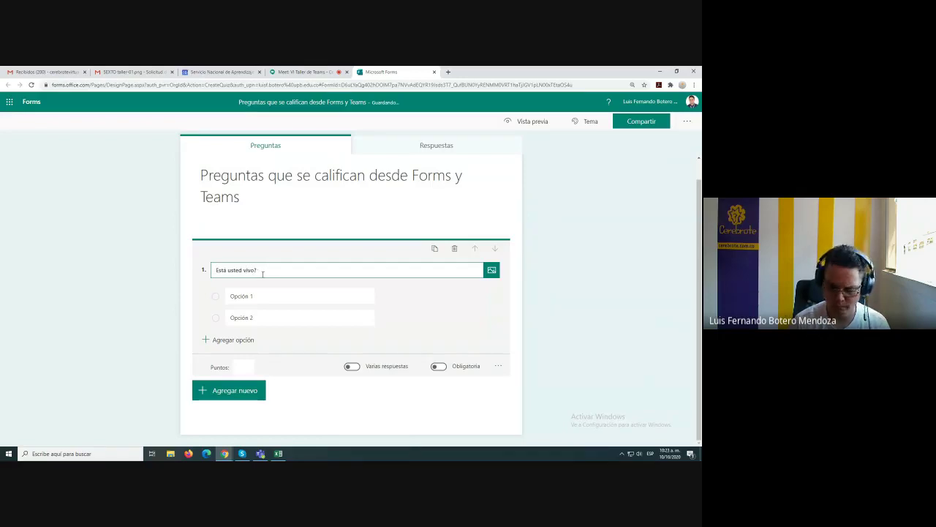
Step: Fill in the answer options Sí, No and Soy un Zombie
{"action": "left_click", "coordinate": [240, 297]}
{"action": "type", "text": "S"}
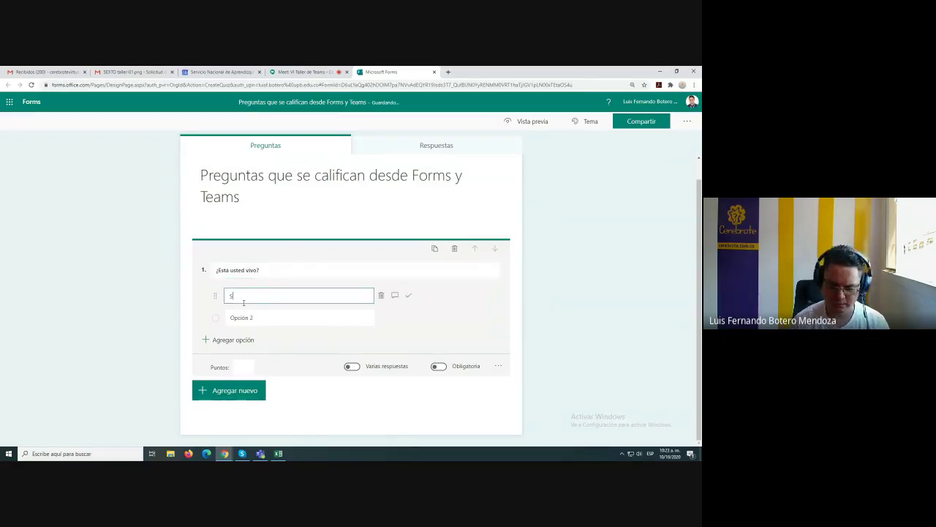
{"action": "type", "text": "i"}
{"action": "left_click", "coordinate": [254, 316]}
{"action": "type", "text": "No"}
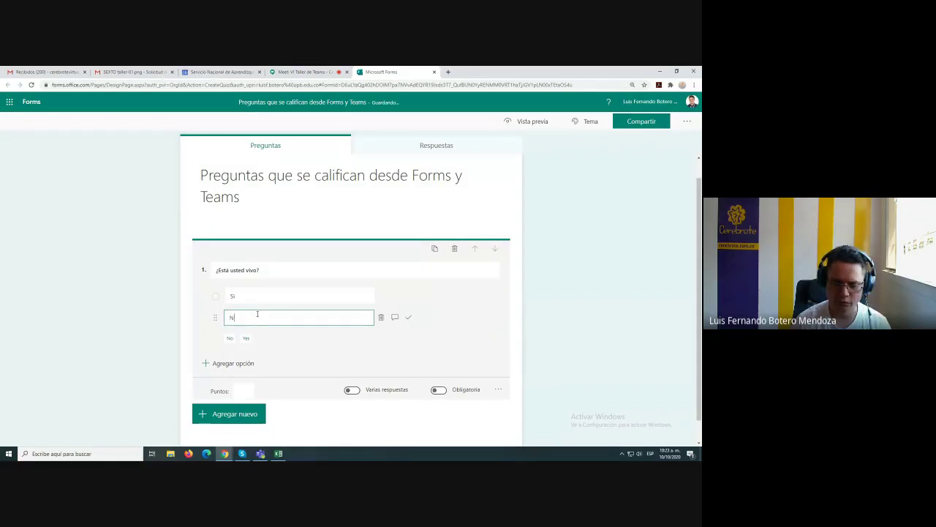
{"action": "left_click", "coordinate": [221, 363]}
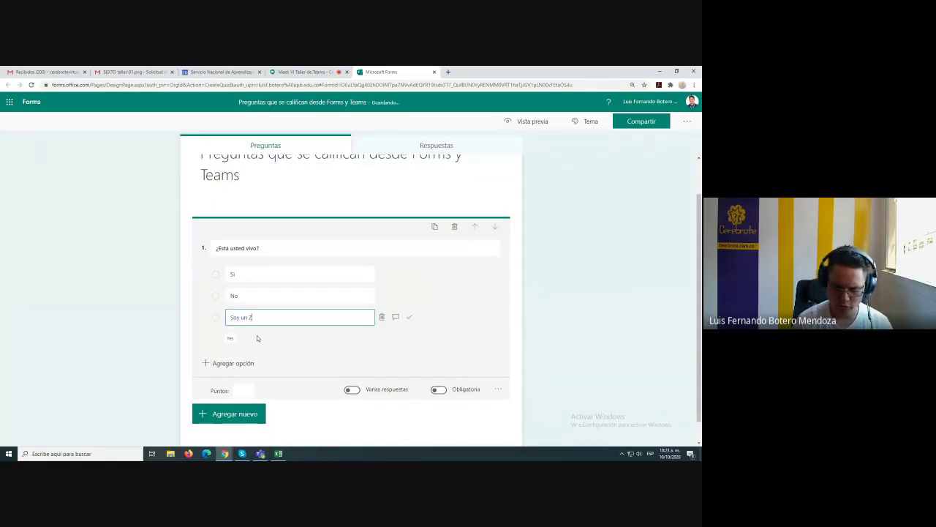
{"action": "type", "text": "Soy un Zombie"}
{"action": "left_click", "coordinate": [514, 309]}
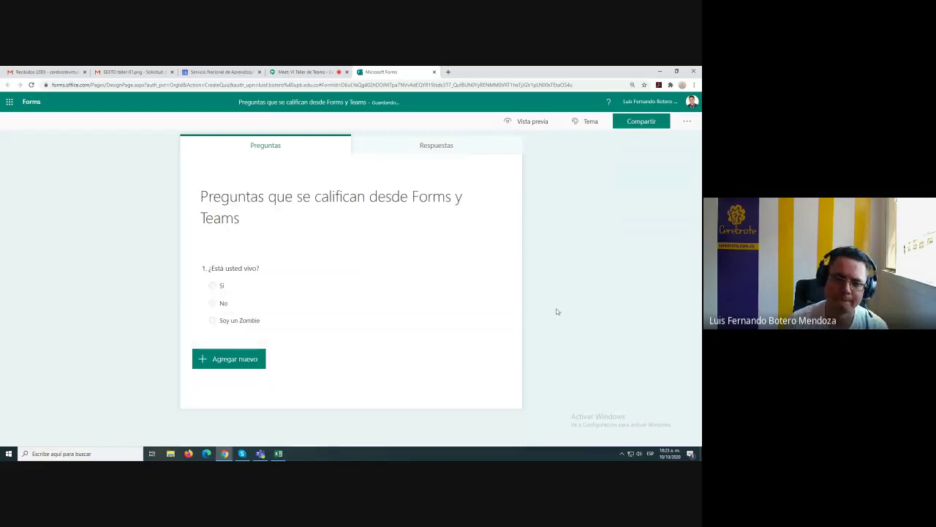
{"action": "left_click", "coordinate": [408, 292]}
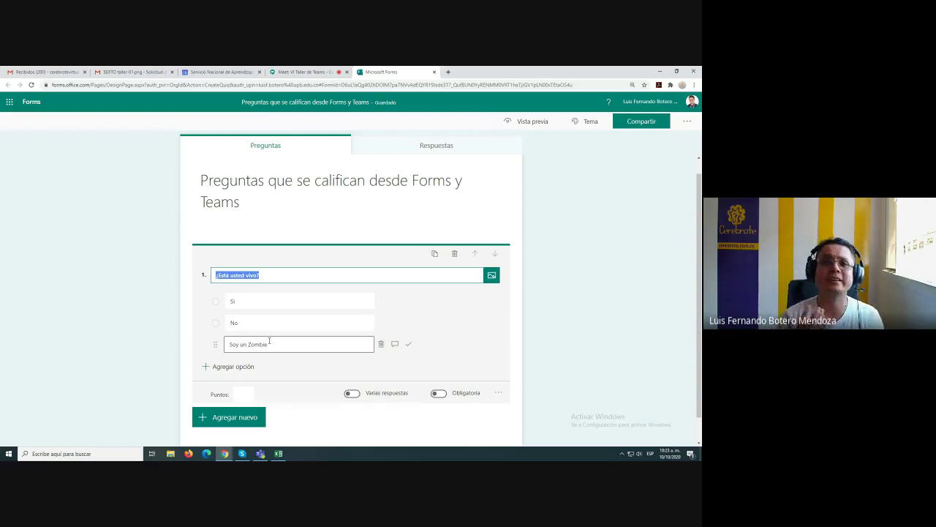
Step: Snap the quiz left and 'Formulario de tipos de preguntas' right, with its first question open
{"action": "key", "text": "alt+Tab"}
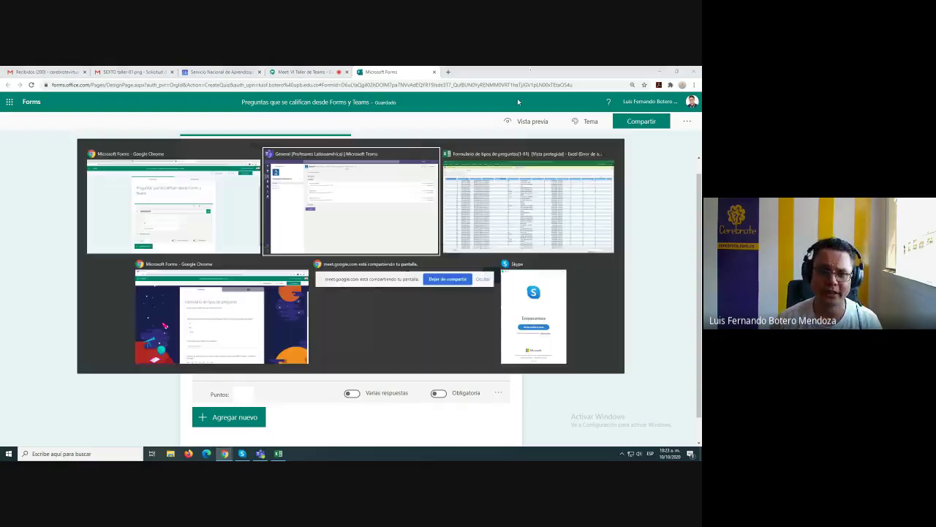
{"action": "key", "text": "alt+Tab"}
{"action": "key", "text": "super+Left"}
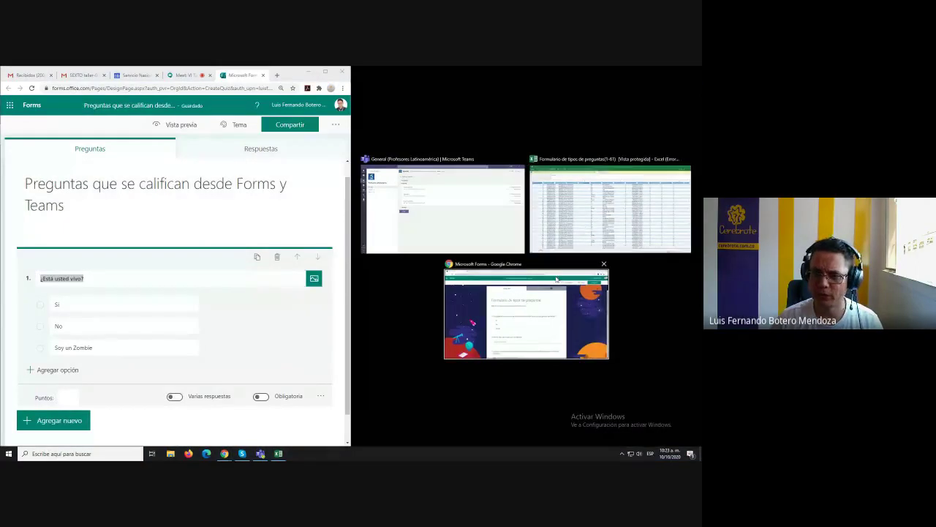
{"action": "left_click", "coordinate": [549, 304]}
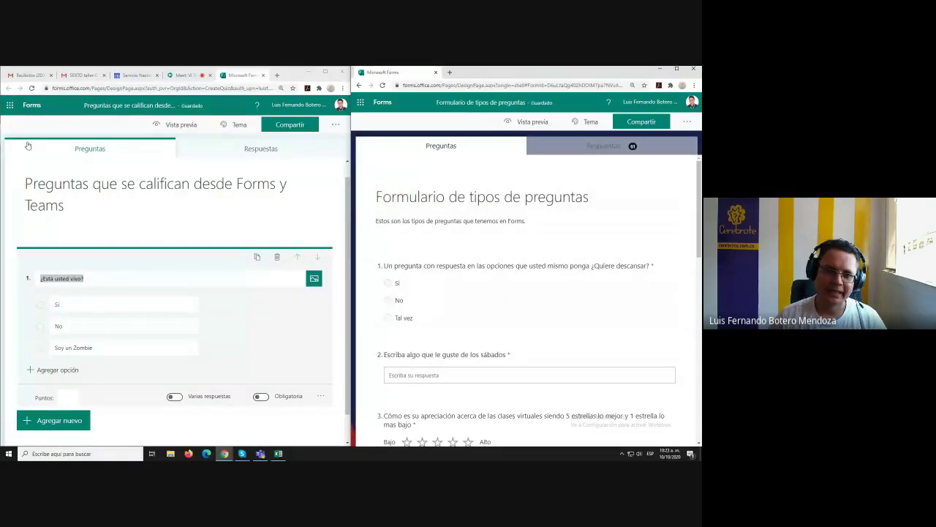
{"action": "left_click", "coordinate": [464, 295]}
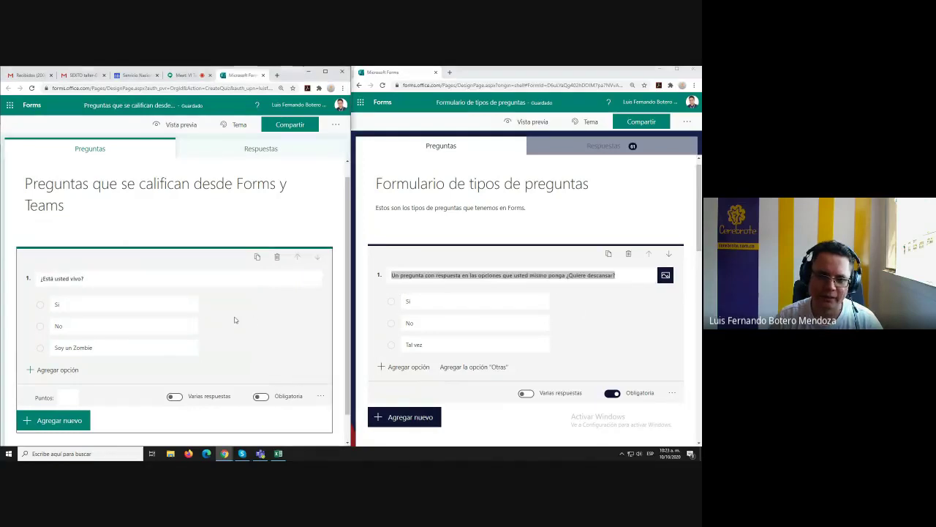
Step: Compare with the example form, then mark Sí as Respuesta correcta for '¿Está usted vivo?'
{"action": "left_click", "coordinate": [156, 304]}
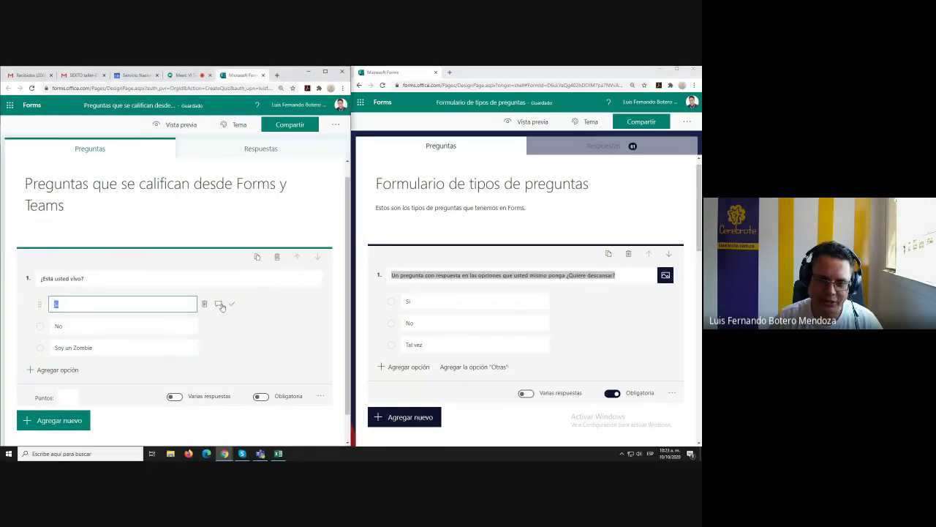
{"action": "left_click", "coordinate": [514, 303]}
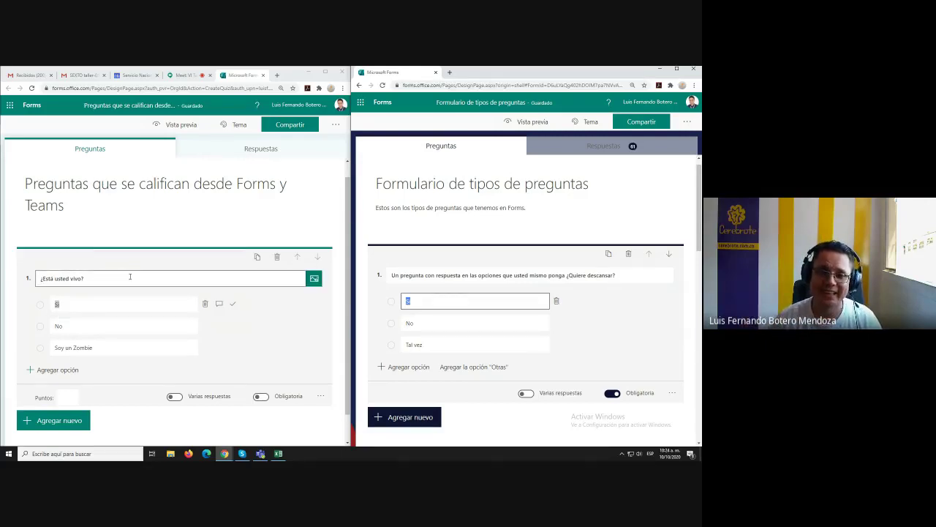
{"action": "left_click", "coordinate": [130, 303]}
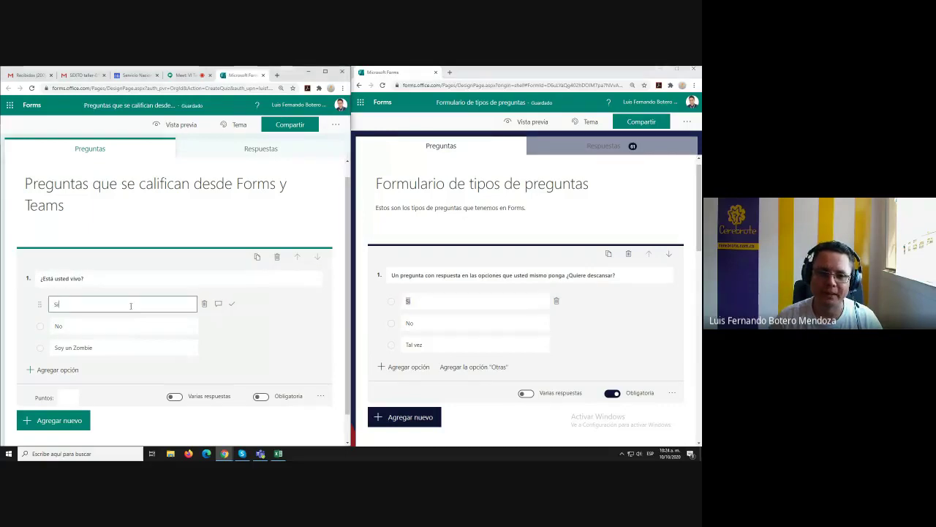
{"action": "left_click", "coordinate": [168, 324]}
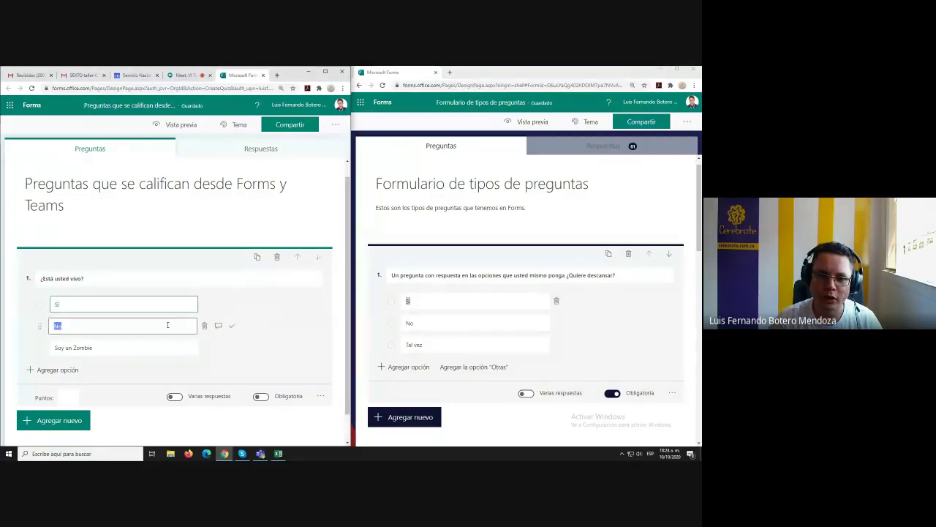
{"action": "left_click", "coordinate": [184, 304]}
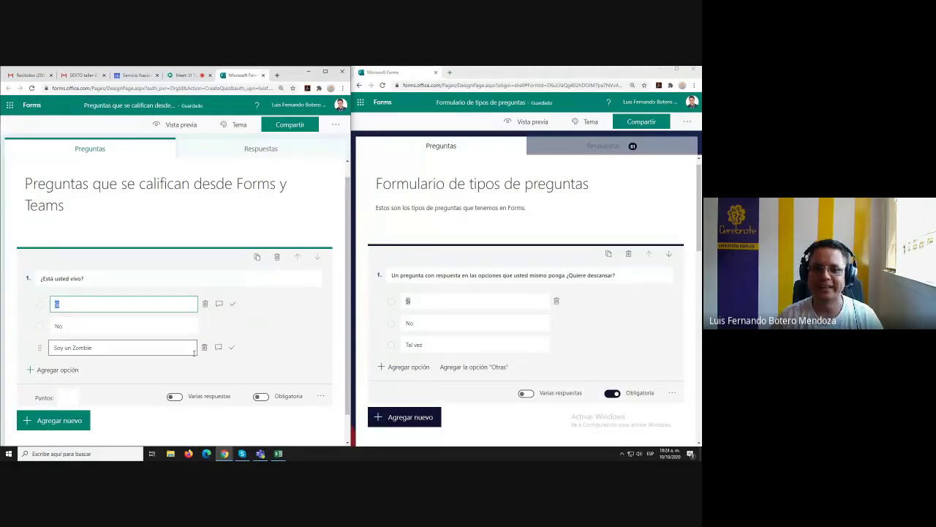
{"action": "left_click", "coordinate": [232, 304]}
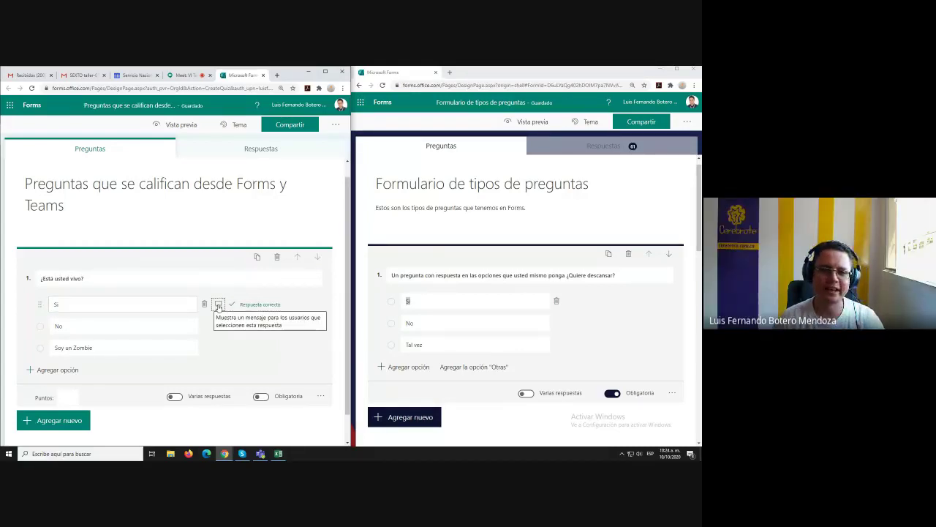
Step: Give the Sí answer the feedback 'Felicitaciones, la vida es hermosa.'
{"action": "left_click", "coordinate": [218, 305]}
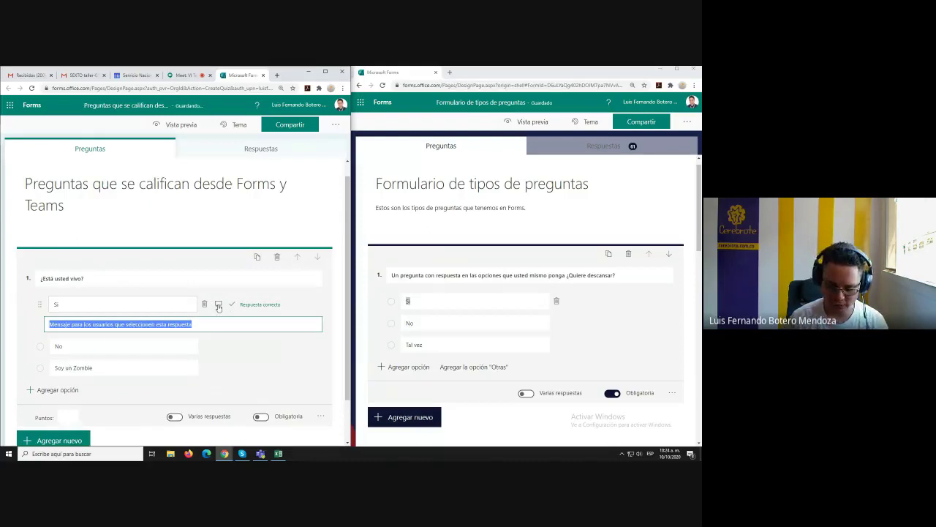
{"action": "type", "text": "Felicitacion"}
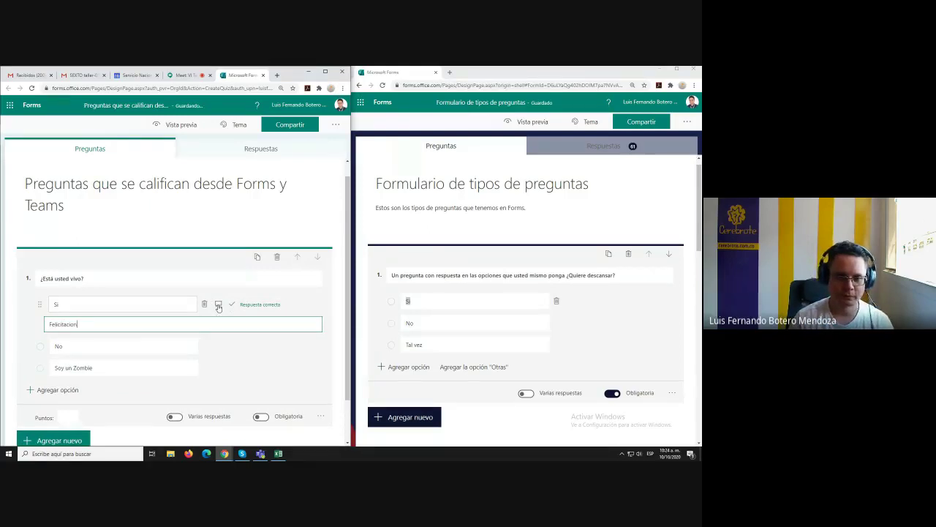
{"action": "type", "text": "es, la vida es"}
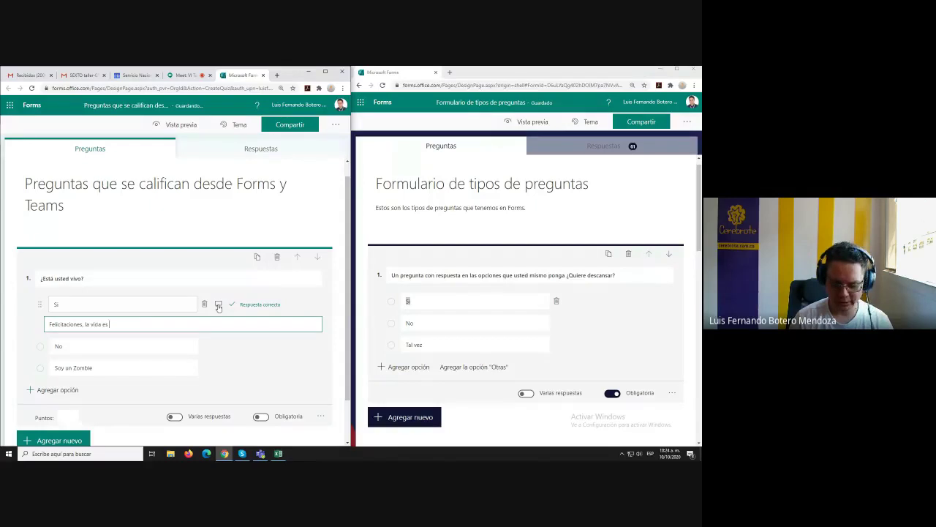
{"action": "type", "text": " hermosa"}
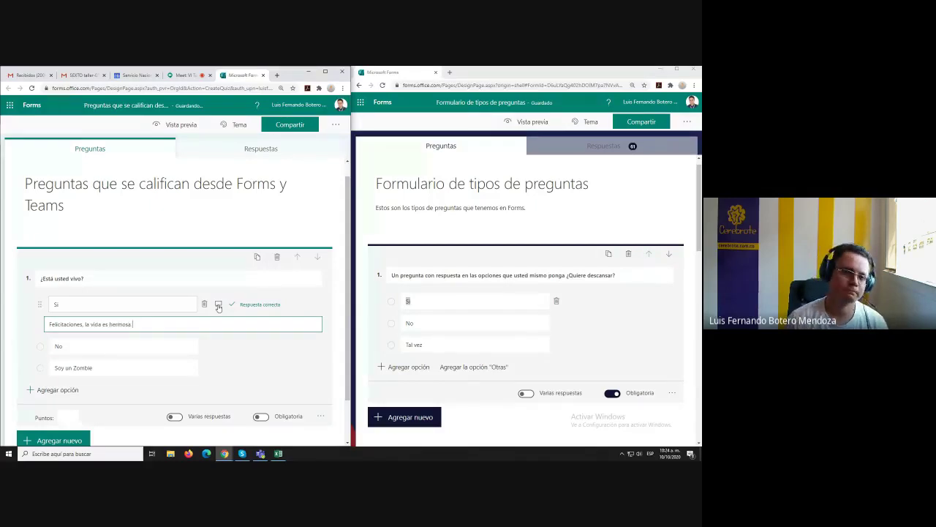
{"action": "type", "text": "."}
{"action": "left_click", "coordinate": [84, 348]}
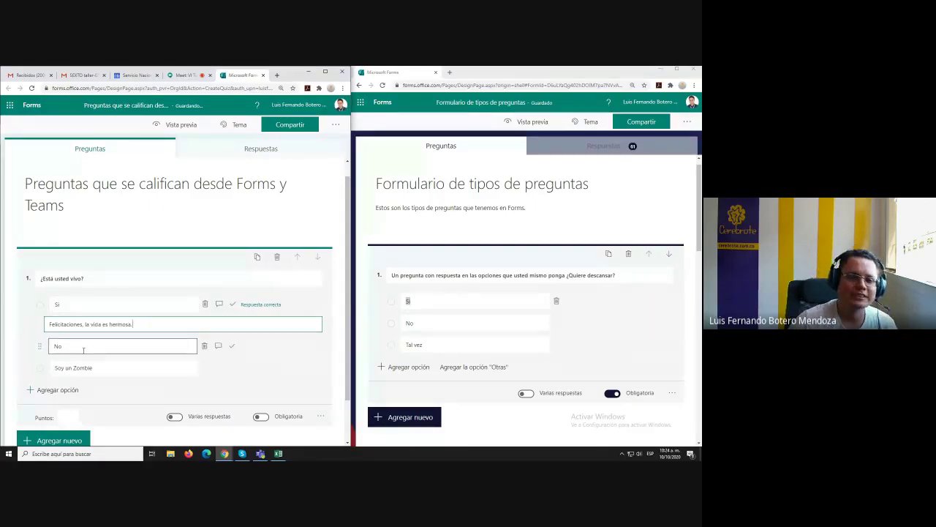
Step: Give the No answer feedback 'Ojo con eso, vaya al médico.' and select the Soy un Zombie text
{"action": "left_click", "coordinate": [83, 350]}
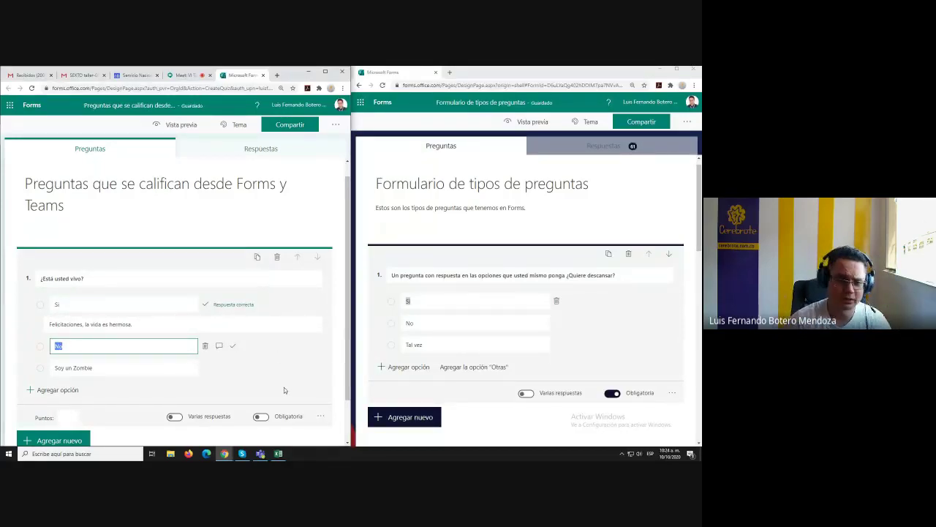
{"action": "left_click", "coordinate": [221, 349]}
{"action": "type", "text": "Ojo c"}
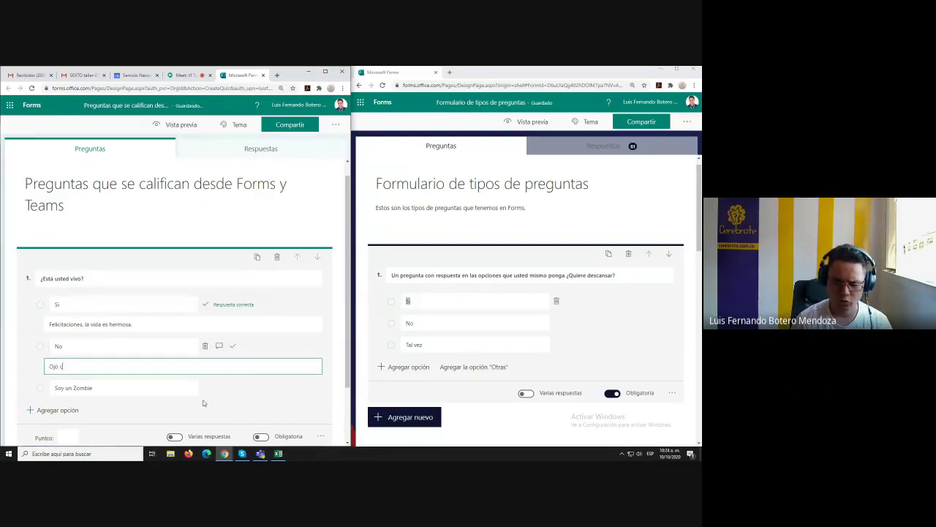
{"action": "type", "text": "on eso, vaya"}
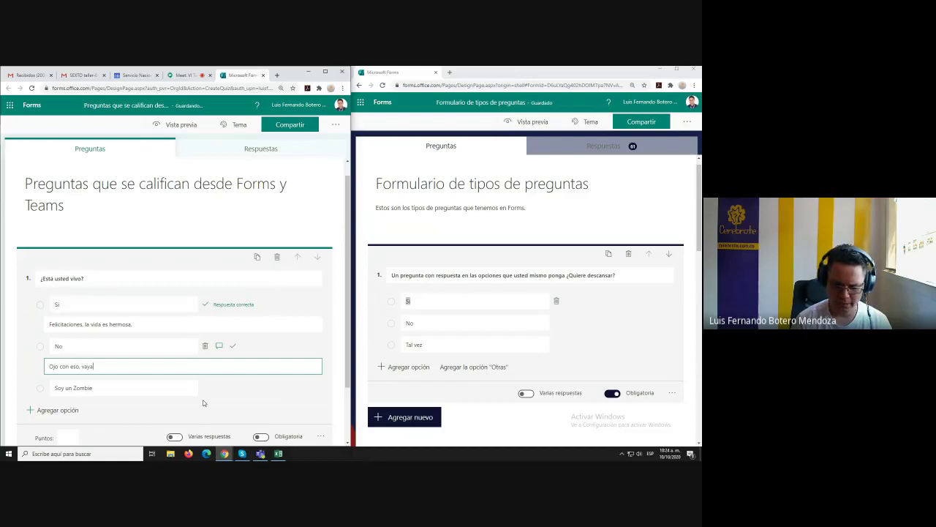
{"action": "type", "text": " al mé"}
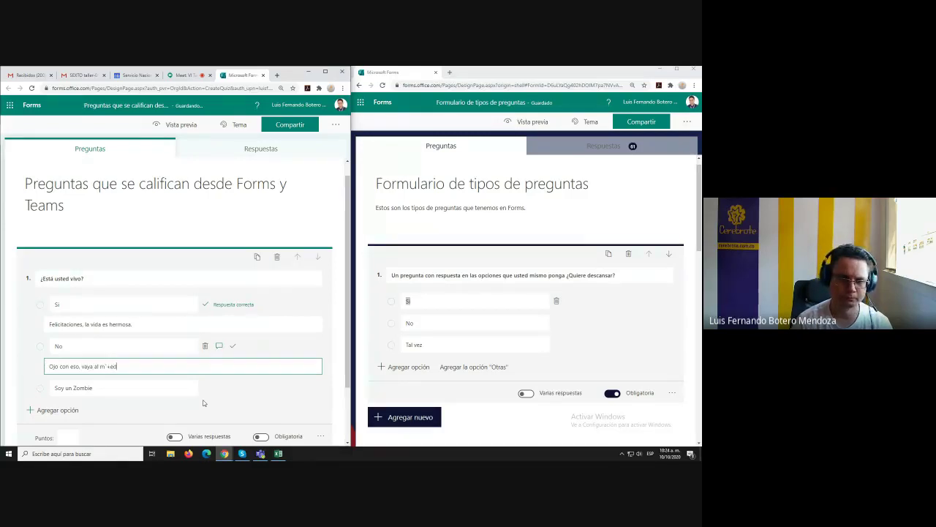
{"action": "key", "text": "BackSpace"}
{"action": "key", "text": "BackSpace"}
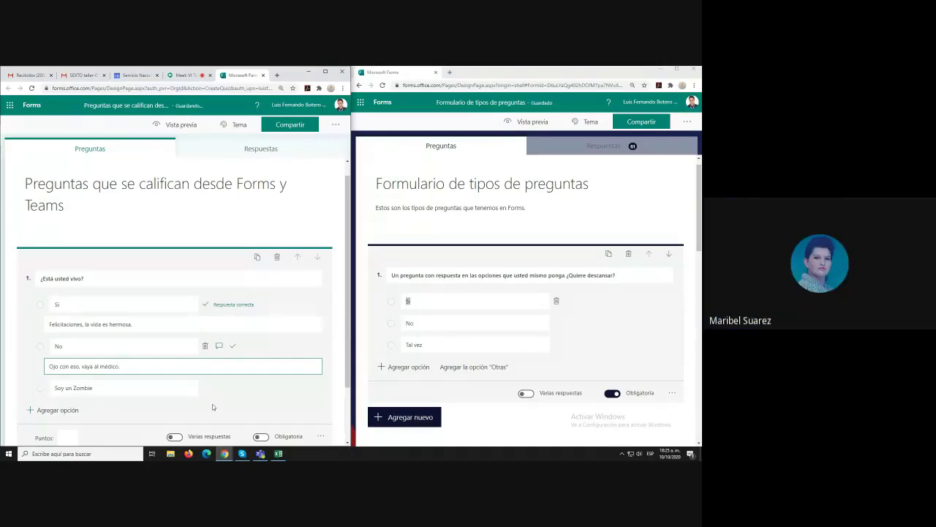
{"action": "left_click", "coordinate": [109, 388]}
{"action": "triple_click", "coordinate": [109, 389]}
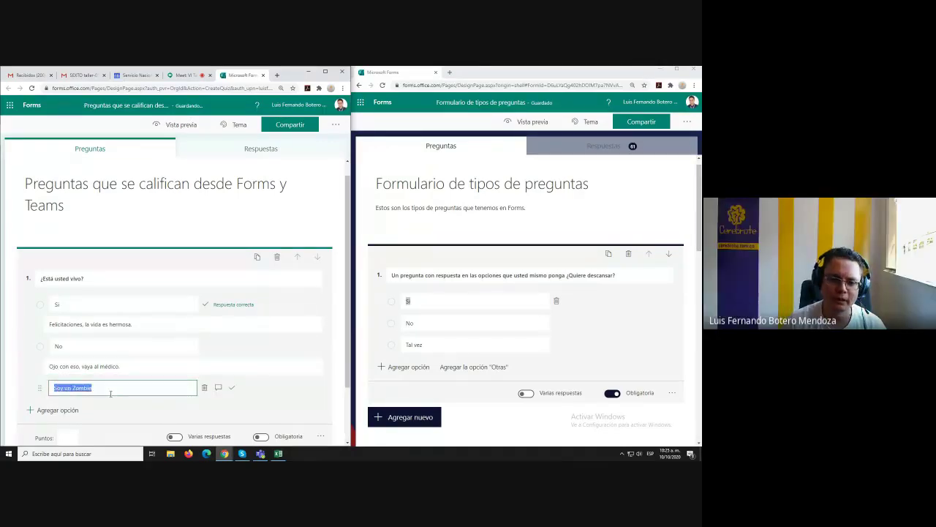
Step: Add Soy un Zombie feedback about continuing to play and repeating the year, then review the answers
{"action": "left_click", "coordinate": [218, 389]}
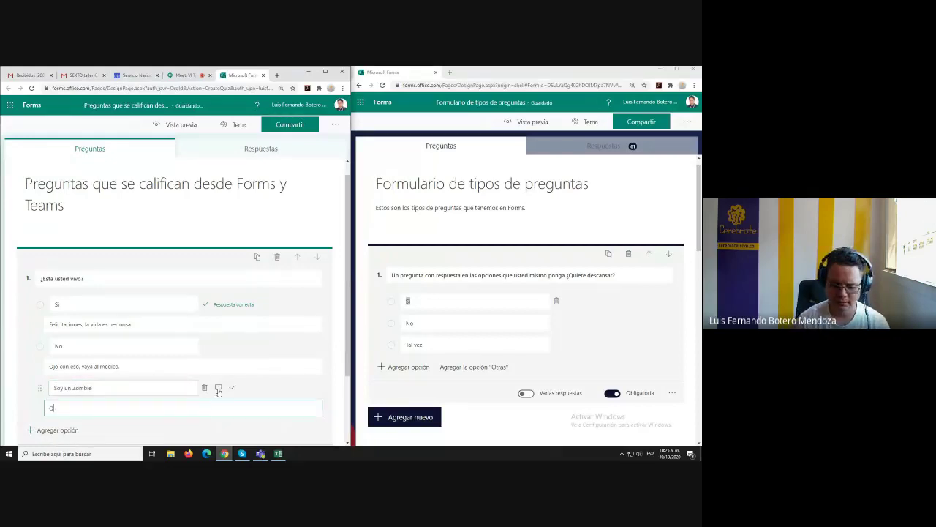
{"action": "type", "text": "Quie"}
{"action": "type", "text": " bien"}
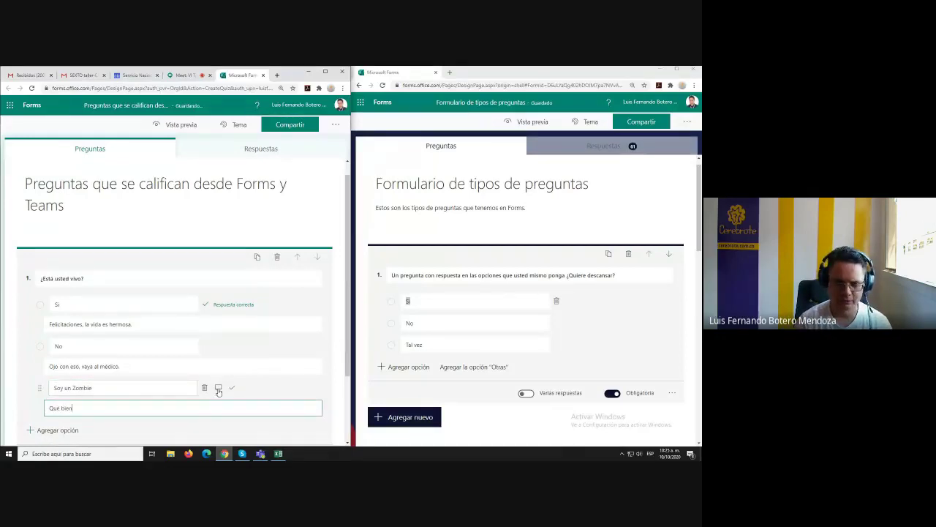
{"action": "type", "text": ", siga ju"}
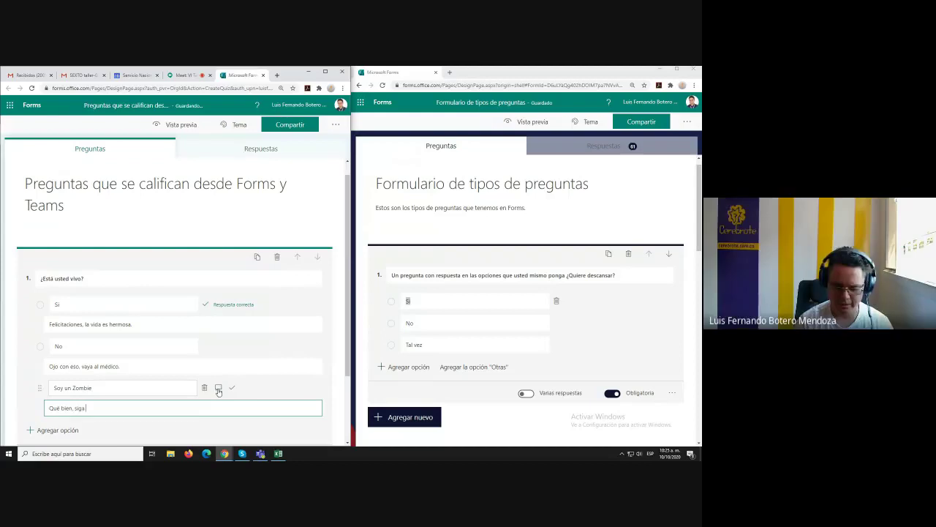
{"action": "type", "text": "gando en el"}
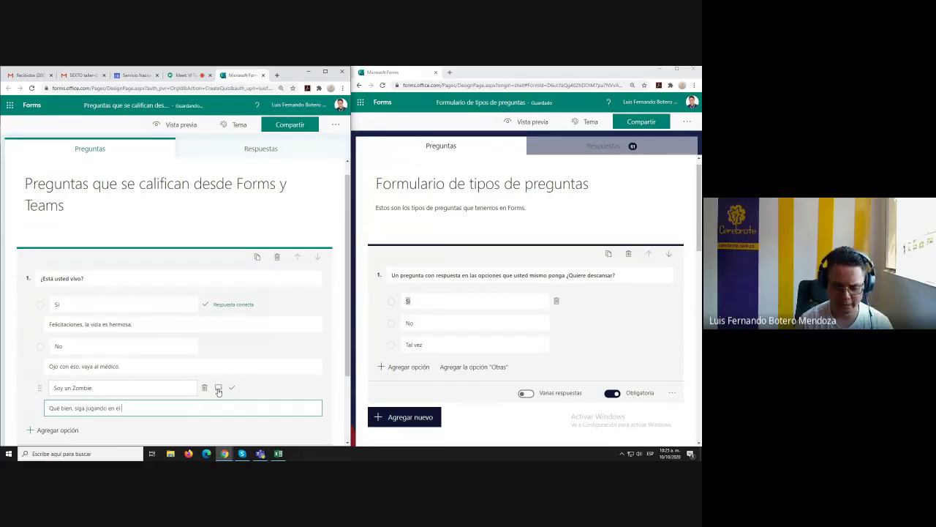
{"action": "type", "text": " Play y"}
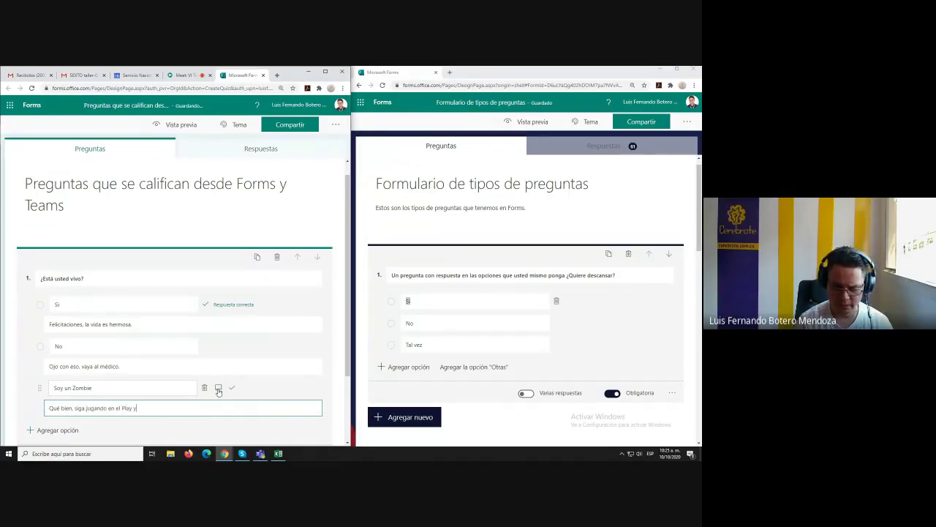
{"action": "type", "text": " nos vemos cuando esté"}
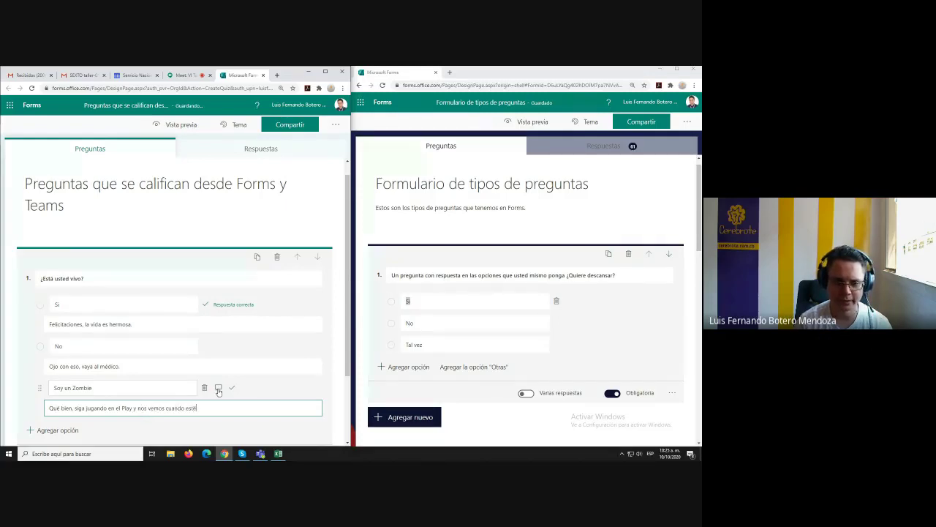
{"action": "type", "text": " repitiendo el año"}
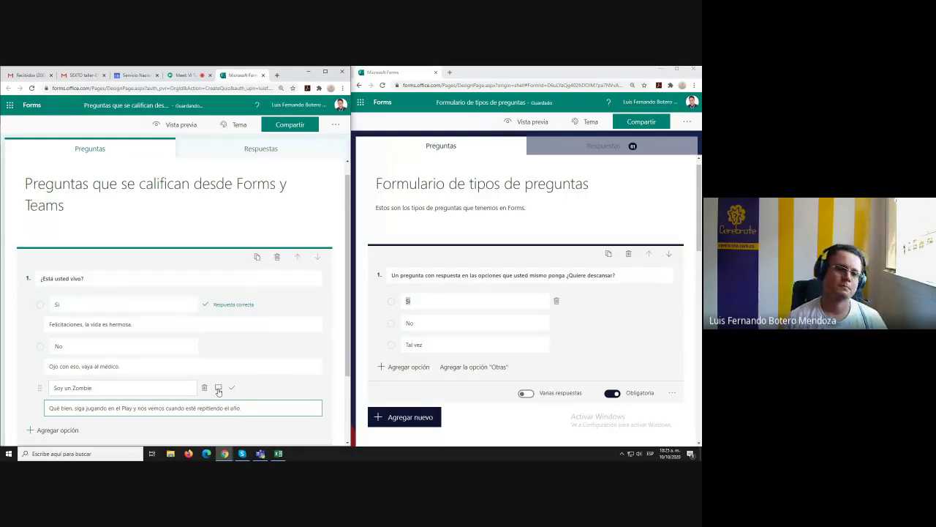
{"action": "left_click", "coordinate": [6, 365]}
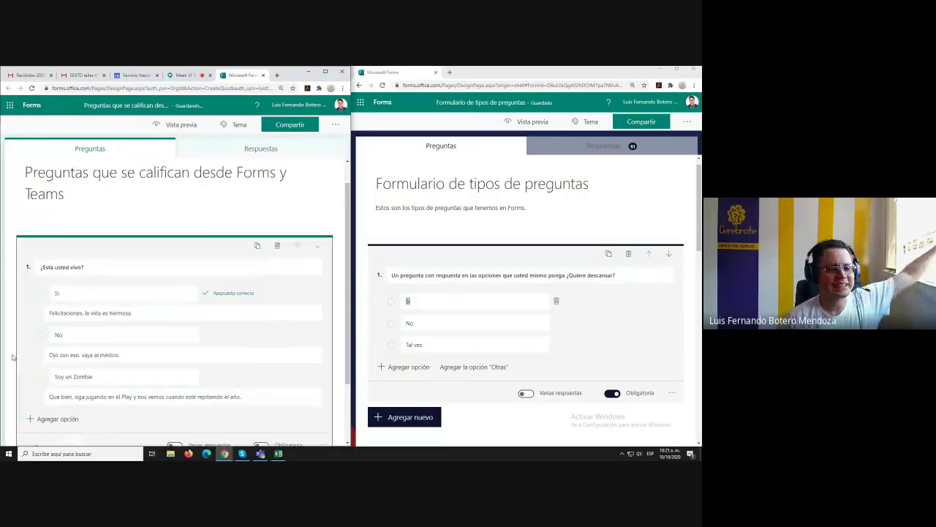
{"action": "scroll", "coordinate": [12, 357], "scroll_direction": "down", "scroll_amount": 1}
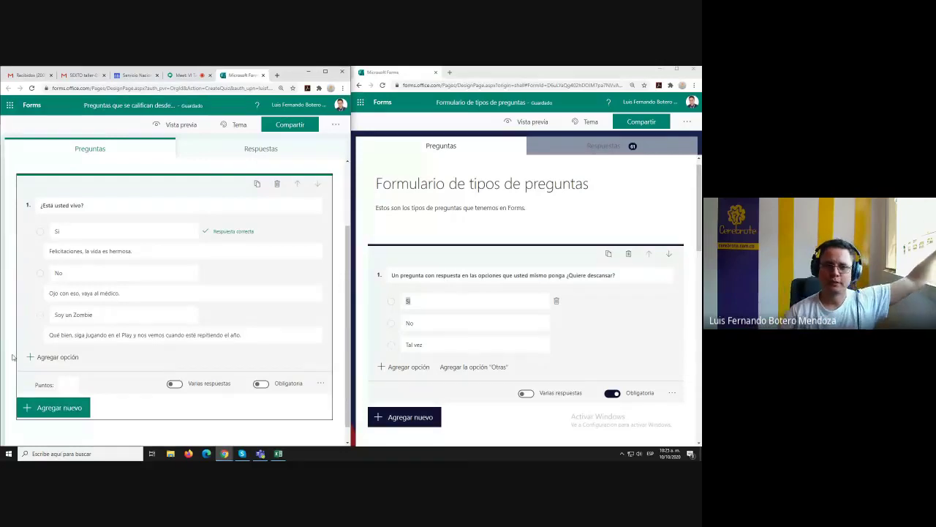
{"action": "left_click", "coordinate": [76, 207]}
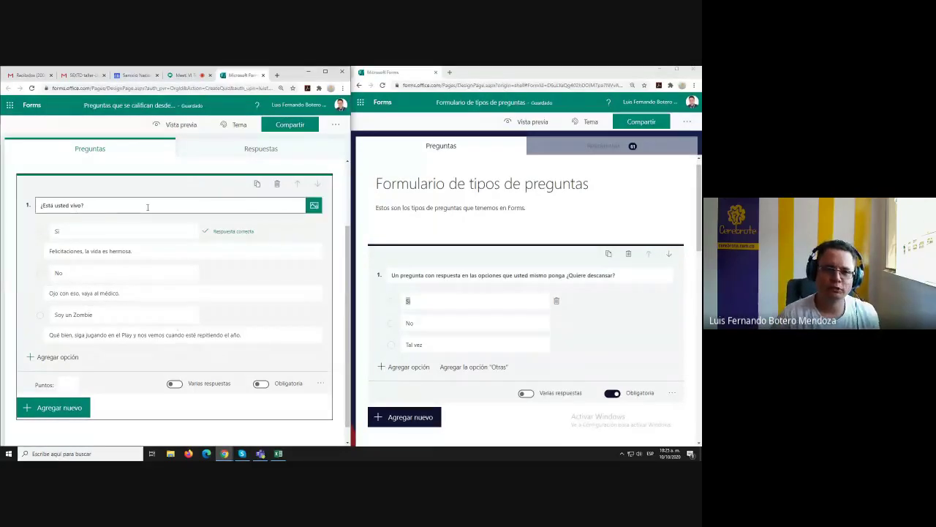
{"action": "left_click", "coordinate": [81, 231]}
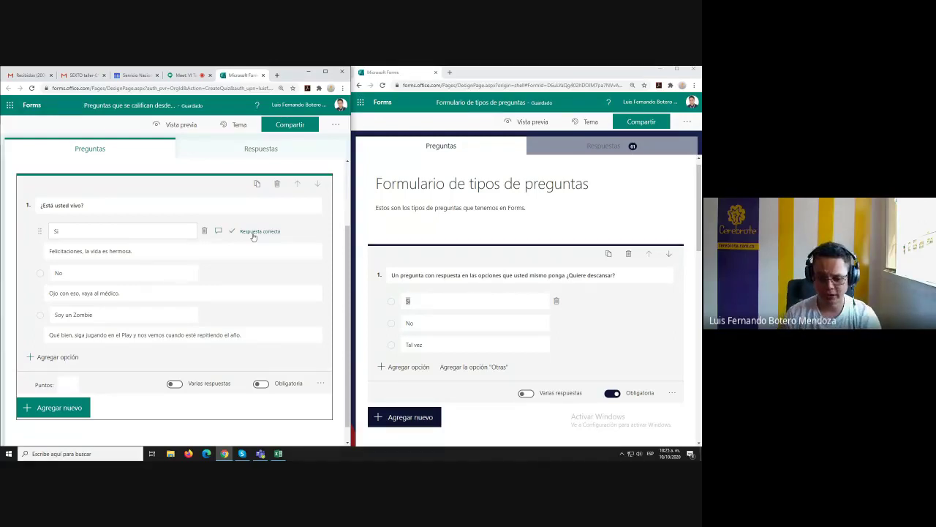
Step: Briefly check the video meeting window, then return to the quiz's question 1
{"action": "key", "text": "alt+Tab"}
{"action": "key", "text": "Tab"}
{"action": "key", "text": "Tab"}
{"action": "key", "text": "Tab"}
{"action": "key", "text": "Tab"}
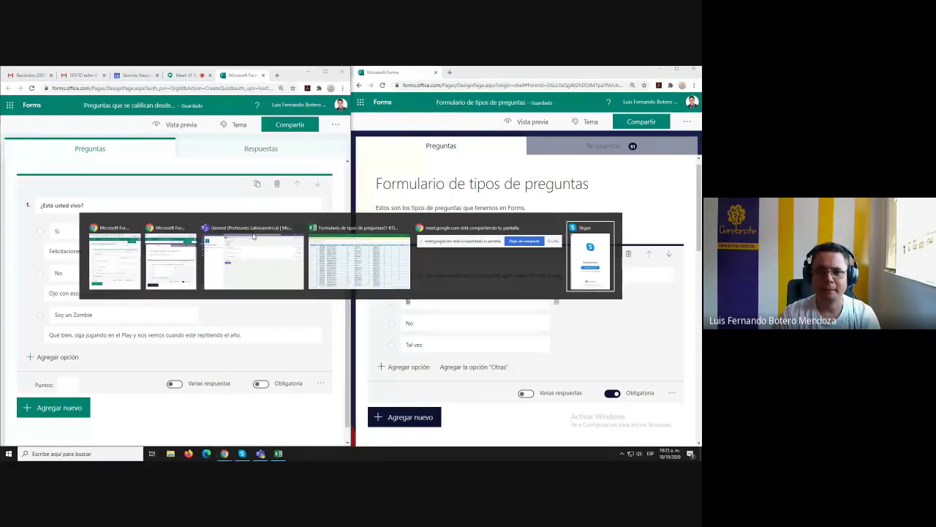
{"action": "key", "text": "Tab"}
{"action": "key", "text": "Tab"}
{"action": "key", "text": "Tab"}
{"action": "key", "text": "Tab"}
{"action": "key", "text": "Tab"}
{"action": "key", "text": "Tab"}
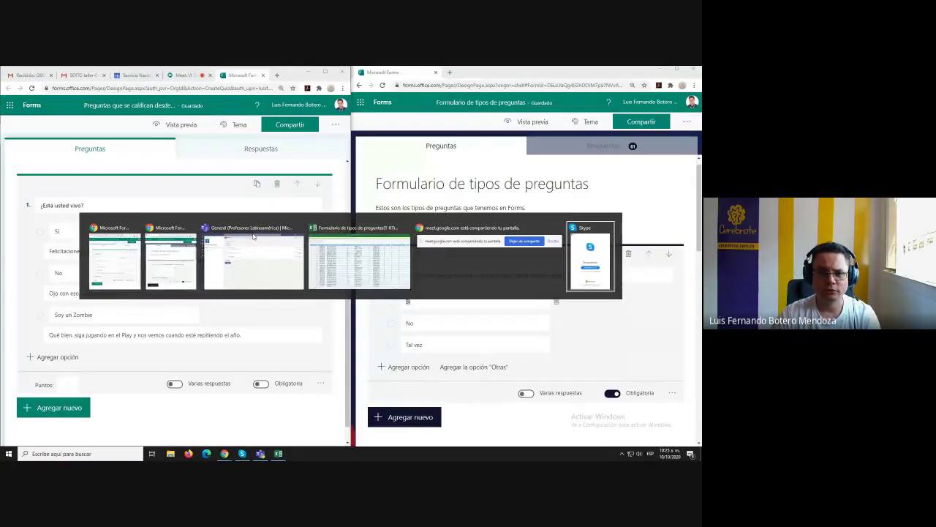
{"action": "key", "text": "Tab"}
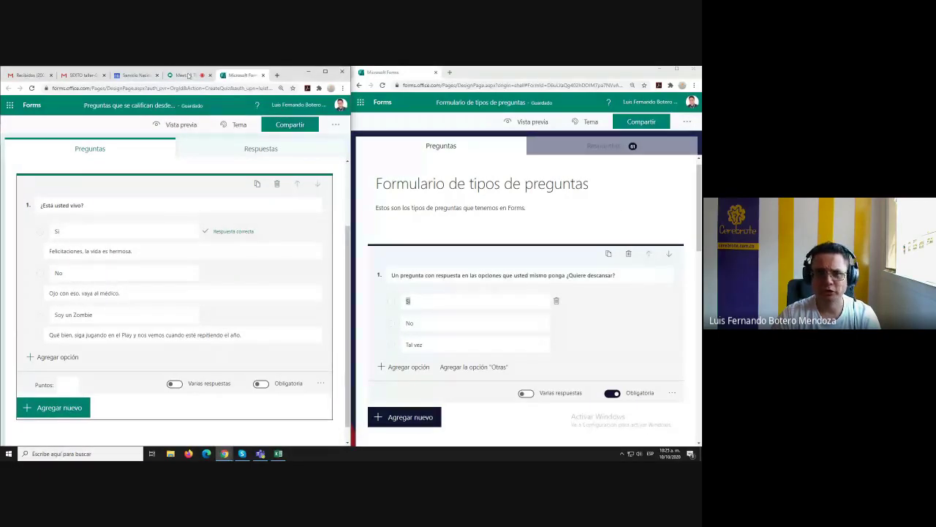
{"action": "left_click", "coordinate": [184, 75]}
{"action": "left_click", "coordinate": [242, 75]}
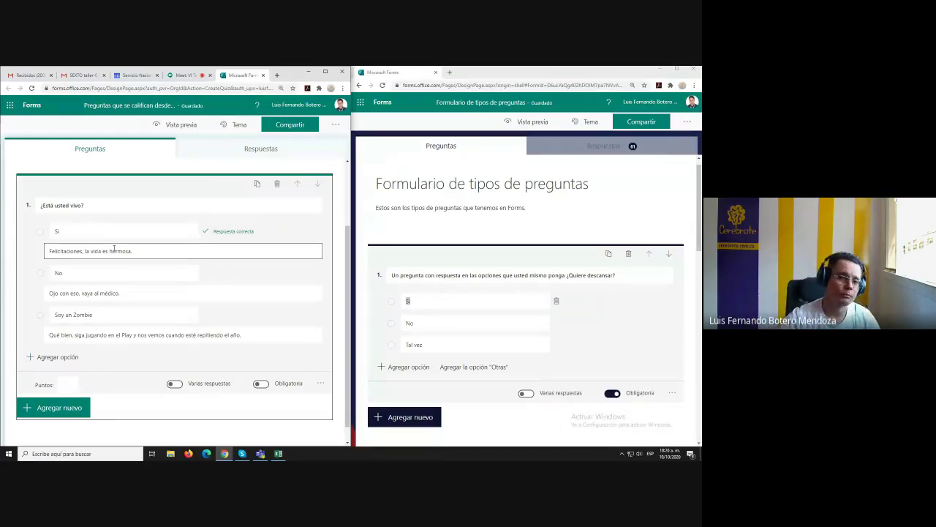
{"action": "left_click", "coordinate": [102, 271]}
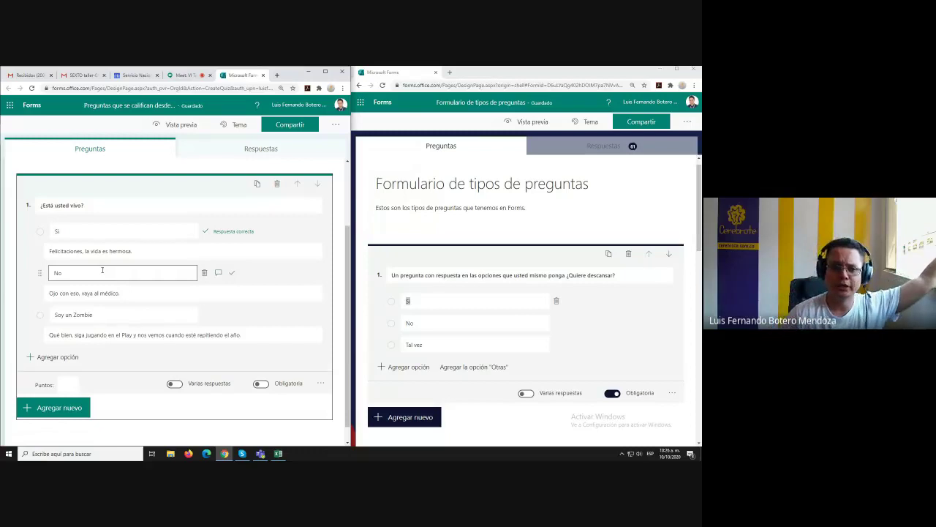
{"action": "left_click", "coordinate": [67, 384]}
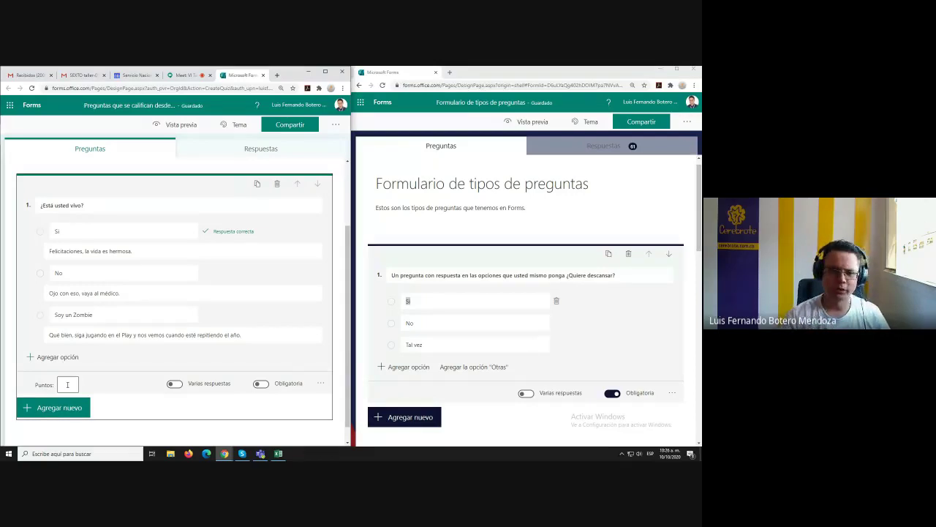
Step: Set question 1 to 30 points and switch on Obligatoria
{"action": "type", "text": "30"}
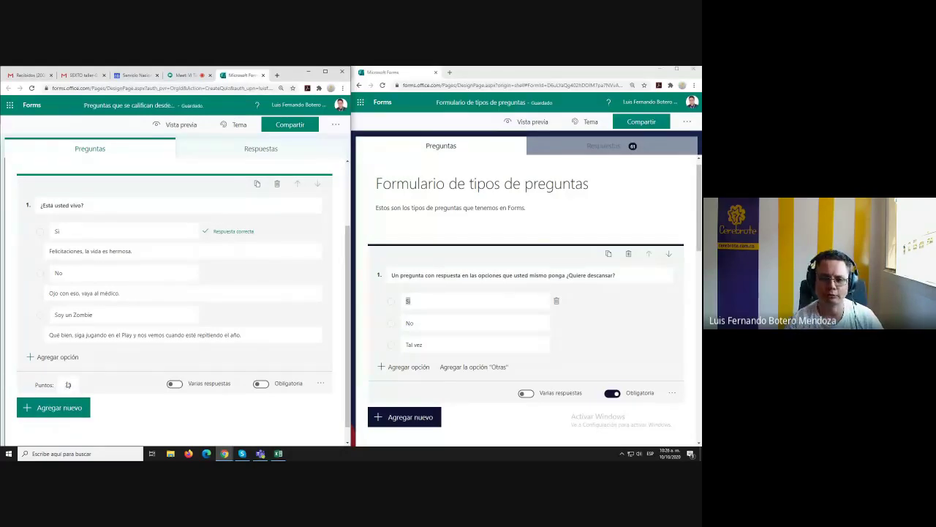
{"action": "left_click", "coordinate": [260, 384]}
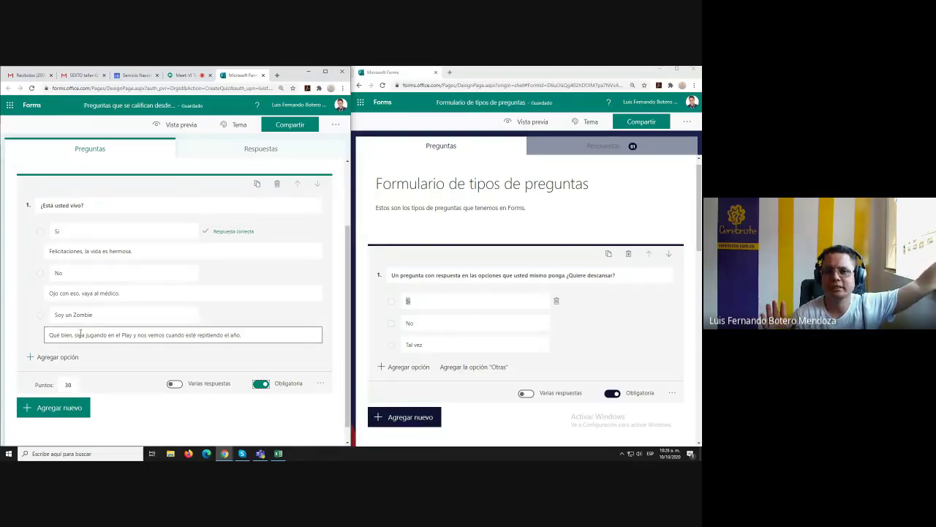
{"action": "scroll", "coordinate": [80, 334], "scroll_direction": "down", "scroll_amount": 1}
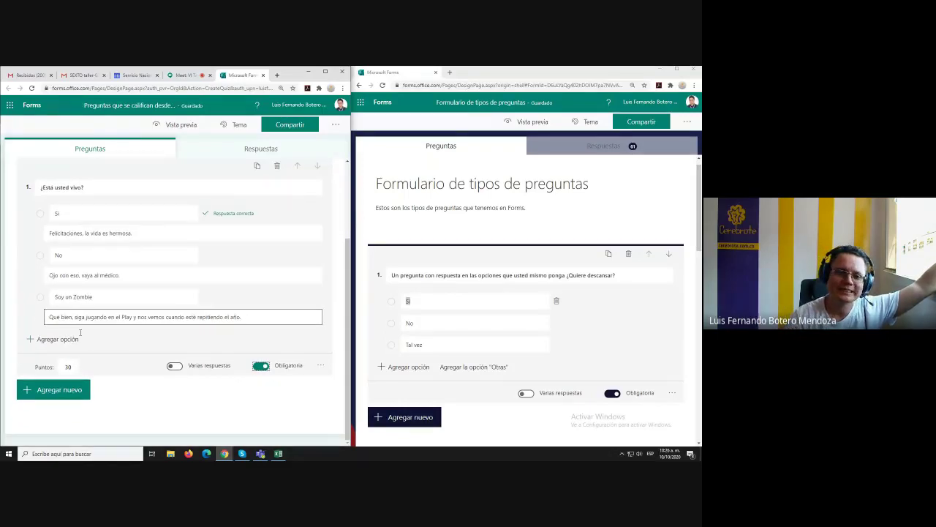
{"action": "left_click", "coordinate": [76, 393]}
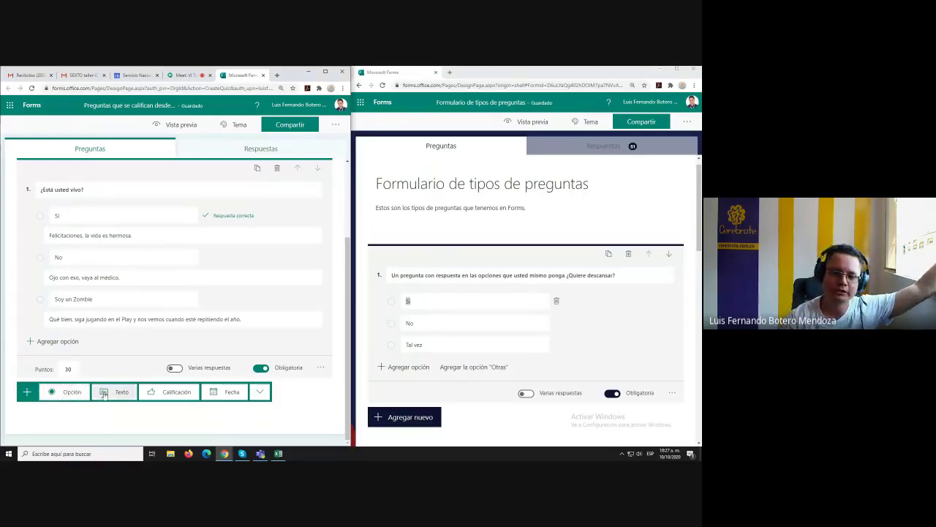
Step: Add a Texto question titled 'Cómo es el nombre del profesor de Cerebrote del taller de hoy.'
{"action": "left_click", "coordinate": [105, 392]}
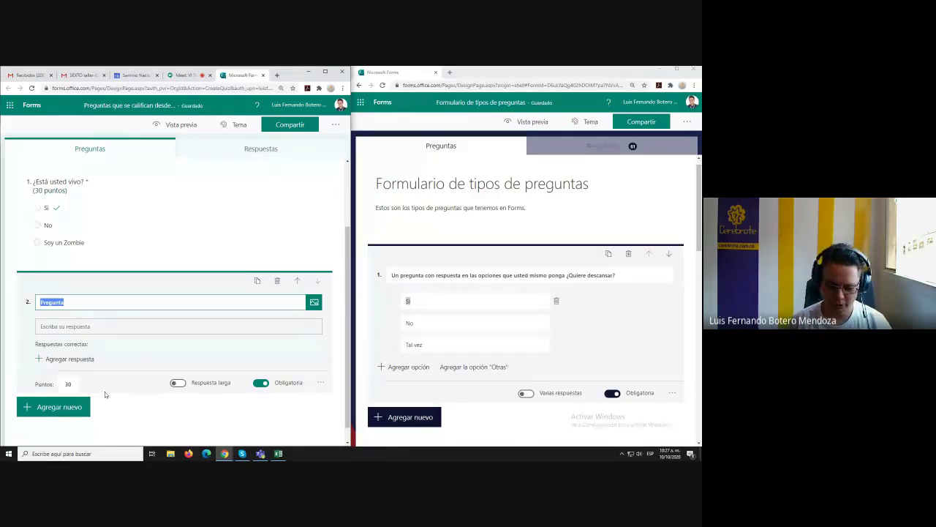
{"action": "type", "text": "Como es el nommre d"}
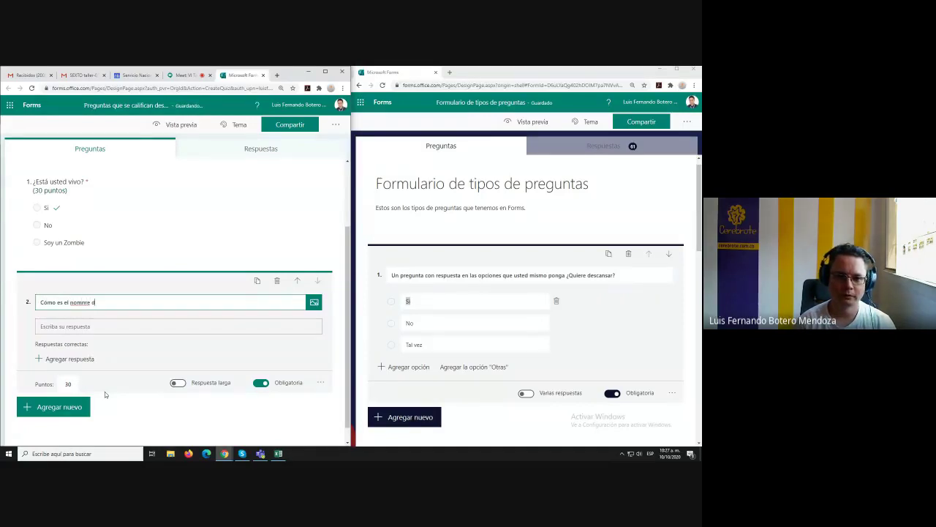
{"action": "key", "text": "BackSpace"}
{"action": "key", "text": "BackSpace"}
{"action": "key", "text": "BackSpace"}
{"action": "type", "text": "bre "}
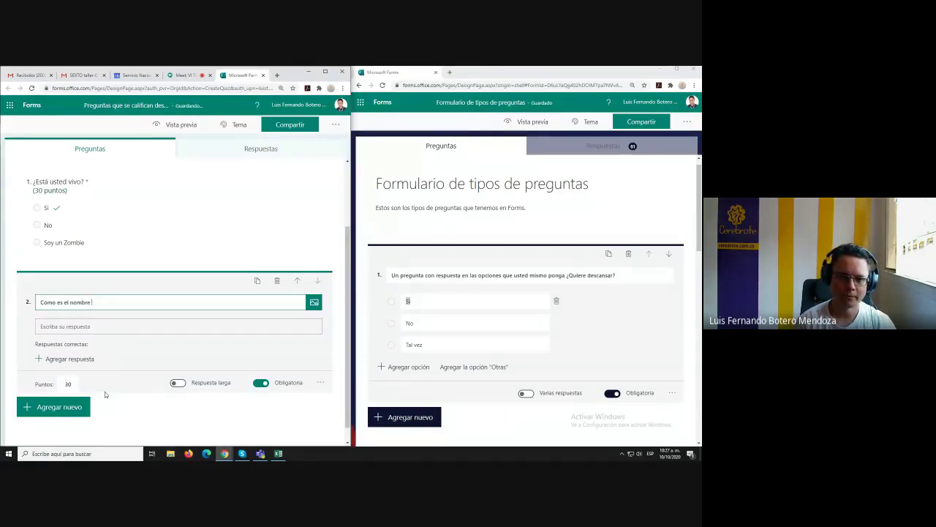
{"action": "type", "text": "del profesor de"}
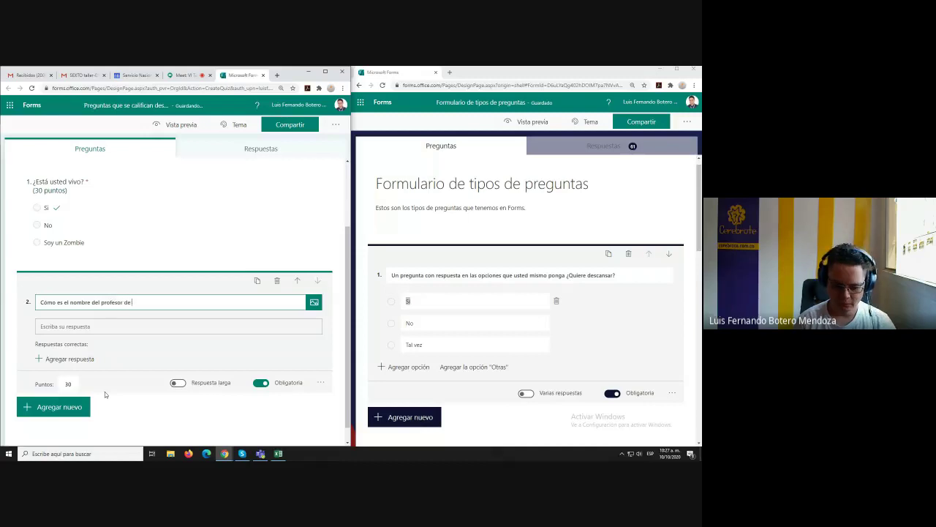
{"action": "type", "text": " Cerebrote"}
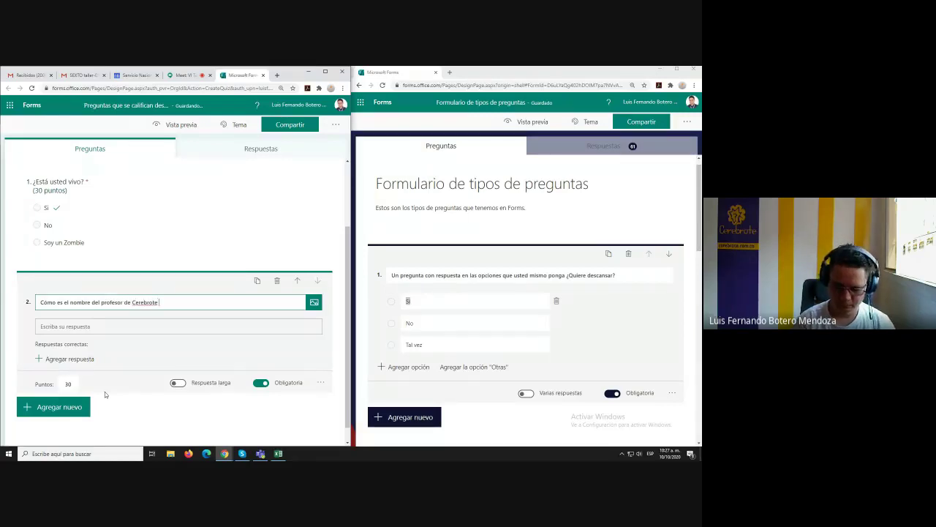
{"action": "type", "text": " del taller de hoy."}
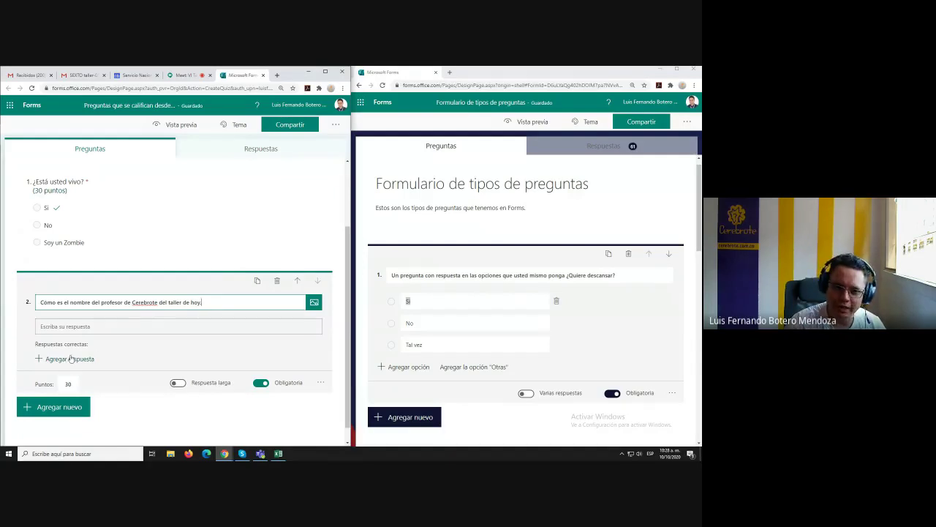
Step: Add the teacher's first name and first-plus-middle name as accepted answers
{"action": "left_click", "coordinate": [71, 358]}
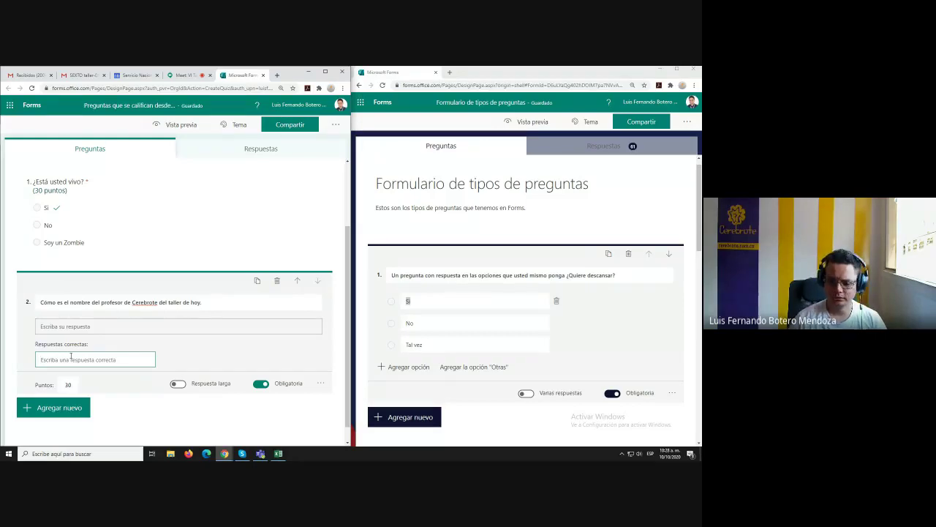
{"action": "type", "text": "luis"}
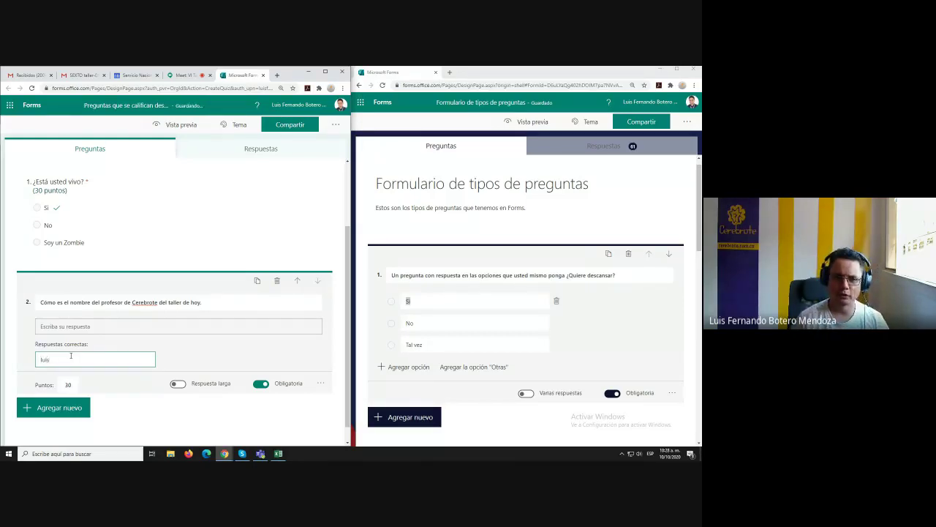
{"action": "left_click", "coordinate": [197, 366]}
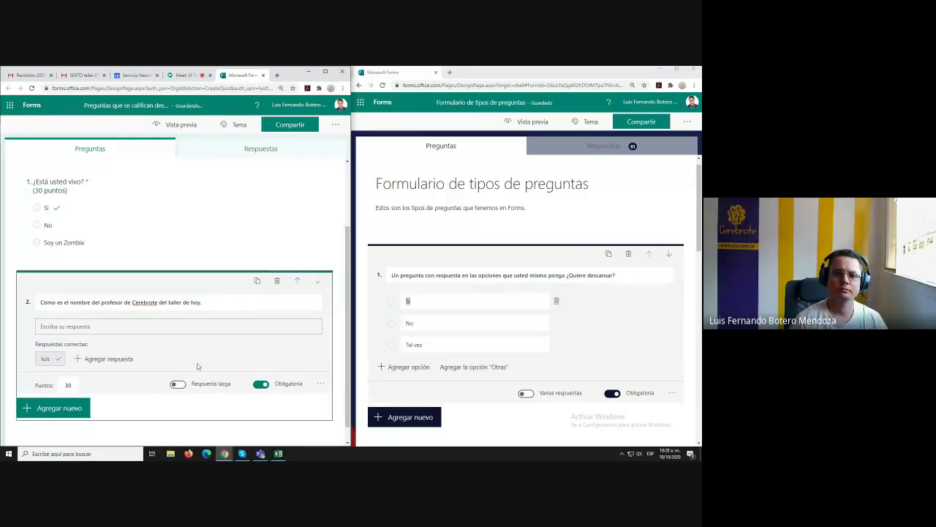
{"action": "left_click", "coordinate": [128, 357]}
{"action": "type", "text": "luis fernando"}
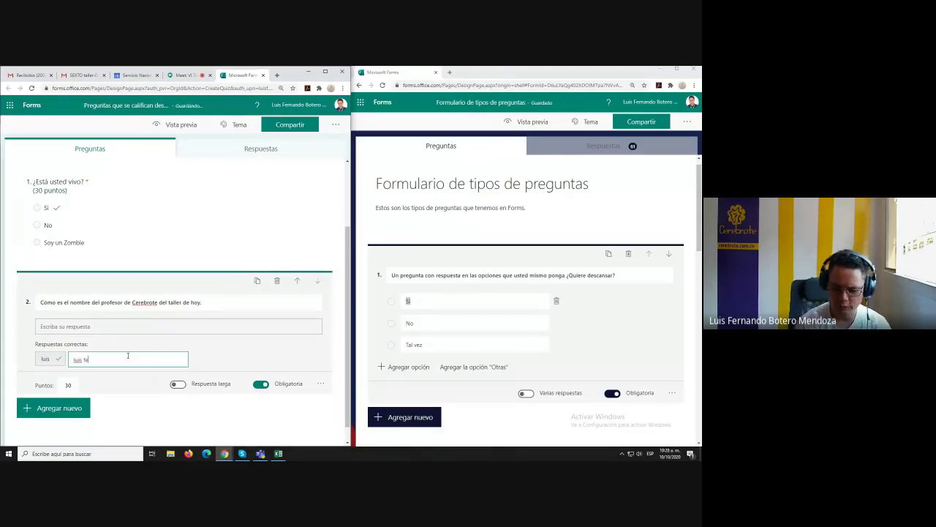
{"action": "left_click", "coordinate": [195, 360]}
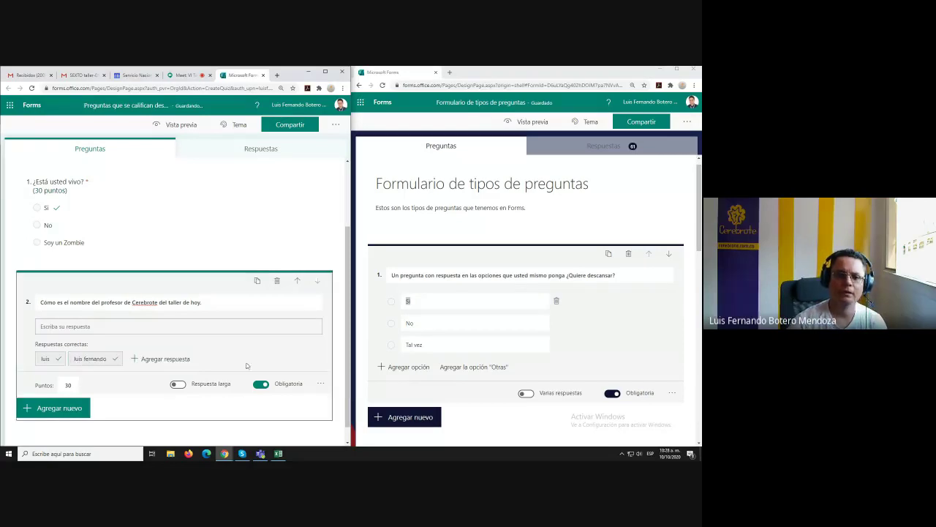
Step: Add the joined first-middle name and the middle name alone as accepted answers
{"action": "left_click", "coordinate": [179, 359]}
{"action": "type", "text": "l"}
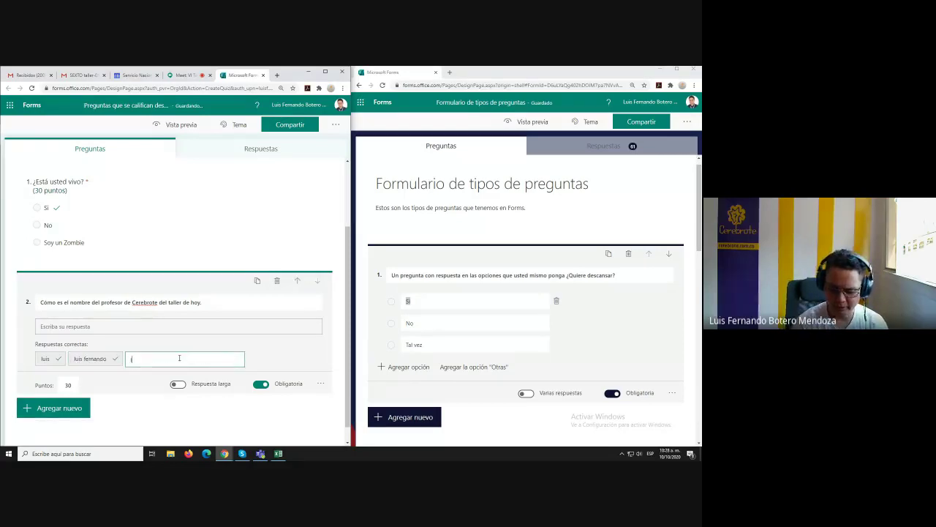
{"action": "type", "text": "uisfernando"}
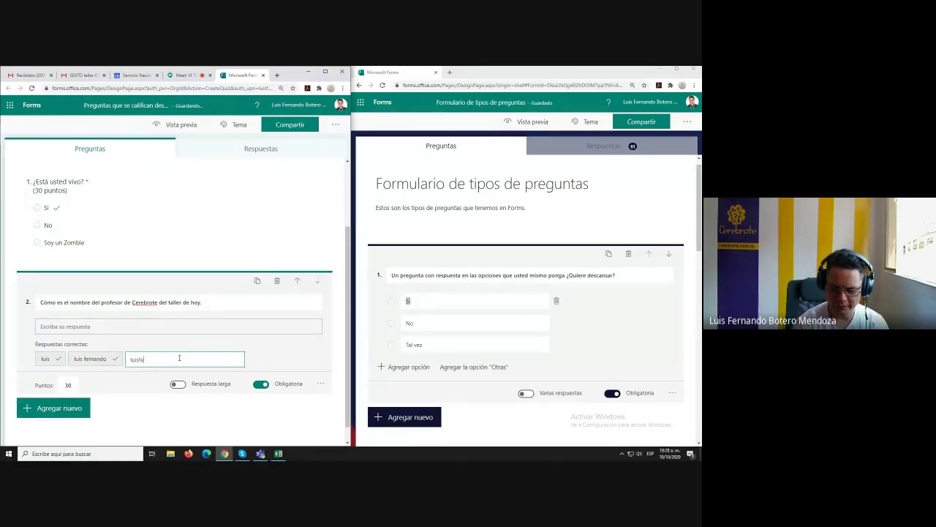
{"action": "left_click", "coordinate": [307, 365]}
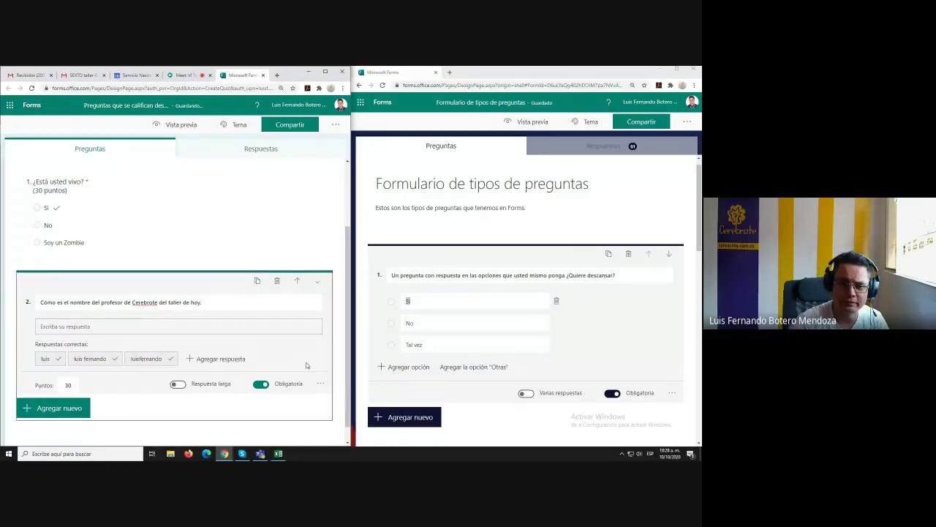
{"action": "left_click", "coordinate": [222, 359]}
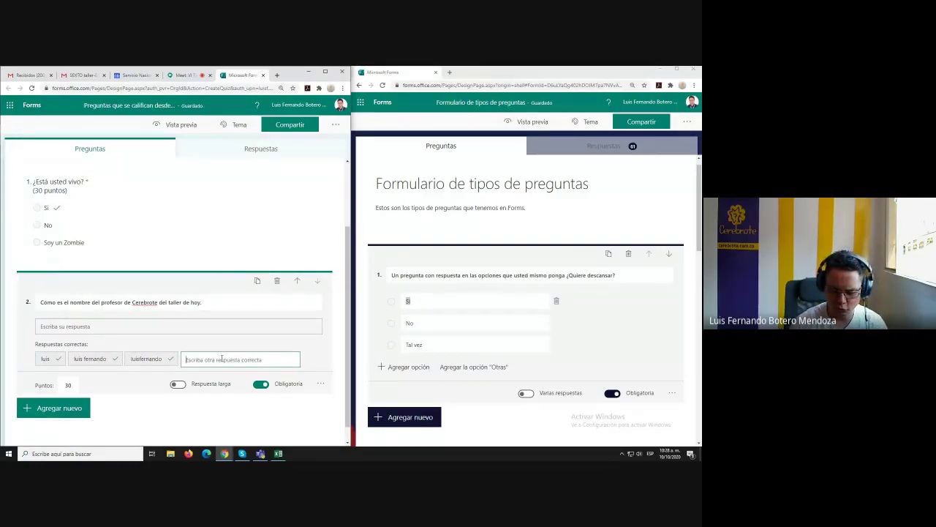
{"action": "type", "text": "fernabndo"}
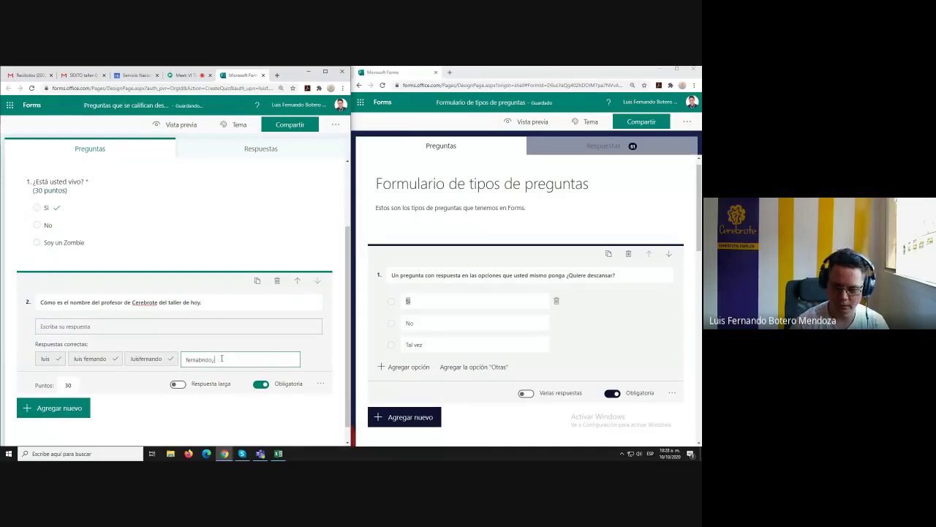
{"action": "key", "text": "BackSpace"}
{"action": "key", "text": "BackSpace"}
{"action": "key", "text": "BackSpace"}
{"action": "type", "text": "ndo"}
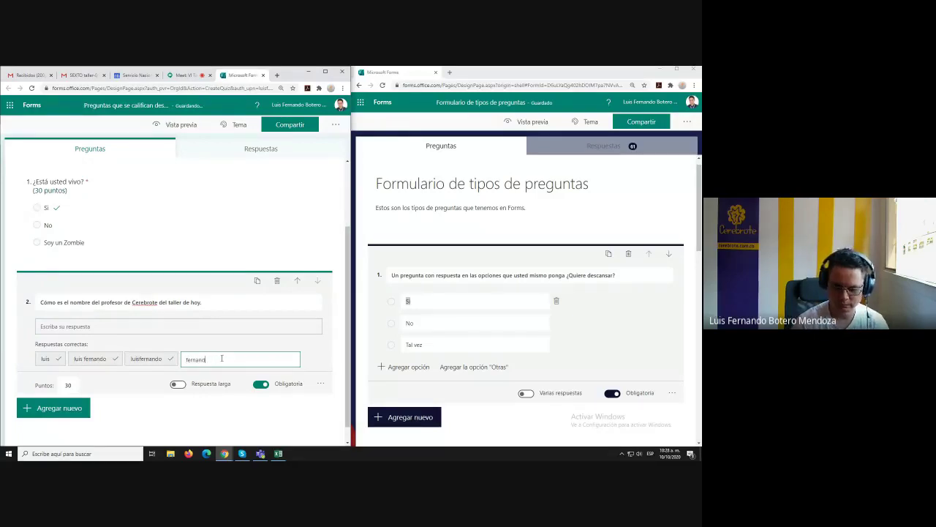
{"action": "left_click", "coordinate": [308, 356]}
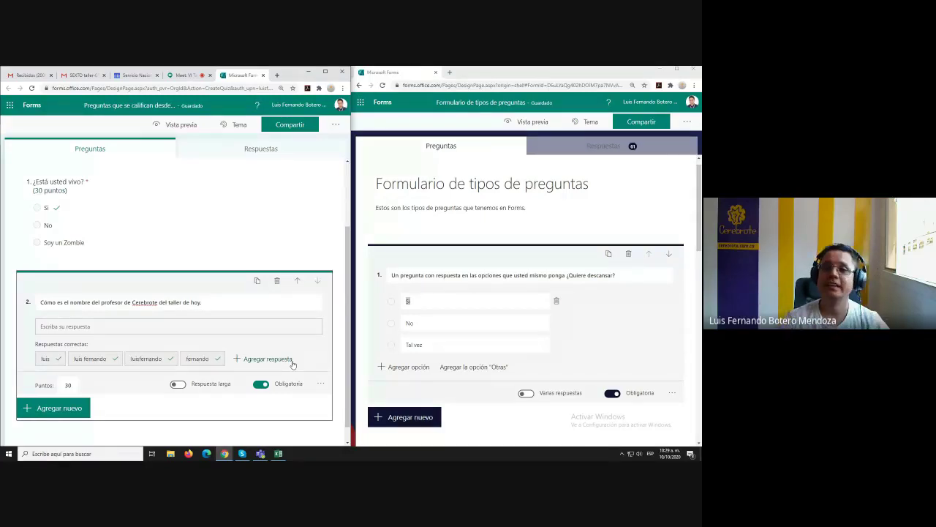
Step: Add the teacher's first, middle and surname as another accepted answer
{"action": "left_click", "coordinate": [292, 364]}
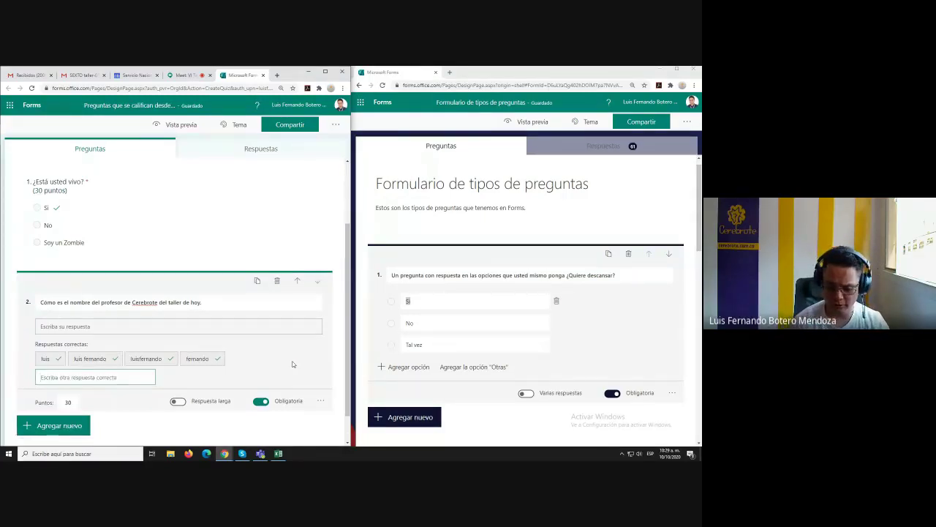
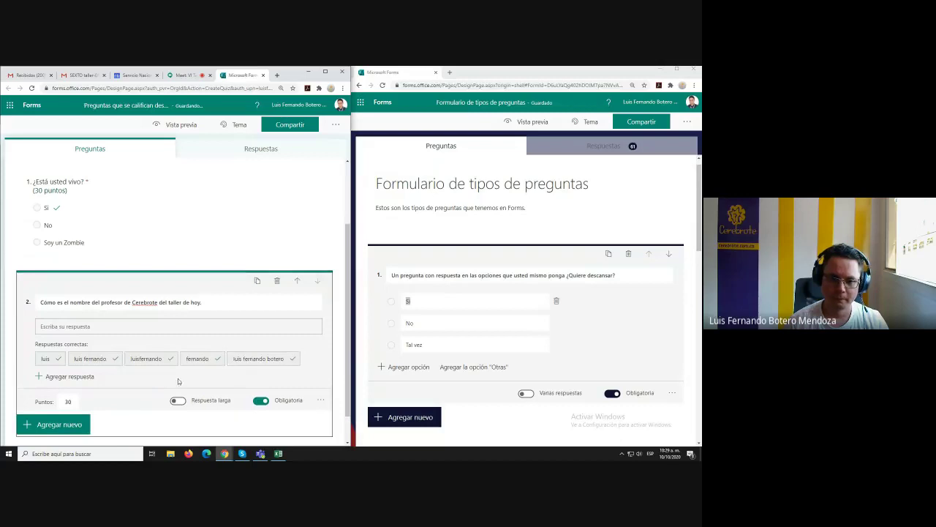
{"action": "left_click", "coordinate": [68, 377]}
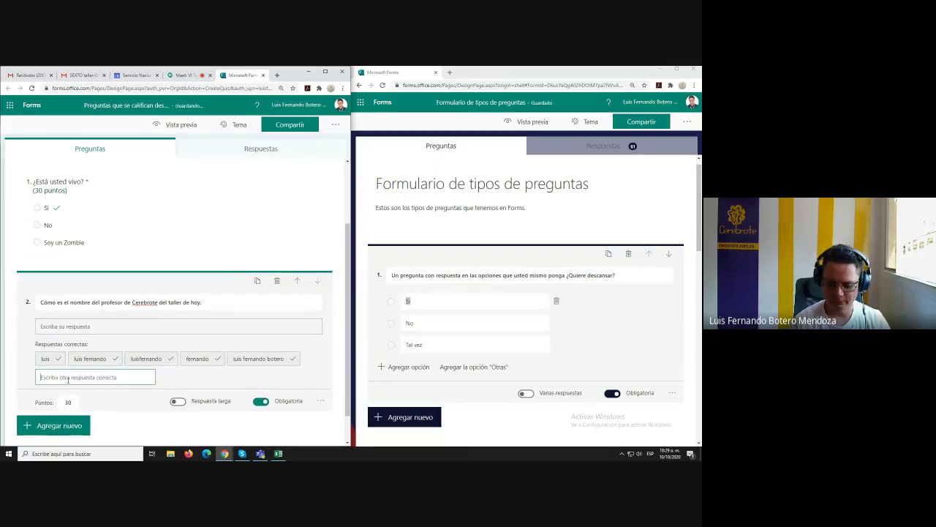
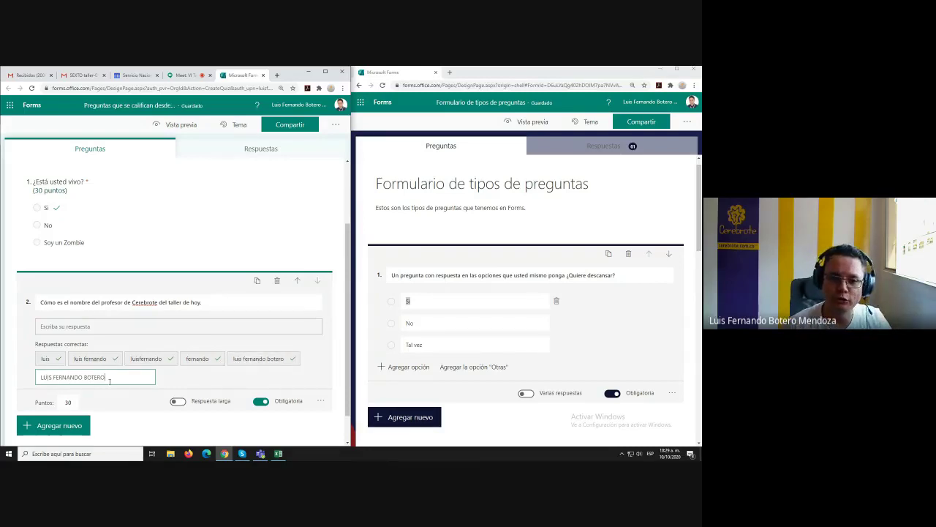
Step: Add the teacher's full name in upper case as an accepted answer
{"action": "left_click", "coordinate": [222, 381]}
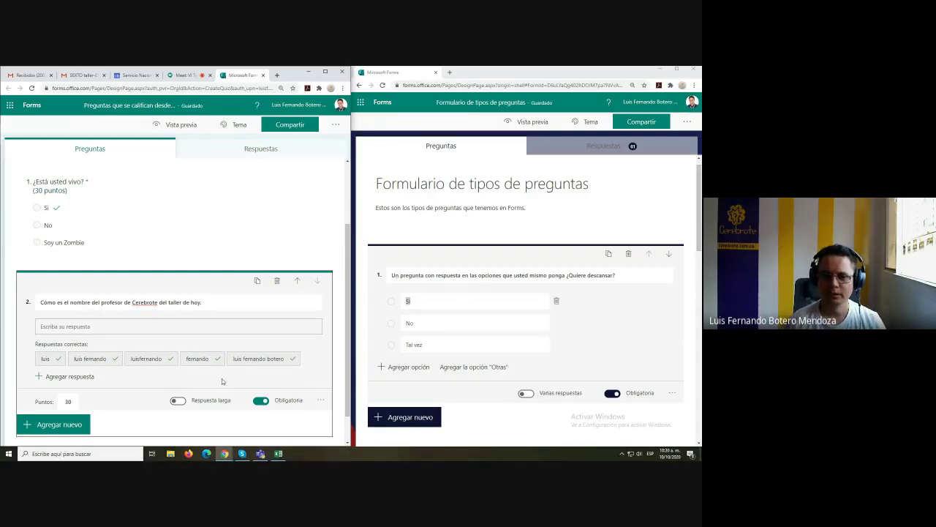
{"action": "left_click", "coordinate": [47, 377]}
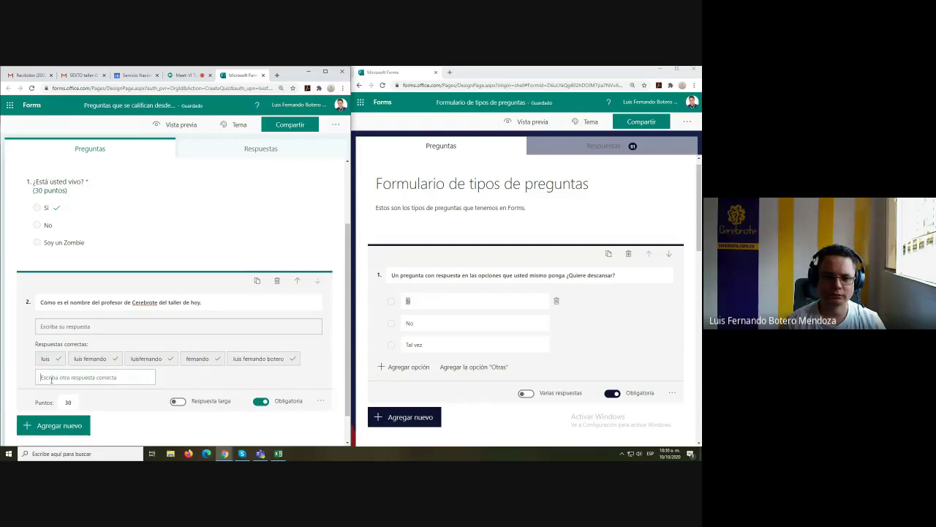
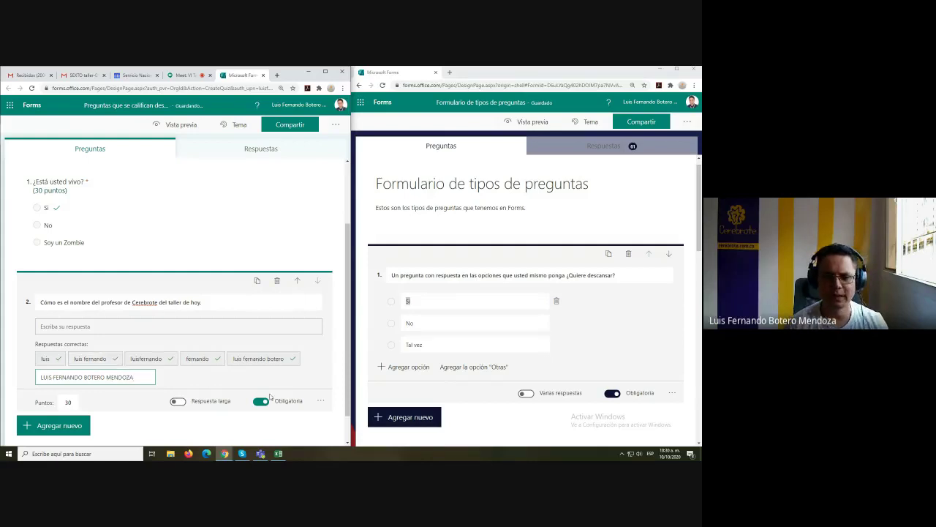
{"action": "key", "text": "Return"}
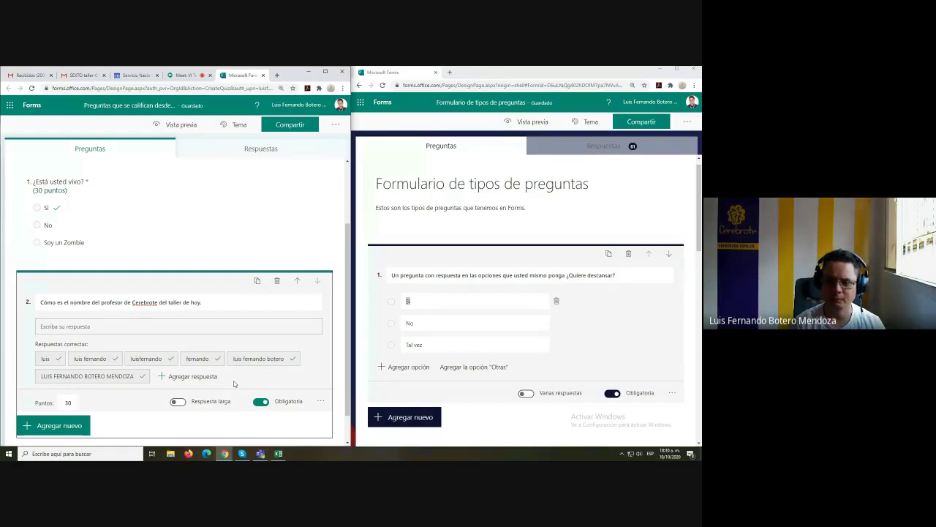
{"action": "scroll", "coordinate": [234, 382], "scroll_direction": "down", "scroll_amount": 1}
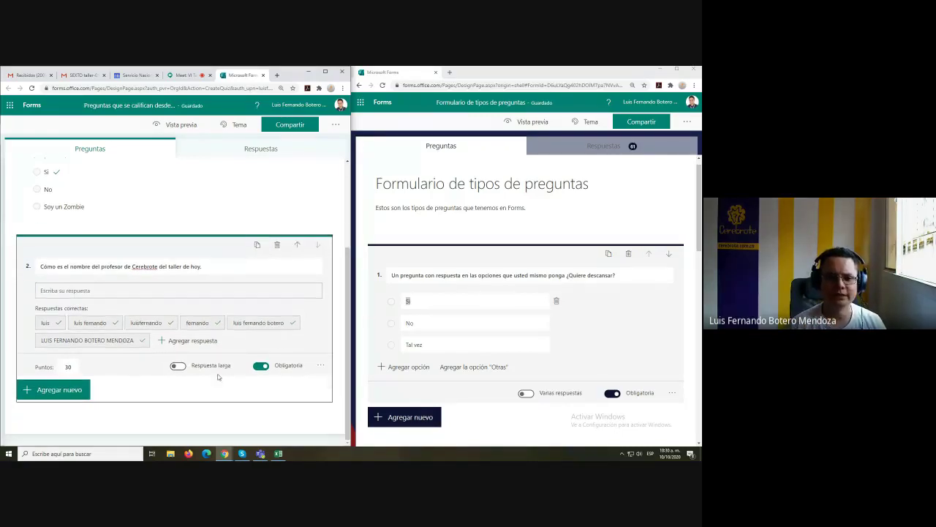
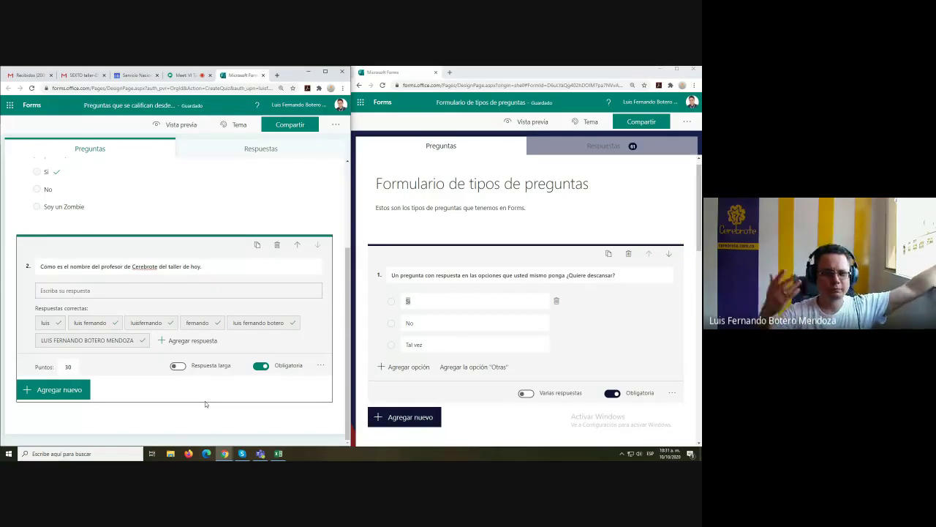
Step: Add a third choice question and switch it to Matemáticas equation entry
{"action": "scroll", "coordinate": [205, 401], "scroll_direction": "up", "scroll_amount": 3}
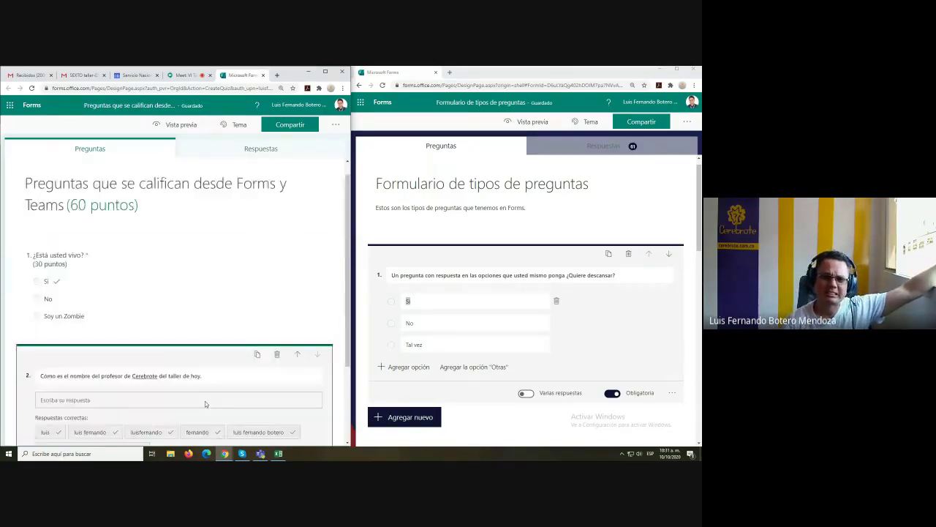
{"action": "scroll", "coordinate": [203, 396], "scroll_direction": "down", "scroll_amount": 3}
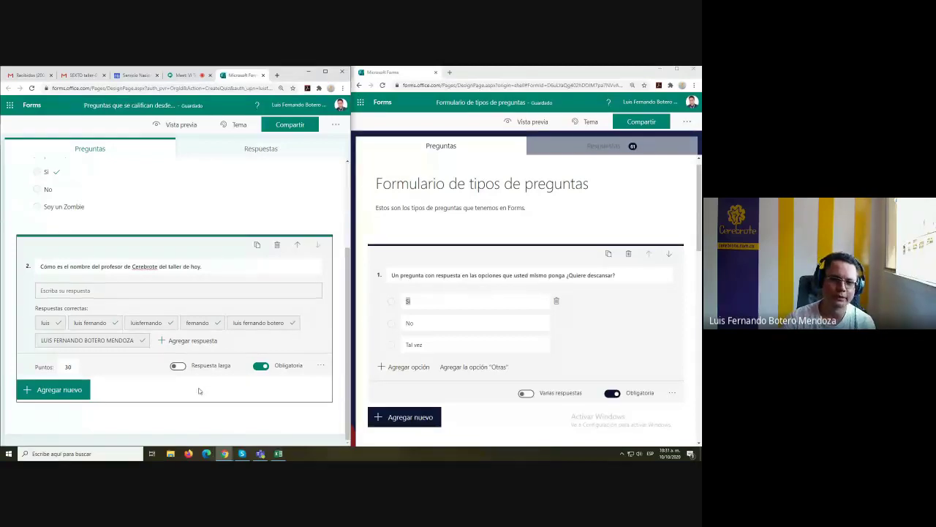
{"action": "left_click", "coordinate": [85, 393]}
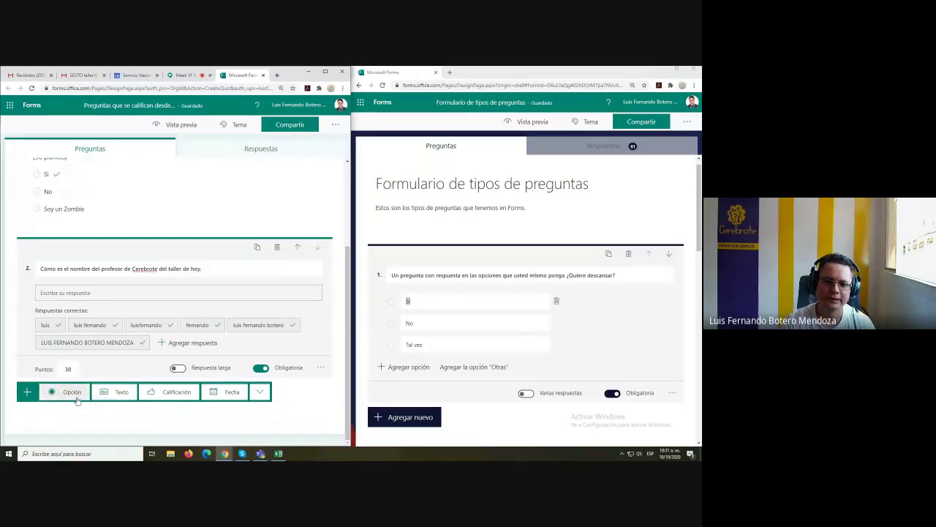
{"action": "left_click", "coordinate": [76, 399]}
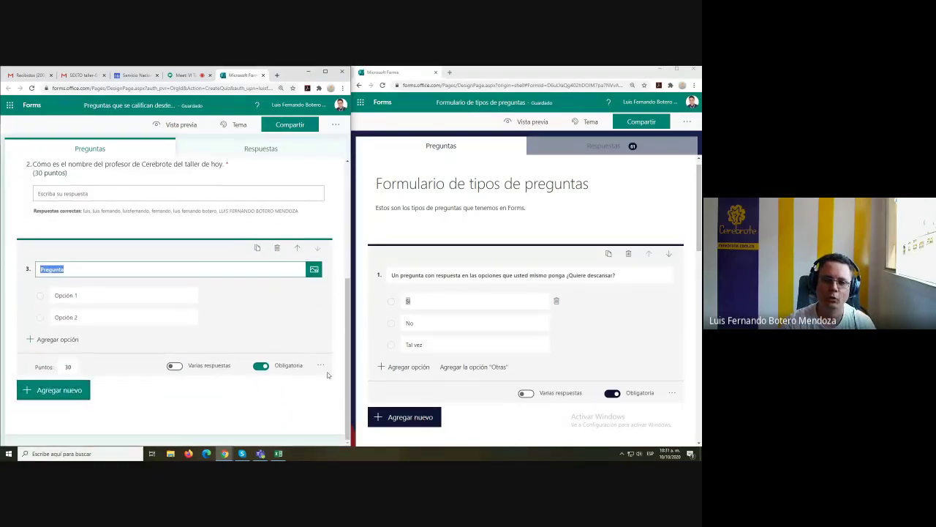
{"action": "left_click", "coordinate": [321, 368]}
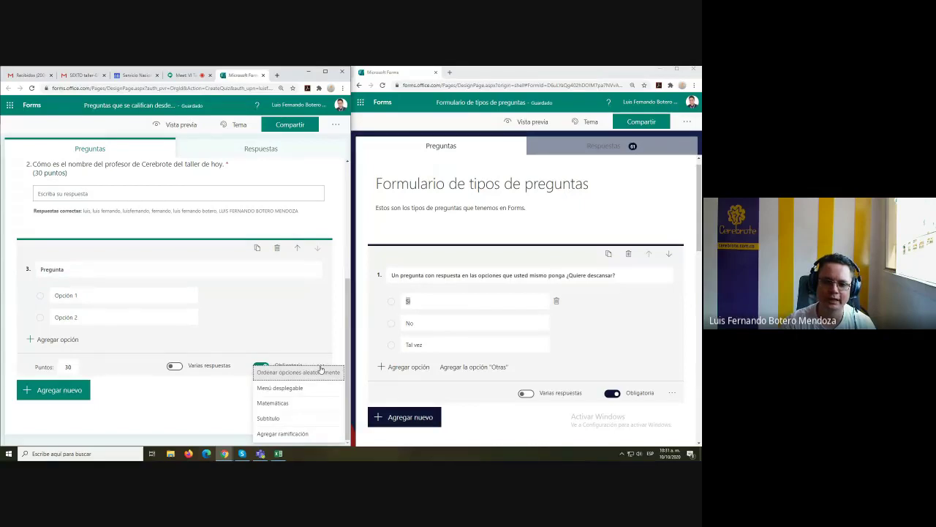
{"action": "left_click", "coordinate": [288, 406]}
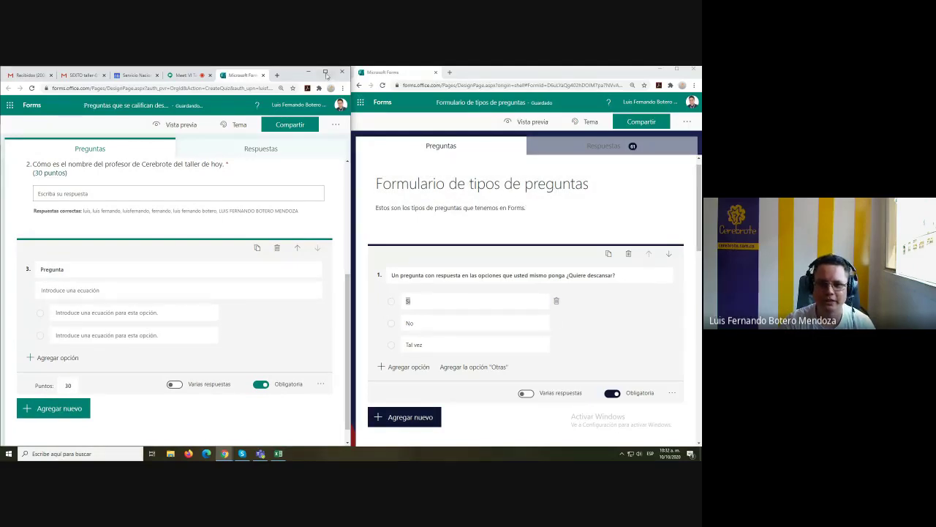
Step: Maximize the window and title question 3 'Por favor desarrolle la siguiente operación básica'
{"action": "key", "text": "super+Up"}
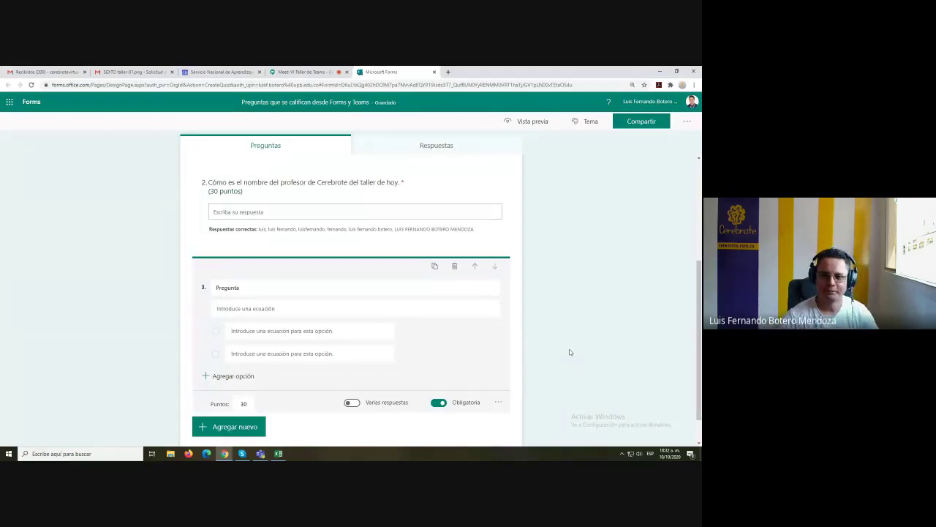
{"action": "left_click", "coordinate": [378, 279]}
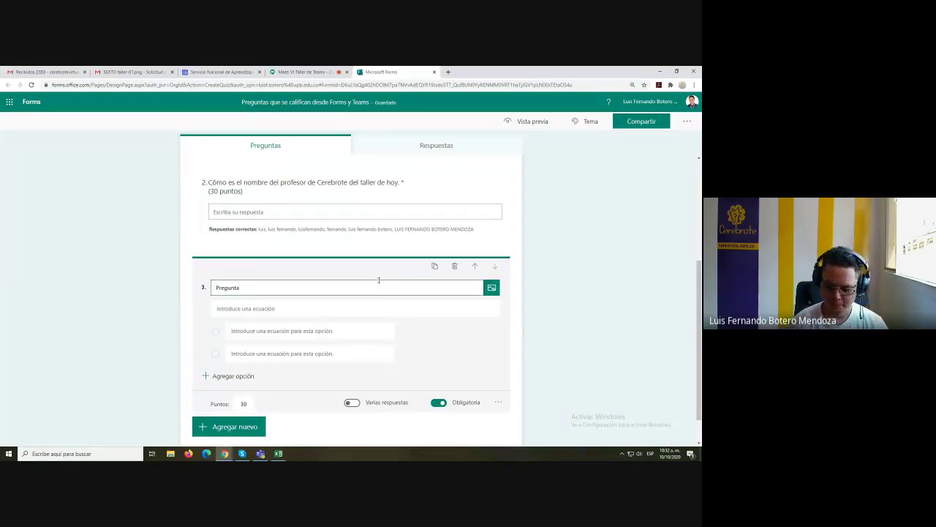
{"action": "key", "text": "BackSpace"}
{"action": "key", "text": "BackSpace"}
{"action": "key", "text": "BackSpace"}
{"action": "key", "text": "BackSpace"}
{"action": "key", "text": "BackSpace"}
{"action": "key", "text": "BackSpace"}
{"action": "key", "text": "BackSpace"}
{"action": "key", "text": "BackSpace"}
{"action": "type", "text": "pOR"}
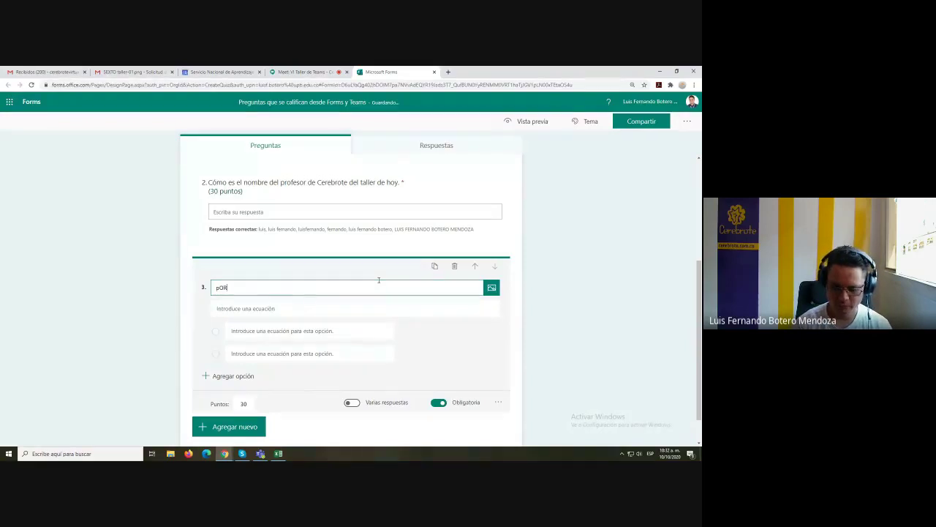
{"action": "type", "text": "QUE"}
{"action": "key", "text": "BackSpace"}
{"action": "key", "text": "BackSpace"}
{"action": "key", "text": "BackSpace"}
{"action": "key", "text": "BackSpace"}
{"action": "key", "text": "BackSpace"}
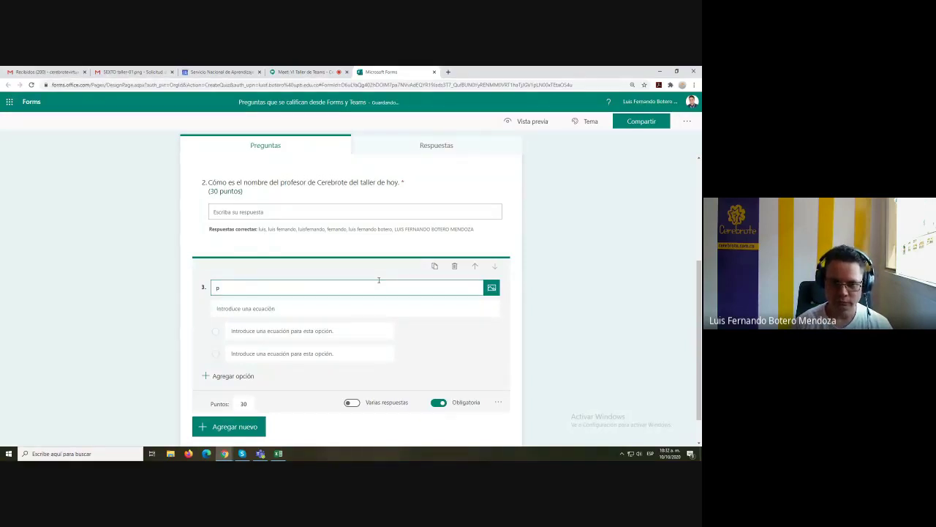
{"action": "key", "text": "BackSpace"}
{"action": "type", "text": "Por favor"}
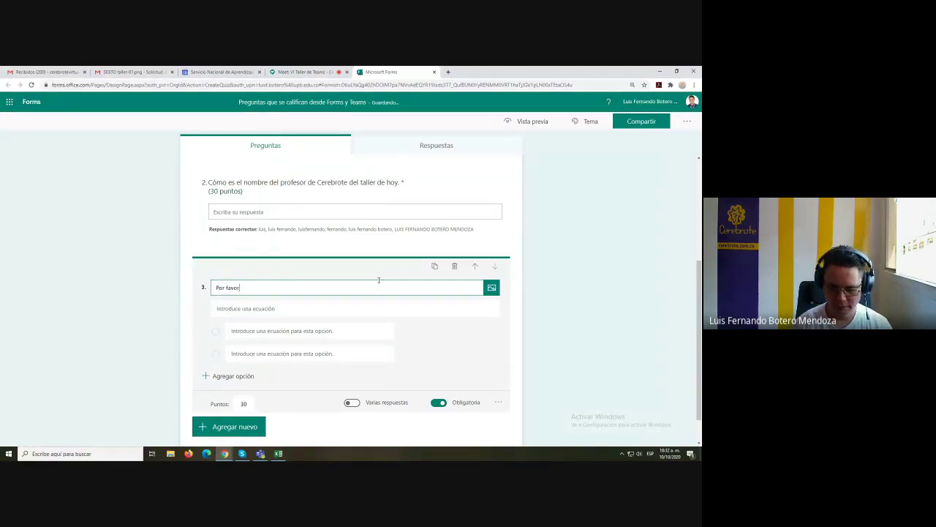
{"action": "type", "text": " desarrolle el s"}
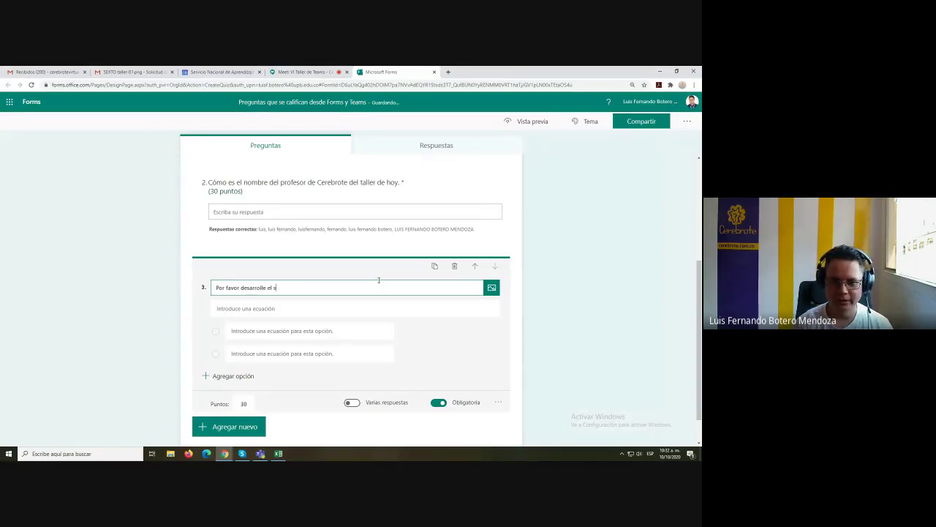
{"action": "type", "text": "iguiente cue"}
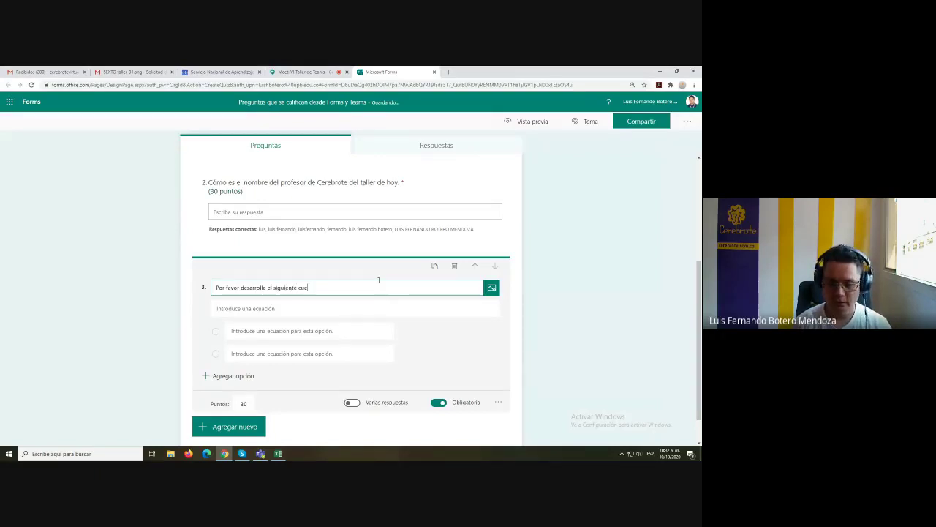
{"action": "key", "text": "BackSpace"}
{"action": "key", "text": "BackSpace"}
{"action": "key", "text": "BackSpace"}
{"action": "key", "text": "BackSpace"}
{"action": "key", "text": "BackSpace"}
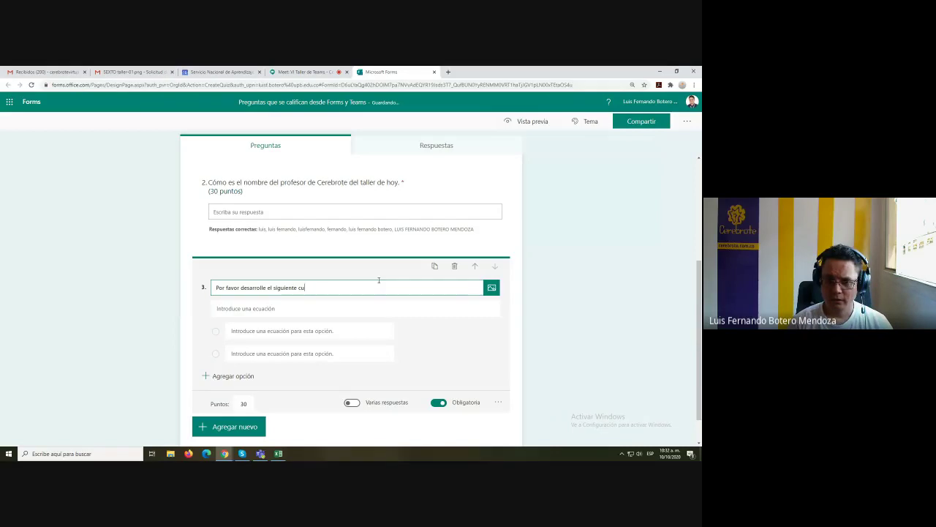
{"action": "key", "text": "ctrl+BackSpace"}
{"action": "key", "text": "ctrl+BackSpace"}
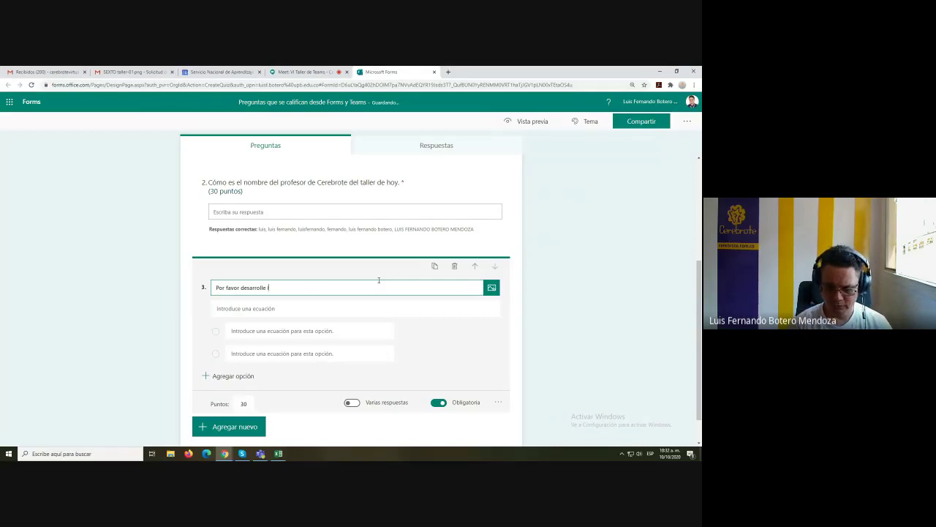
{"action": "type", "text": "la siguiente opo"}
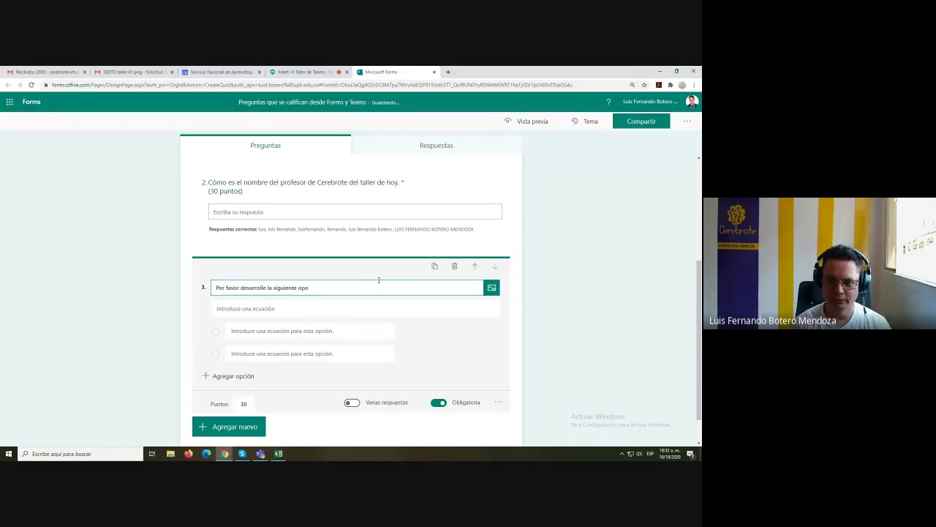
{"action": "key", "text": "BackSpace"}
{"action": "type", "text": "eración"}
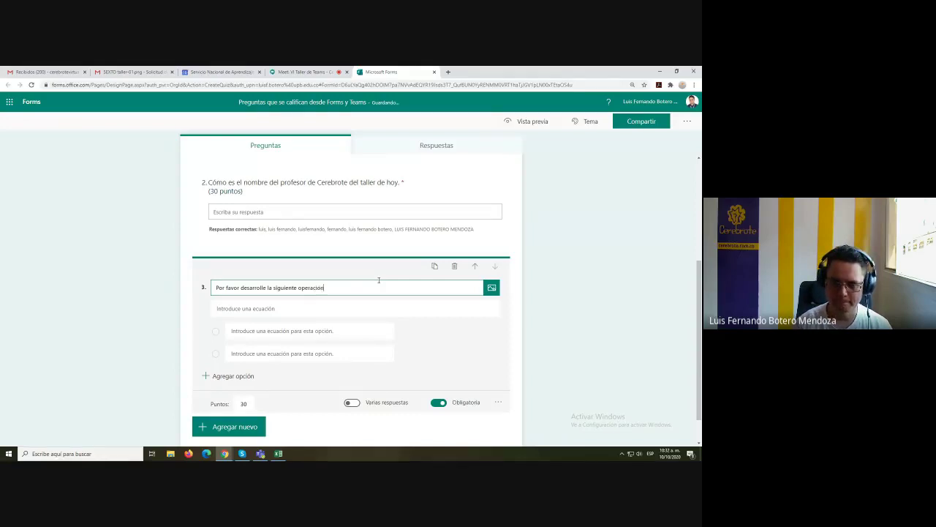
{"action": "type", "text": " basica"}
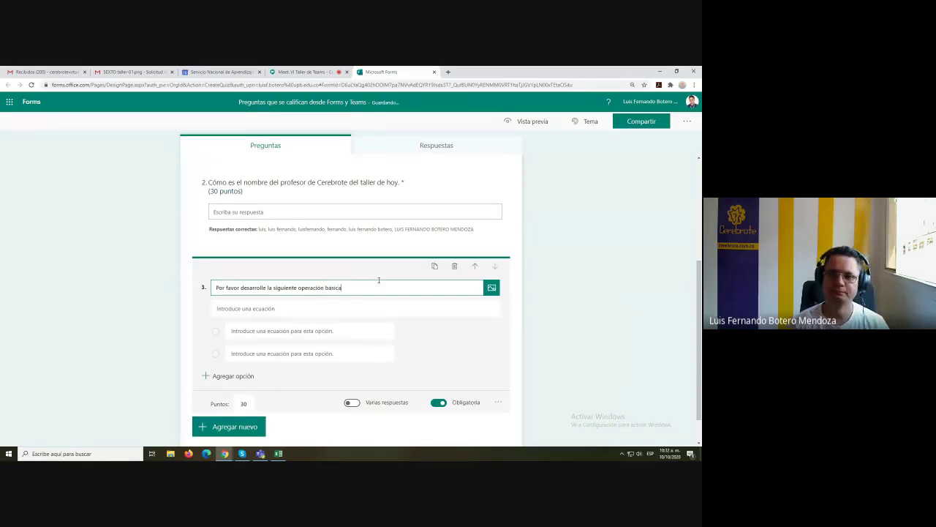
Step: Re-enable Matemáticas for question 3 after briefly toggling the subtitle option
{"action": "left_click", "coordinate": [497, 405]}
{"action": "left_click", "coordinate": [533, 404]}
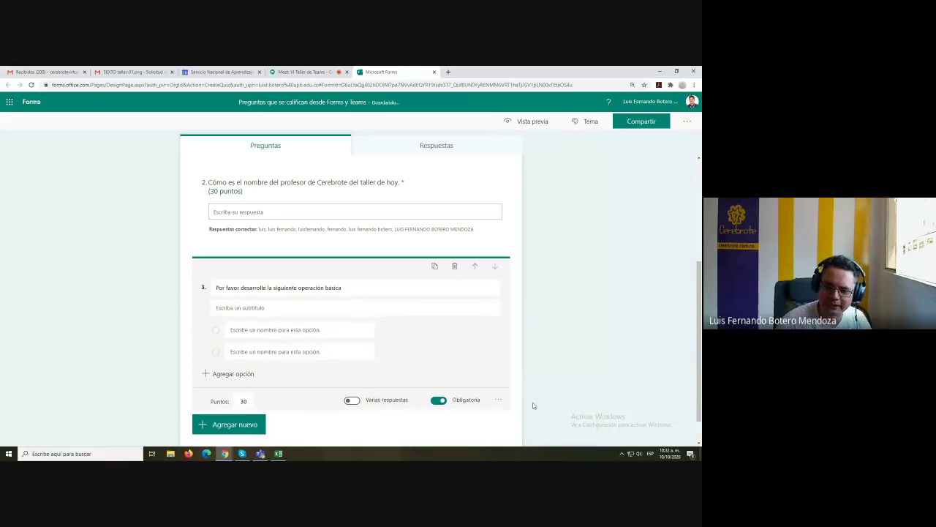
{"action": "left_click", "coordinate": [498, 401]}
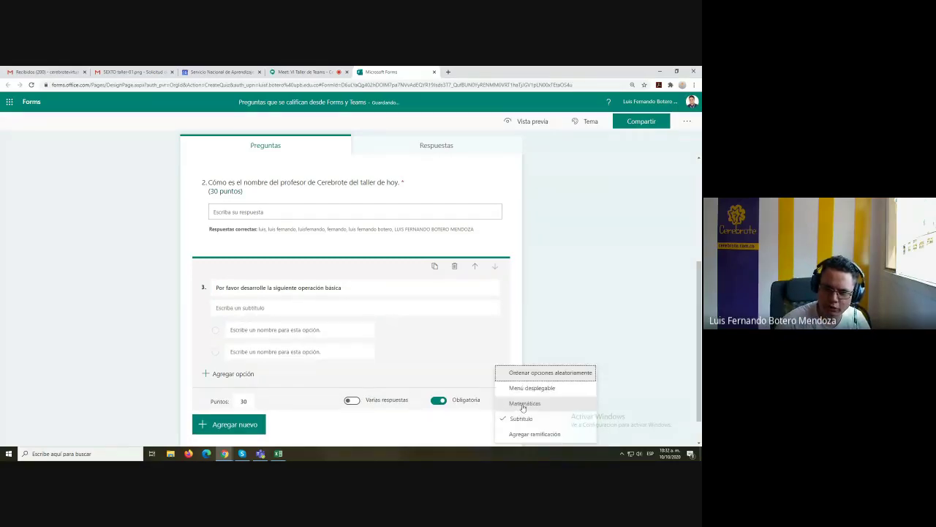
{"action": "left_click", "coordinate": [523, 404]}
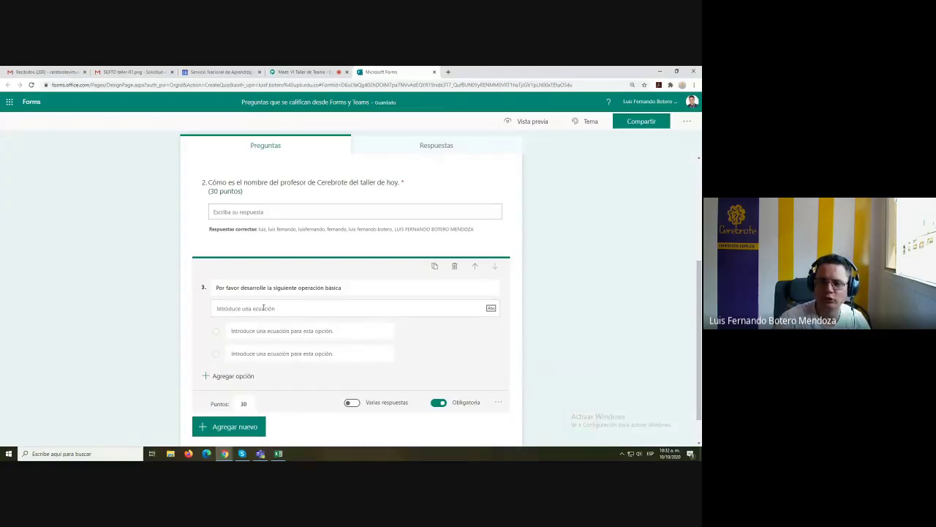
Step: Enter and confirm the equation 7 × 6 on the math keypad
{"action": "left_click", "coordinate": [263, 308]}
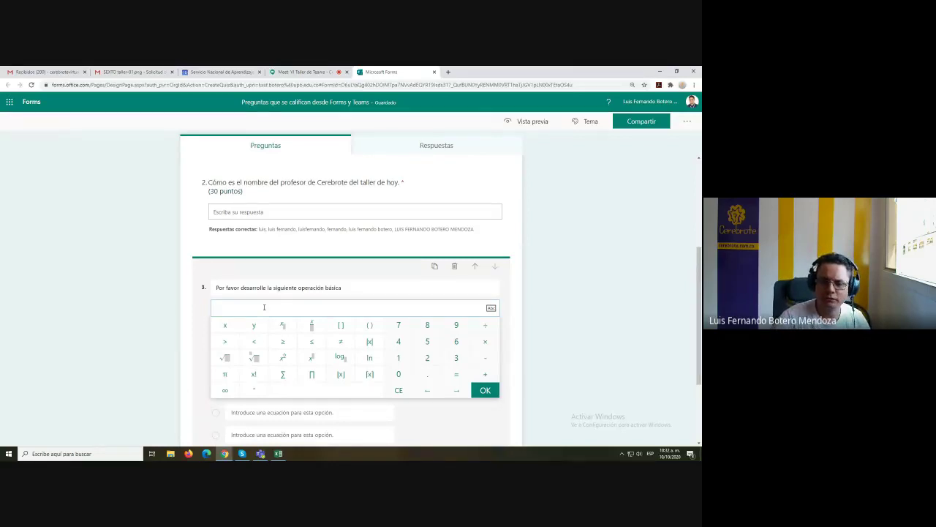
{"action": "left_click", "coordinate": [284, 362]}
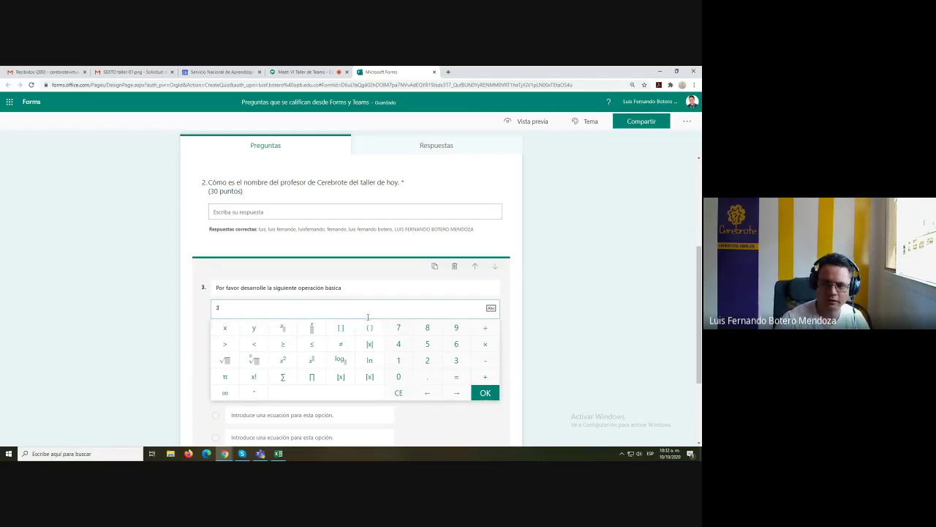
{"action": "key", "text": "BackSpace"}
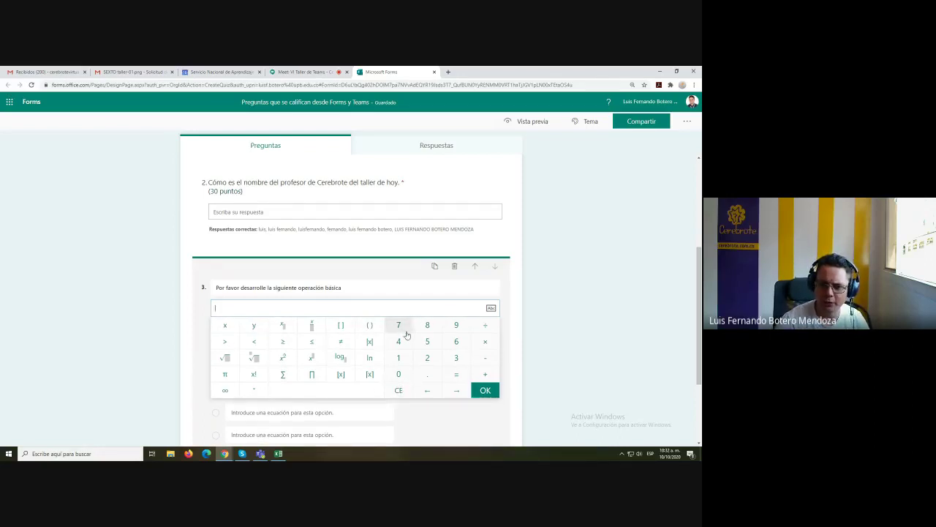
{"action": "left_click", "coordinate": [402, 330]}
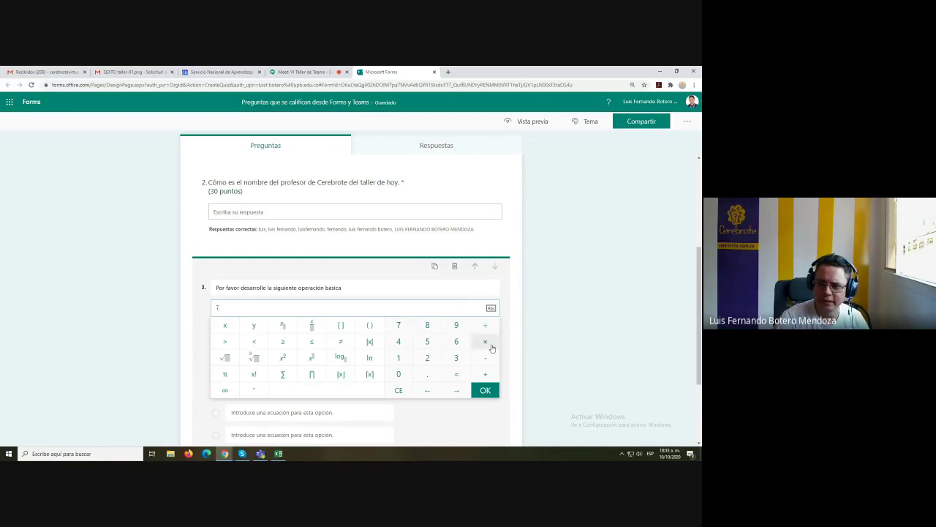
{"action": "left_click", "coordinate": [461, 347]}
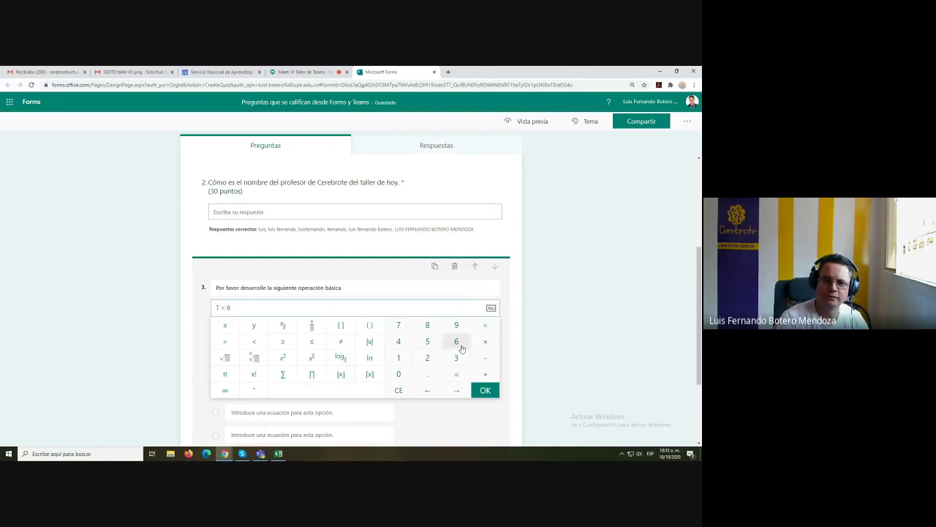
{"action": "left_click", "coordinate": [491, 394]}
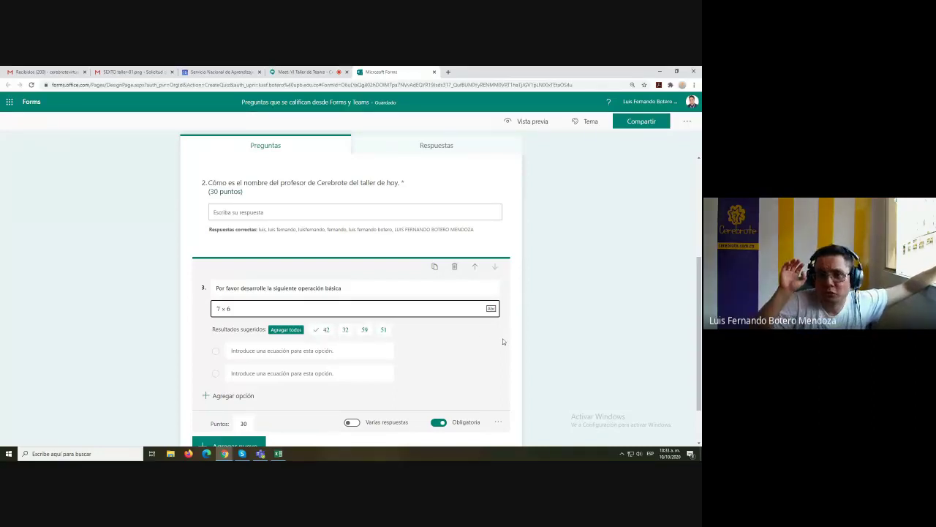
Step: Accept suggested results 42, 32, 59 and 51 as question 3's options, then start a new question
{"action": "left_click", "coordinate": [284, 333]}
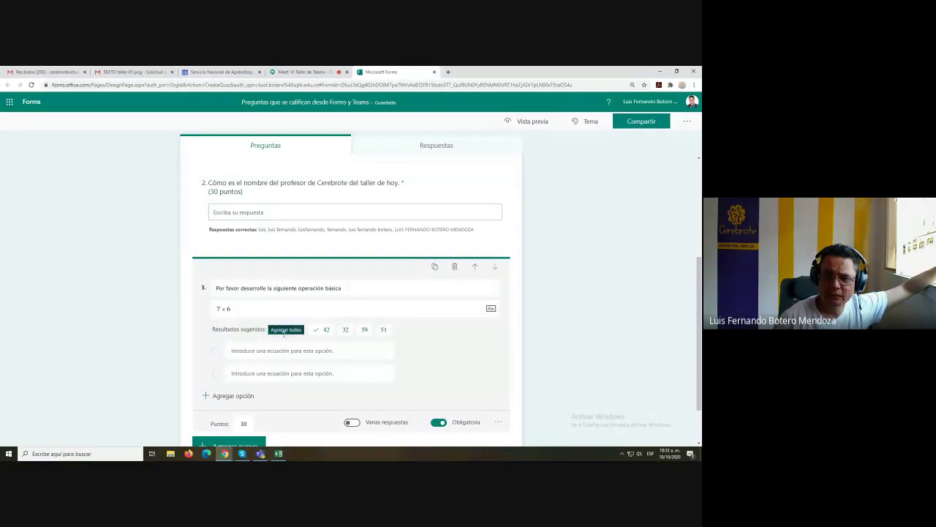
{"action": "scroll", "coordinate": [617, 341], "scroll_direction": "down", "scroll_amount": 1}
{"action": "left_click", "coordinate": [616, 341]}
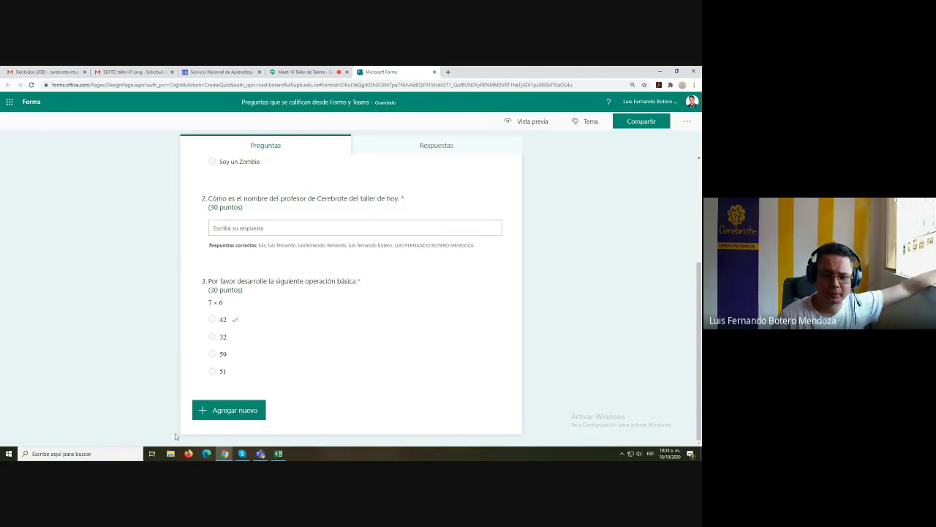
{"action": "left_click", "coordinate": [229, 415]}
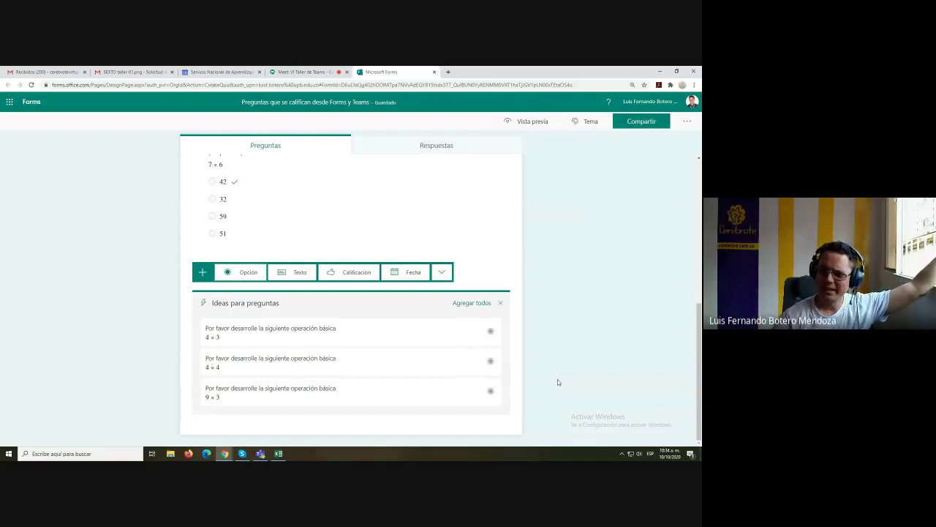
Step: Add the suggested 4 × 3, 4 × 4 and 9 × 3 questions as questions 4–6 and review the quiz
{"action": "left_click", "coordinate": [476, 305]}
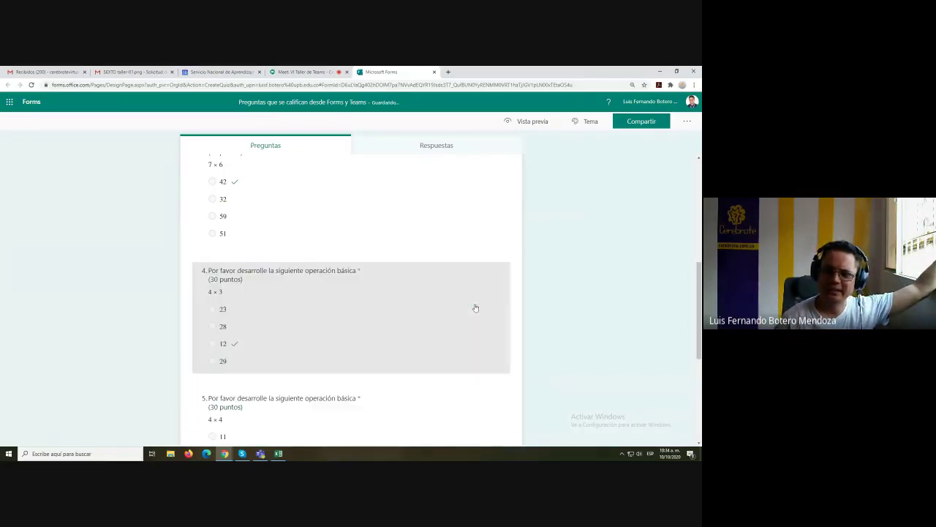
{"action": "scroll", "coordinate": [539, 310], "scroll_direction": "up", "scroll_amount": 1}
{"action": "scroll", "coordinate": [554, 321], "scroll_direction": "up", "scroll_amount": 1}
{"action": "scroll", "coordinate": [554, 320], "scroll_direction": "down", "scroll_amount": 3}
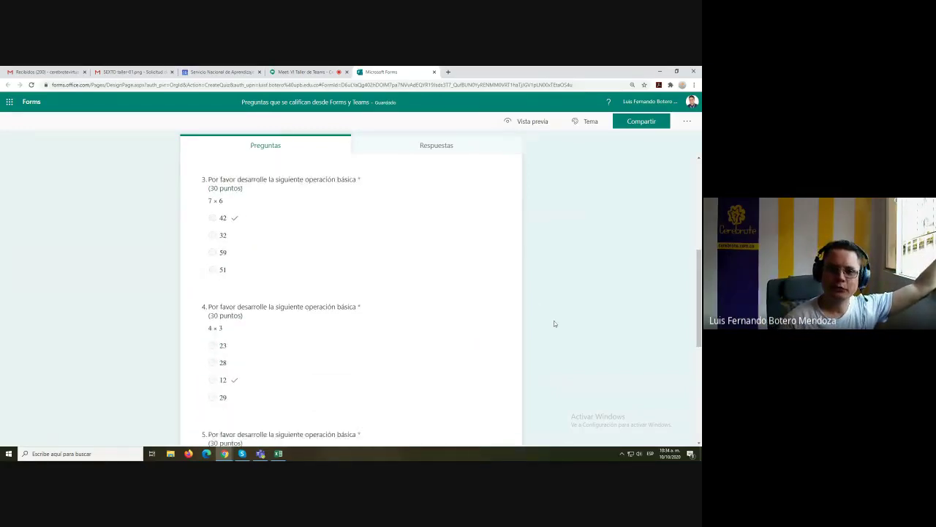
{"action": "scroll", "coordinate": [554, 324], "scroll_direction": "down", "scroll_amount": 2}
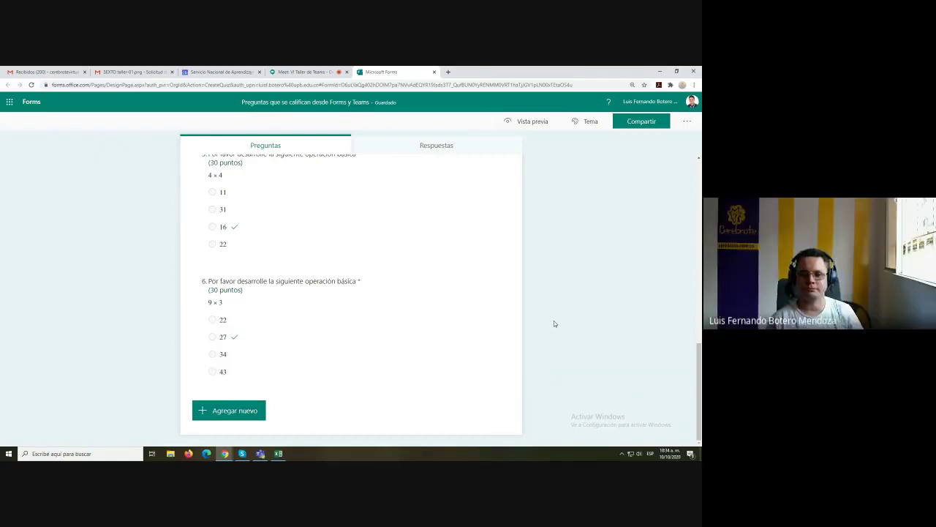
{"action": "scroll", "coordinate": [507, 302], "scroll_direction": "up", "scroll_amount": 5}
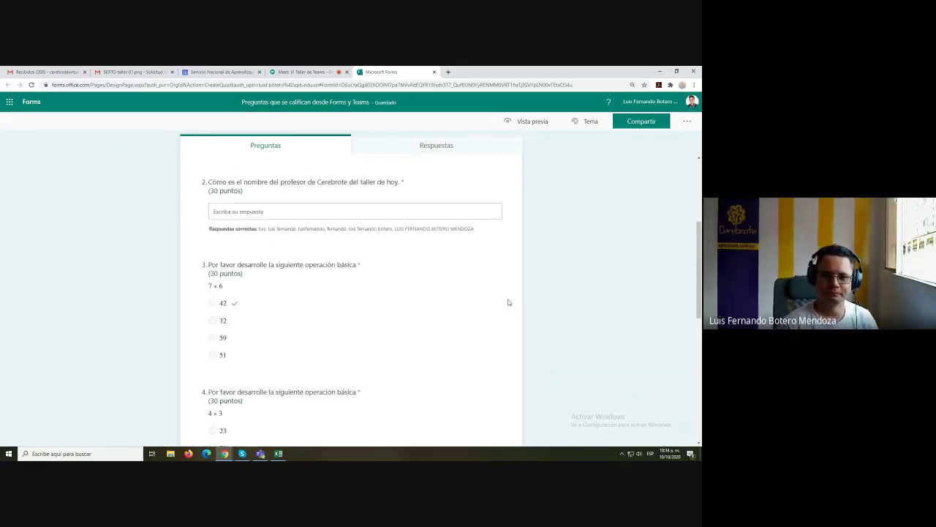
{"action": "scroll", "coordinate": [509, 303], "scroll_direction": "down", "scroll_amount": 5}
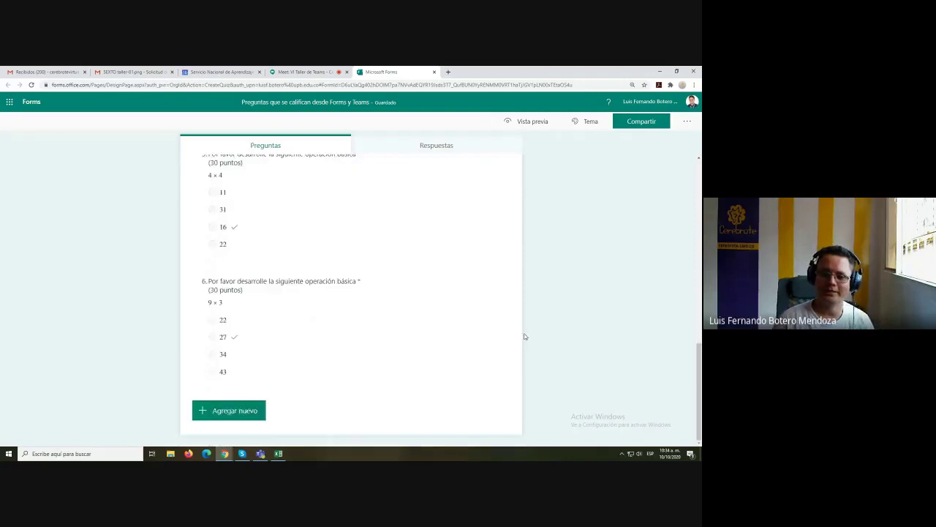
{"action": "scroll", "coordinate": [528, 331], "scroll_direction": "up", "scroll_amount": 8}
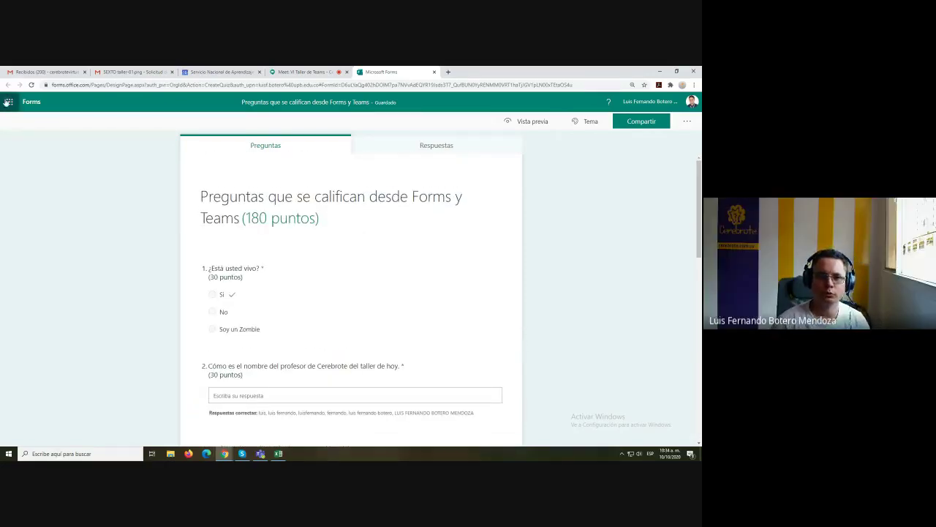
{"action": "scroll", "coordinate": [390, 386], "scroll_direction": "down", "scroll_amount": 2}
{"action": "scroll", "coordinate": [390, 386], "scroll_direction": "down", "scroll_amount": 5}
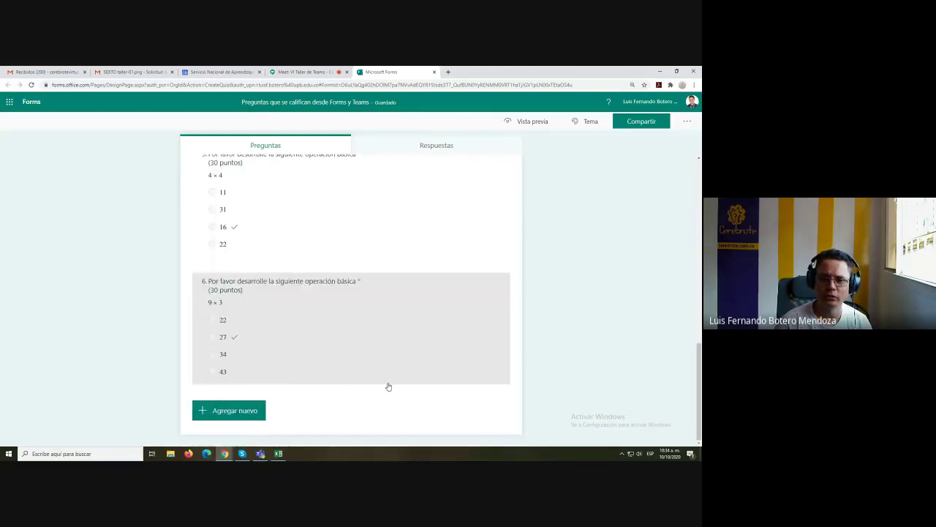
Step: Add choice question 7 and turn Matemáticas off and back on
{"action": "left_click", "coordinate": [236, 413]}
{"action": "left_click", "coordinate": [238, 413]}
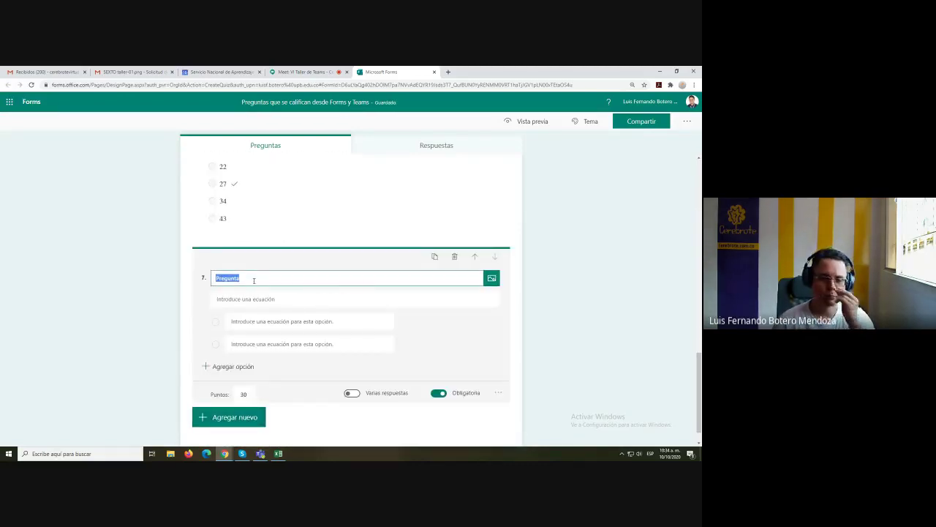
{"action": "left_click", "coordinate": [498, 395]}
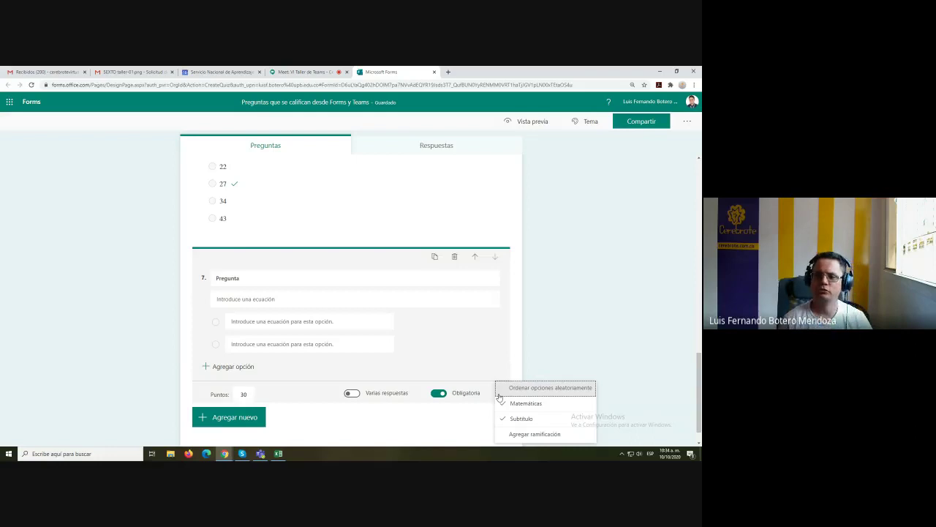
{"action": "left_click", "coordinate": [535, 403]}
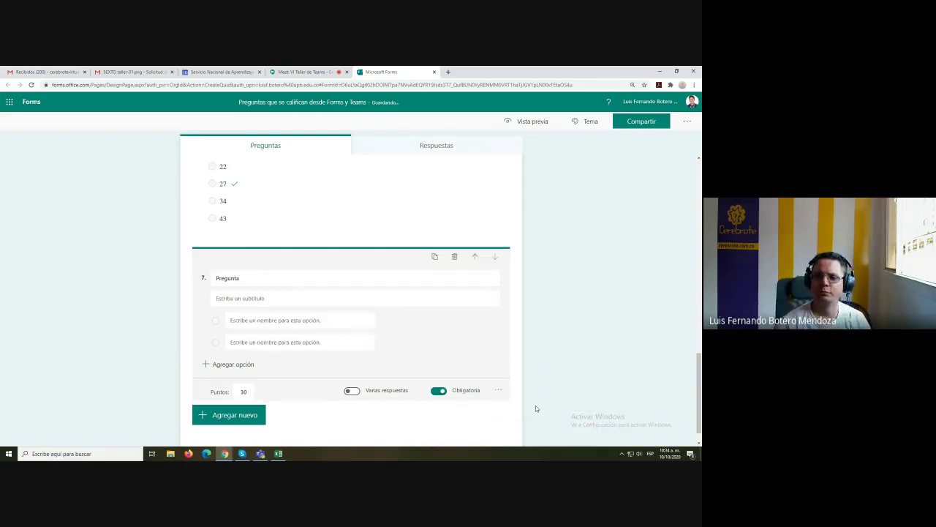
{"action": "left_click", "coordinate": [499, 392]}
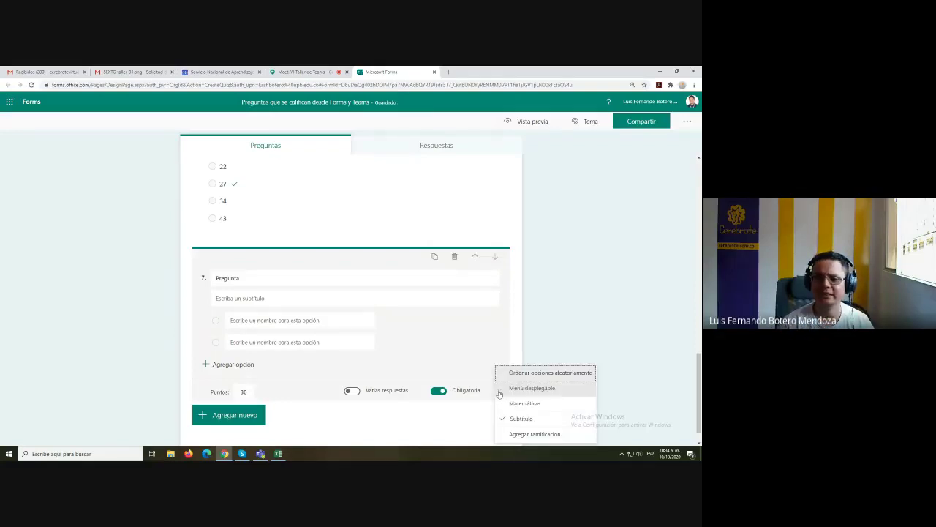
{"action": "left_click", "coordinate": [542, 406]}
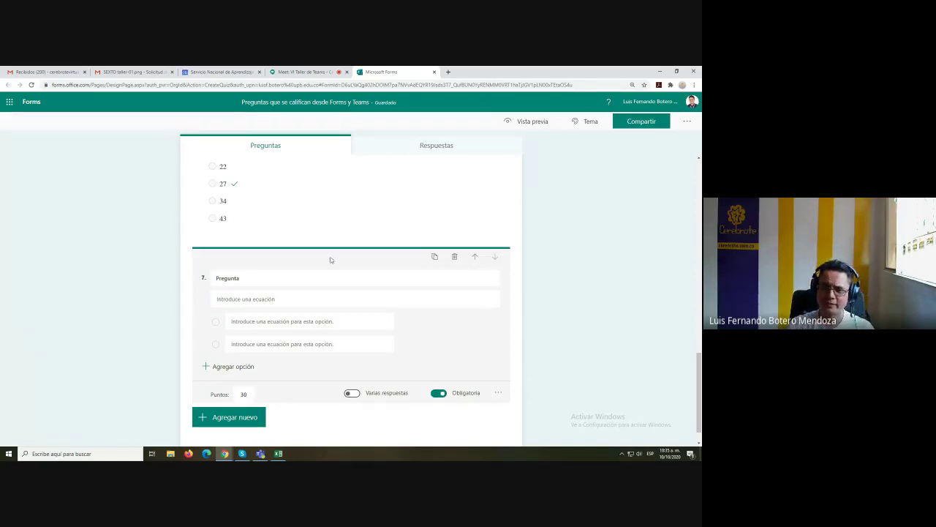
Step: Title question 7 'Por favor resuelva', open its equation editor, then switch to Google Meet
{"action": "left_click", "coordinate": [344, 278]}
{"action": "key", "text": "BackSpace"}
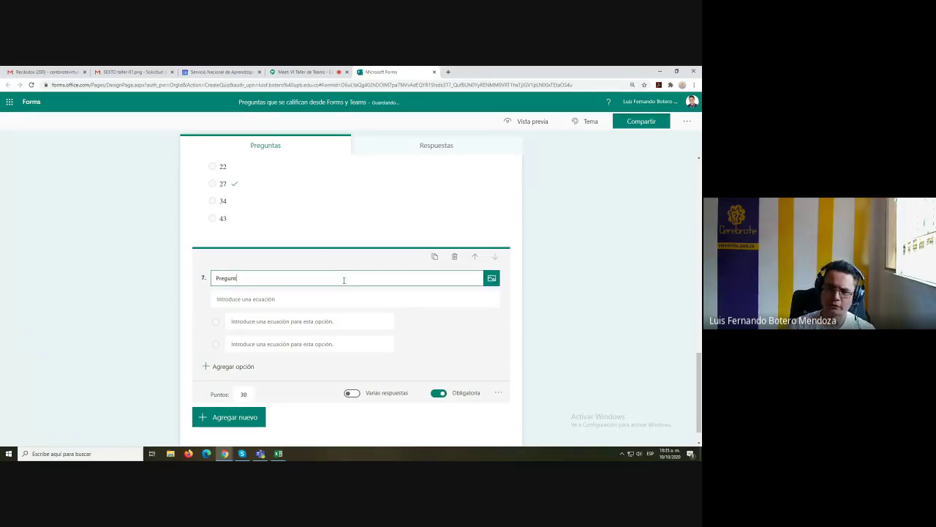
{"action": "key", "text": "BackSpace"}
{"action": "type", "text": "Por favor resuelva"}
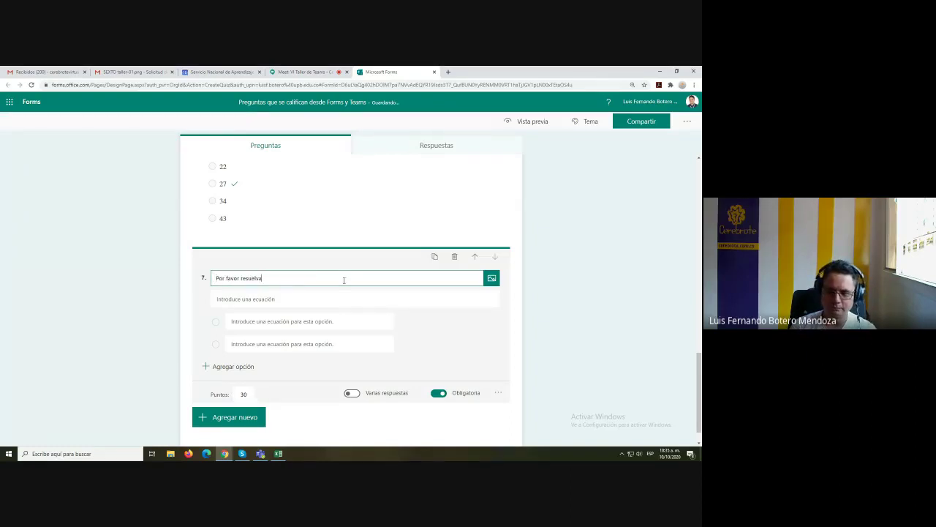
{"action": "left_click", "coordinate": [264, 298]}
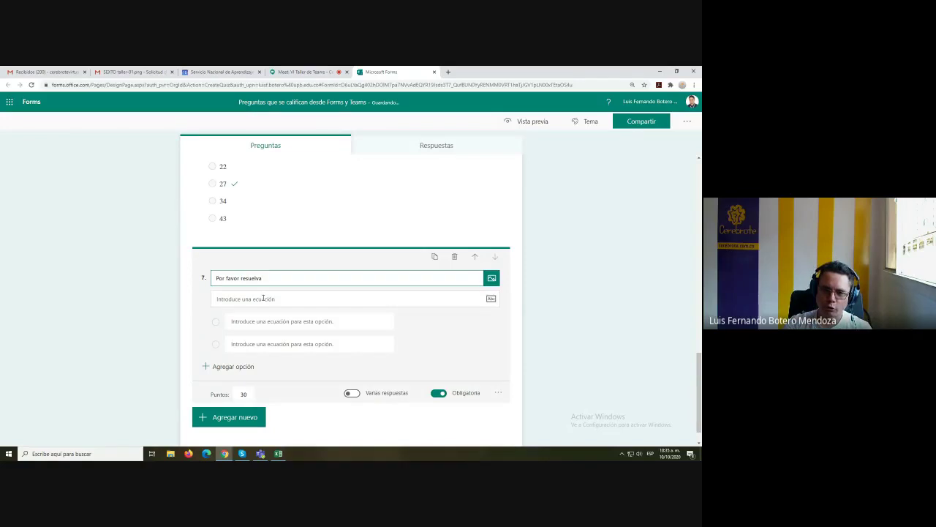
{"action": "left_click", "coordinate": [263, 299]}
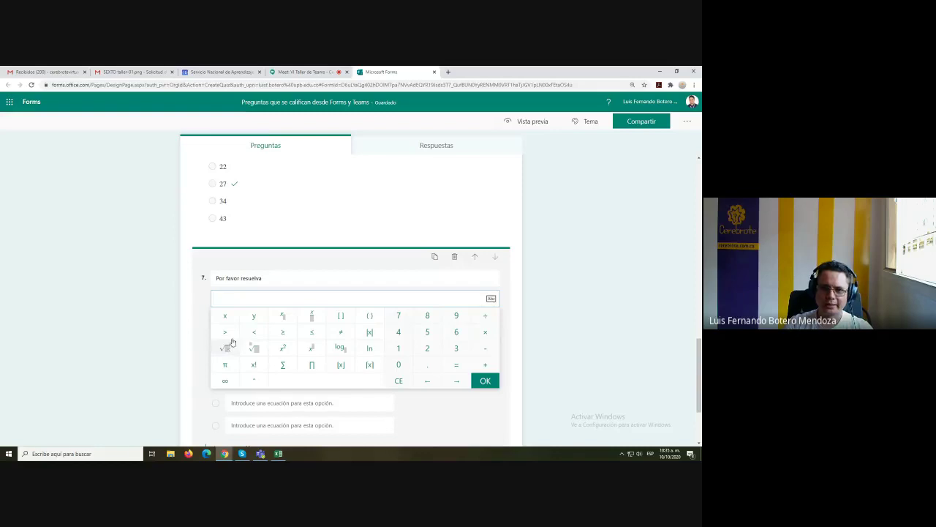
{"action": "left_click", "coordinate": [295, 72]}
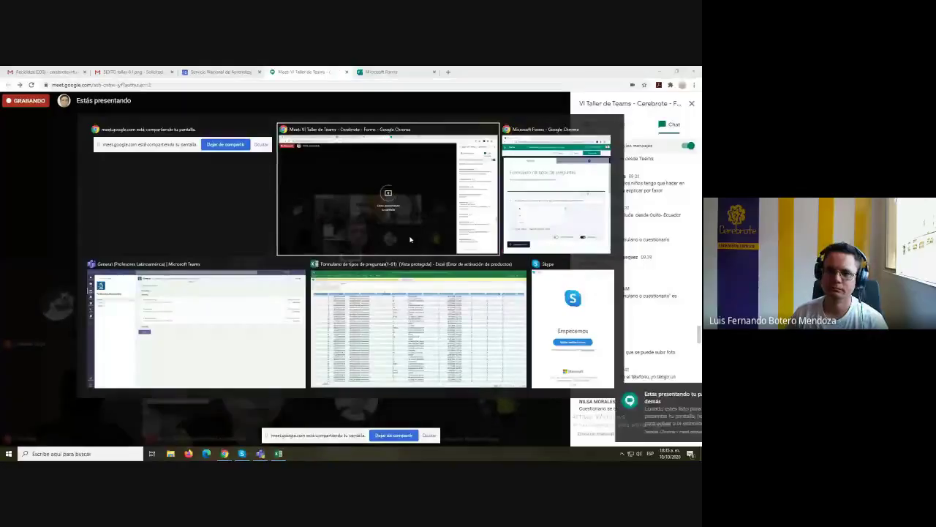
Step: Bring the Meet window forward and return to the Forms quiz editor
{"action": "left_click", "coordinate": [411, 239]}
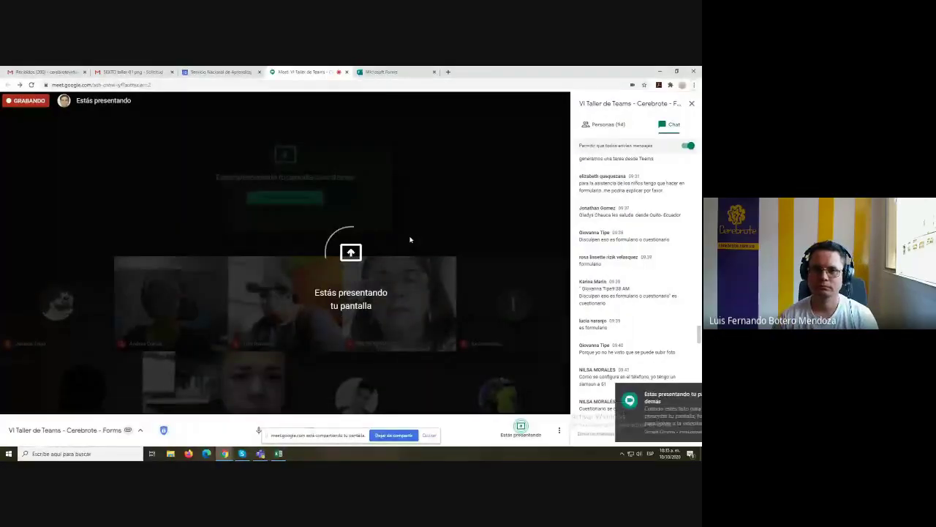
{"action": "left_click", "coordinate": [385, 71]}
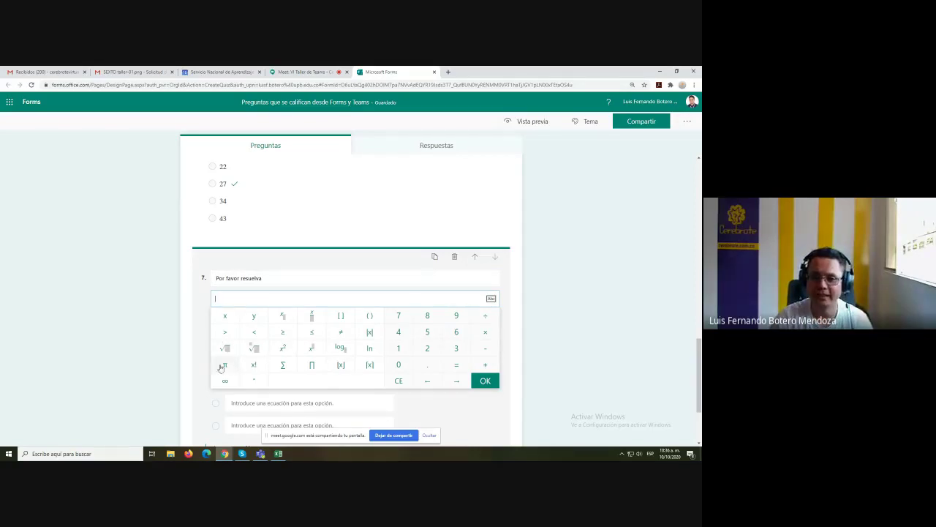
Step: Build and confirm the equation (9 × 5) + (4 ÷ 2) on the keypad
{"action": "left_click", "coordinate": [369, 316]}
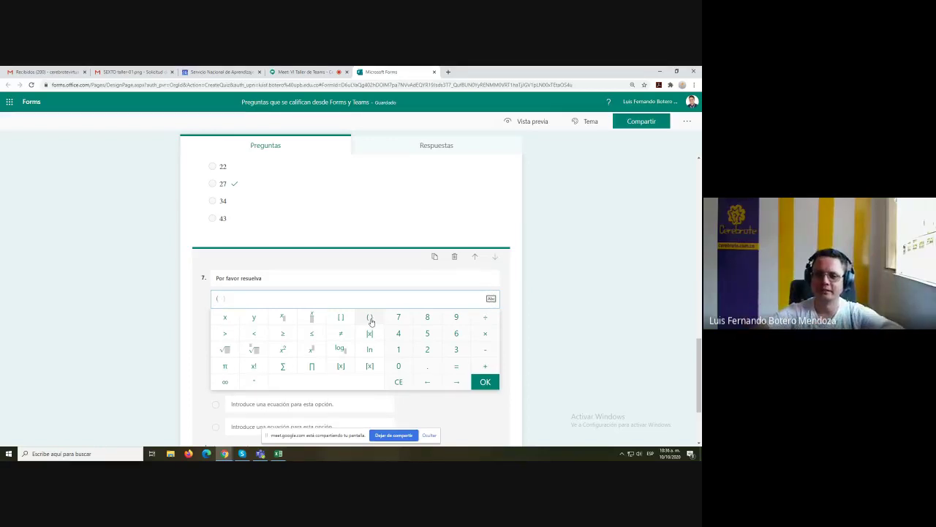
{"action": "left_click", "coordinate": [456, 317]}
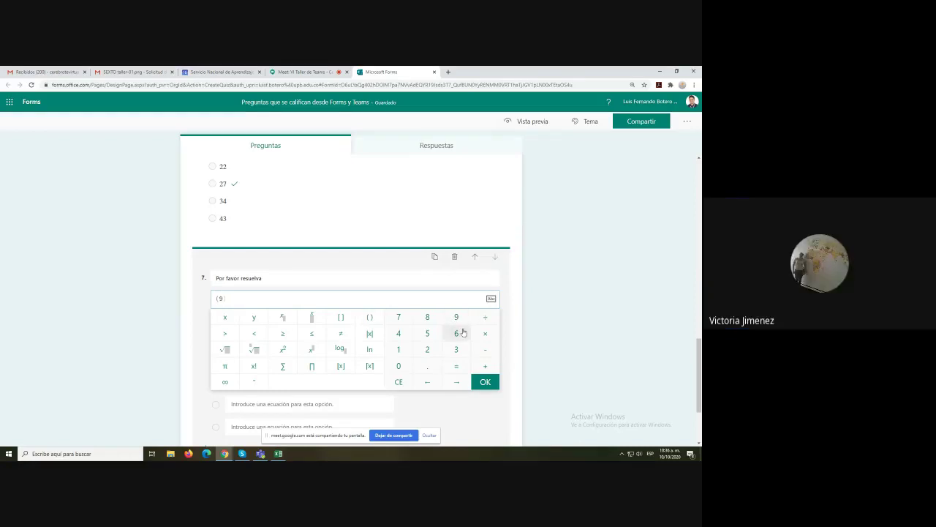
{"action": "left_click", "coordinate": [485, 334]}
{"action": "left_click", "coordinate": [427, 333]}
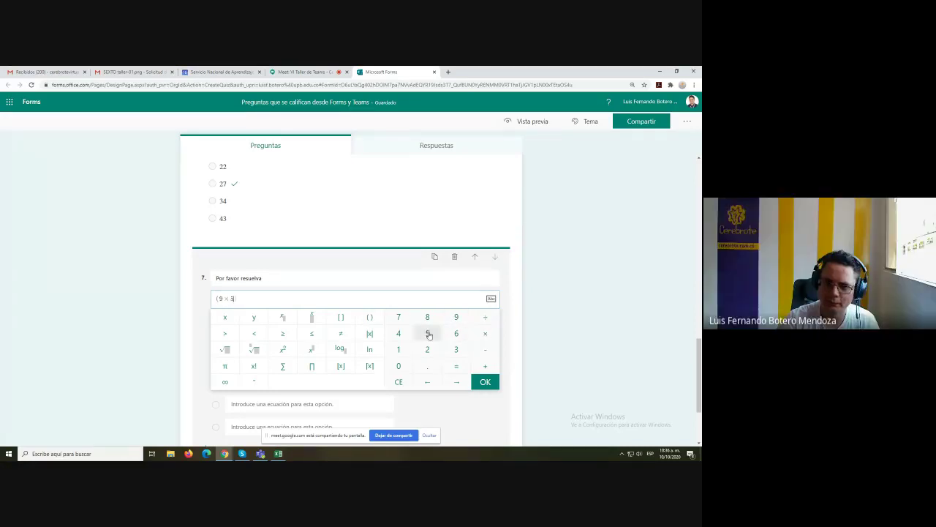
{"action": "left_click", "coordinate": [371, 318]}
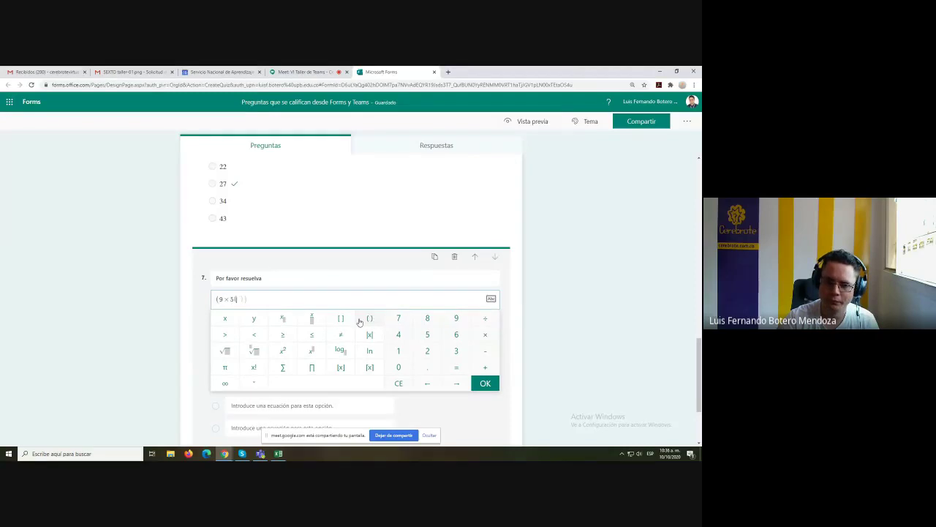
{"action": "key", "text": "BackSpace"}
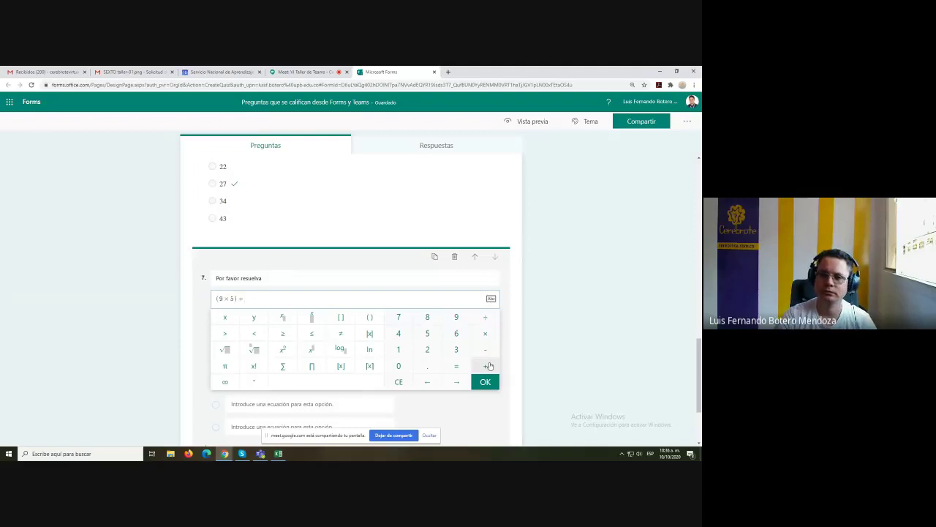
{"action": "left_click", "coordinate": [372, 316]}
{"action": "left_click", "coordinate": [398, 333]}
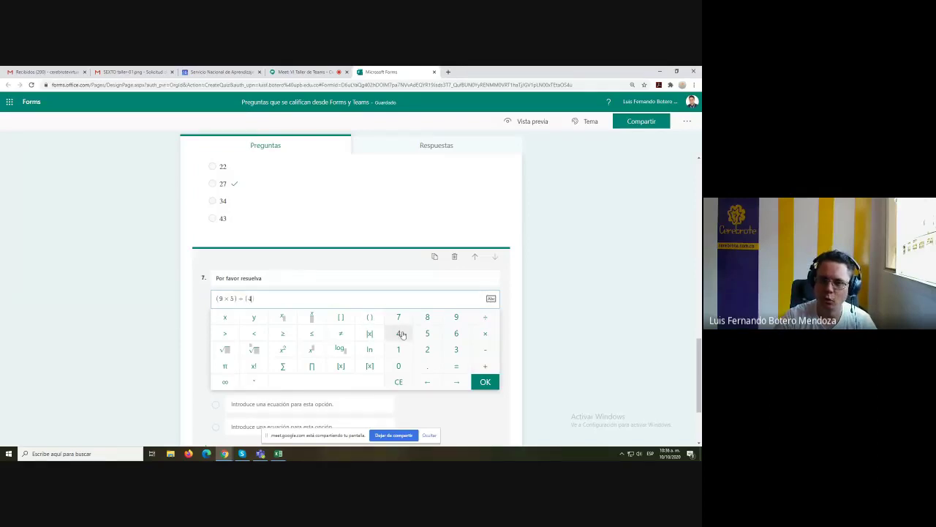
{"action": "left_click", "coordinate": [485, 349]}
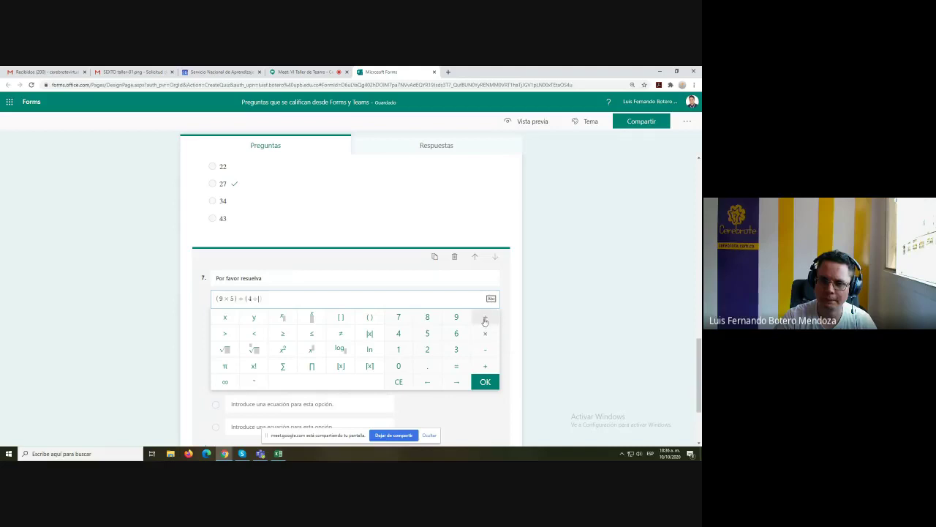
{"action": "left_click", "coordinate": [428, 349]}
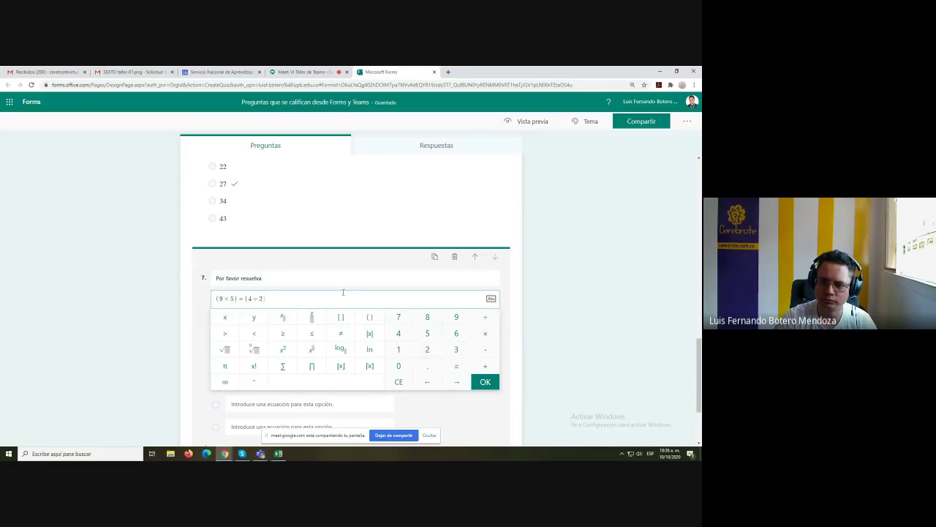
{"action": "left_click", "coordinate": [485, 382]}
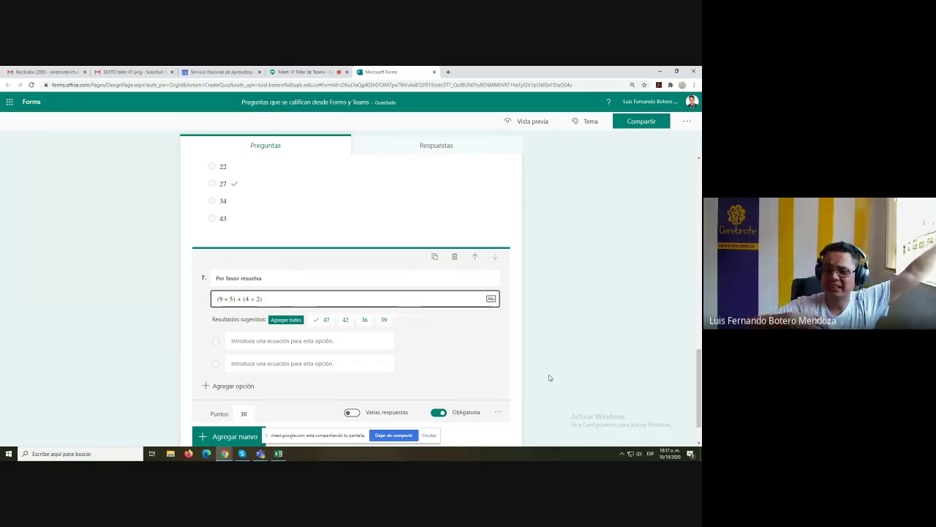
Step: Add 47, 42, 36 and 39 as question 7's options, mark 47 correct, and edit its points
{"action": "left_click", "coordinate": [285, 320]}
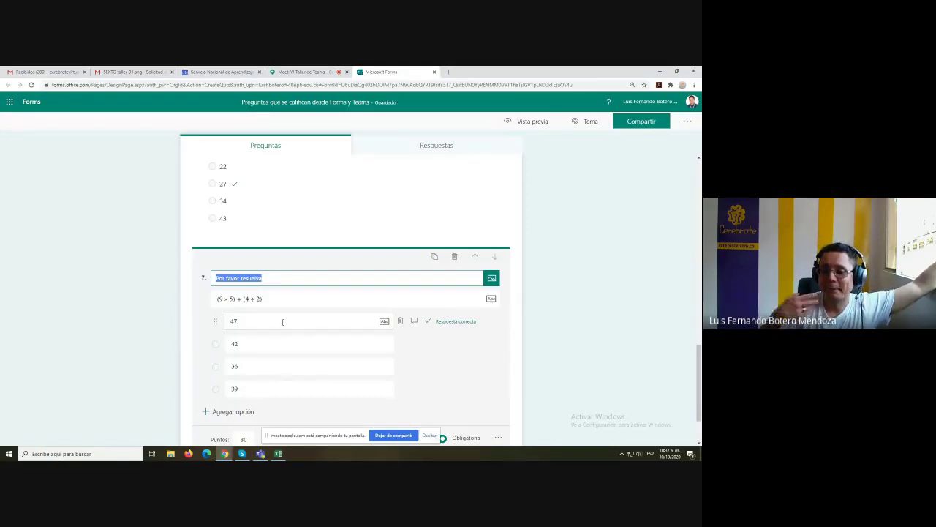
{"action": "left_click", "coordinate": [455, 321]}
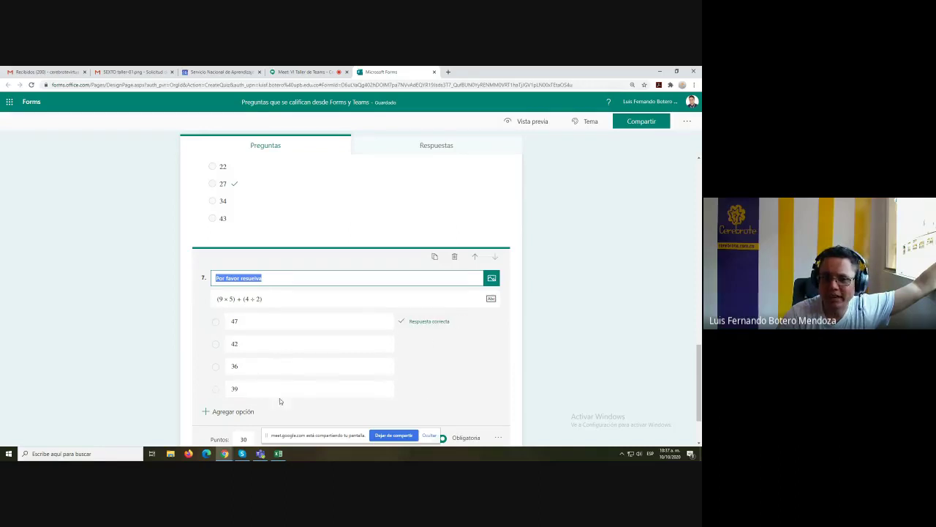
{"action": "scroll", "coordinate": [616, 369], "scroll_direction": "down", "scroll_amount": 1}
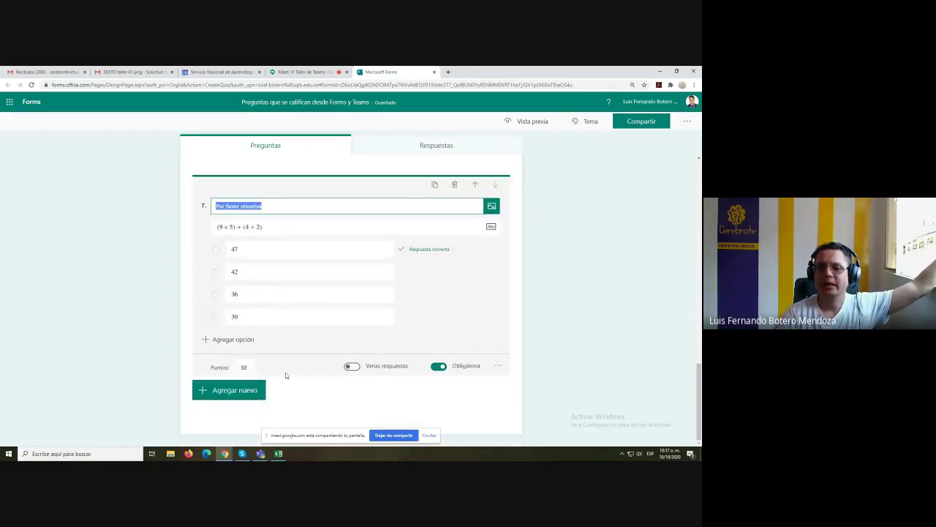
{"action": "left_click", "coordinate": [245, 368]}
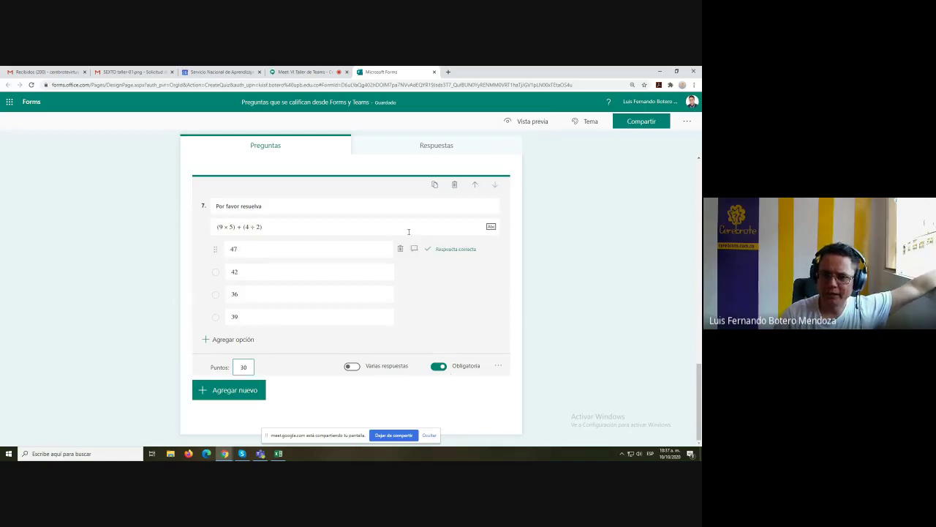
Step: Add the three suggested arithmetic questions, such as 6 × 7 + 1 ÷ 1, after question 7
{"action": "left_click", "coordinate": [243, 390]}
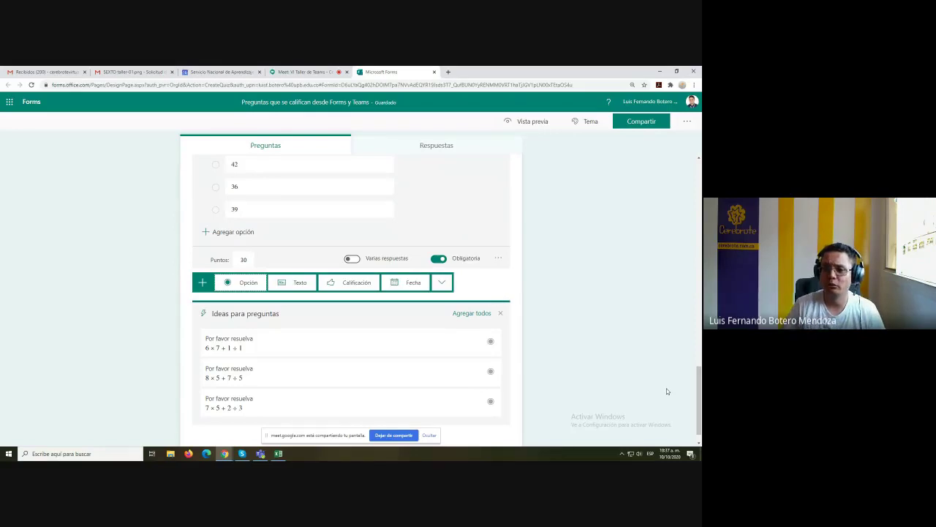
{"action": "left_click", "coordinate": [471, 314]}
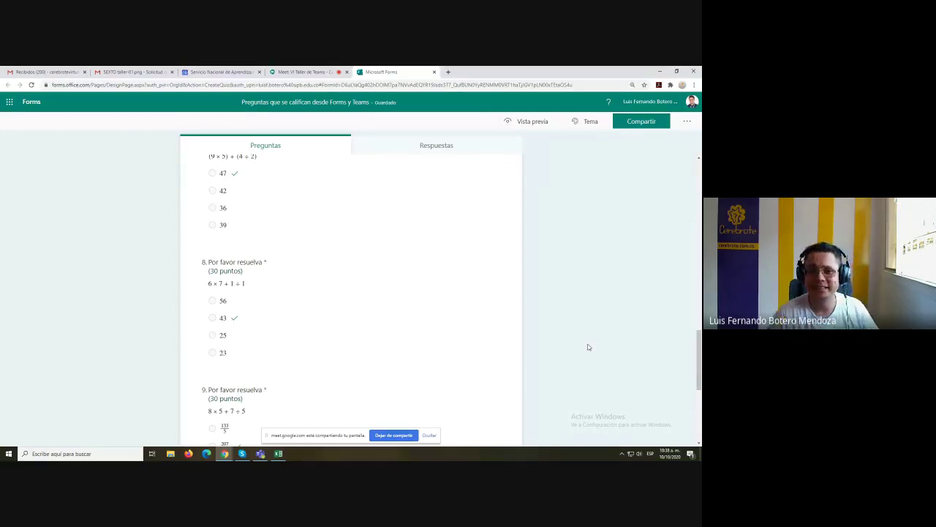
Step: Look over questions 6–10, then open question 9 (8 × 5 + 7 ÷ 5) for editing
{"action": "scroll", "coordinate": [582, 343], "scroll_direction": "up", "scroll_amount": 2}
{"action": "scroll", "coordinate": [414, 322], "scroll_direction": "up", "scroll_amount": 4}
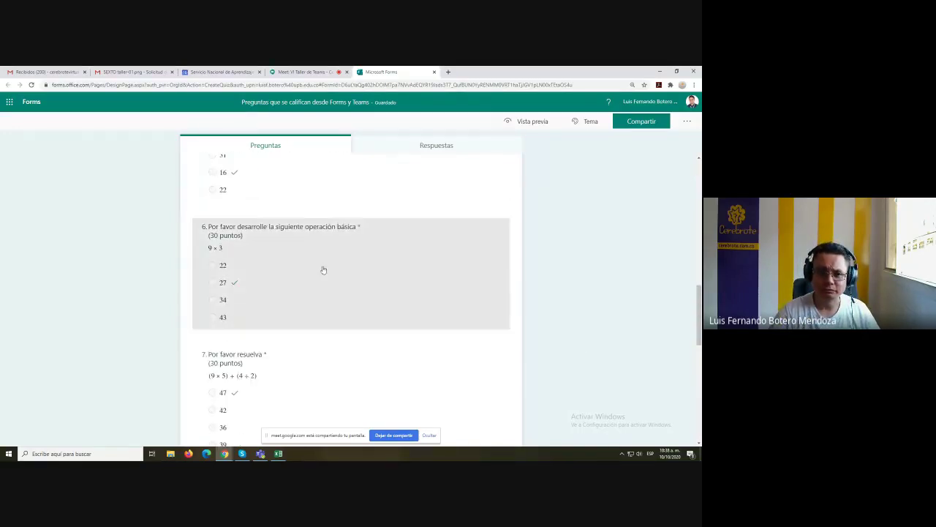
{"action": "scroll", "coordinate": [362, 314], "scroll_direction": "down", "scroll_amount": 1}
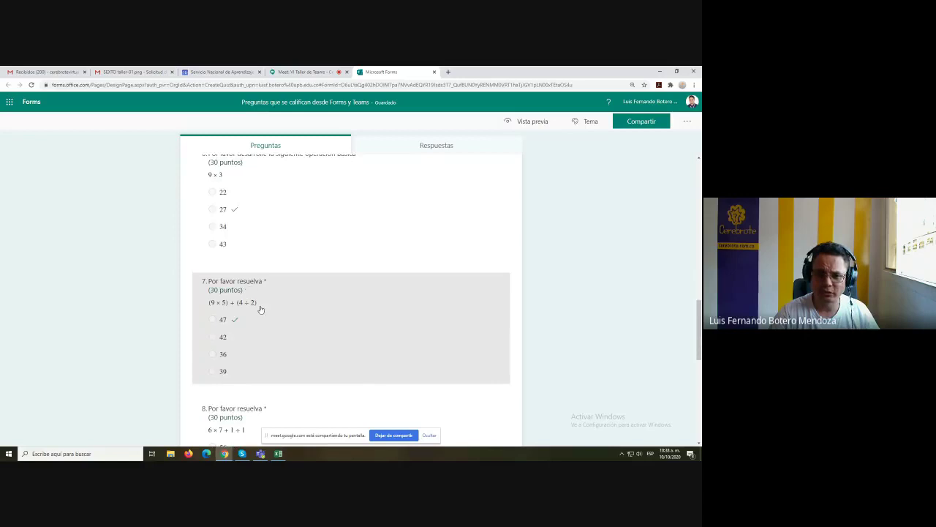
{"action": "scroll", "coordinate": [261, 312], "scroll_direction": "down", "scroll_amount": 3}
{"action": "scroll", "coordinate": [317, 330], "scroll_direction": "down", "scroll_amount": 1}
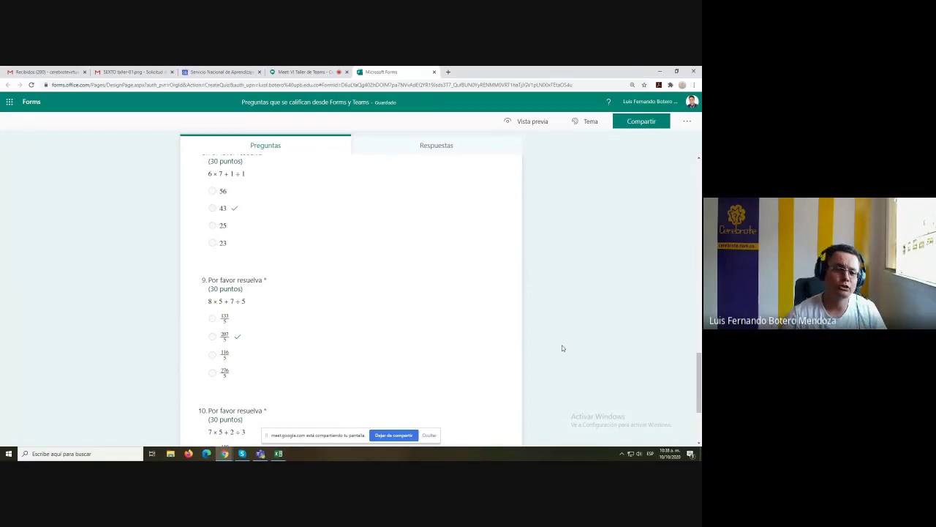
{"action": "scroll", "coordinate": [320, 297], "scroll_direction": "down", "scroll_amount": 2}
{"action": "scroll", "coordinate": [319, 297], "scroll_direction": "up", "scroll_amount": 3}
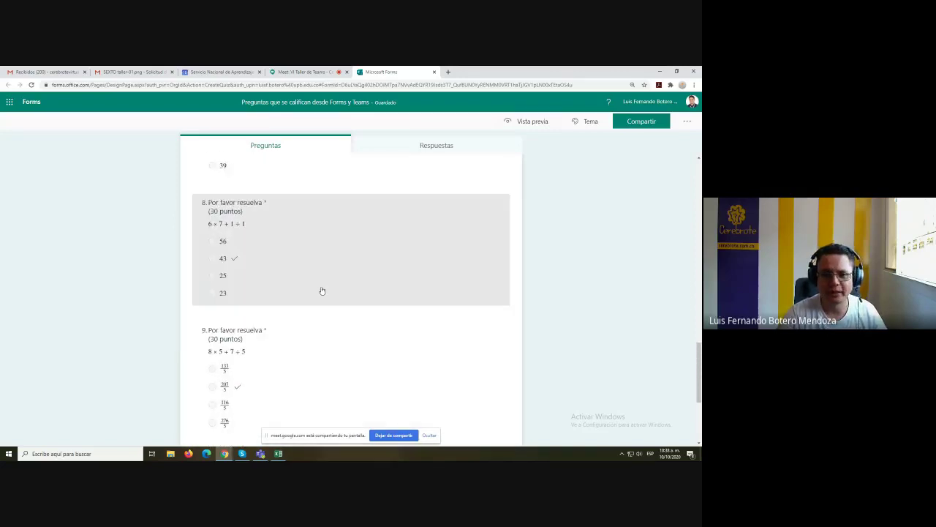
{"action": "scroll", "coordinate": [319, 293], "scroll_direction": "down", "scroll_amount": 1}
{"action": "left_click", "coordinate": [268, 315]}
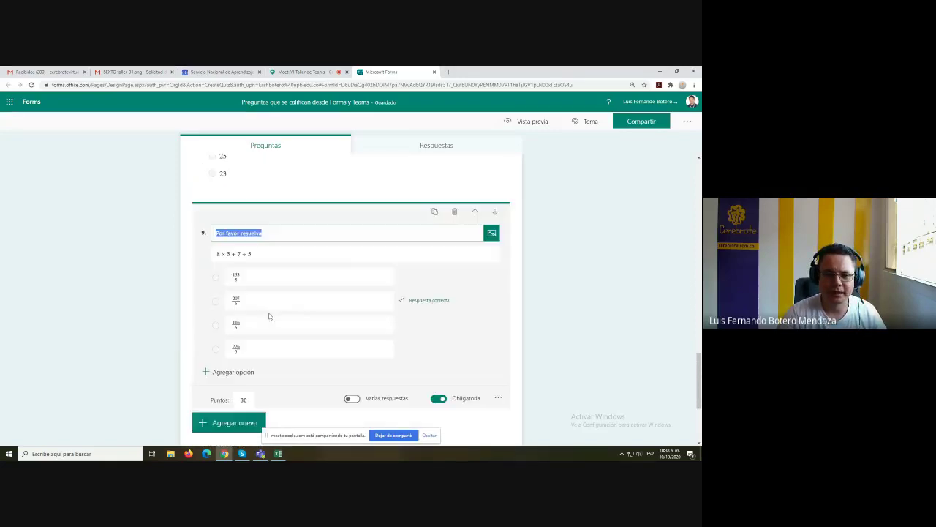
Step: Clear question 9's 8 × 5 + 7 ÷ 5 expression and replace it with a square-root expression
{"action": "left_click", "coordinate": [252, 255]}
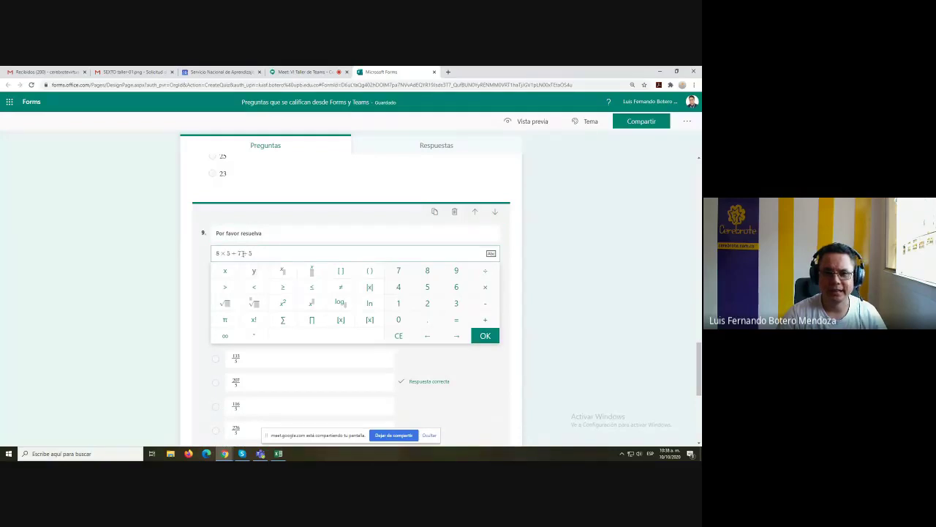
{"action": "left_click", "coordinate": [370, 271]}
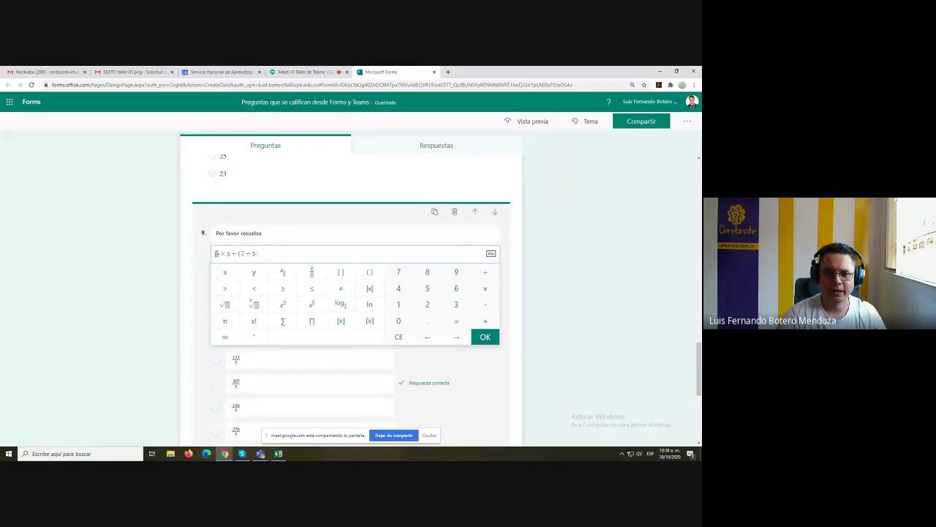
{"action": "left_click", "coordinate": [369, 271]}
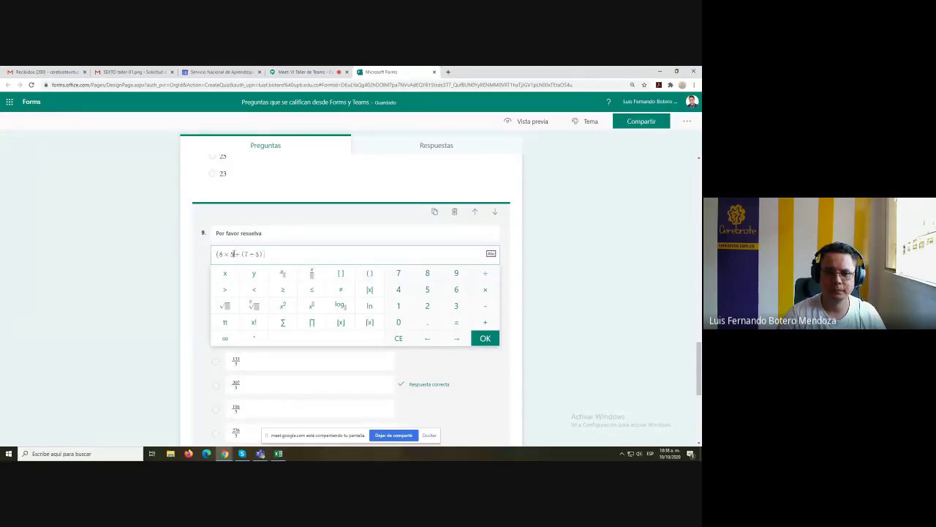
{"action": "left_click", "coordinate": [370, 273]}
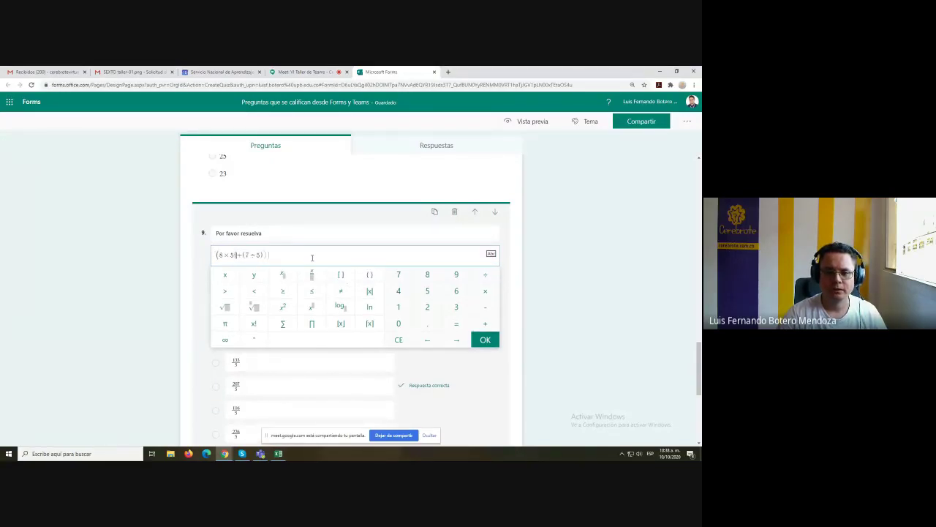
{"action": "key", "text": "ctrl+a"}
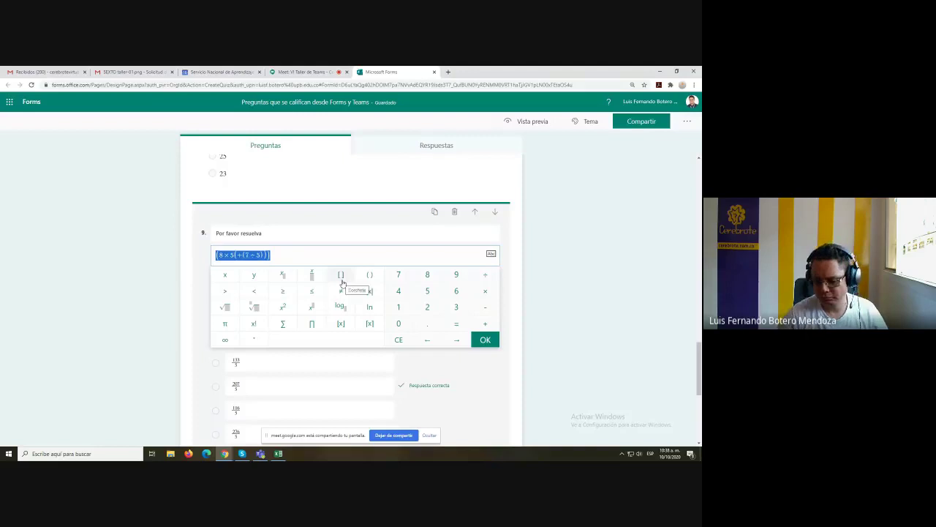
{"action": "key", "text": "BackSpace"}
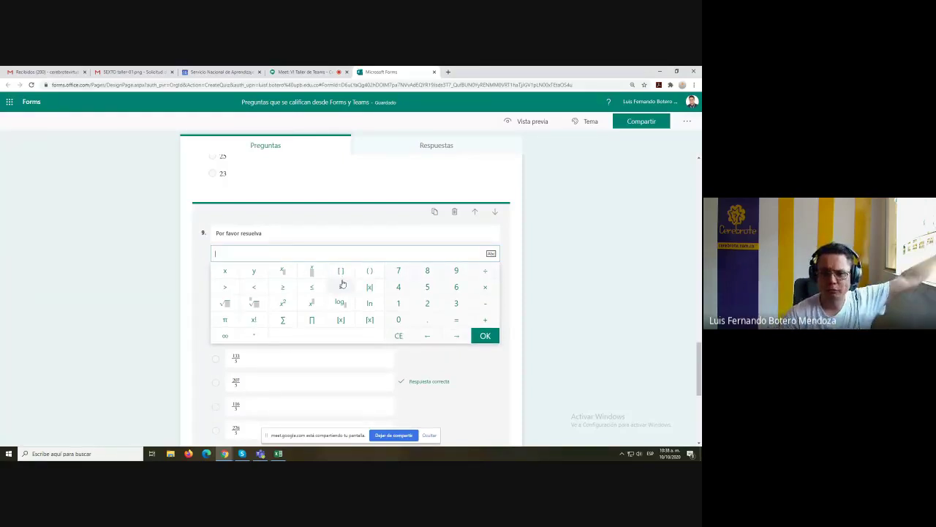
{"action": "left_click", "coordinate": [225, 303]}
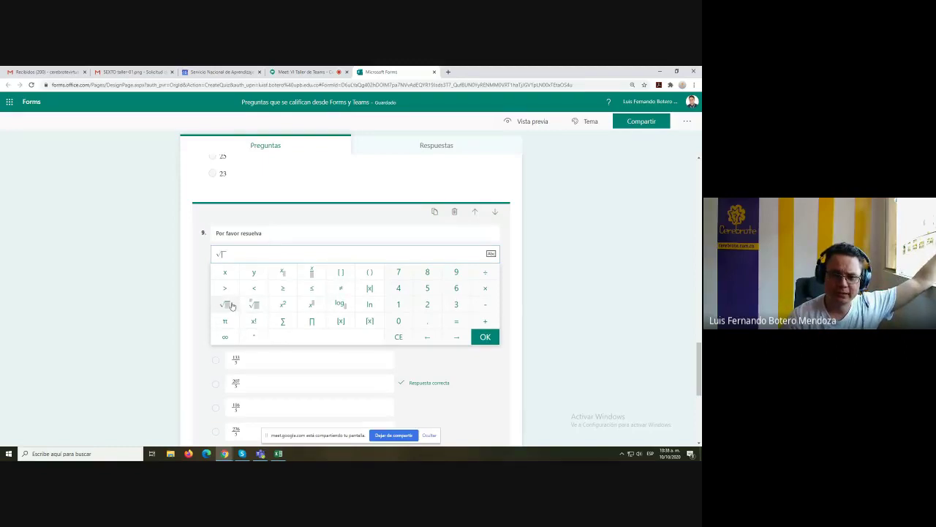
{"action": "type", "text": "3"}
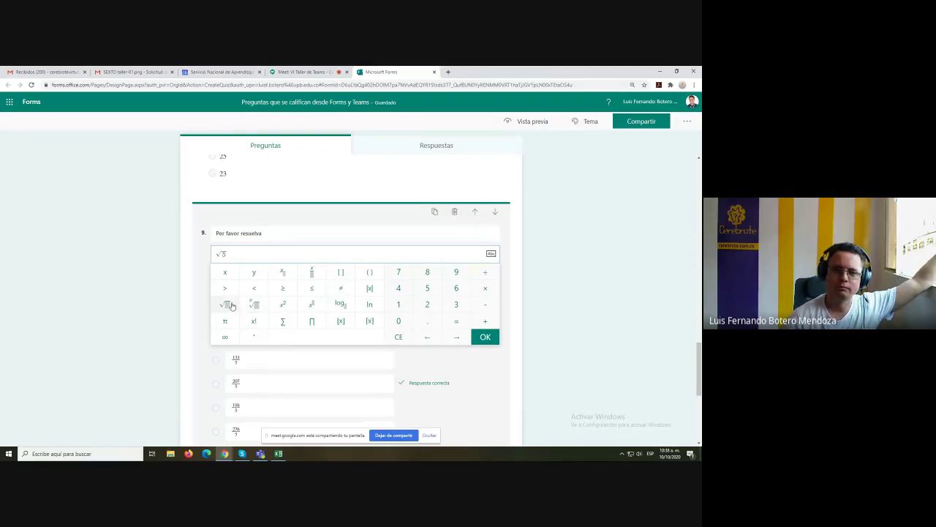
{"action": "left_click", "coordinate": [496, 342]}
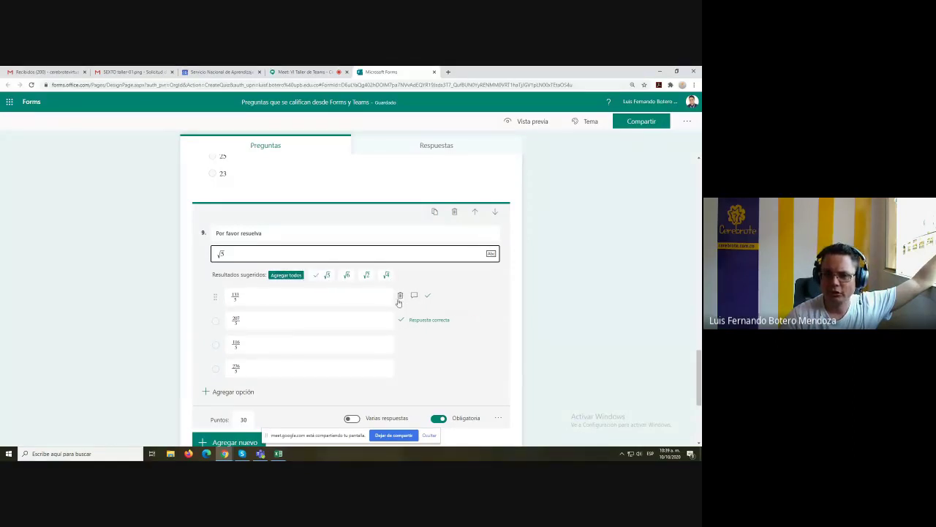
Step: Delete the old options 131/5, 207/5, 116/5 and 276/5, then add a blank answer option
{"action": "left_click", "coordinate": [401, 295]}
{"action": "left_click", "coordinate": [400, 295]}
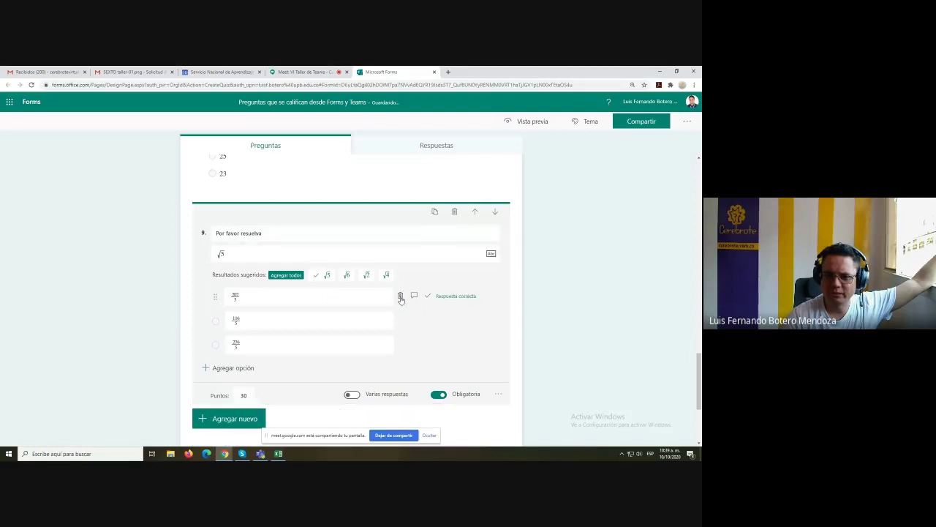
{"action": "left_click", "coordinate": [400, 296]}
{"action": "left_click", "coordinate": [400, 296]}
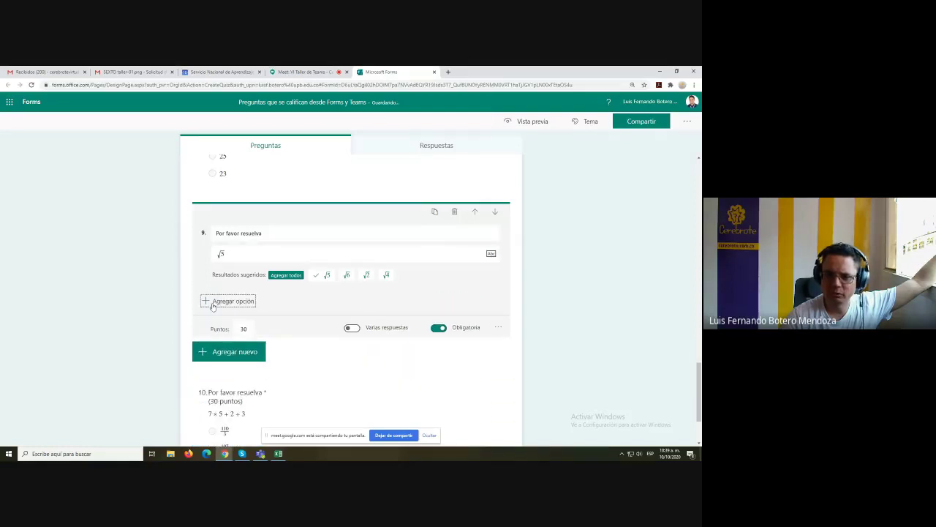
{"action": "left_click", "coordinate": [236, 306]}
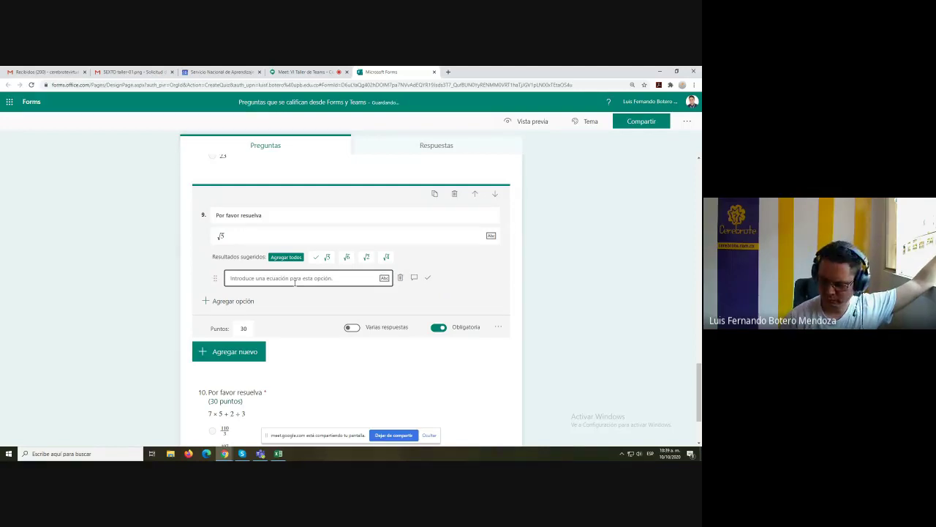
{"action": "left_click", "coordinate": [285, 284]}
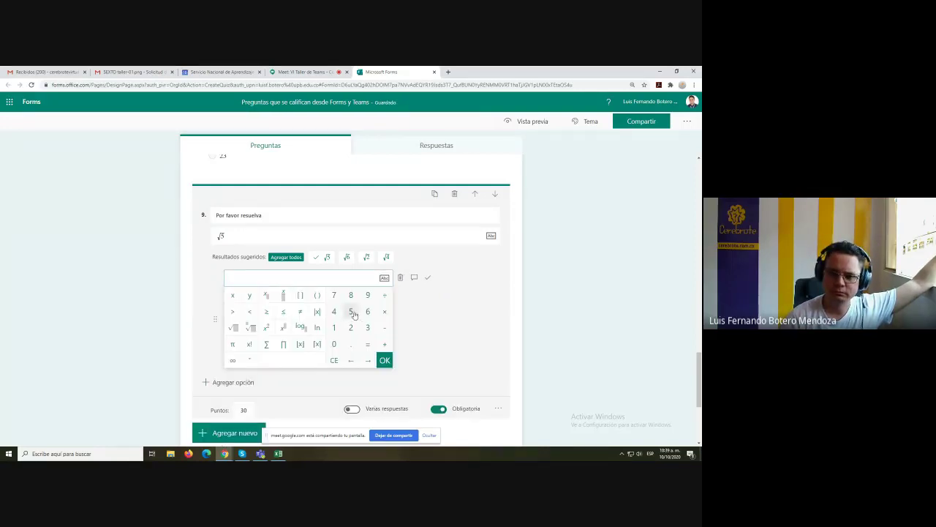
Step: Enter 5 and x² as question 9's first two answer options
{"action": "left_click", "coordinate": [354, 313]}
{"action": "left_click", "coordinate": [449, 303]}
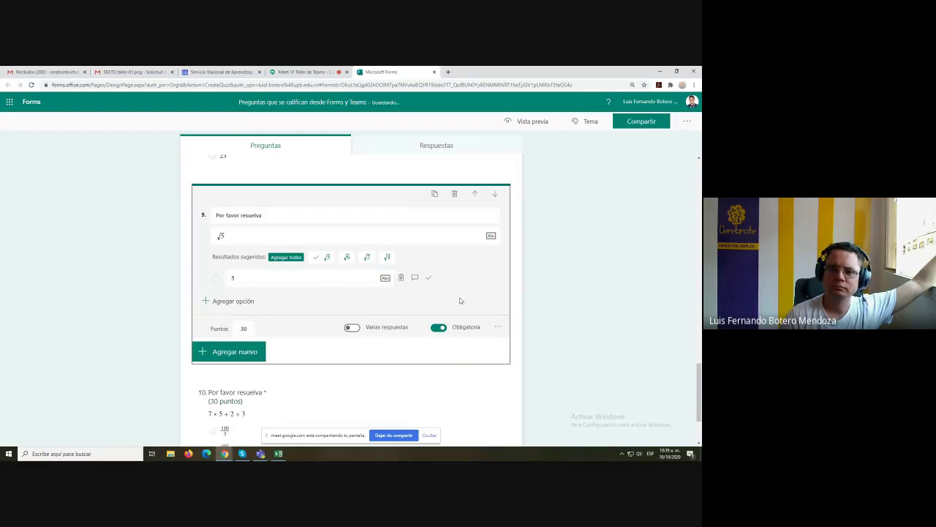
{"action": "left_click", "coordinate": [228, 301]}
{"action": "left_click", "coordinate": [301, 279]}
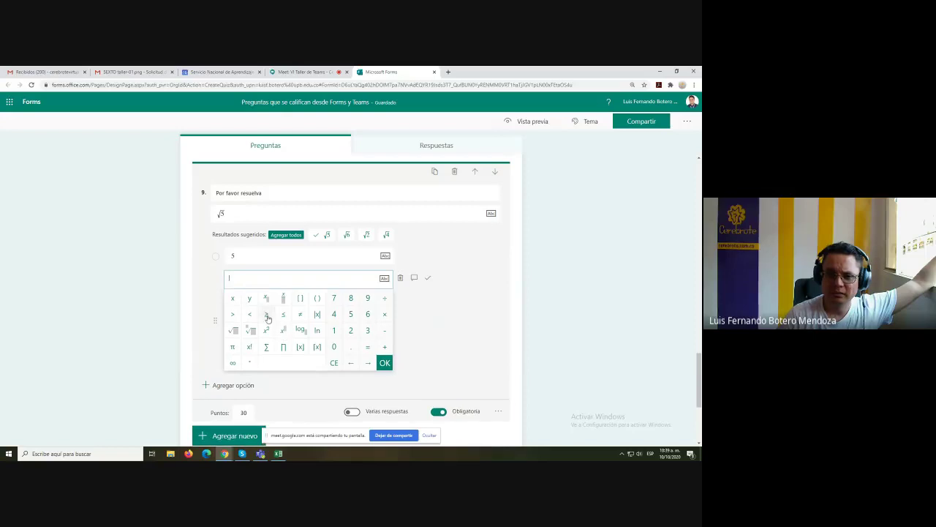
{"action": "left_click", "coordinate": [268, 317]}
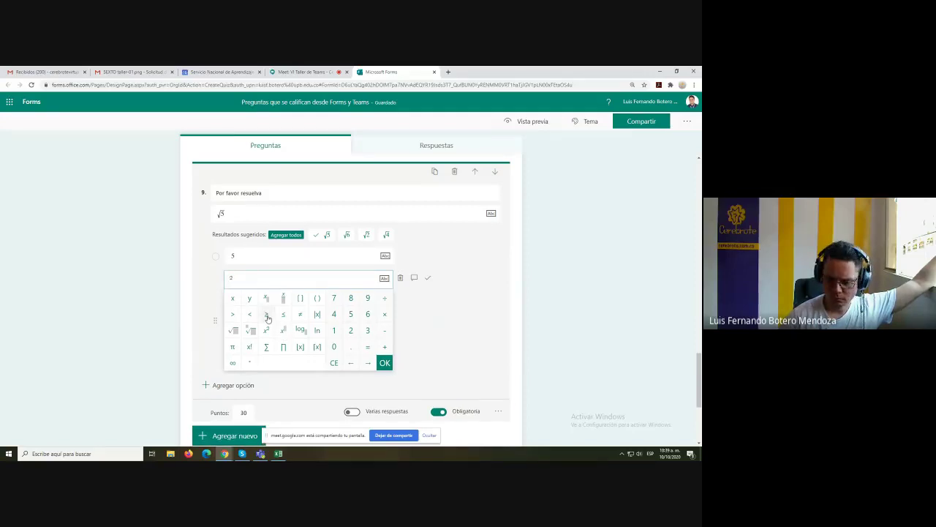
{"action": "left_click", "coordinate": [268, 317]}
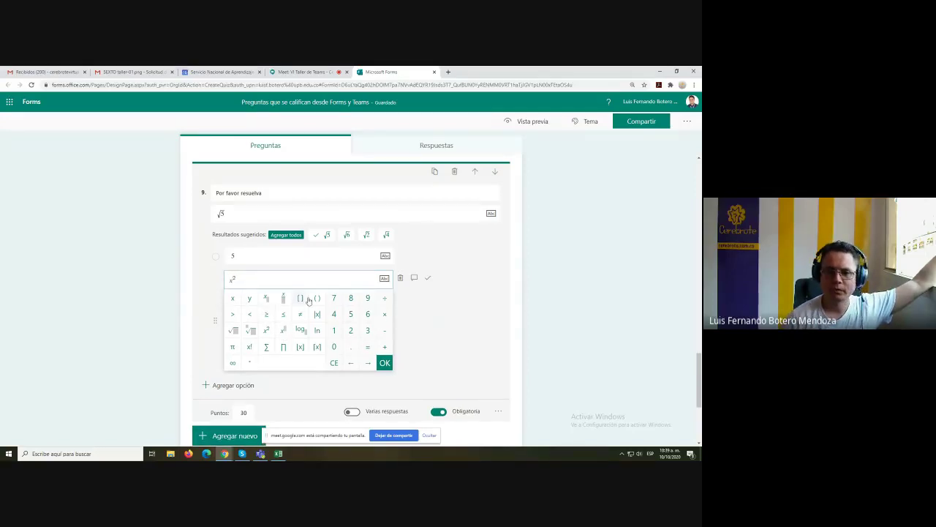
{"action": "left_click", "coordinate": [396, 361]}
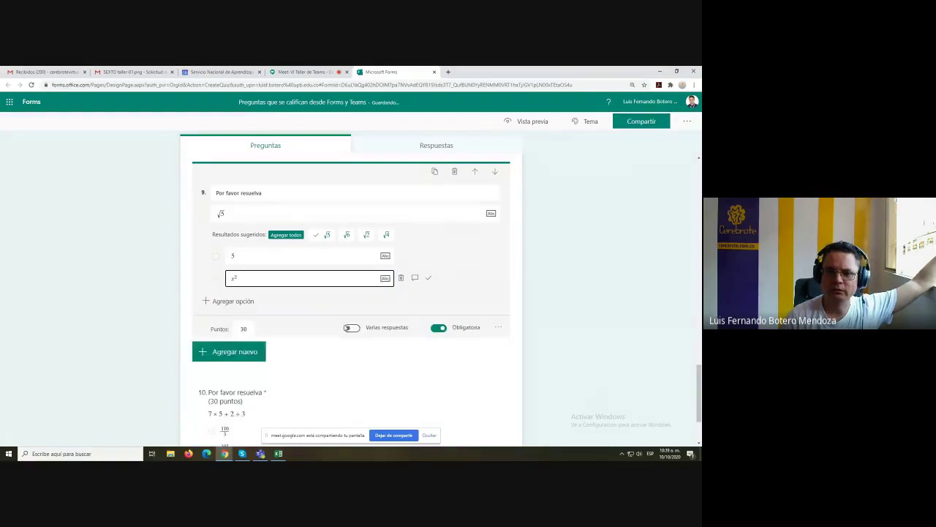
Step: Add 3 and √4 as question 9's third and fourth answer options
{"action": "left_click", "coordinate": [237, 300]}
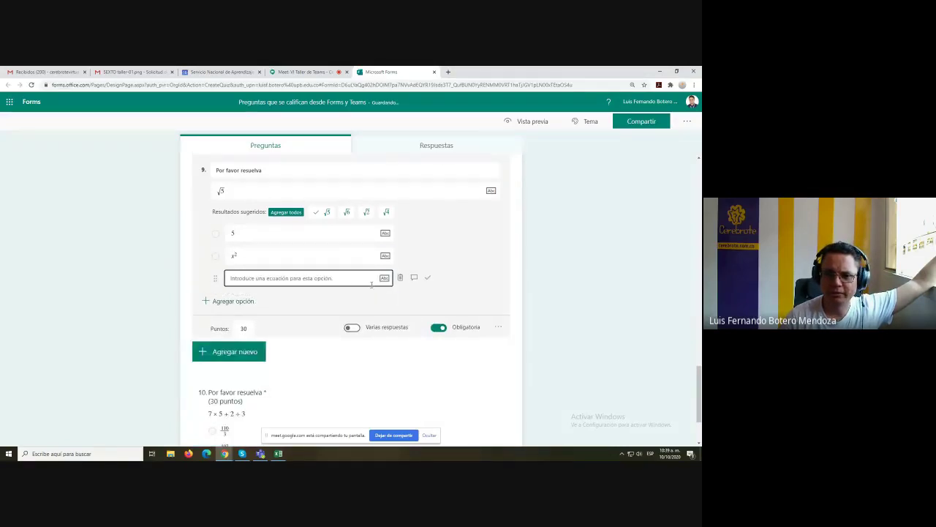
{"action": "left_click", "coordinate": [372, 283]}
{"action": "left_click", "coordinate": [365, 333]}
{"action": "left_click", "coordinate": [385, 357]}
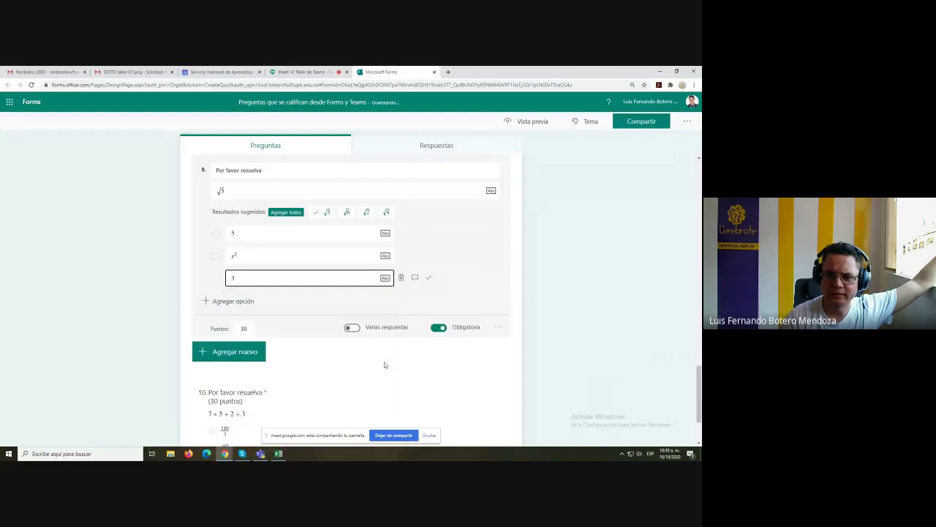
{"action": "left_click", "coordinate": [242, 301]}
{"action": "left_click", "coordinate": [256, 278]}
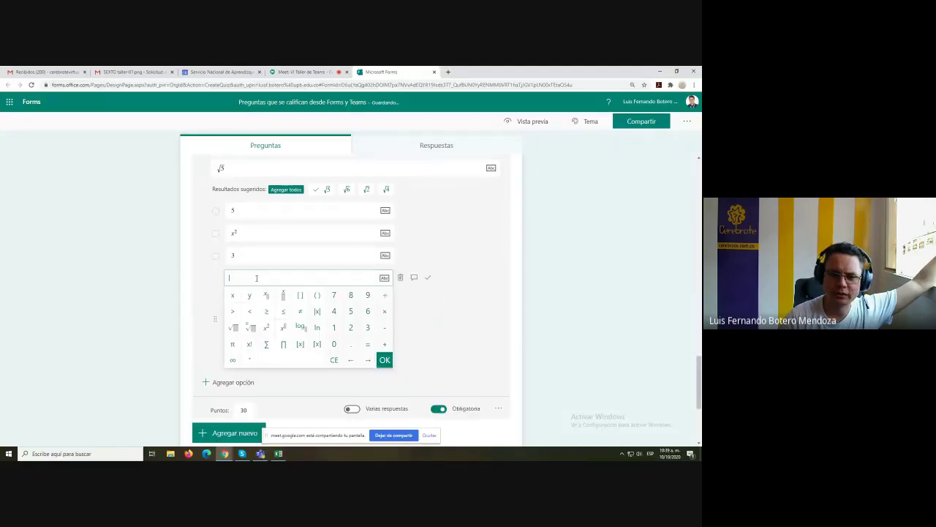
{"action": "left_click", "coordinate": [233, 328]}
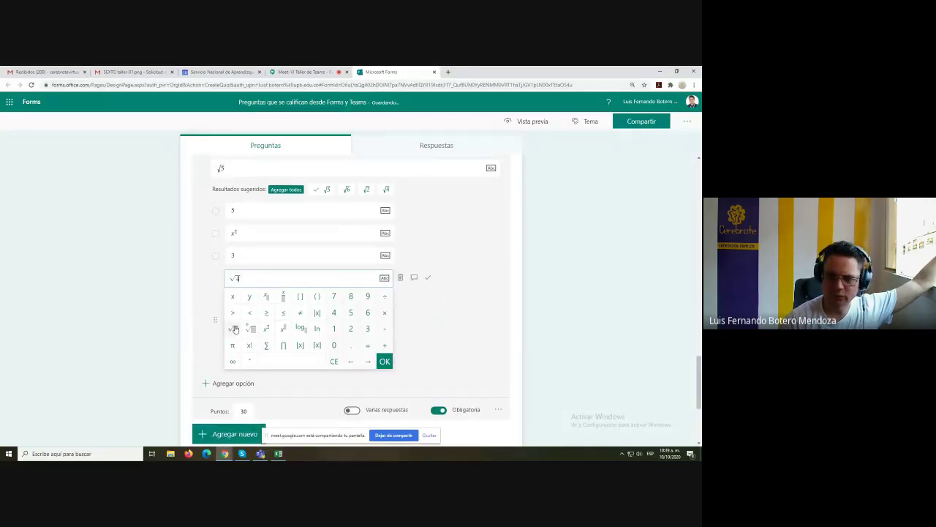
{"action": "left_click", "coordinate": [482, 311]}
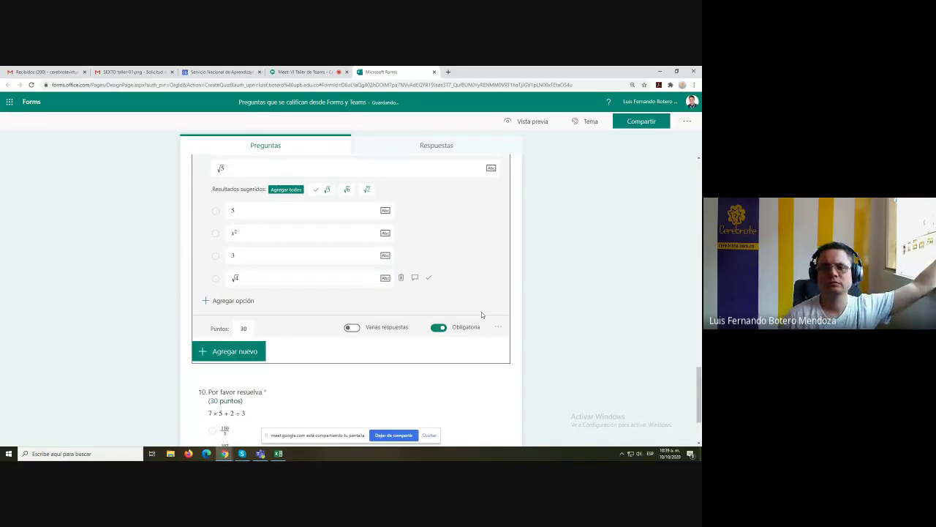
{"action": "scroll", "coordinate": [481, 311], "scroll_direction": "up", "scroll_amount": 1}
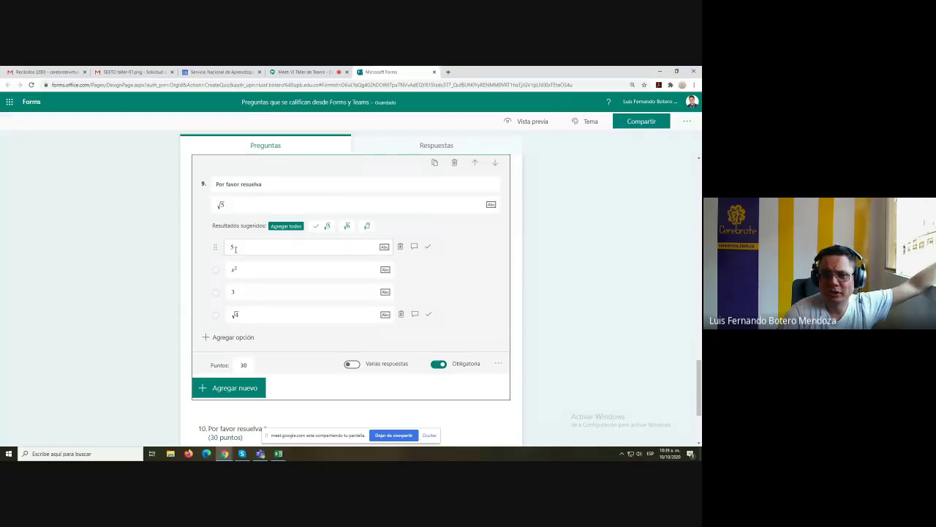
Step: Rewrite question 9's first answer option from 5 to √5 with the math keypad
{"action": "left_click", "coordinate": [235, 248]}
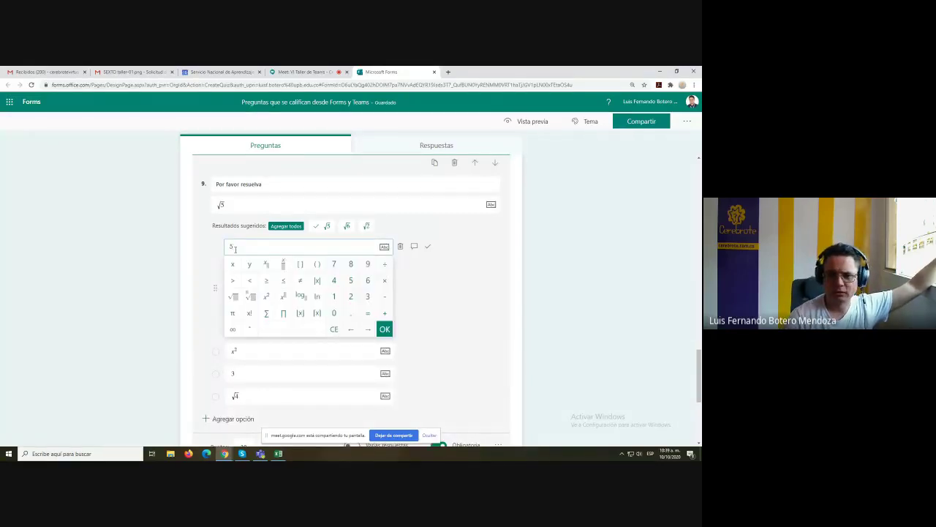
{"action": "key", "text": "BackSpace"}
{"action": "left_click", "coordinate": [232, 297]}
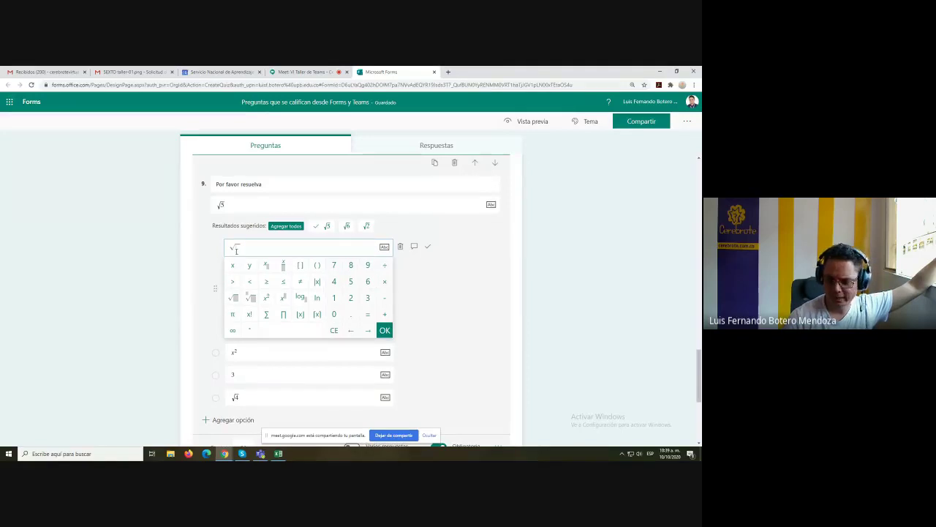
{"action": "type", "text": "5"}
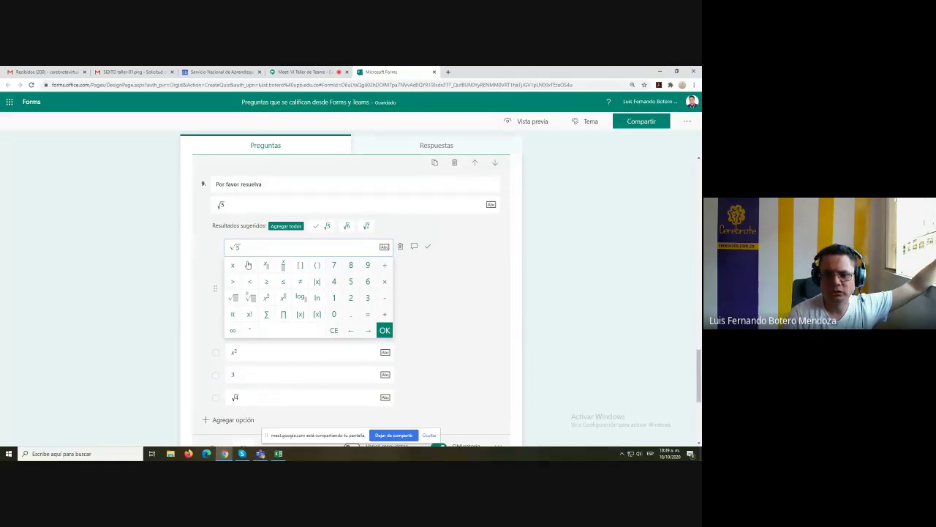
{"action": "left_click", "coordinate": [141, 326]}
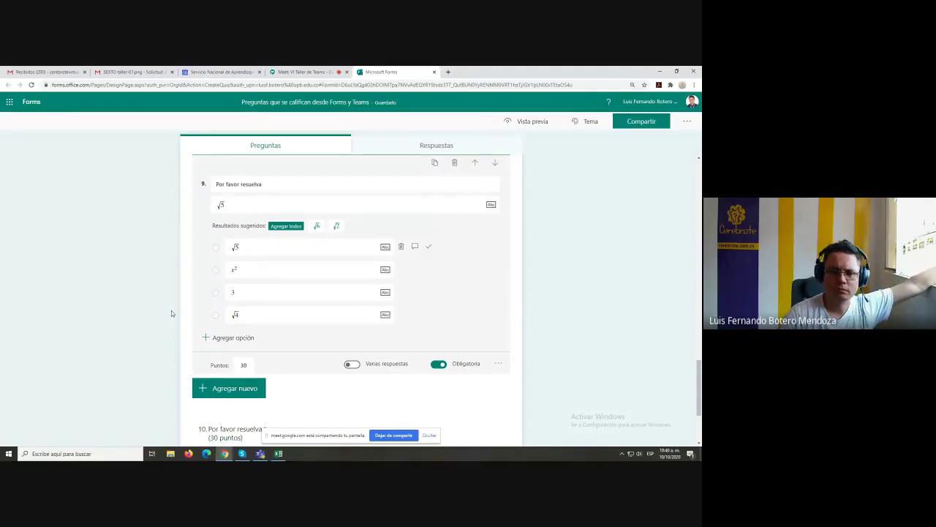
Step: Calculate √5 in Windows Calculator, then close it and reopen question 9's √5 expression
{"action": "key", "text": "super"}
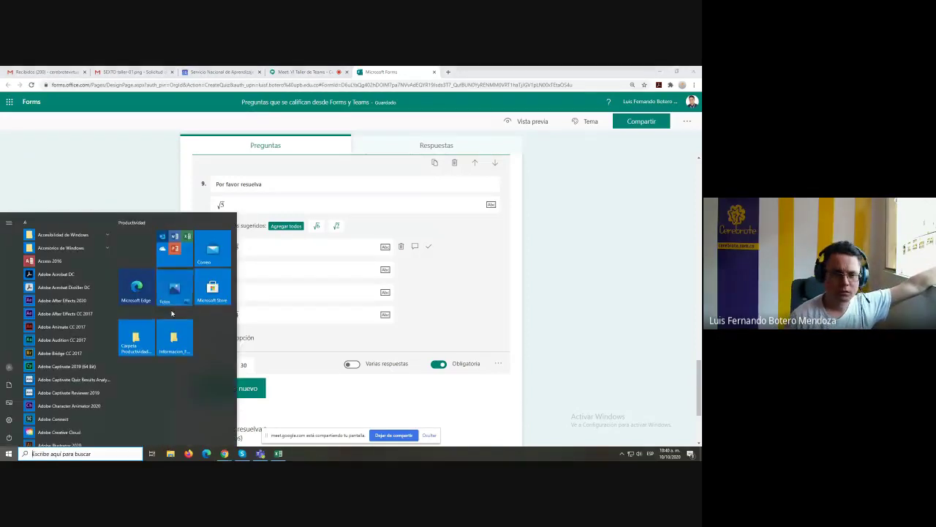
{"action": "type", "text": "cal"}
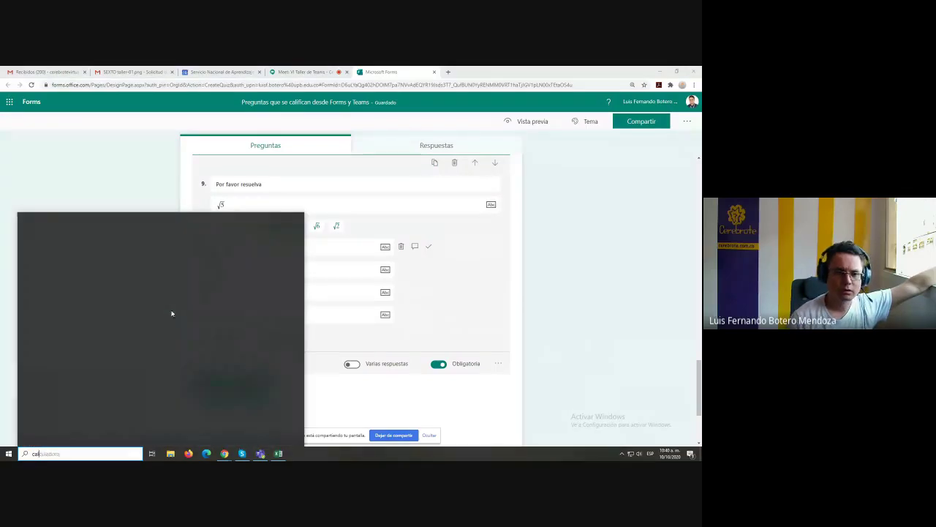
{"action": "left_click", "coordinate": [172, 310]}
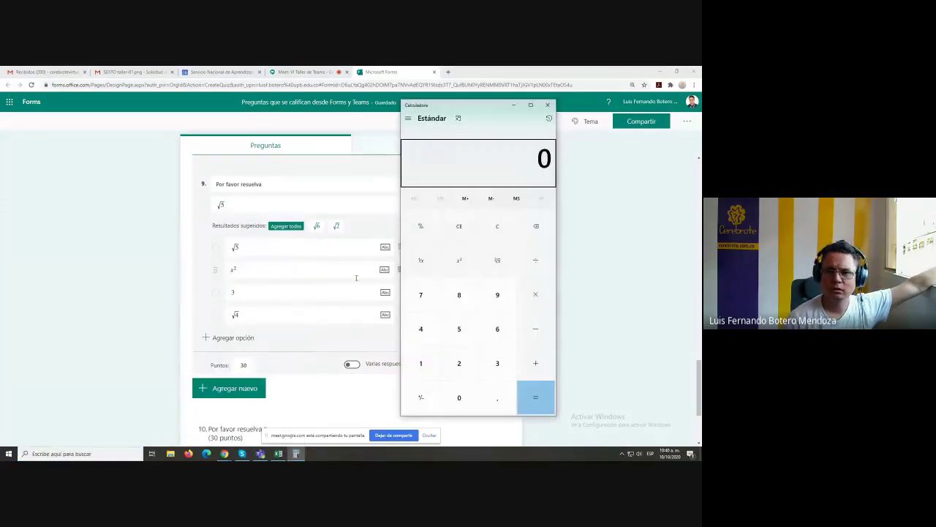
{"action": "left_click", "coordinate": [504, 267]}
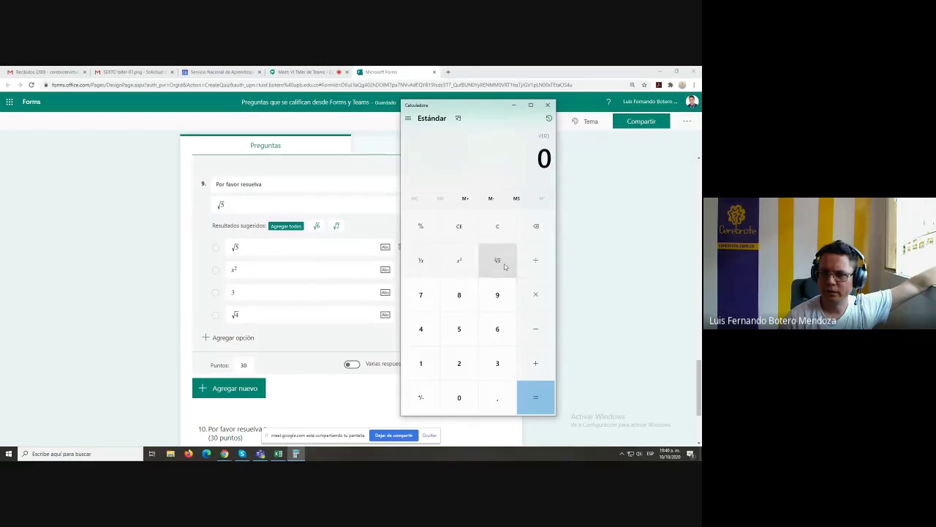
{"action": "key", "text": "5"}
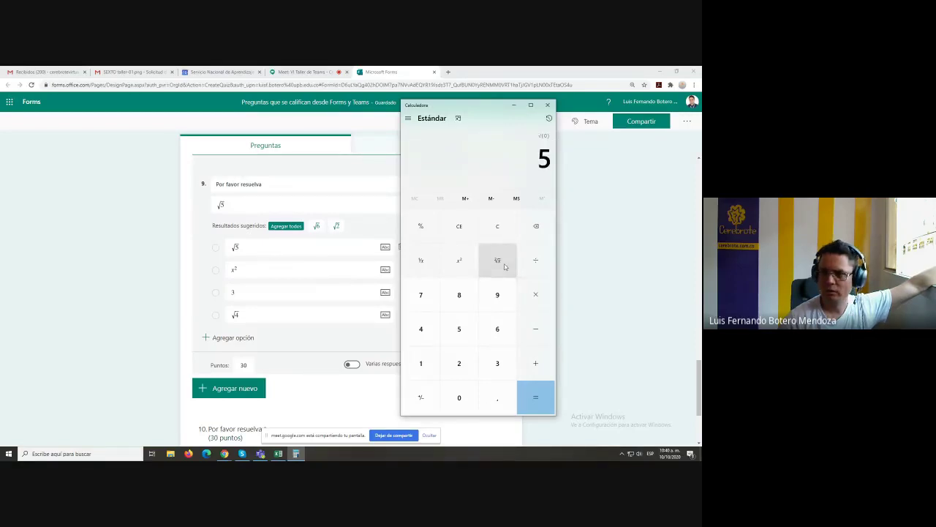
{"action": "left_click", "coordinate": [543, 399]}
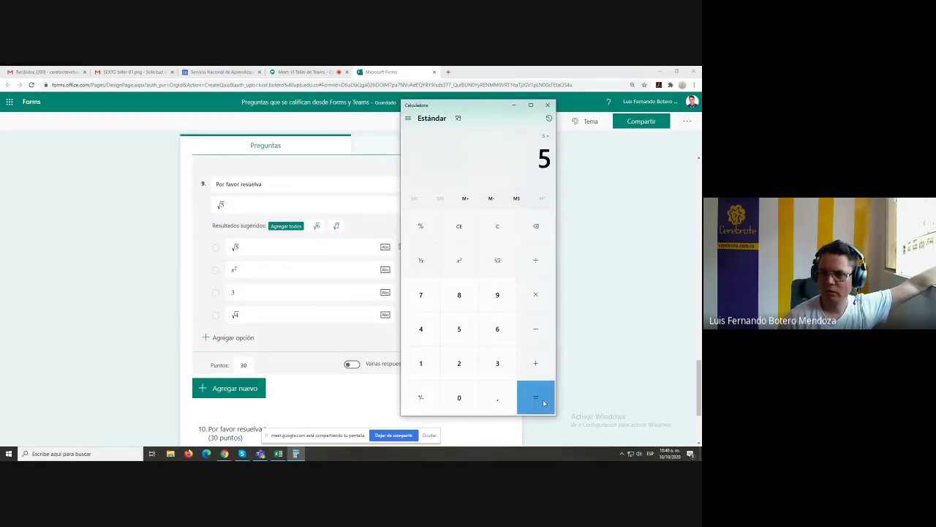
{"action": "left_click", "coordinate": [547, 104]}
{"action": "left_click", "coordinate": [238, 208]}
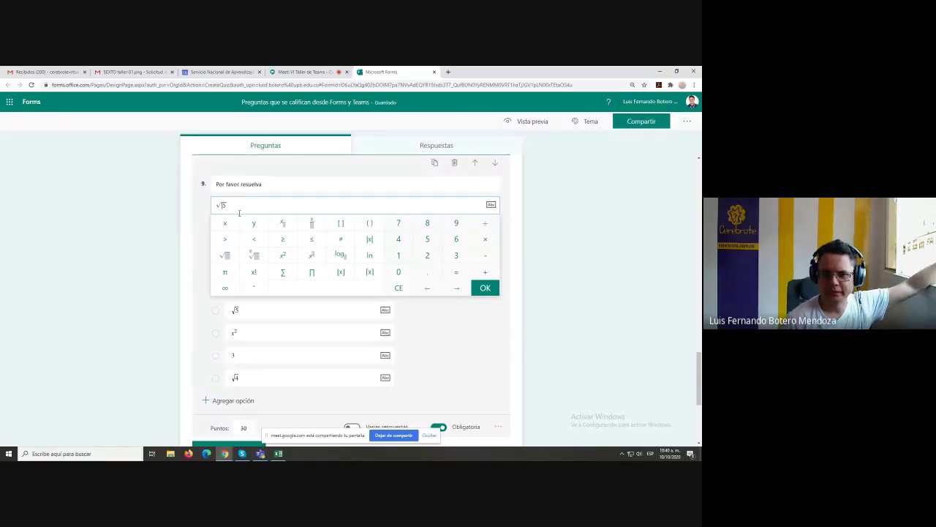
Step: Change question 9's first answer option from √5 to 2.23
{"action": "left_click", "coordinate": [133, 244]}
{"action": "left_click", "coordinate": [255, 246]}
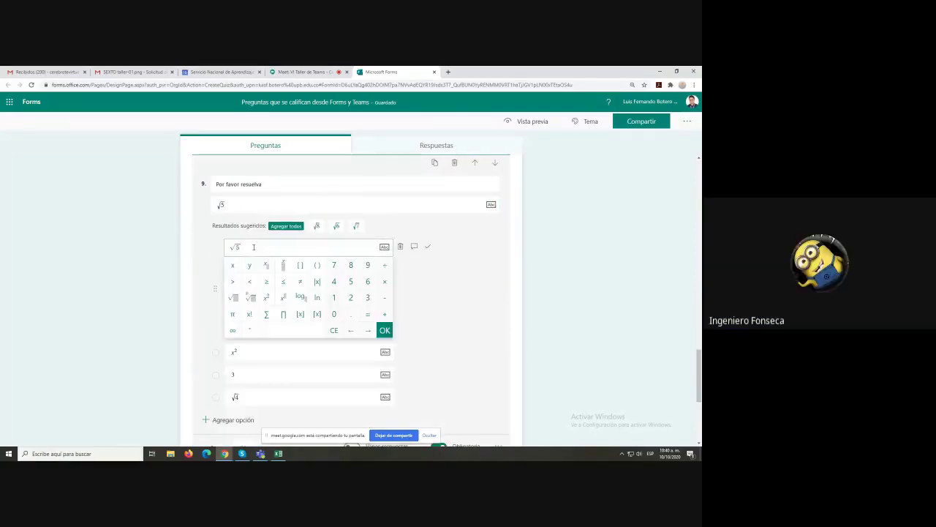
{"action": "key", "text": "BackSpace"}
{"action": "key", "text": "BackSpace"}
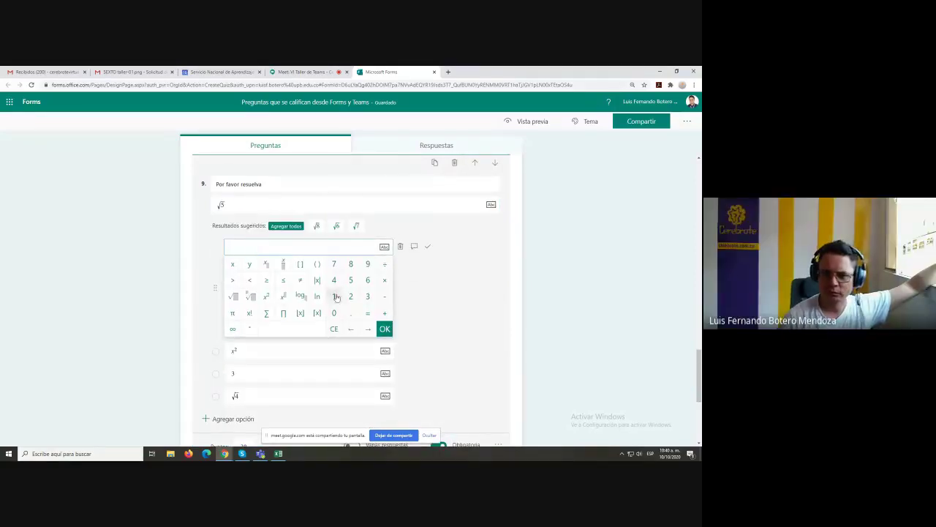
{"action": "left_click", "coordinate": [351, 295]}
{"action": "left_click", "coordinate": [350, 313]}
{"action": "left_click", "coordinate": [350, 296]}
{"action": "left_click", "coordinate": [368, 297]}
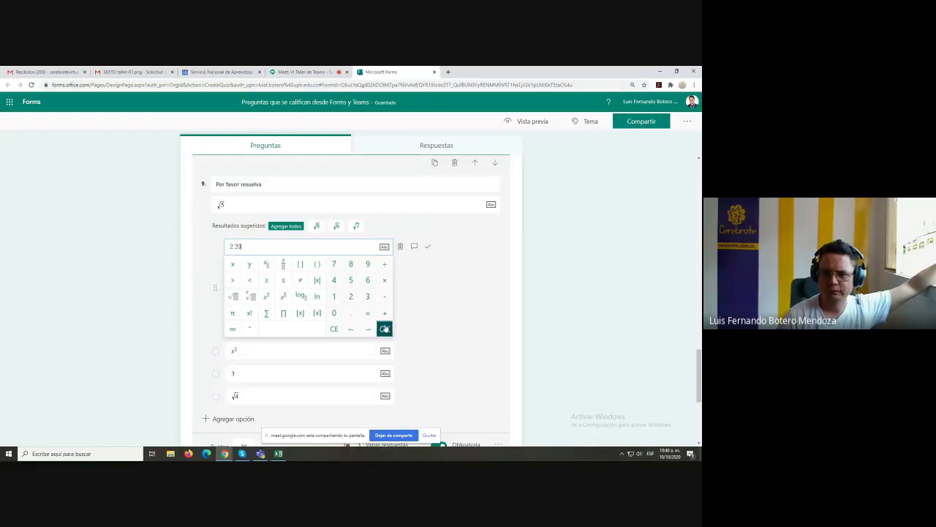
{"action": "left_click", "coordinate": [384, 329]}
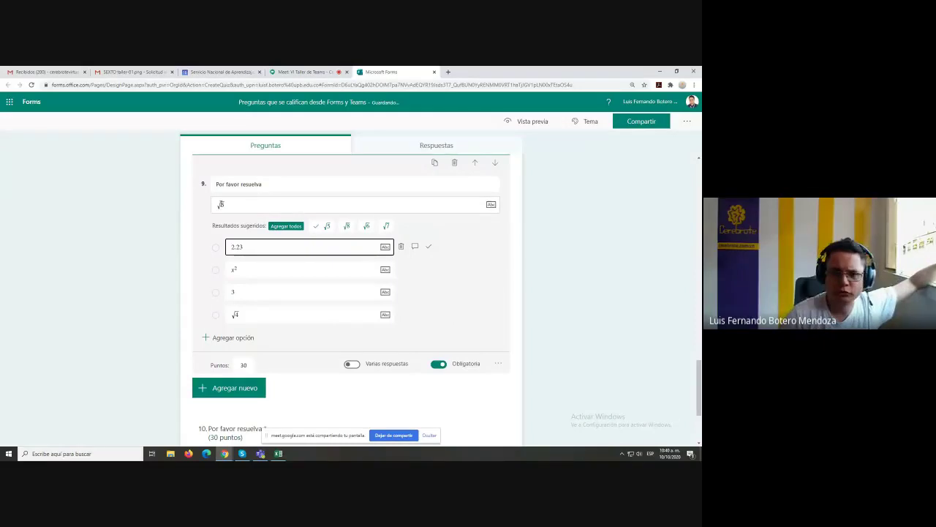
Step: Set question 9's expression to √25 and its first answer option to 5
{"action": "left_click", "coordinate": [249, 207]}
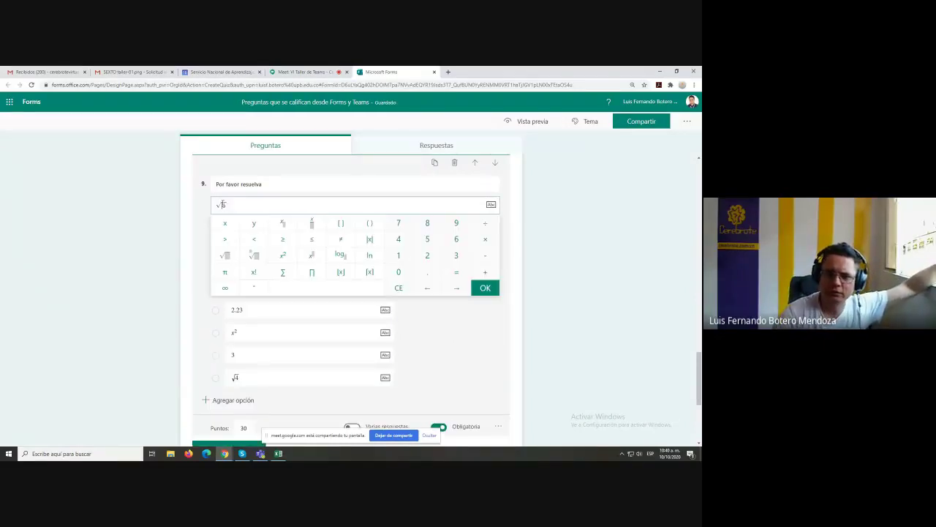
{"action": "left_click", "coordinate": [427, 254]}
{"action": "left_click", "coordinate": [485, 287]}
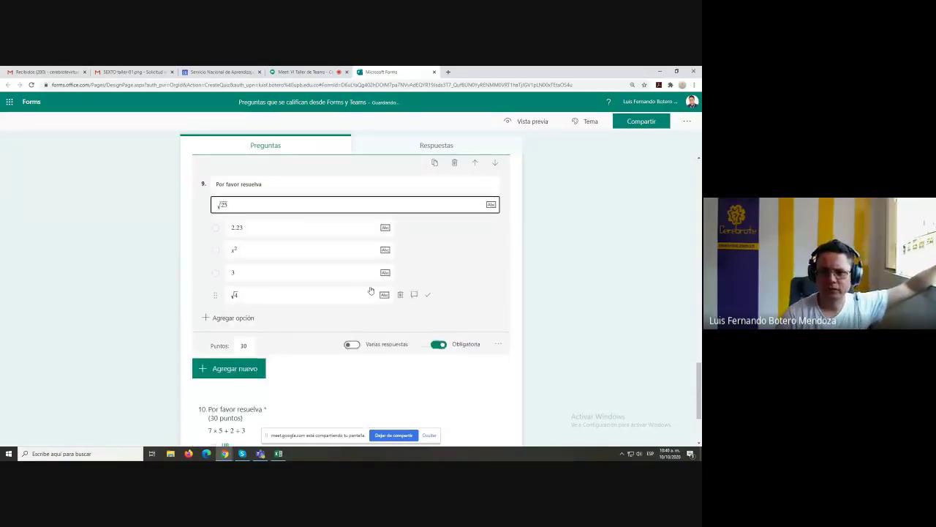
{"action": "left_click", "coordinate": [257, 246]}
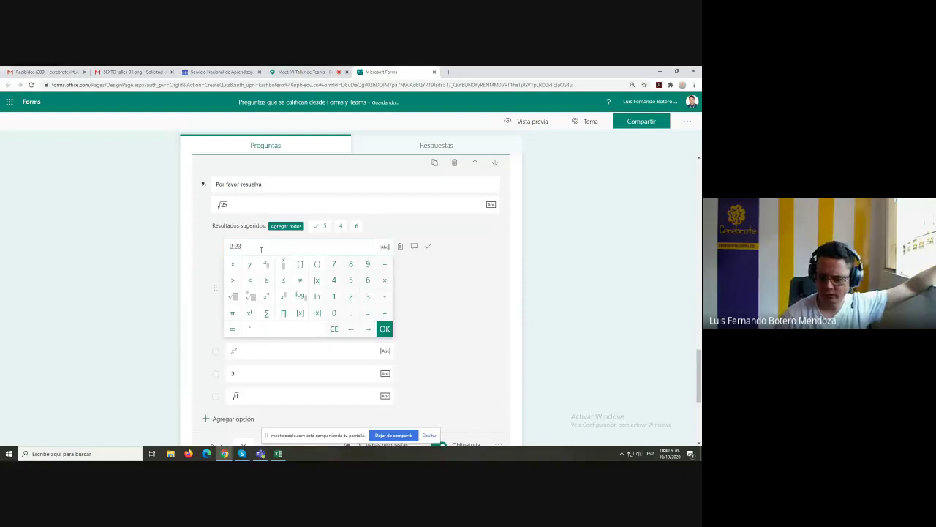
{"action": "left_click", "coordinate": [333, 328]}
{"action": "left_click", "coordinate": [351, 279]}
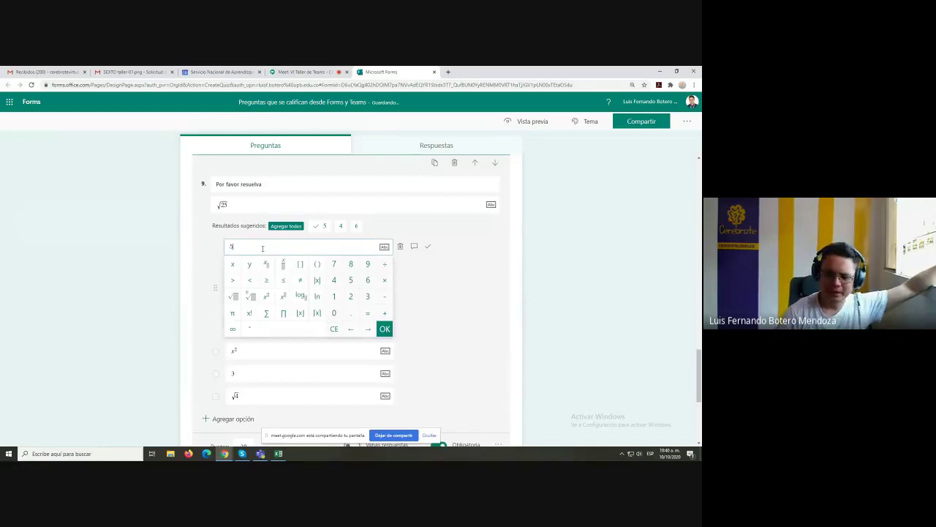
{"action": "left_click", "coordinate": [88, 283]}
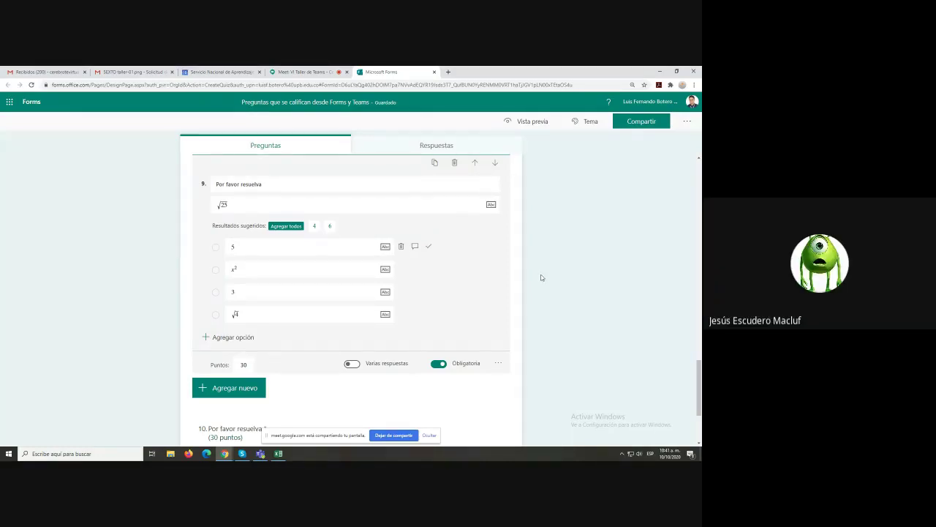
Step: Admit the person asking to join the Google Meet call
{"action": "key", "text": "alt+Tab"}
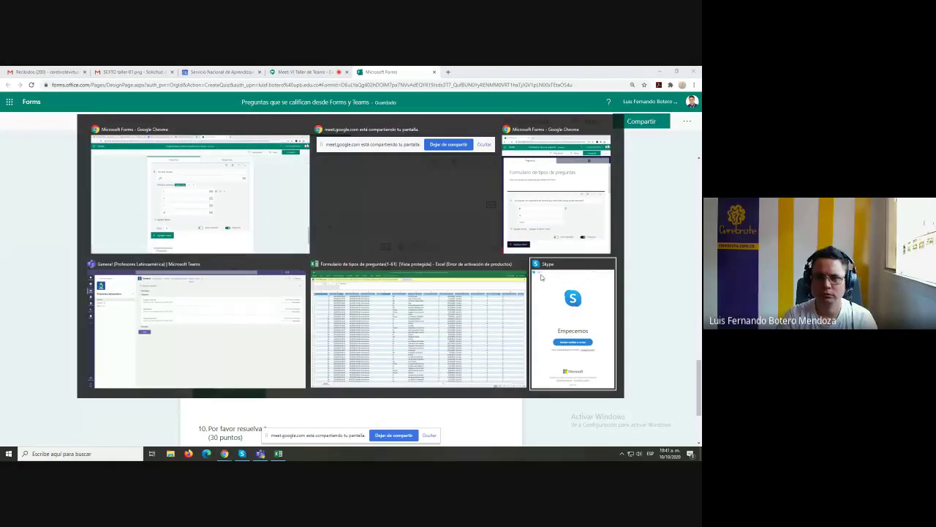
{"action": "key", "text": "alt+Tab"}
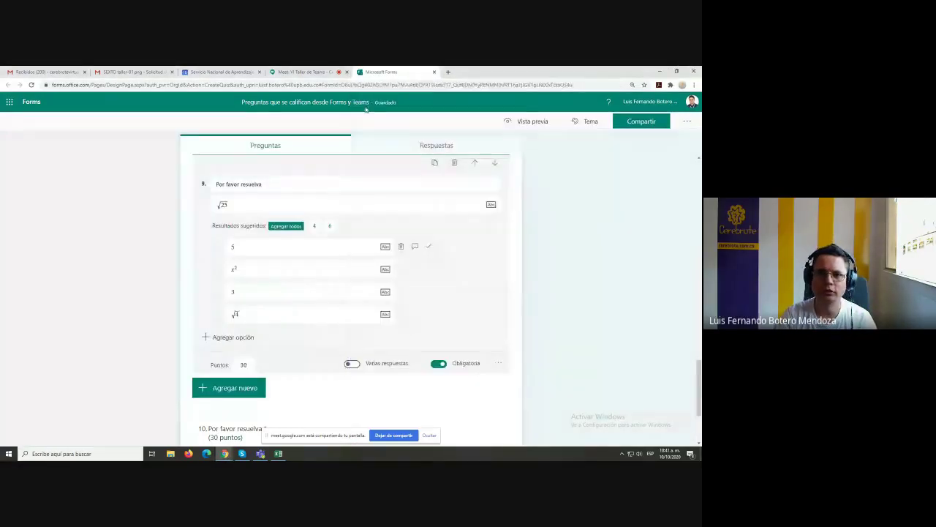
{"action": "left_click", "coordinate": [304, 72]}
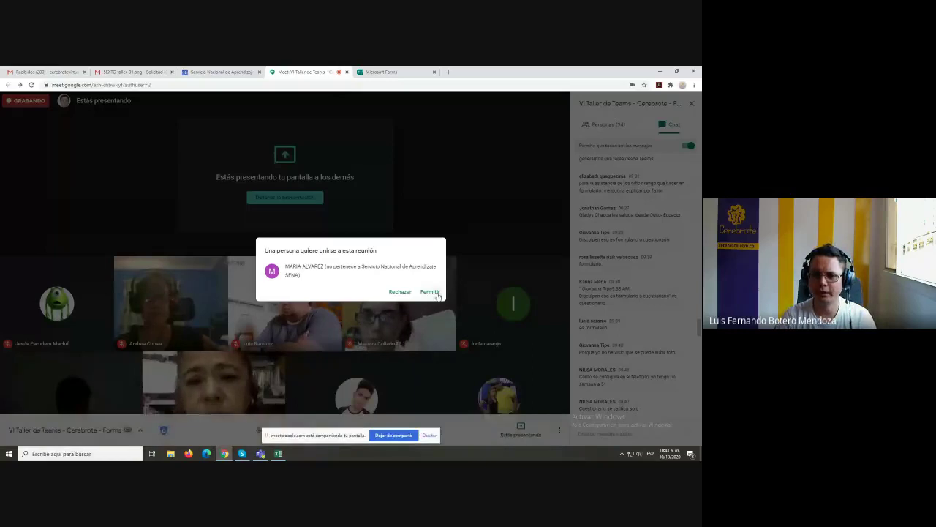
{"action": "left_click", "coordinate": [431, 292]}
Step: Go back to the Forms quiz and reopen question 9 (√25) for editing
{"action": "key", "text": "alt+Tab"}
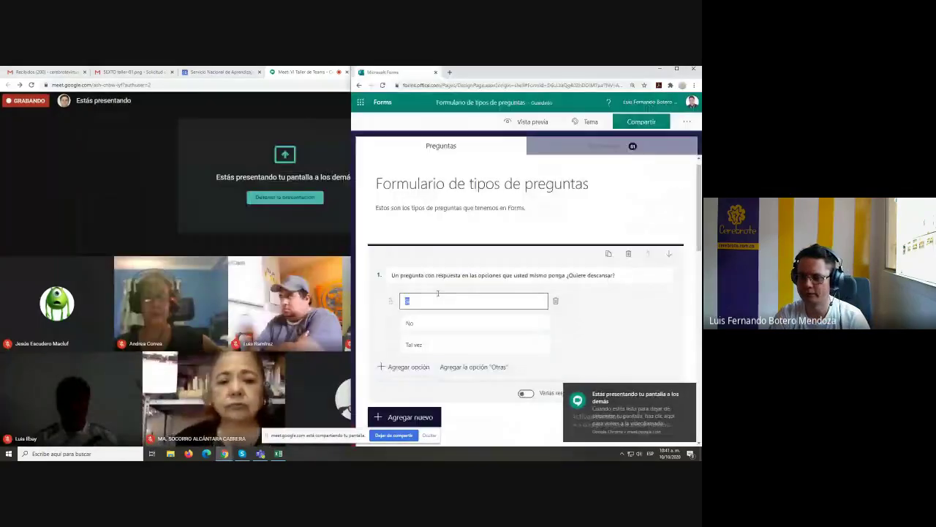
{"action": "key", "text": "alt+Tab"}
{"action": "key", "text": "alt+Tab"}
{"action": "key", "text": "alt+Tab"}
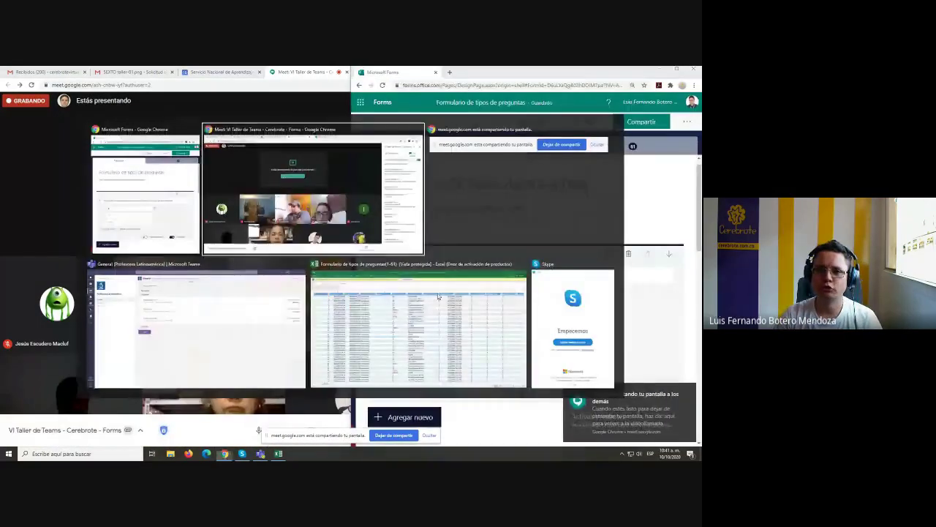
{"action": "key", "text": "alt+Tab"}
{"action": "key", "text": "alt+Tab"}
{"action": "key", "text": "alt+Tab"}
{"action": "key", "text": "alt+Tab"}
{"action": "key", "text": "alt+Tab"}
{"action": "key", "text": "alt+Tab"}
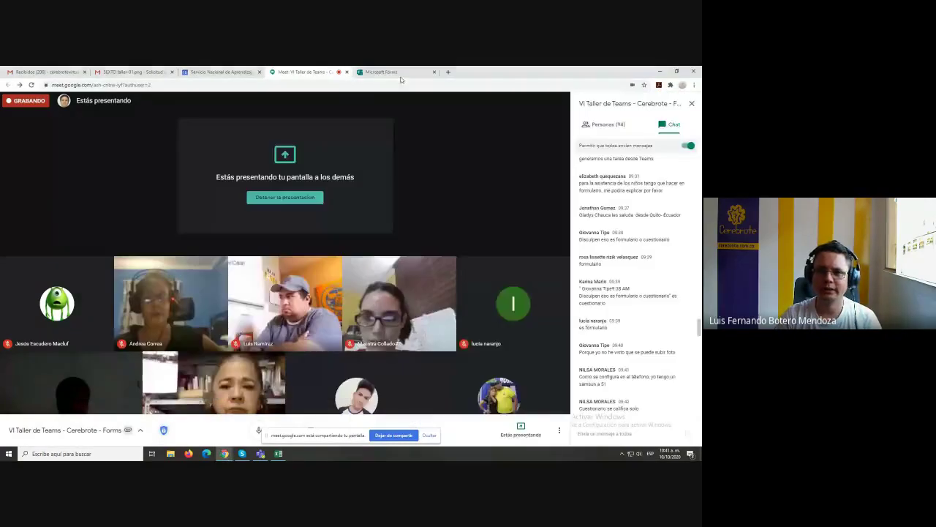
{"action": "left_click", "coordinate": [395, 72]}
{"action": "left_click", "coordinate": [585, 239]}
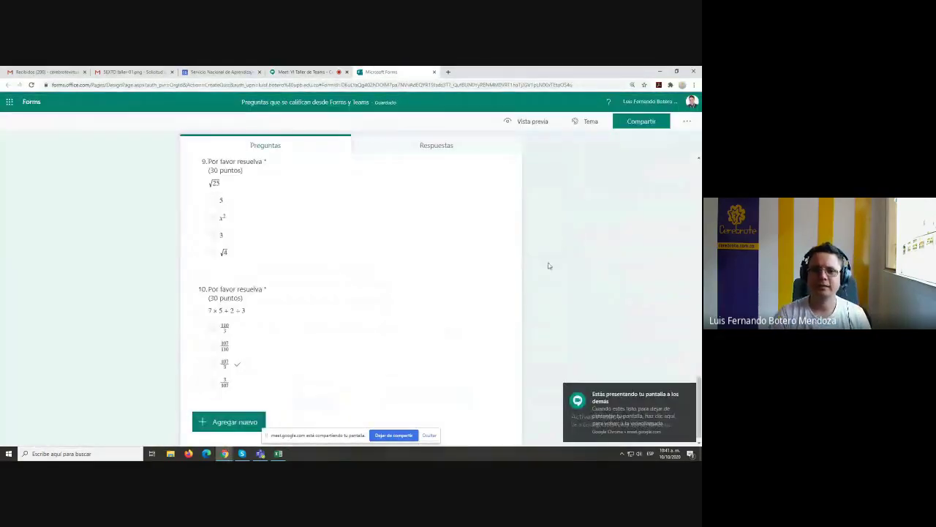
{"action": "left_click", "coordinate": [447, 246]}
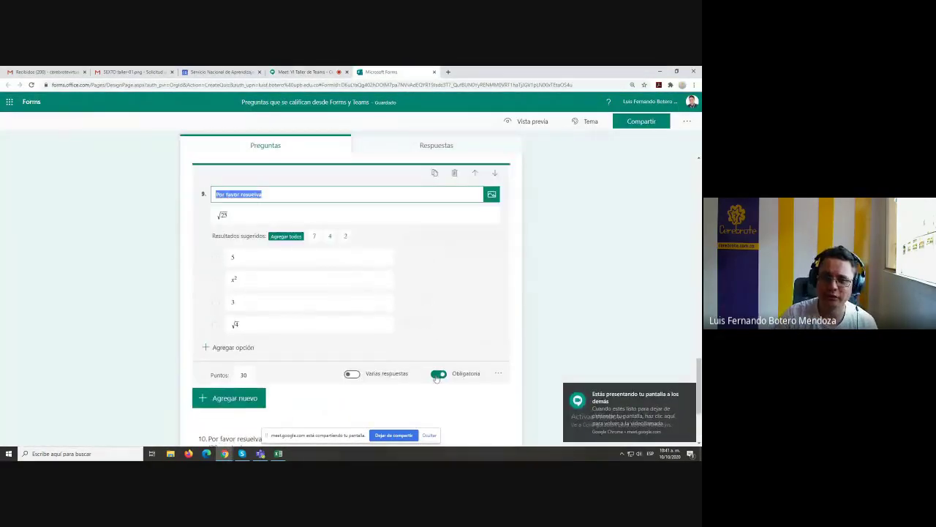
{"action": "scroll", "coordinate": [437, 378], "scroll_direction": "down", "scroll_amount": 3}
{"action": "scroll", "coordinate": [417, 267], "scroll_direction": "up", "scroll_amount": 5}
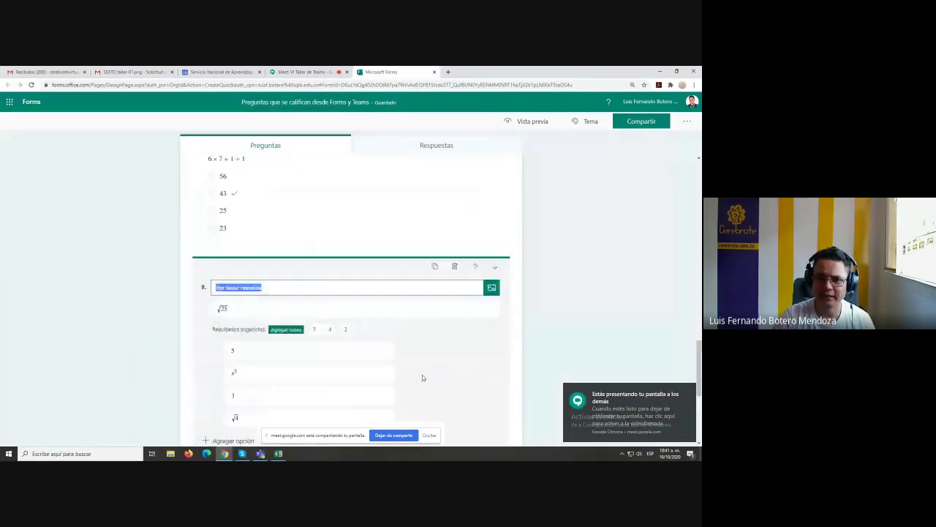
{"action": "scroll", "coordinate": [422, 374], "scroll_direction": "up", "scroll_amount": 2}
{"action": "scroll", "coordinate": [422, 376], "scroll_direction": "down", "scroll_amount": 3}
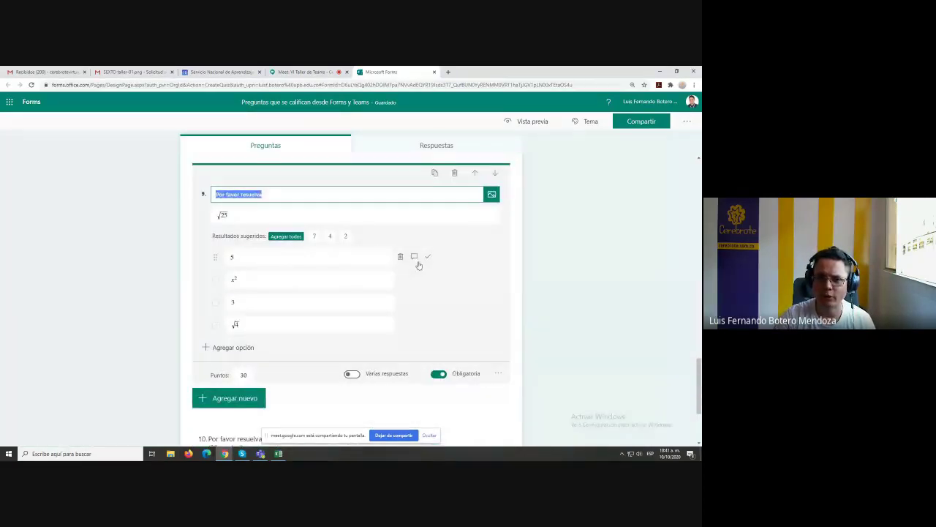
Step: Mark 5 as question 9's correct answer instead of x²
{"action": "left_click", "coordinate": [428, 258]}
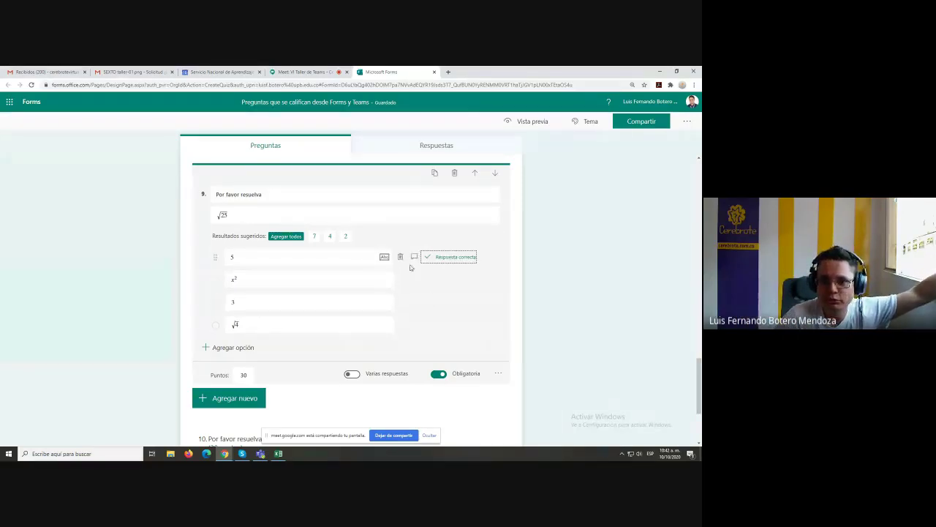
{"action": "left_click", "coordinate": [428, 280]}
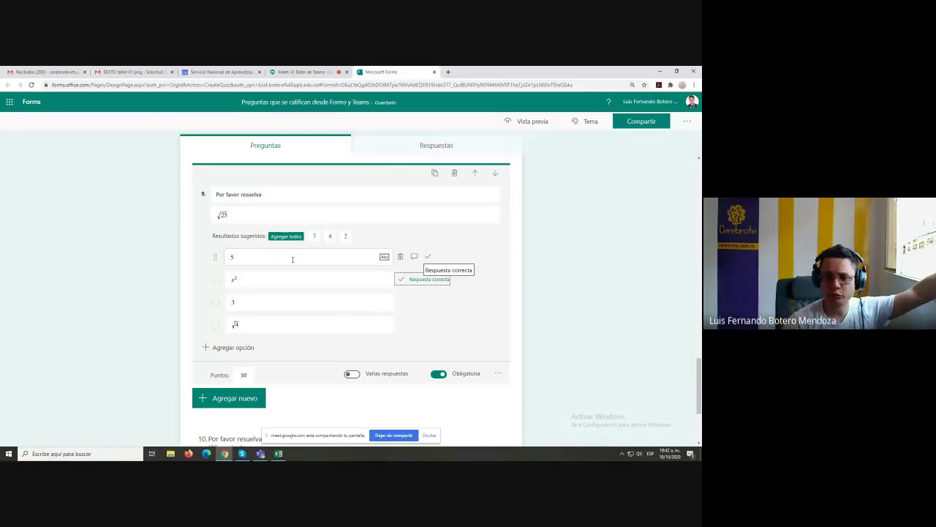
{"action": "left_click", "coordinate": [428, 256]}
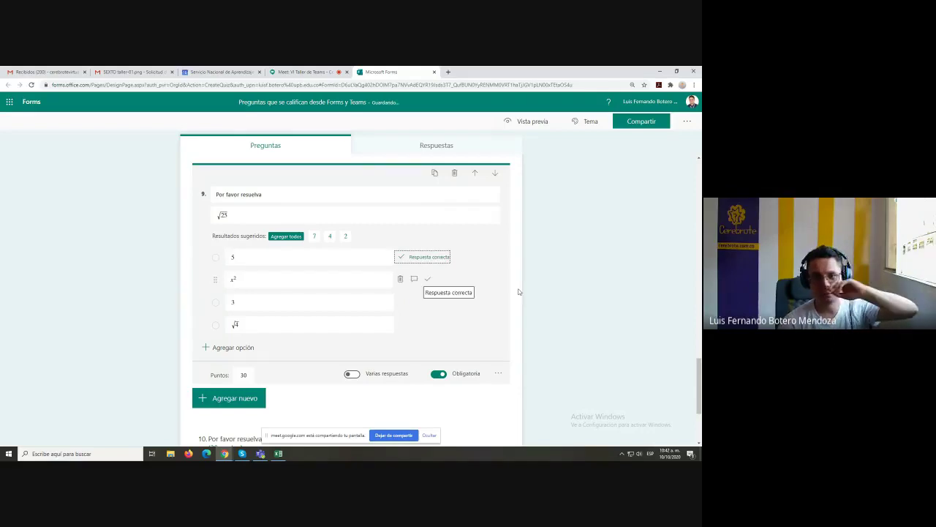
Step: View the Respuestas summary, which shows 0 responses so far
{"action": "scroll", "coordinate": [593, 289], "scroll_direction": "down", "scroll_amount": 3}
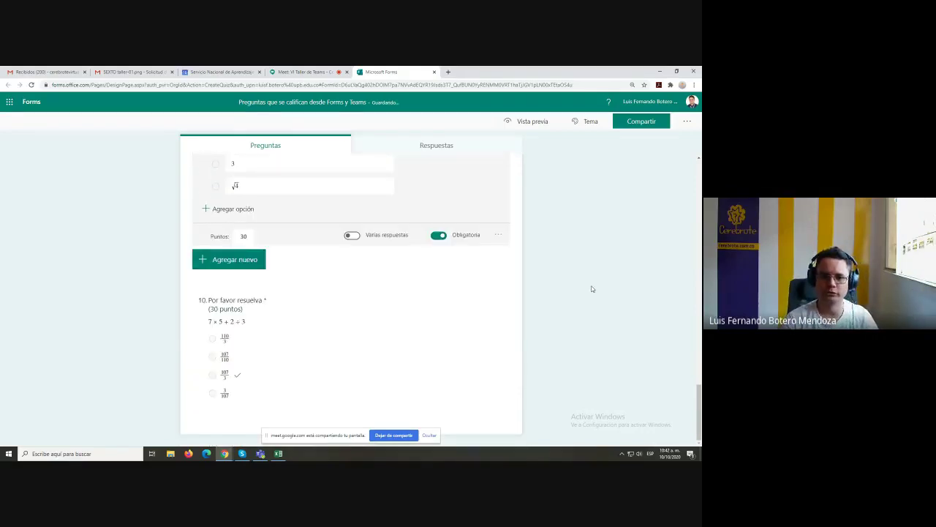
{"action": "left_click", "coordinate": [409, 319]}
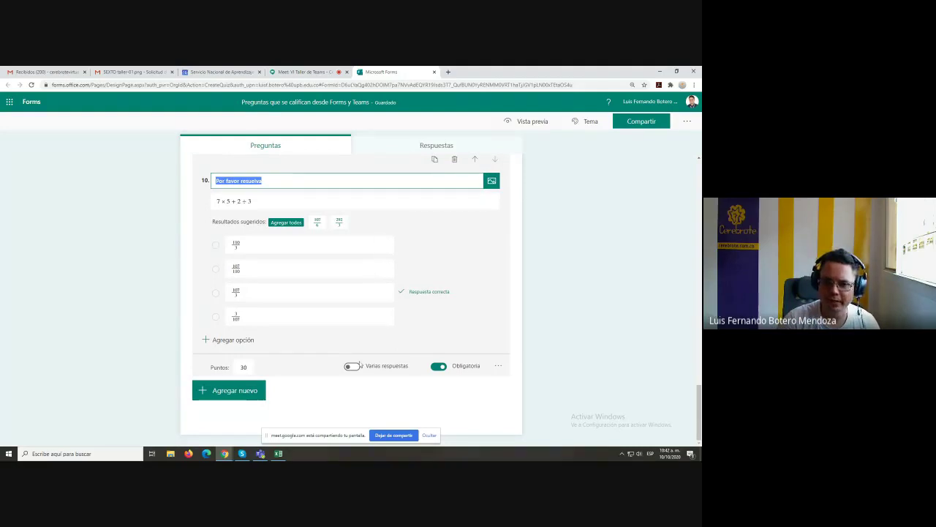
{"action": "left_click", "coordinate": [437, 145]}
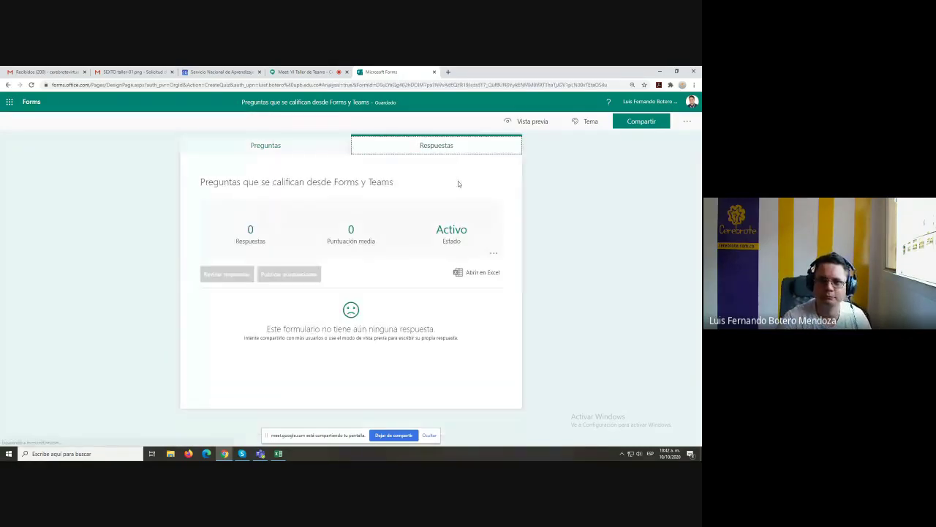
Step: Delete question 10 and add a Clasificación (ranking) question in its place
{"action": "left_click", "coordinate": [289, 152]}
{"action": "scroll", "coordinate": [458, 320], "scroll_direction": "down", "scroll_amount": 5}
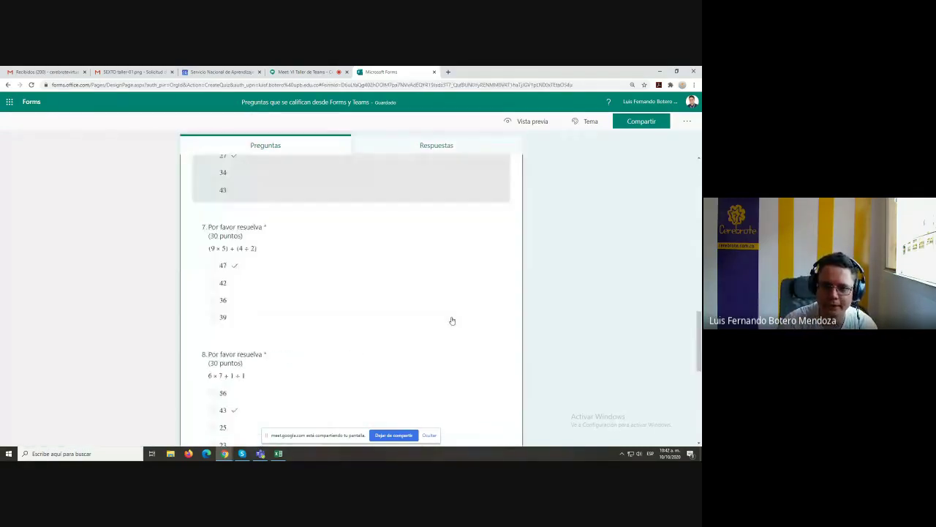
{"action": "scroll", "coordinate": [453, 320], "scroll_direction": "down", "scroll_amount": 5}
{"action": "left_click", "coordinate": [357, 349]}
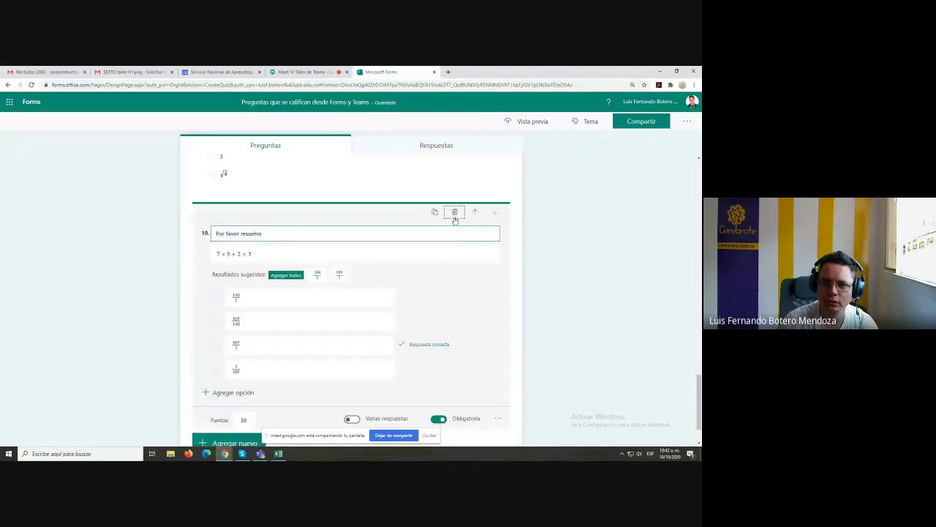
{"action": "left_click", "coordinate": [454, 214]}
{"action": "left_click", "coordinate": [230, 410]}
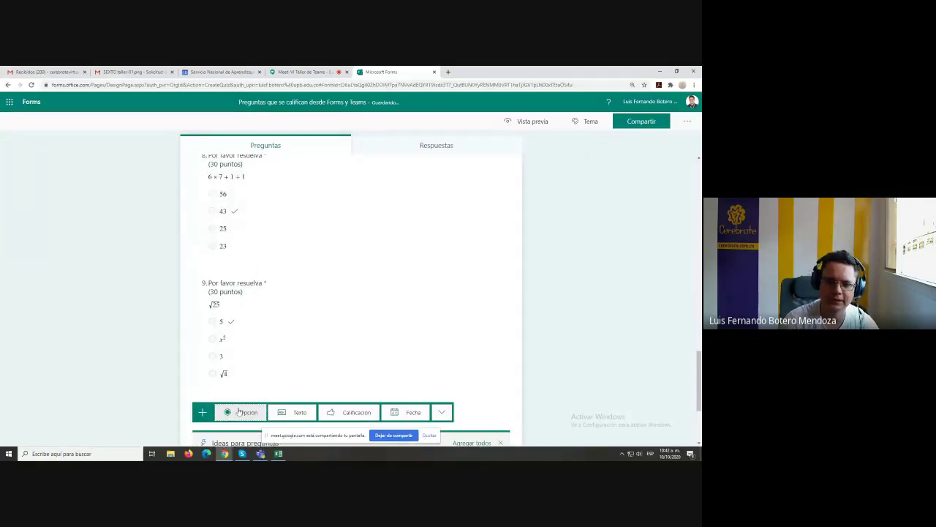
{"action": "scroll", "coordinate": [370, 395], "scroll_direction": "down", "scroll_amount": 3}
{"action": "left_click", "coordinate": [443, 271]}
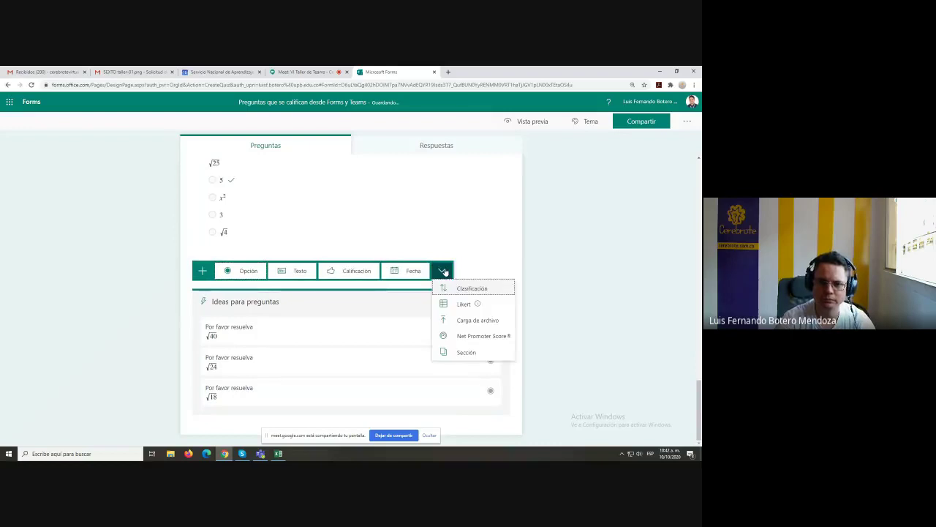
{"action": "left_click", "coordinate": [473, 289]}
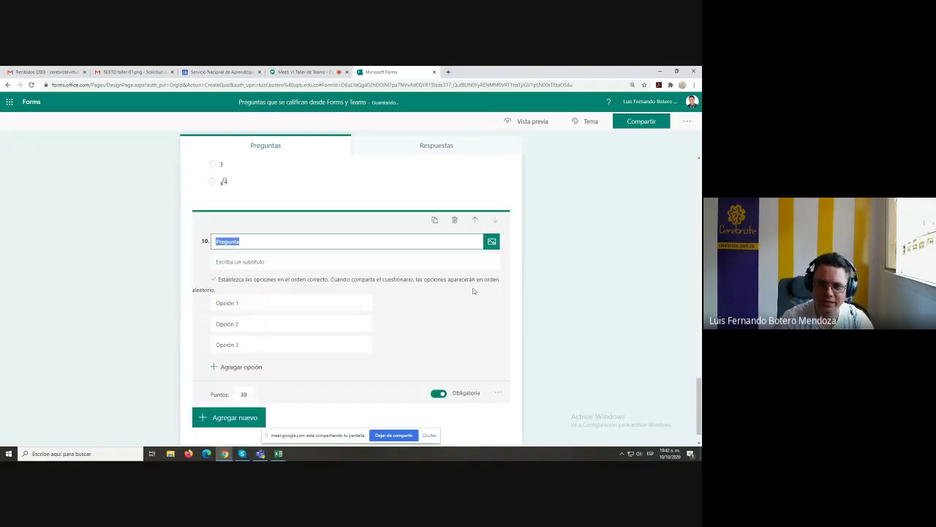
Step: Title the ranking question 'Ordene desde el 1 hasta el 5' with options 1 to 5
{"action": "type", "text": "Numero"}
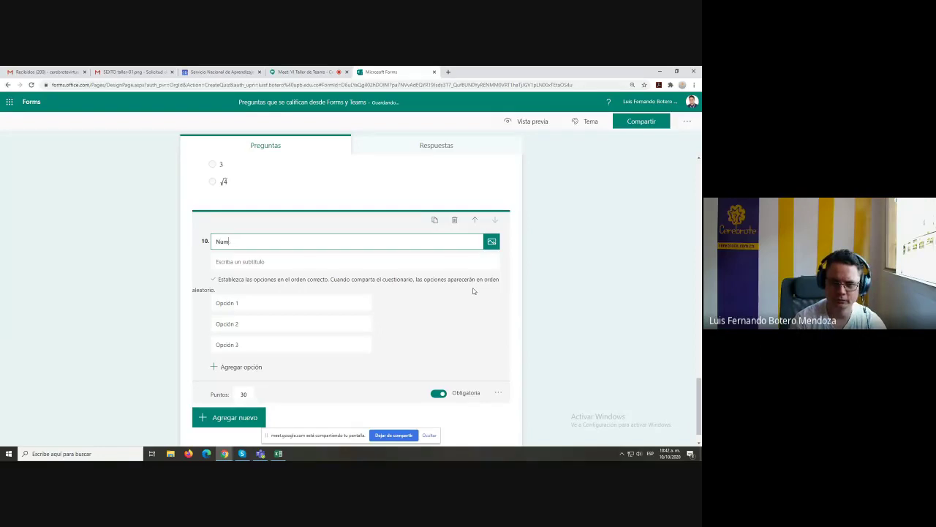
{"action": "key", "text": "BackSpace"}
{"action": "key", "text": "BackSpace"}
{"action": "key", "text": "BackSpace"}
{"action": "type", "text": "Ordene de"}
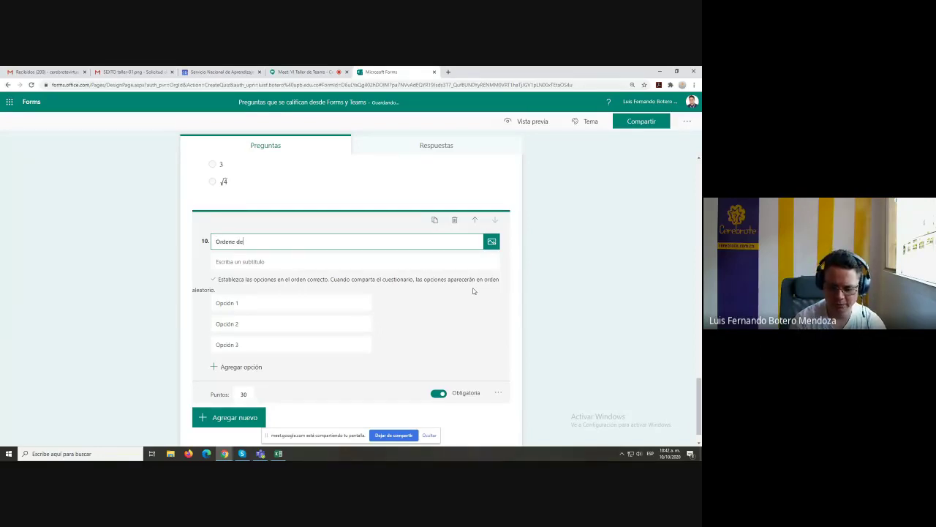
{"action": "type", "text": "sde el"}
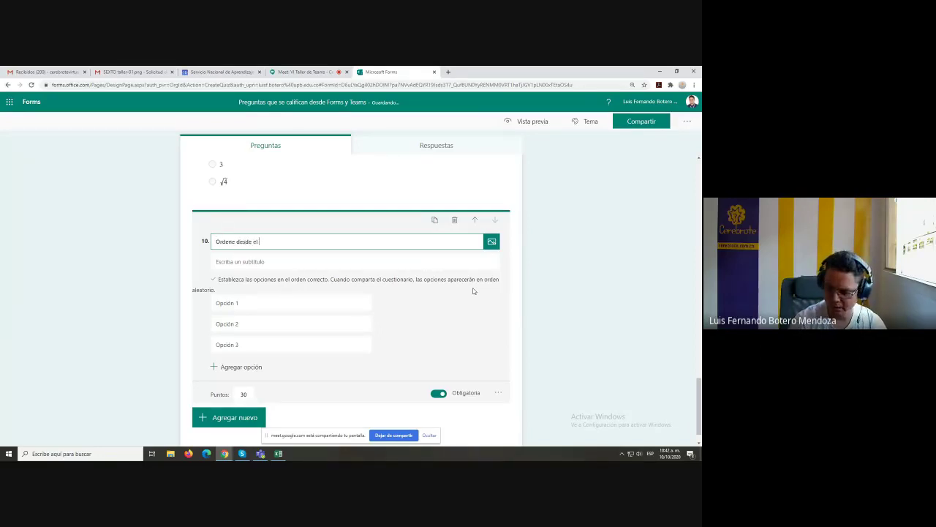
{"action": "type", "text": " 1 hasta el 5"}
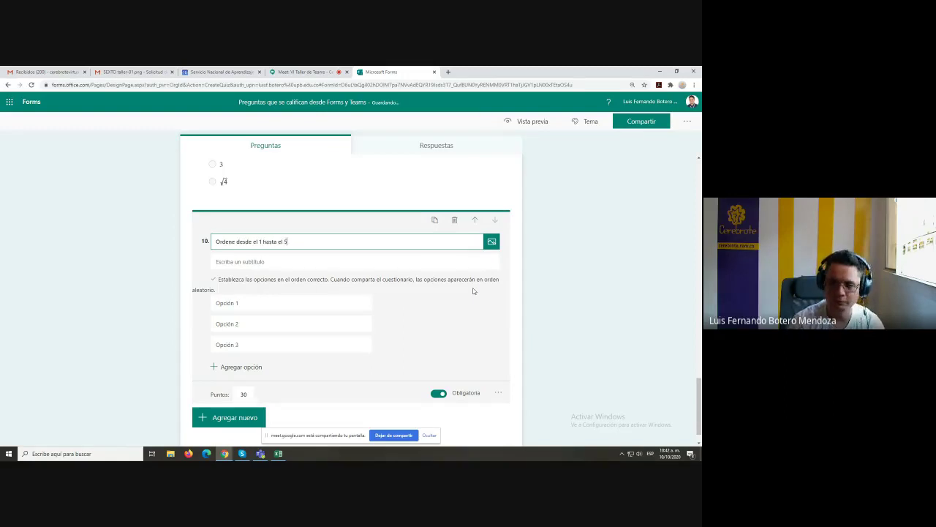
{"action": "left_click", "coordinate": [270, 303]}
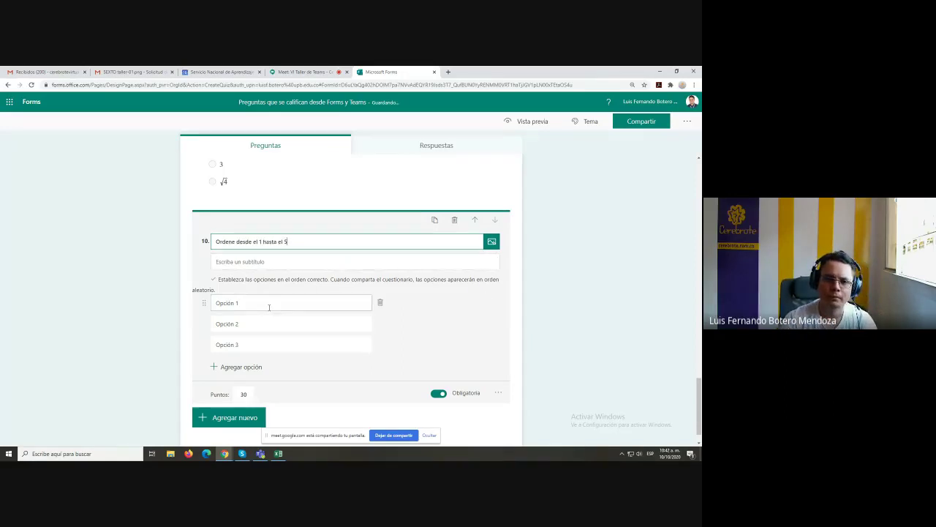
{"action": "key", "text": "Return"}
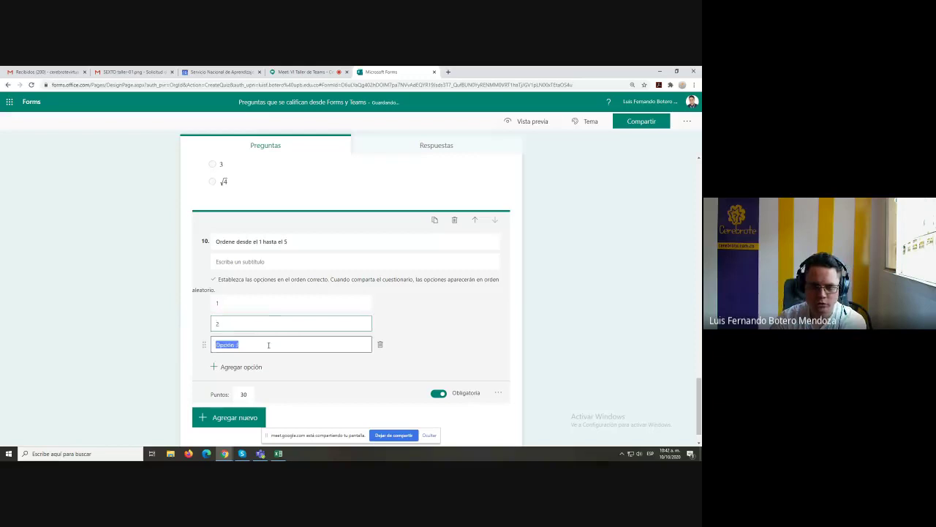
{"action": "type", "text": "3"}
{"action": "left_click", "coordinate": [245, 367]}
{"action": "type", "text": "4"}
{"action": "left_click", "coordinate": [242, 366]}
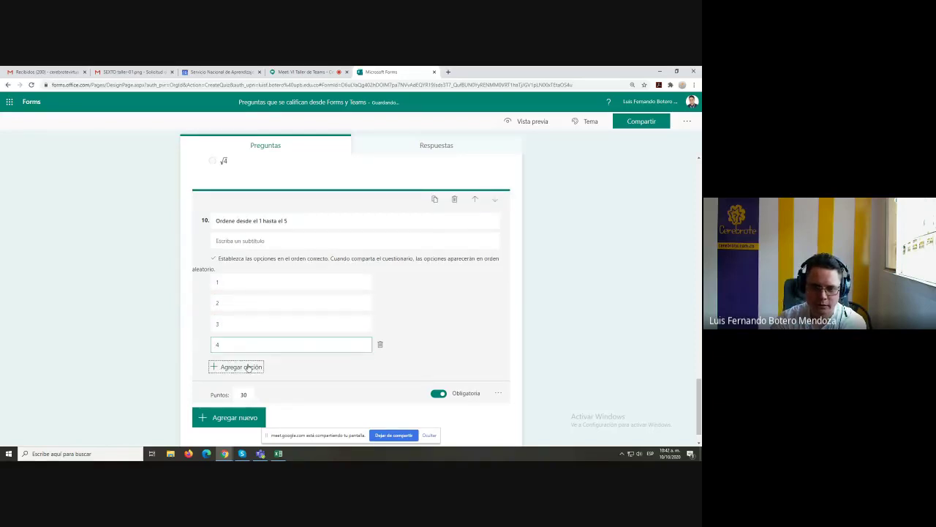
{"action": "type", "text": "5"}
{"action": "left_click", "coordinate": [512, 337]}
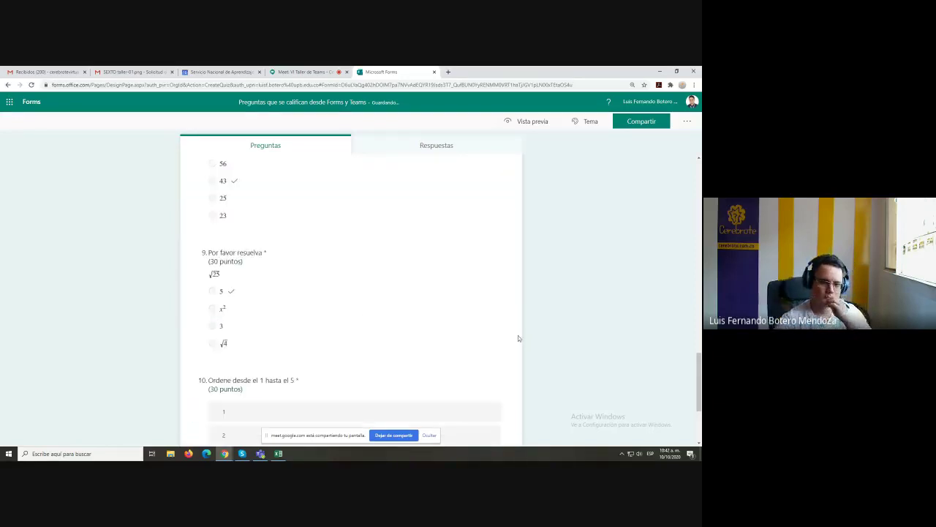
Step: Set question 10 to 10 points and point out the note about the correct order
{"action": "scroll", "coordinate": [505, 330], "scroll_direction": "down", "scroll_amount": 2}
{"action": "left_click", "coordinate": [338, 248]}
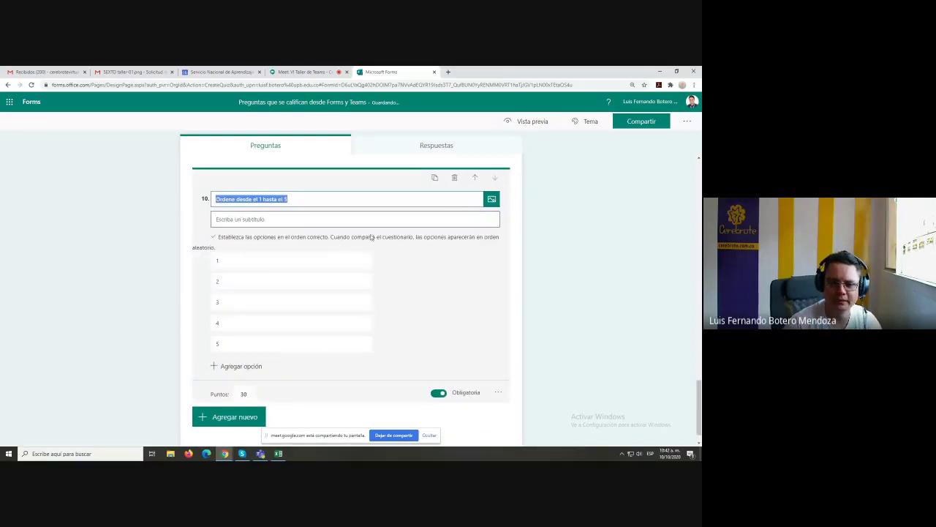
{"action": "double_click", "coordinate": [244, 393]}
{"action": "type", "text": "10"}
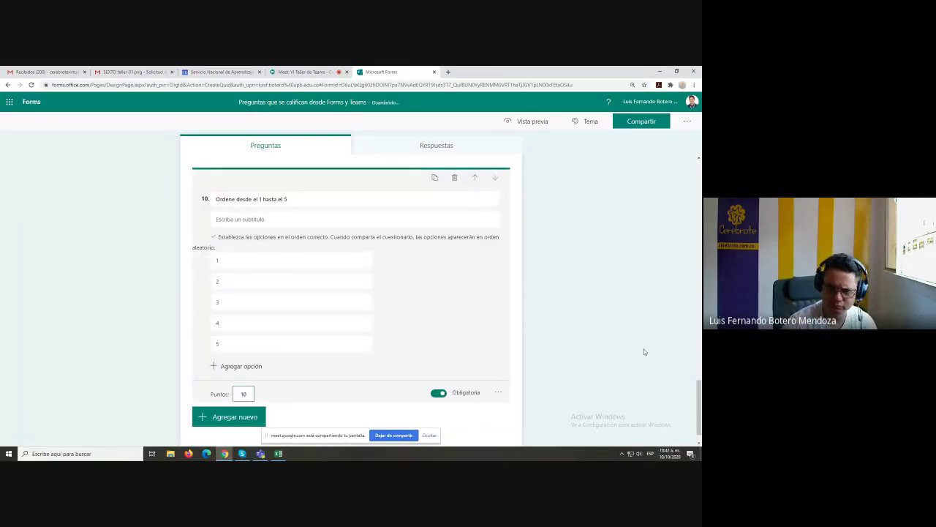
{"action": "left_click", "coordinate": [612, 349]}
{"action": "left_click", "coordinate": [351, 248]}
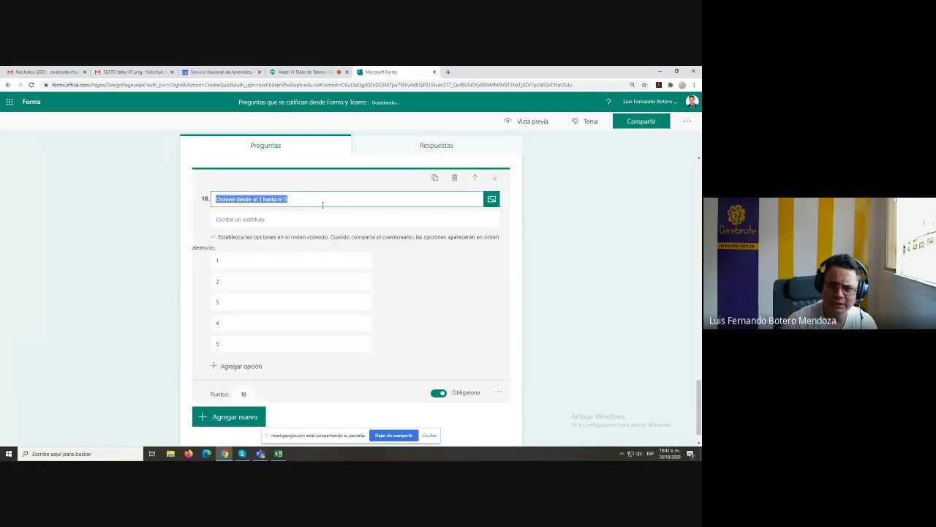
{"action": "left_click_drag", "start_coordinate": [219, 237], "coordinate": [328, 244]}
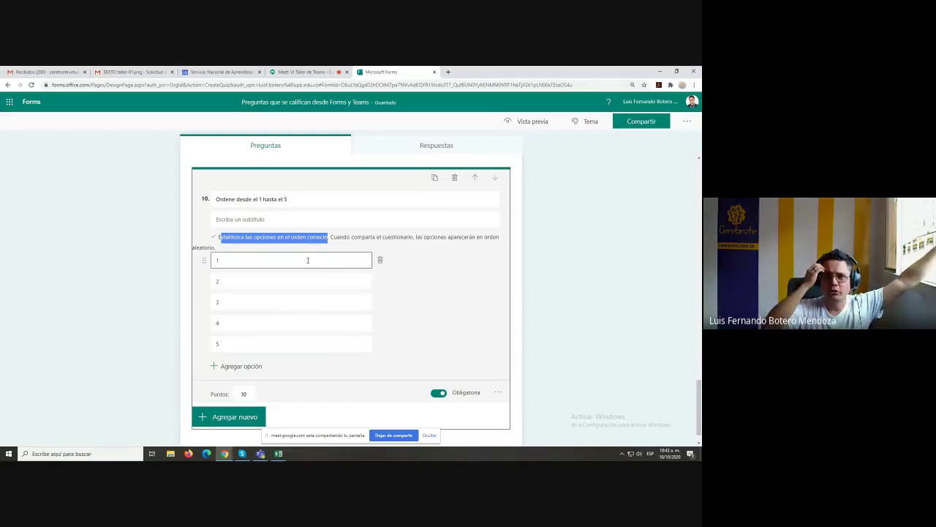
{"action": "scroll", "coordinate": [613, 320], "scroll_direction": "down", "scroll_amount": 1}
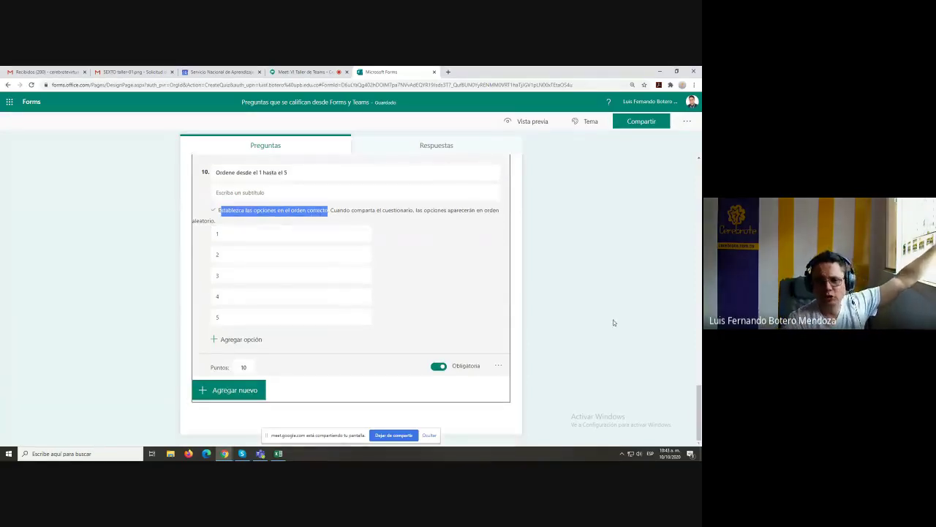
{"action": "left_click", "coordinate": [254, 391]}
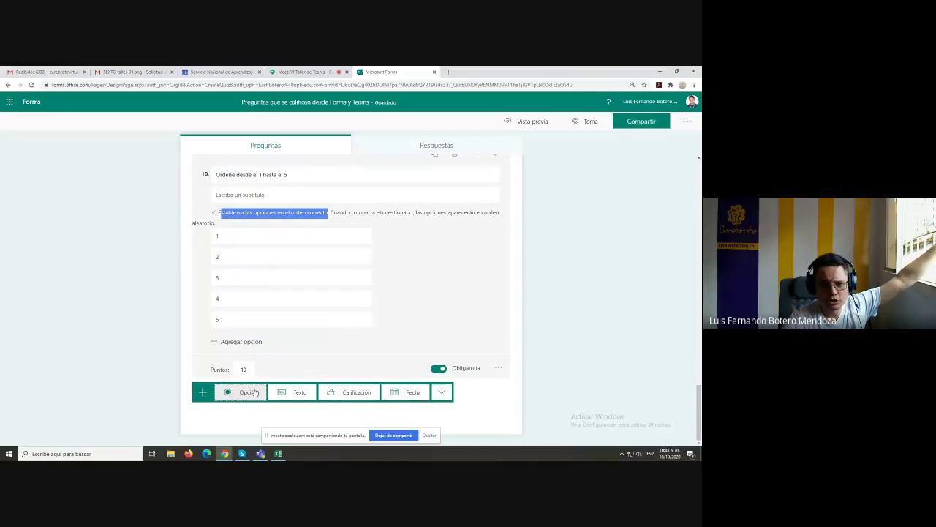
Step: Add a Carga de archivo question 11, accept the SharePoint notice, then go to Meet
{"action": "left_click", "coordinate": [444, 394]}
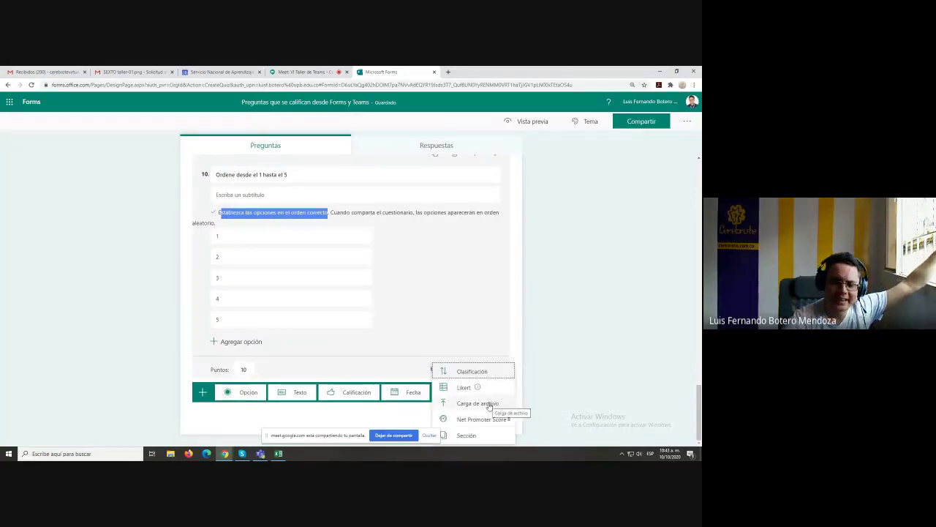
{"action": "left_click", "coordinate": [490, 404]}
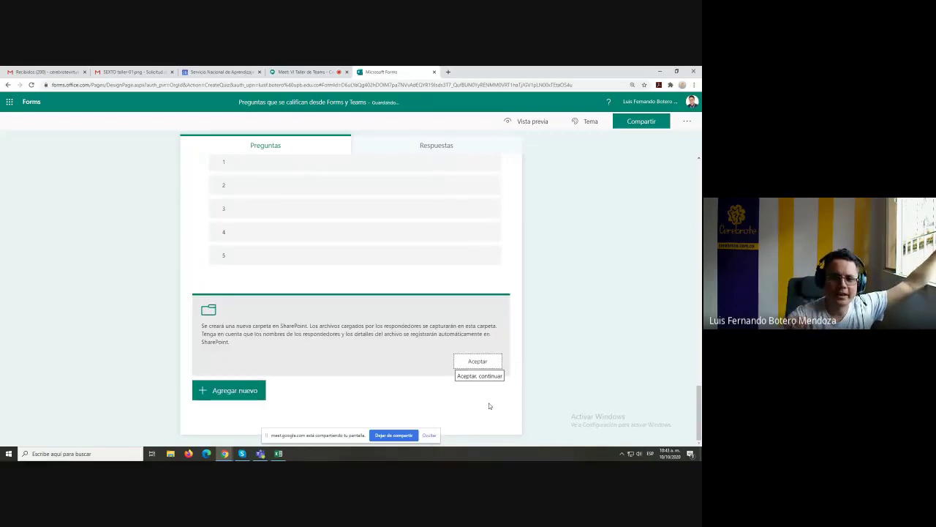
{"action": "left_click", "coordinate": [477, 360]}
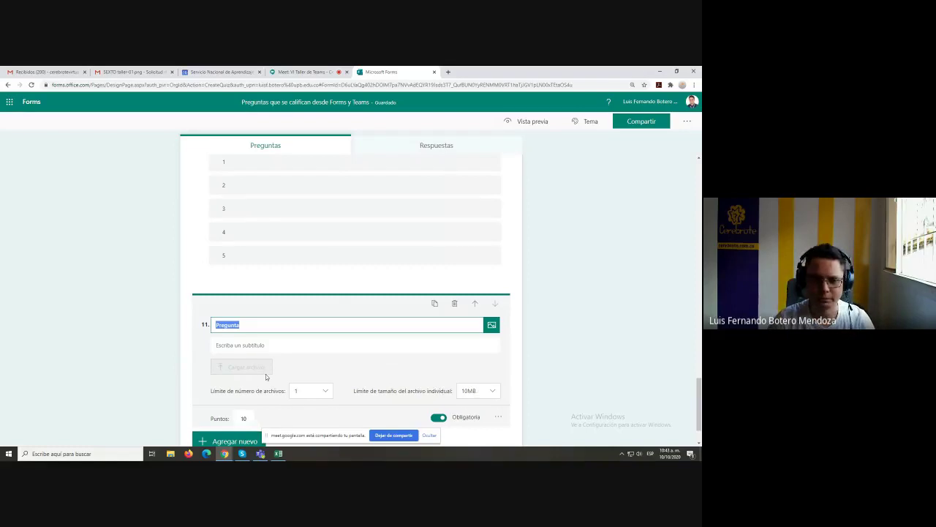
{"action": "left_click", "coordinate": [317, 70]}
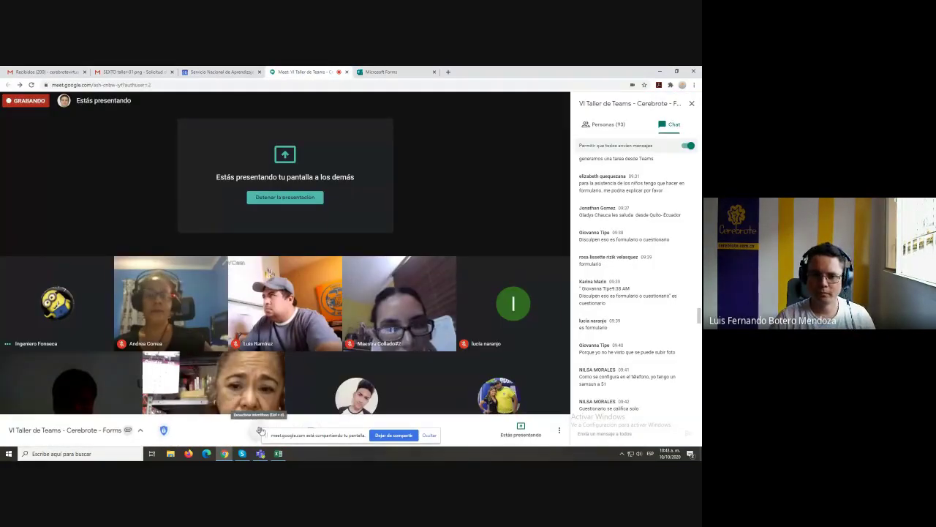
Step: Mute the microphone, admit the waiting participant to the Meet call, then go back to Forms
{"action": "left_click", "coordinate": [260, 431]}
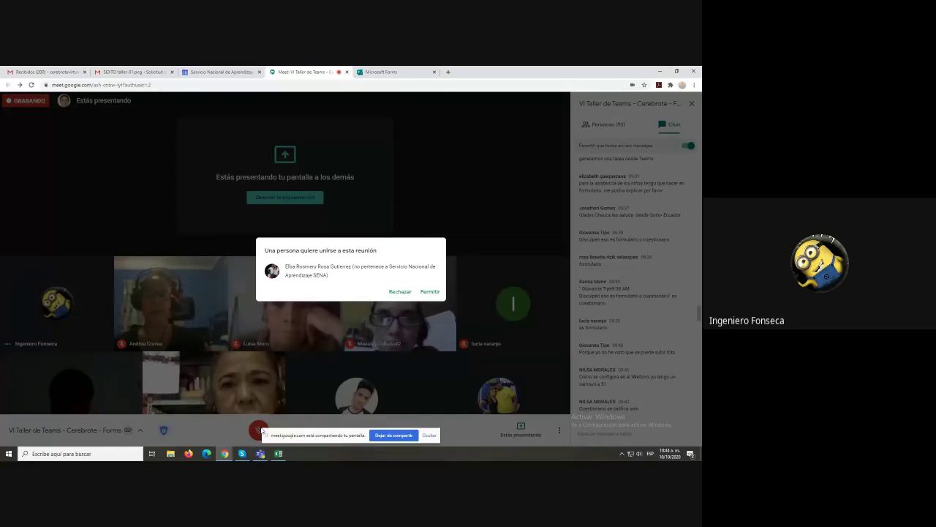
{"action": "left_click", "coordinate": [430, 291]}
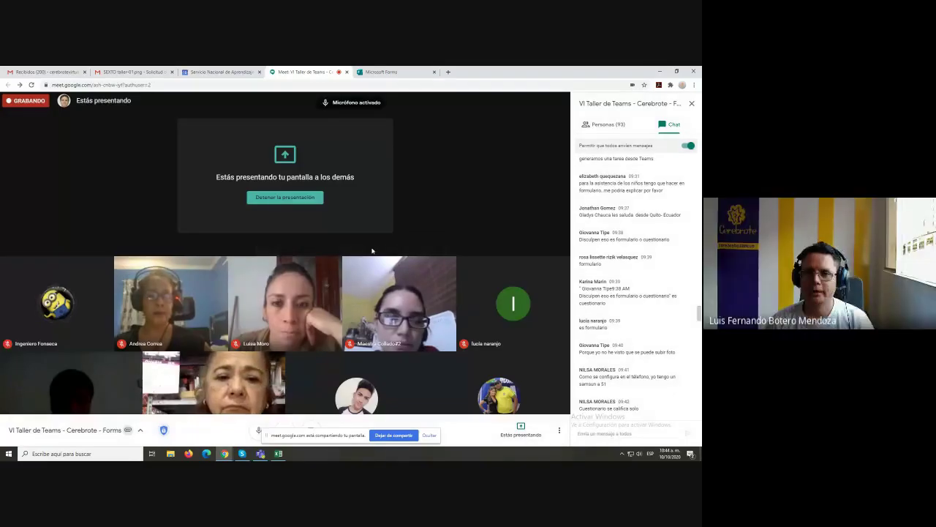
{"action": "left_click", "coordinate": [392, 71]}
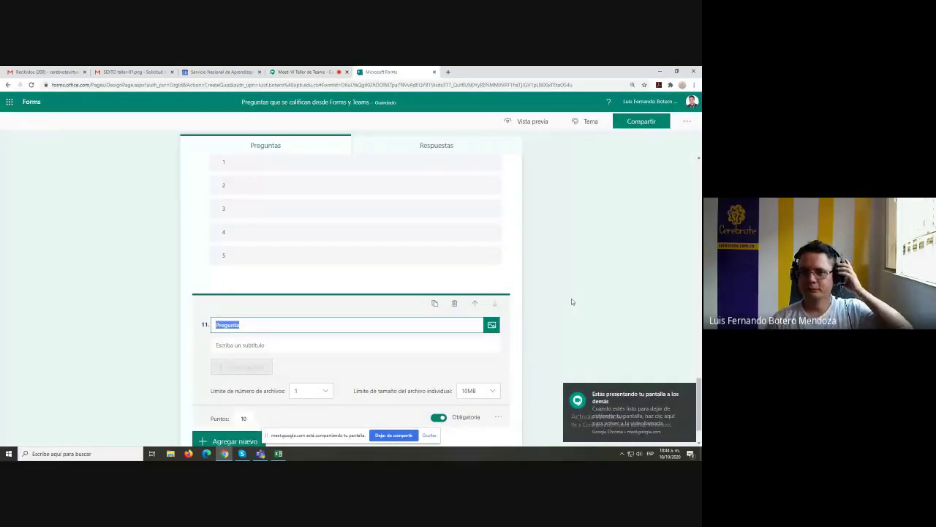
Step: Give question 11 20 points and the title 'Suba una foto en donde este el color azul'
{"action": "scroll", "coordinate": [548, 340], "scroll_direction": "down", "scroll_amount": 1}
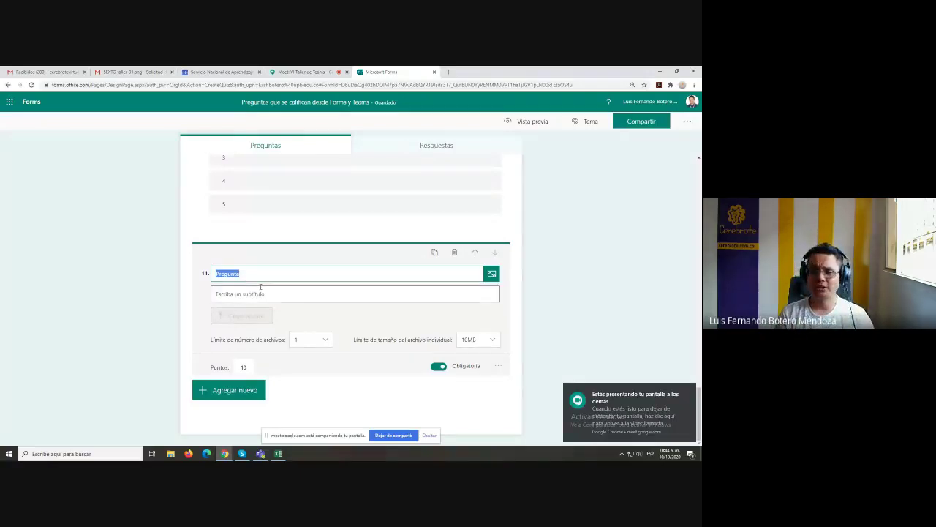
{"action": "left_click", "coordinate": [244, 368]}
{"action": "type", "text": "20"}
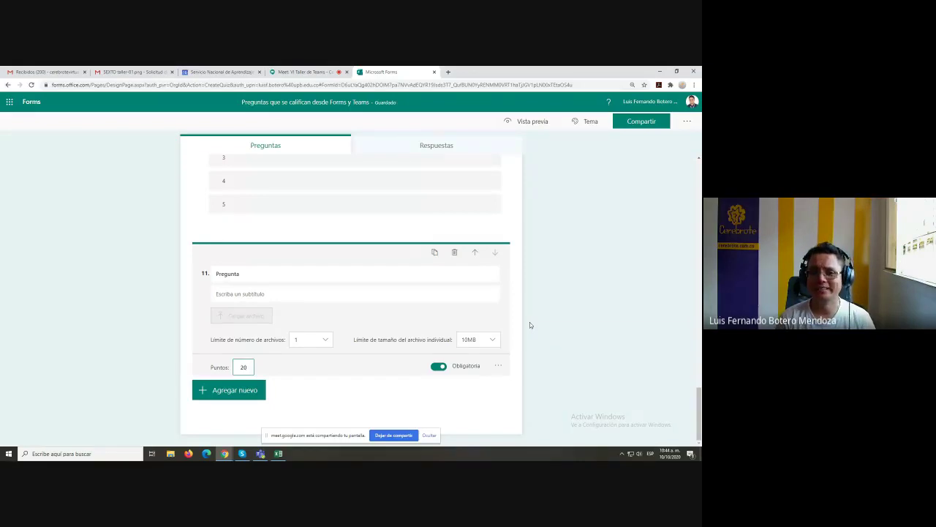
{"action": "double_click", "coordinate": [308, 273]}
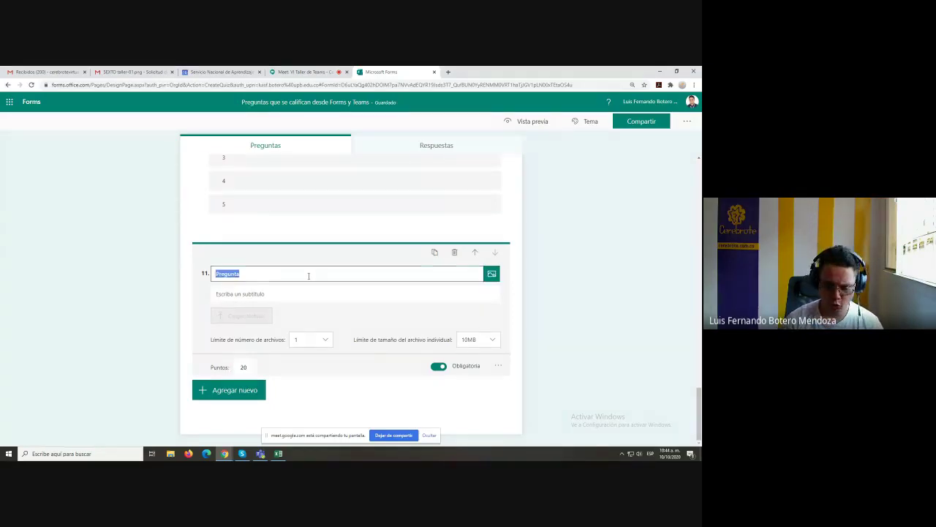
{"action": "type", "text": "Suba una foto en donde este el color azul"}
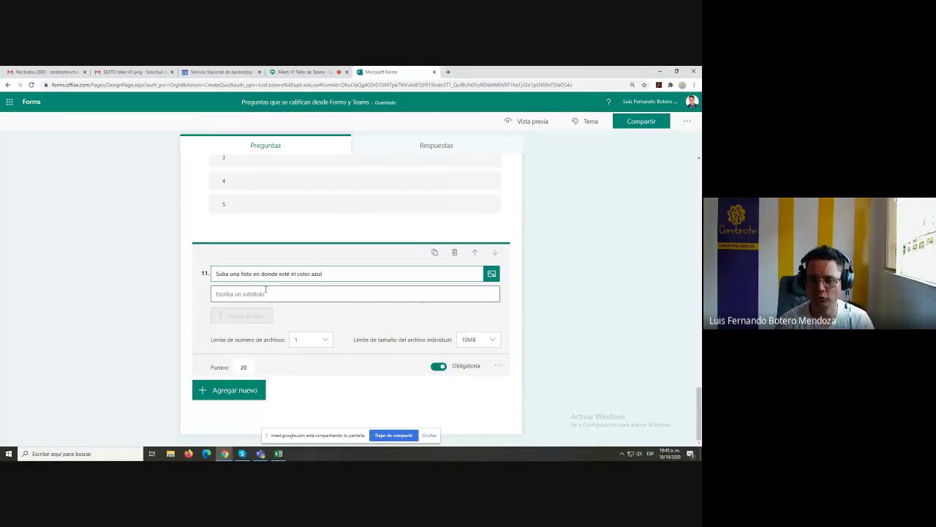
{"action": "scroll", "coordinate": [533, 341], "scroll_direction": "up", "scroll_amount": 15}
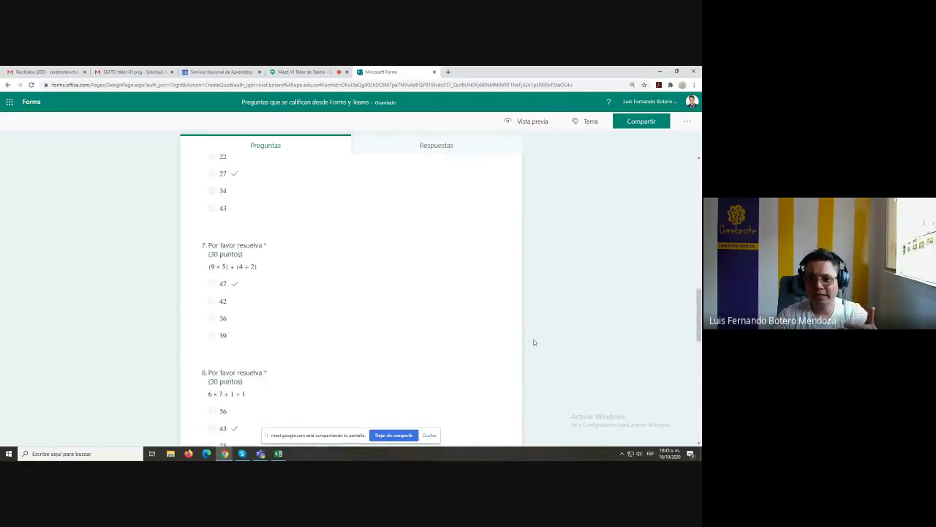
{"action": "scroll", "coordinate": [534, 341], "scroll_direction": "up", "scroll_amount": 10}
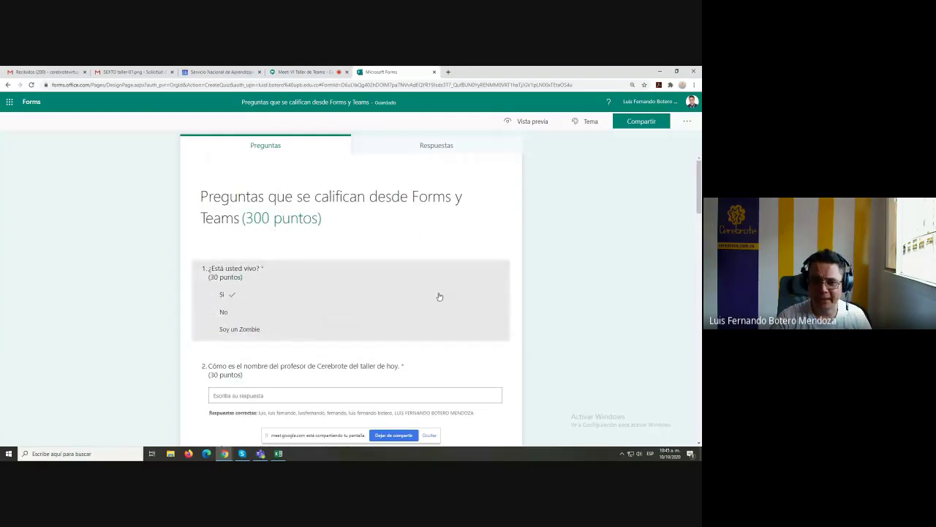
{"action": "scroll", "coordinate": [439, 277], "scroll_direction": "up", "scroll_amount": 2}
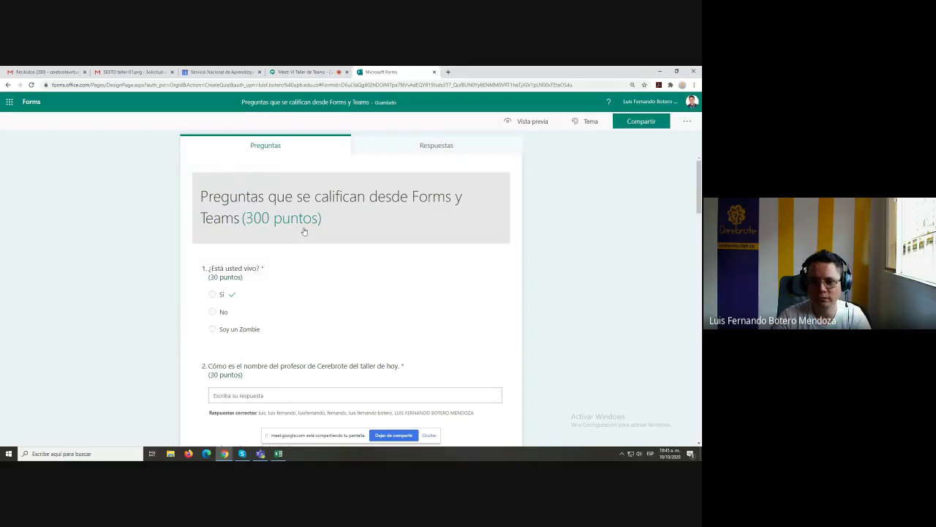
{"action": "scroll", "coordinate": [304, 231], "scroll_direction": "down", "scroll_amount": 2}
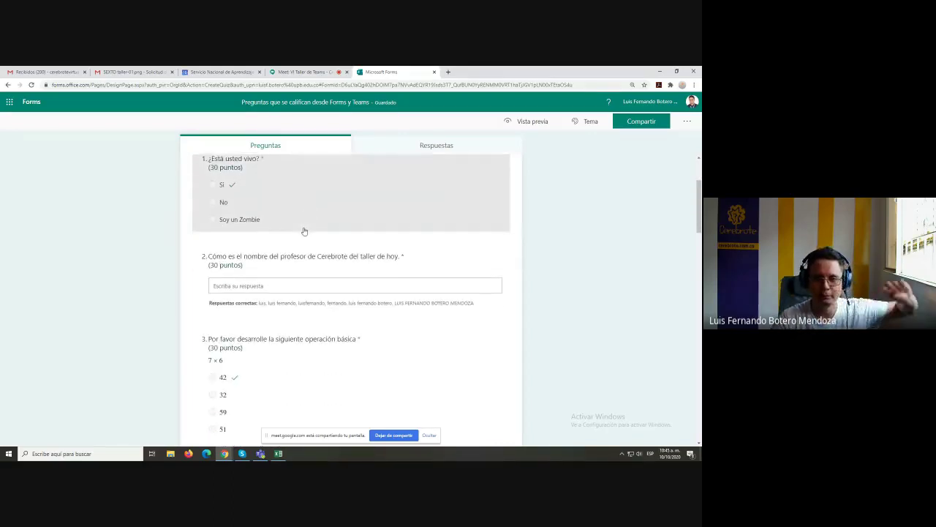
{"action": "scroll", "coordinate": [304, 231], "scroll_direction": "up", "scroll_amount": 2}
{"action": "scroll", "coordinate": [324, 316], "scroll_direction": "down", "scroll_amount": 5}
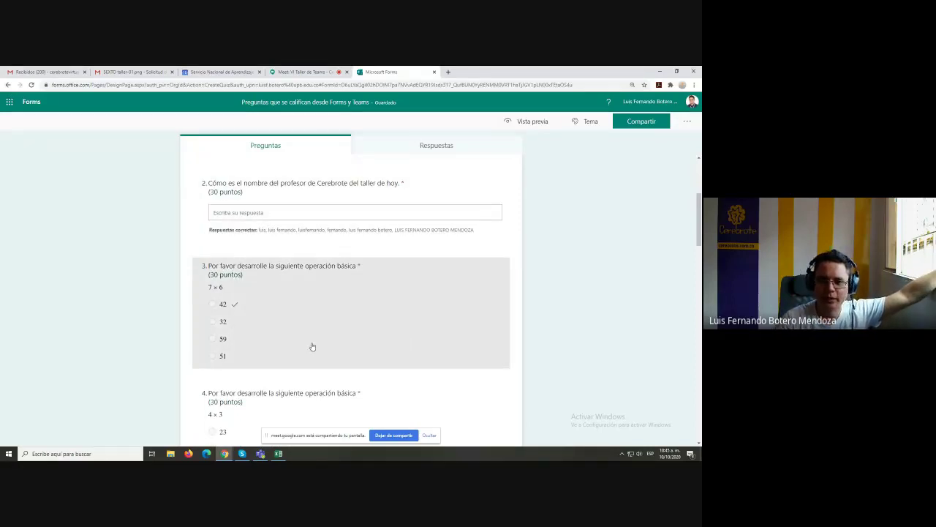
Step: Delete the arithmetic questions (9 × 5) + (4 ÷ 2) and 6 × 7 + 1 ÷ 1
{"action": "scroll", "coordinate": [313, 346], "scroll_direction": "down", "scroll_amount": 4}
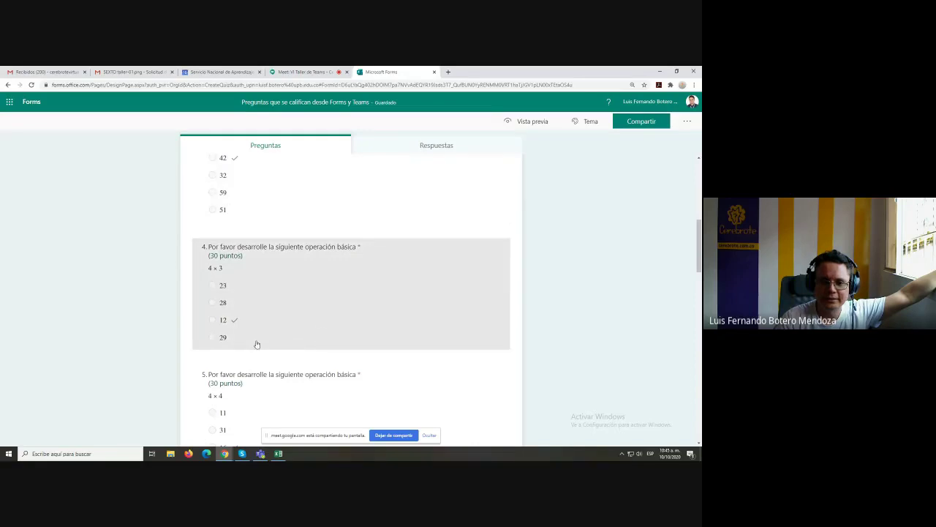
{"action": "scroll", "coordinate": [309, 360], "scroll_direction": "down", "scroll_amount": 3}
{"action": "scroll", "coordinate": [327, 386], "scroll_direction": "down", "scroll_amount": 4}
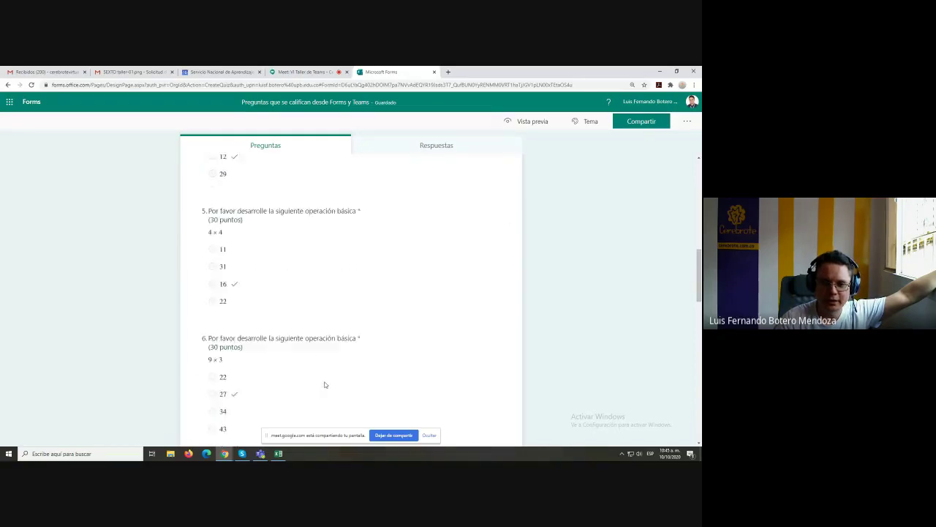
{"action": "scroll", "coordinate": [312, 320], "scroll_direction": "down", "scroll_amount": 3}
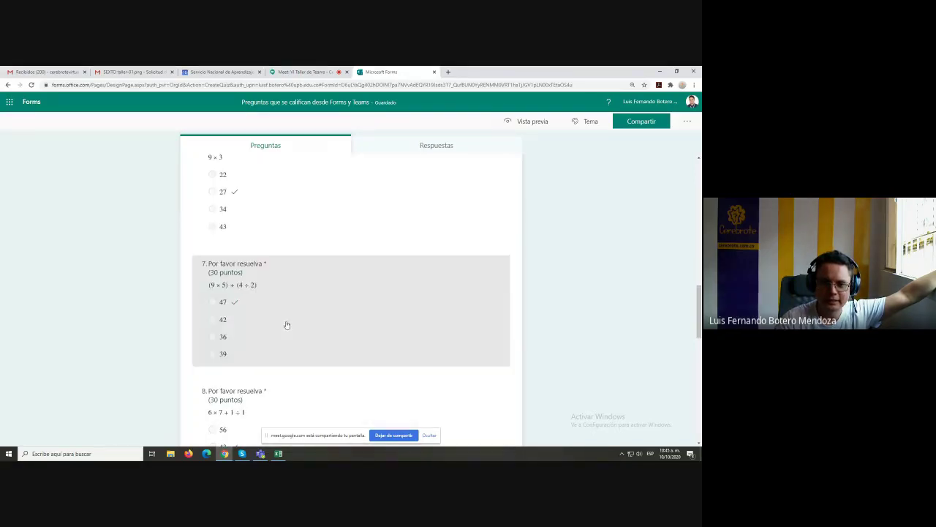
{"action": "left_click", "coordinate": [466, 284]}
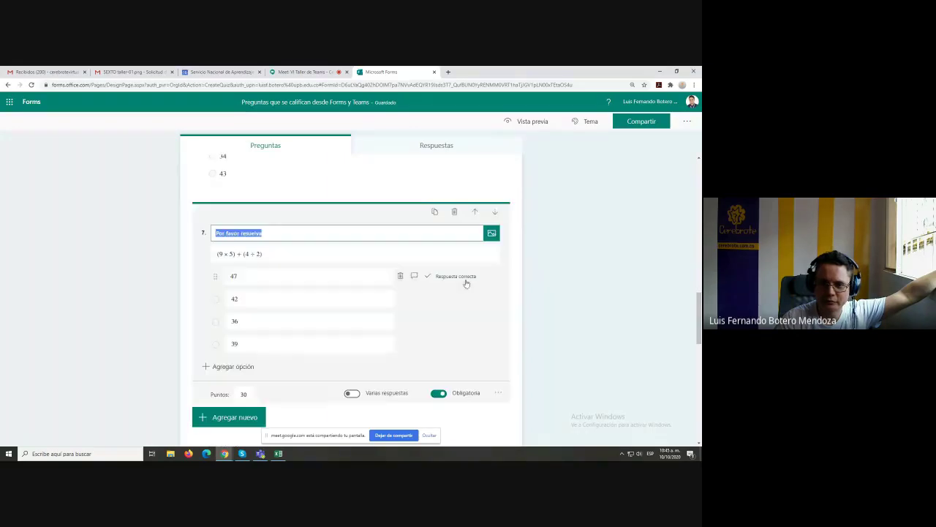
{"action": "left_click", "coordinate": [455, 212]}
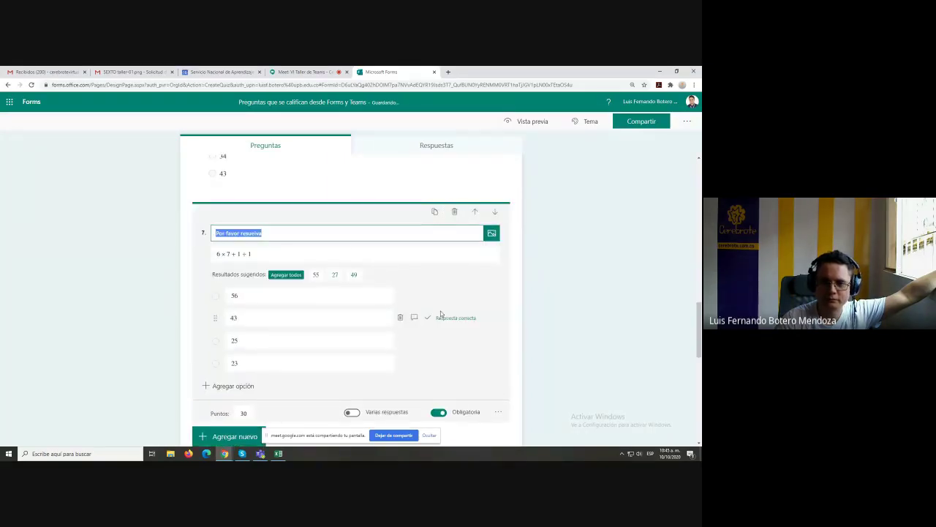
{"action": "left_click", "coordinate": [454, 212]}
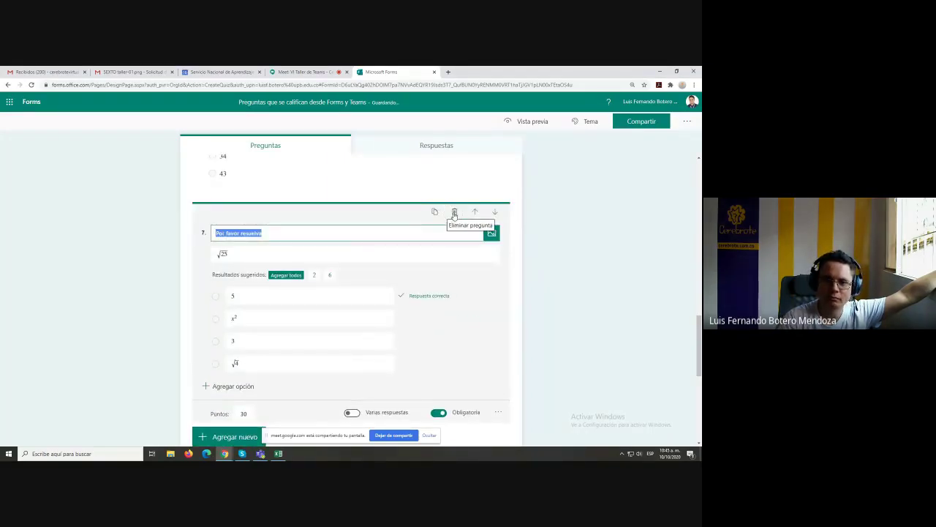
{"action": "left_click", "coordinate": [568, 316]}
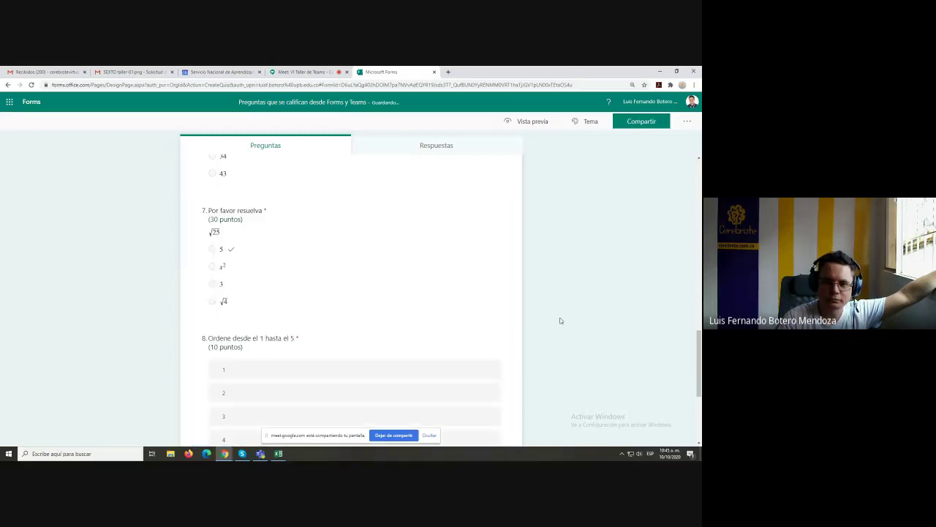
Step: Delete the blue-photo file-upload question
{"action": "scroll", "coordinate": [561, 319], "scroll_direction": "down", "scroll_amount": 2}
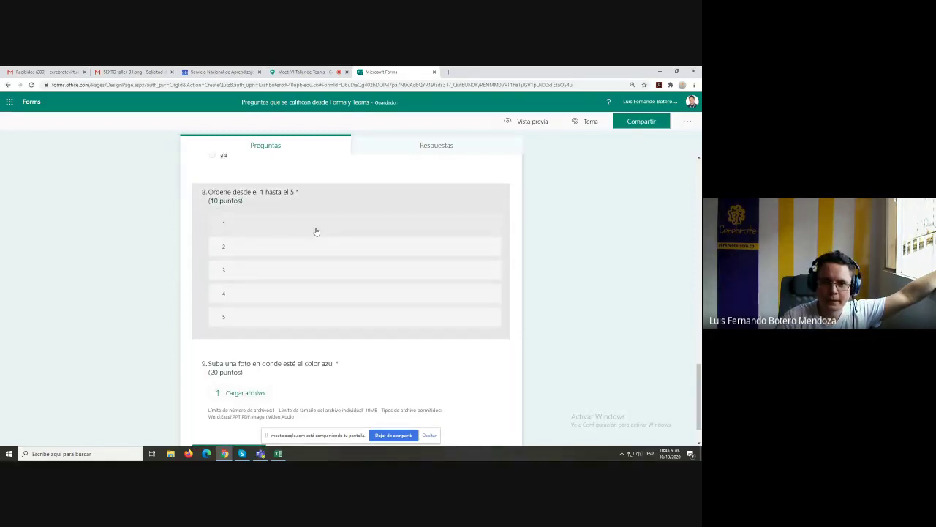
{"action": "scroll", "coordinate": [512, 322], "scroll_direction": "down", "scroll_amount": 1}
{"action": "left_click", "coordinate": [459, 327]}
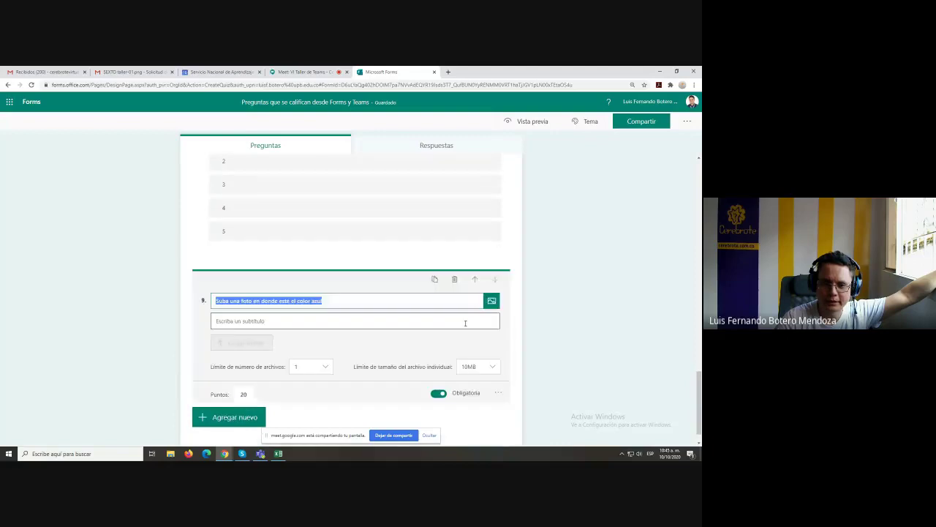
{"action": "left_click", "coordinate": [455, 279]}
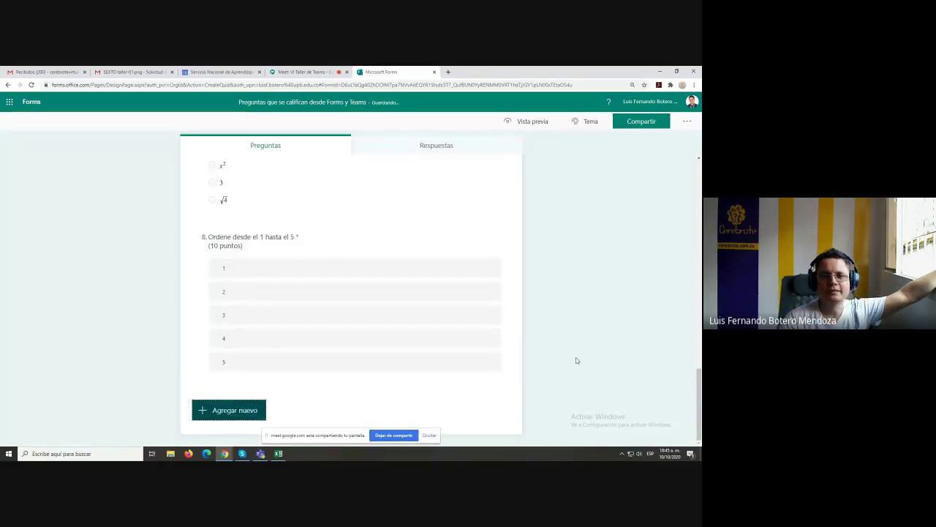
{"action": "scroll", "coordinate": [575, 359], "scroll_direction": "up", "scroll_amount": 15}
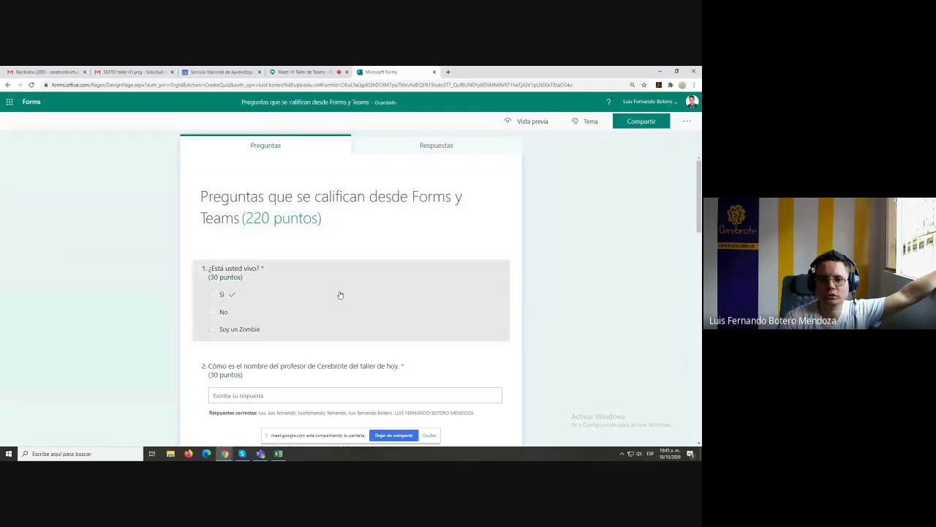
Step: Lower questions 1 and 3 (7 × 6) to 10 points each
{"action": "scroll", "coordinate": [342, 291], "scroll_direction": "down", "scroll_amount": 1}
{"action": "left_click", "coordinate": [313, 229]}
{"action": "left_click", "coordinate": [244, 394]}
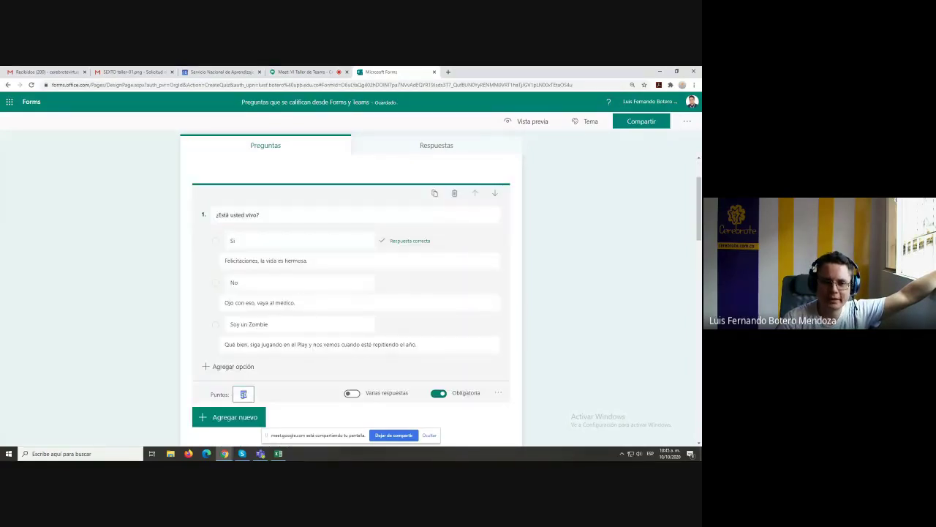
{"action": "type", "text": "1"}
{"action": "left_click", "coordinate": [157, 353]}
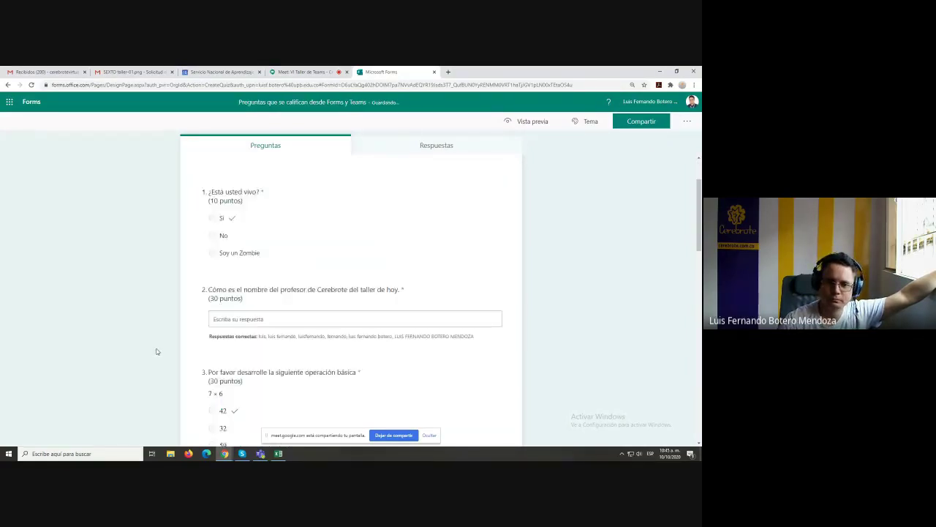
{"action": "scroll", "coordinate": [156, 352], "scroll_direction": "down", "scroll_amount": 3}
{"action": "left_click", "coordinate": [294, 275]}
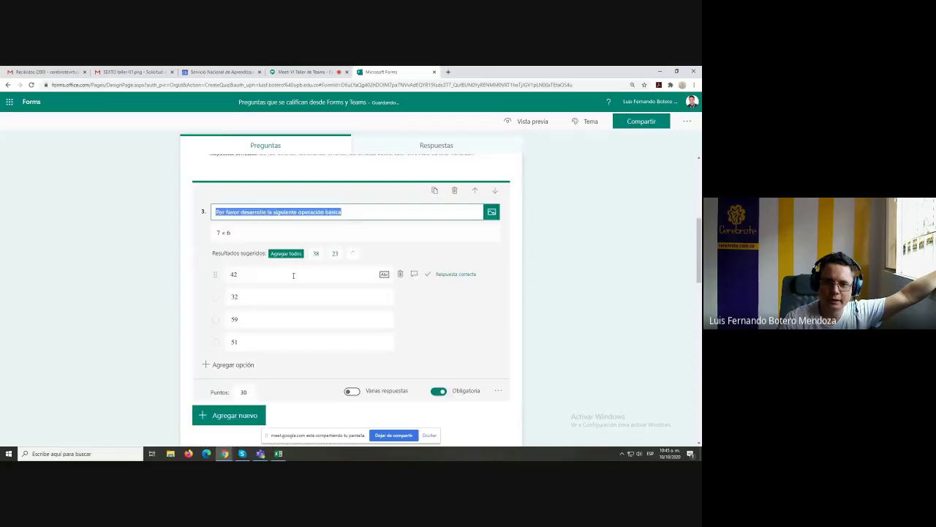
{"action": "double_click", "coordinate": [245, 393]}
{"action": "type", "text": "1"}
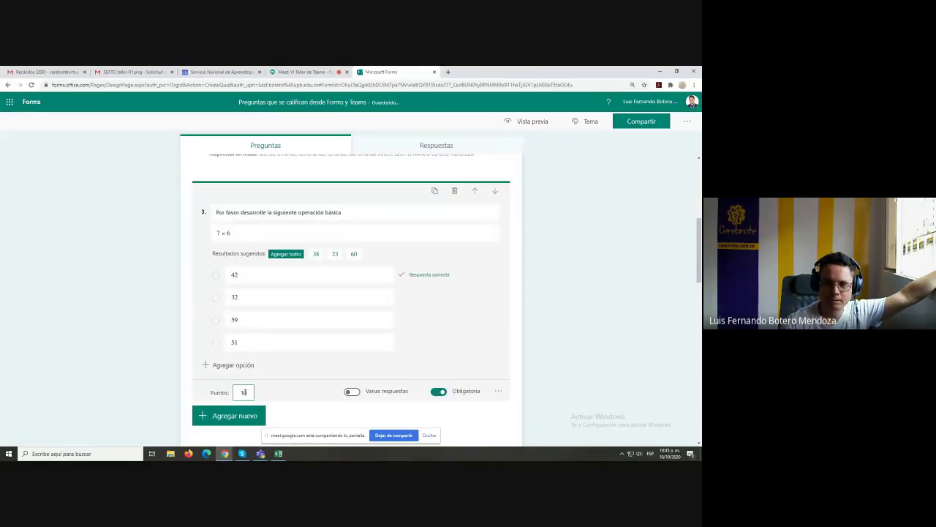
{"action": "left_click", "coordinate": [114, 355]}
Step: Set questions 4, 5 and 6 (4 × 3, 4 × 4, 9 × 3) to 10 points each
{"action": "left_click", "coordinate": [268, 290]}
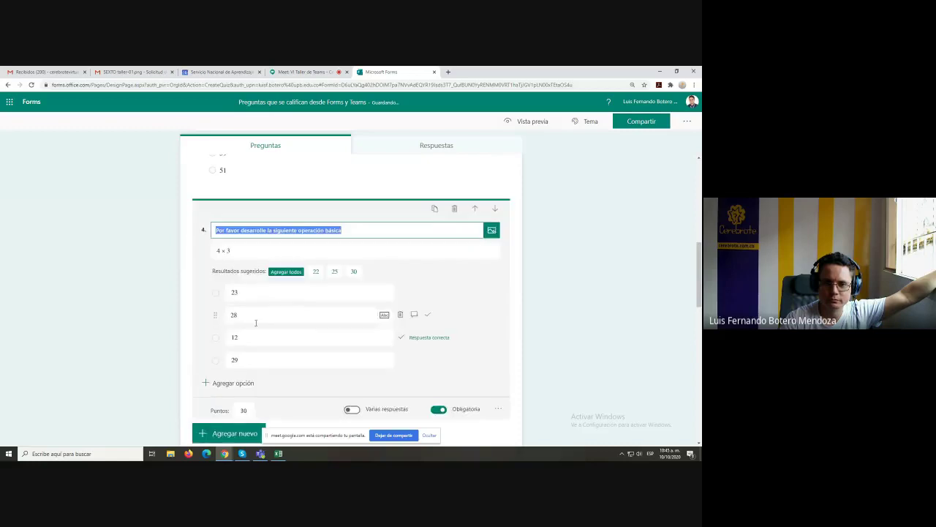
{"action": "double_click", "coordinate": [244, 409]}
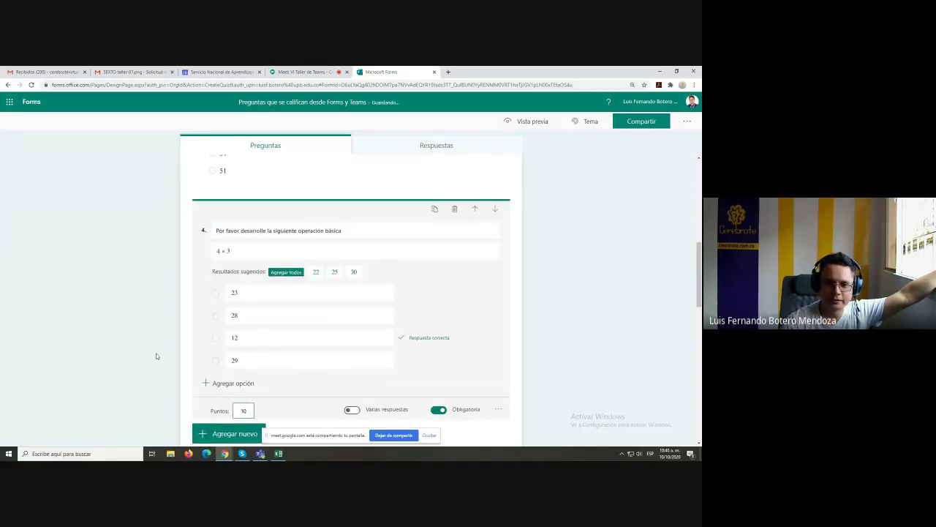
{"action": "left_click", "coordinate": [156, 356]}
{"action": "left_click", "coordinate": [335, 273]}
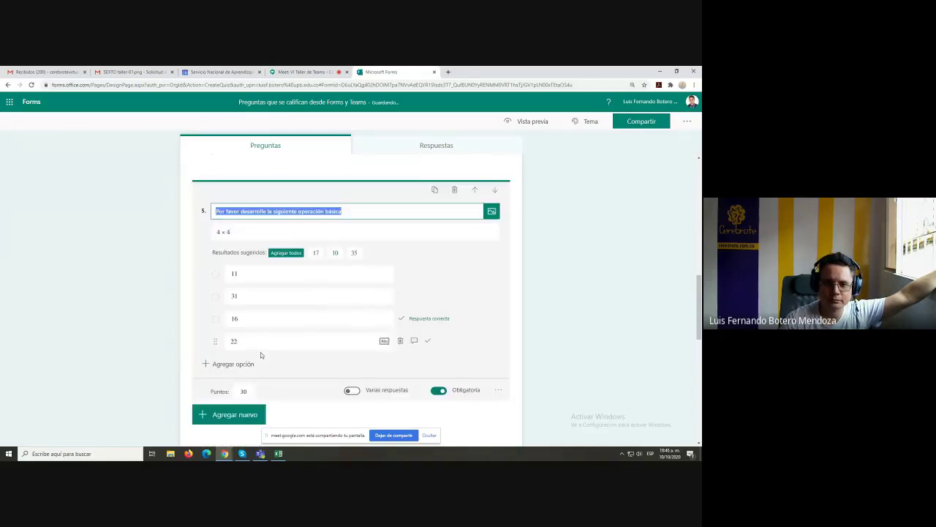
{"action": "double_click", "coordinate": [244, 392]}
{"action": "left_click", "coordinate": [122, 327]}
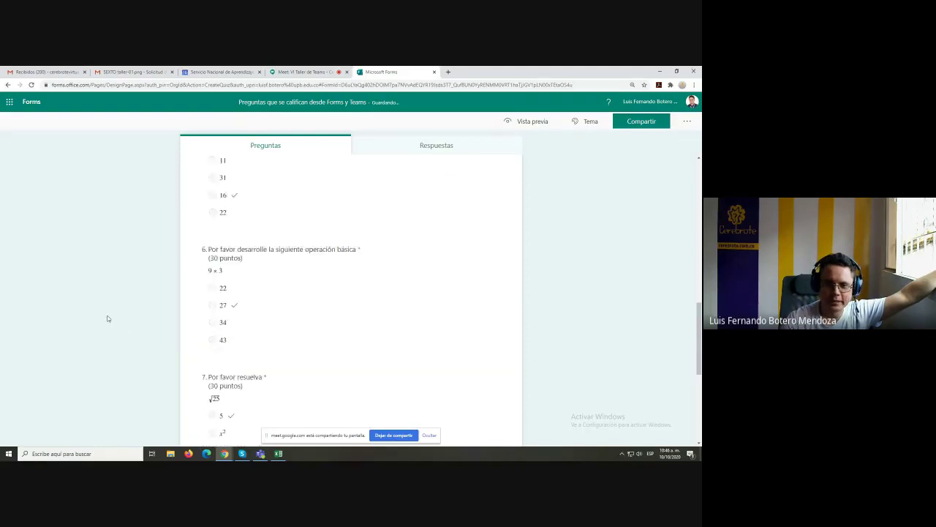
{"action": "left_click", "coordinate": [318, 254]}
{"action": "left_click", "coordinate": [244, 373]}
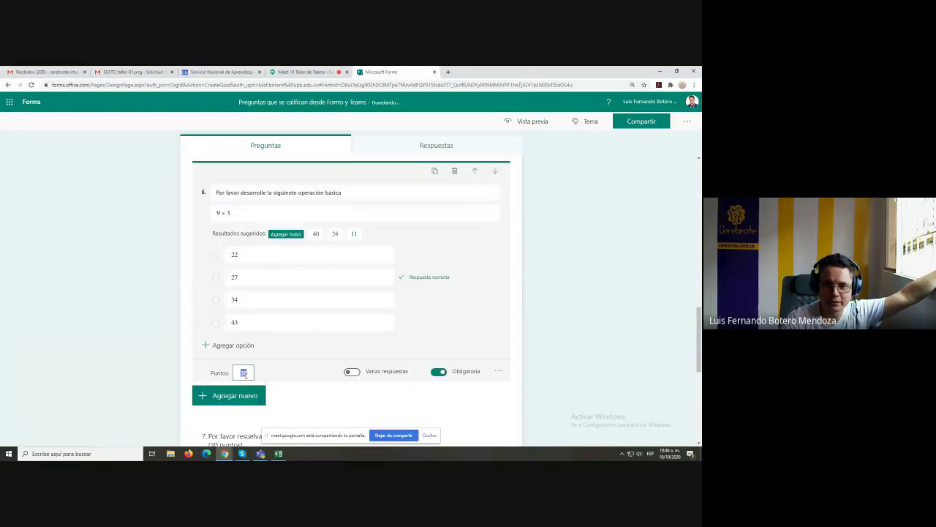
{"action": "left_click", "coordinate": [118, 300]}
Step: Change the √25 question 7 from 30 to 10 points
{"action": "scroll", "coordinate": [182, 309], "scroll_direction": "down", "scroll_amount": 3}
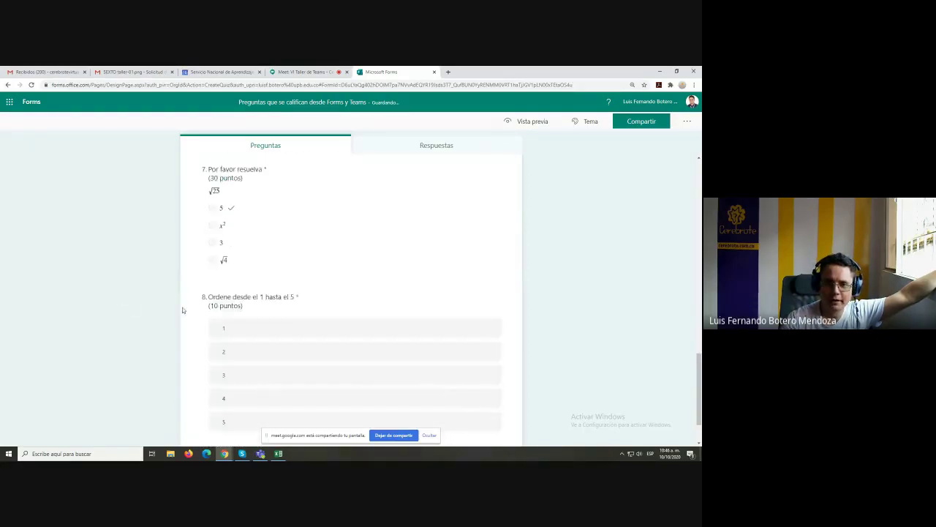
{"action": "scroll", "coordinate": [344, 313], "scroll_direction": "down", "scroll_amount": 1}
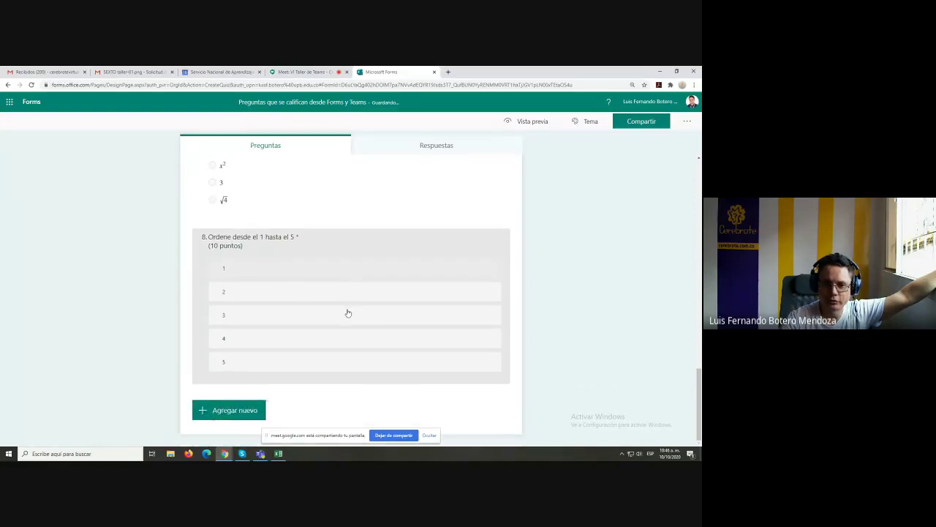
{"action": "scroll", "coordinate": [344, 313], "scroll_direction": "up", "scroll_amount": 3}
{"action": "left_click", "coordinate": [334, 280]}
{"action": "left_click", "coordinate": [243, 413]}
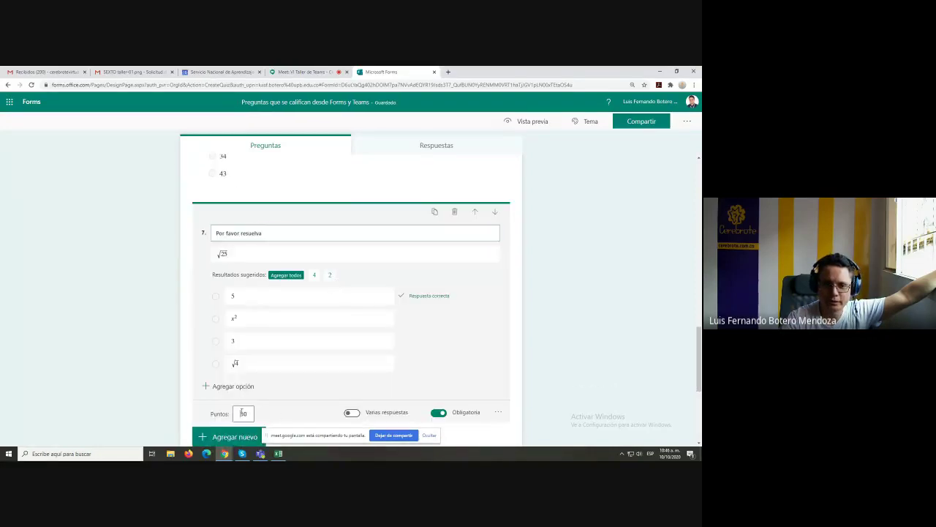
{"action": "type", "text": "10"}
{"action": "left_click", "coordinate": [136, 333]}
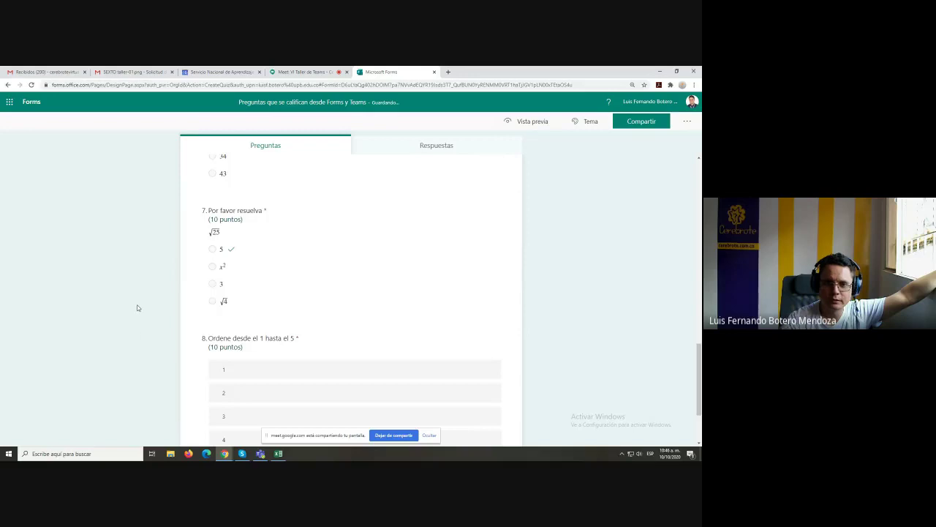
{"action": "scroll", "coordinate": [137, 308], "scroll_direction": "up", "scroll_amount": 3}
{"action": "scroll", "coordinate": [137, 308], "scroll_direction": "up", "scroll_amount": 10}
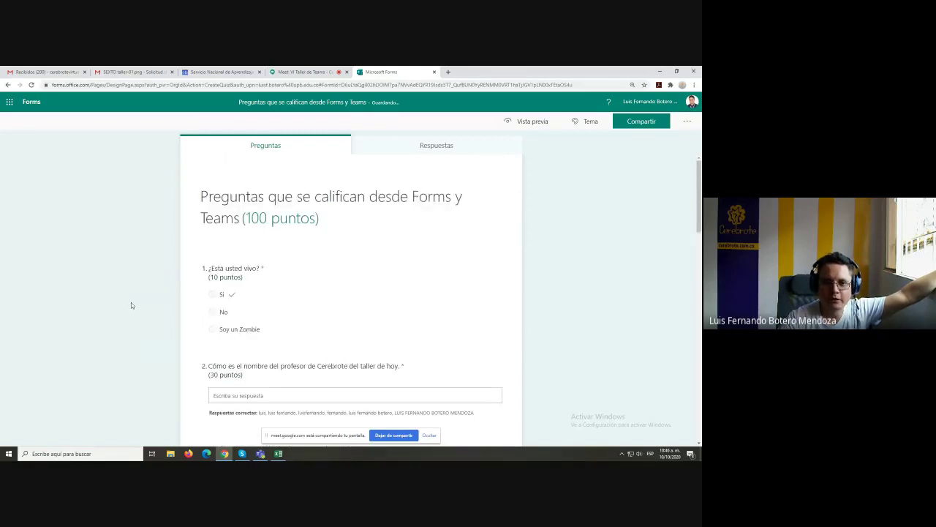
Step: Set question 2 to 10 points
{"action": "scroll", "coordinate": [280, 251], "scroll_direction": "down", "scroll_amount": 1}
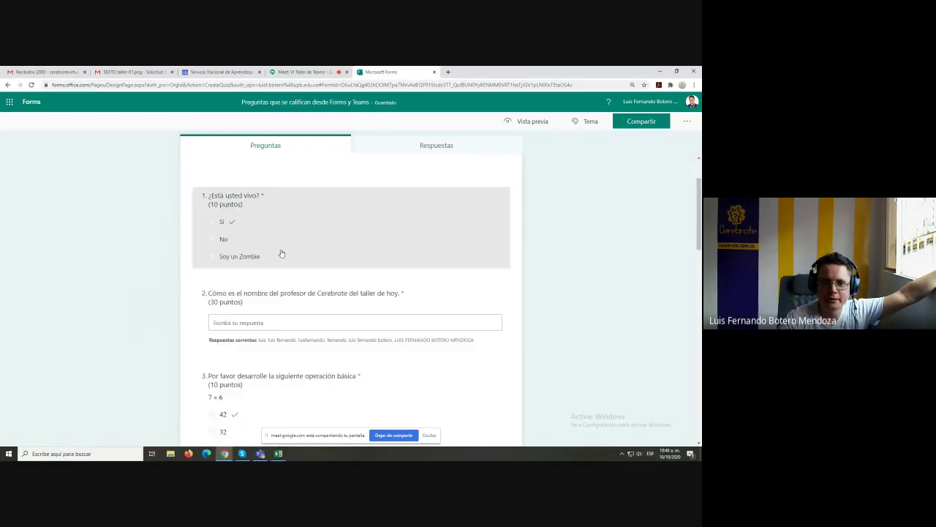
{"action": "scroll", "coordinate": [267, 229], "scroll_direction": "down", "scroll_amount": 1}
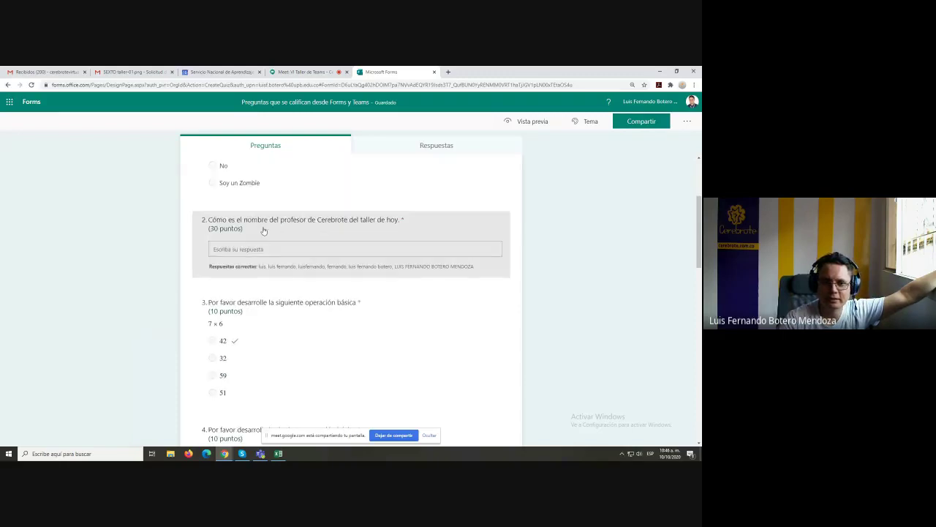
{"action": "left_click", "coordinate": [264, 230]}
{"action": "double_click", "coordinate": [244, 344]}
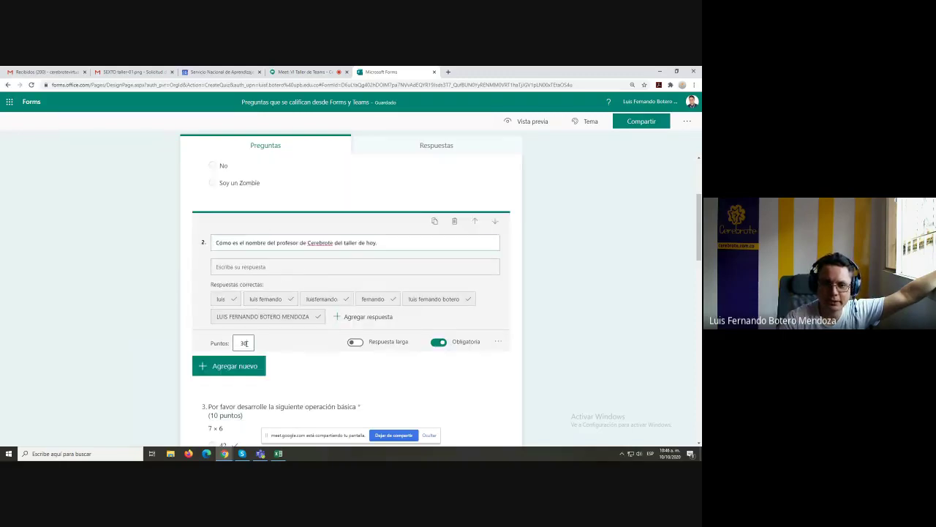
{"action": "type", "text": "10"}
{"action": "left_click", "coordinate": [143, 312]}
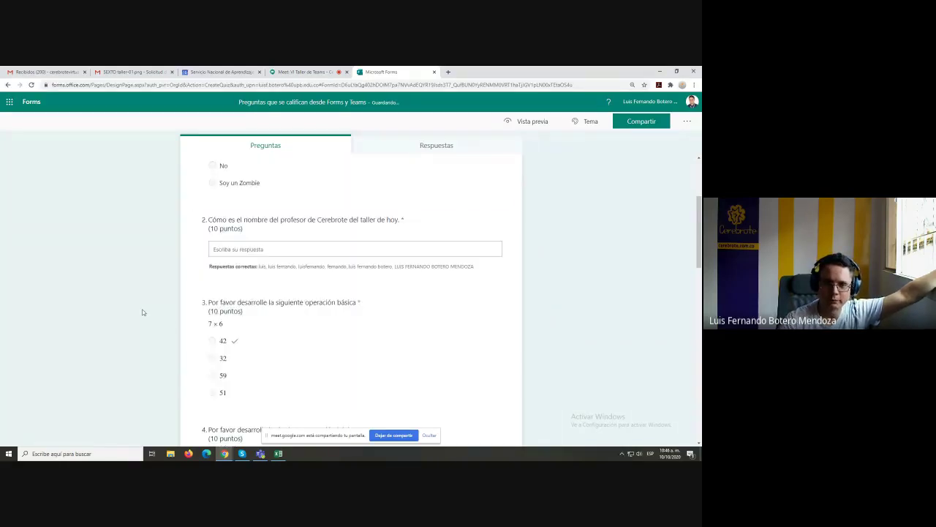
Step: Set ranking question 8 to 30 points and review the 100-point quiz
{"action": "scroll", "coordinate": [144, 312], "scroll_direction": "up", "scroll_amount": 3}
{"action": "scroll", "coordinate": [143, 312], "scroll_direction": "down", "scroll_amount": 2}
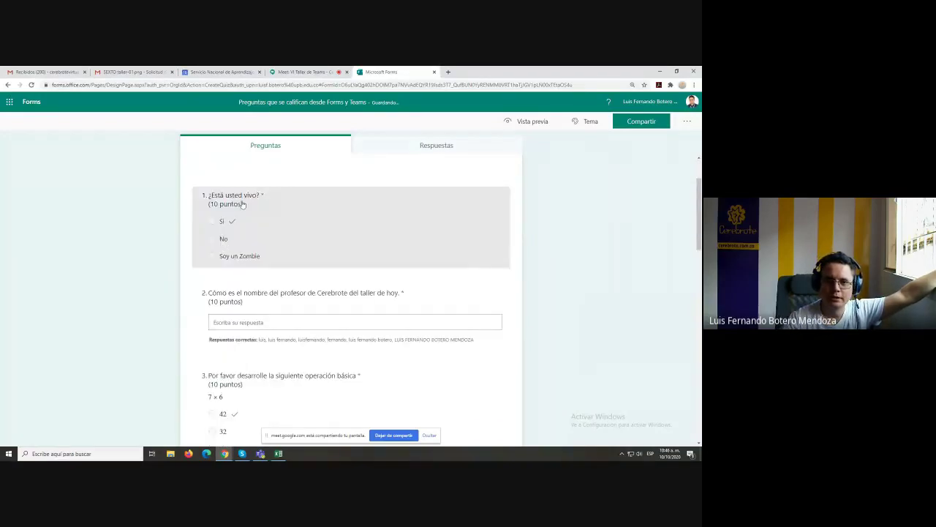
{"action": "scroll", "coordinate": [243, 341], "scroll_direction": "down", "scroll_amount": 5}
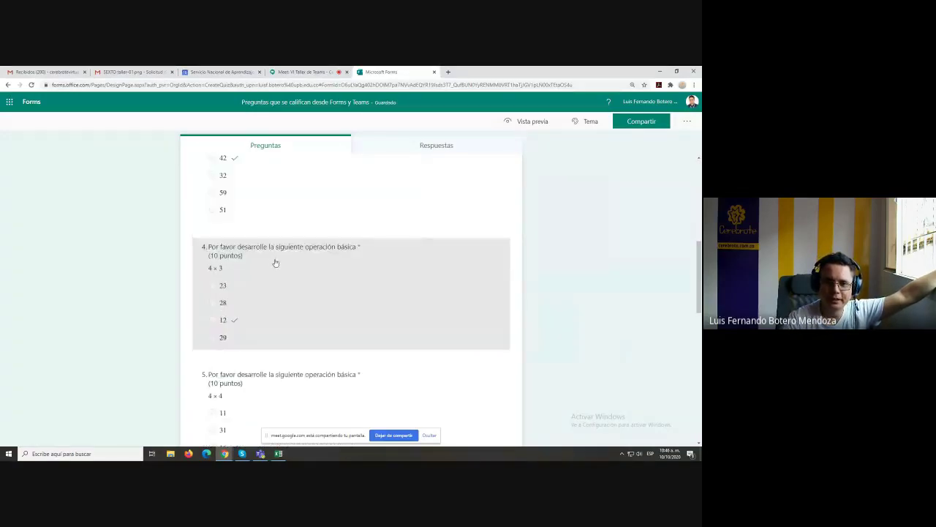
{"action": "scroll", "coordinate": [241, 241], "scroll_direction": "down", "scroll_amount": 2}
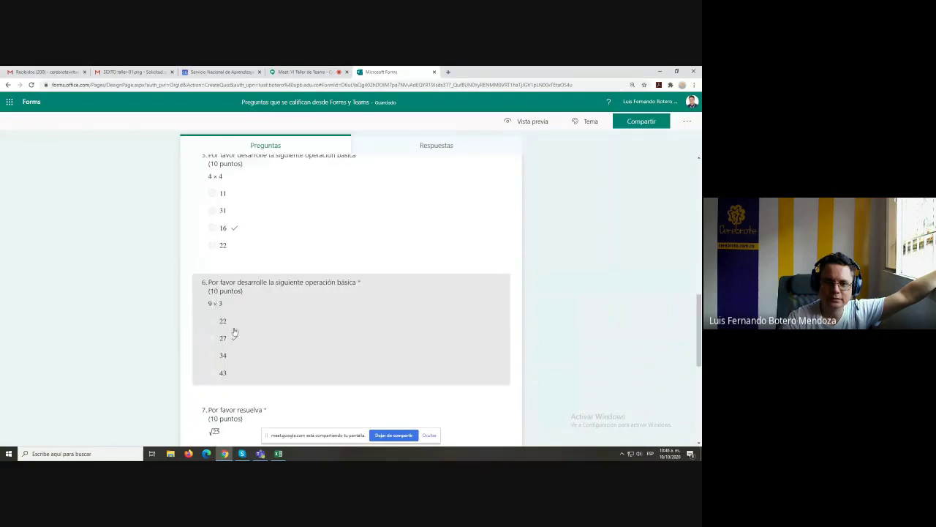
{"action": "scroll", "coordinate": [253, 301], "scroll_direction": "down", "scroll_amount": 4}
{"action": "scroll", "coordinate": [270, 307], "scroll_direction": "down", "scroll_amount": 4}
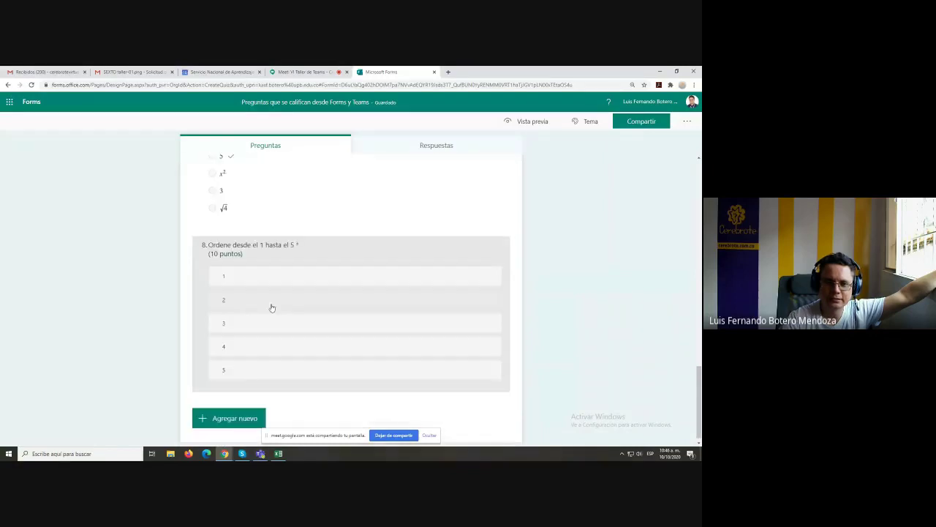
{"action": "left_click", "coordinate": [271, 256]}
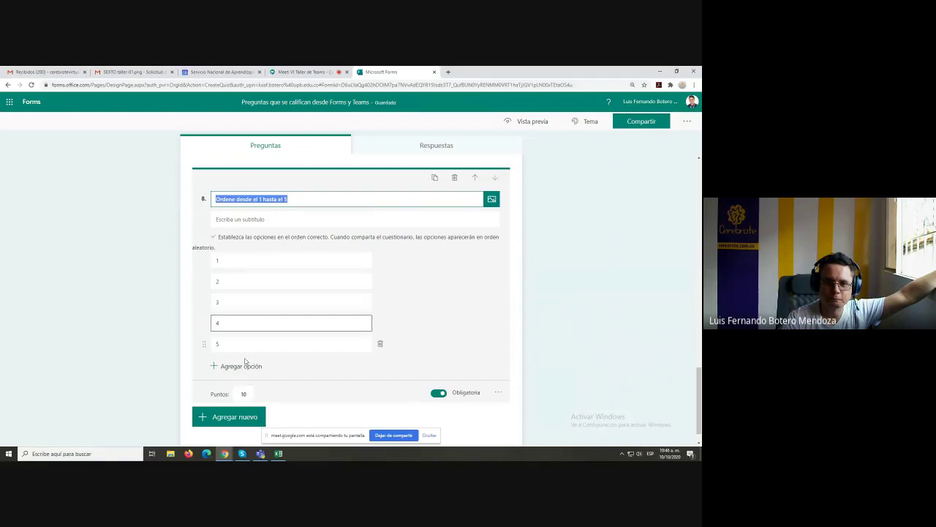
{"action": "left_click", "coordinate": [246, 393]}
{"action": "double_click", "coordinate": [246, 393]}
{"action": "type", "text": "30"}
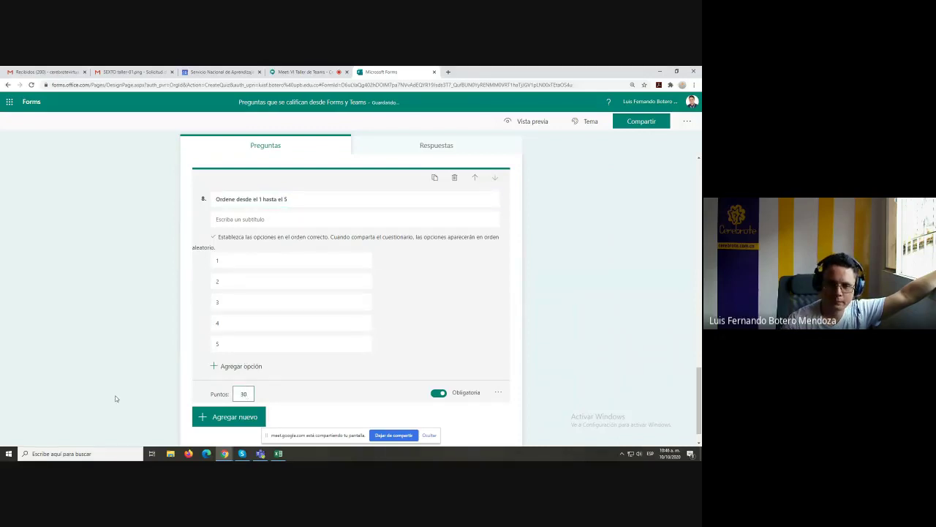
{"action": "left_click", "coordinate": [115, 398]}
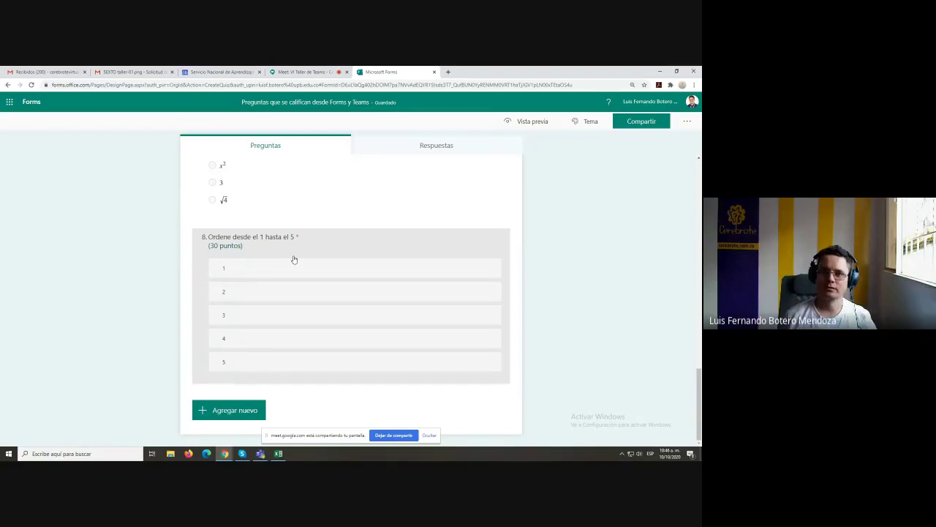
{"action": "scroll", "coordinate": [412, 247], "scroll_direction": "up", "scroll_amount": 20}
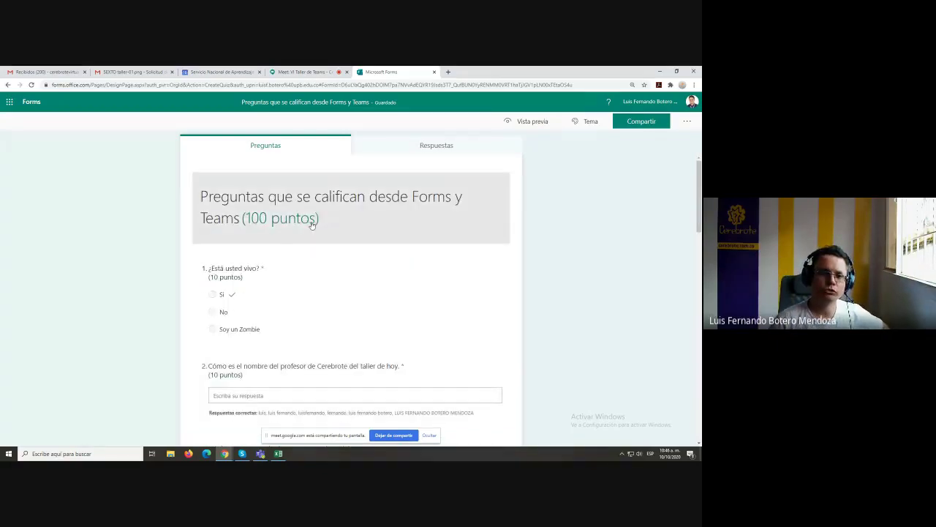
{"action": "scroll", "coordinate": [329, 322], "scroll_direction": "down", "scroll_amount": 4}
{"action": "scroll", "coordinate": [304, 266], "scroll_direction": "down", "scroll_amount": 5}
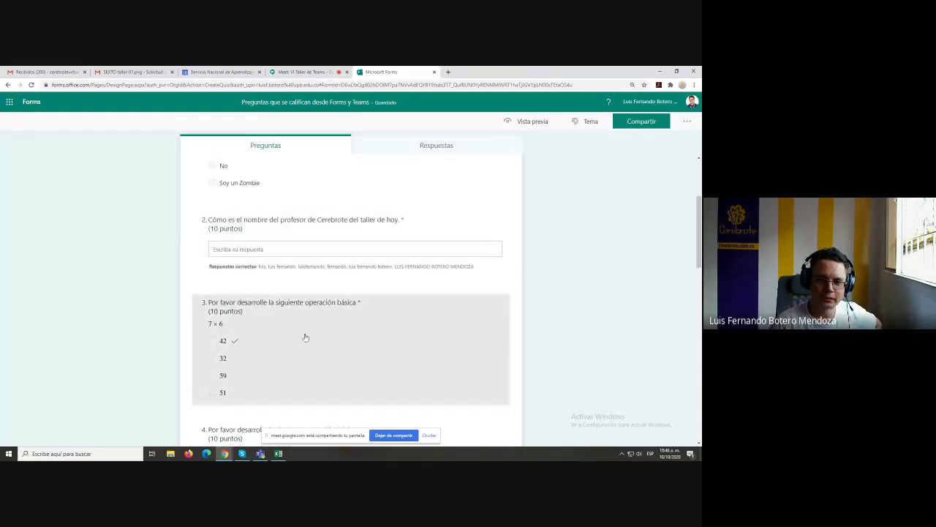
{"action": "scroll", "coordinate": [317, 268], "scroll_direction": "down", "scroll_amount": 8}
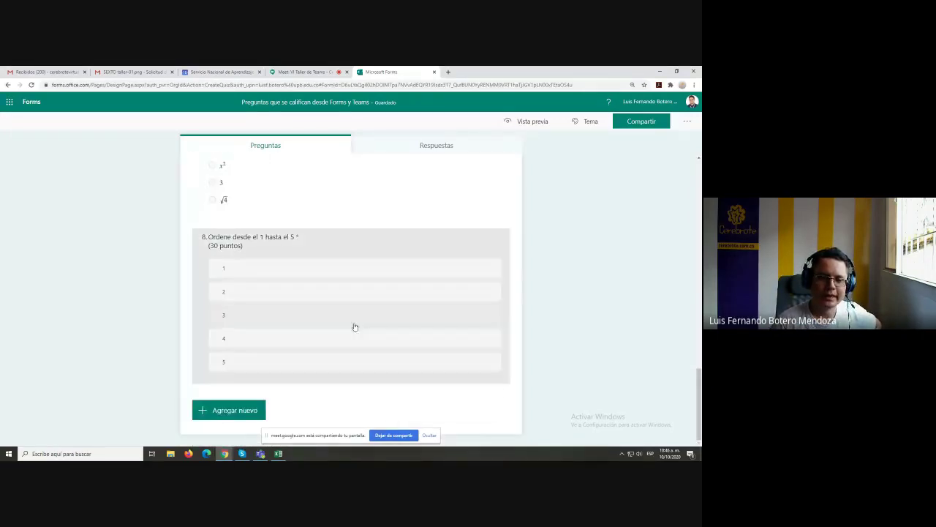
{"action": "scroll", "coordinate": [487, 349], "scroll_direction": "up", "scroll_amount": 15}
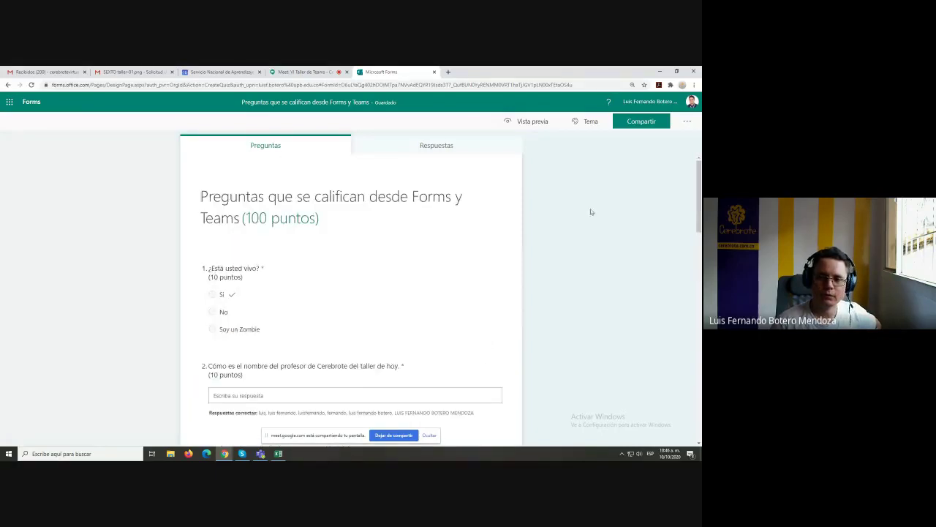
Step: Allow anyone with the link to respond, copy the response link, and open the form settings
{"action": "left_click", "coordinate": [654, 125]}
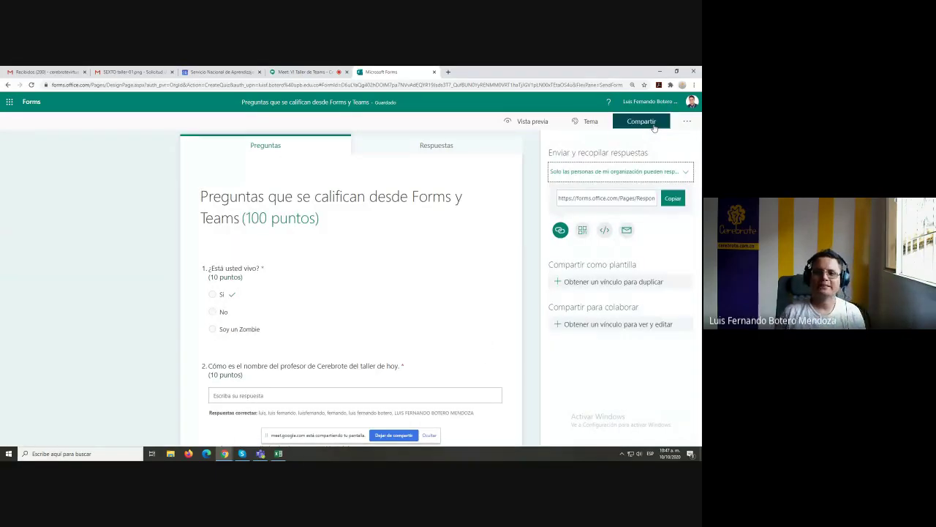
{"action": "left_click", "coordinate": [612, 174]}
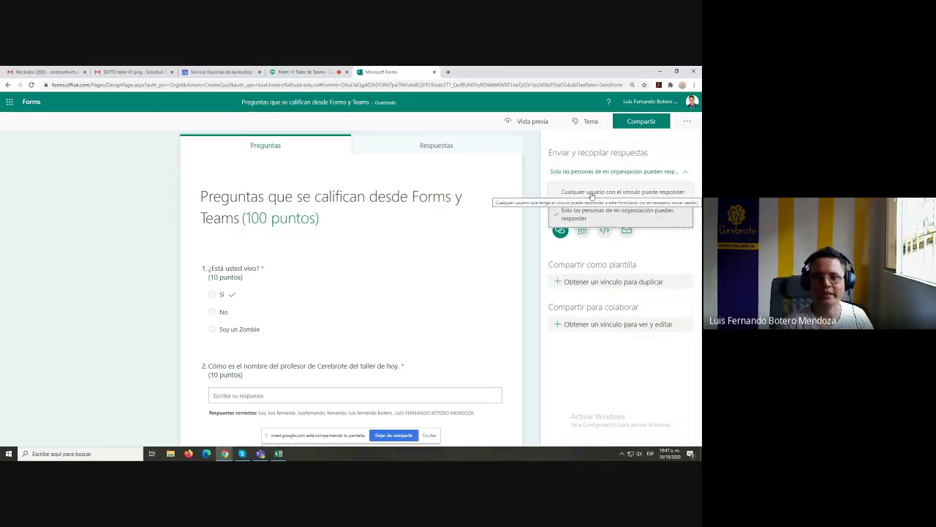
{"action": "left_click", "coordinate": [592, 192]}
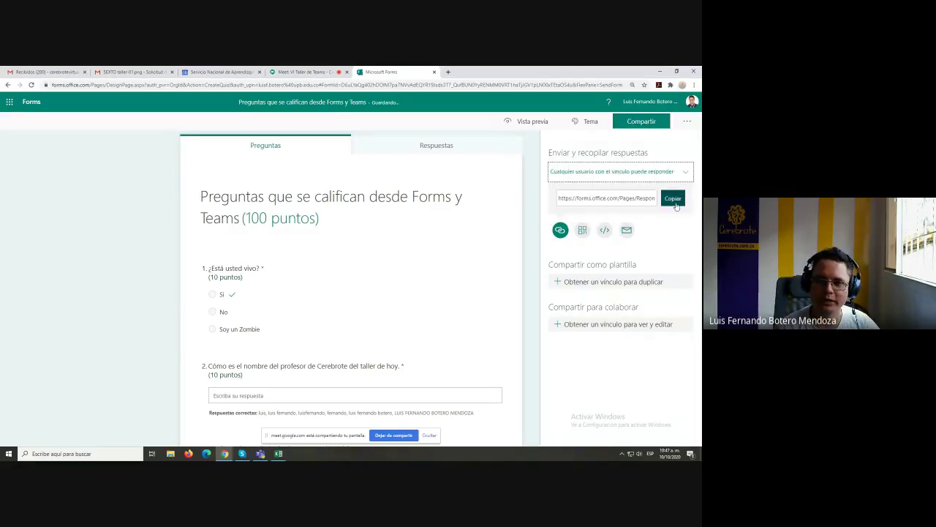
{"action": "left_click", "coordinate": [673, 199]}
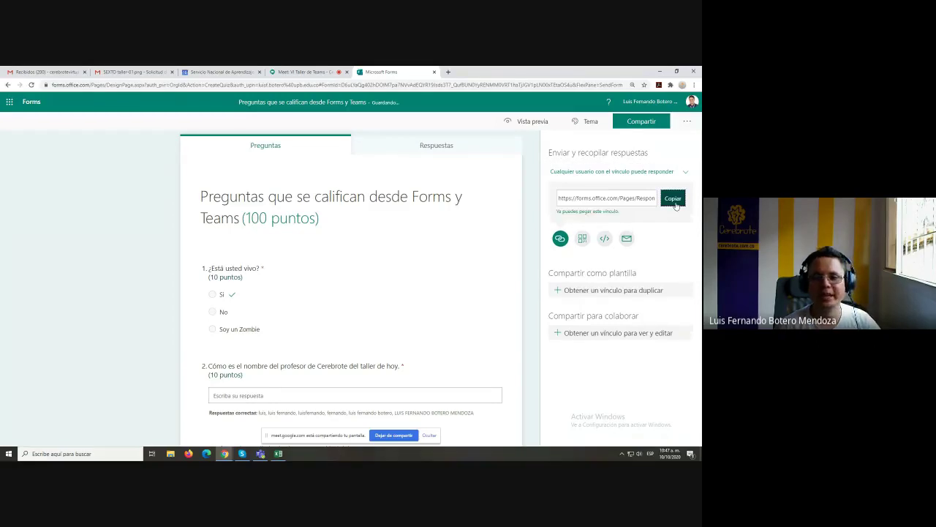
{"action": "left_click", "coordinate": [692, 123]}
{"action": "left_click", "coordinate": [642, 140]}
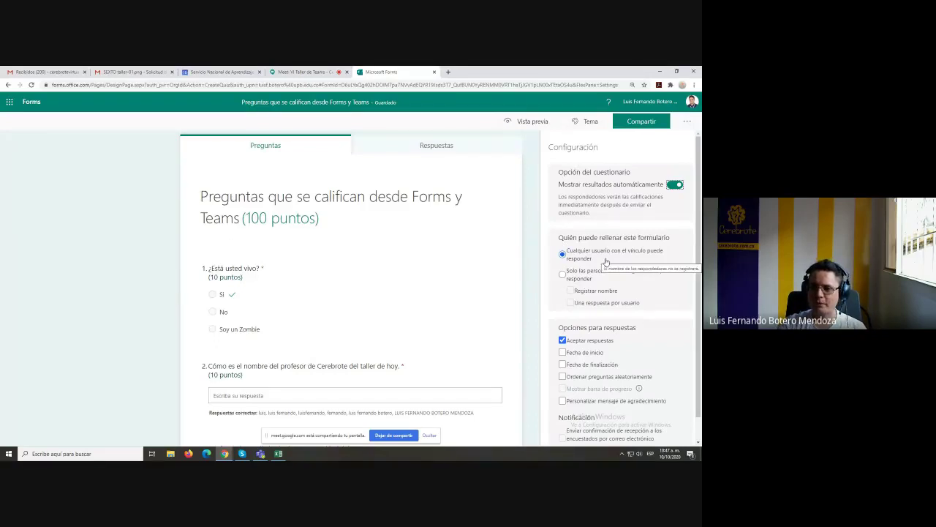
Step: Toggle 'Mostrar resultados automáticamente' off and back on, leaving it enabled
{"action": "scroll", "coordinate": [588, 264], "scroll_direction": "down", "scroll_amount": 1}
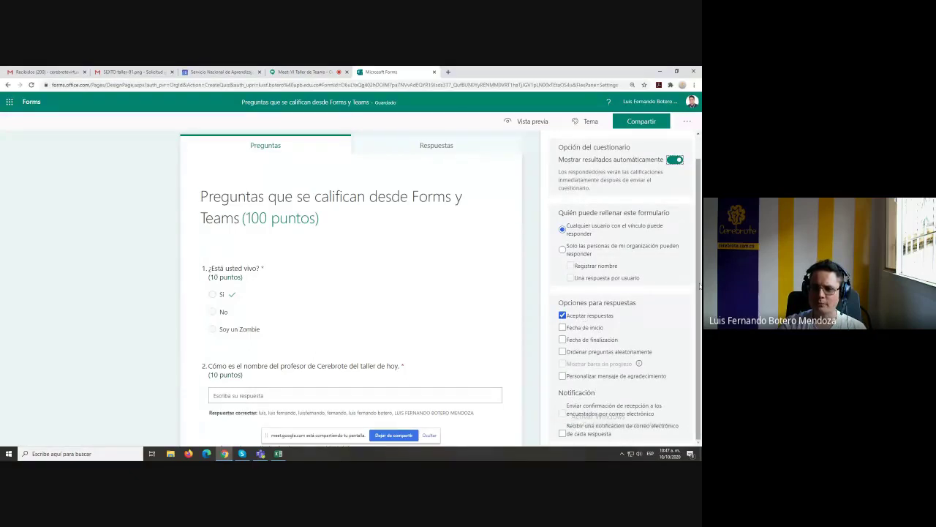
{"action": "scroll", "coordinate": [700, 250], "scroll_direction": "up", "scroll_amount": 1}
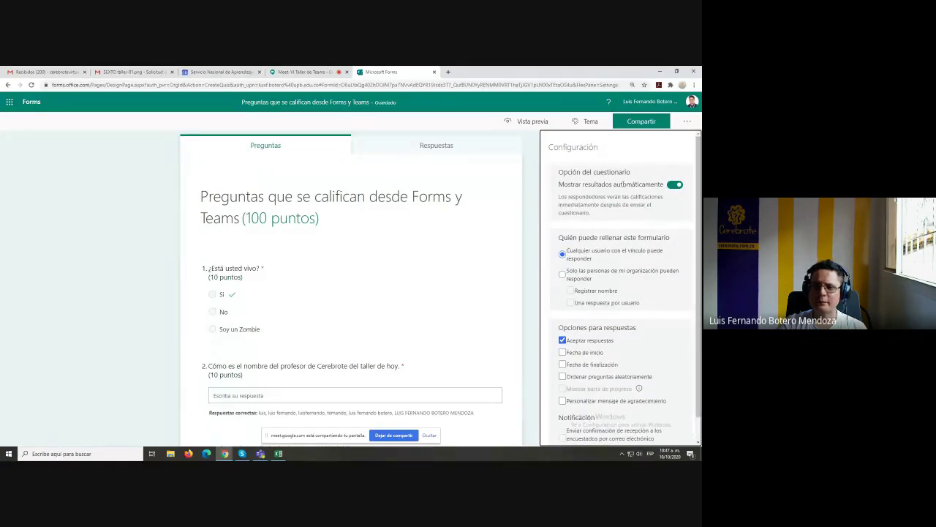
{"action": "left_click", "coordinate": [674, 186]}
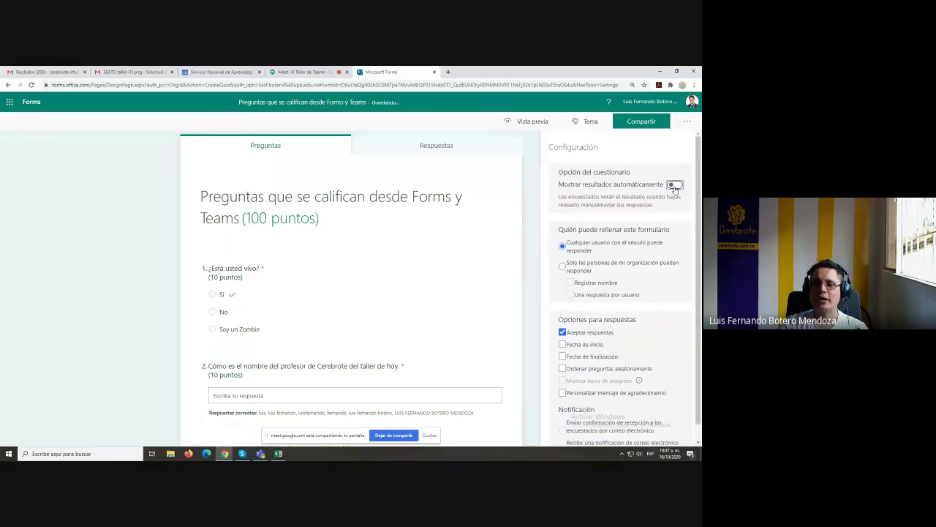
{"action": "left_click", "coordinate": [674, 186]}
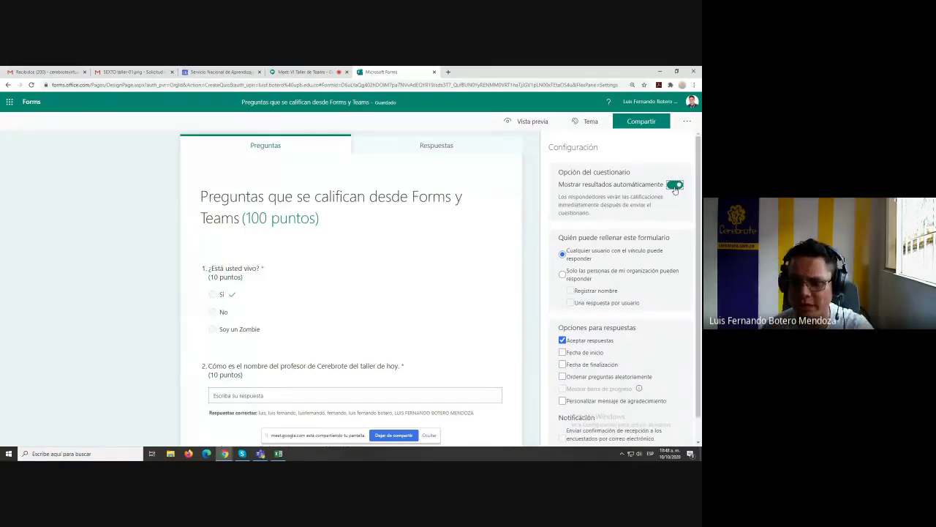
Step: Copy the quiz's anyone-with-the-link response URL again from the sharing options
{"action": "scroll", "coordinate": [675, 188], "scroll_direction": "down", "scroll_amount": 1}
{"action": "scroll", "coordinate": [675, 190], "scroll_direction": "up", "scroll_amount": 1}
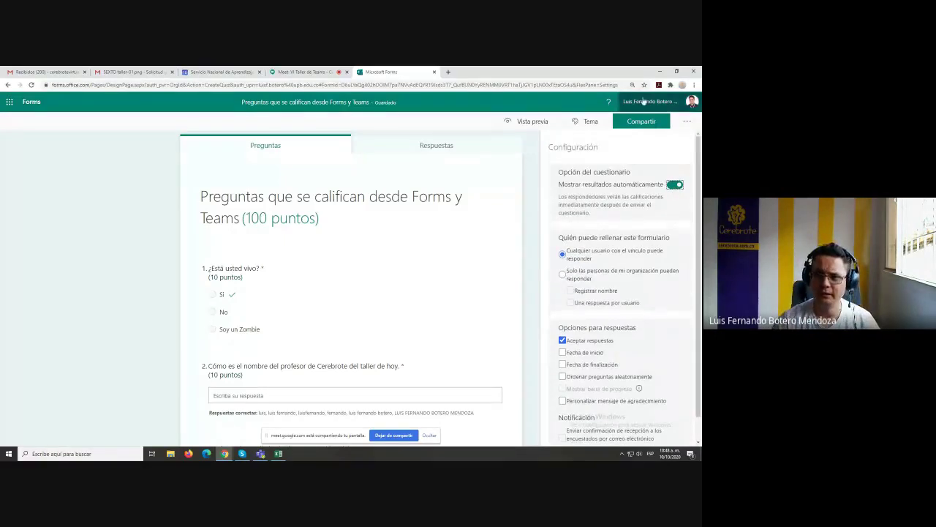
{"action": "left_click", "coordinate": [641, 121]}
{"action": "left_click", "coordinate": [674, 201]}
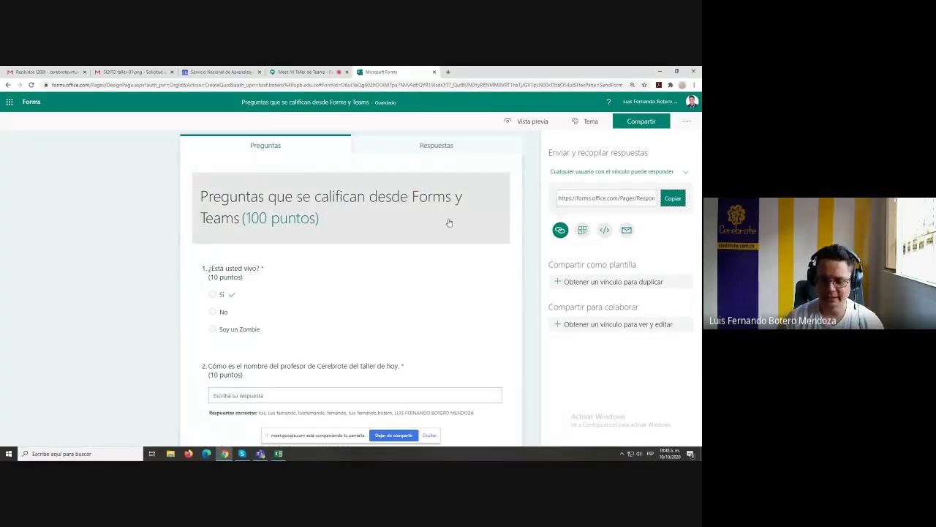
{"action": "key", "text": "alt+Tab"}
Step: Create a Teams quiz assignment from 'Preguntas que se califican desde Forms y Teams' and assign it to the class
{"action": "key", "text": "alt+Tab"}
{"action": "key", "text": "alt+Tab"}
{"action": "key", "text": "alt+Tab"}
{"action": "key", "text": "alt+Tab"}
{"action": "key", "text": "alt+Tab"}
{"action": "key", "text": "alt+Tab"}
{"action": "key", "text": "alt+Tab"}
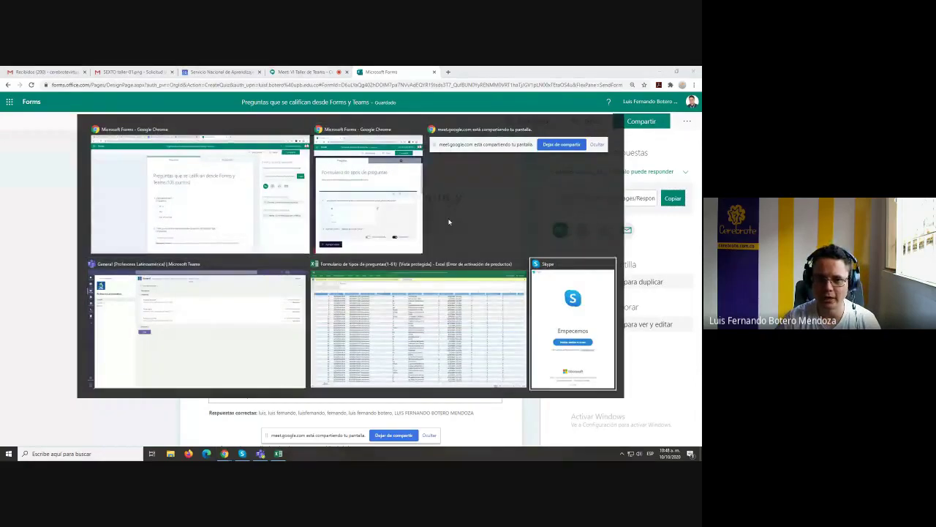
{"action": "key", "text": "alt+Tab"}
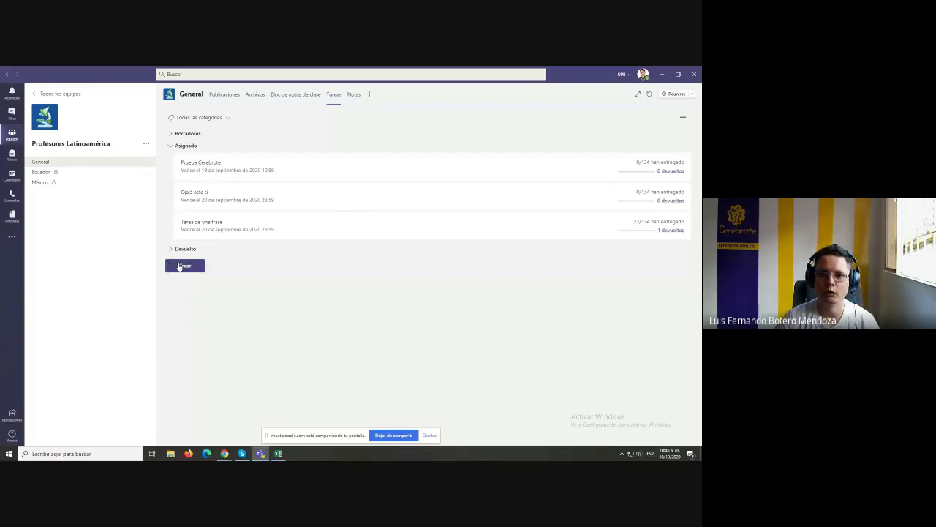
{"action": "key", "text": "alt+Tab"}
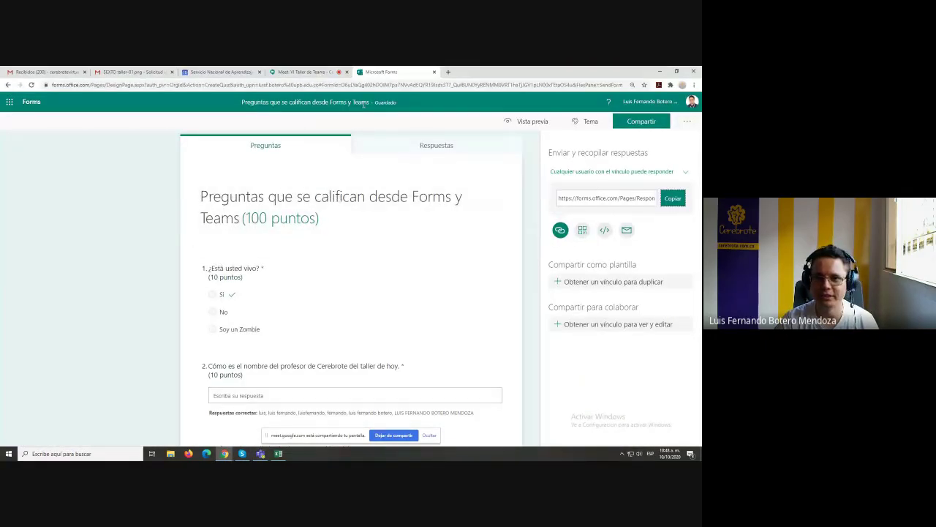
{"action": "key", "text": "alt+Tab"}
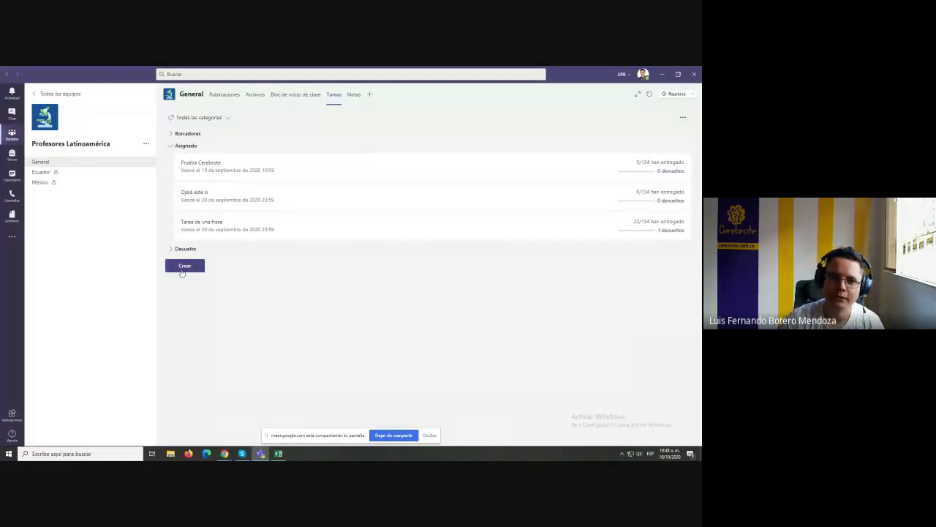
{"action": "left_click", "coordinate": [183, 268]}
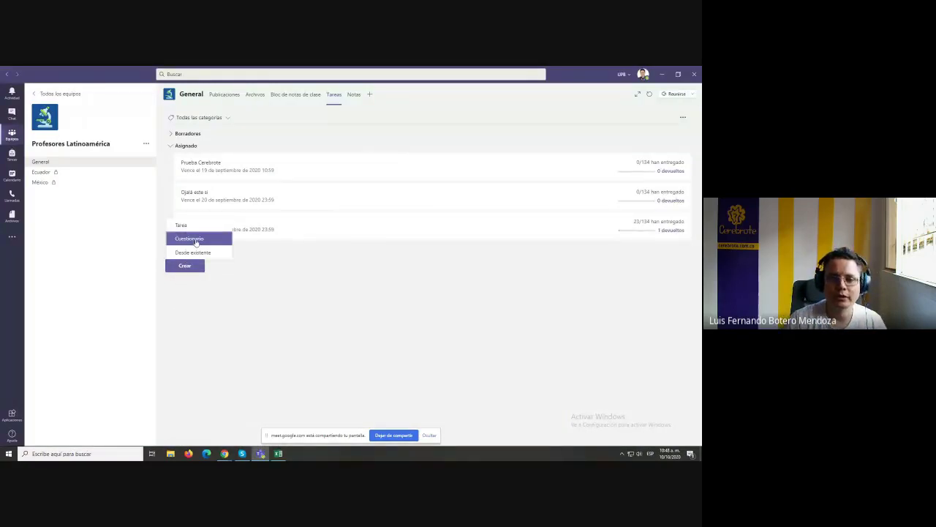
{"action": "left_click", "coordinate": [196, 241]}
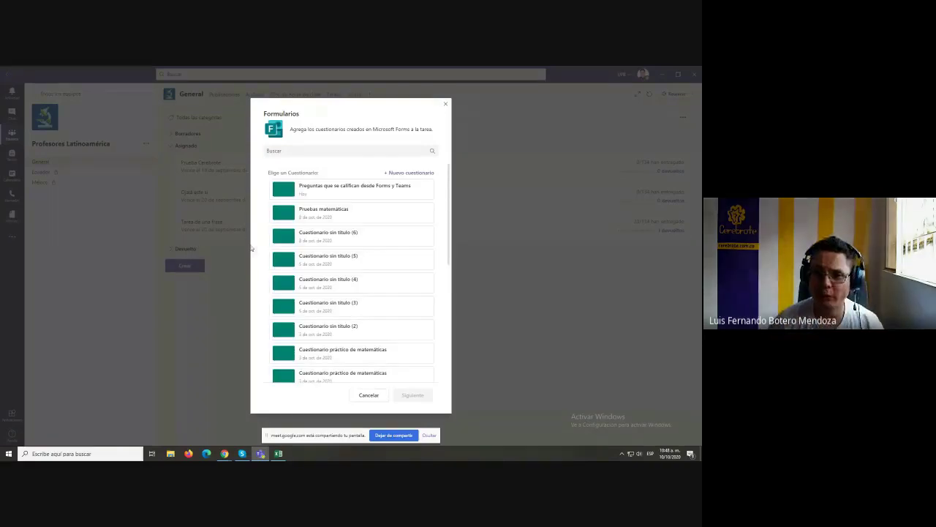
{"action": "left_click", "coordinate": [375, 191]}
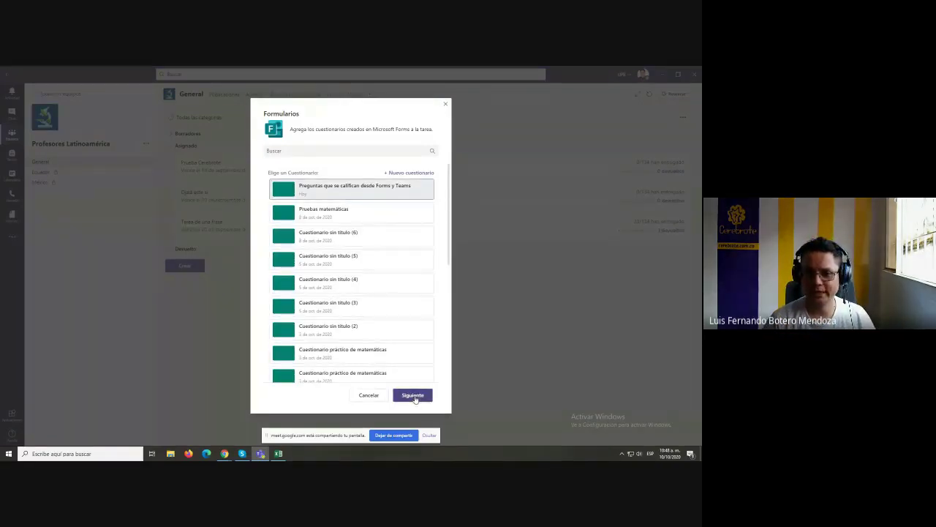
{"action": "left_click", "coordinate": [413, 395]}
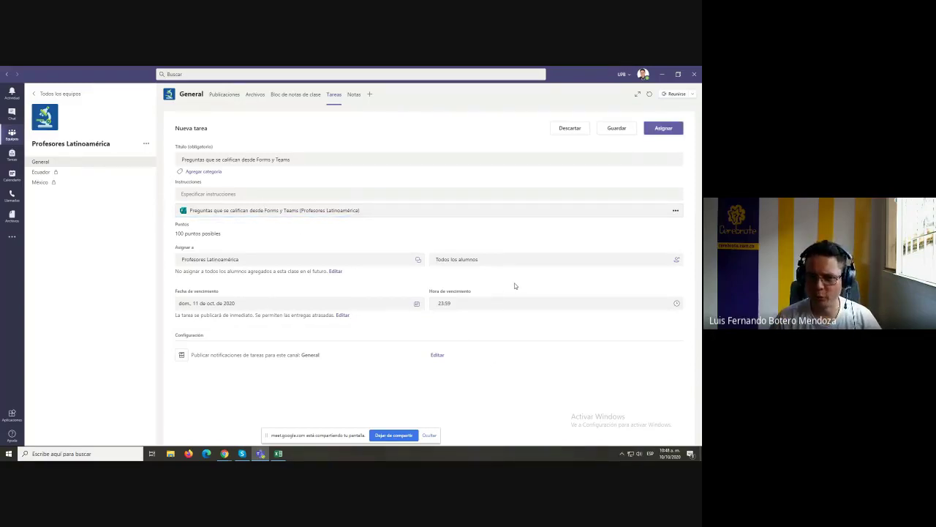
{"action": "left_click", "coordinate": [676, 132]}
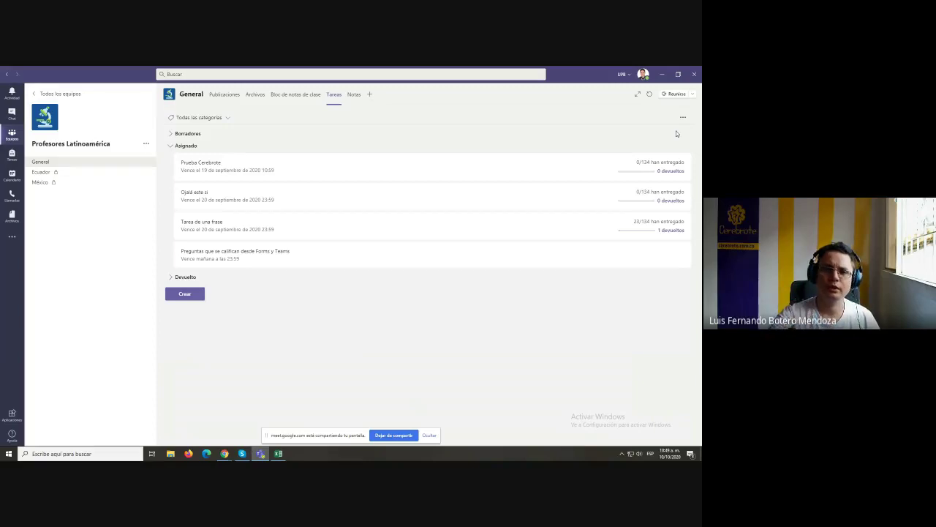
Step: Paste the copied Forms quiz link into the Meet chat and send it to participants
{"action": "key", "text": "alt+Tab"}
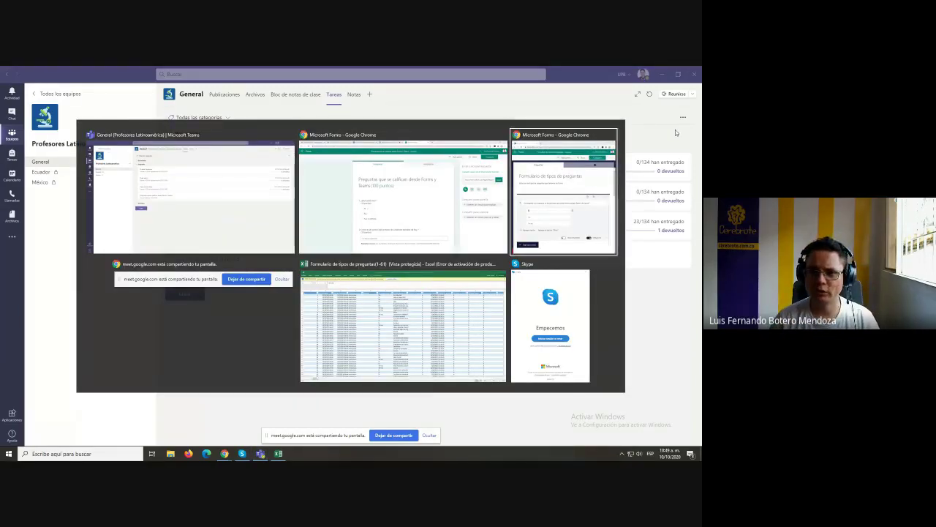
{"action": "left_click", "coordinate": [542, 241]}
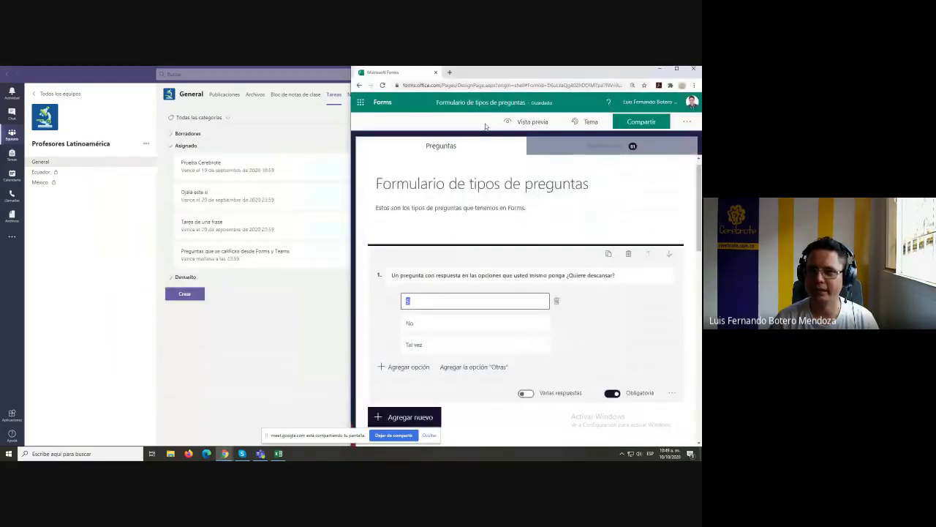
{"action": "key", "text": "alt+Tab"}
{"action": "key", "text": "alt+Tab"}
{"action": "left_click", "coordinate": [513, 126]}
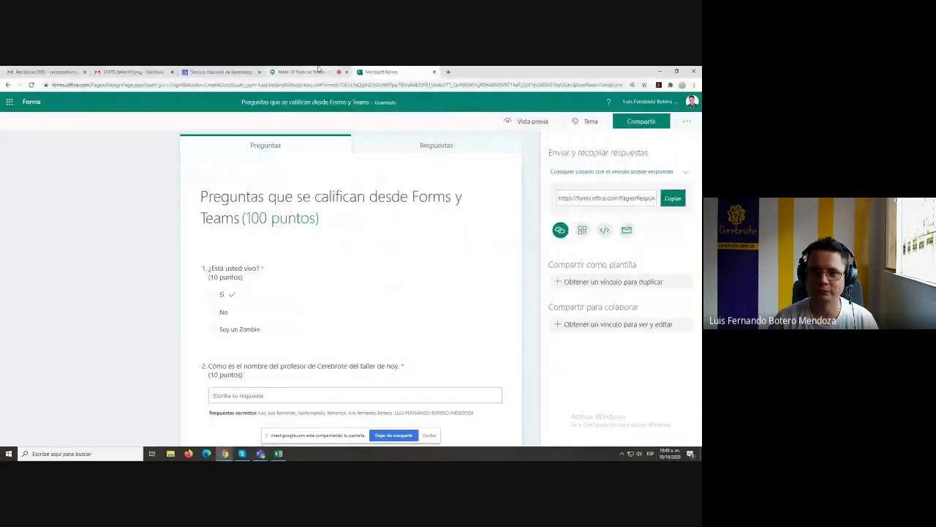
{"action": "left_click", "coordinate": [303, 72]}
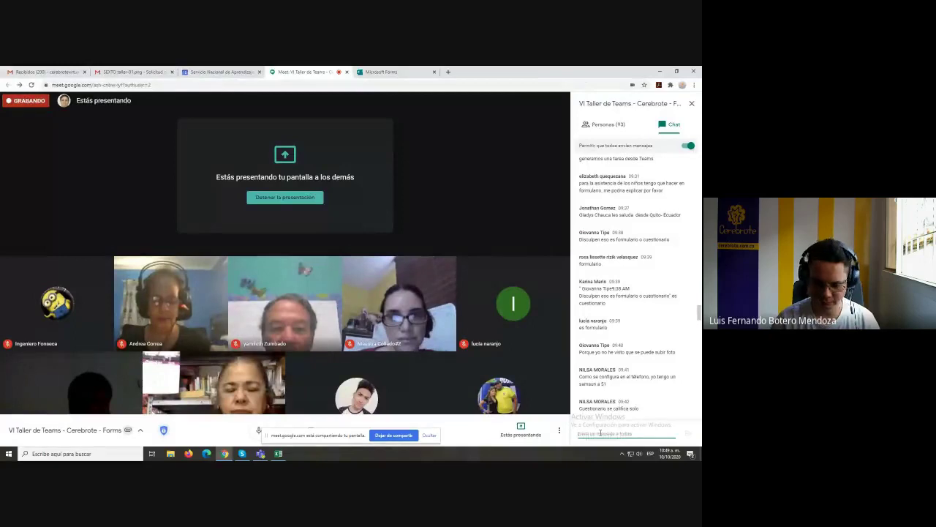
{"action": "key", "text": "ctrl+v"}
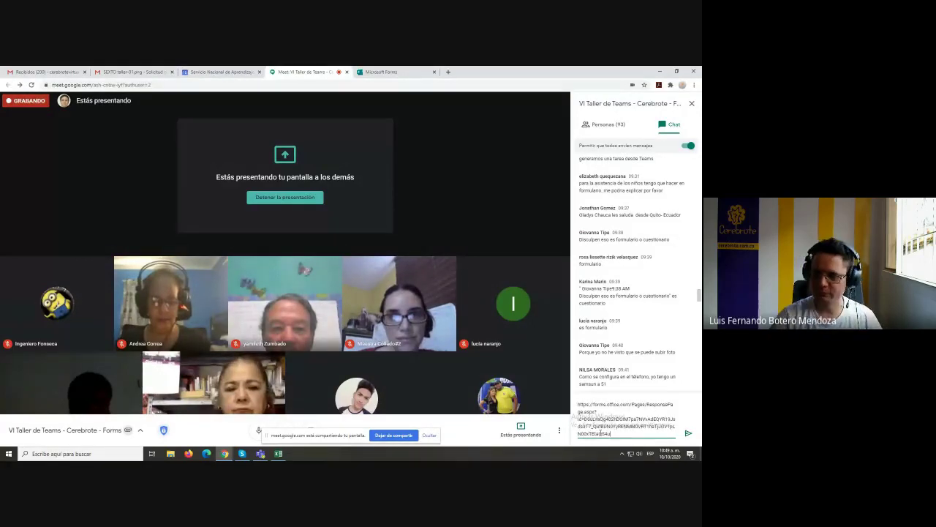
{"action": "key", "text": "Return"}
{"action": "scroll", "coordinate": [661, 381], "scroll_direction": "down", "scroll_amount": 5}
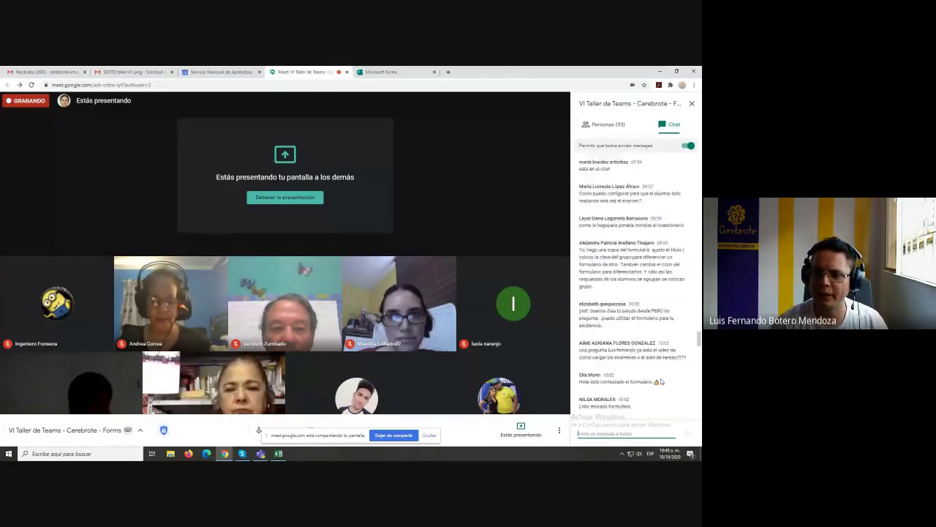
{"action": "scroll", "coordinate": [662, 381], "scroll_direction": "down", "scroll_amount": 10}
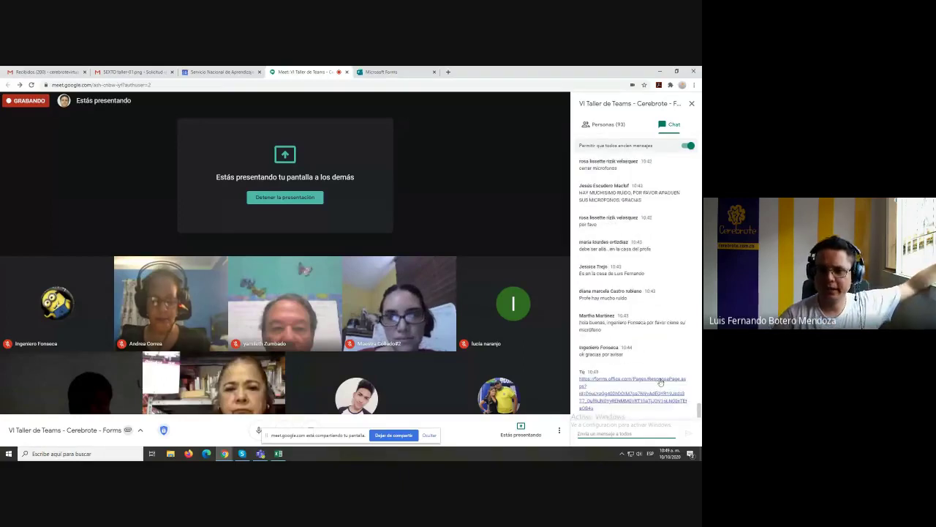
{"action": "left_click", "coordinate": [285, 198]}
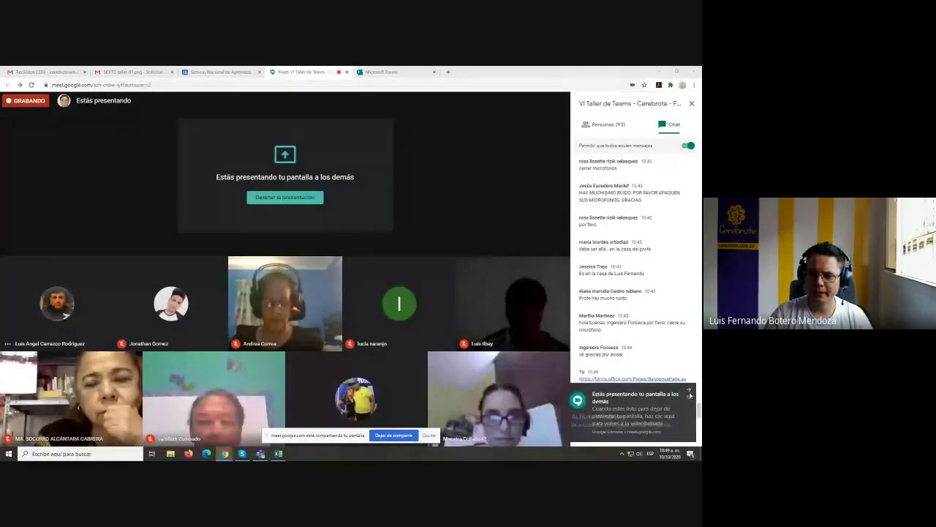
Step: Open the quiz link posted in the Meet chat and scroll through the form
{"action": "left_click", "coordinate": [690, 393]}
{"action": "left_click", "coordinate": [640, 393]}
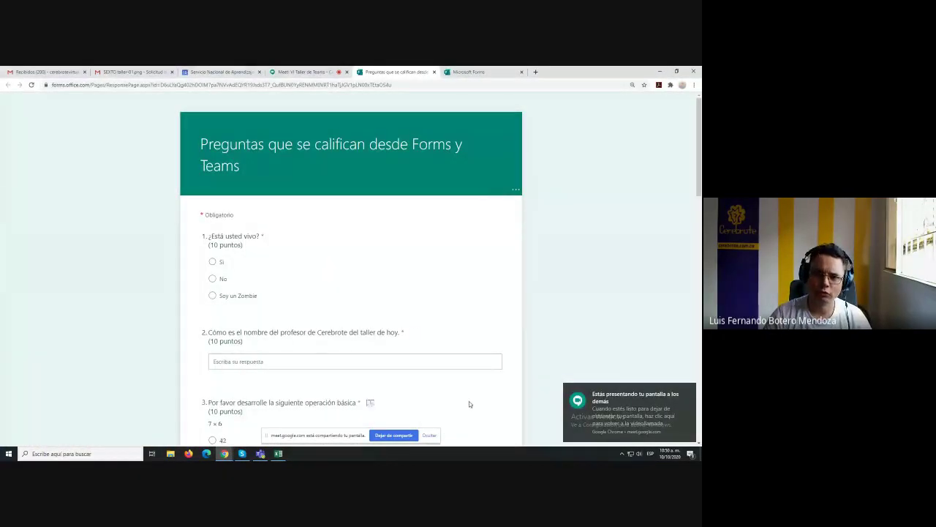
{"action": "scroll", "coordinate": [407, 374], "scroll_direction": "down", "scroll_amount": 10}
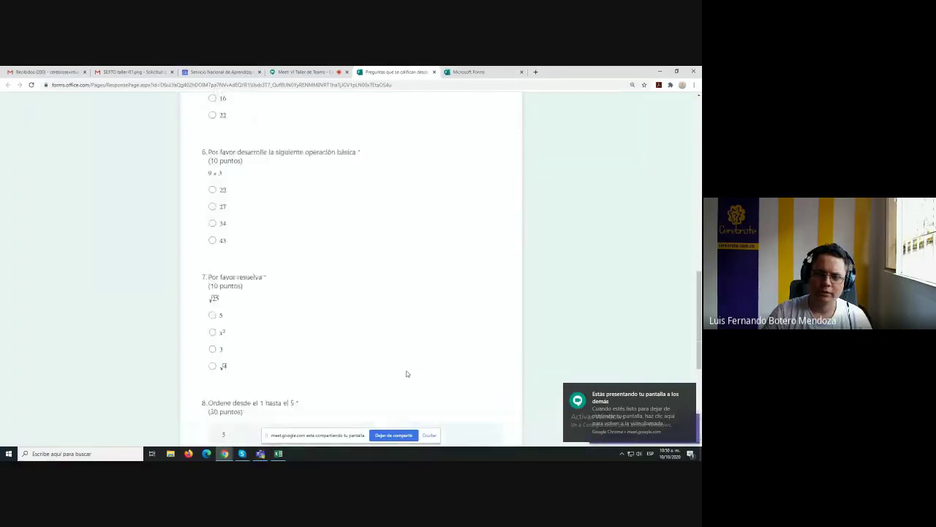
{"action": "scroll", "coordinate": [407, 374], "scroll_direction": "up", "scroll_amount": 10}
Step: Load the quiz link in an incognito window to verify it, then close it and return to Meet
{"action": "left_click", "coordinate": [694, 86]}
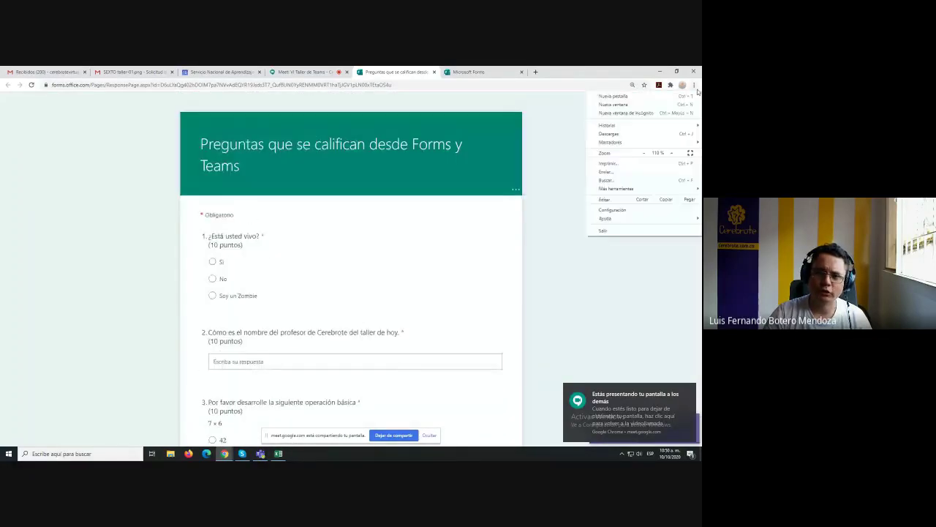
{"action": "left_click", "coordinate": [669, 113]}
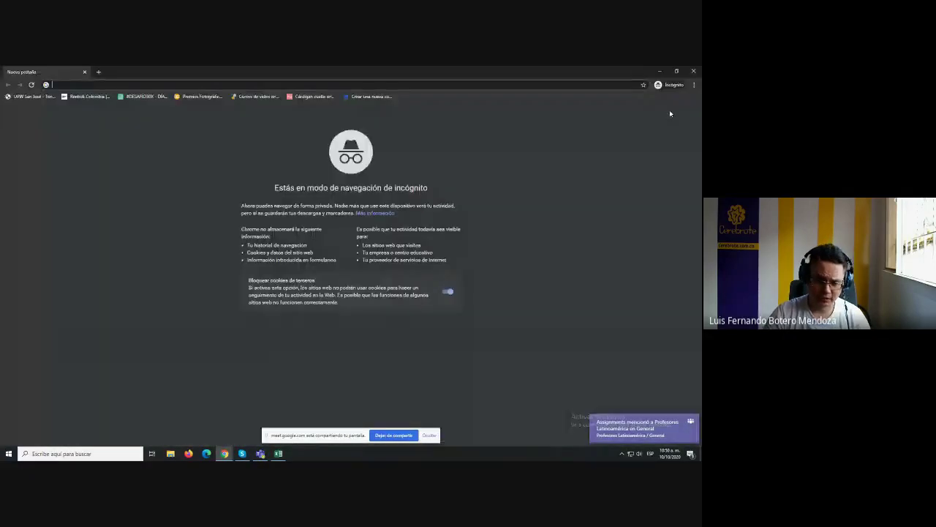
{"action": "key", "text": "ctrl+v"}
{"action": "key", "text": "Return"}
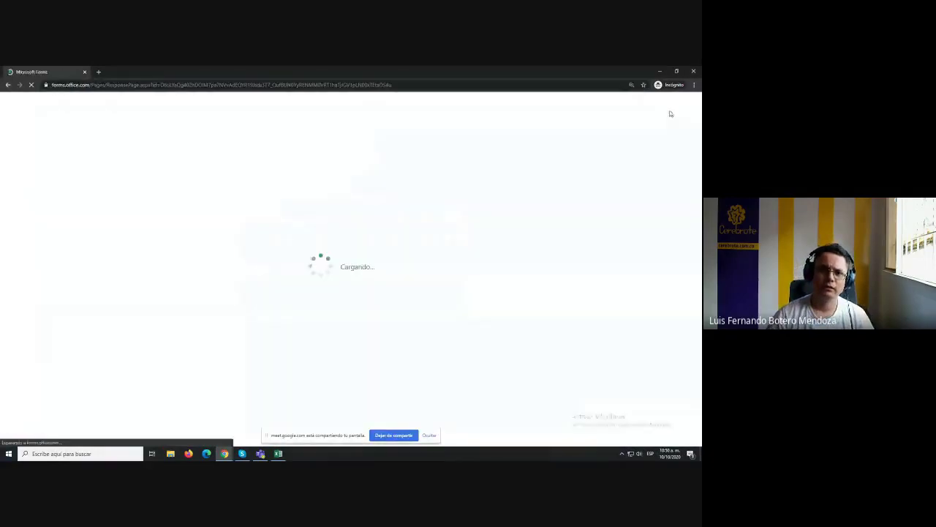
{"action": "scroll", "coordinate": [390, 230], "scroll_direction": "down", "scroll_amount": 7}
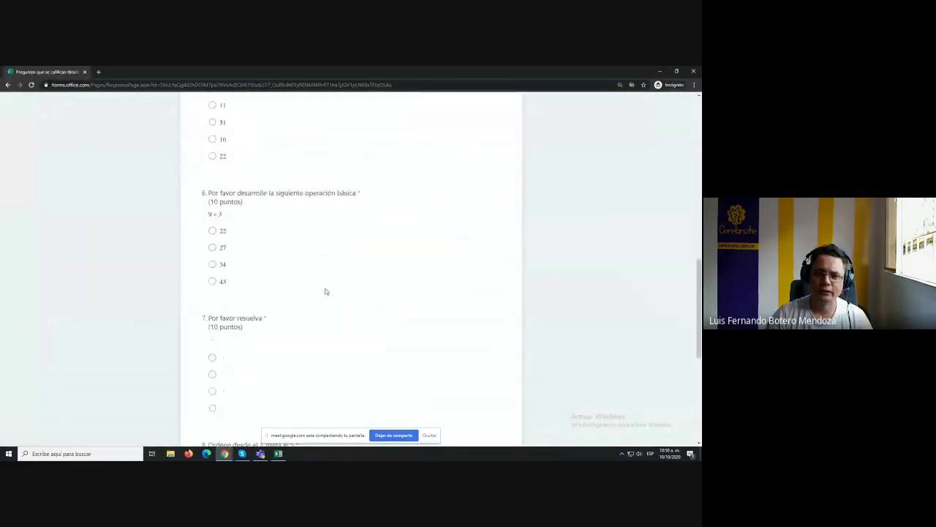
{"action": "scroll", "coordinate": [398, 326], "scroll_direction": "down", "scroll_amount": 15}
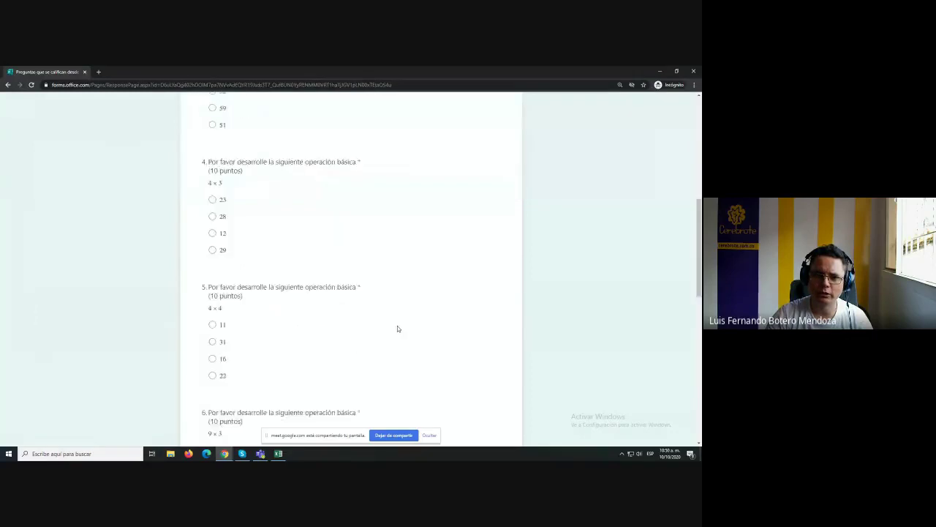
{"action": "scroll", "coordinate": [398, 326], "scroll_direction": "up", "scroll_amount": 6}
{"action": "scroll", "coordinate": [397, 329], "scroll_direction": "up", "scroll_amount": 8}
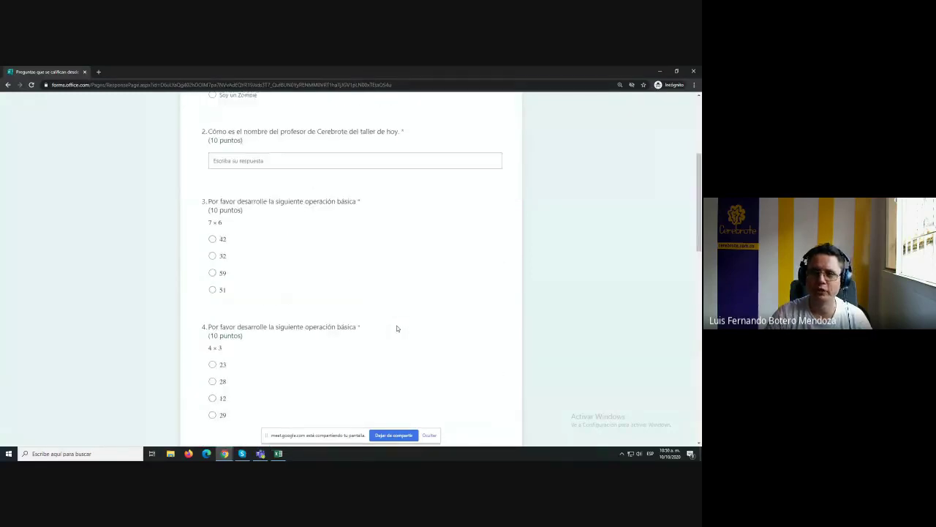
{"action": "left_click", "coordinate": [694, 71]}
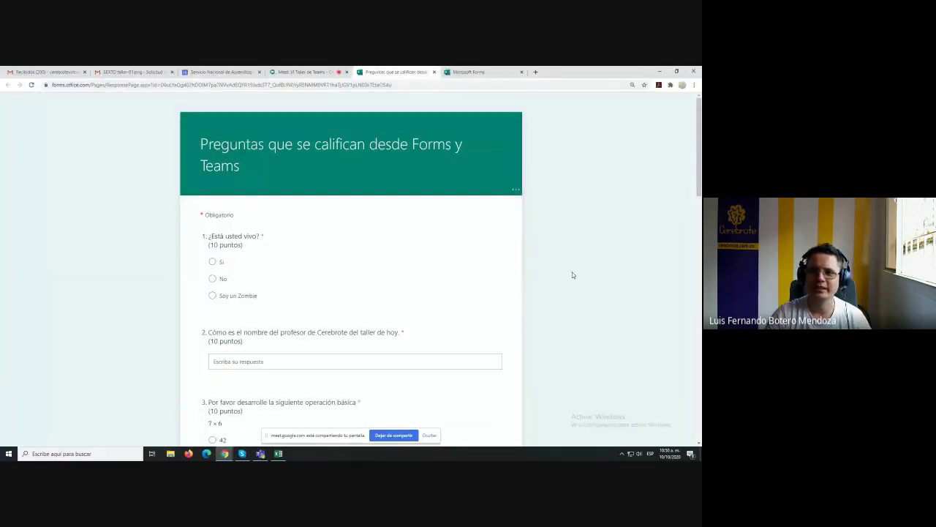
{"action": "left_click", "coordinate": [319, 71]}
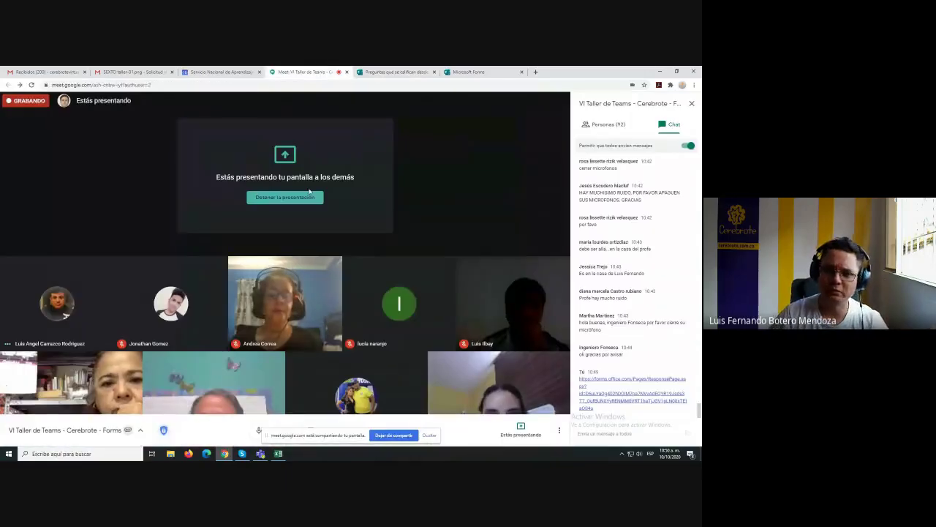
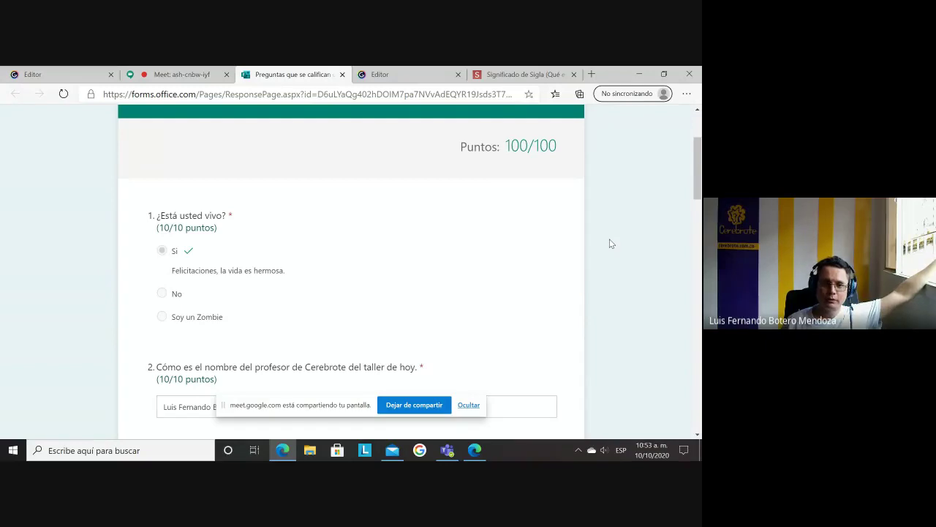
{"action": "left_click_drag", "start_coordinate": [699, 182], "coordinate": [699, 356]}
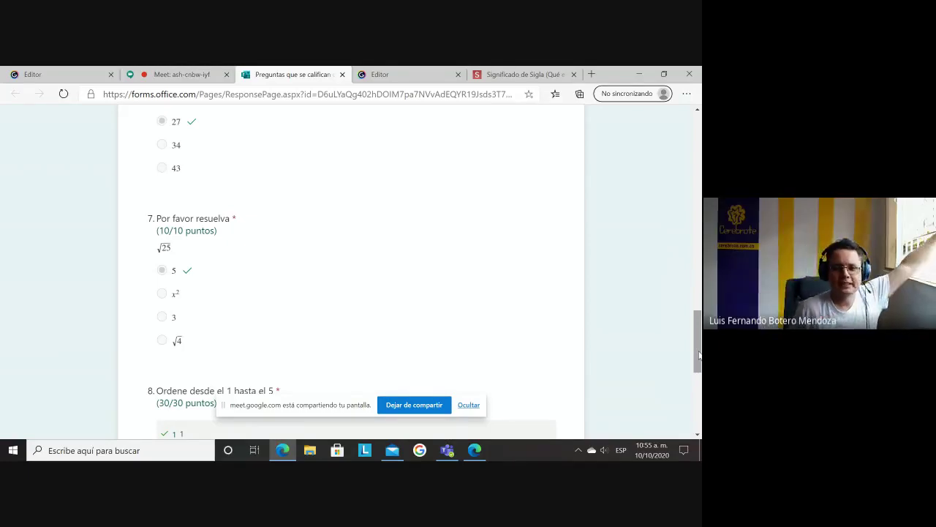
Step: Return to the Meet call and follow the chat's forms.office.com link to the blank quiz
{"action": "left_click", "coordinate": [179, 75]}
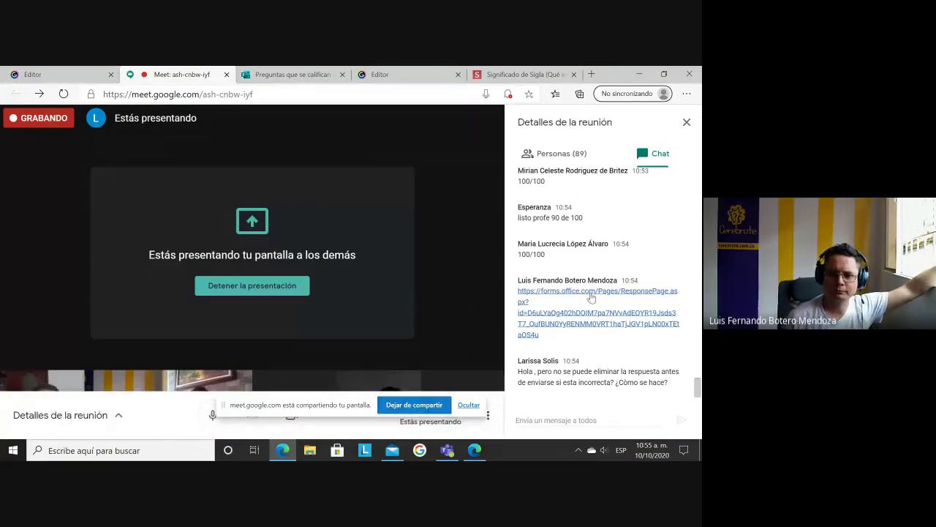
{"action": "left_click", "coordinate": [600, 316]}
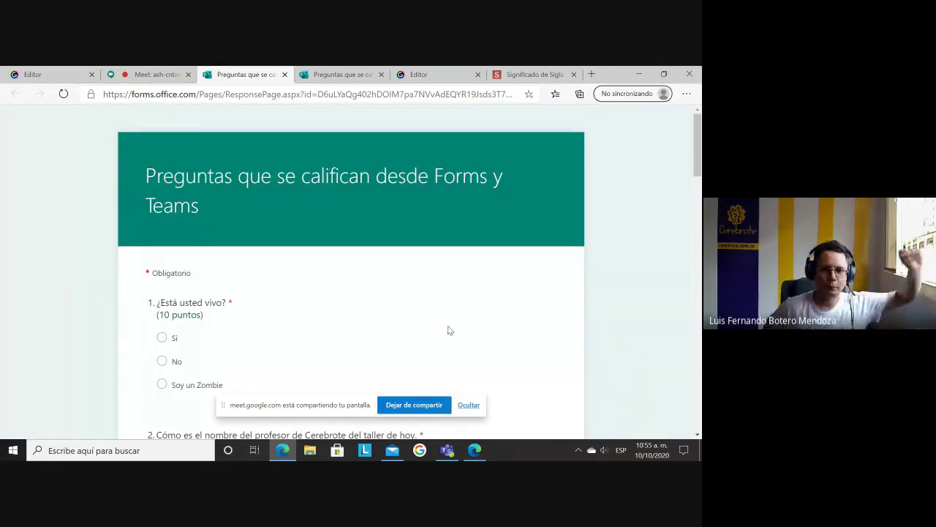
Step: Answer Sí to question 1, enter Luis for question 2, and choose 42 for 7 × 6
{"action": "left_click", "coordinate": [163, 341]}
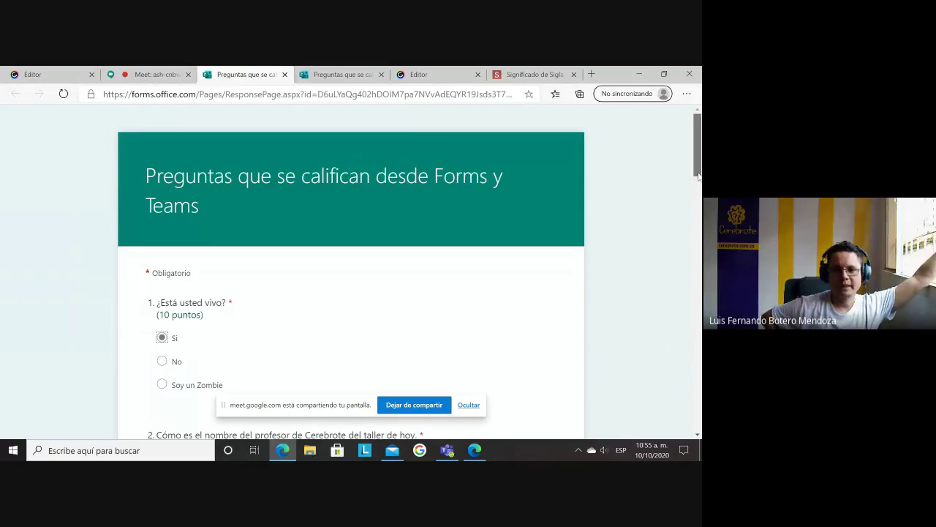
{"action": "scroll", "coordinate": [699, 176], "scroll_direction": "down", "scroll_amount": 3}
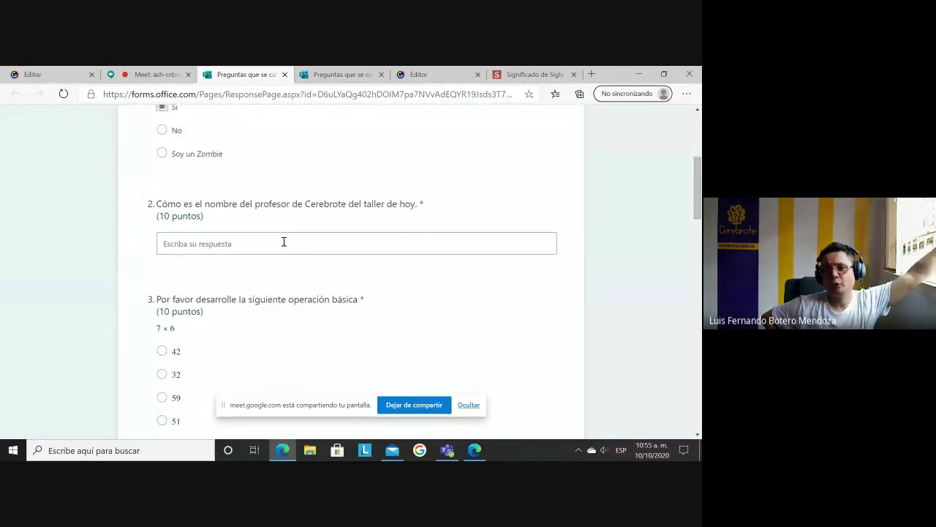
{"action": "left_click", "coordinate": [284, 242]}
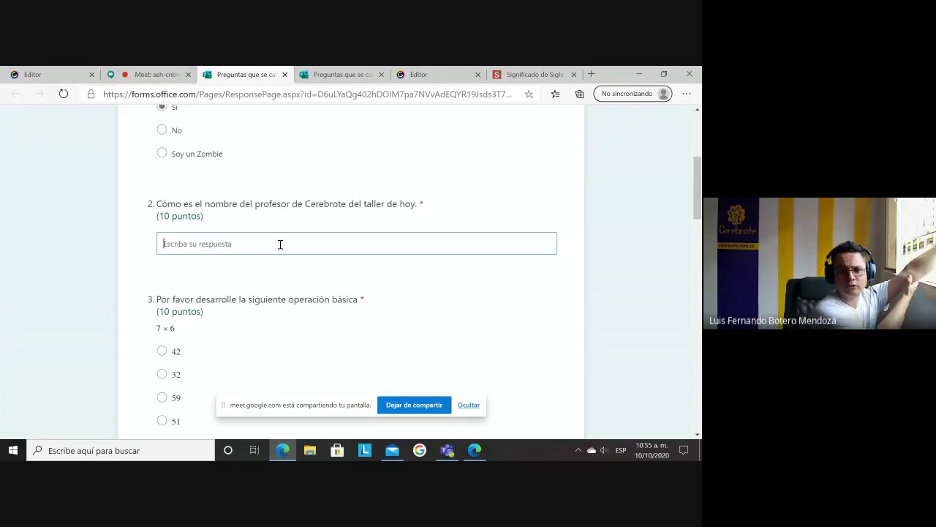
{"action": "type", "text": "Luis"}
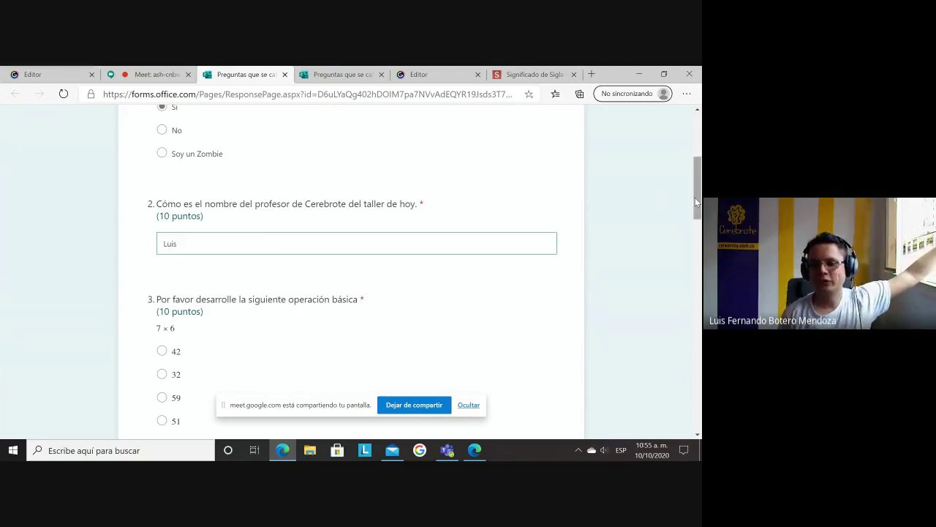
{"action": "left_click_drag", "start_coordinate": [696, 197], "coordinate": [696, 217]}
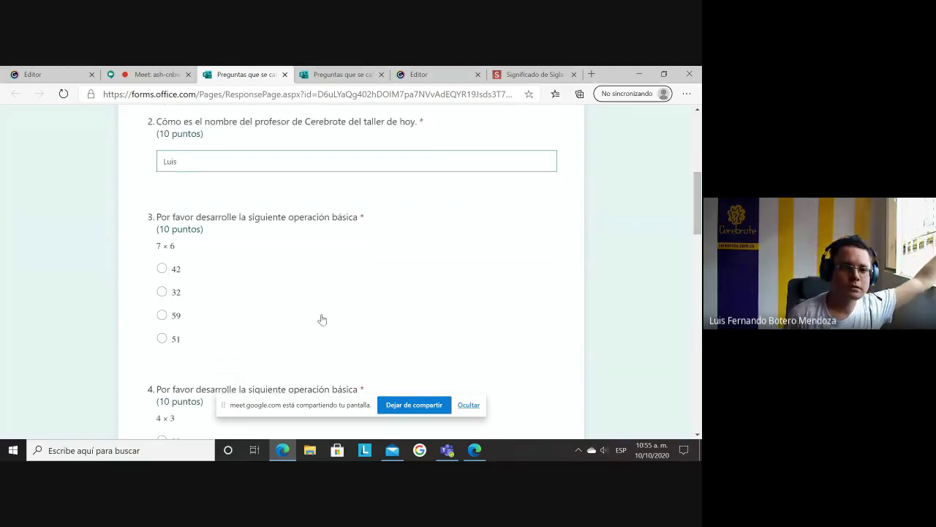
{"action": "left_click", "coordinate": [161, 270]}
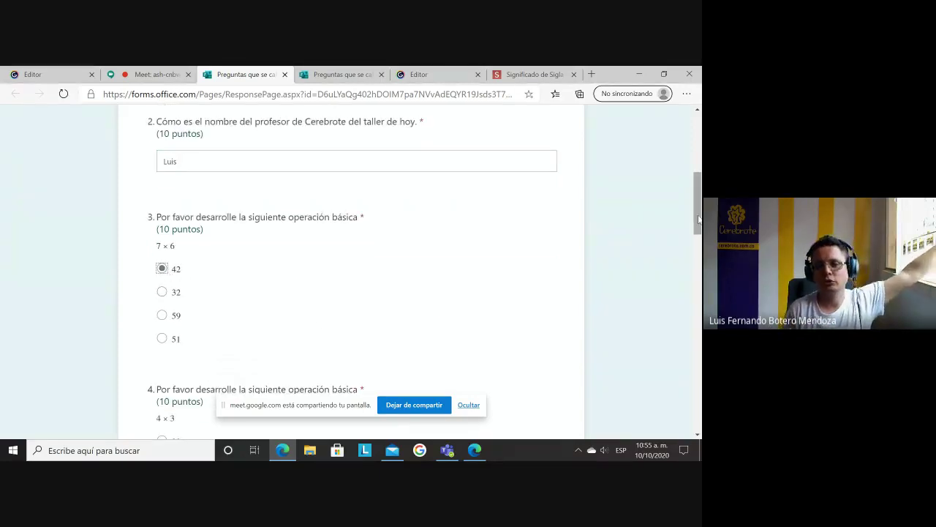
Step: Choose 12, 16, 27 and 5 for the remaining questions, then rank question 8's items 1 to 5
{"action": "left_click_drag", "start_coordinate": [698, 221], "coordinate": [699, 260]}
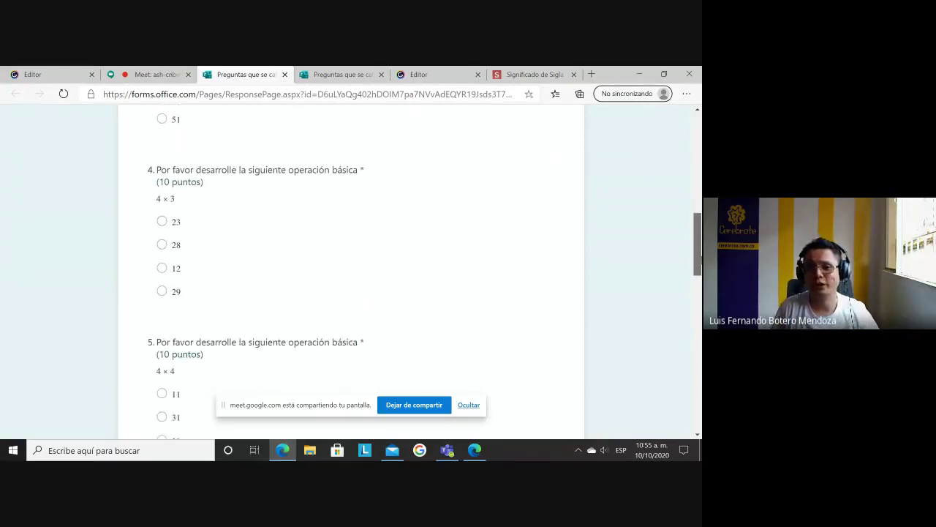
{"action": "left_click", "coordinate": [163, 265]}
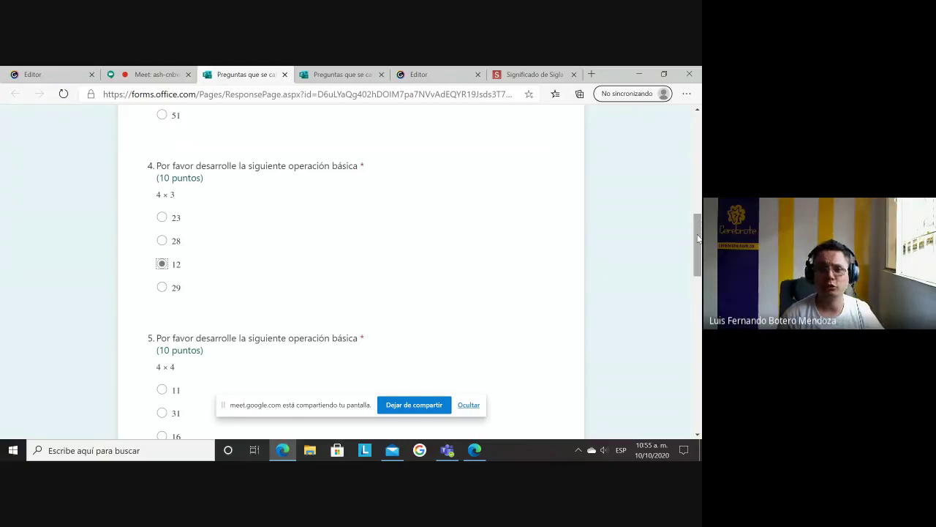
{"action": "left_click_drag", "start_coordinate": [699, 240], "coordinate": [700, 281]}
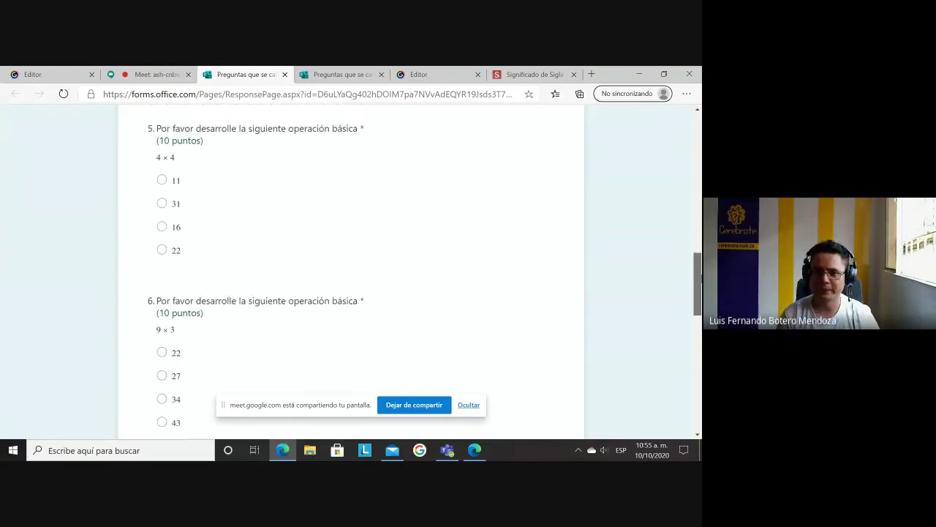
{"action": "left_click", "coordinate": [162, 221]}
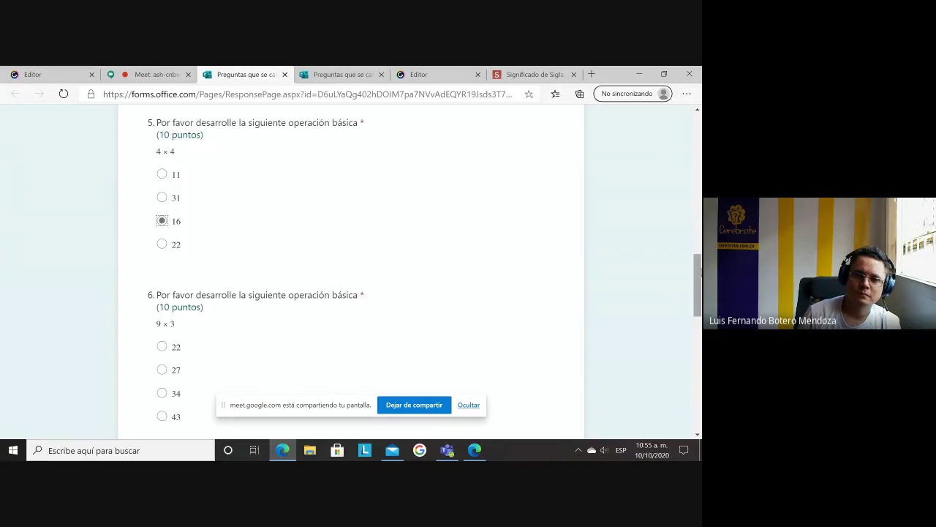
{"action": "left_click_drag", "start_coordinate": [699, 285], "coordinate": [699, 306]}
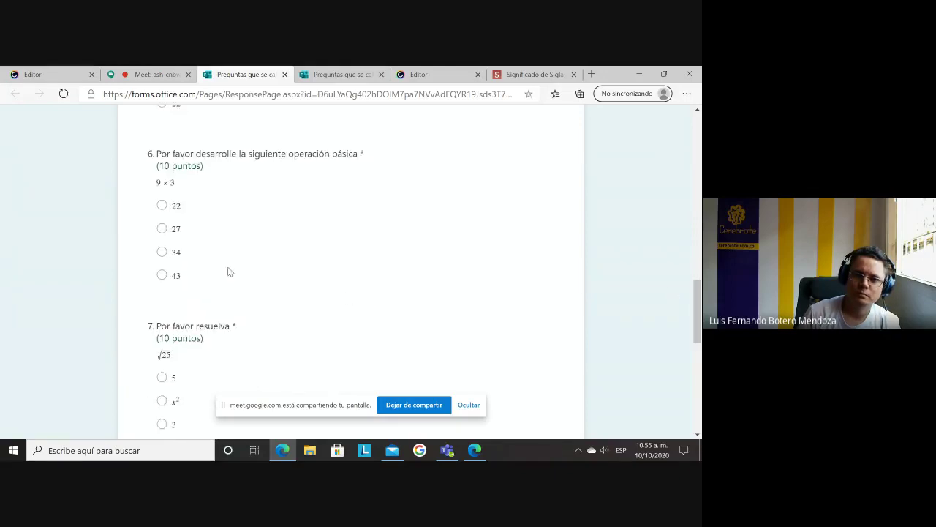
{"action": "left_click", "coordinate": [162, 228]}
{"action": "left_click_drag", "start_coordinate": [699, 337], "coordinate": [699, 376]}
{"action": "left_click", "coordinate": [162, 178]}
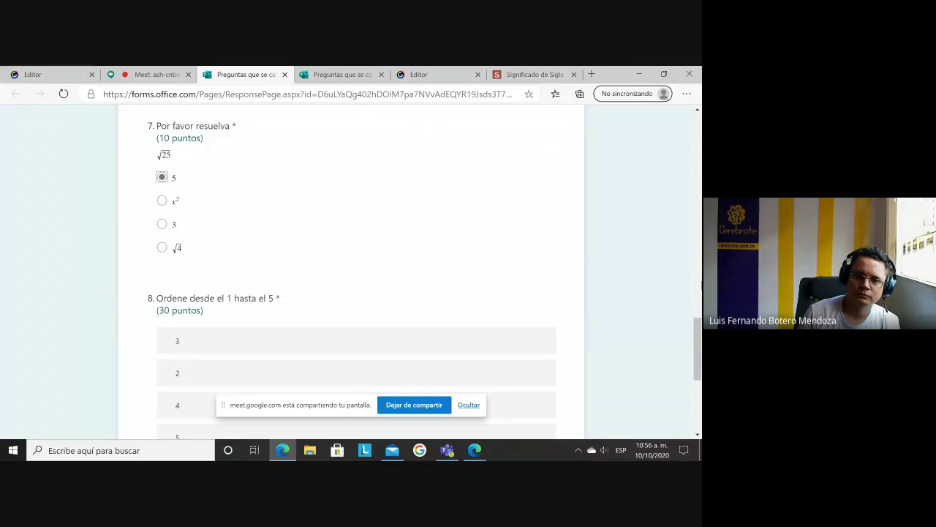
{"action": "left_click_drag", "start_coordinate": [699, 329], "coordinate": [700, 359]}
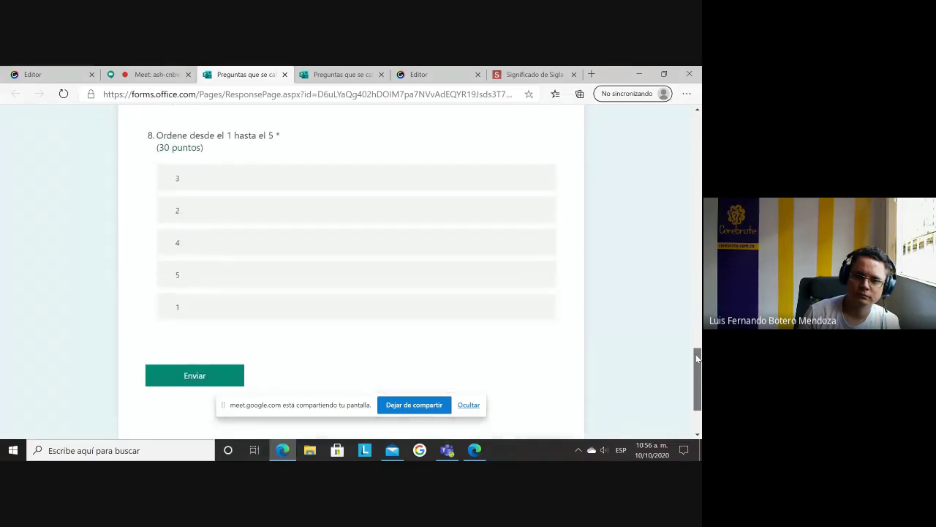
{"action": "left_click_drag", "start_coordinate": [251, 307], "coordinate": [255, 188]}
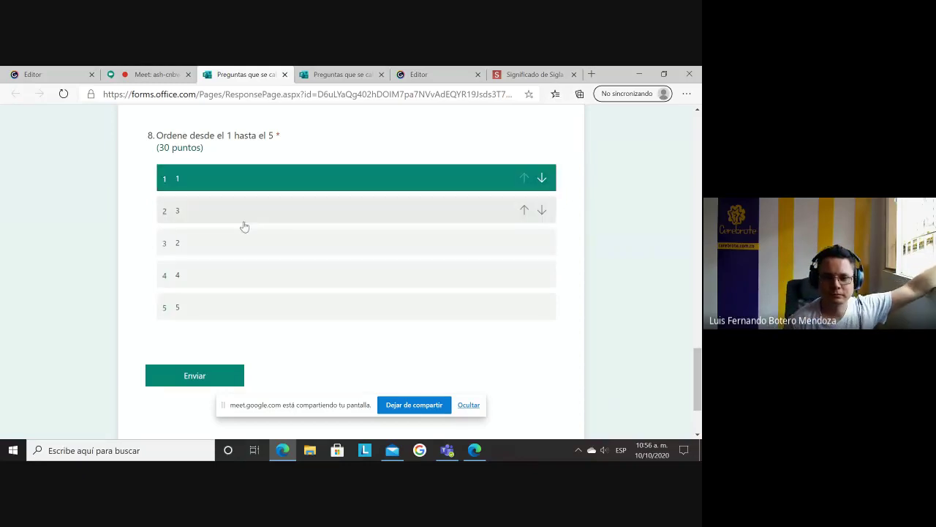
{"action": "left_click_drag", "start_coordinate": [246, 253], "coordinate": [244, 215]}
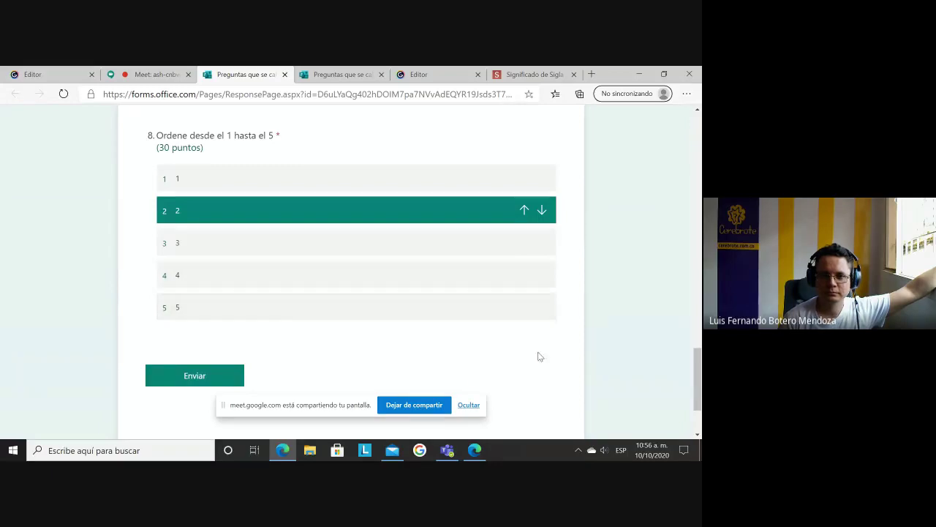
Step: Submit the finished quiz with Enviar to reach the 'Gracias. La respuesta se ha enviado.' page
{"action": "left_click", "coordinate": [207, 378]}
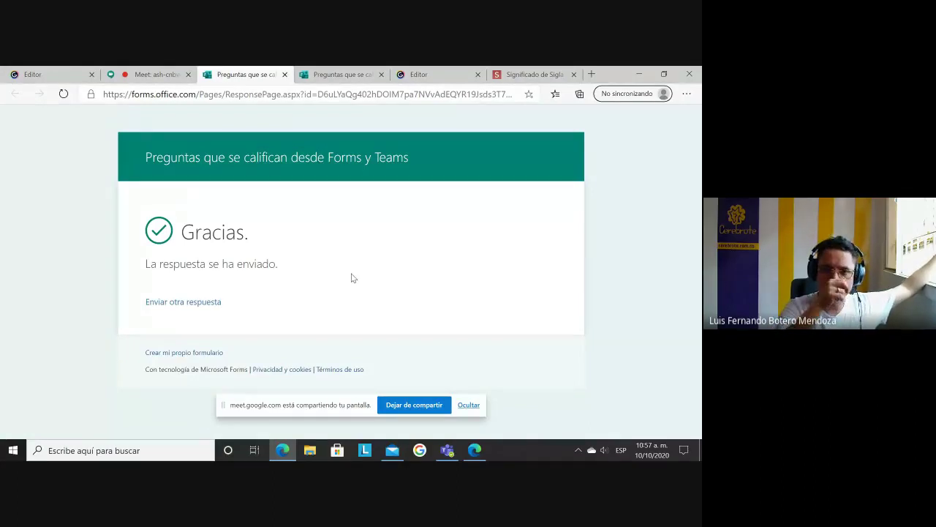
Step: Open the graded response tab and scroll through answers scored 100/100, with 42 and 12 correct
{"action": "left_click", "coordinate": [355, 77]}
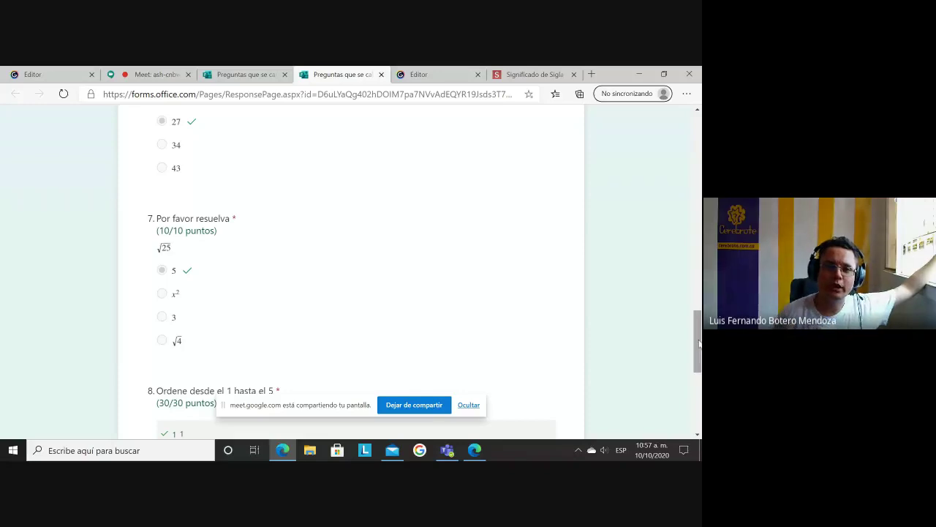
{"action": "left_click_drag", "start_coordinate": [698, 342], "coordinate": [701, 168]}
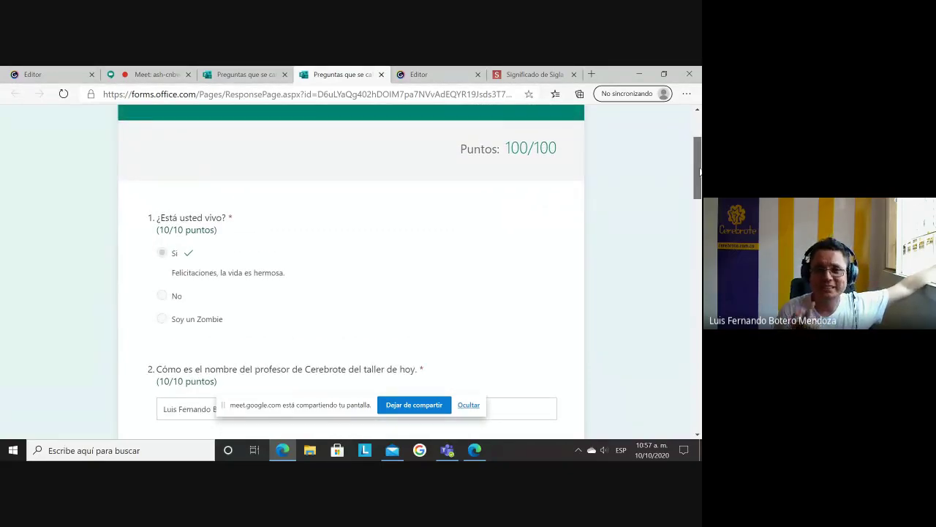
{"action": "scroll", "coordinate": [700, 171], "scroll_direction": "down", "scroll_amount": 3}
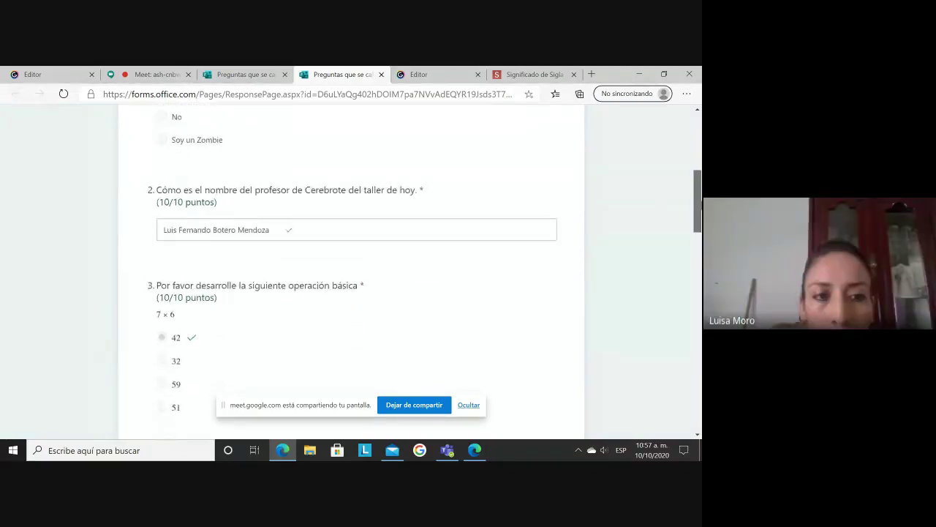
{"action": "scroll", "coordinate": [351, 271], "scroll_direction": "down", "scroll_amount": 2}
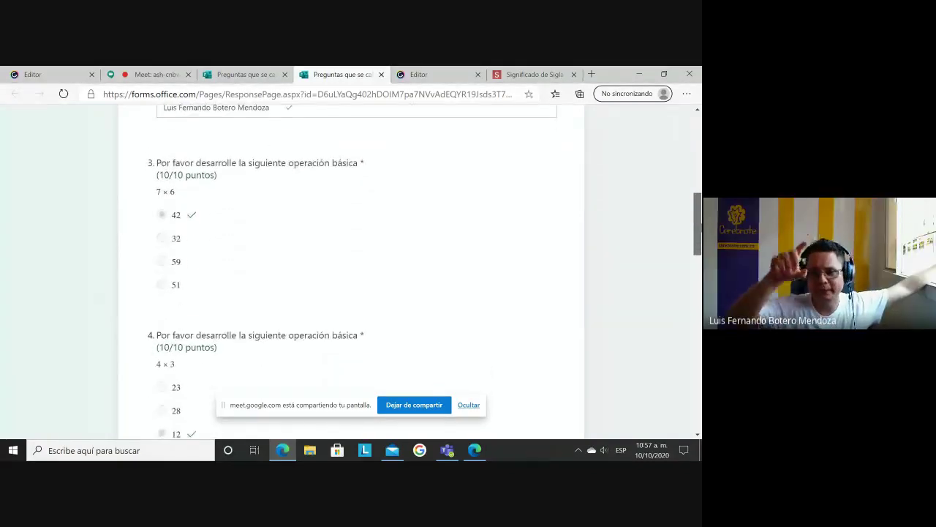
{"action": "scroll", "coordinate": [352, 271], "scroll_direction": "down", "scroll_amount": 1}
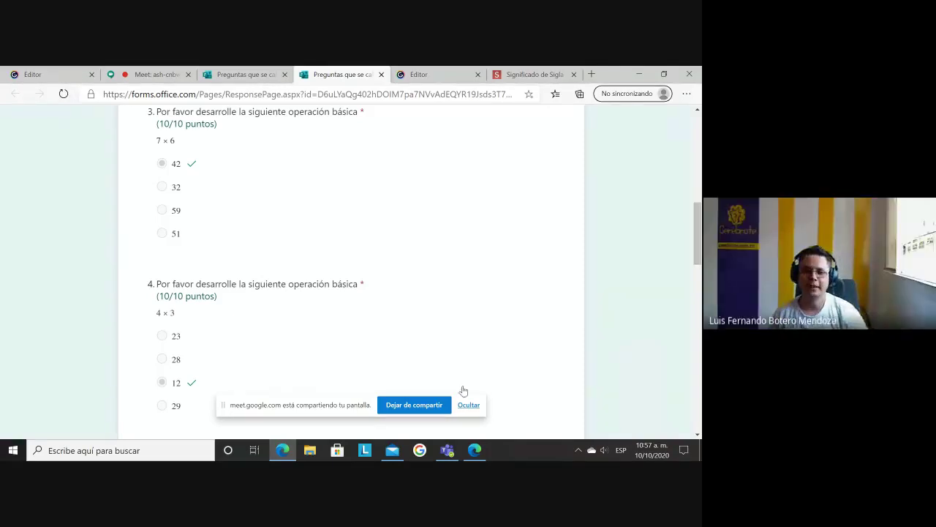
Step: Stop sharing in Meet, re-present Chrome, and show the blank 'Preguntas que se califican' quiz tab
{"action": "left_click", "coordinate": [410, 407]}
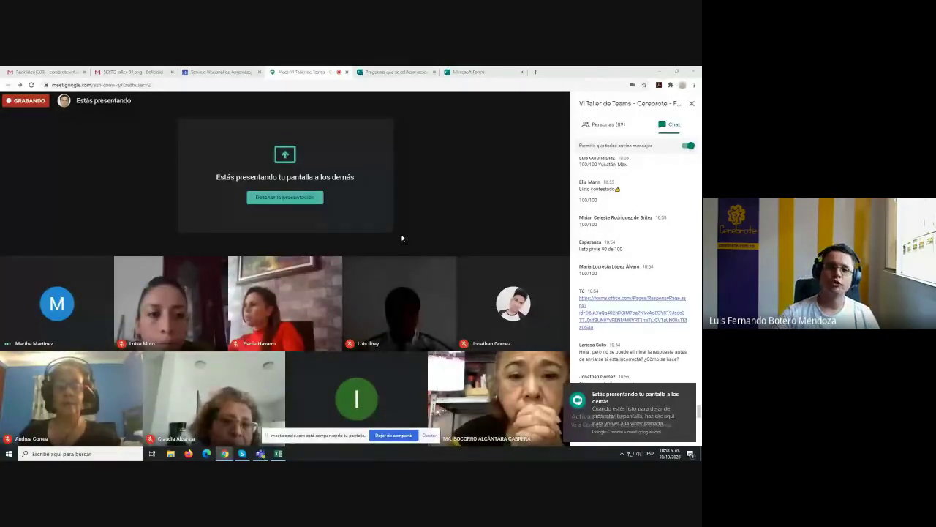
{"action": "left_click", "coordinate": [408, 71]}
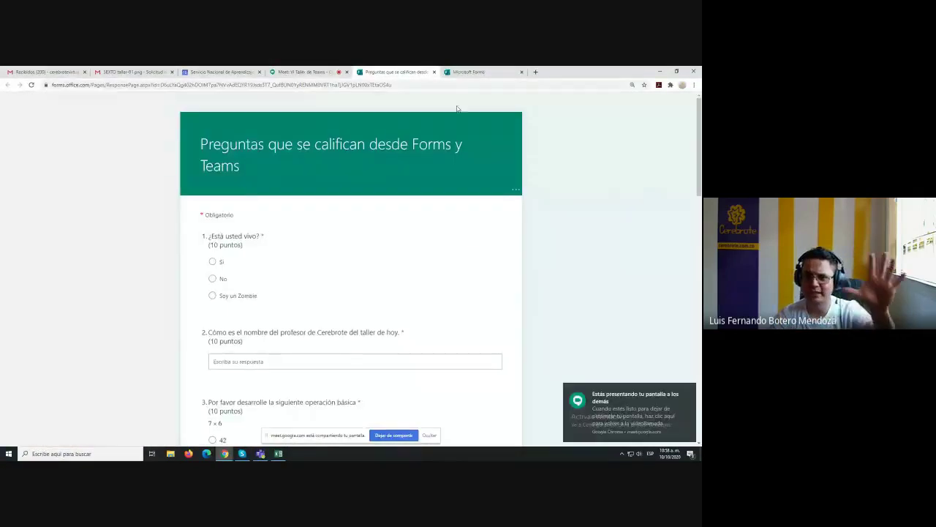
Step: Switch the quiz between its editing and answering views, closing the sharing options panel
{"action": "left_click", "coordinate": [469, 72]}
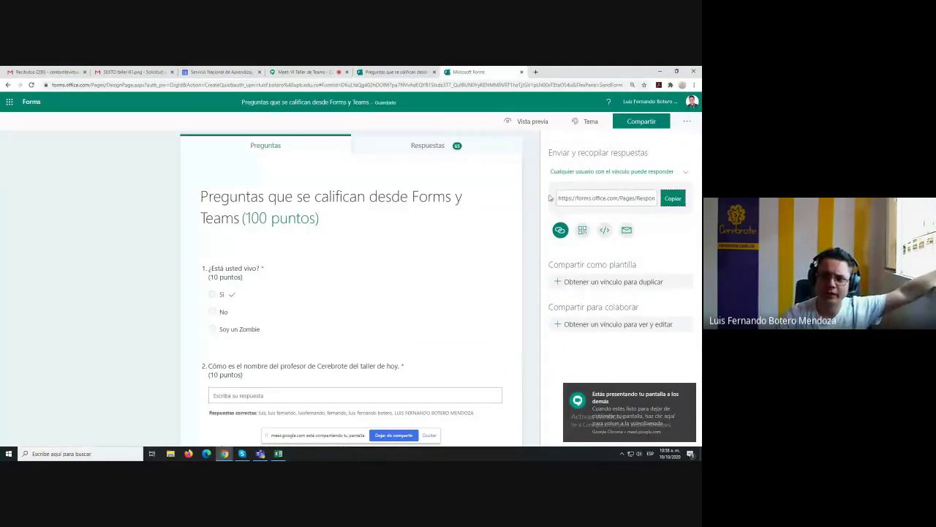
{"action": "left_click", "coordinate": [492, 220]}
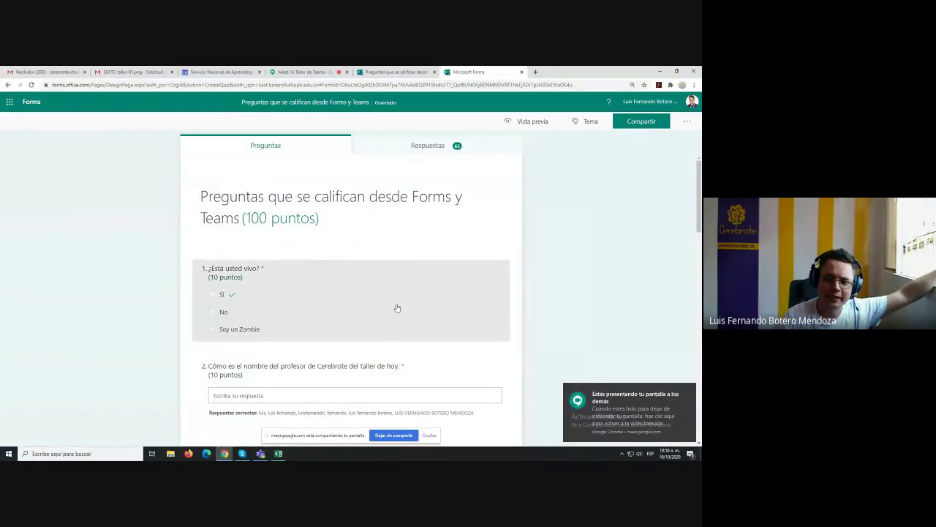
{"action": "left_click", "coordinate": [394, 71]}
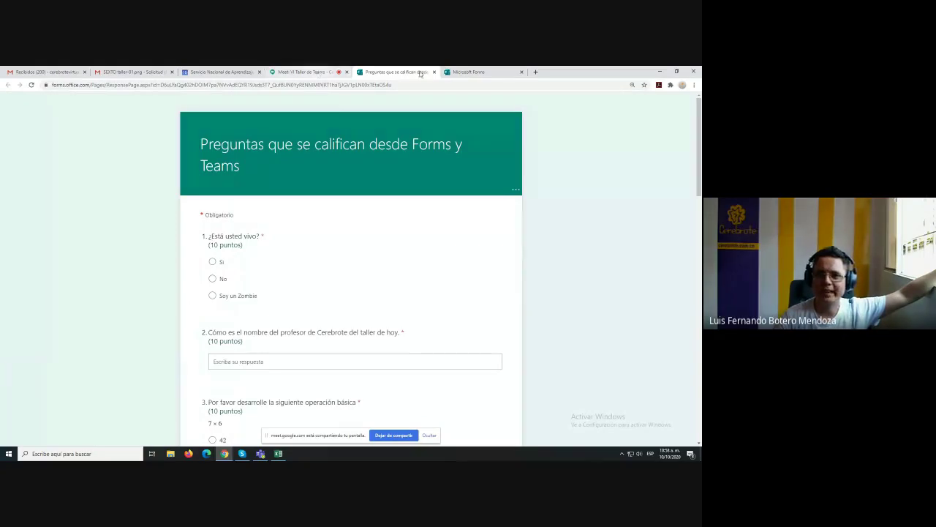
{"action": "left_click", "coordinate": [479, 74]}
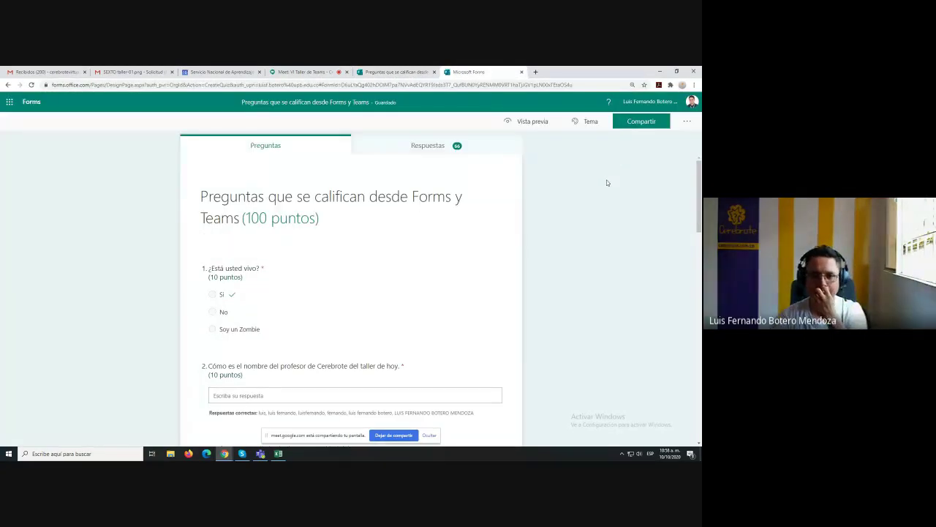
Step: Snap the second form window aside and bring the graded quiz window forward at its title
{"action": "key", "text": "alt+Tab"}
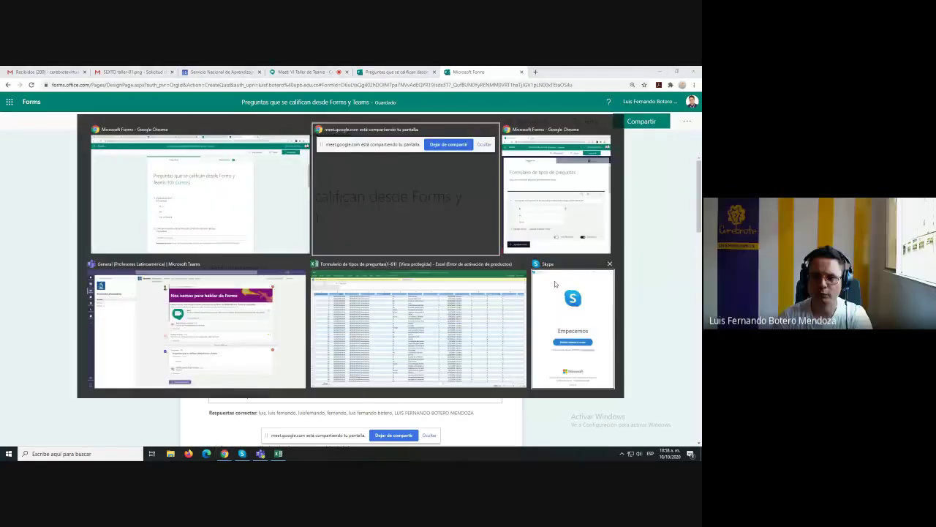
{"action": "key", "text": "super+Right"}
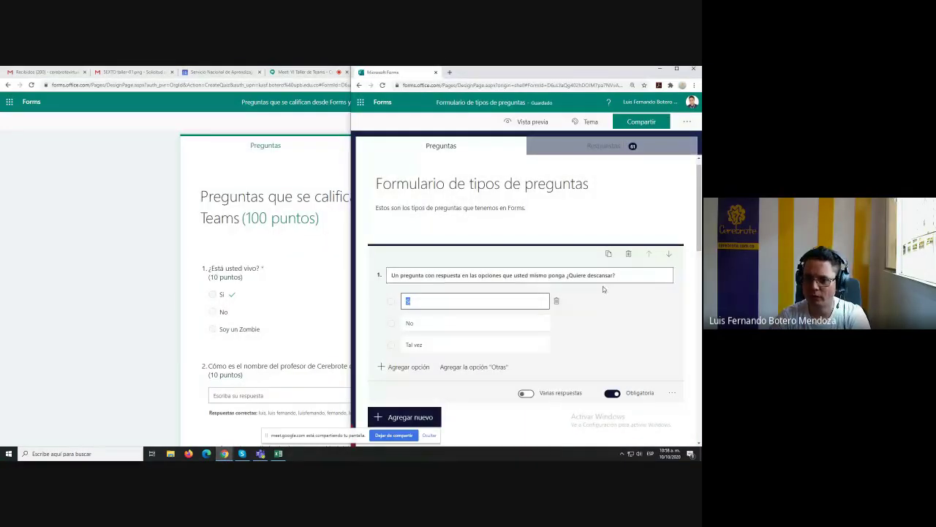
{"action": "left_click", "coordinate": [140, 279]}
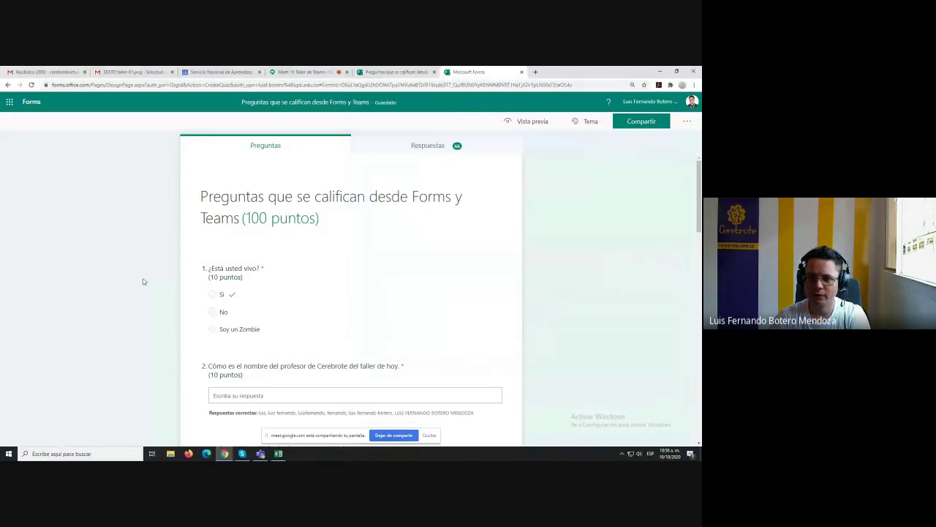
{"action": "scroll", "coordinate": [146, 281], "scroll_direction": "down", "scroll_amount": 5}
{"action": "scroll", "coordinate": [148, 285], "scroll_direction": "down", "scroll_amount": 4}
{"action": "scroll", "coordinate": [139, 284], "scroll_direction": "up", "scroll_amount": 10}
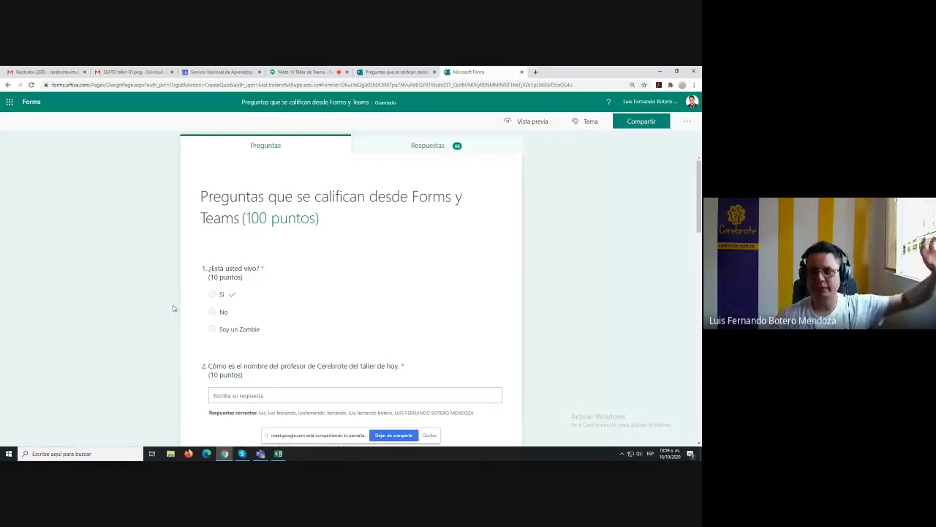
Step: Scroll through the quiz and open questions 5 and 8 in edit mode to review them
{"action": "scroll", "coordinate": [350, 278], "scroll_direction": "down", "scroll_amount": 2}
{"action": "scroll", "coordinate": [350, 278], "scroll_direction": "down", "scroll_amount": 10}
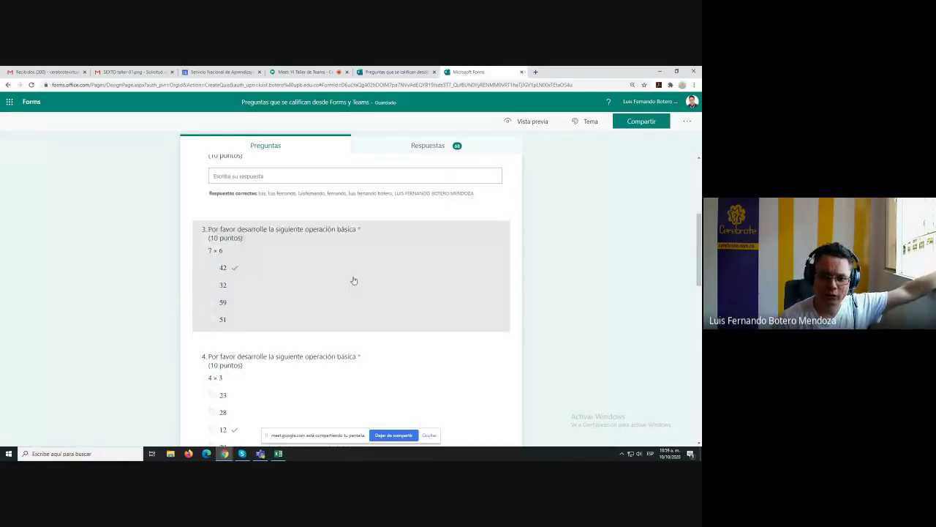
{"action": "scroll", "coordinate": [459, 395], "scroll_direction": "up", "scroll_amount": 12}
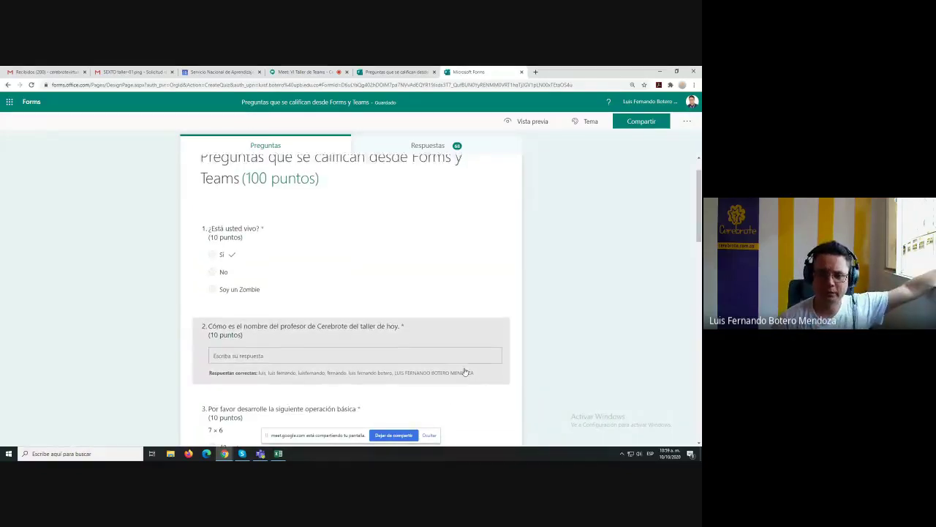
{"action": "scroll", "coordinate": [460, 373], "scroll_direction": "up", "scroll_amount": 1}
{"action": "scroll", "coordinate": [269, 298], "scroll_direction": "down", "scroll_amount": 3}
{"action": "scroll", "coordinate": [270, 297], "scroll_direction": "down", "scroll_amount": 5}
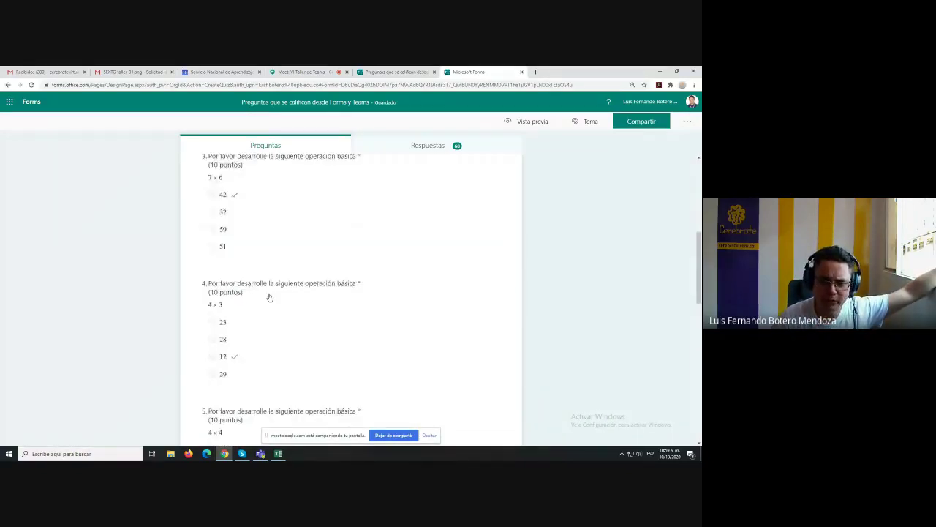
{"action": "left_click", "coordinate": [286, 268]}
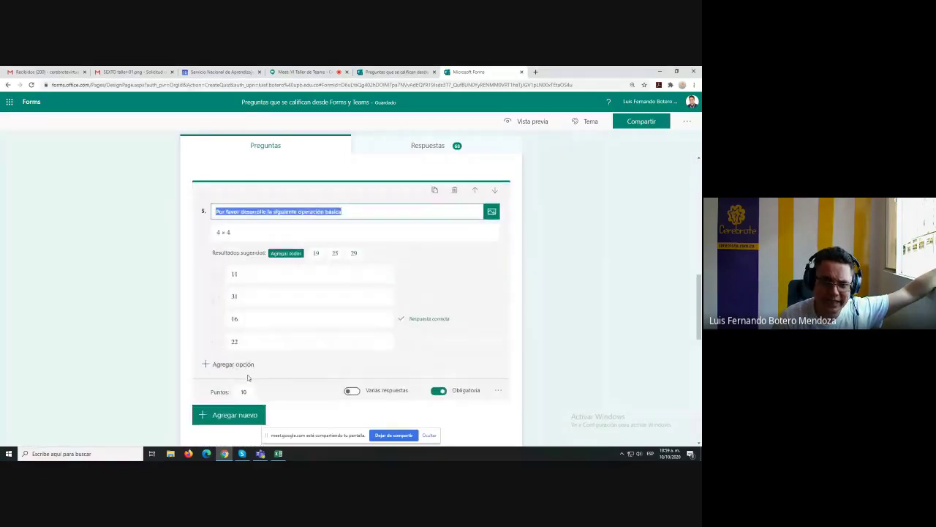
{"action": "scroll", "coordinate": [256, 366], "scroll_direction": "down", "scroll_amount": 8}
{"action": "left_click", "coordinate": [256, 393]}
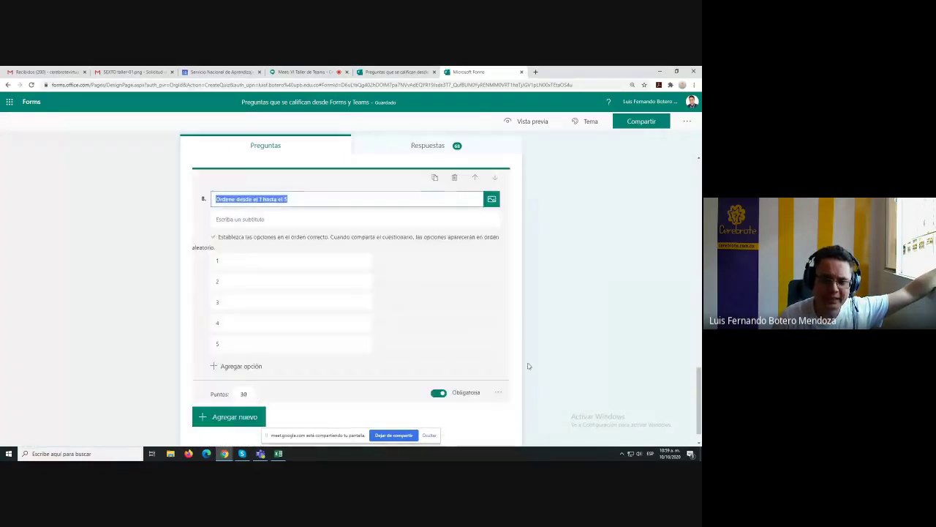
{"action": "left_click", "coordinate": [564, 331]}
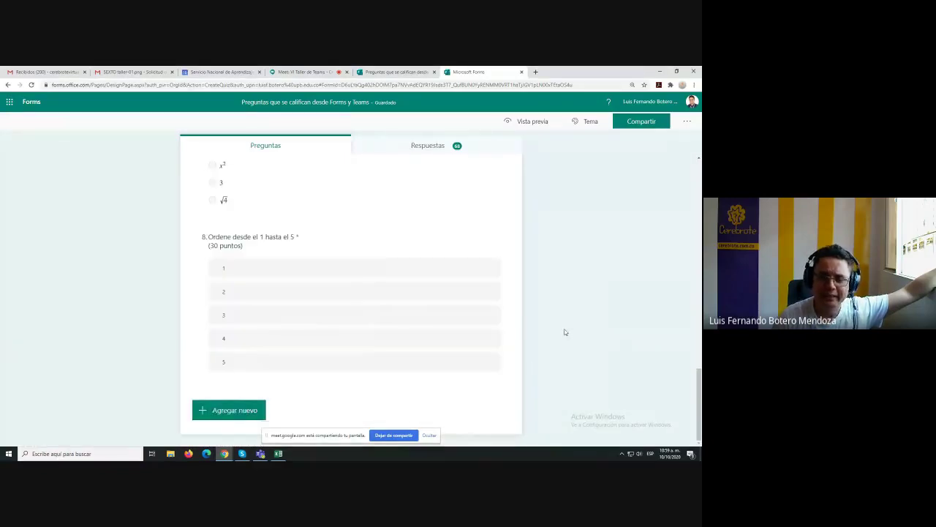
Step: Open Configuración from the ... menu, zoom in, and highlight the quiz options including 'Mostrar resultados automáticamente'
{"action": "left_click", "coordinate": [687, 123]}
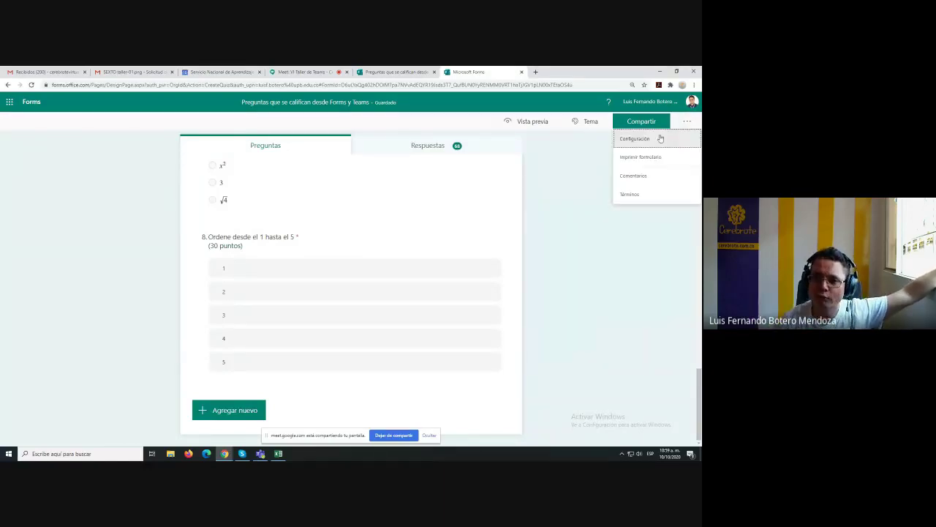
{"action": "left_click", "coordinate": [660, 138]}
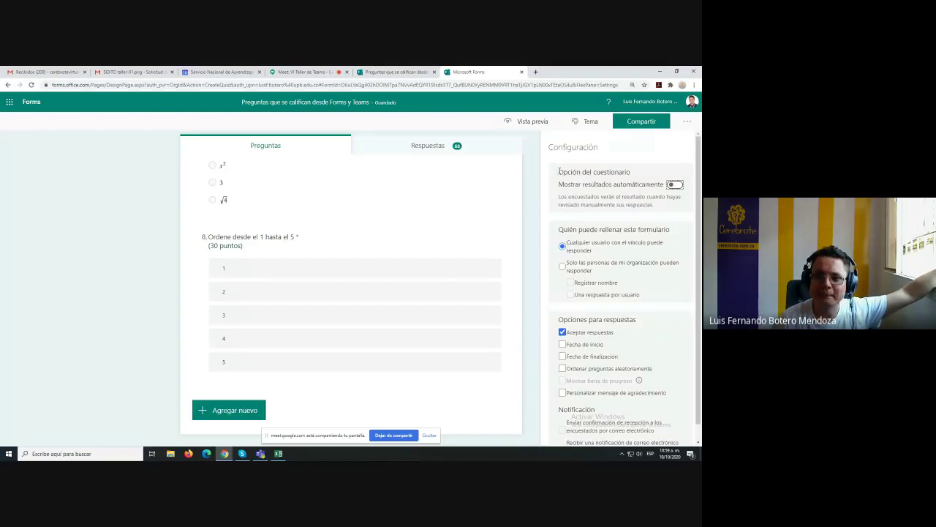
{"action": "left_click_drag", "start_coordinate": [560, 172], "coordinate": [640, 175]}
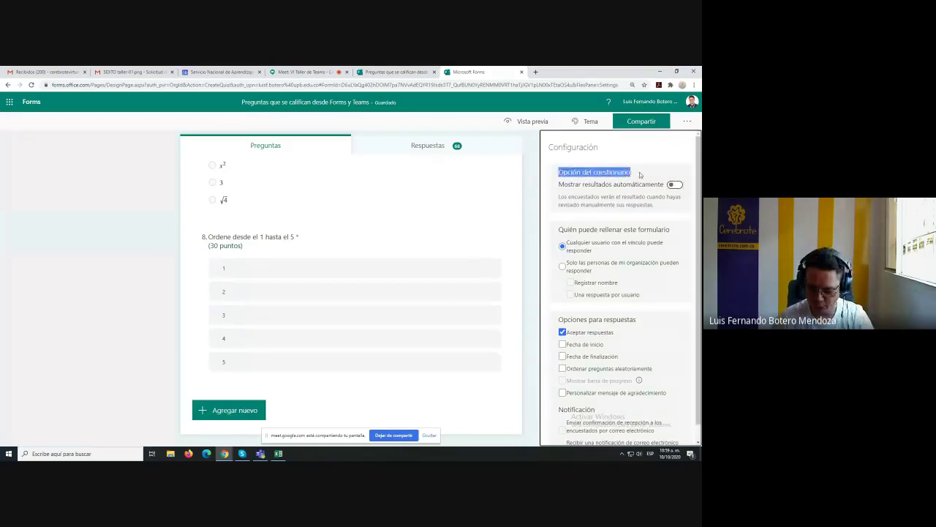
{"action": "key", "text": "ctrl+plus"}
{"action": "key", "text": "ctrl+plus"}
{"action": "key", "text": "ctrl+plus"}
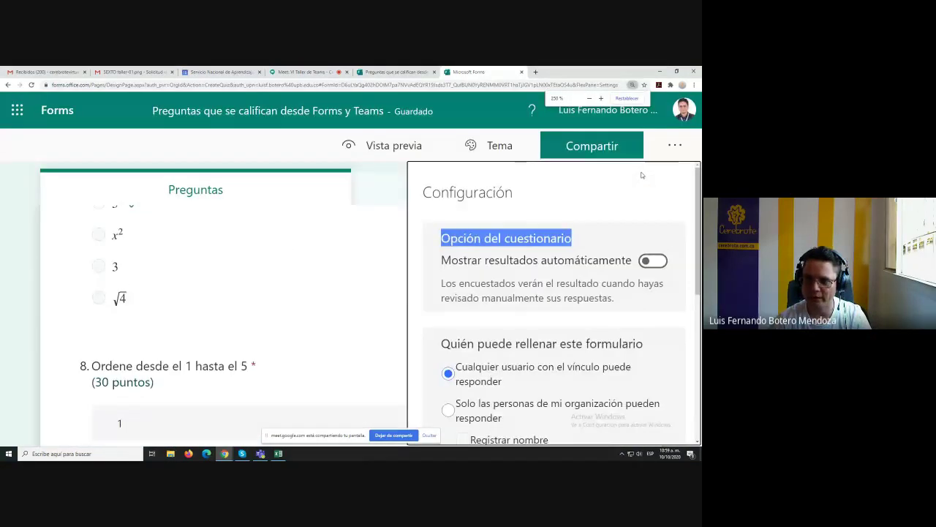
{"action": "key", "text": "ctrl+plus"}
{"action": "key", "text": "ctrl+plus"}
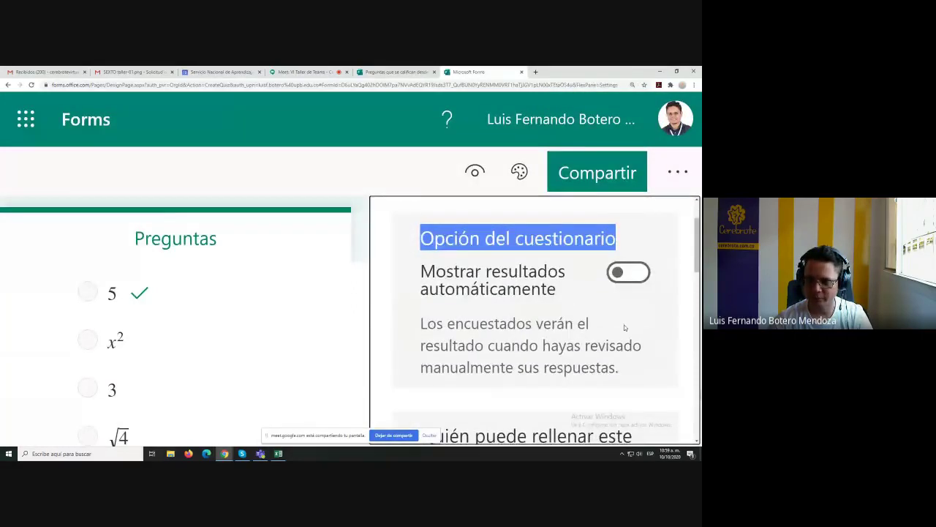
{"action": "key", "text": "ctrl+minus"}
{"action": "key", "text": "ctrl+minus"}
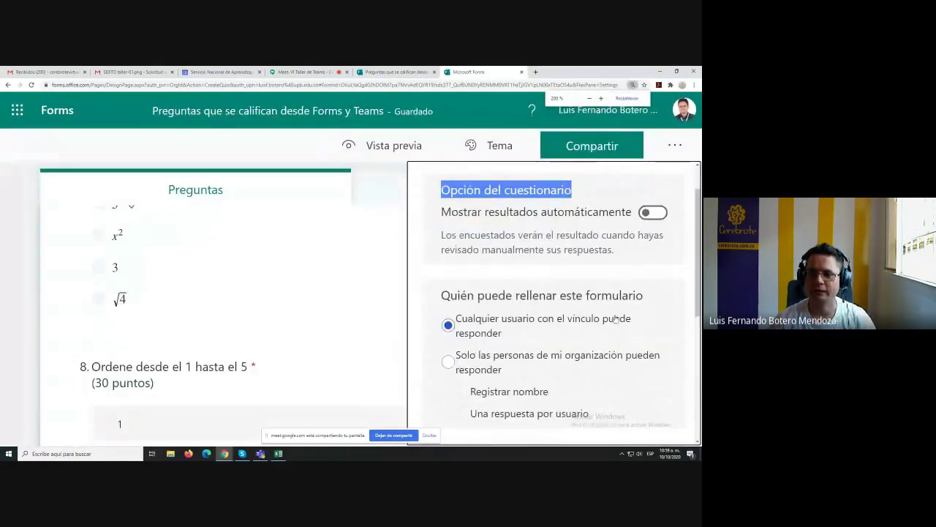
{"action": "left_click_drag", "start_coordinate": [441, 189], "coordinate": [582, 193]}
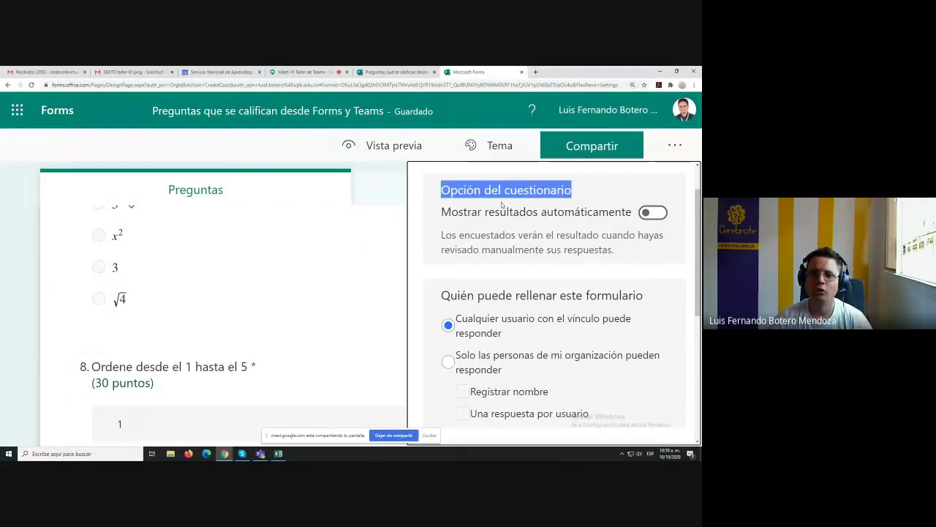
{"action": "left_click_drag", "start_coordinate": [441, 213], "coordinate": [633, 213]}
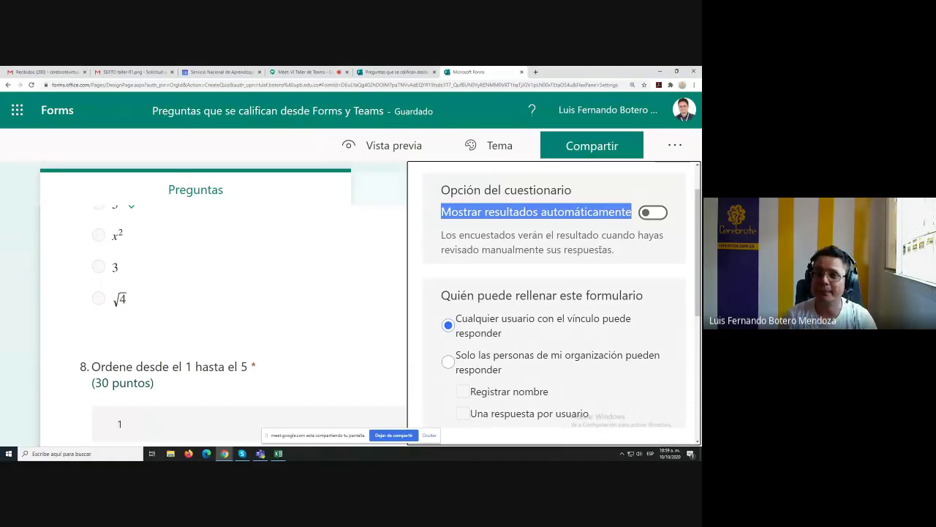
Step: Toggle 'Mostrar resultados automáticamente' on and off twice, leaving it switched off
{"action": "left_click", "coordinate": [653, 212]}
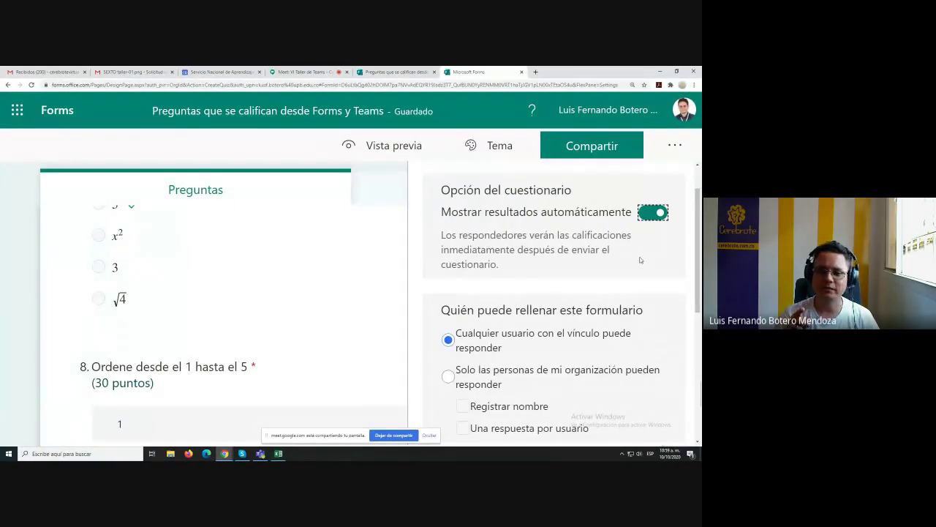
{"action": "left_click", "coordinate": [648, 214]}
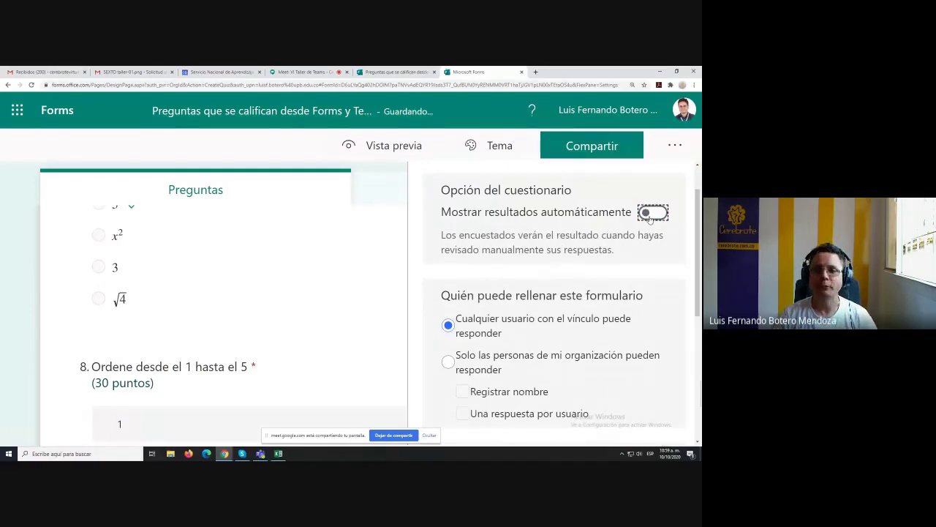
{"action": "left_click", "coordinate": [650, 218]}
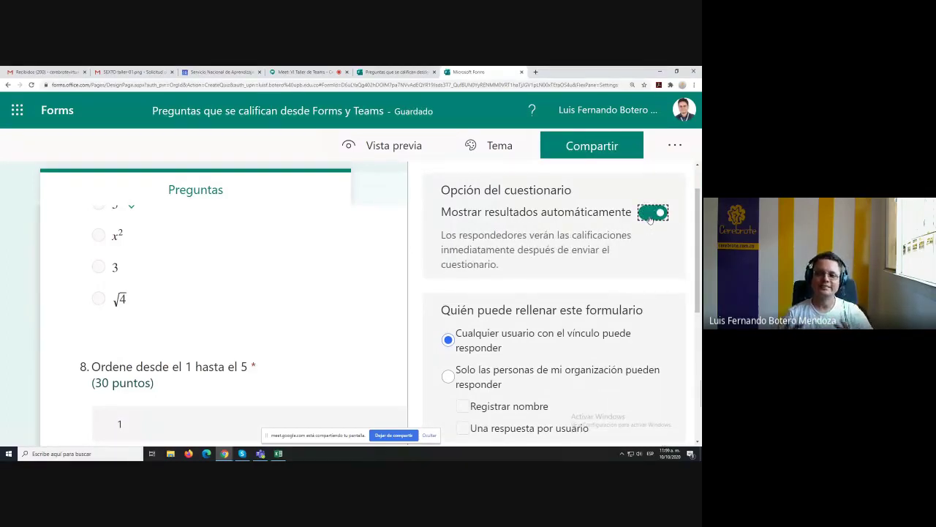
{"action": "left_click", "coordinate": [650, 218]}
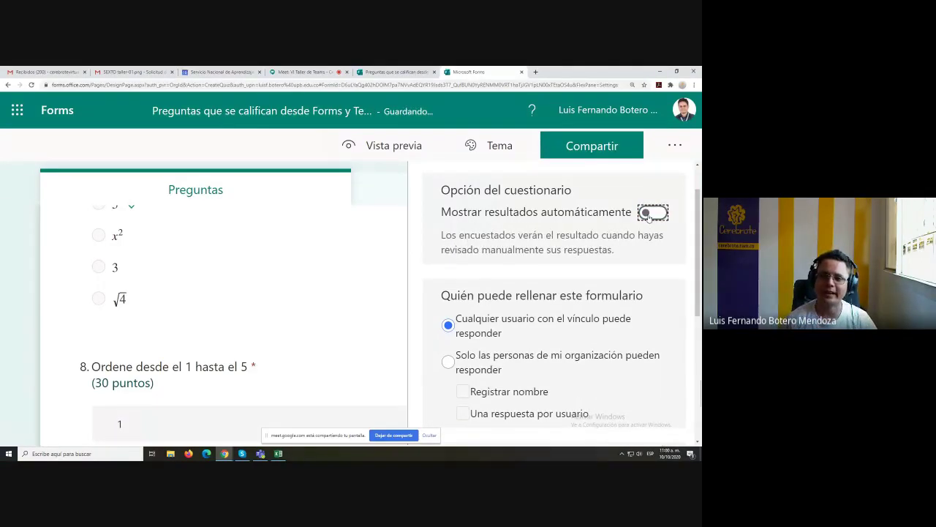
{"action": "left_click", "coordinate": [595, 235]}
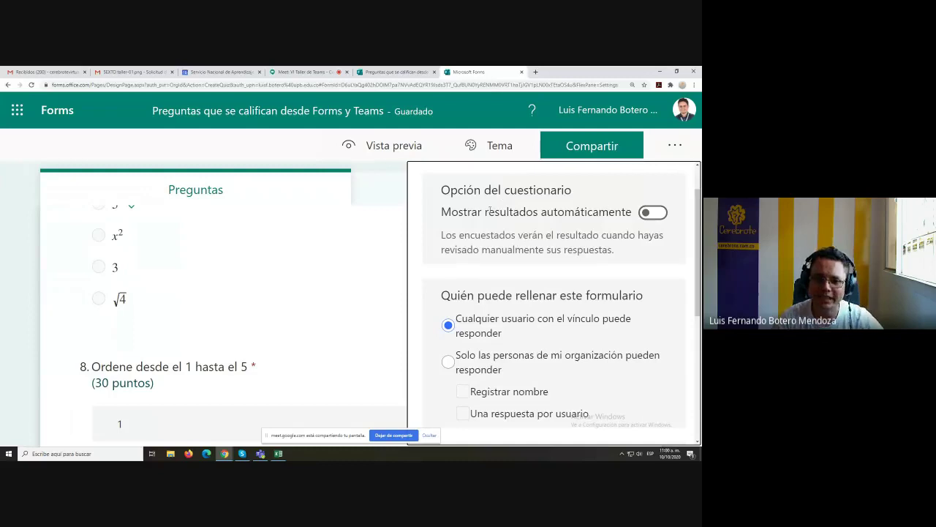
{"action": "left_click_drag", "start_coordinate": [441, 191], "coordinate": [565, 190]}
{"action": "left_click_drag", "start_coordinate": [442, 212], "coordinate": [621, 211]}
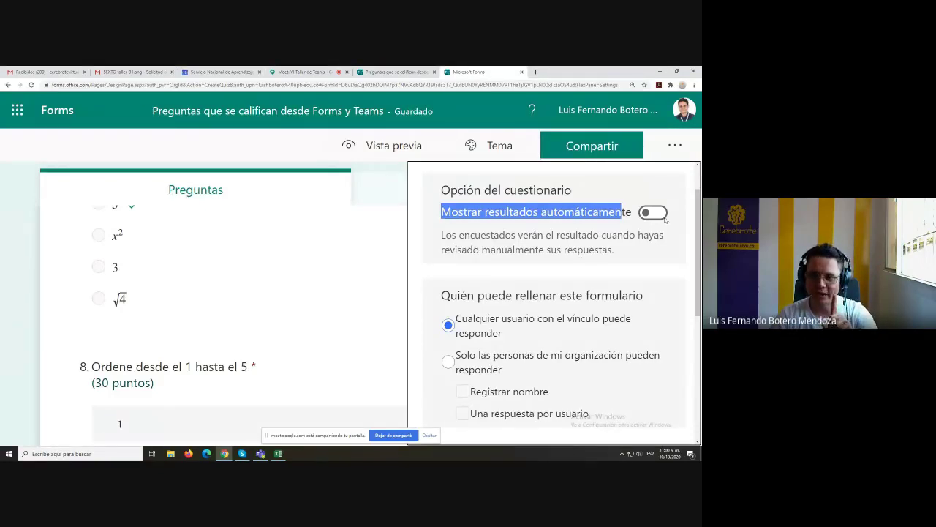
{"action": "scroll", "coordinate": [650, 279], "scroll_direction": "down", "scroll_amount": 1}
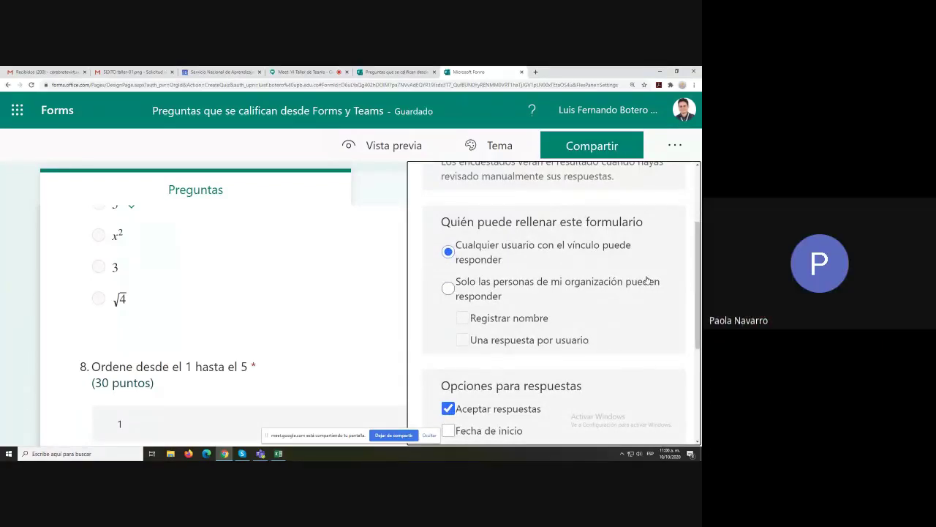
{"action": "scroll", "coordinate": [634, 271], "scroll_direction": "up", "scroll_amount": 2}
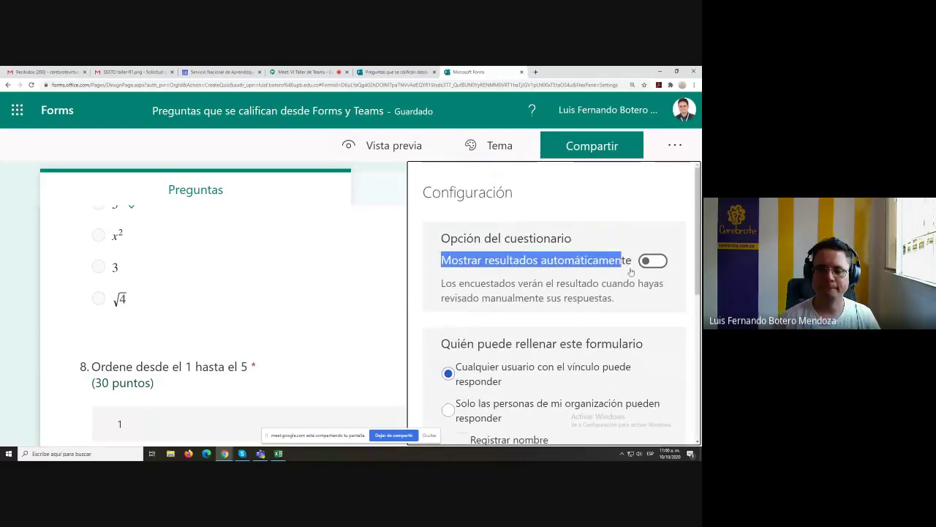
{"action": "left_click", "coordinate": [518, 267]}
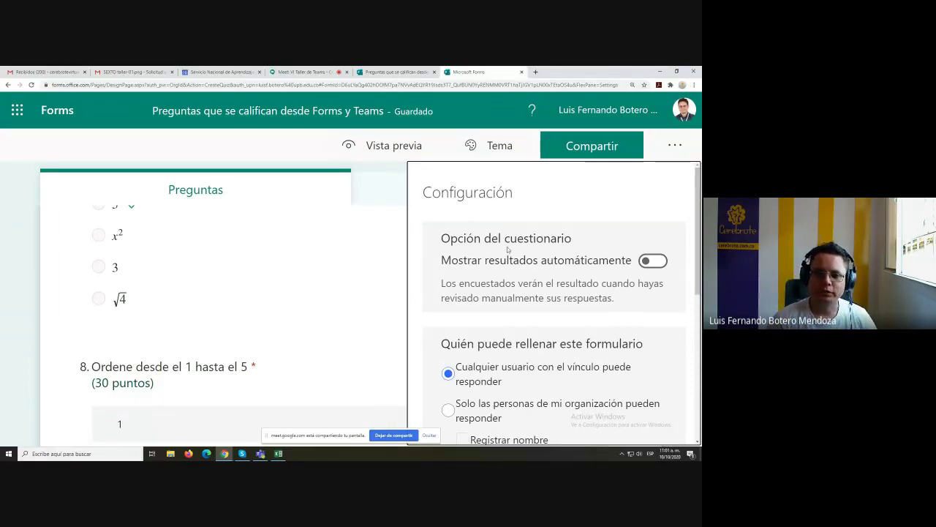
{"action": "left_click_drag", "start_coordinate": [443, 260], "coordinate": [635, 261]}
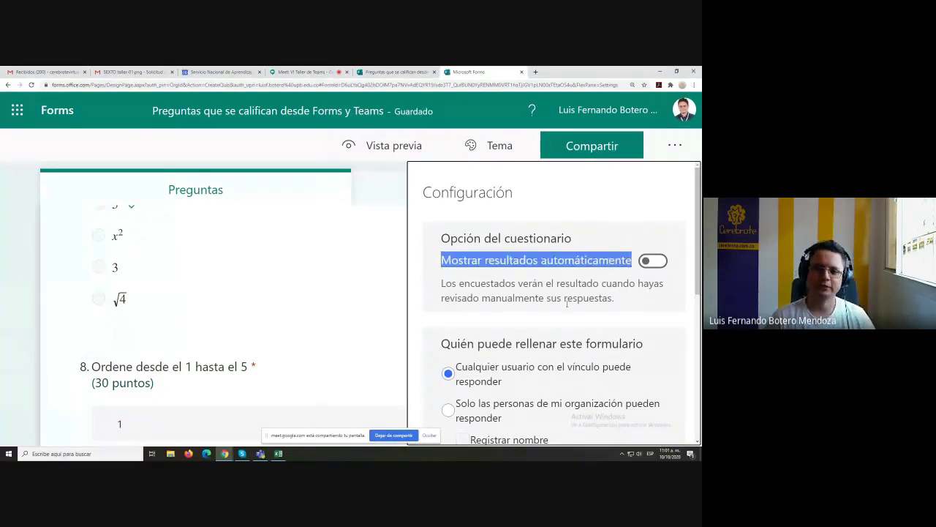
{"action": "left_click", "coordinate": [550, 308]}
{"action": "scroll", "coordinate": [548, 307], "scroll_direction": "down", "scroll_amount": 2}
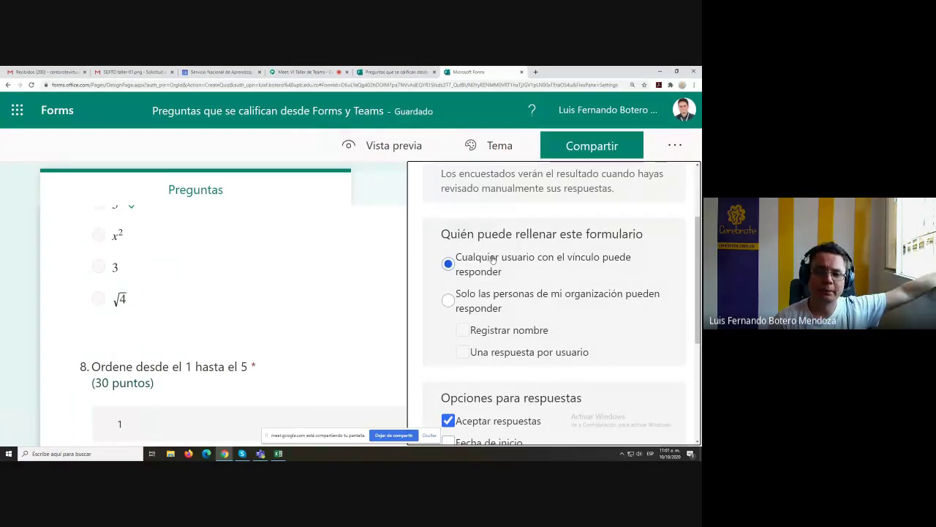
{"action": "scroll", "coordinate": [538, 248], "scroll_direction": "down", "scroll_amount": 4}
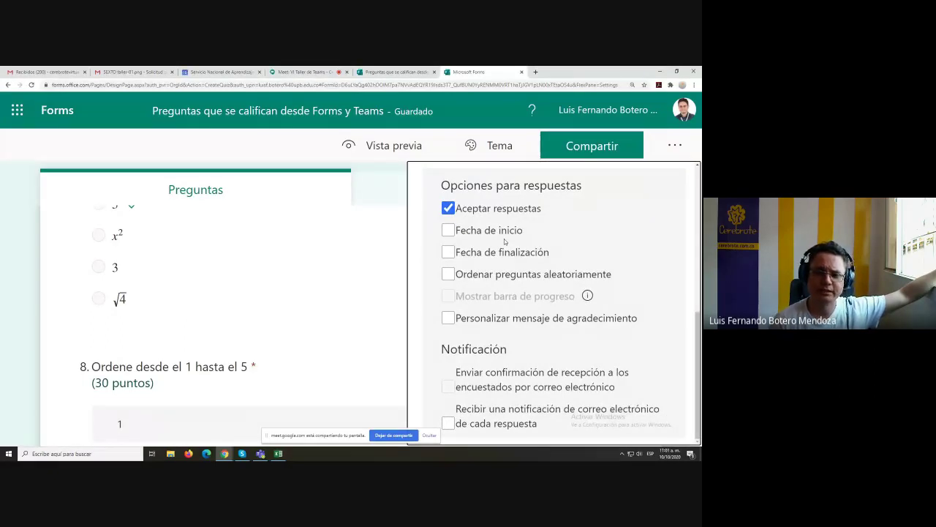
{"action": "left_click", "coordinate": [448, 274]}
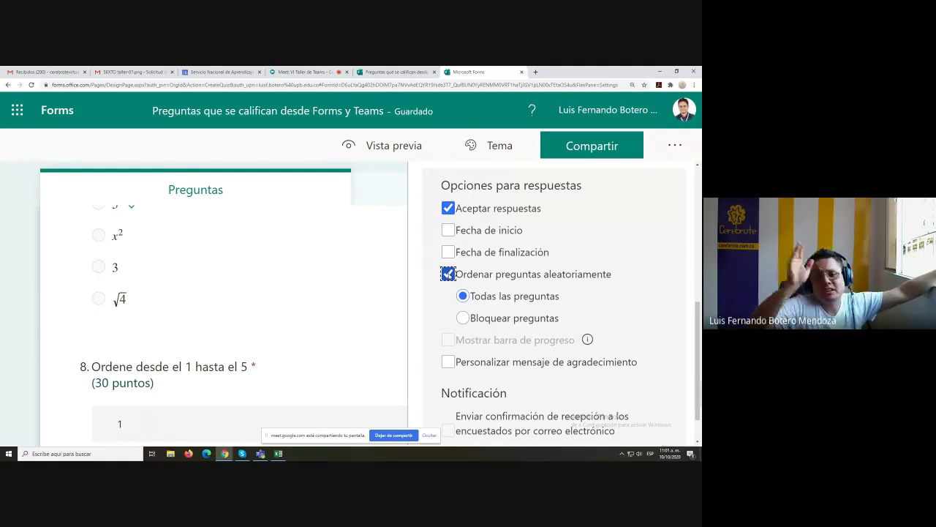
{"action": "scroll", "coordinate": [626, 300], "scroll_direction": "down", "scroll_amount": 1}
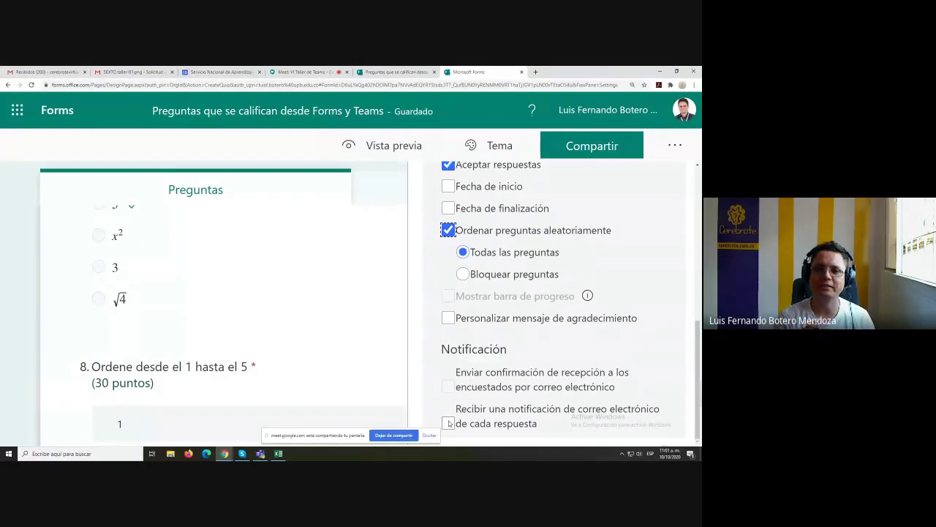
{"action": "scroll", "coordinate": [596, 281], "scroll_direction": "up", "scroll_amount": 5}
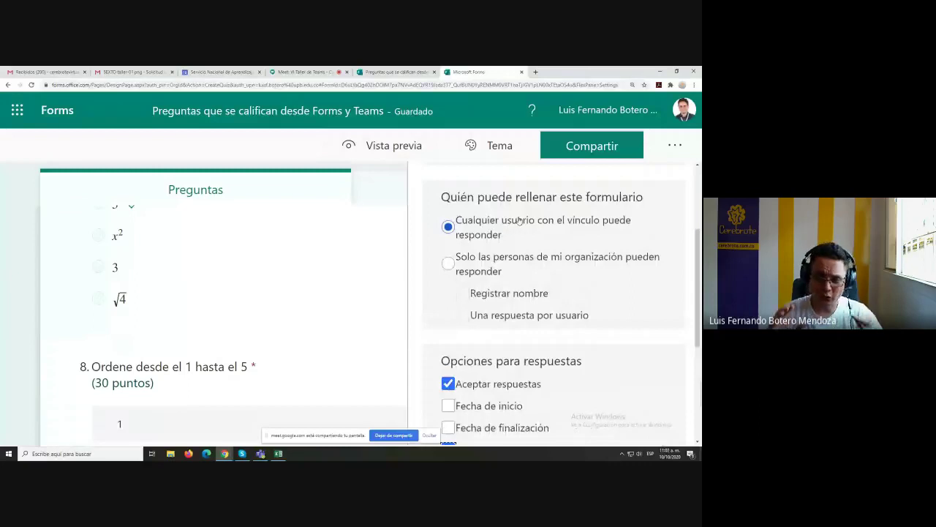
Step: Restrict who can respond to 'Solo las personas de mi organización'
{"action": "left_click", "coordinate": [446, 265]}
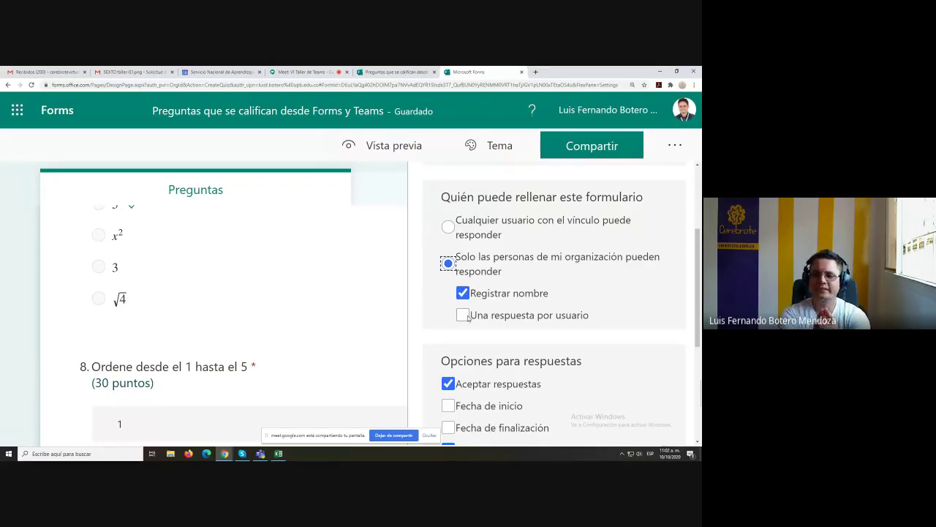
{"action": "scroll", "coordinate": [451, 308], "scroll_direction": "up", "scroll_amount": 2}
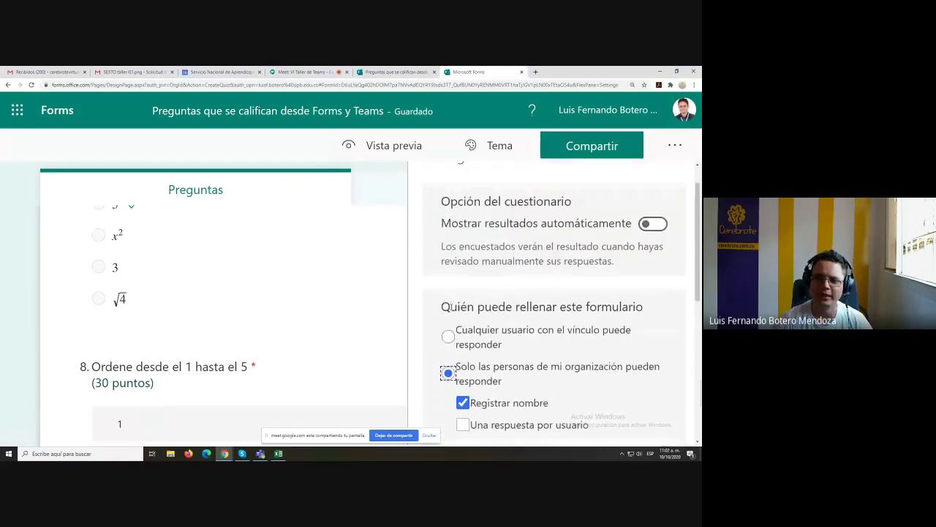
{"action": "scroll", "coordinate": [450, 307], "scroll_direction": "down", "scroll_amount": 1}
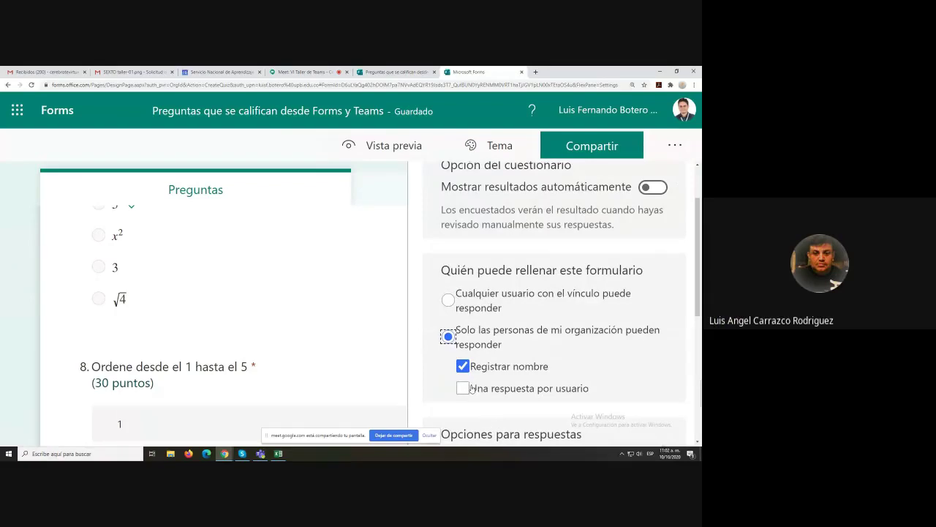
Step: Tick 'Una respuesta por usuario', toggling it off and back on, with 'Registrar nombre' kept checked
{"action": "left_click", "coordinate": [471, 388]}
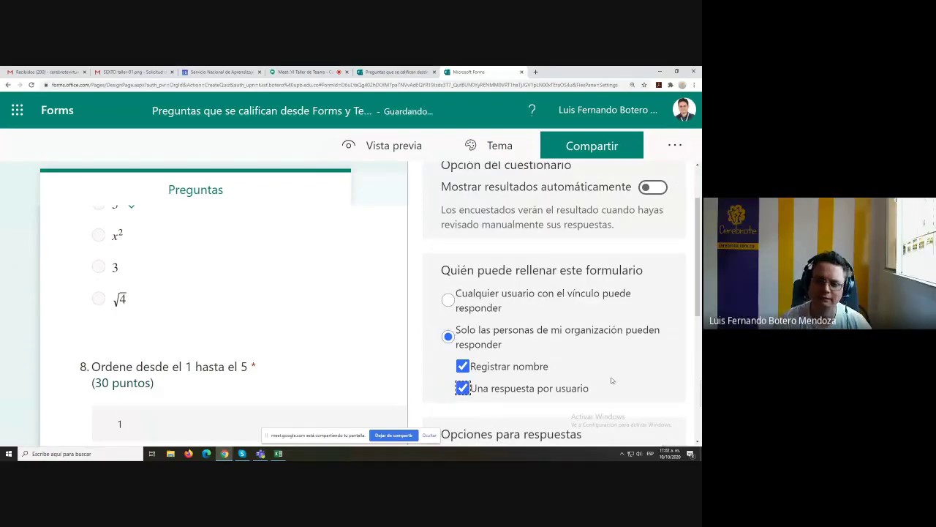
{"action": "left_click", "coordinate": [419, 304]}
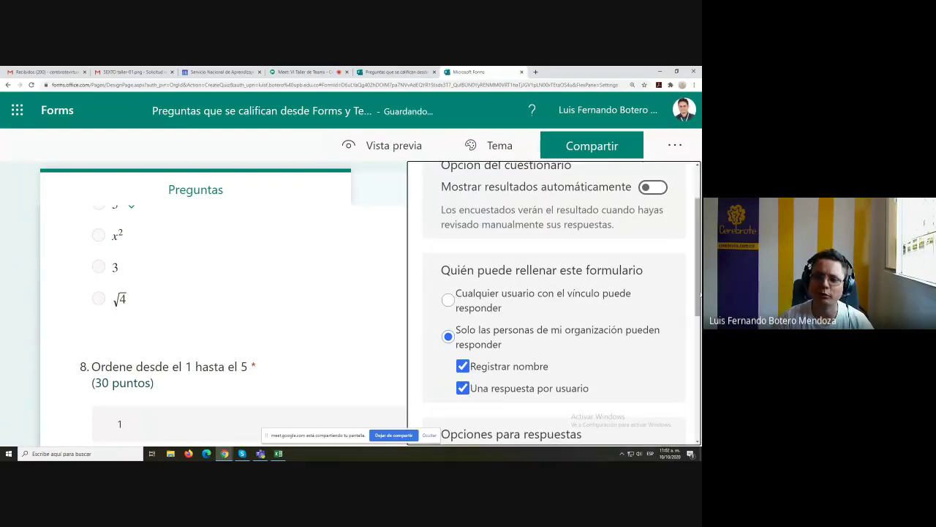
{"action": "left_click_drag", "start_coordinate": [700, 296], "coordinate": [700, 285]}
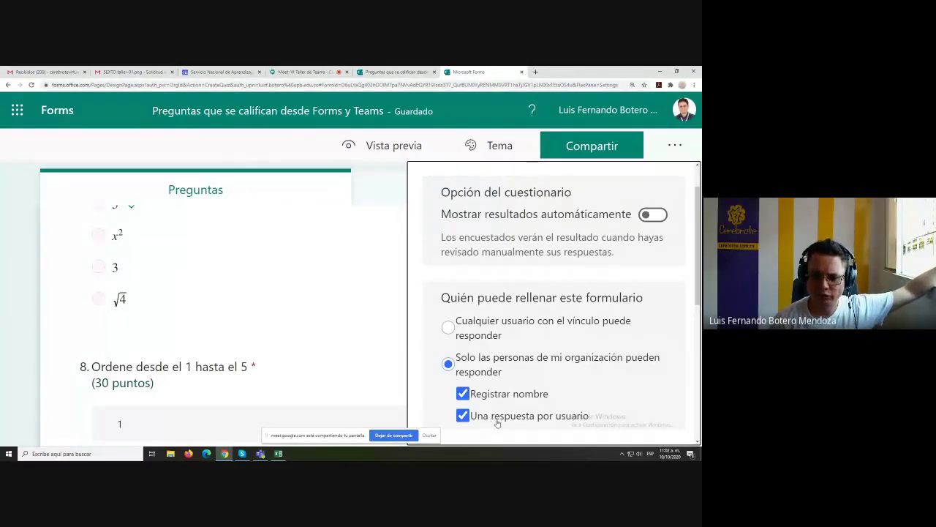
{"action": "left_click", "coordinate": [494, 417]}
{"action": "left_click", "coordinate": [431, 416]}
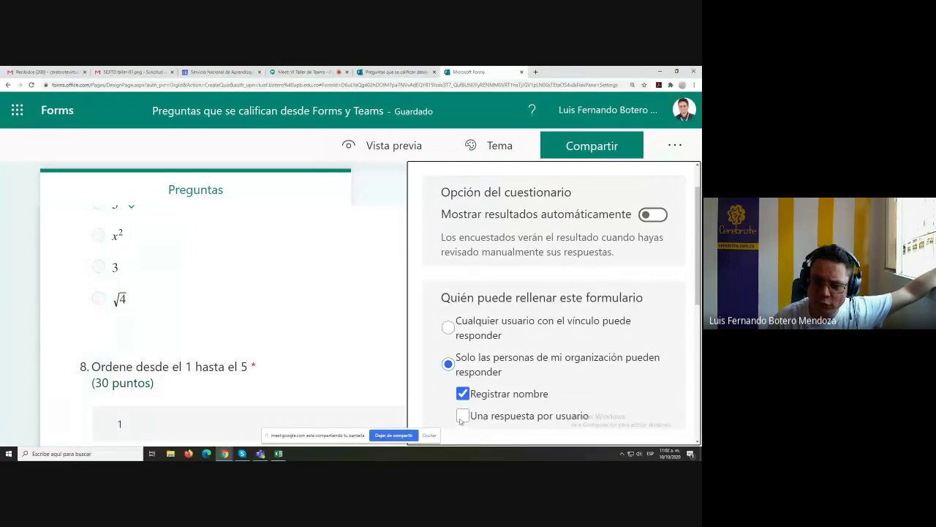
{"action": "left_click", "coordinate": [462, 416]}
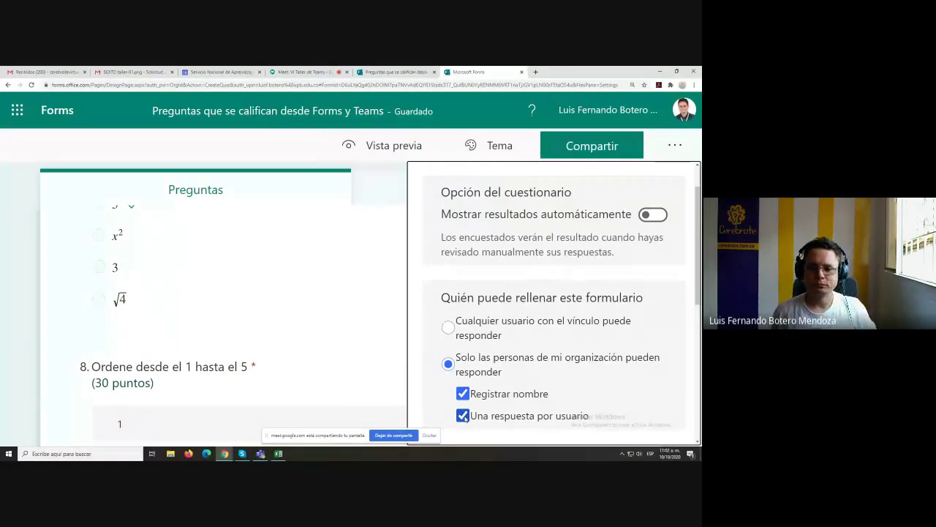
{"action": "left_click", "coordinate": [304, 72]}
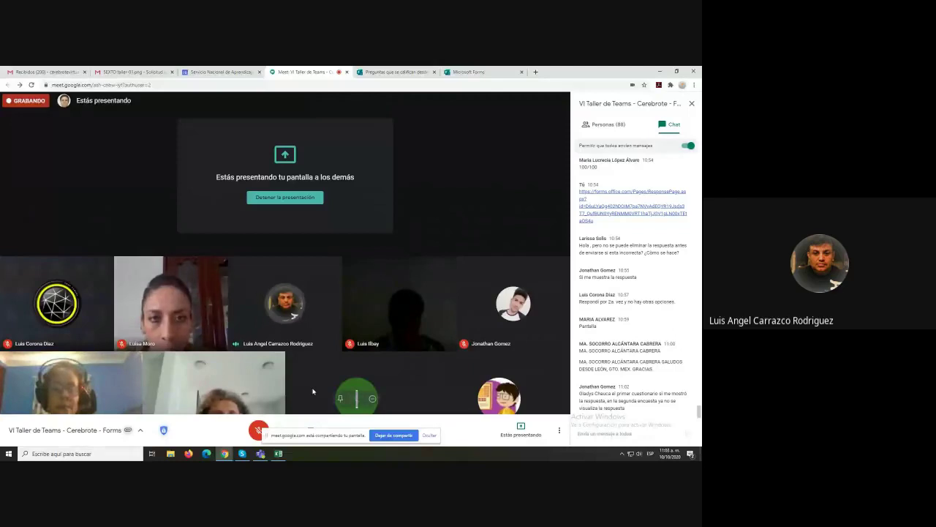
{"action": "key", "text": "alt+Tab"}
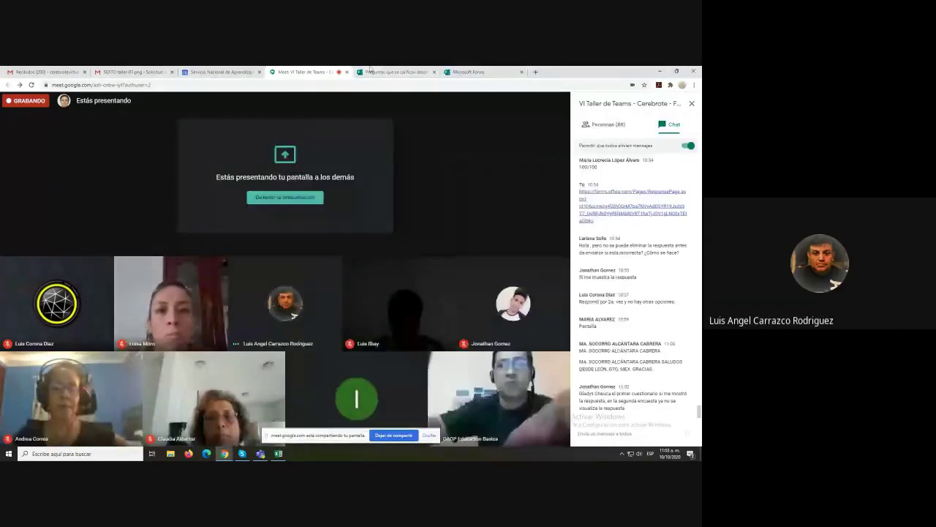
{"action": "left_click", "coordinate": [410, 72]}
{"action": "left_click", "coordinate": [452, 71]}
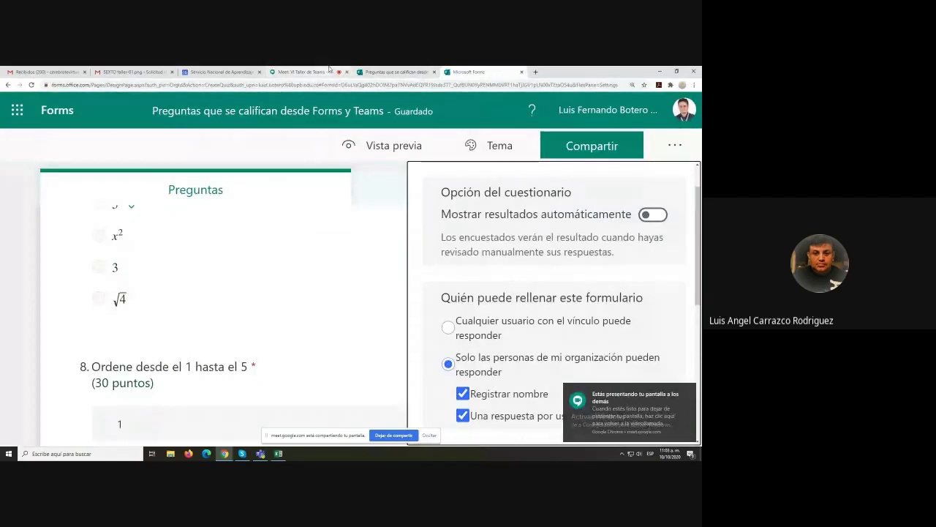
{"action": "left_click", "coordinate": [330, 71]}
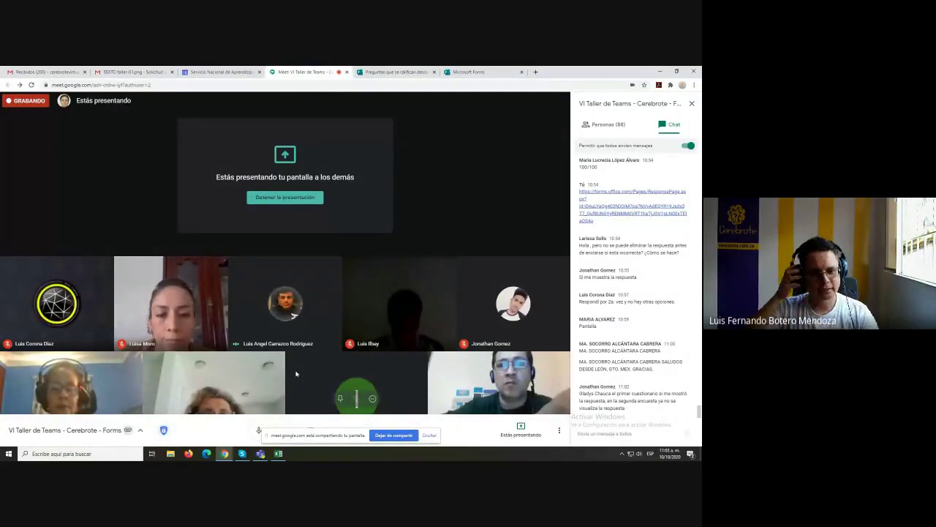
{"action": "left_click", "coordinate": [468, 70]}
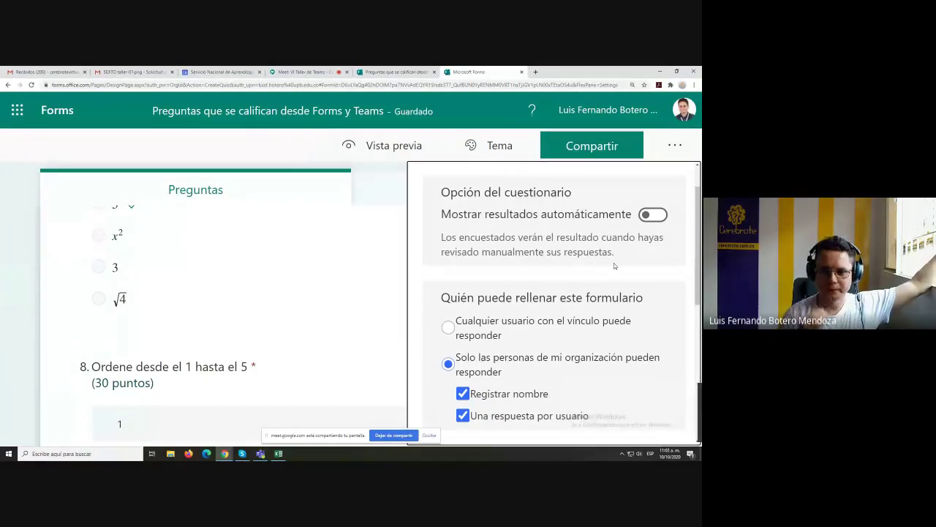
Step: Zoom the page back to normal size and close the Configuración panel
{"action": "key", "text": "ctrl+minus"}
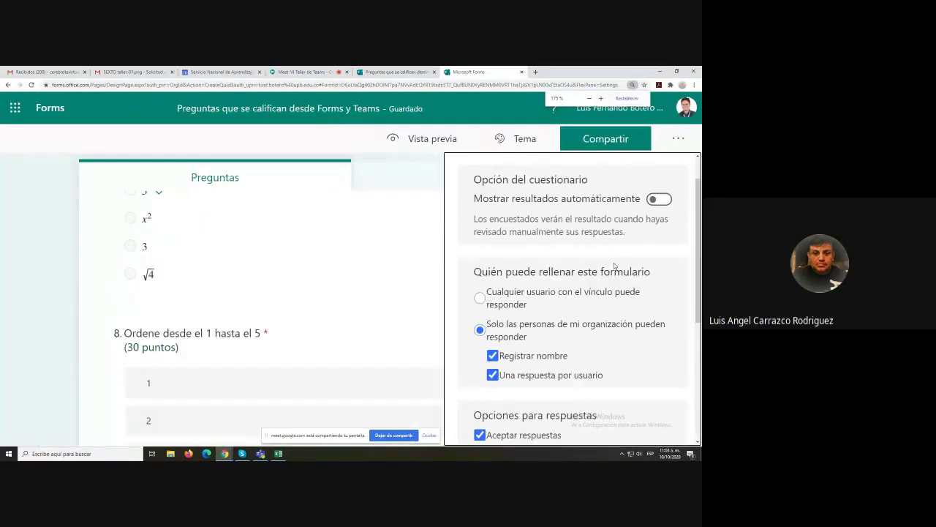
{"action": "key", "text": "ctrl+minus"}
{"action": "key", "text": "ctrl+minus"}
{"action": "key", "text": "ctrl+minus"}
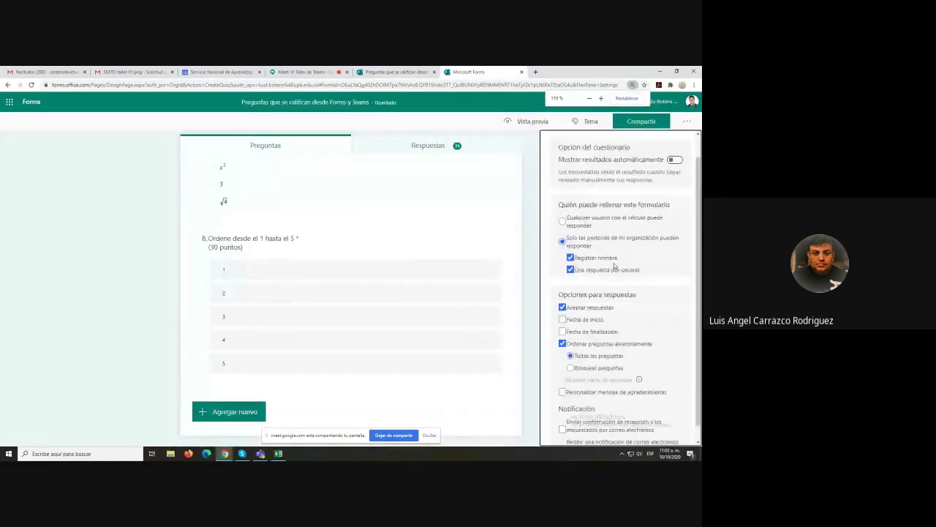
{"action": "key", "text": "ctrl+minus"}
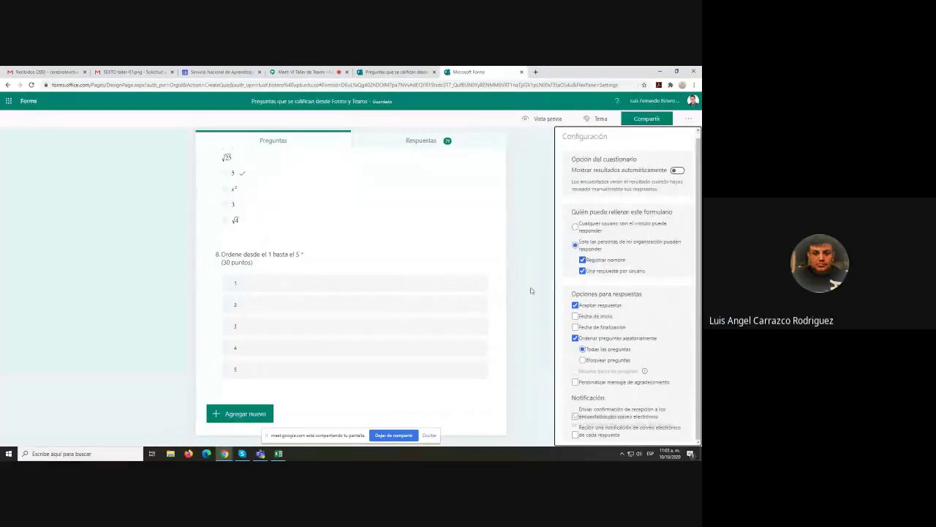
{"action": "left_click", "coordinate": [524, 291]}
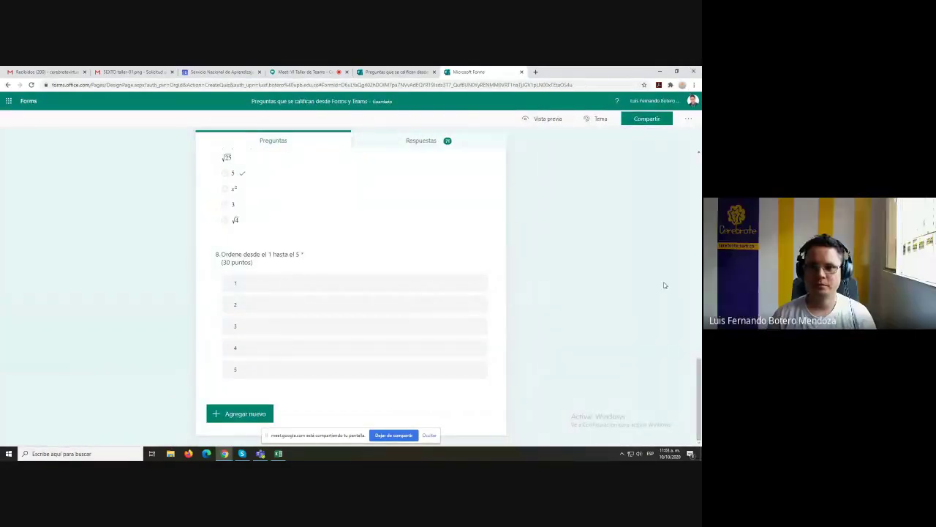
Step: Return to the quiz editor window, scroll up to the title and question 1, and zoom in
{"action": "left_click", "coordinate": [299, 71]}
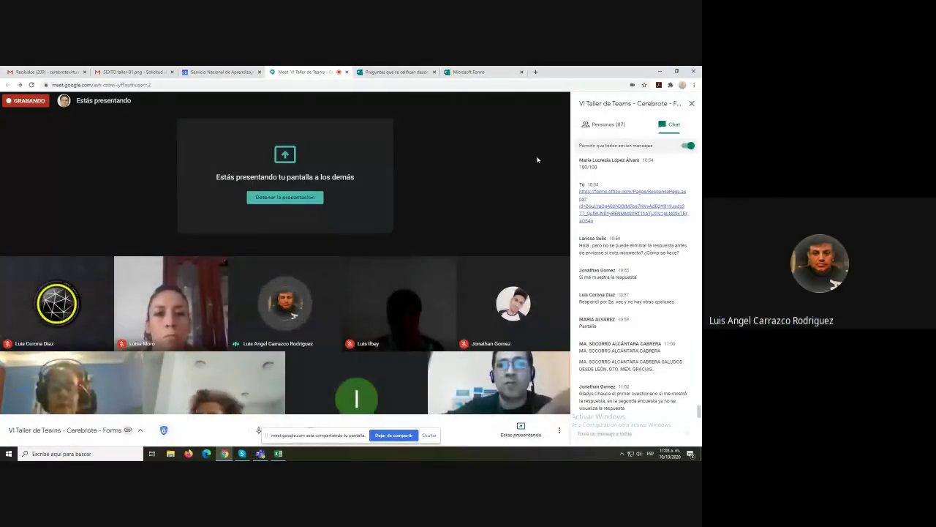
{"action": "key", "text": "alt+Tab"}
{"action": "key", "text": "alt+Tab"}
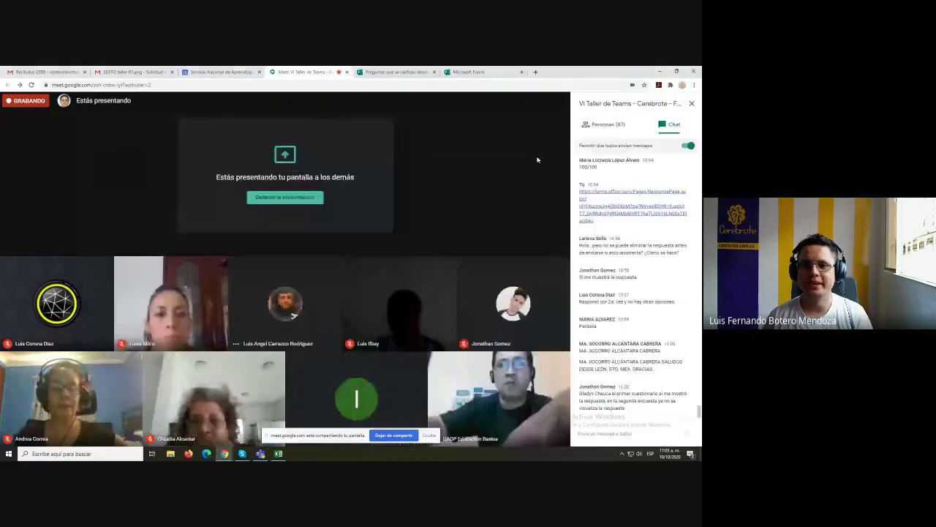
{"action": "key", "text": "alt+Tab"}
{"action": "left_click", "coordinate": [485, 71]}
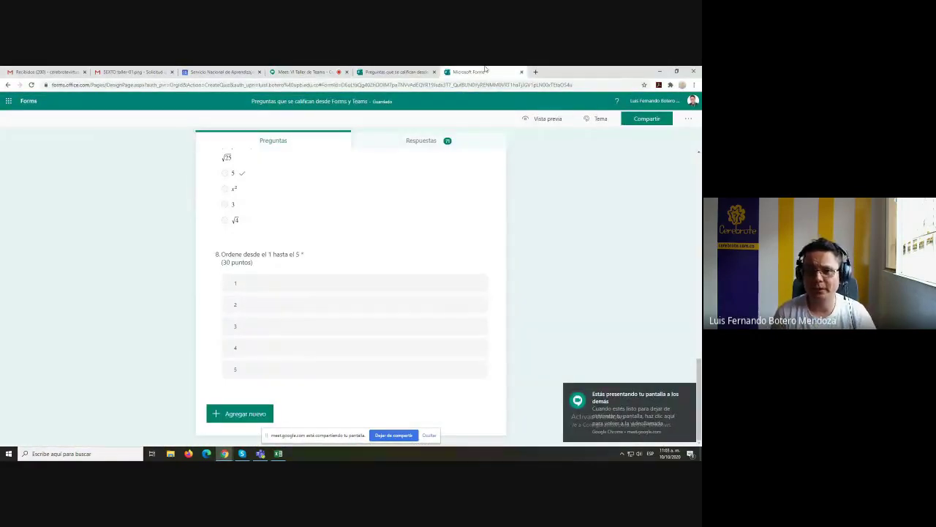
{"action": "scroll", "coordinate": [505, 336], "scroll_direction": "up", "scroll_amount": 10}
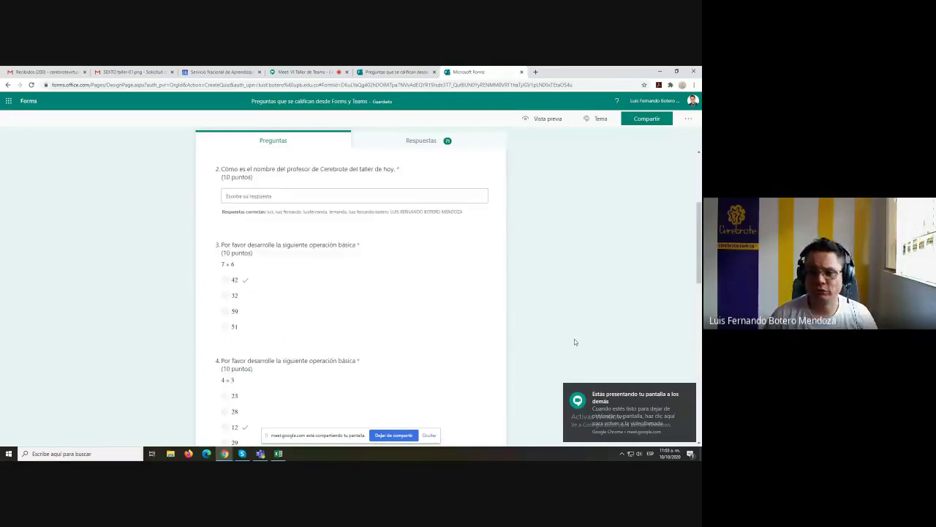
{"action": "scroll", "coordinate": [574, 342], "scroll_direction": "up", "scroll_amount": 3}
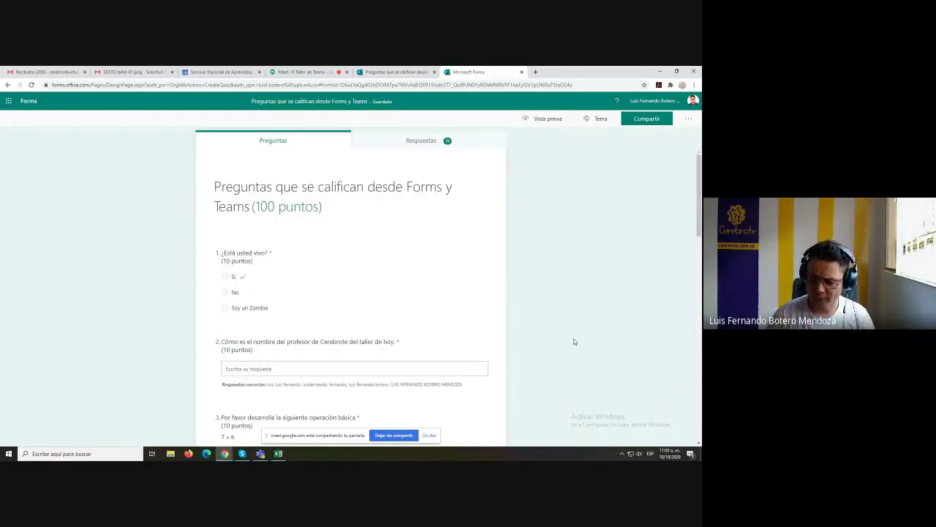
{"action": "key", "text": "ctrl+plus"}
{"action": "key", "text": "ctrl+plus"}
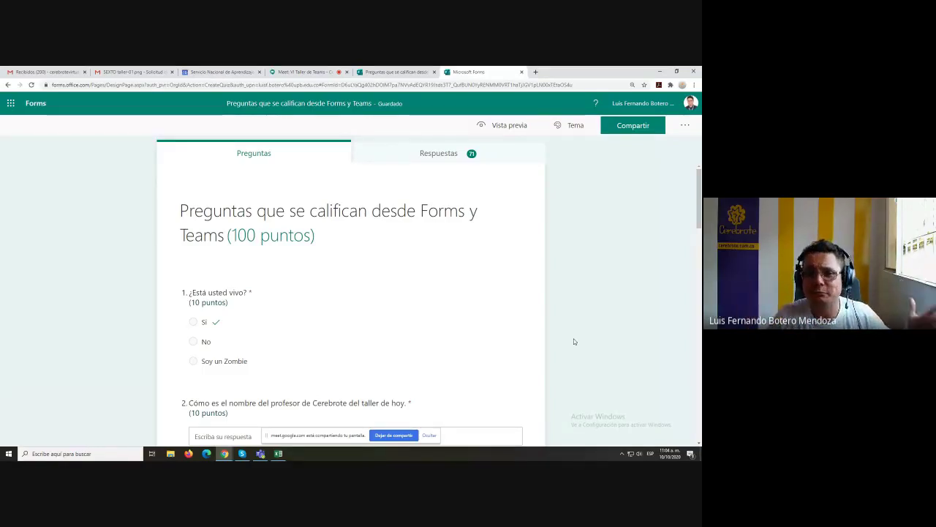
Step: Via Agregar nuevo and the extra question types, append a Clasificación question 9 worth 30 points
{"action": "scroll", "coordinate": [540, 216], "scroll_direction": "down", "scroll_amount": 20}
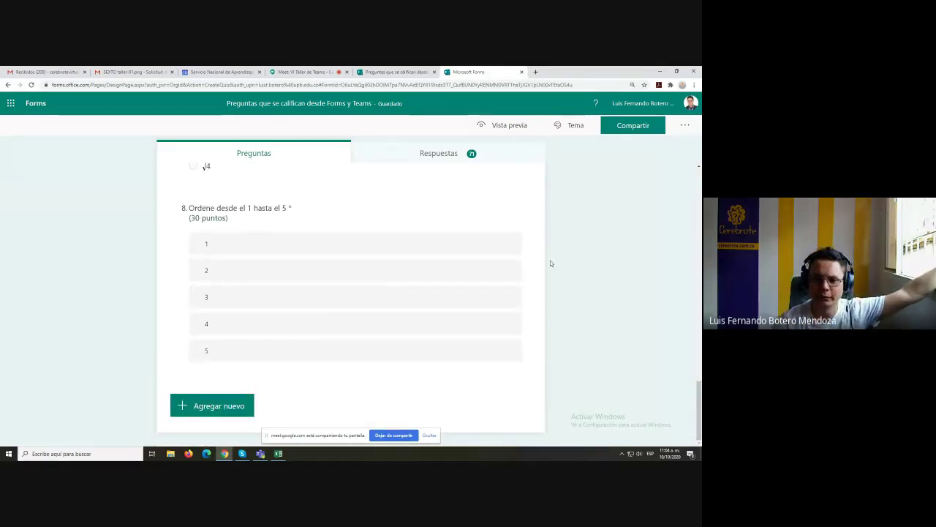
{"action": "left_click", "coordinate": [216, 414]}
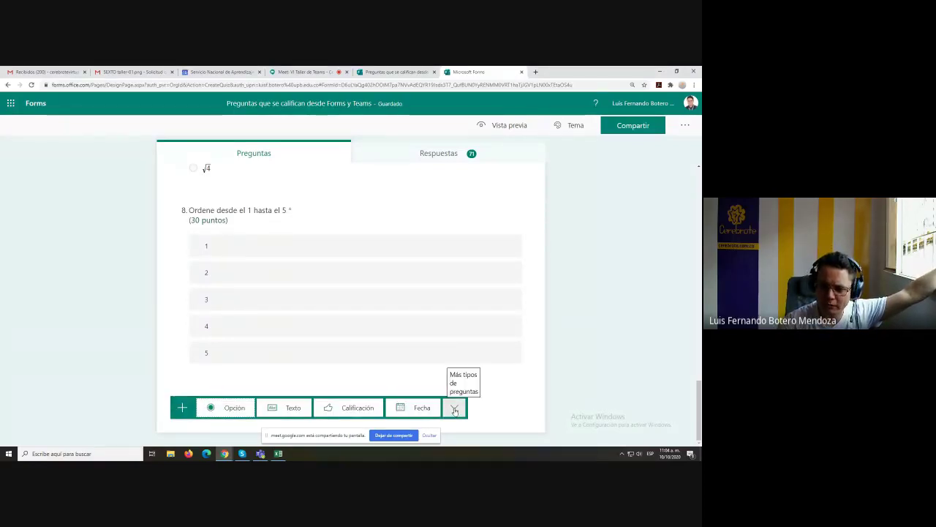
{"action": "left_click", "coordinate": [454, 409]}
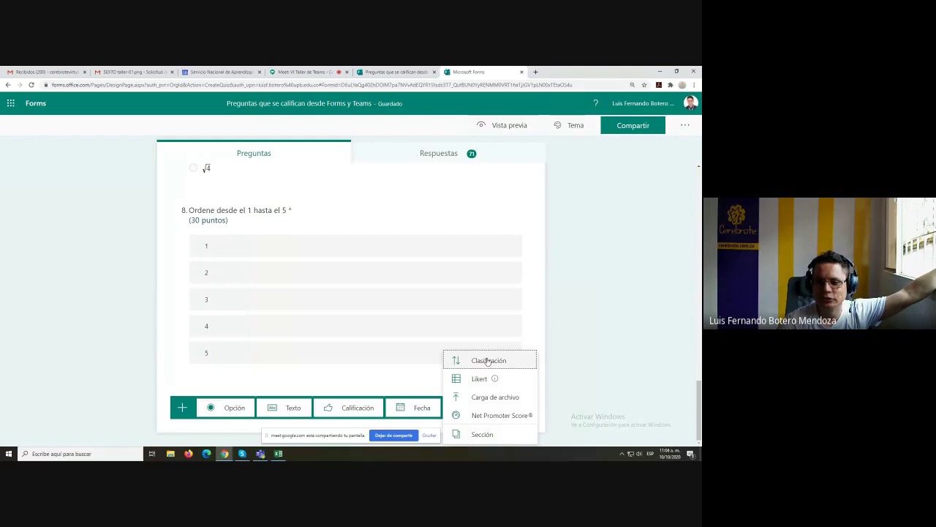
{"action": "left_click", "coordinate": [488, 360]}
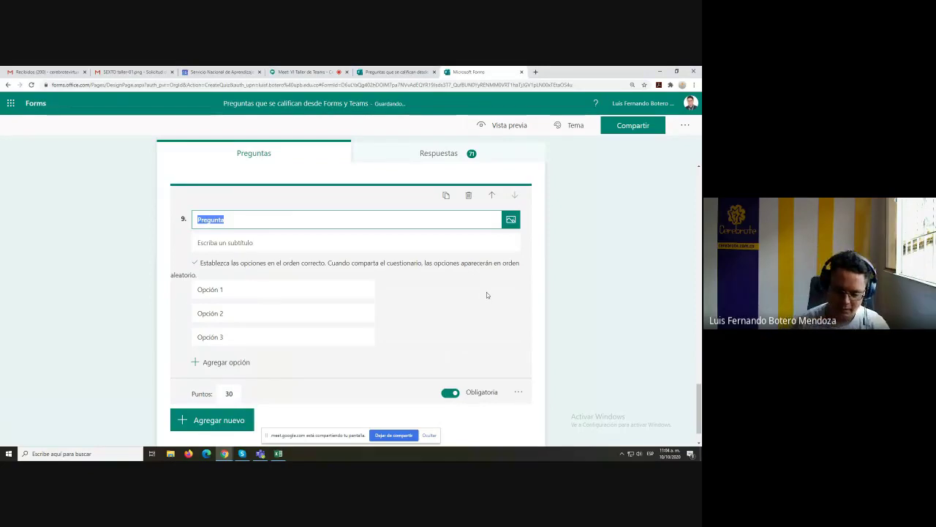
Step: Type the question 9 title 'Cuales son los colores de la bandera de tu país en orden'
{"action": "type", "text": "Cua"}
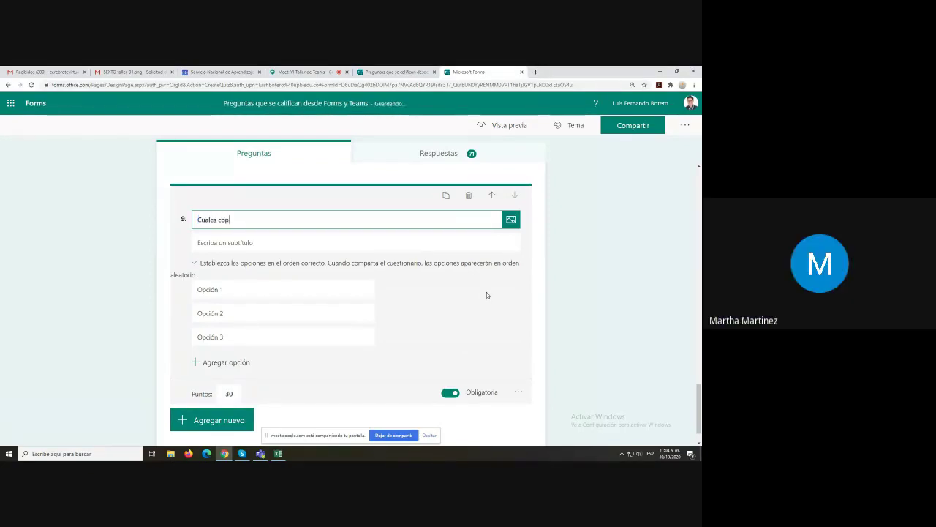
{"action": "type", "text": "les cop"}
{"action": "key", "text": "BackSpace"}
{"action": "type", "text": "on"}
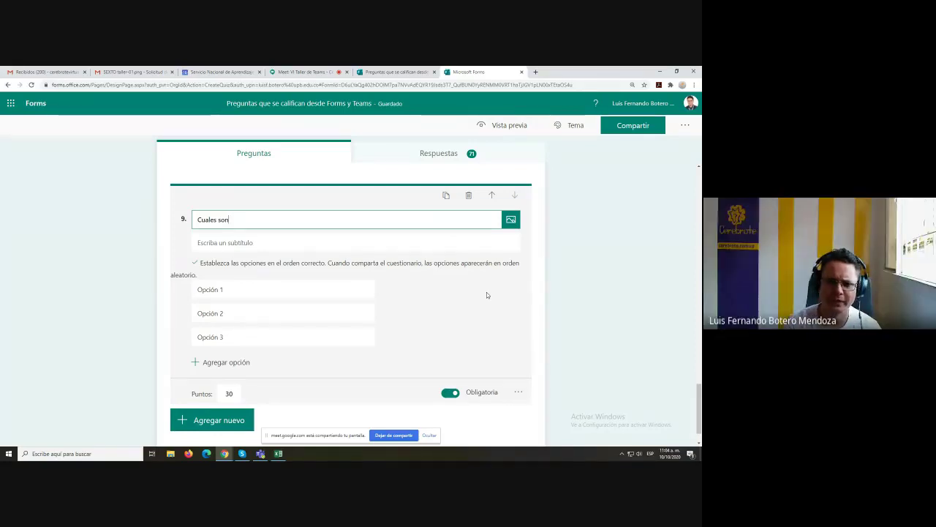
{"action": "type", "text": "los "}
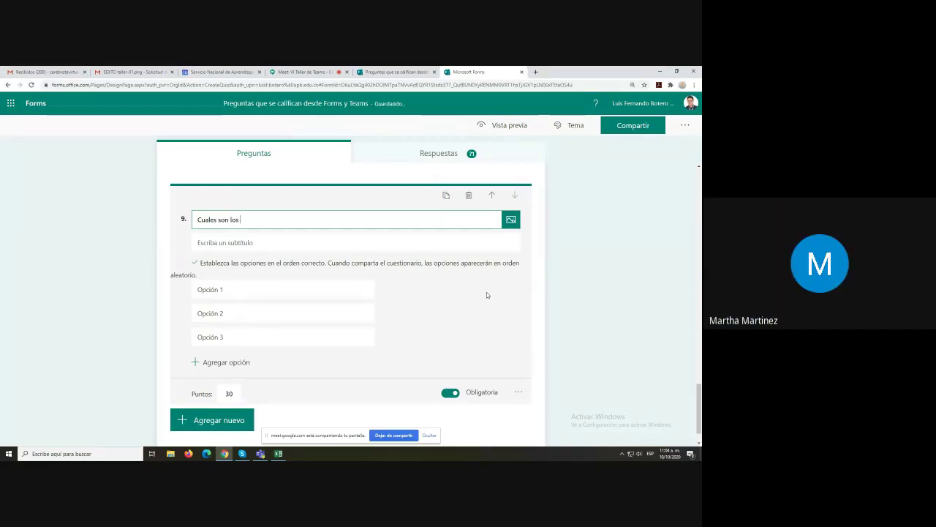
{"action": "type", "text": "colores"}
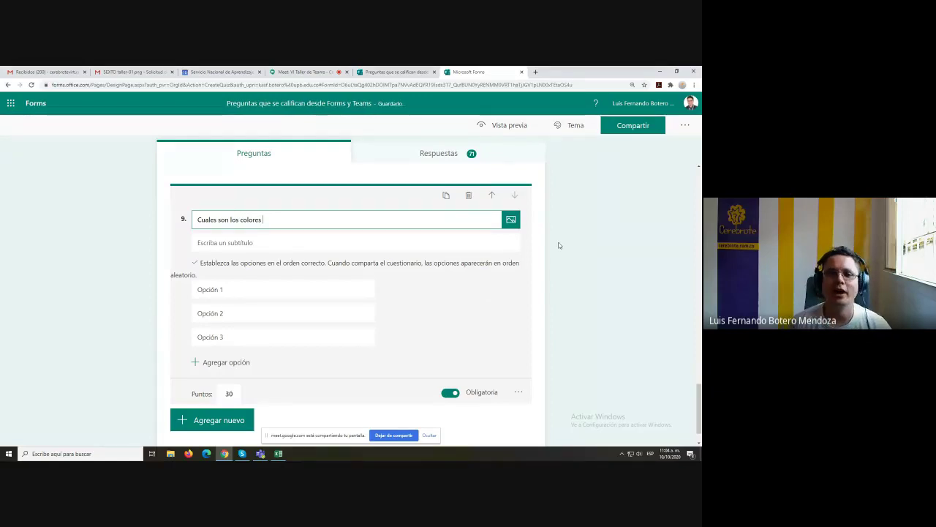
{"action": "type", "text": "de la bandera"}
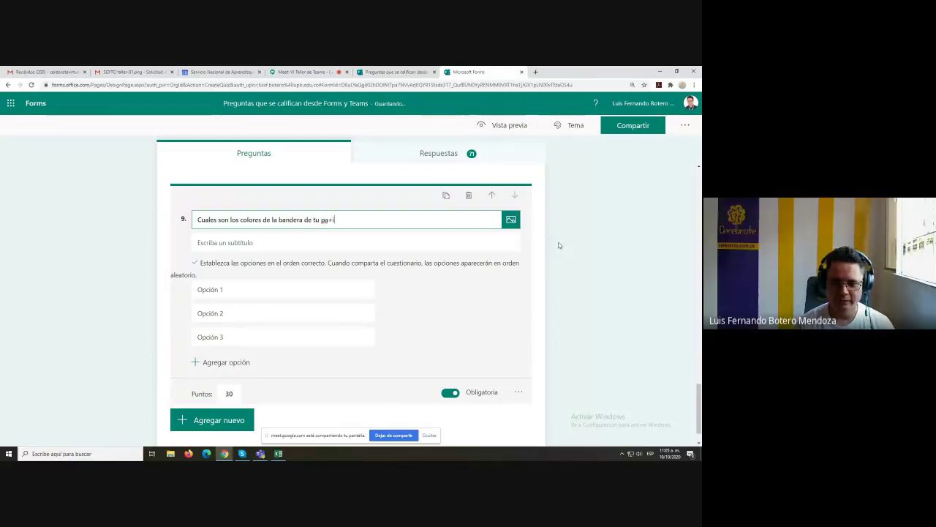
{"action": "type", "text": "de tu pa+i"}
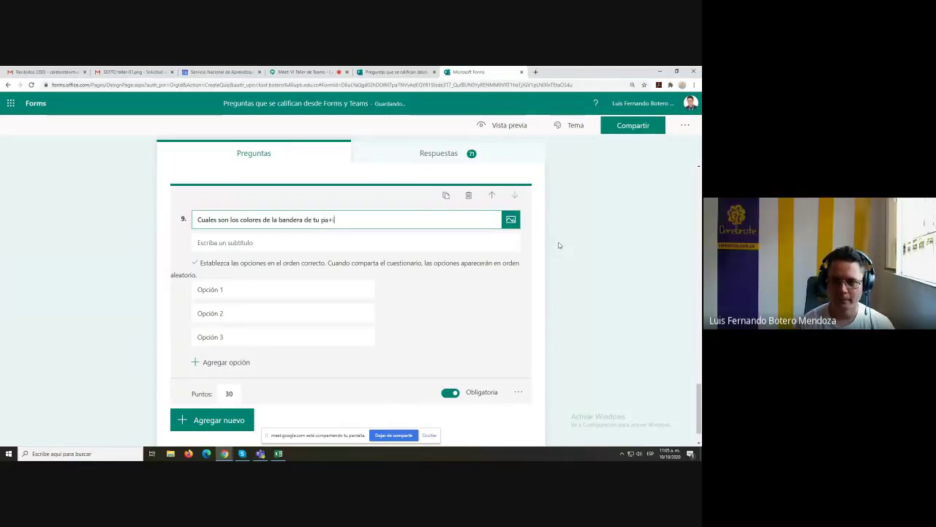
{"action": "key", "text": "BackSpace"}
{"action": "key", "text": "BackSpace"}
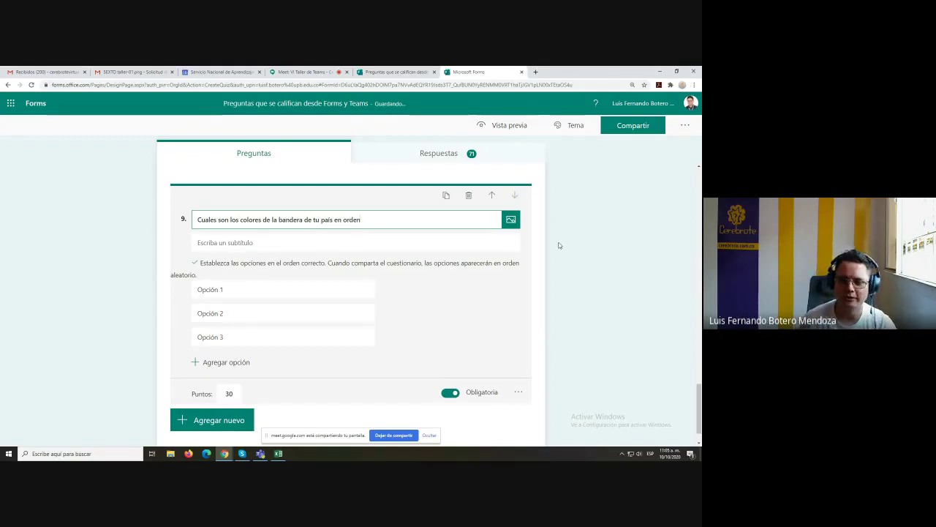
Step: Replace the three answer placeholders with Amarillo, Azul and Rojo
{"action": "left_click", "coordinate": [257, 288]}
{"action": "type", "text": "Amarillo"}
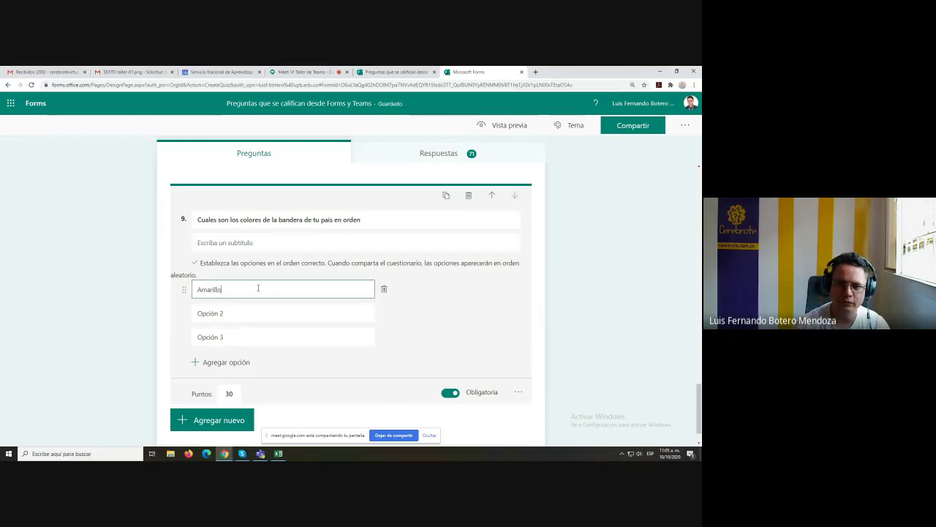
{"action": "left_click", "coordinate": [324, 314]}
{"action": "type", "text": "Azul"}
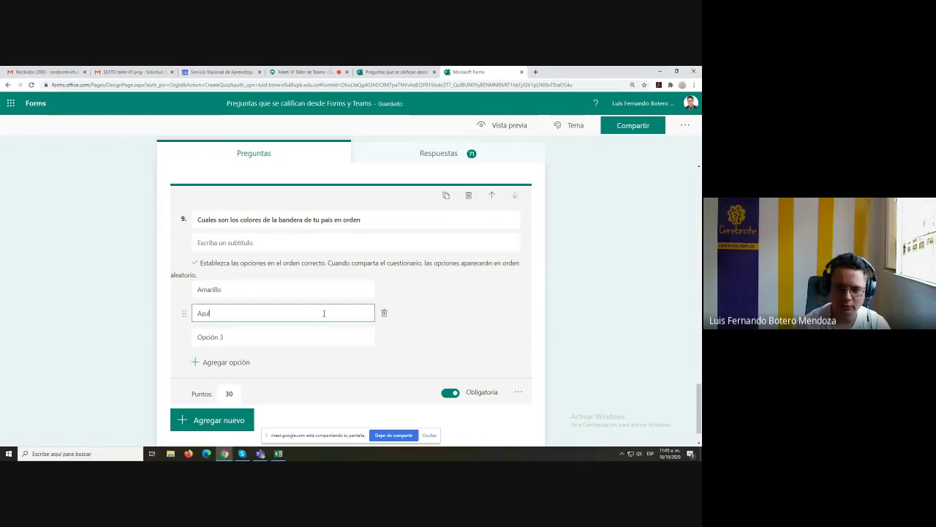
{"action": "left_click", "coordinate": [302, 337]}
{"action": "type", "text": "Roj"}
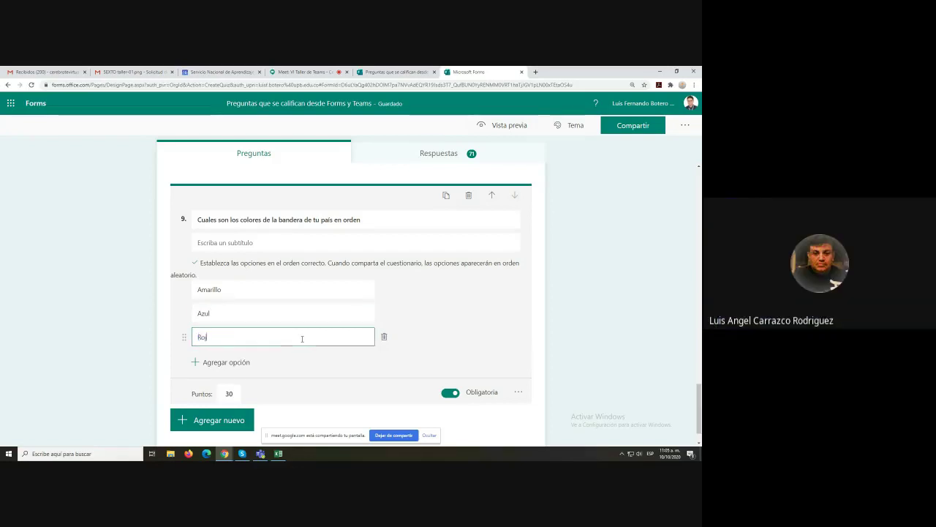
{"action": "type", "text": "o"}
{"action": "left_click", "coordinate": [599, 315]}
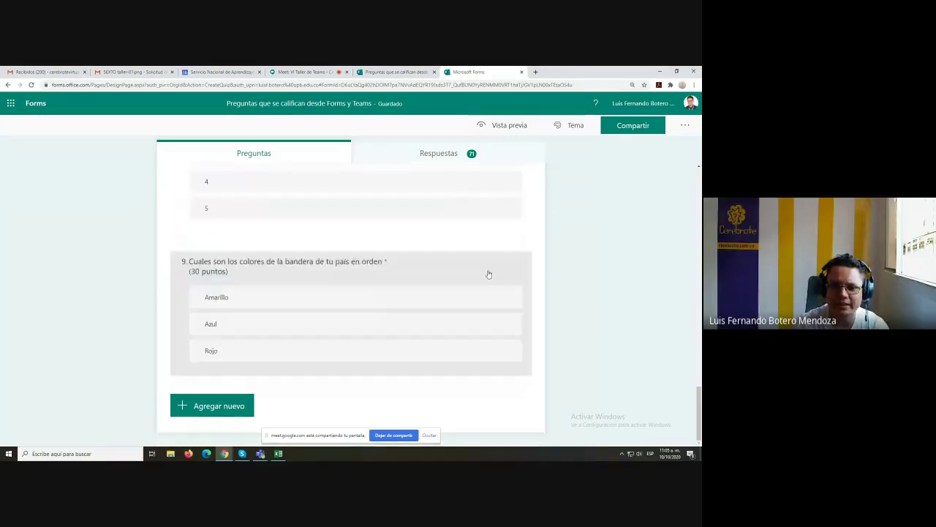
{"action": "left_click", "coordinate": [286, 284]}
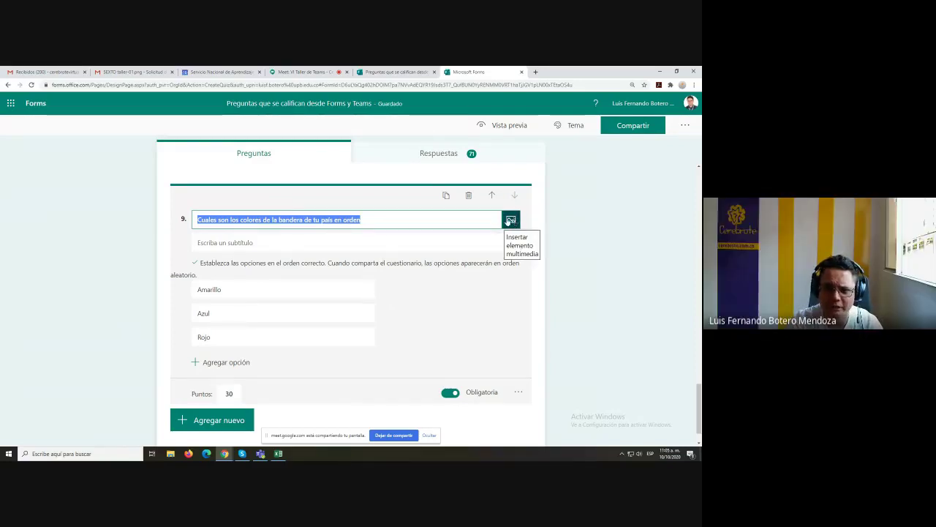
Step: Add the Colombian flag from a Bing image search for 'Colombia' to question 9, then preview the form
{"action": "left_click", "coordinate": [511, 221]}
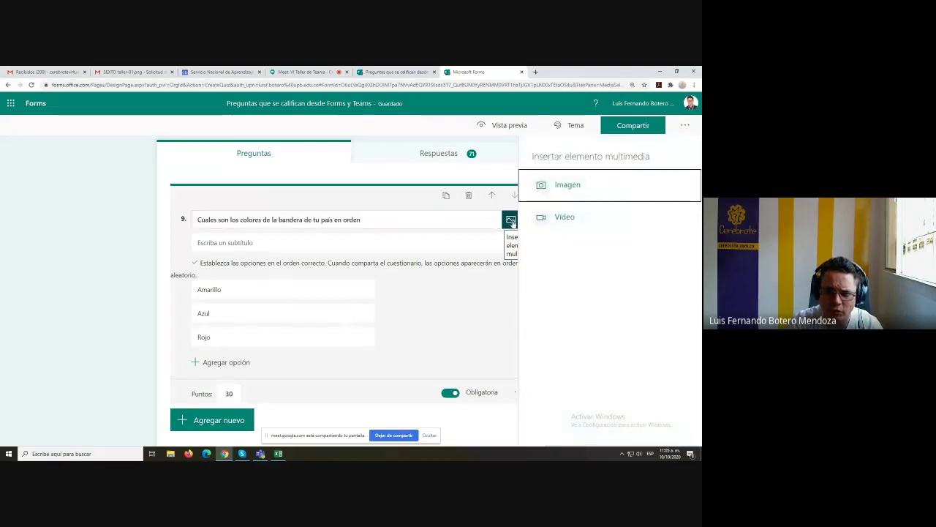
{"action": "left_click", "coordinate": [563, 185]}
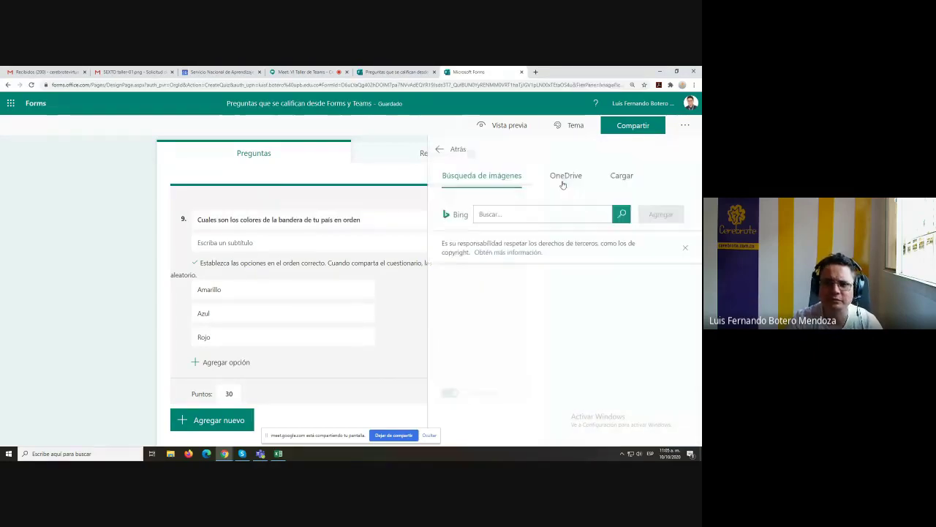
{"action": "type", "text": "Colombi"}
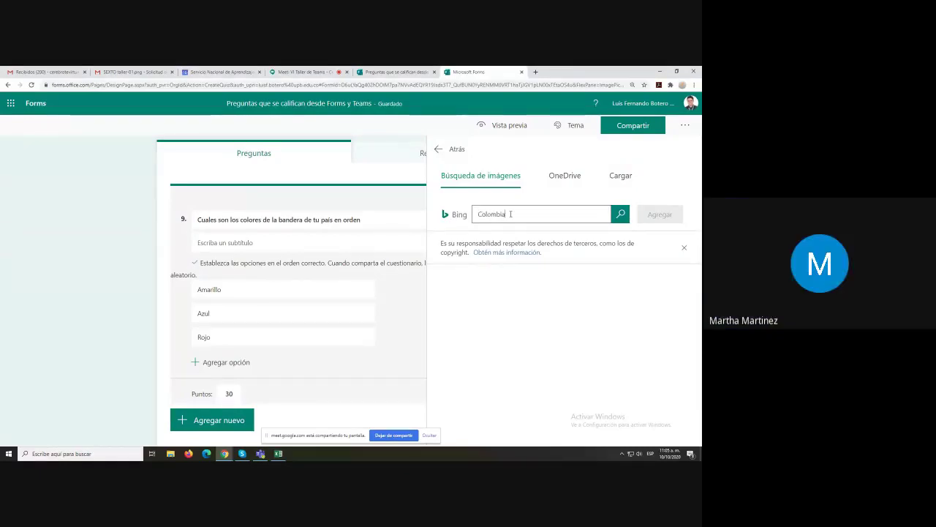
{"action": "type", "text": "a"}
{"action": "left_click", "coordinate": [619, 213]}
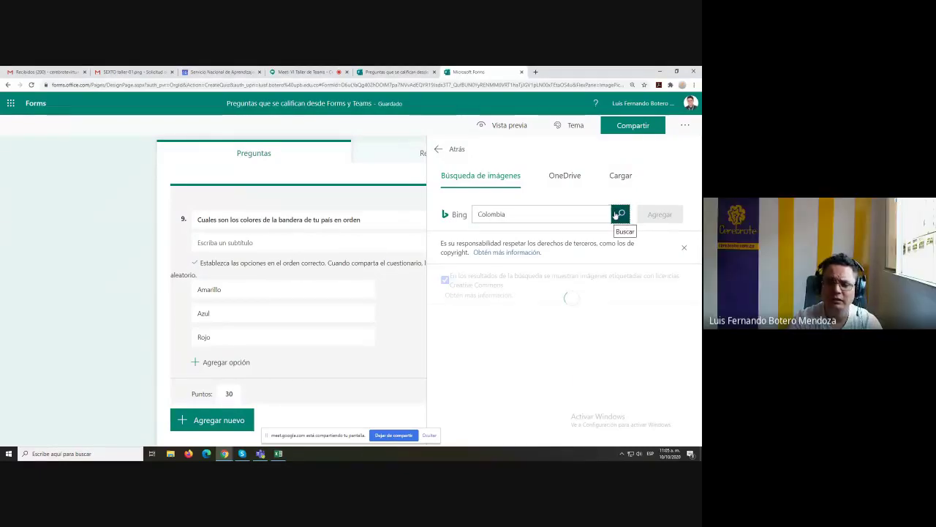
{"action": "left_click", "coordinate": [629, 359]}
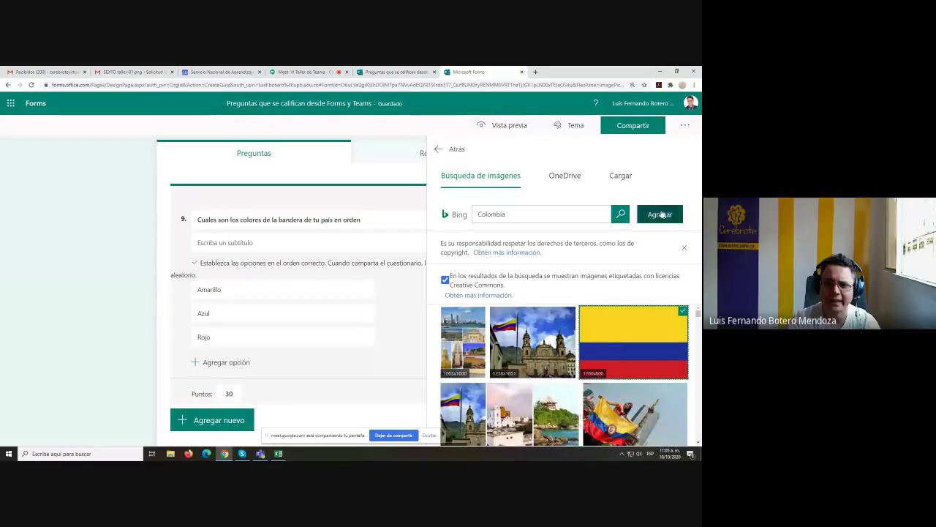
{"action": "left_click", "coordinate": [658, 215]}
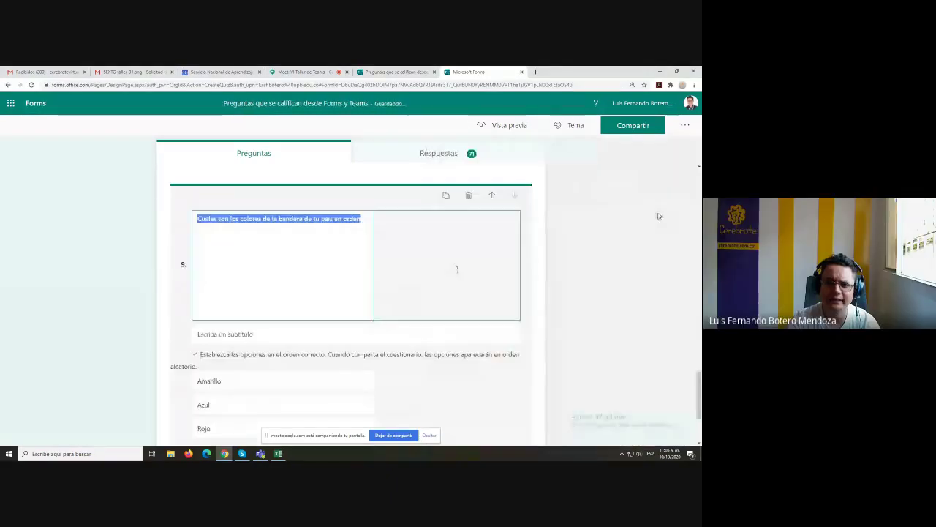
{"action": "left_click", "coordinate": [601, 292]}
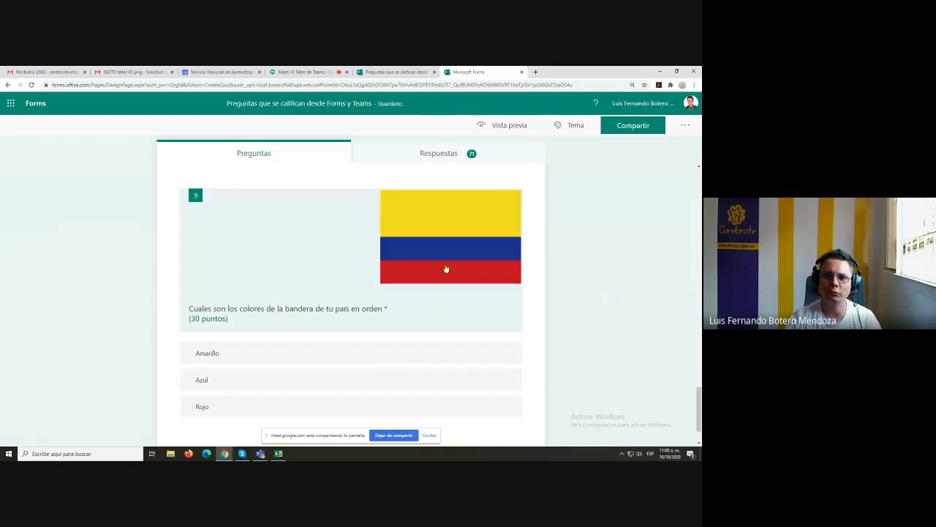
{"action": "left_click", "coordinate": [522, 125]}
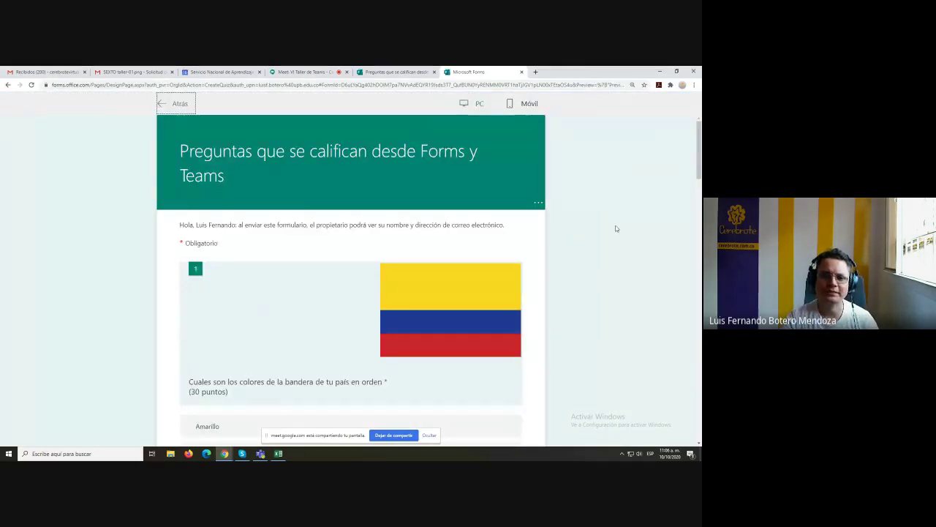
Step: In the preview, rank the flag colours Rojo, Amarillo, Azul, then return to the editor
{"action": "scroll", "coordinate": [617, 212], "scroll_direction": "down", "scroll_amount": 1}
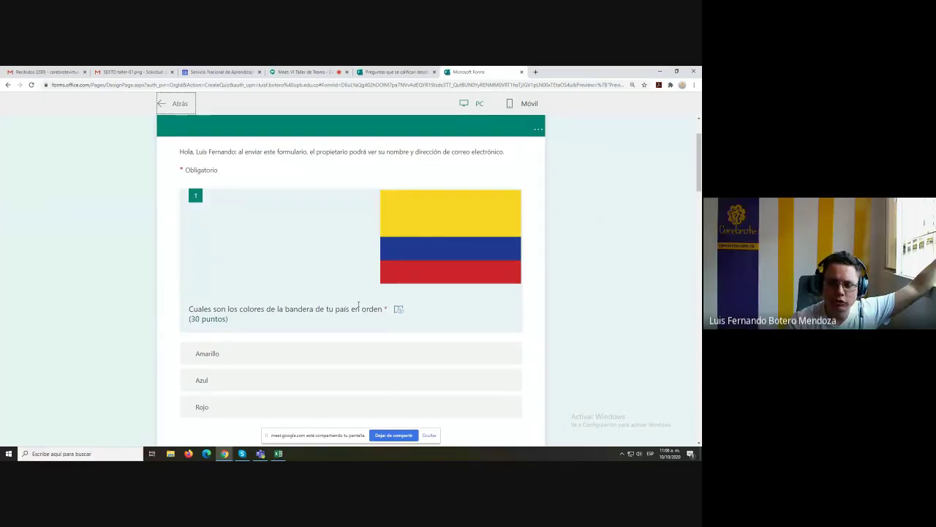
{"action": "scroll", "coordinate": [200, 376], "scroll_direction": "down", "scroll_amount": 1}
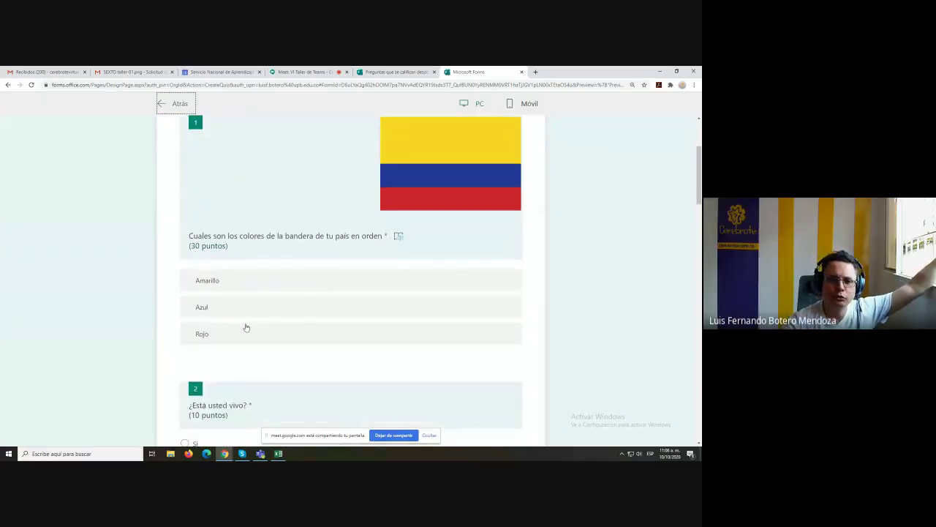
{"action": "left_click_drag", "start_coordinate": [247, 331], "coordinate": [282, 309]}
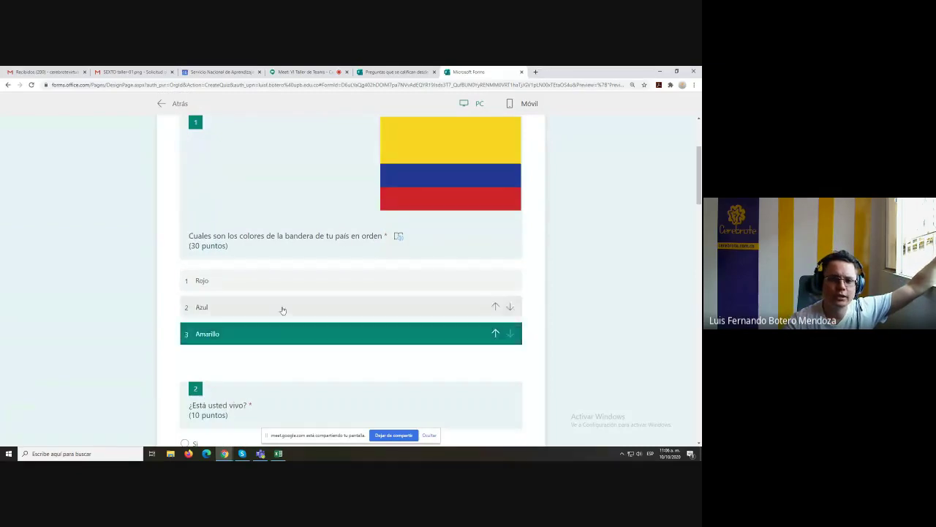
{"action": "left_click", "coordinate": [554, 333]}
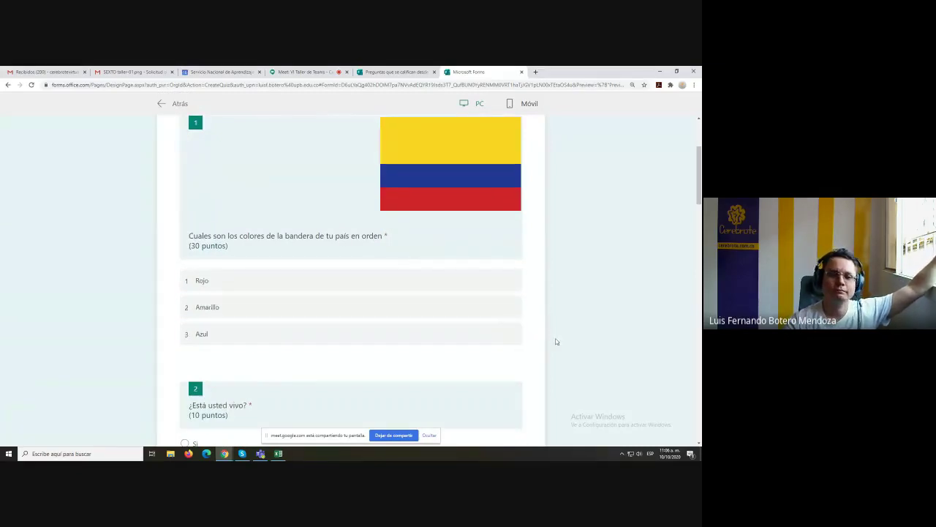
{"action": "scroll", "coordinate": [414, 305], "scroll_direction": "up", "scroll_amount": 2}
{"action": "scroll", "coordinate": [544, 330], "scroll_direction": "down", "scroll_amount": 1}
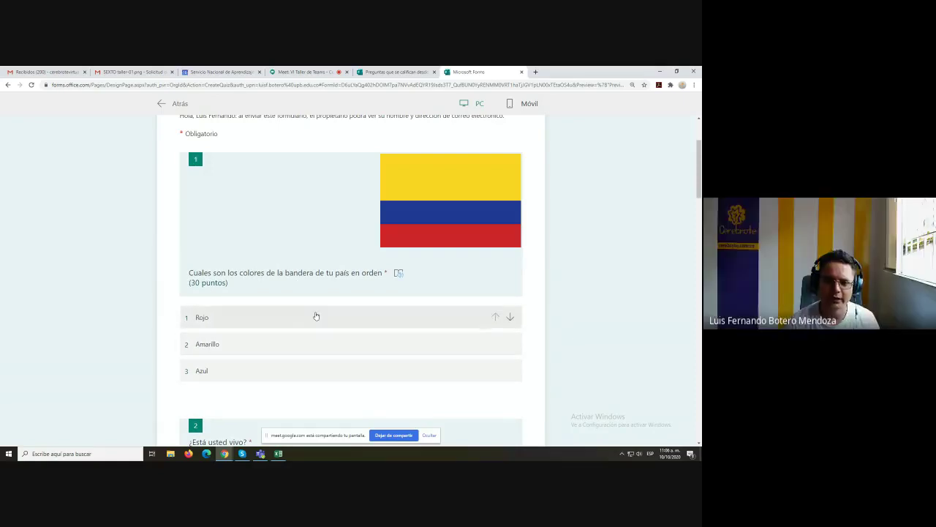
{"action": "left_click", "coordinate": [343, 317]}
{"action": "left_click", "coordinate": [162, 103]}
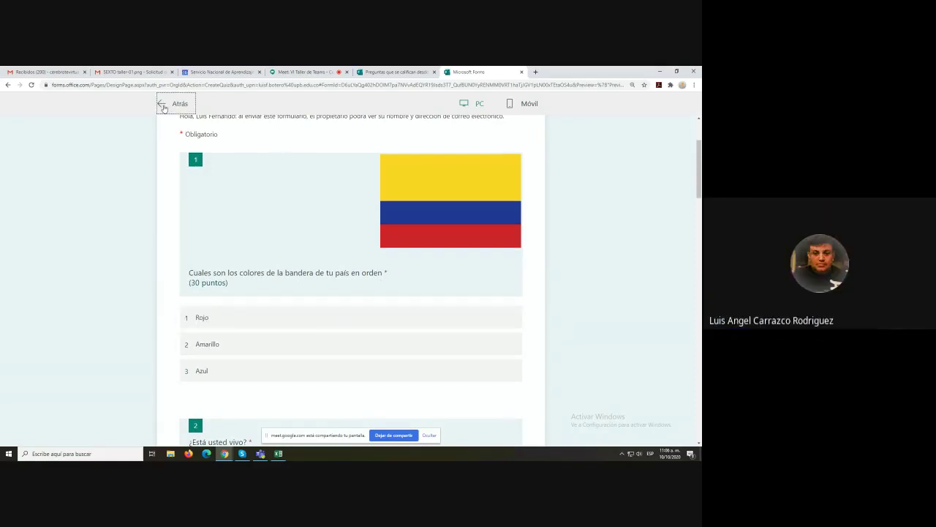
{"action": "scroll", "coordinate": [465, 359], "scroll_direction": "down", "scroll_amount": 15}
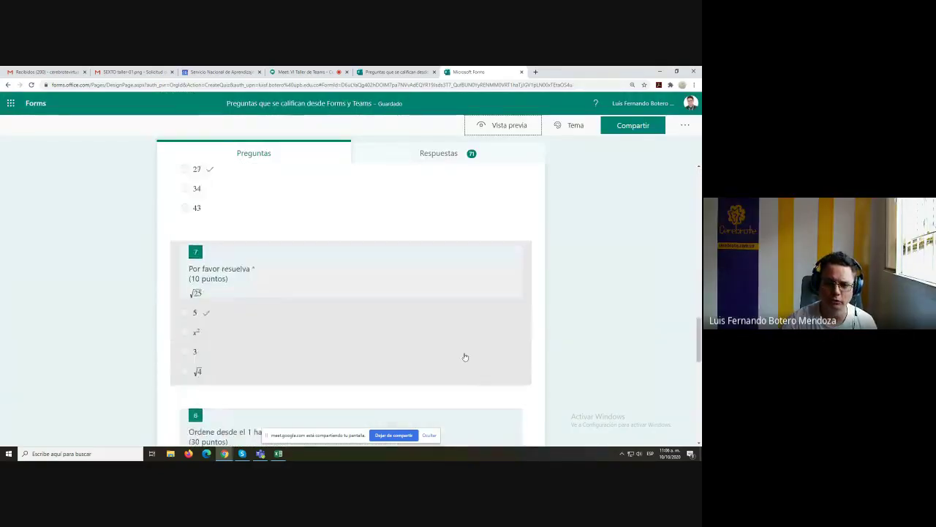
Step: Add a new multiple-choice question 10 below question 9
{"action": "left_click", "coordinate": [341, 292]}
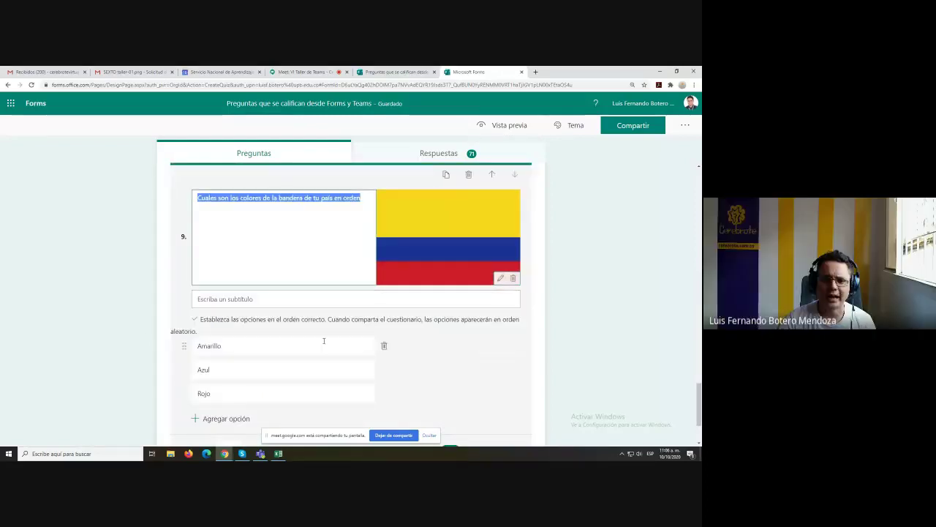
{"action": "left_click", "coordinate": [317, 349]}
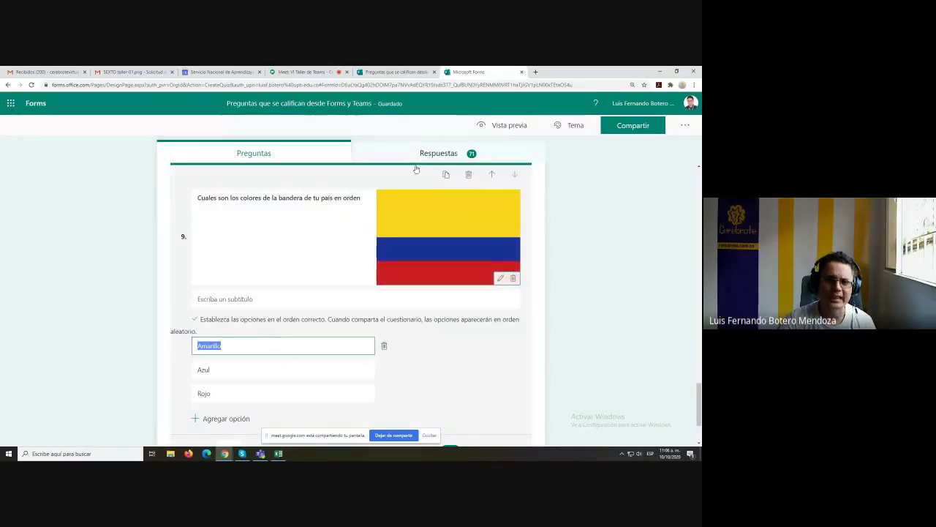
{"action": "left_click", "coordinate": [330, 229]}
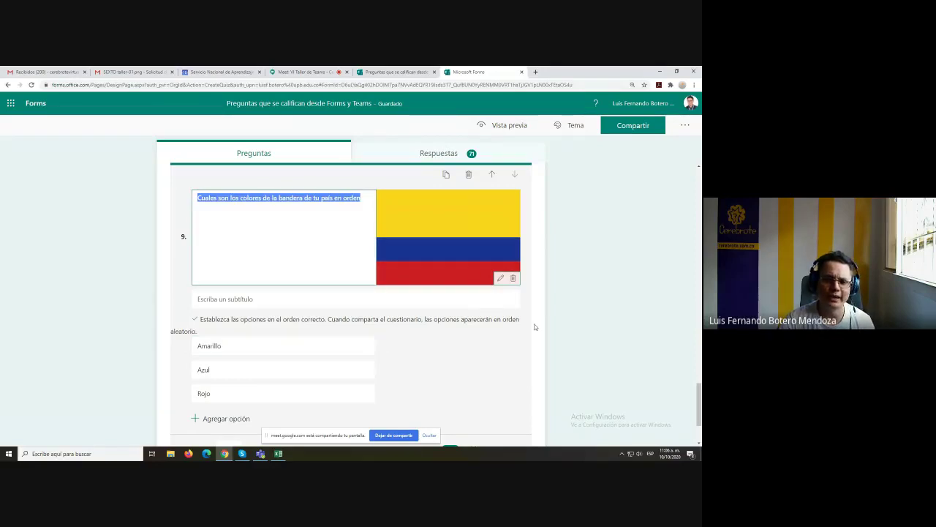
{"action": "scroll", "coordinate": [535, 327], "scroll_direction": "down", "scroll_amount": 2}
{"action": "left_click", "coordinate": [235, 389]}
{"action": "left_click", "coordinate": [236, 389]}
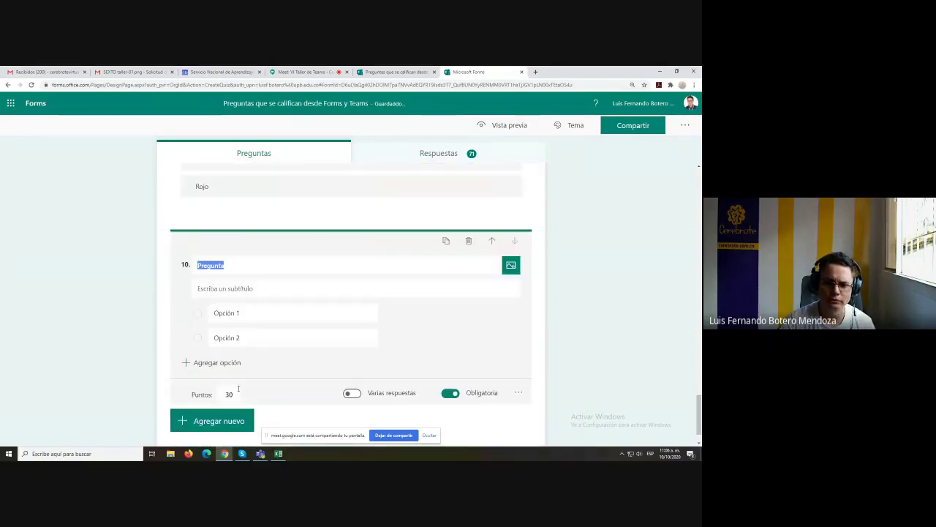
Step: Start inserting media into question 10, backing out of video and choosing Imagen
{"action": "left_click", "coordinate": [511, 266]}
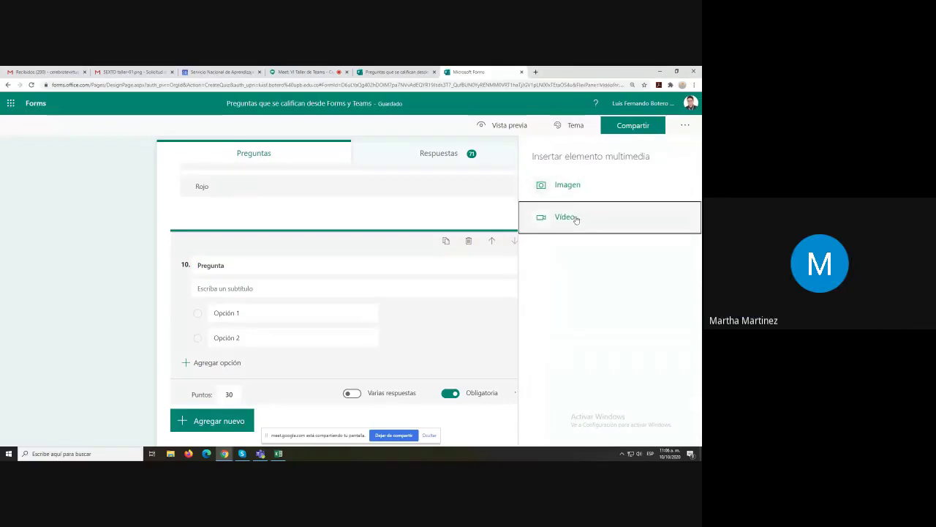
{"action": "left_click", "coordinate": [568, 217]}
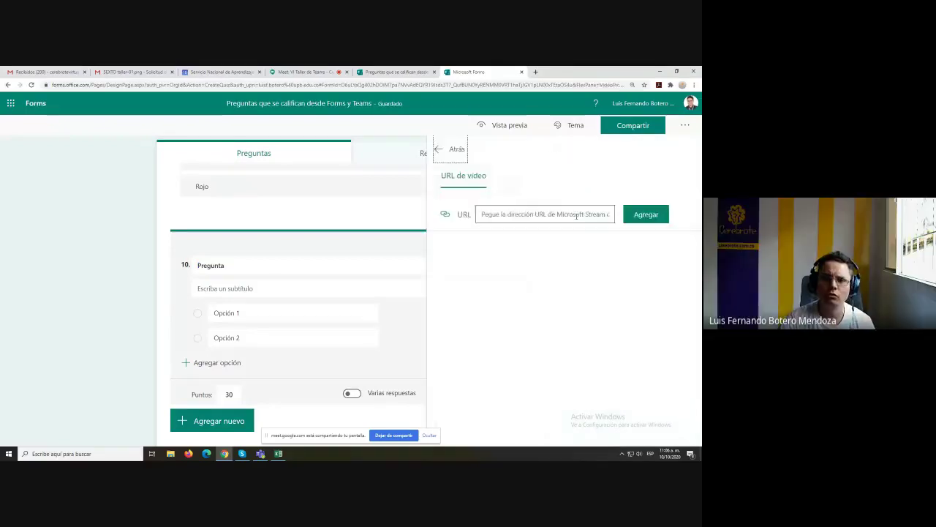
{"action": "left_click", "coordinate": [537, 214]}
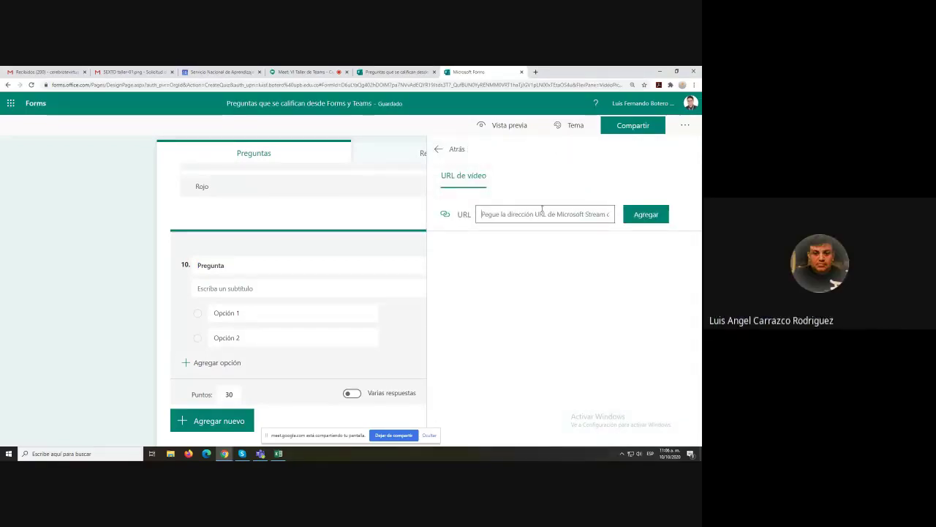
{"action": "left_click", "coordinate": [455, 154]}
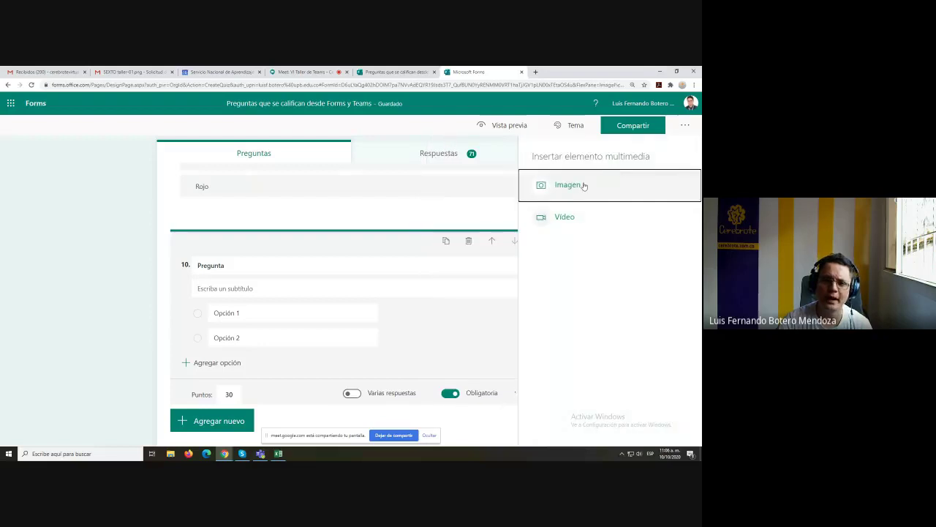
{"action": "left_click", "coordinate": [583, 185]}
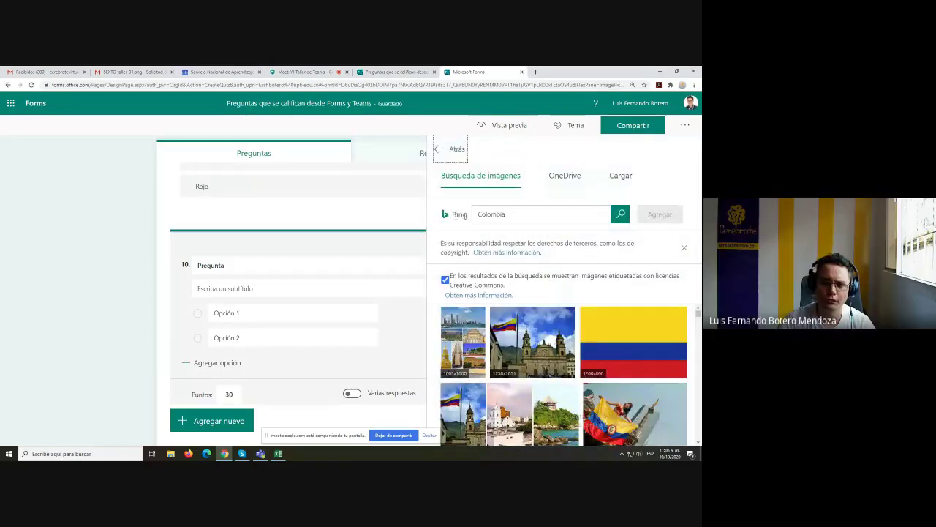
Step: Mute a participant in the video call, then return to the form editor
{"action": "left_click", "coordinate": [304, 72]}
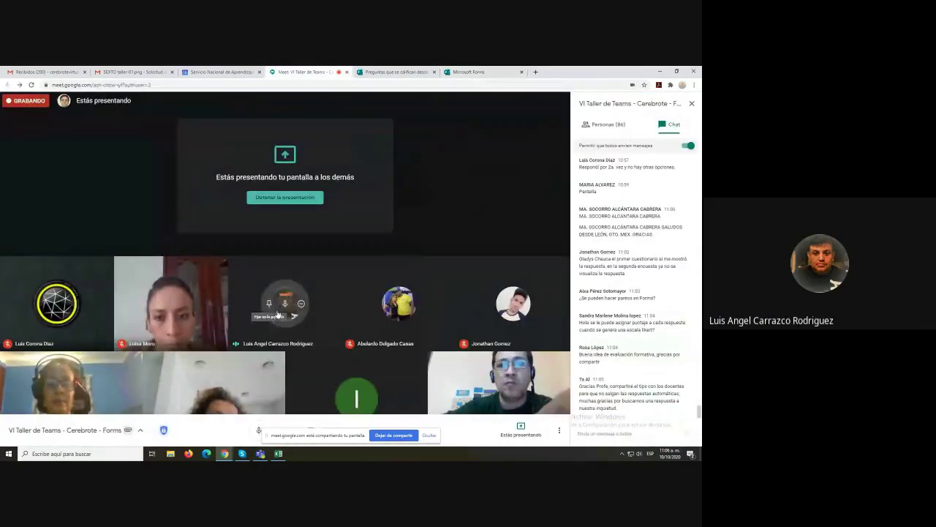
{"action": "left_click", "coordinate": [284, 303]}
{"action": "left_click", "coordinate": [395, 72]}
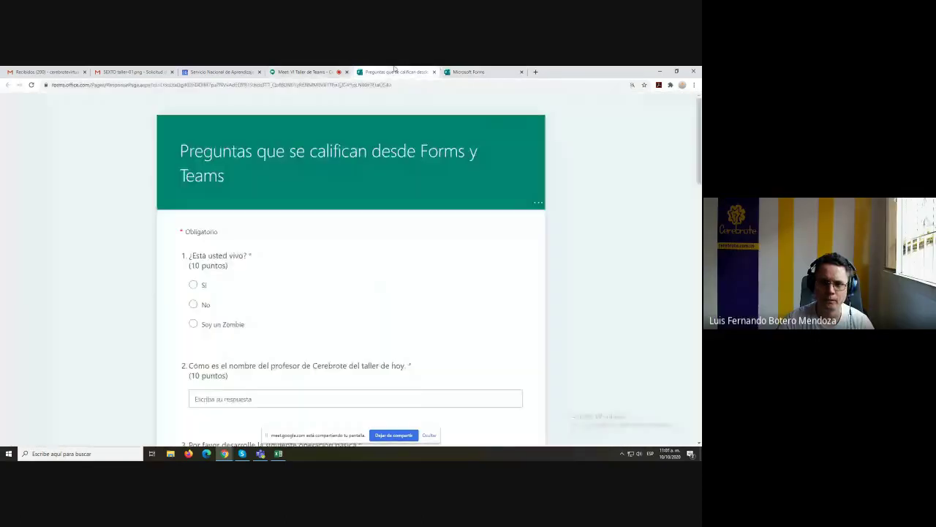
{"action": "left_click", "coordinate": [474, 70]}
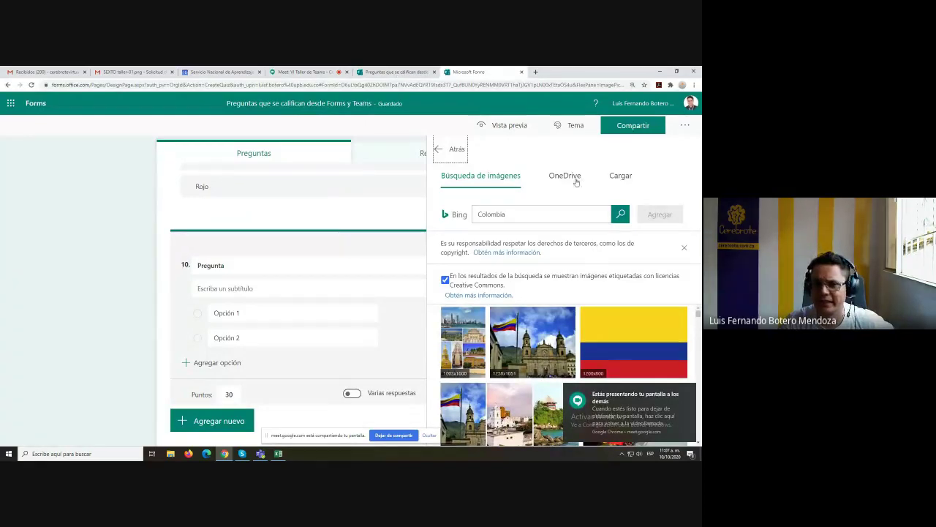
Step: Cancel the Cargar image upload, close the image panel and deselect question 10 unchanged
{"action": "left_click", "coordinate": [618, 178]}
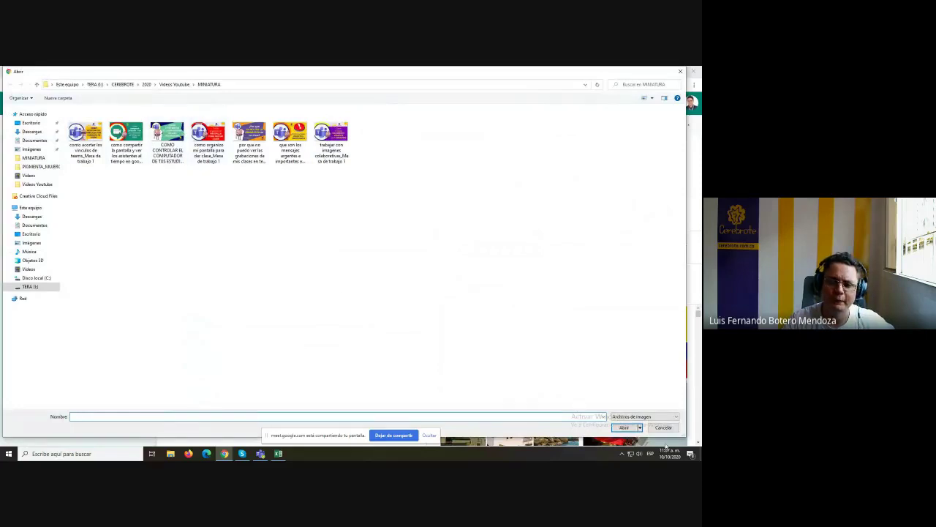
{"action": "left_click", "coordinate": [663, 428]}
{"action": "left_click", "coordinate": [124, 313]}
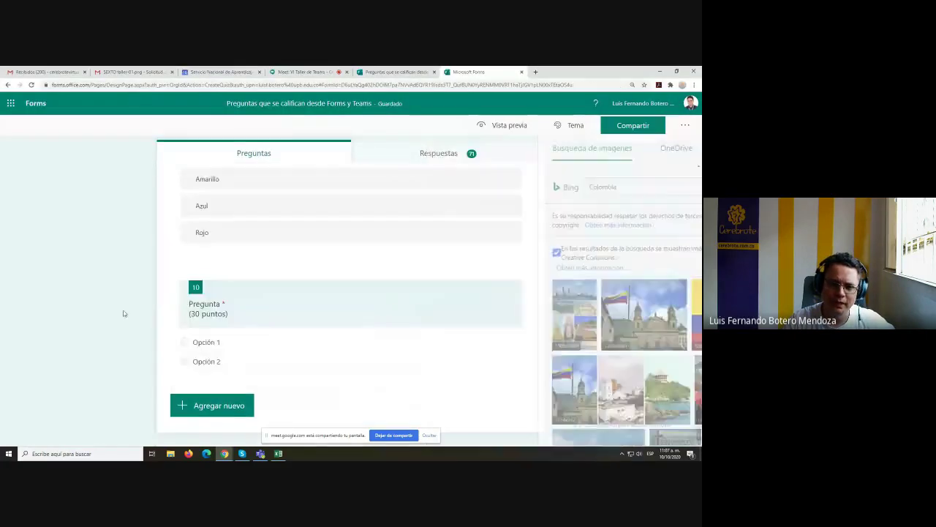
{"action": "left_click", "coordinate": [370, 299]}
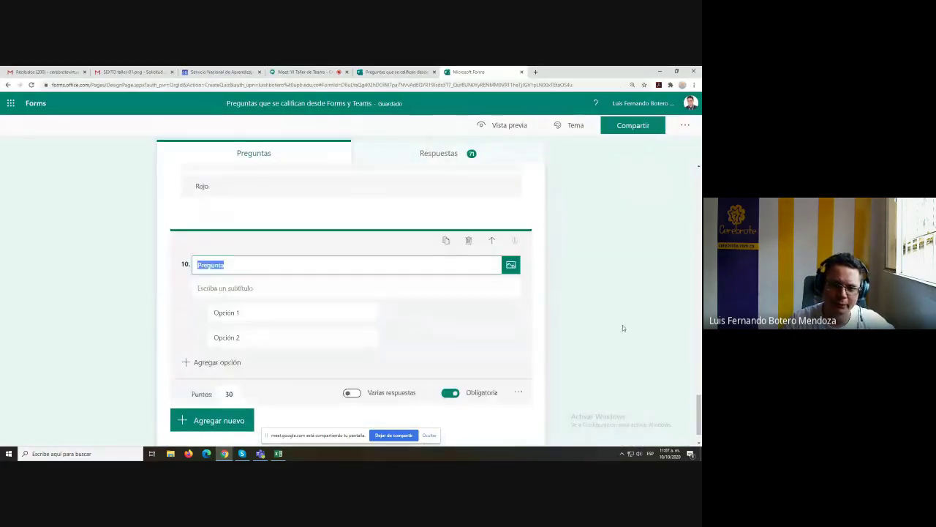
{"action": "left_click", "coordinate": [598, 311]}
{"action": "scroll", "coordinate": [573, 359], "scroll_direction": "up", "scroll_amount": 20}
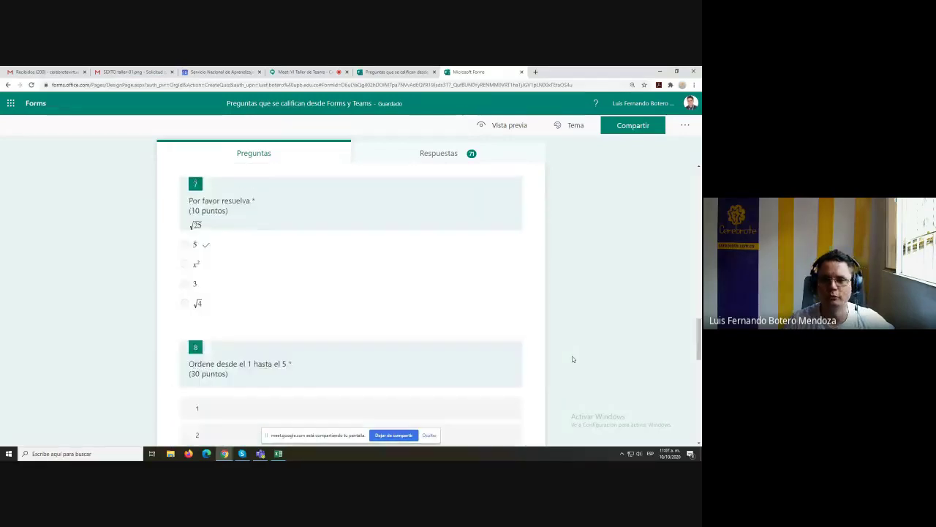
{"action": "scroll", "coordinate": [573, 360], "scroll_direction": "up", "scroll_amount": 5}
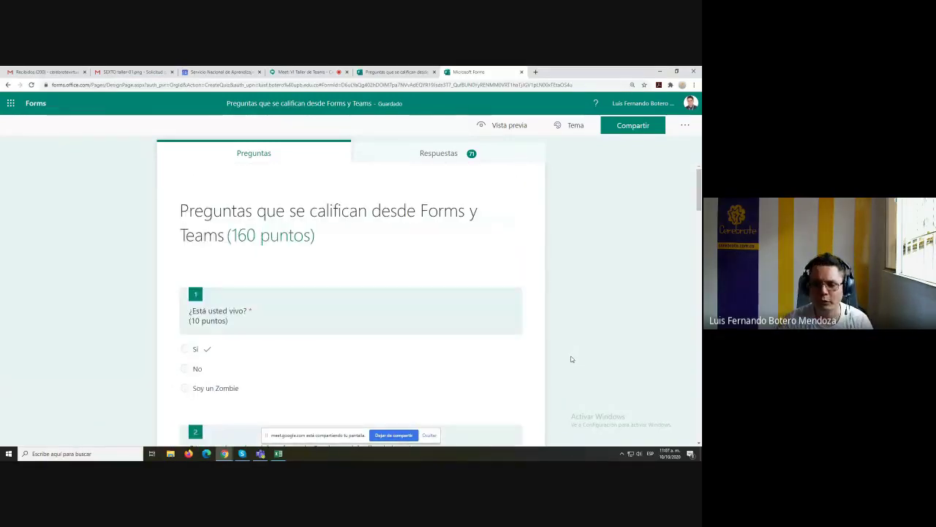
Step: Open Respuestas and scroll through the per-question charts of the 71 responses
{"action": "left_click", "coordinate": [451, 155]}
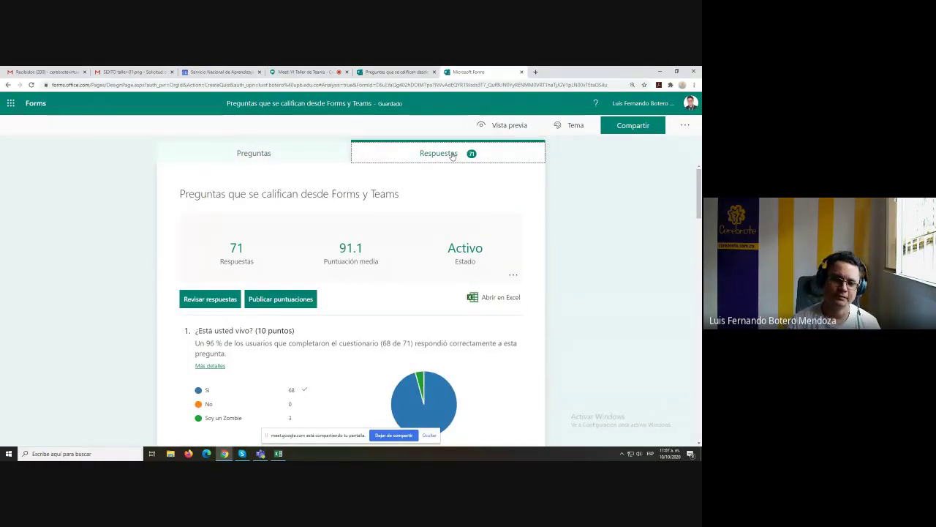
{"action": "scroll", "coordinate": [543, 292], "scroll_direction": "down", "scroll_amount": 3}
{"action": "scroll", "coordinate": [487, 291], "scroll_direction": "up", "scroll_amount": 1}
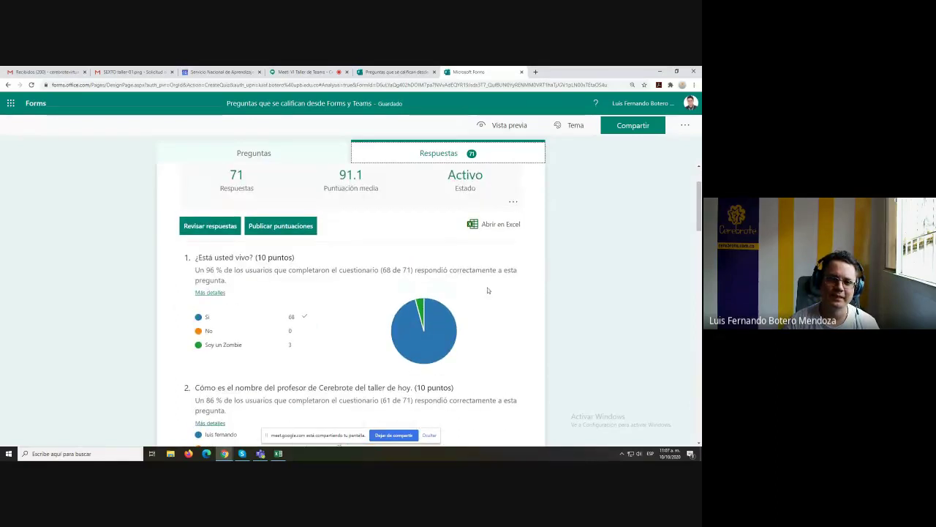
{"action": "mouse_move", "coordinate": [423, 311]}
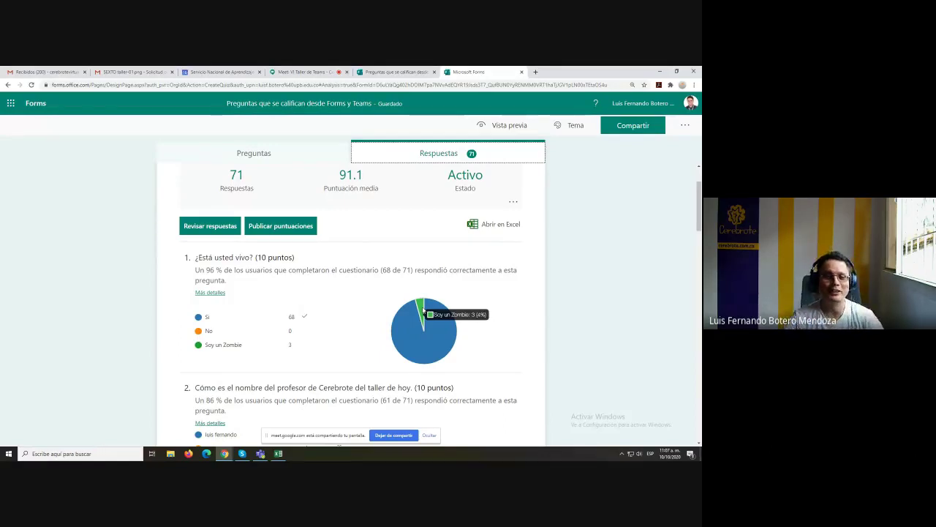
{"action": "mouse_move", "coordinate": [436, 332]}
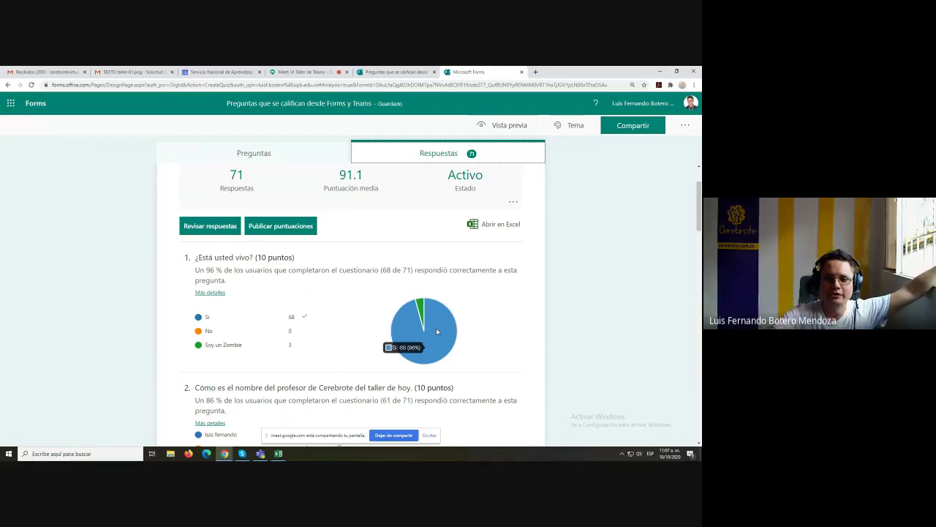
{"action": "scroll", "coordinate": [552, 306], "scroll_direction": "down", "scroll_amount": 3}
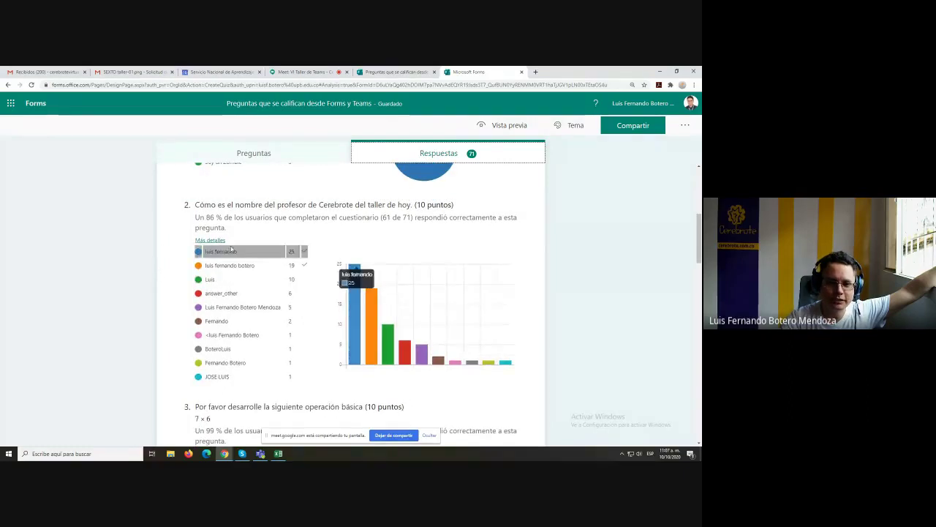
{"action": "mouse_move", "coordinate": [233, 265]}
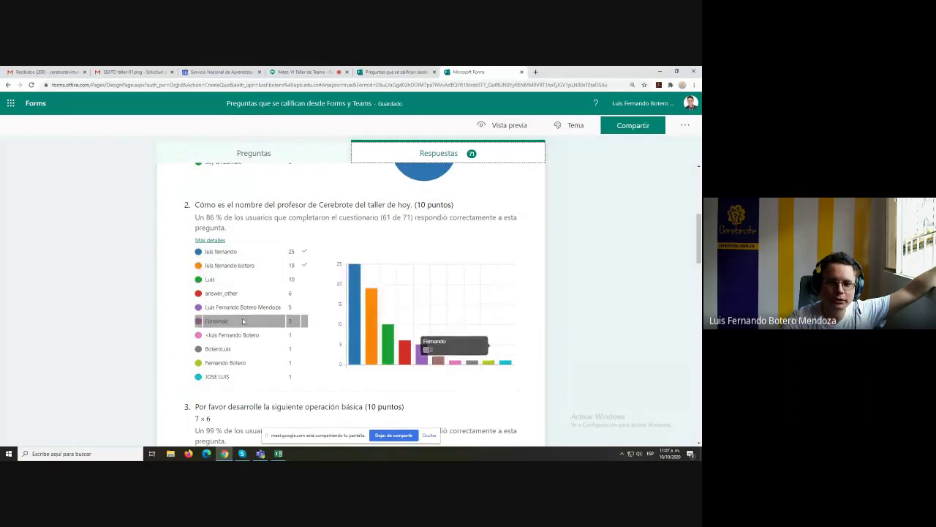
{"action": "mouse_move", "coordinate": [257, 316]}
{"action": "scroll", "coordinate": [592, 359], "scroll_direction": "down", "scroll_amount": 3}
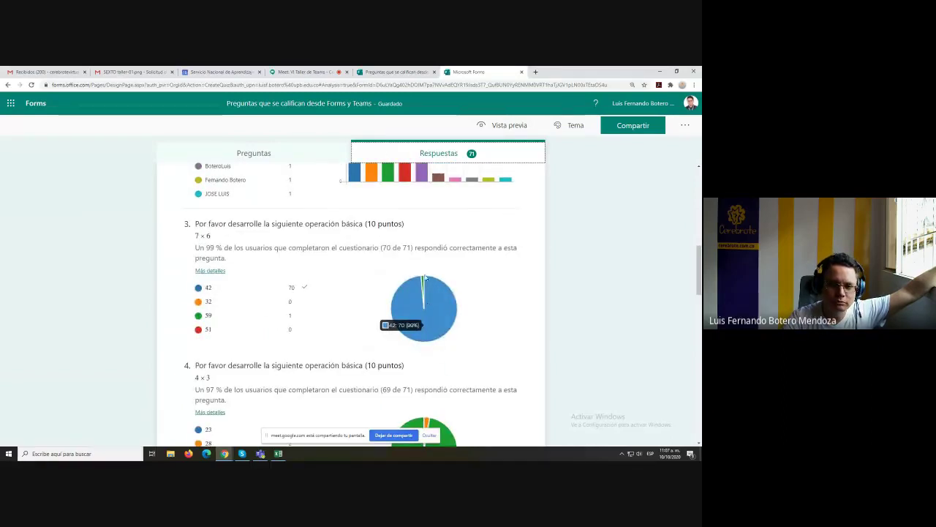
{"action": "mouse_move", "coordinate": [424, 282]}
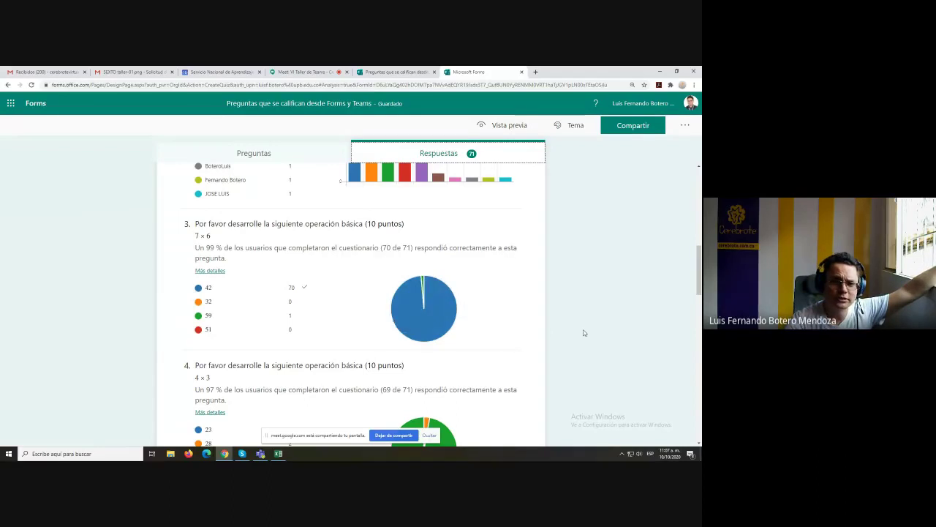
{"action": "scroll", "coordinate": [585, 332], "scroll_direction": "down", "scroll_amount": 1}
{"action": "scroll", "coordinate": [584, 333], "scroll_direction": "down", "scroll_amount": 2}
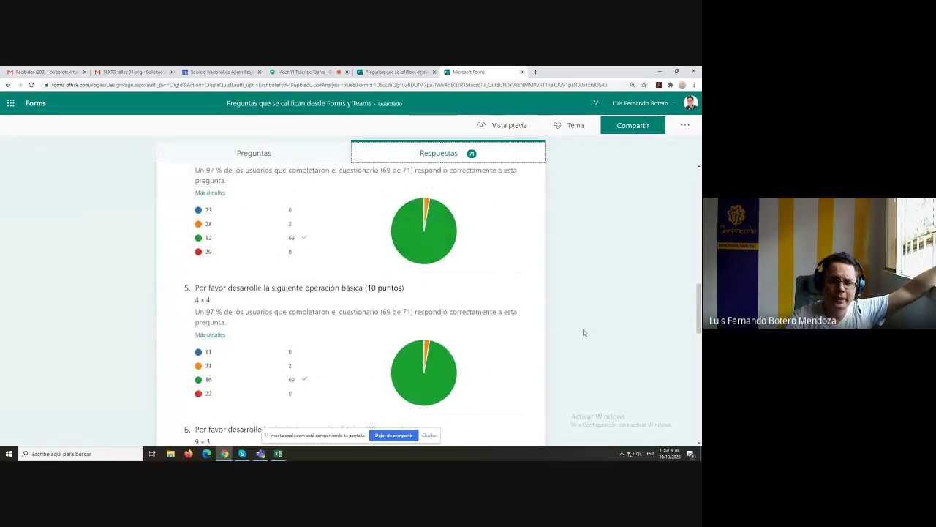
{"action": "scroll", "coordinate": [584, 333], "scroll_direction": "down", "scroll_amount": 10}
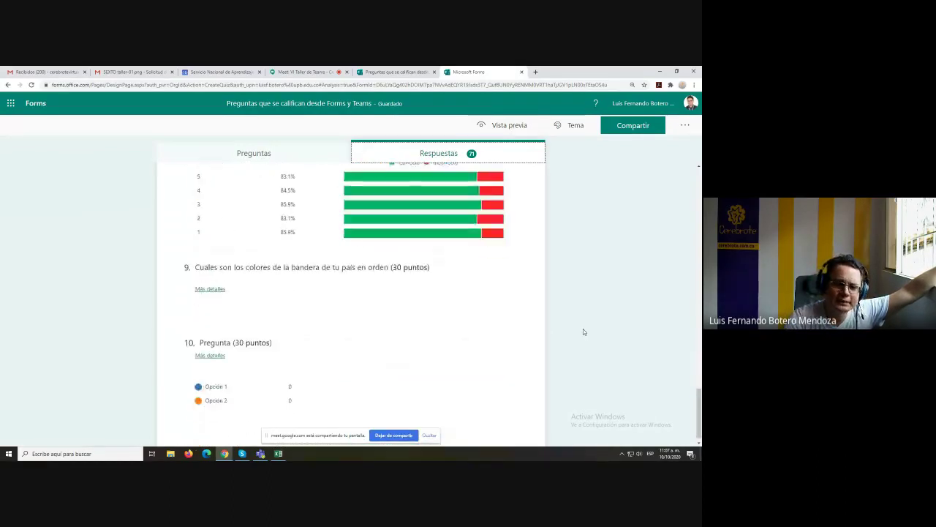
{"action": "scroll", "coordinate": [583, 332], "scroll_direction": "up", "scroll_amount": 15}
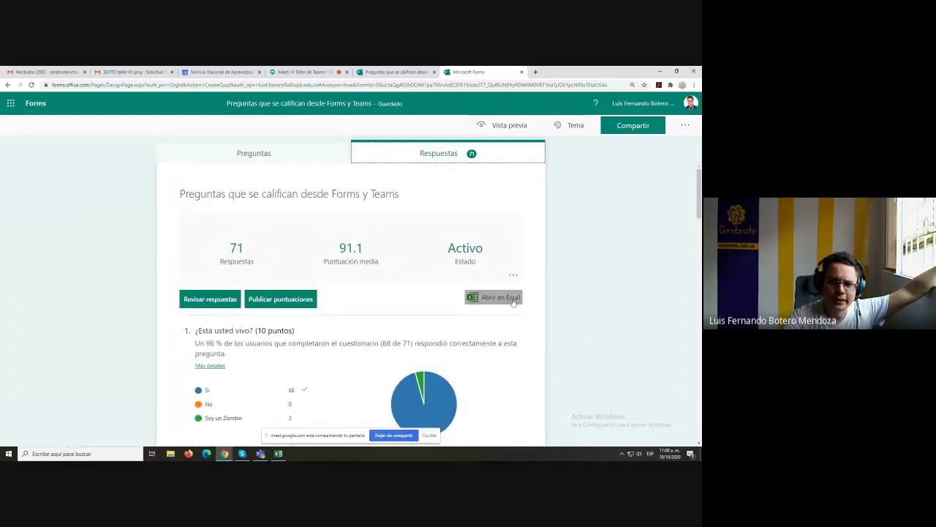
Step: Scroll through the graded answers in Revisar respuestas, then advance to respondent 1 (100/160)
{"action": "left_click", "coordinate": [212, 301]}
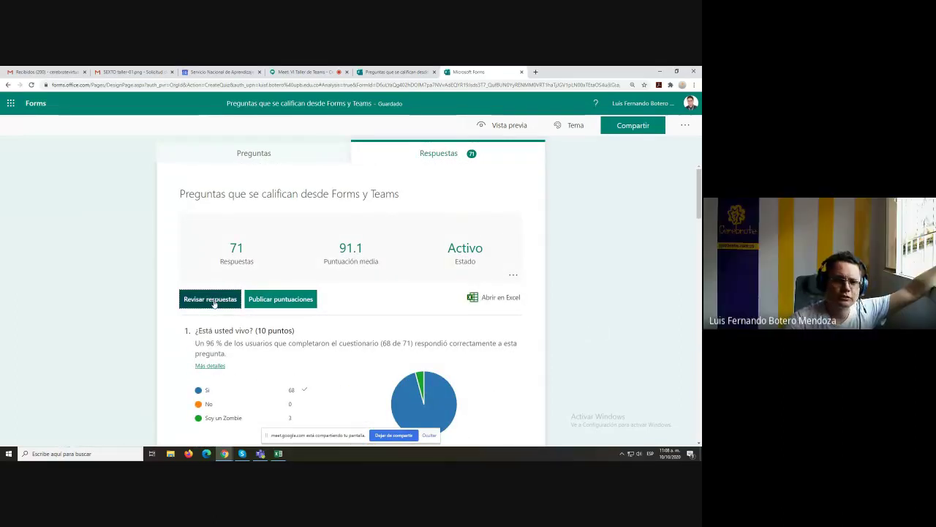
{"action": "scroll", "coordinate": [473, 321], "scroll_direction": "down", "scroll_amount": 15}
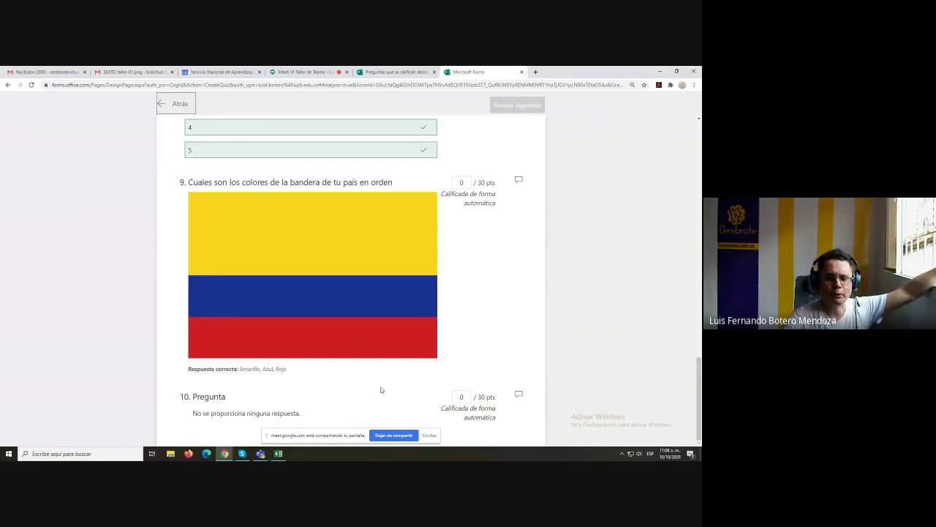
{"action": "scroll", "coordinate": [380, 390], "scroll_direction": "up", "scroll_amount": 1}
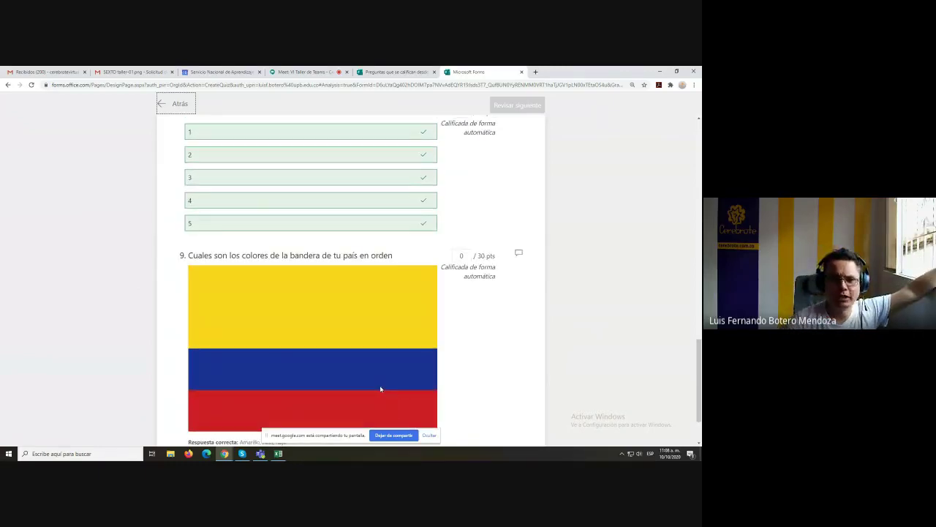
{"action": "scroll", "coordinate": [381, 390], "scroll_direction": "up", "scroll_amount": 3}
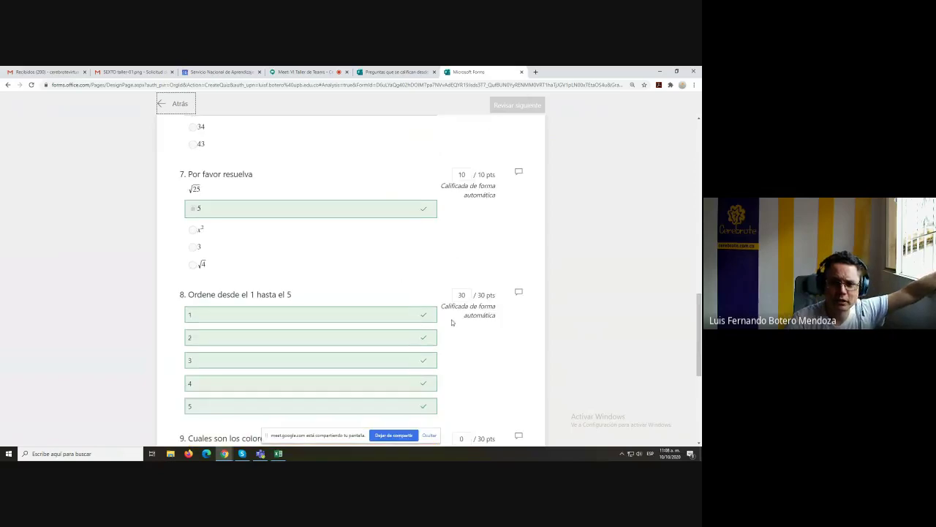
{"action": "scroll", "coordinate": [459, 295], "scroll_direction": "up", "scroll_amount": 1}
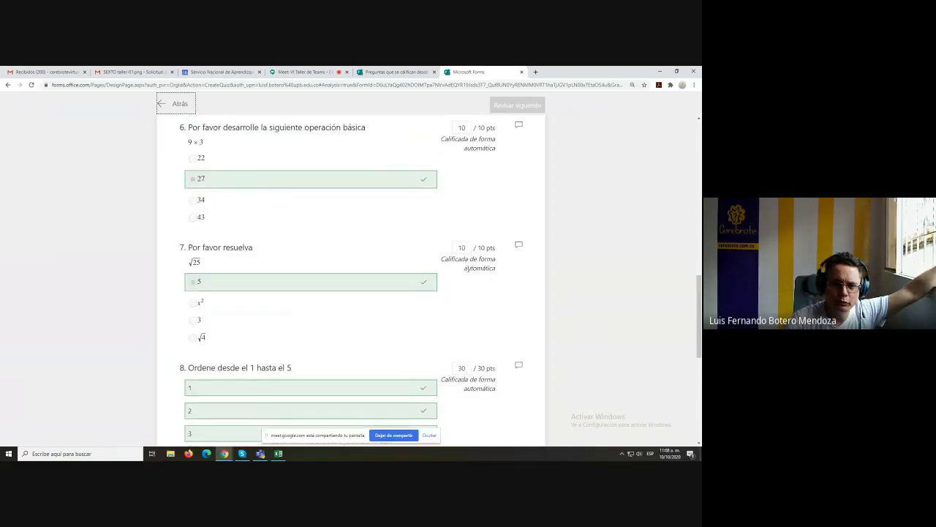
{"action": "scroll", "coordinate": [467, 268], "scroll_direction": "up", "scroll_amount": 8}
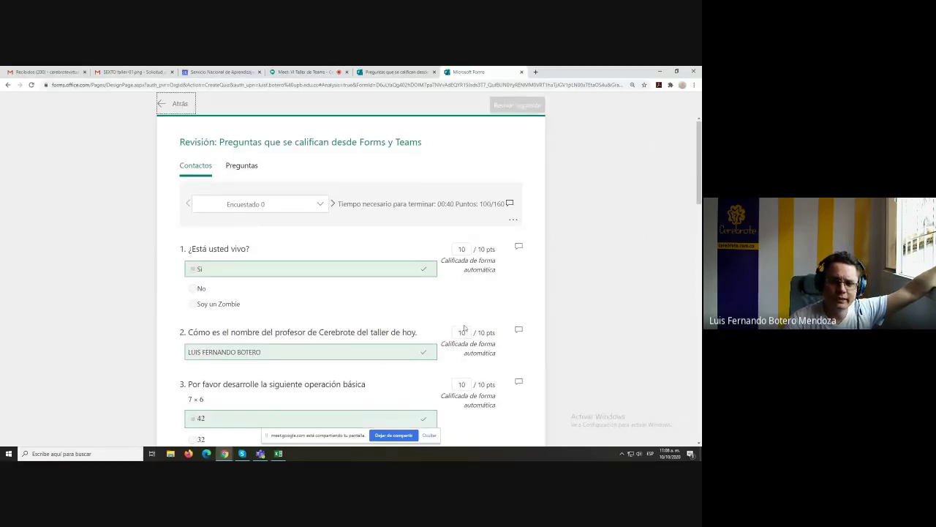
{"action": "scroll", "coordinate": [464, 323], "scroll_direction": "down", "scroll_amount": 12}
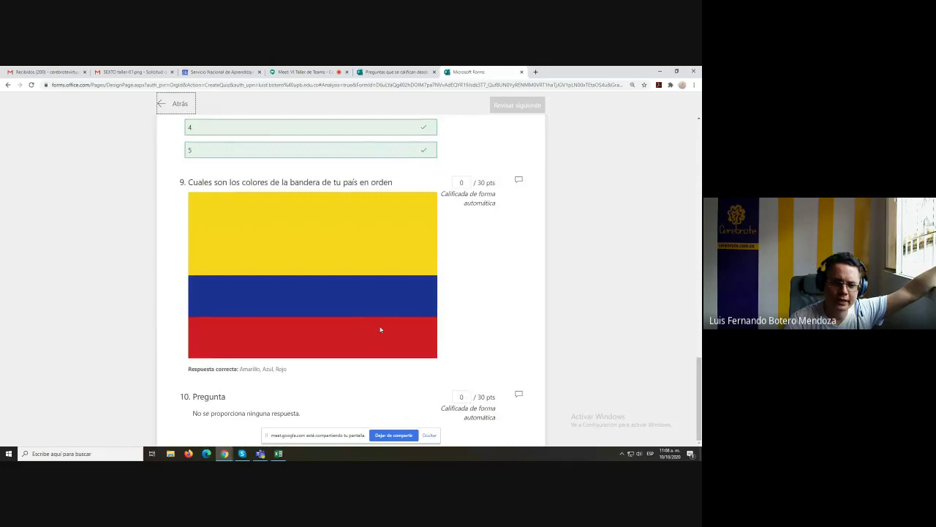
{"action": "scroll", "coordinate": [386, 373], "scroll_direction": "up", "scroll_amount": 12}
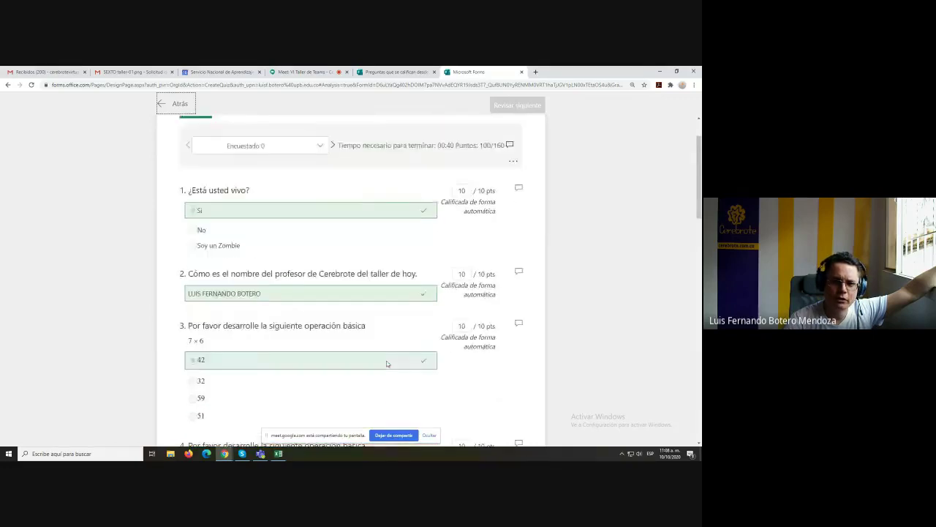
{"action": "left_click", "coordinate": [333, 204]}
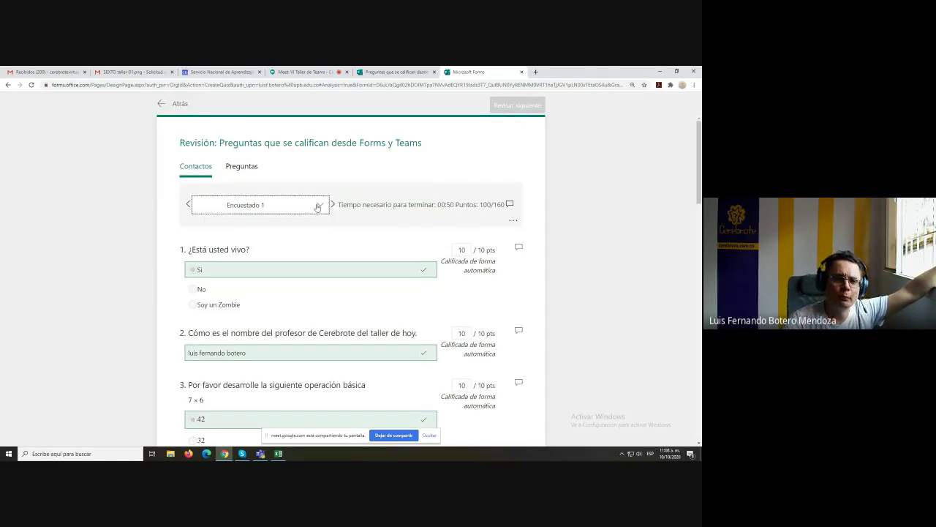
Step: Switch the review to Encuestado 4 and scroll through their graded answers
{"action": "left_click", "coordinate": [318, 205]}
{"action": "left_click", "coordinate": [282, 275]}
{"action": "left_click", "coordinate": [319, 205]}
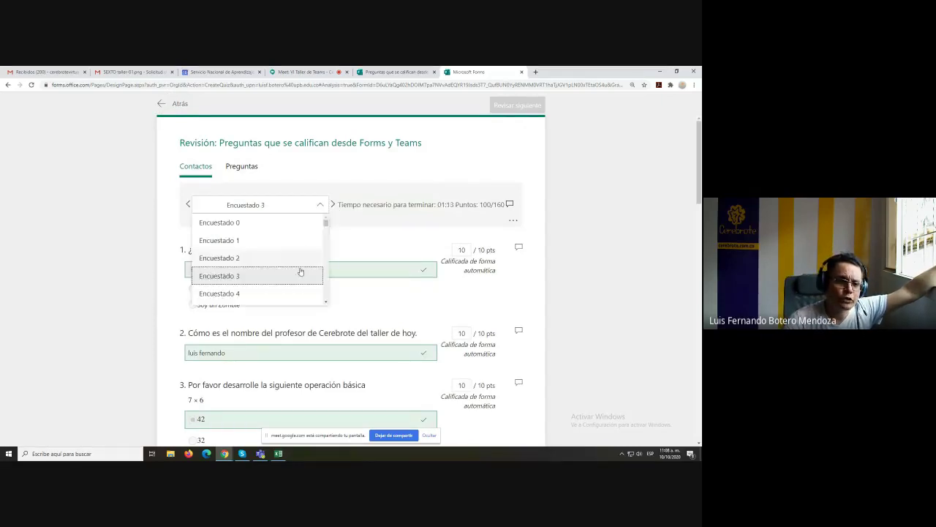
{"action": "left_click", "coordinate": [297, 293]}
{"action": "scroll", "coordinate": [295, 292], "scroll_direction": "down", "scroll_amount": 1}
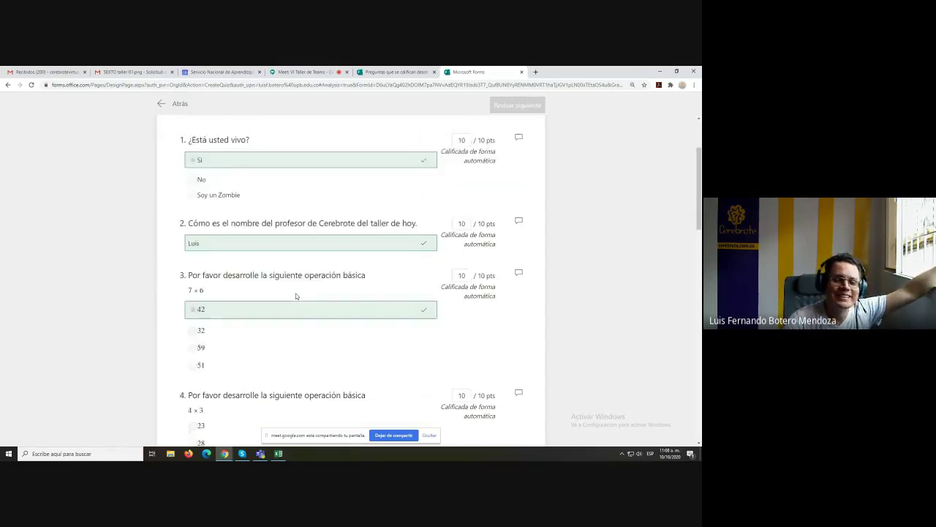
{"action": "scroll", "coordinate": [630, 296], "scroll_direction": "up", "scroll_amount": 1}
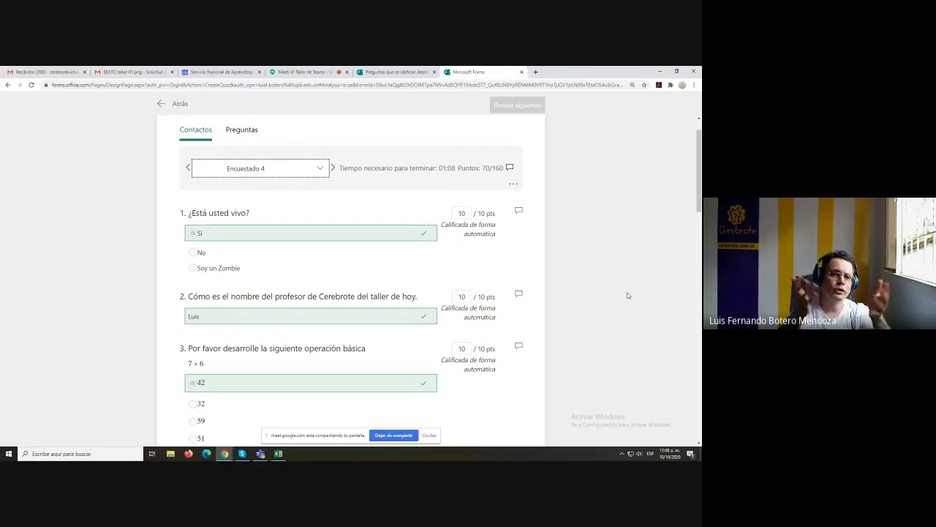
{"action": "scroll", "coordinate": [264, 293], "scroll_direction": "down", "scroll_amount": 5}
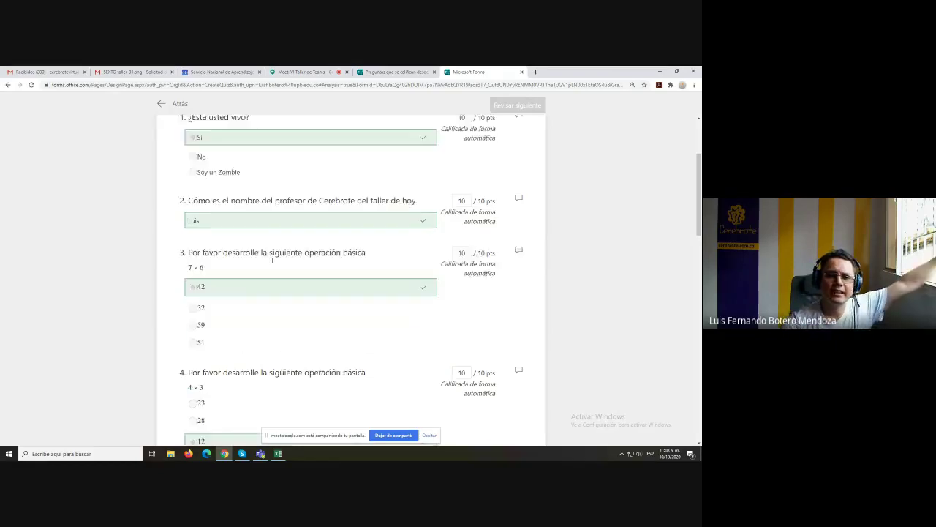
{"action": "scroll", "coordinate": [272, 263], "scroll_direction": "down", "scroll_amount": 6}
{"action": "scroll", "coordinate": [272, 262], "scroll_direction": "up", "scroll_amount": 3}
{"action": "scroll", "coordinate": [273, 262], "scroll_direction": "down", "scroll_amount": 3}
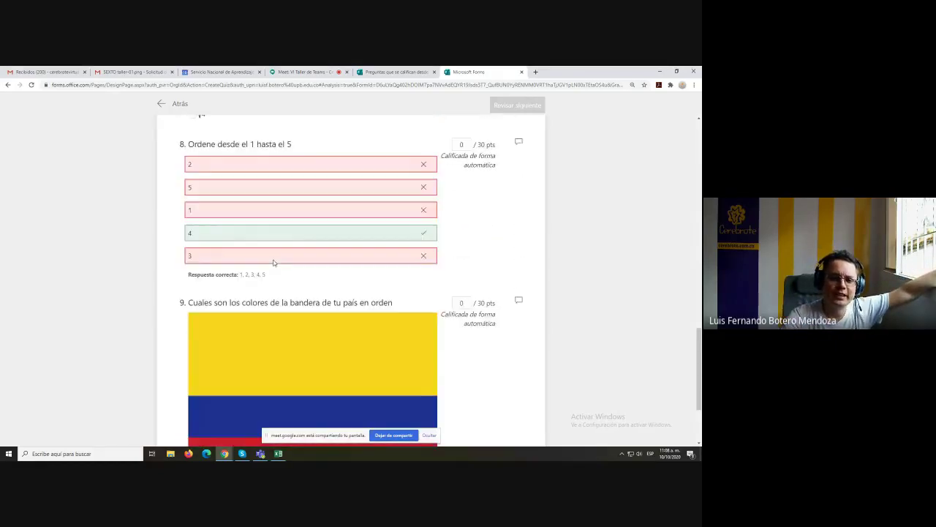
{"action": "scroll", "coordinate": [274, 263], "scroll_direction": "up", "scroll_amount": 1}
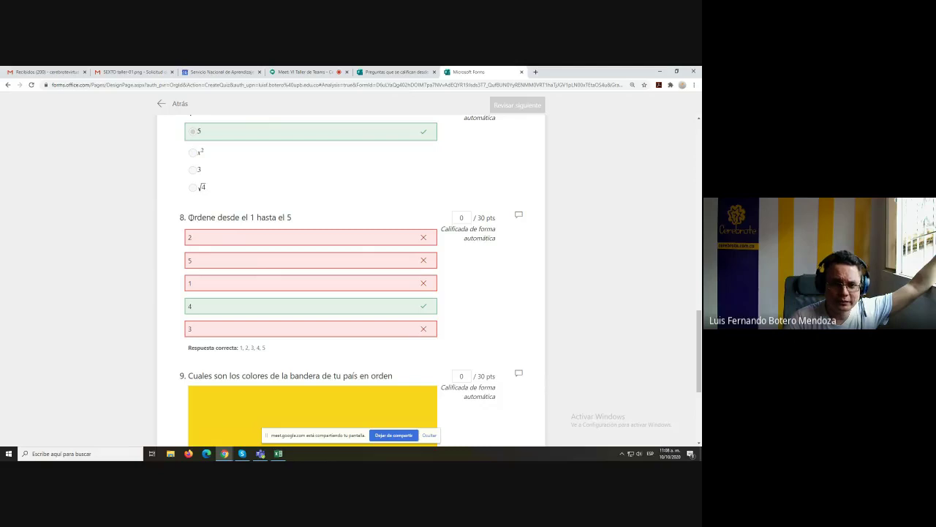
Step: Highlight question 8's title and points value, then clear the highlight
{"action": "left_click_drag", "start_coordinate": [189, 217], "coordinate": [300, 220]}
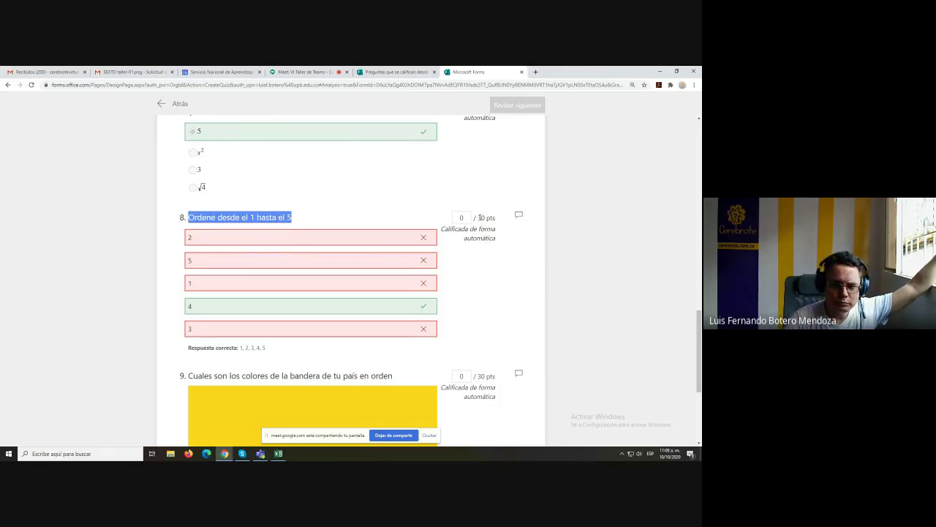
{"action": "left_click_drag", "start_coordinate": [478, 217], "coordinate": [422, 256]}
{"action": "left_click", "coordinate": [330, 333]}
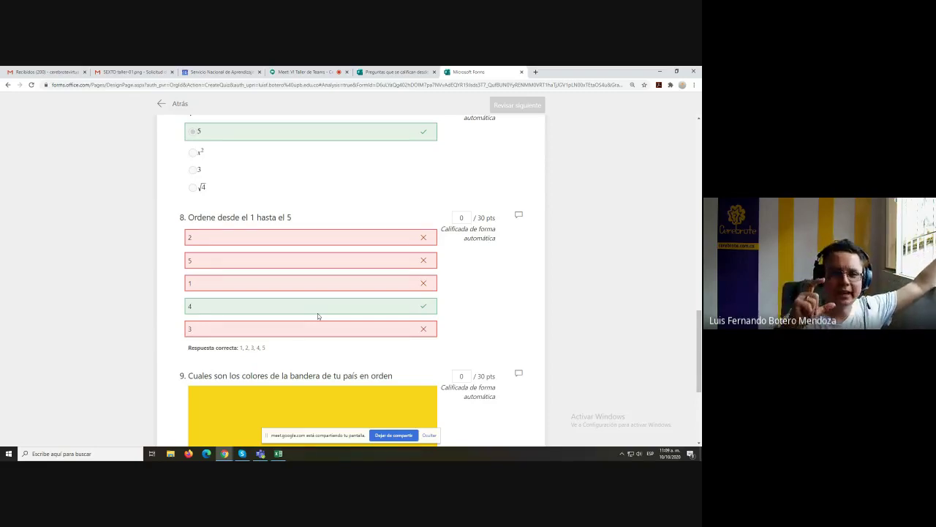
Step: View the quiz as a student in the other tab, then return to the 71-response summary
{"action": "left_click", "coordinate": [395, 71]}
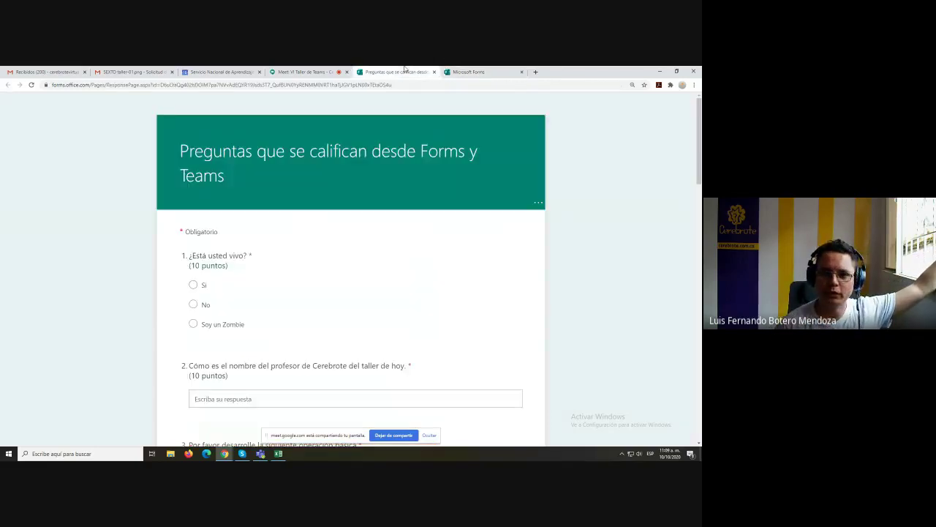
{"action": "scroll", "coordinate": [523, 294], "scroll_direction": "down", "scroll_amount": 4}
{"action": "scroll", "coordinate": [523, 294], "scroll_direction": "up", "scroll_amount": 1}
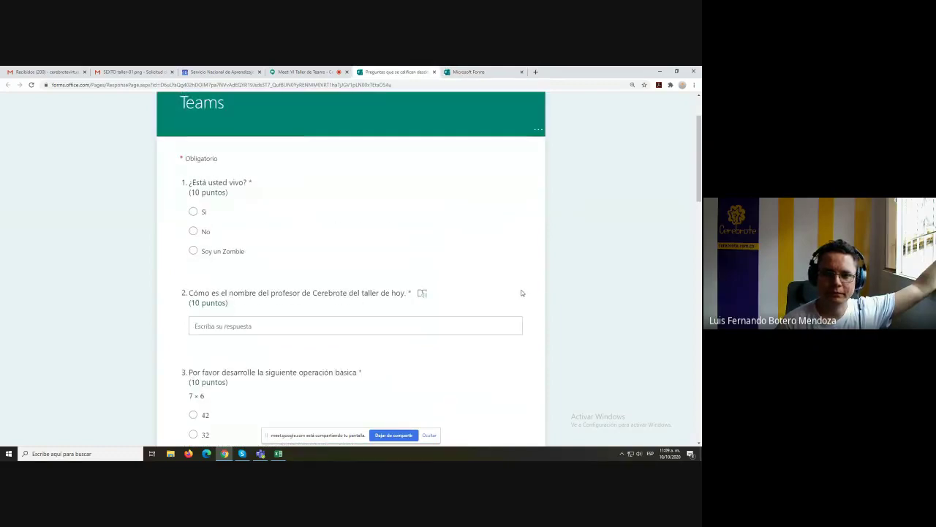
{"action": "scroll", "coordinate": [521, 292], "scroll_direction": "down", "scroll_amount": 20}
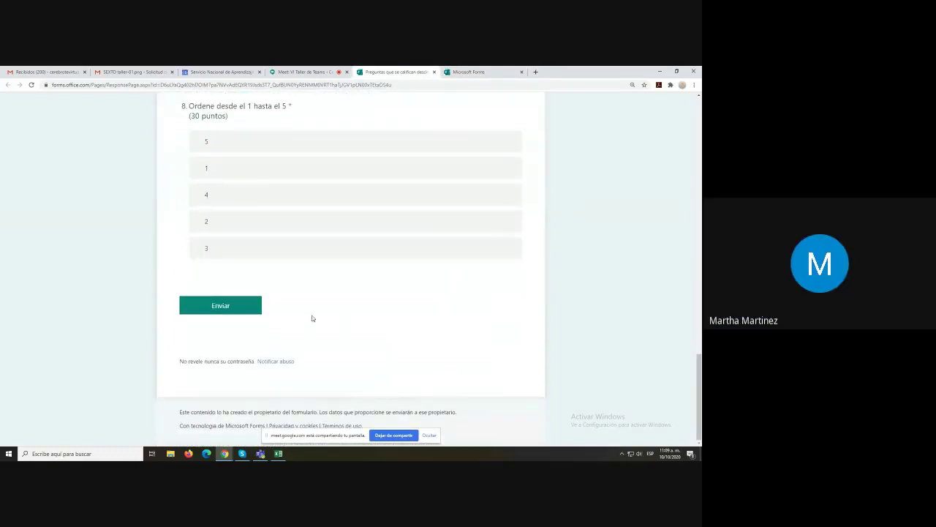
{"action": "left_click", "coordinate": [468, 71]}
{"action": "left_click", "coordinate": [8, 85]}
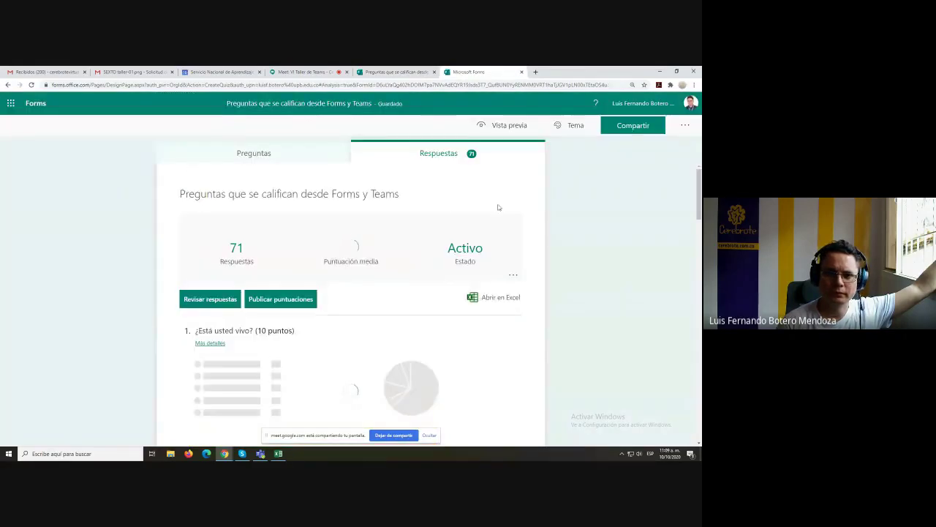
Step: Add a new Clasificación (ranking) question at the end of the quiz
{"action": "scroll", "coordinate": [608, 297], "scroll_direction": "down", "scroll_amount": 3}
{"action": "scroll", "coordinate": [585, 286], "scroll_direction": "down", "scroll_amount": 3}
{"action": "scroll", "coordinate": [564, 272], "scroll_direction": "up", "scroll_amount": 3}
{"action": "left_click", "coordinate": [286, 159]}
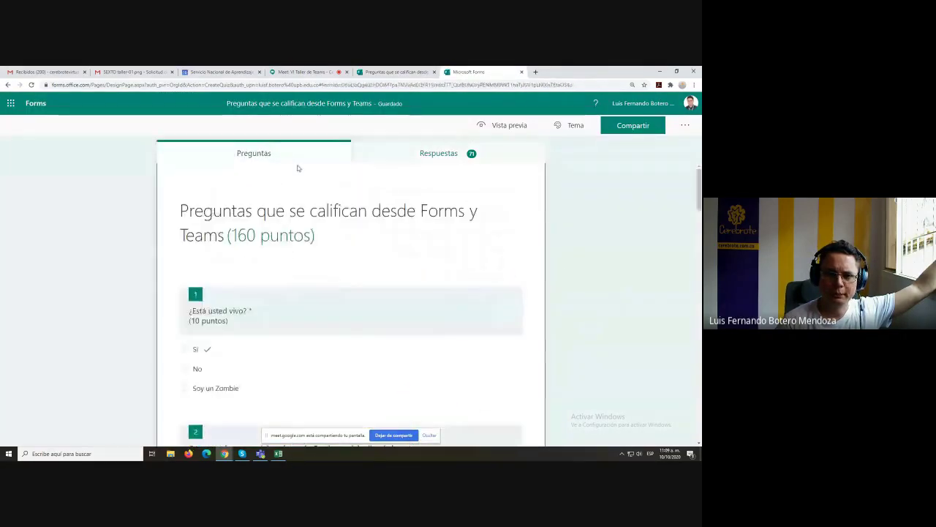
{"action": "scroll", "coordinate": [395, 230], "scroll_direction": "down", "scroll_amount": 5}
{"action": "scroll", "coordinate": [414, 235], "scroll_direction": "down", "scroll_amount": 15}
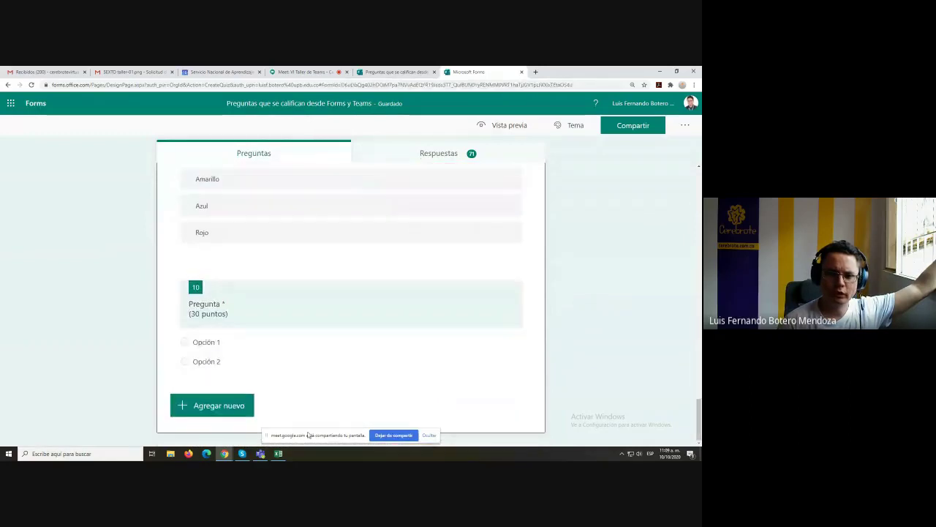
{"action": "left_click", "coordinate": [215, 407]}
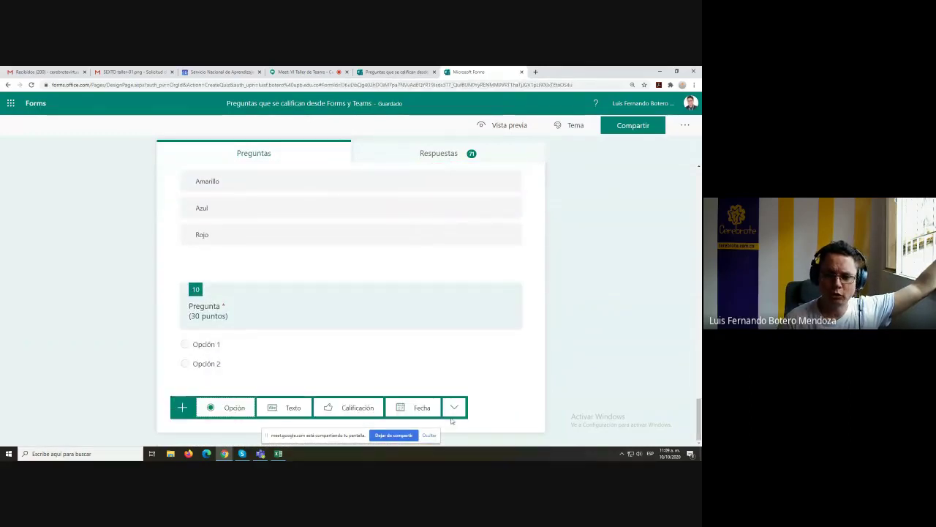
{"action": "left_click", "coordinate": [454, 411]}
{"action": "left_click", "coordinate": [473, 360]}
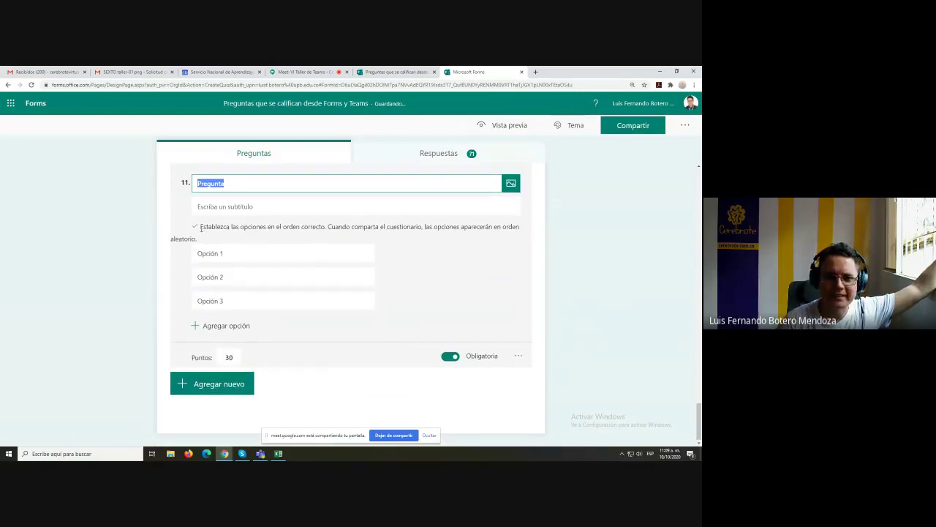
Step: Highlight the ranking question's ordering instruction, then return to the responses summary
{"action": "left_click_drag", "start_coordinate": [201, 228], "coordinate": [279, 243]}
{"action": "left_click", "coordinate": [341, 230]}
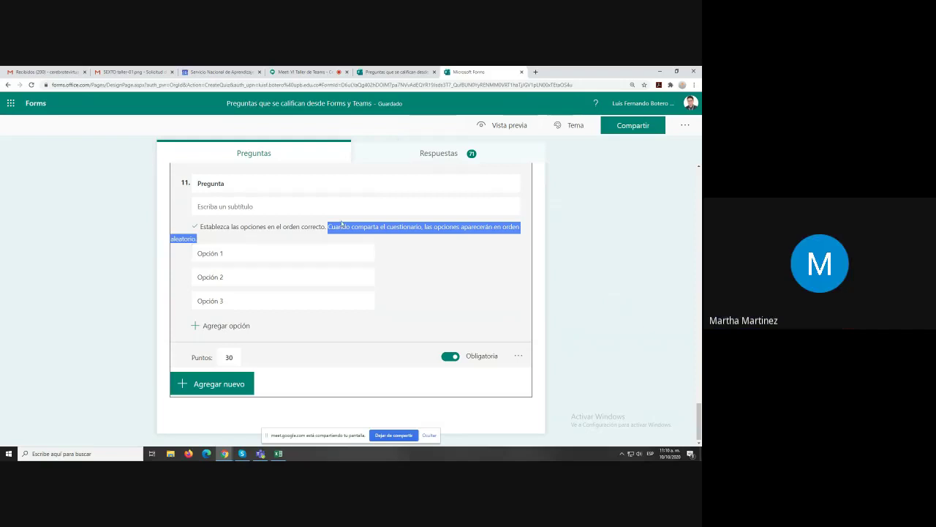
{"action": "left_click", "coordinate": [453, 153]}
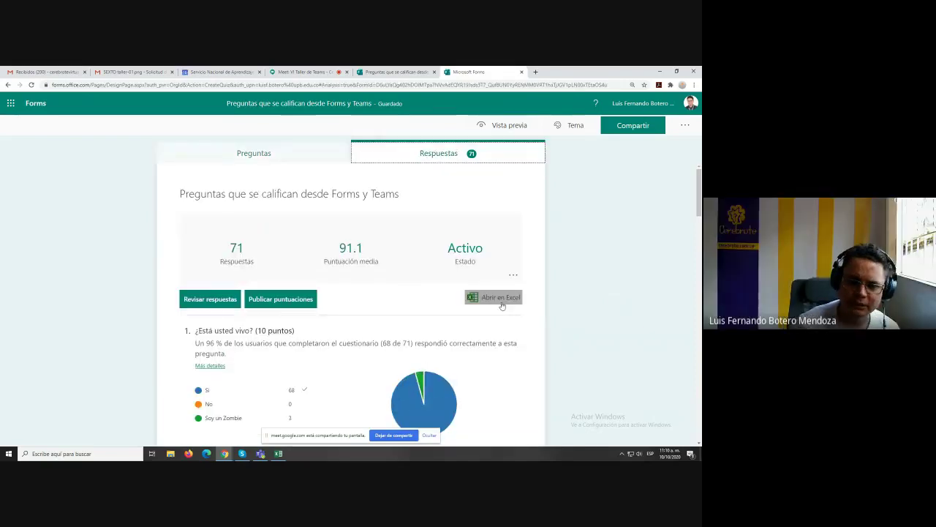
Step: Export the 71 quiz responses with Abrir en Excel and open the downloaded .xlsx workbook
{"action": "left_click", "coordinate": [473, 299]}
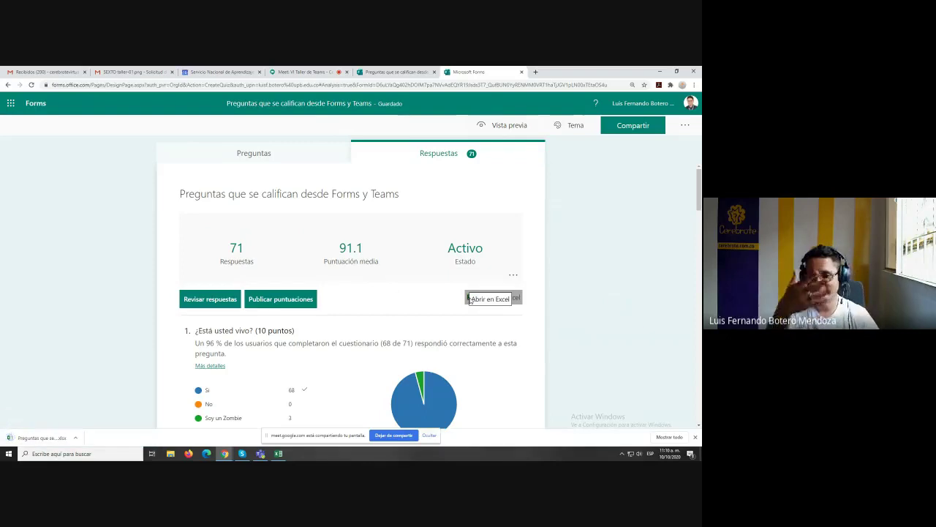
{"action": "left_click", "coordinate": [49, 437]}
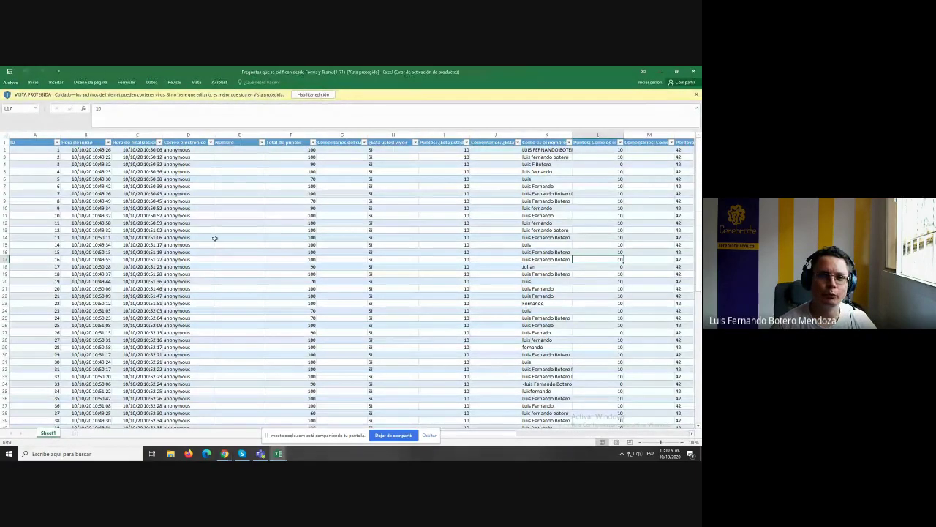
Step: Inspect the respondent e-mail entry in D2 and the Total de puntos value in F20
{"action": "left_click", "coordinate": [174, 149]}
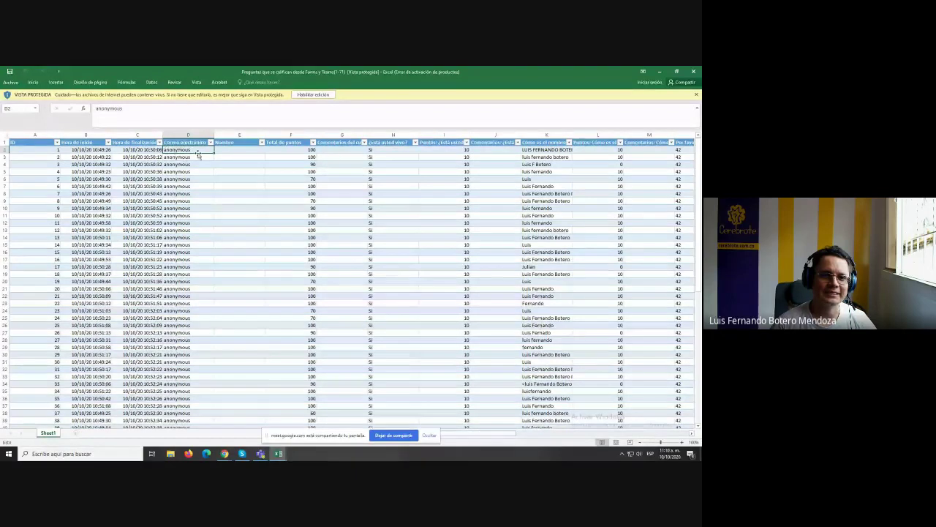
{"action": "scroll", "coordinate": [295, 279], "scroll_direction": "down", "scroll_amount": 11}
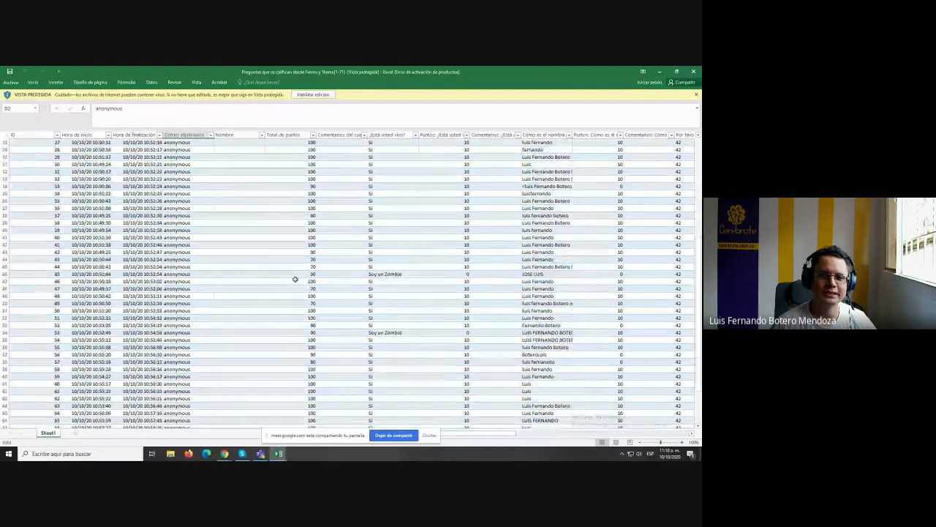
{"action": "scroll", "coordinate": [294, 278], "scroll_direction": "up", "scroll_amount": 6}
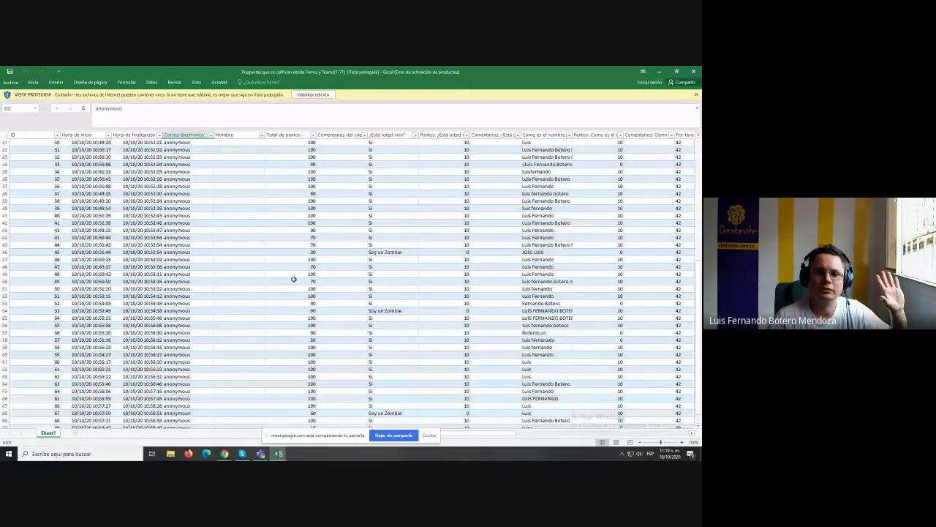
{"action": "scroll", "coordinate": [293, 279], "scroll_direction": "up", "scroll_amount": 5}
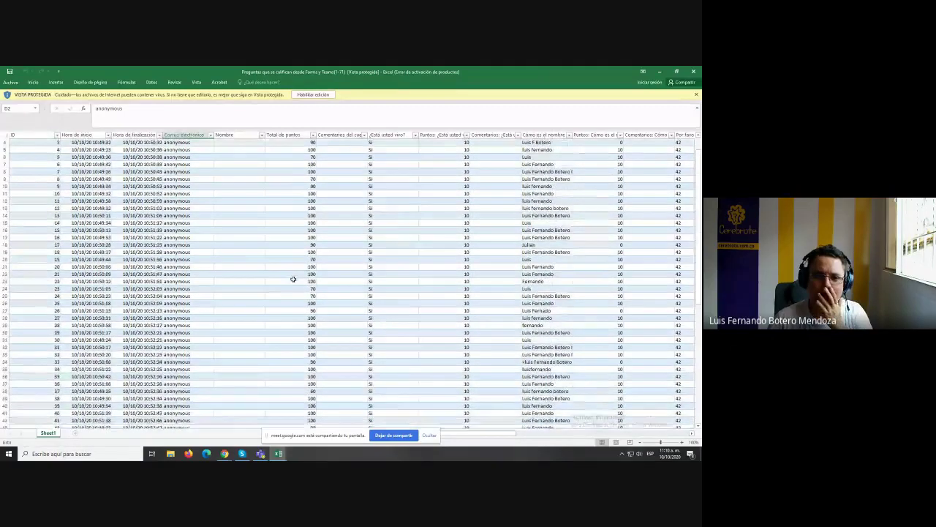
{"action": "scroll", "coordinate": [293, 279], "scroll_direction": "down", "scroll_amount": 1}
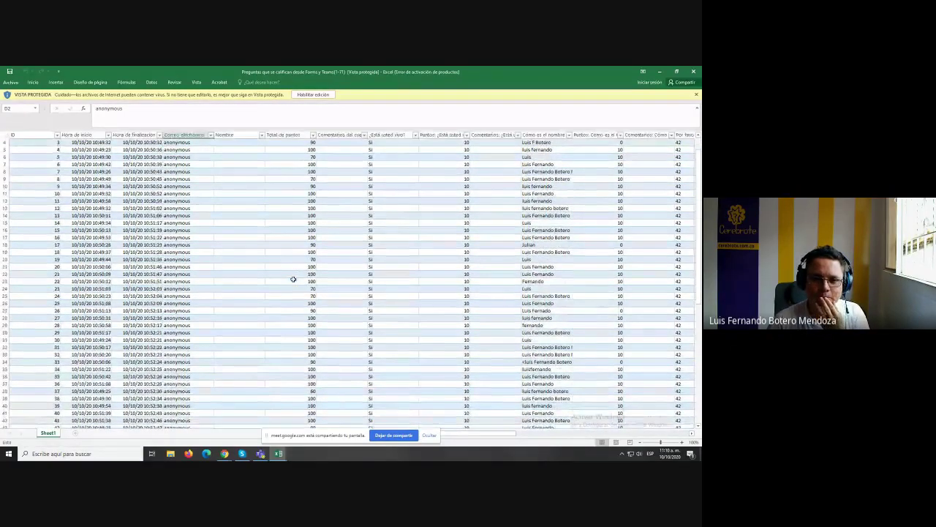
{"action": "left_click", "coordinate": [309, 258]}
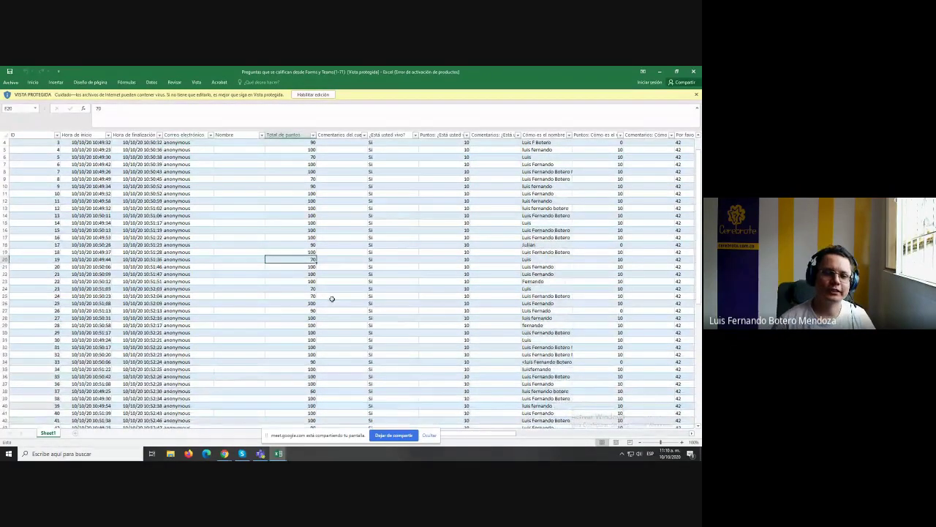
{"action": "key", "text": "Down"}
{"action": "key", "text": "Down"}
{"action": "key", "text": "Down"}
{"action": "key", "text": "Down"}
{"action": "key", "text": "Down"}
Step: Check the total points in F70 and the name answer in K70, then bring up Teams
{"action": "scroll", "coordinate": [332, 302], "scroll_direction": "down", "scroll_amount": 6}
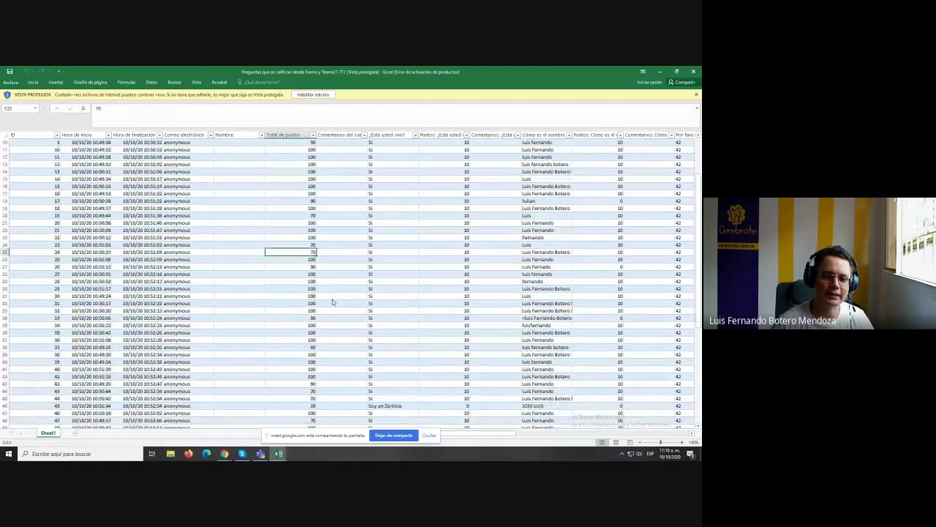
{"action": "scroll", "coordinate": [303, 359], "scroll_direction": "down", "scroll_amount": 4}
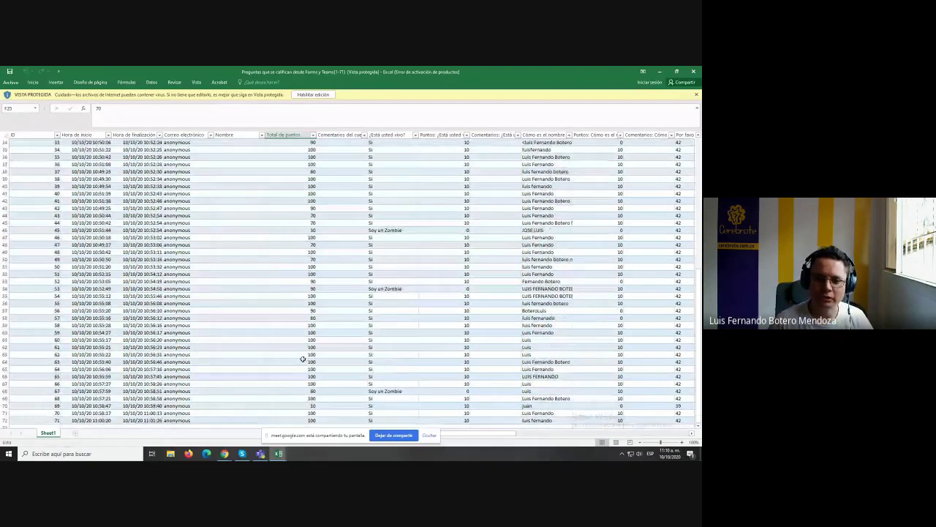
{"action": "scroll", "coordinate": [303, 358], "scroll_direction": "down", "scroll_amount": 1}
{"action": "left_click", "coordinate": [293, 351]}
{"action": "left_click", "coordinate": [296, 383]}
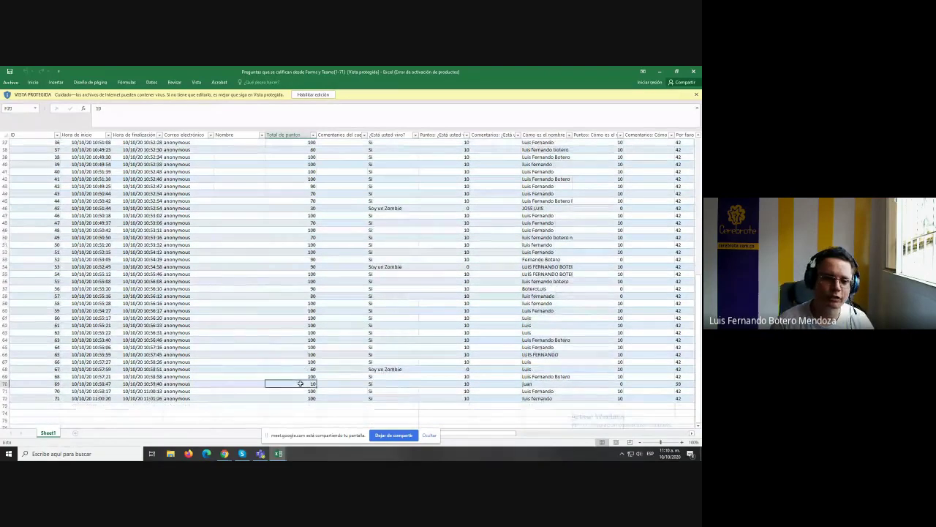
{"action": "left_click", "coordinate": [548, 384]}
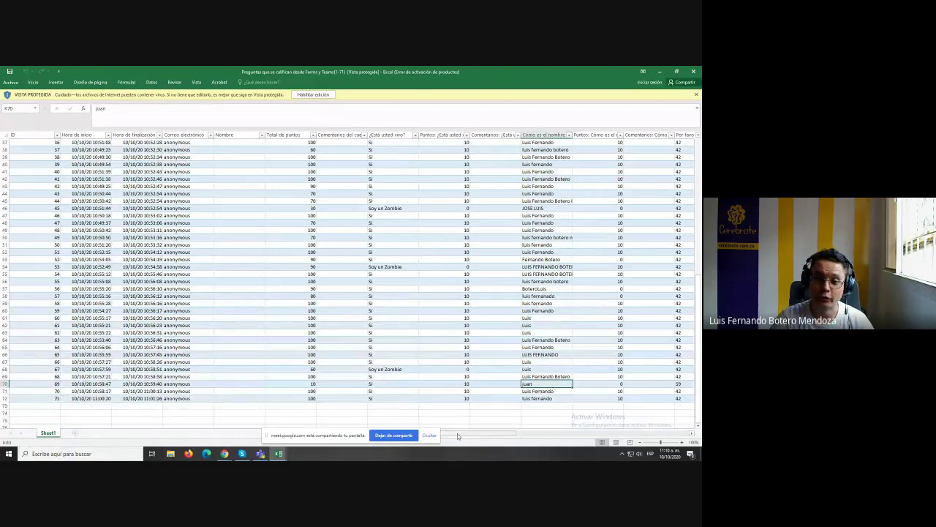
{"action": "left_click_drag", "start_coordinate": [458, 436], "coordinate": [171, 373]}
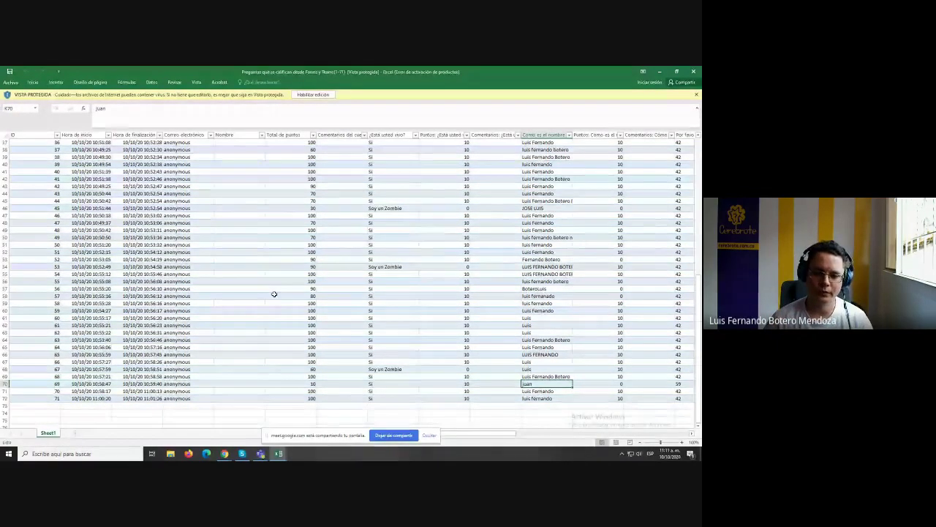
{"action": "left_click", "coordinate": [261, 454]}
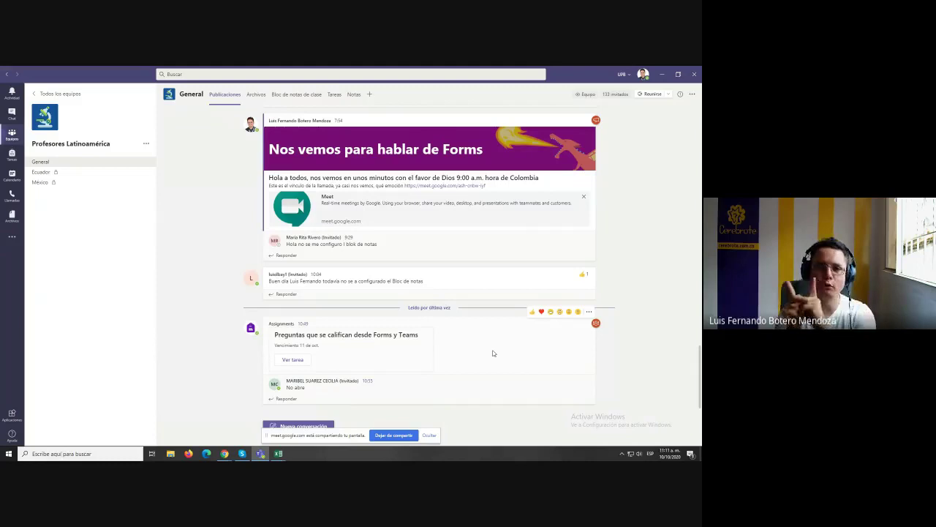
Step: Review the students of the 'Preguntas que se califican desde Forms y Teams' assignment, then return to Tareas
{"action": "left_click", "coordinate": [340, 104]}
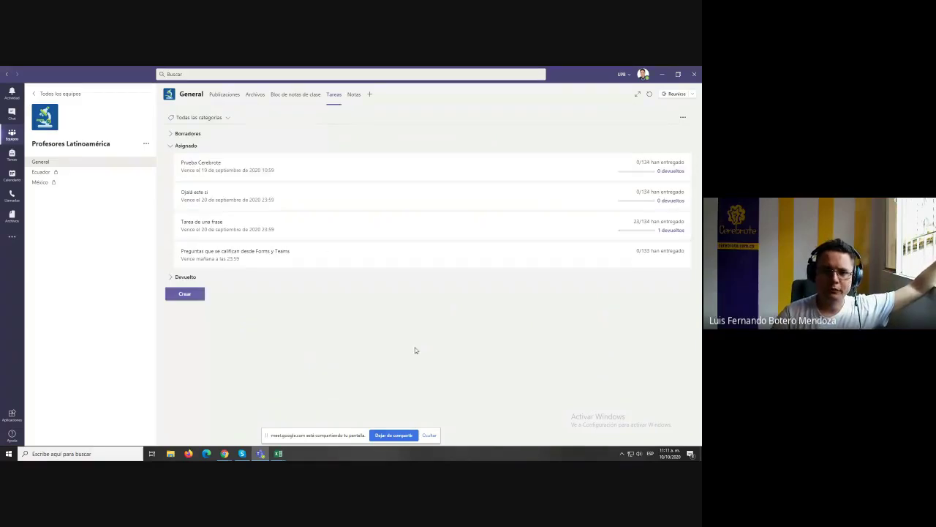
{"action": "left_click", "coordinate": [271, 262]}
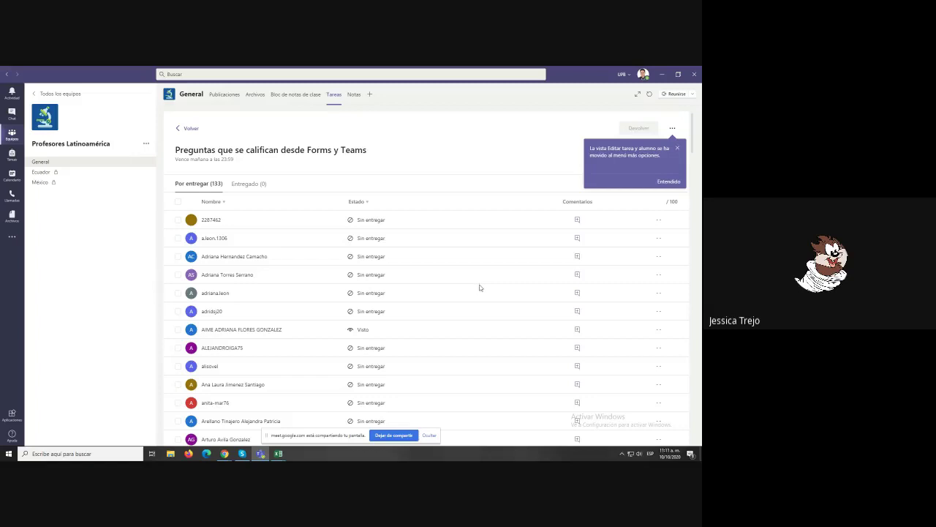
{"action": "scroll", "coordinate": [483, 300], "scroll_direction": "down", "scroll_amount": 10}
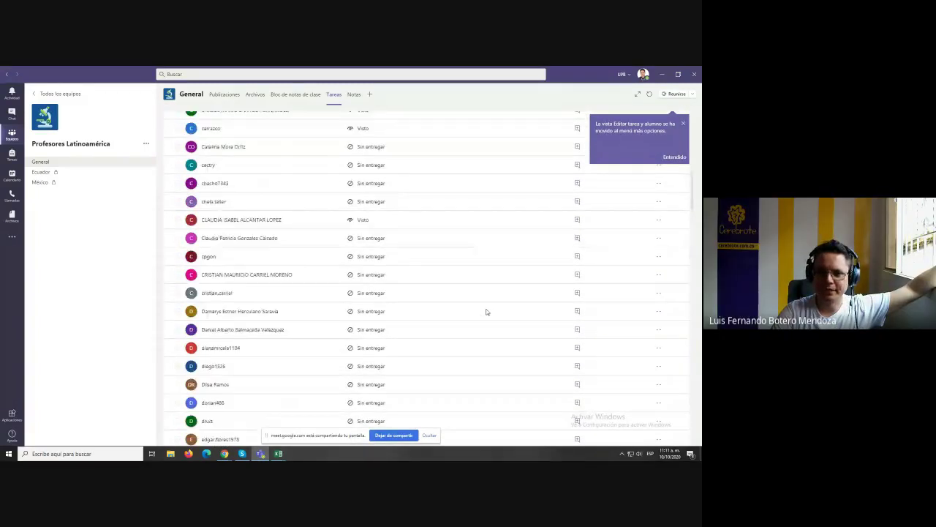
{"action": "scroll", "coordinate": [487, 312], "scroll_direction": "up", "scroll_amount": 1}
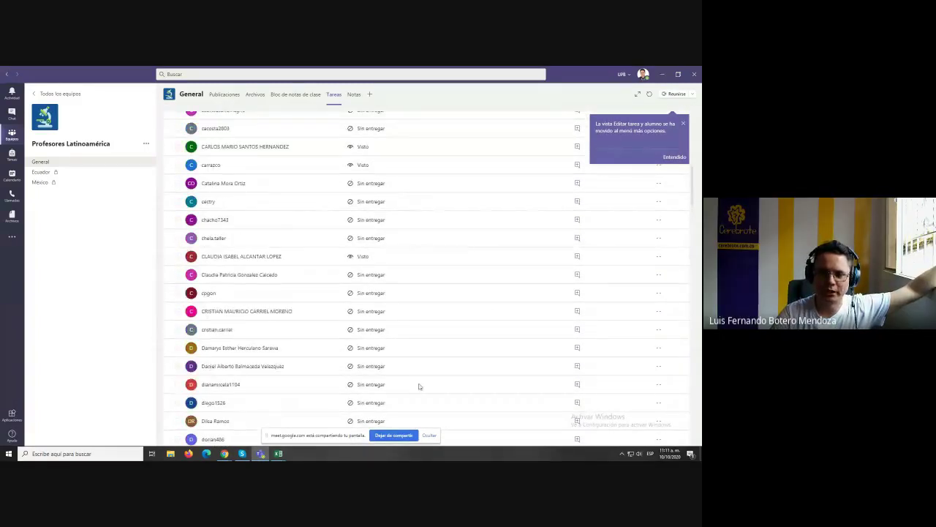
{"action": "scroll", "coordinate": [420, 386], "scroll_direction": "up", "scroll_amount": 10}
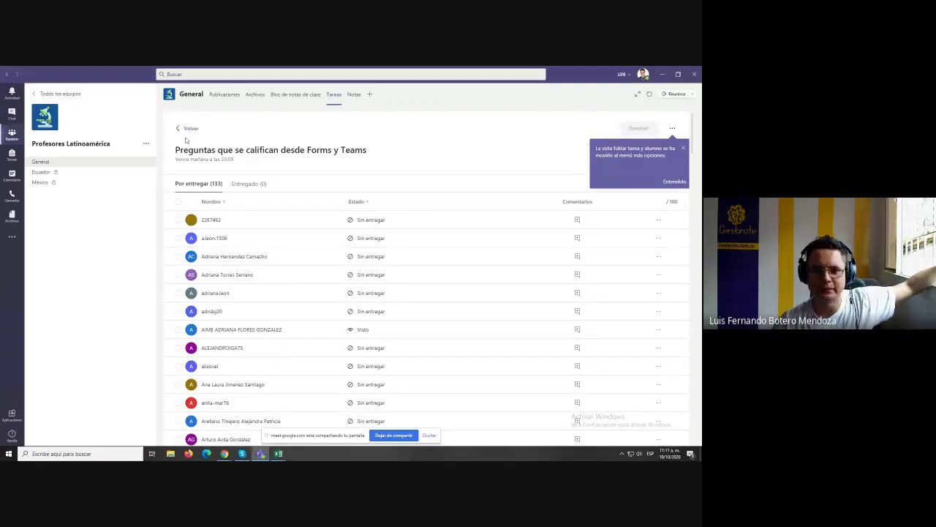
{"action": "left_click", "coordinate": [189, 129]}
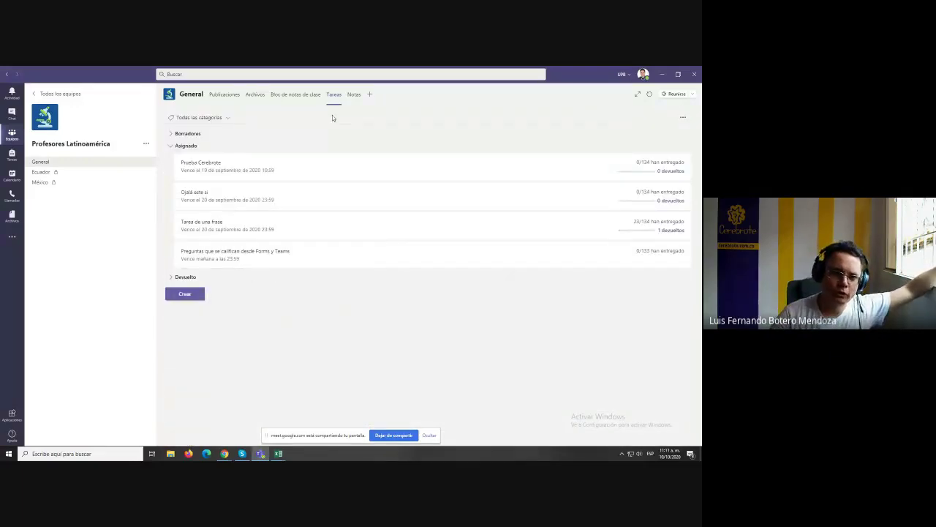
{"action": "left_click", "coordinate": [188, 296]}
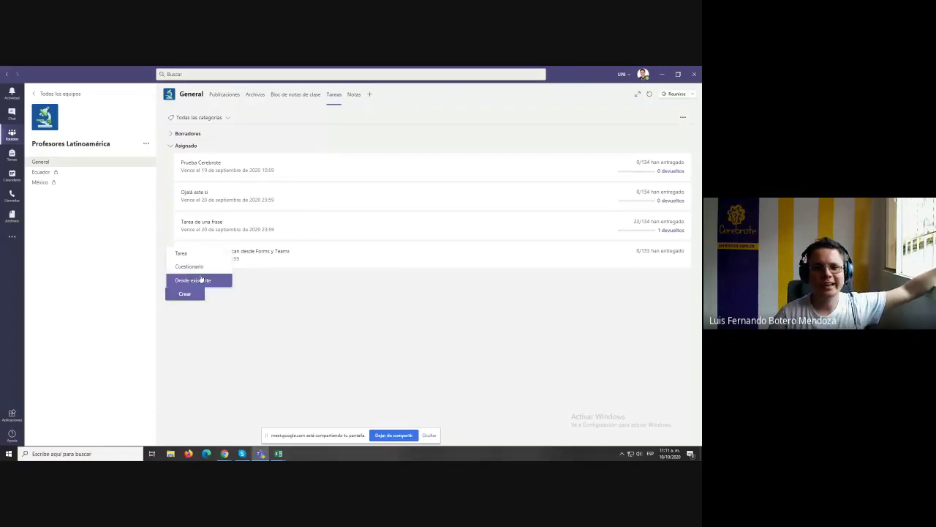
{"action": "left_click", "coordinate": [205, 269]}
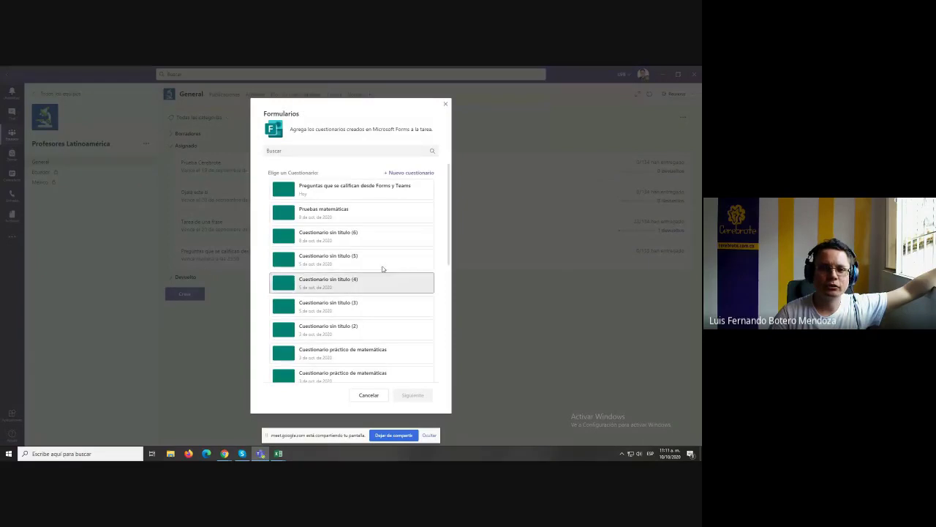
{"action": "scroll", "coordinate": [347, 333], "scroll_direction": "down", "scroll_amount": 5}
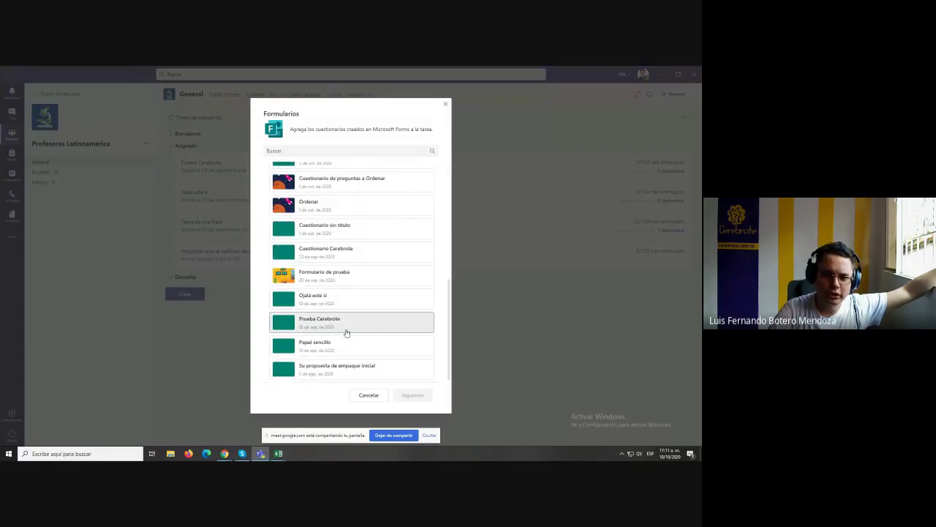
{"action": "scroll", "coordinate": [347, 333], "scroll_direction": "up", "scroll_amount": 5}
{"action": "scroll", "coordinate": [346, 333], "scroll_direction": "down", "scroll_amount": 5}
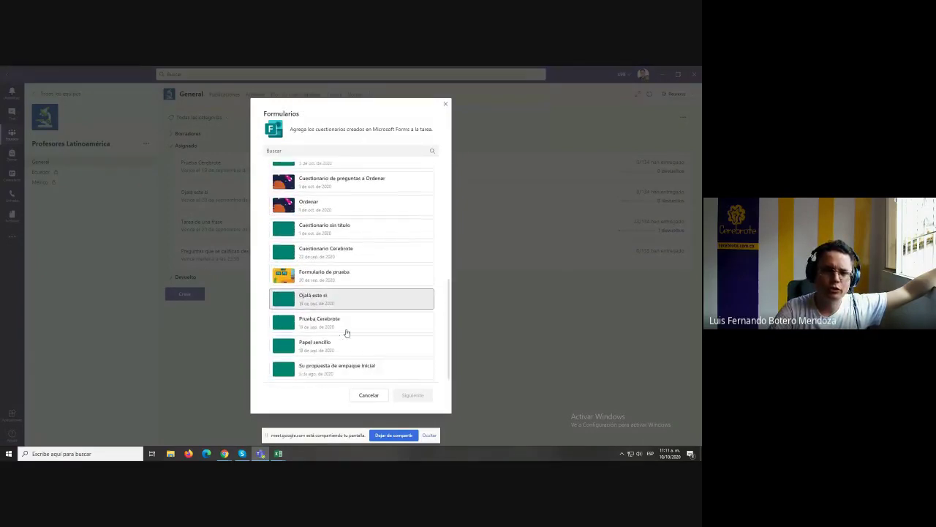
{"action": "scroll", "coordinate": [347, 333], "scroll_direction": "up", "scroll_amount": 5}
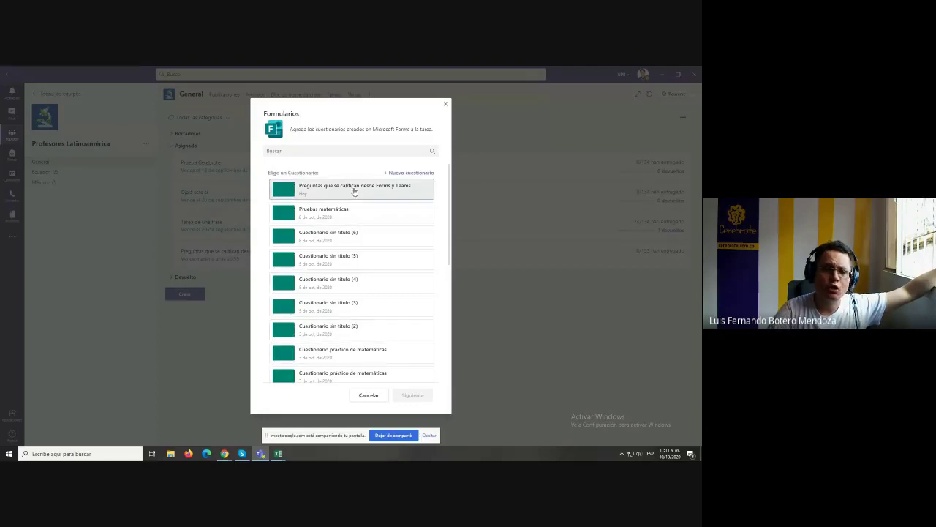
{"action": "scroll", "coordinate": [354, 247], "scroll_direction": "down", "scroll_amount": 5}
{"action": "scroll", "coordinate": [359, 249], "scroll_direction": "up", "scroll_amount": 5}
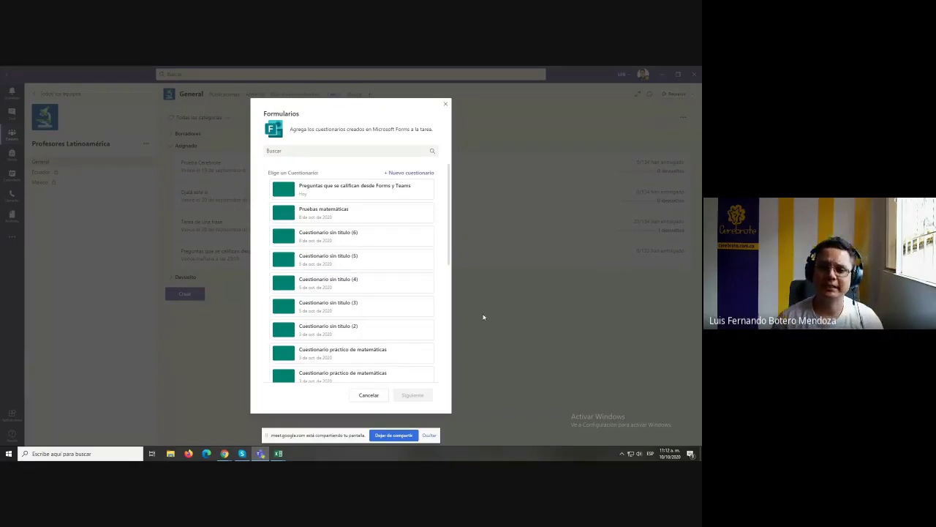
{"action": "left_click", "coordinate": [369, 395]}
{"action": "left_click", "coordinate": [67, 95]}
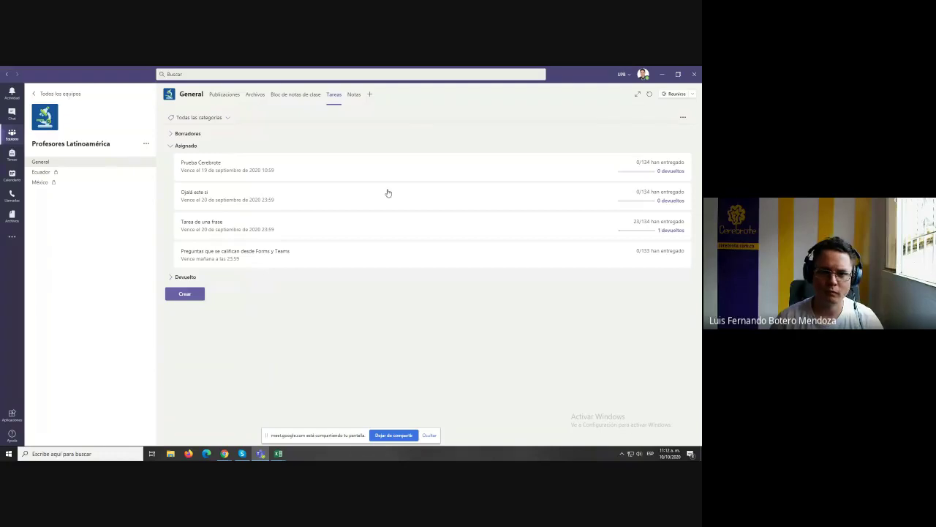
{"action": "scroll", "coordinate": [395, 194], "scroll_direction": "down", "scroll_amount": 3}
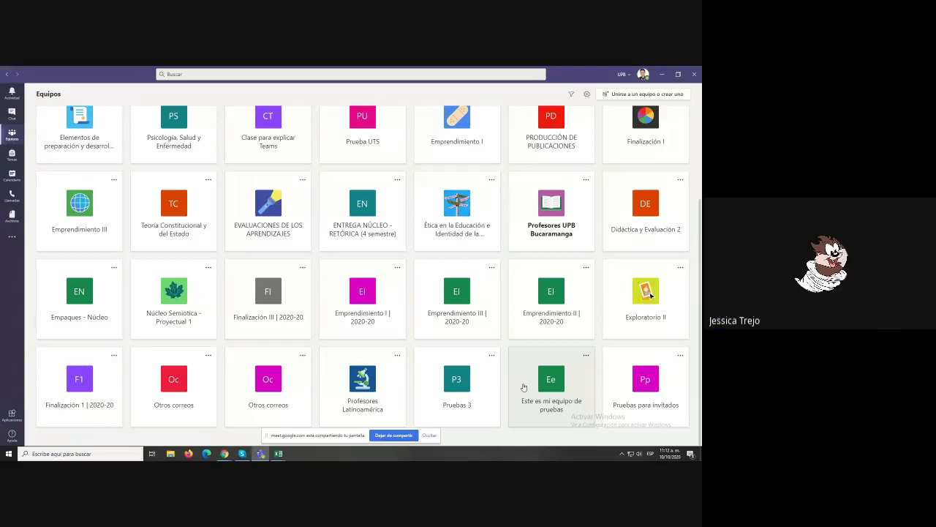
Step: Open the Papel sencillo assignment from the Finalización 1 | 2020-20 team's Tareas tab
{"action": "left_click", "coordinate": [79, 407]}
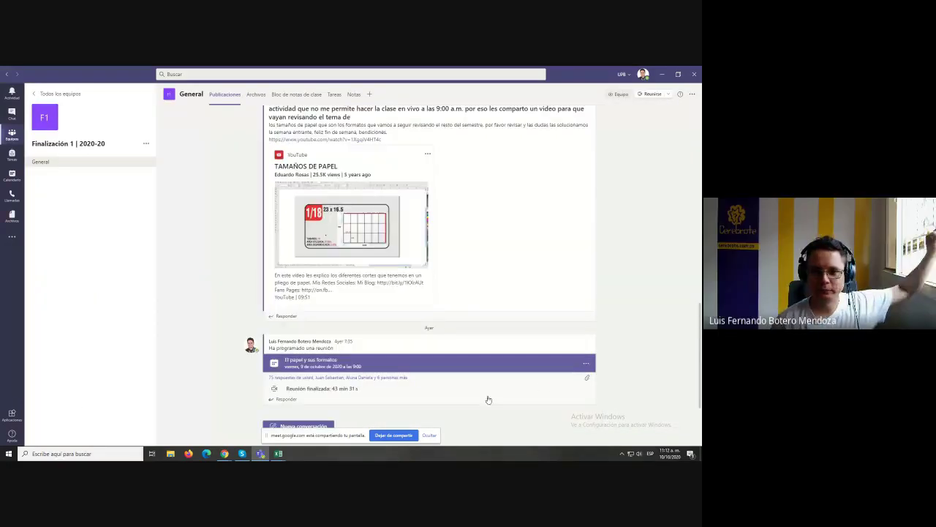
{"action": "left_click", "coordinate": [335, 95]}
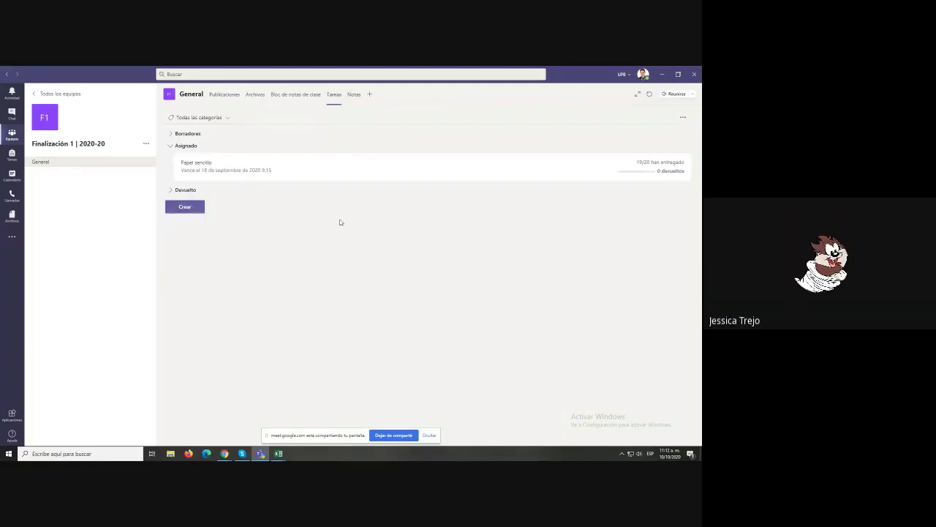
{"action": "left_click", "coordinate": [314, 169]}
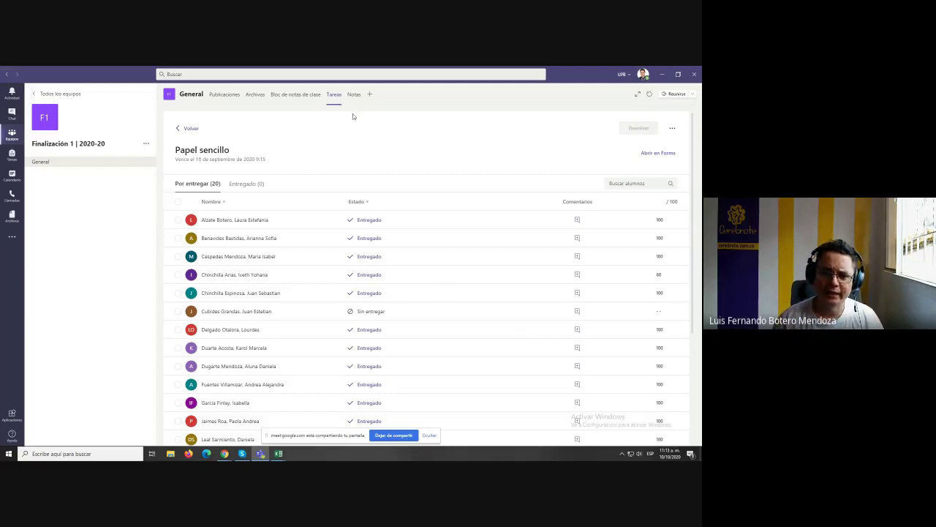
Step: Reopen Papel sencillo and scroll through the grades, picking out the student who hasn't submitted
{"action": "left_click", "coordinate": [183, 129]}
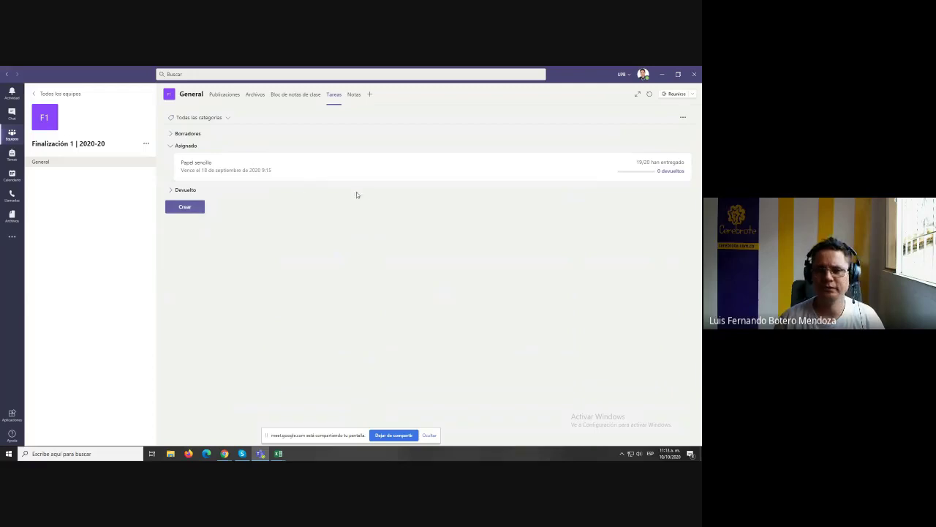
{"action": "left_click", "coordinate": [322, 177]}
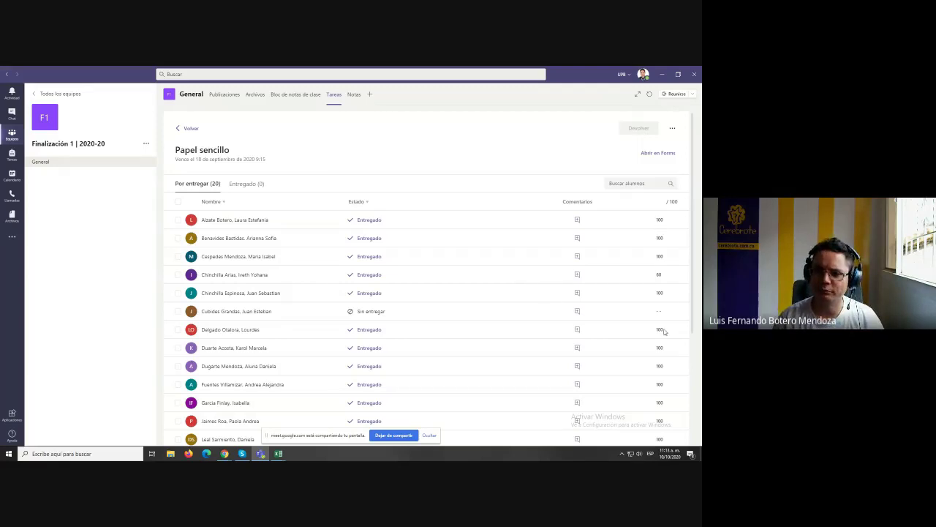
{"action": "scroll", "coordinate": [662, 339], "scroll_direction": "down", "scroll_amount": 3}
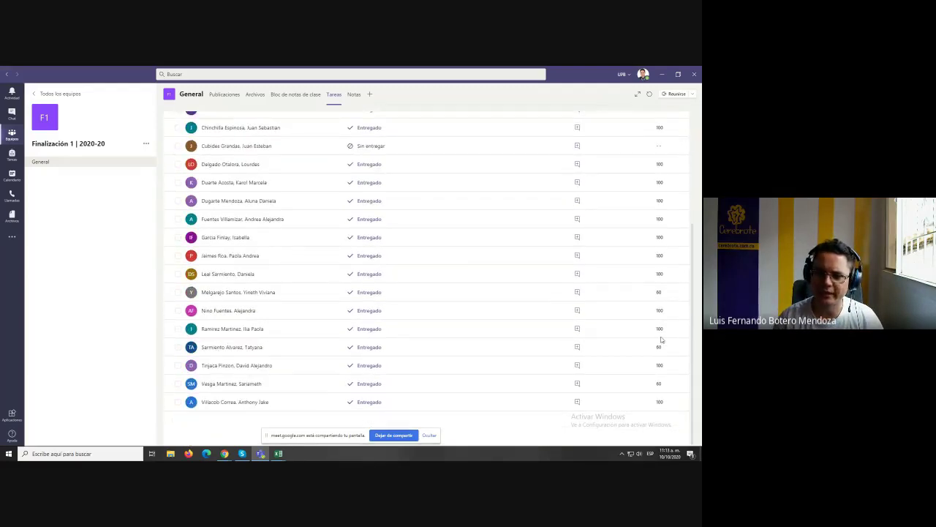
{"action": "scroll", "coordinate": [664, 340], "scroll_direction": "up", "scroll_amount": 4}
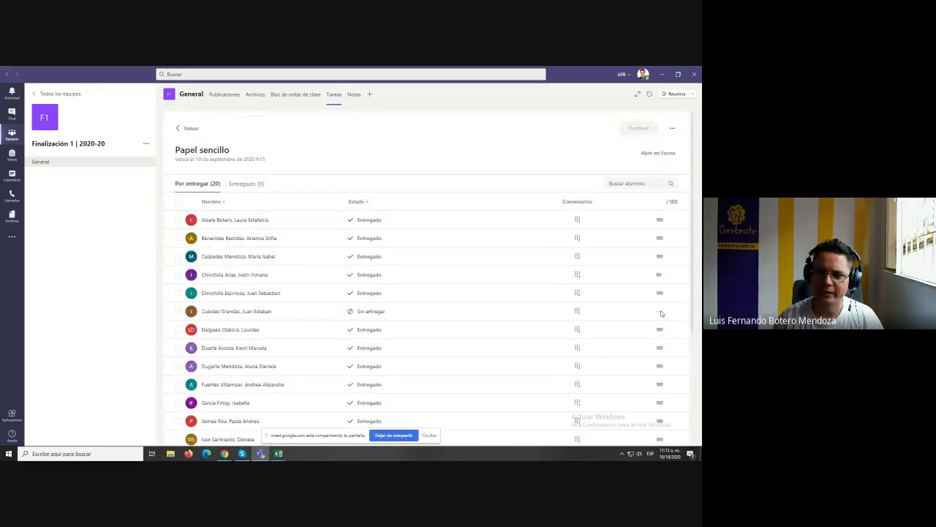
{"action": "triple_click", "coordinate": [221, 313]}
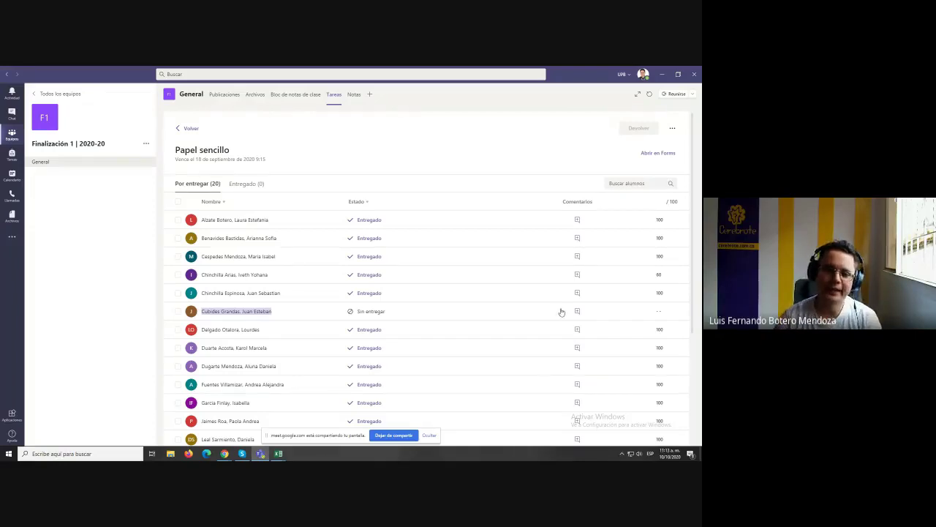
{"action": "scroll", "coordinate": [561, 311], "scroll_direction": "down", "scroll_amount": 2}
{"action": "scroll", "coordinate": [567, 311], "scroll_direction": "up", "scroll_amount": 2}
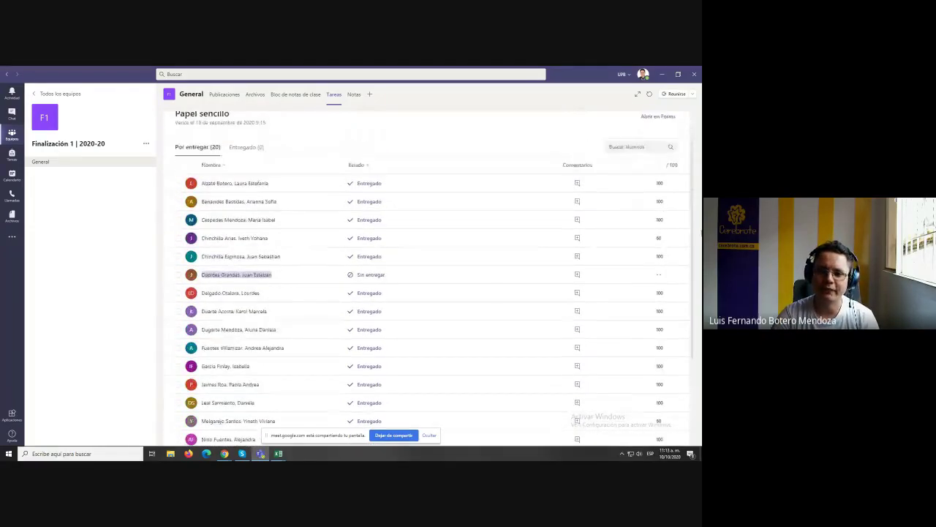
{"action": "scroll", "coordinate": [660, 286], "scroll_direction": "down", "scroll_amount": 2}
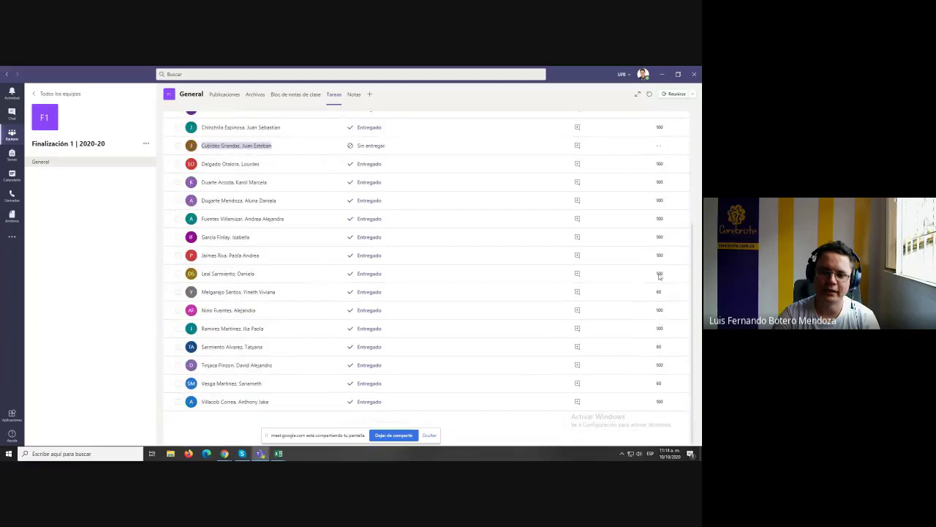
{"action": "scroll", "coordinate": [660, 341], "scroll_direction": "up", "scroll_amount": 3}
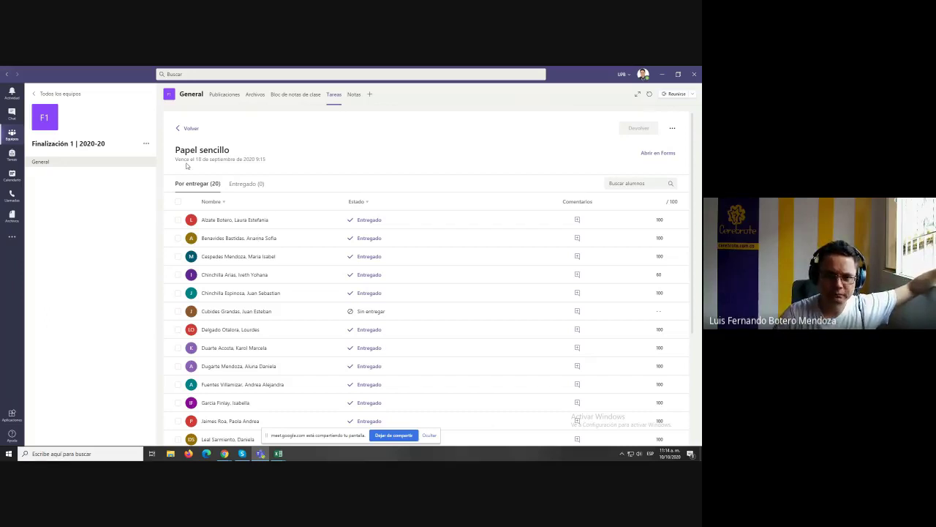
Step: Return to the assignments list and bring the Google Meet call window in Chrome to the front
{"action": "left_click", "coordinate": [189, 128]}
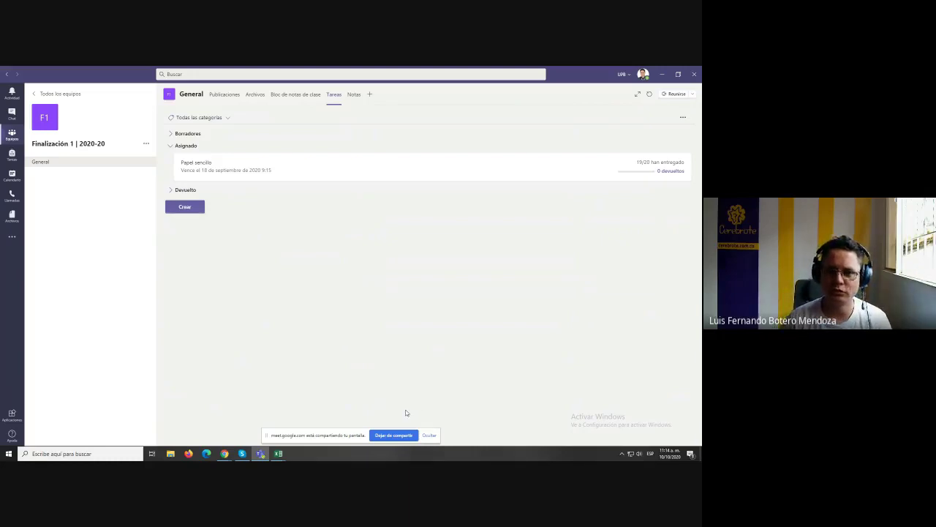
{"action": "key", "text": "alt+Tab"}
{"action": "key", "text": "alt+Tab"}
{"action": "key", "text": "alt+Tab"}
{"action": "key", "text": "alt+Tab"}
{"action": "key", "text": "alt+Tab"}
{"action": "key", "text": "alt+Tab"}
{"action": "key", "text": "alt+Tab"}
{"action": "key", "text": "alt+Tab"}
{"action": "key", "text": "alt+Tab"}
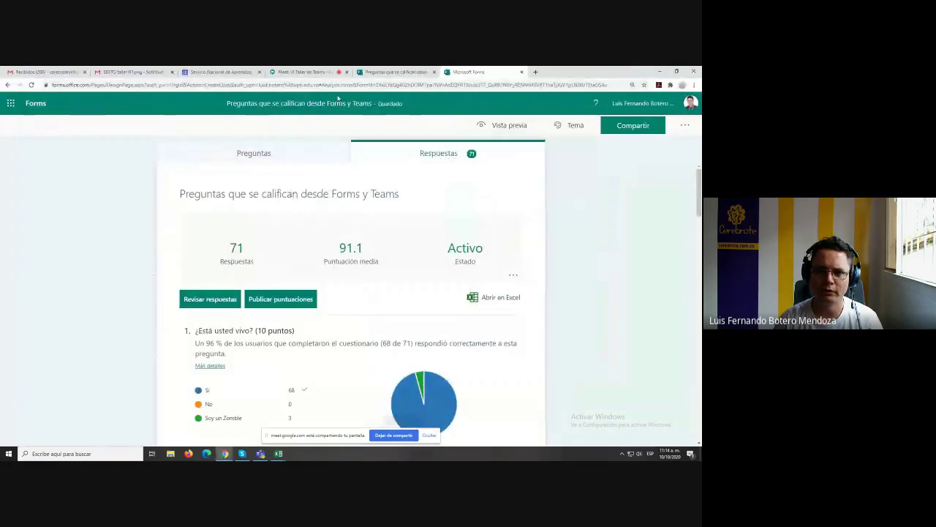
{"action": "left_click", "coordinate": [313, 72]}
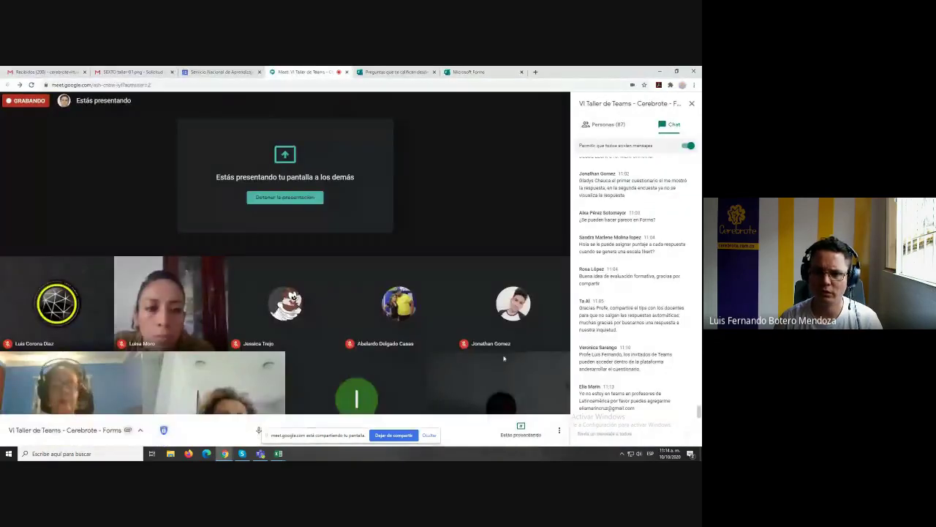
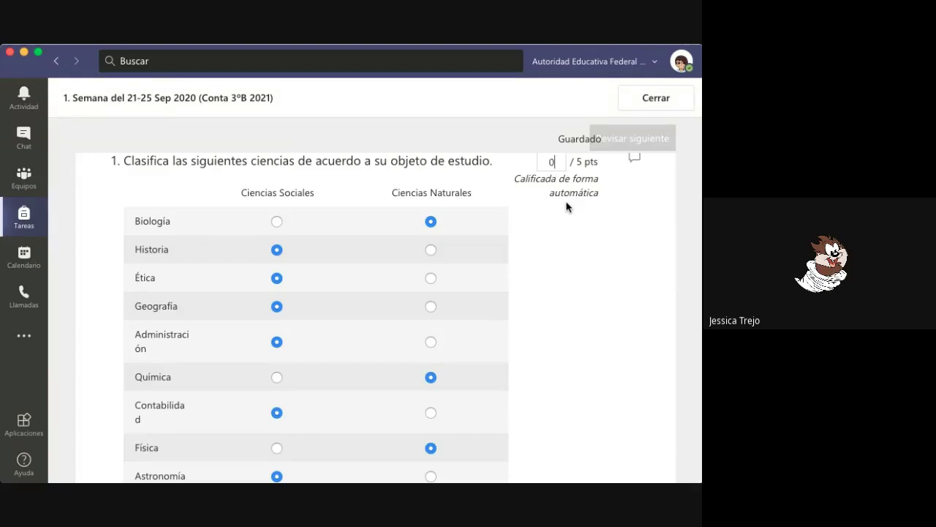
Step: Replace question 1's automatic 0 score with 4, giving it 4 / 5 pts
{"action": "scroll", "coordinate": [566, 208], "scroll_direction": "down", "scroll_amount": 2}
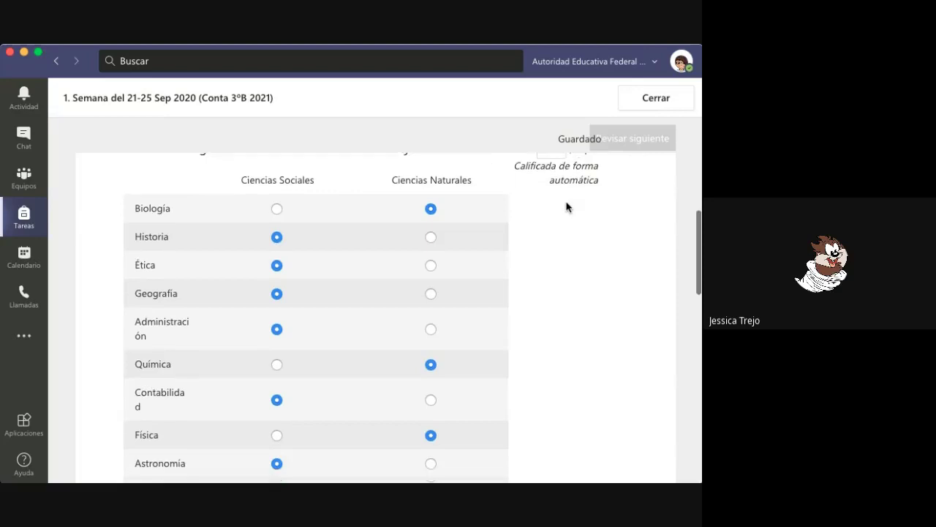
{"action": "scroll", "coordinate": [567, 207], "scroll_direction": "up", "scroll_amount": 1}
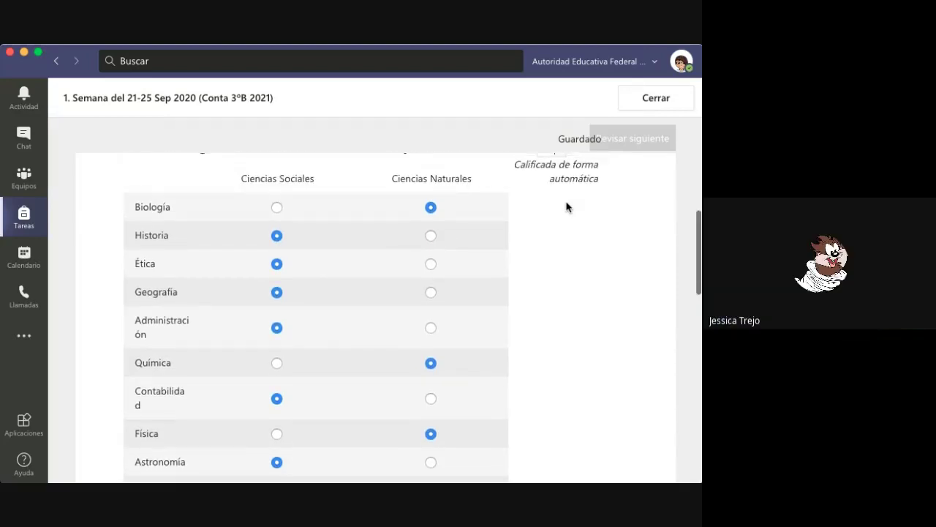
{"action": "scroll", "coordinate": [567, 208], "scroll_direction": "down", "scroll_amount": 2}
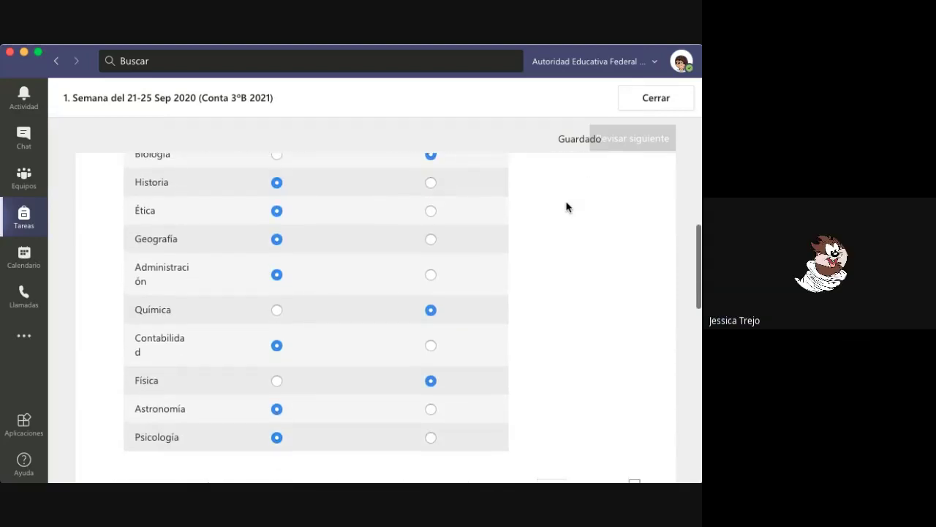
{"action": "scroll", "coordinate": [566, 207], "scroll_direction": "up", "scroll_amount": 1}
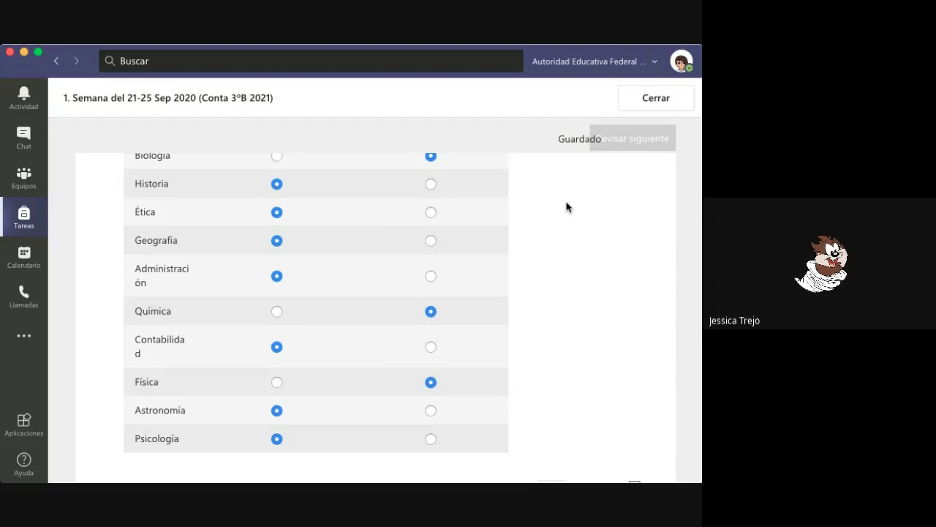
{"action": "scroll", "coordinate": [566, 208], "scroll_direction": "up", "scroll_amount": 1}
{"action": "scroll", "coordinate": [566, 207], "scroll_direction": "up", "scroll_amount": 2}
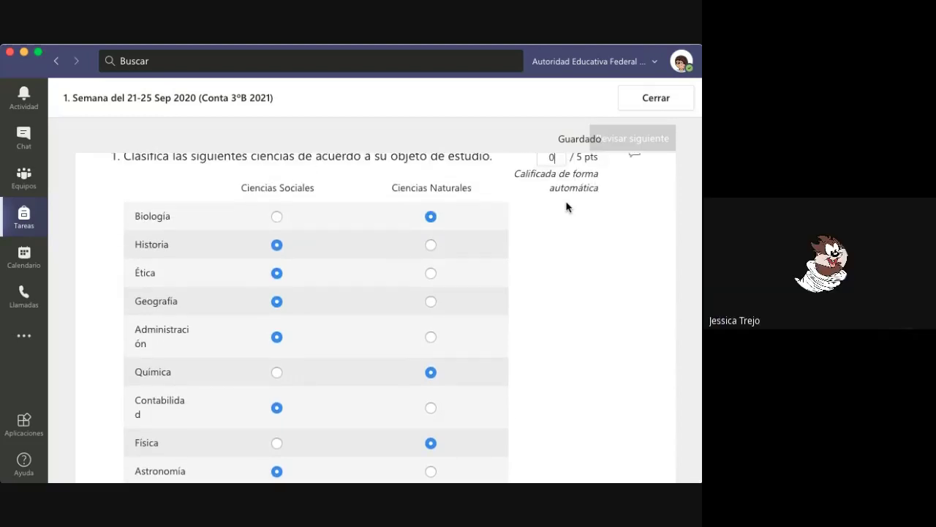
{"action": "scroll", "coordinate": [566, 207], "scroll_direction": "up", "scroll_amount": 1}
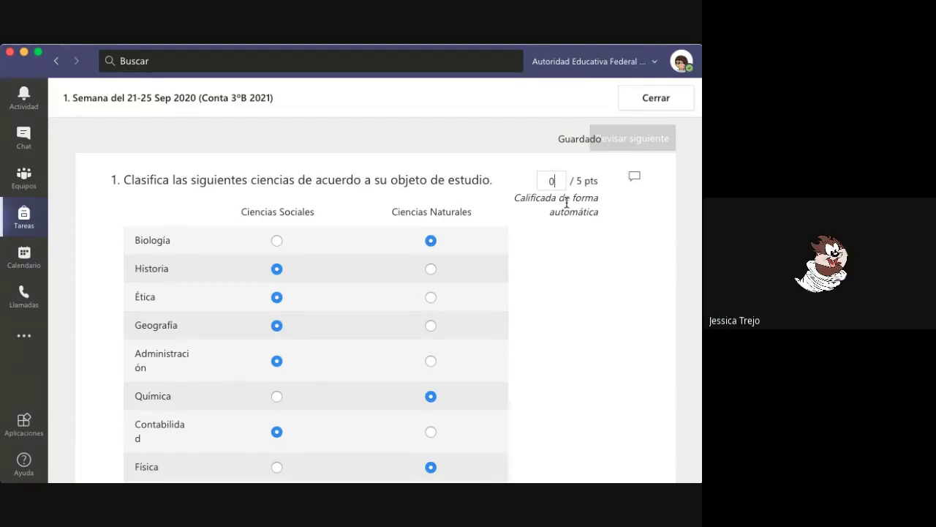
{"action": "key", "text": "BackSpace"}
{"action": "type", "text": "4"}
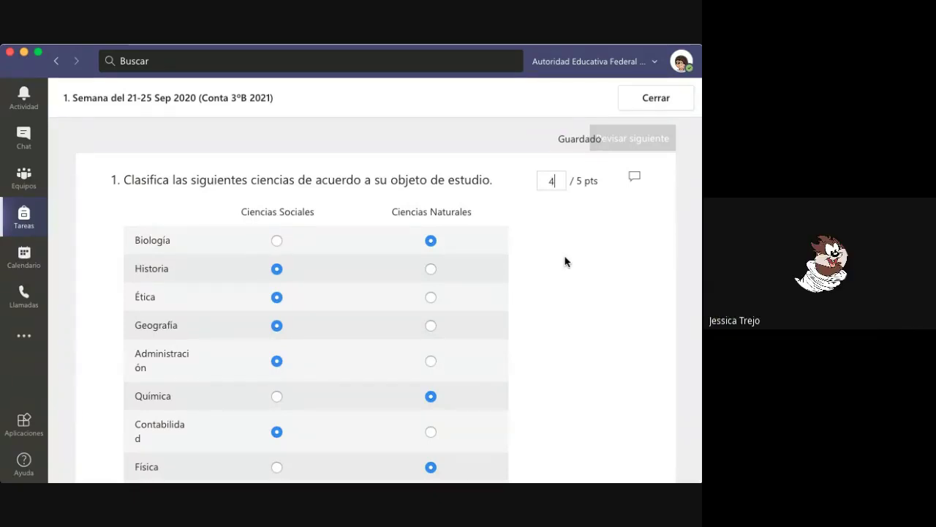
{"action": "scroll", "coordinate": [565, 261], "scroll_direction": "down", "scroll_amount": 5}
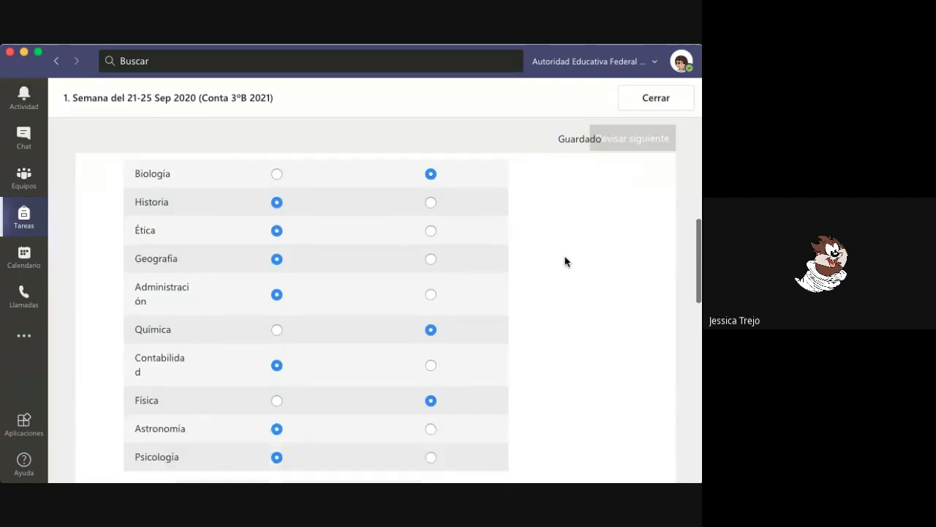
{"action": "scroll", "coordinate": [564, 261], "scroll_direction": "up", "scroll_amount": 5}
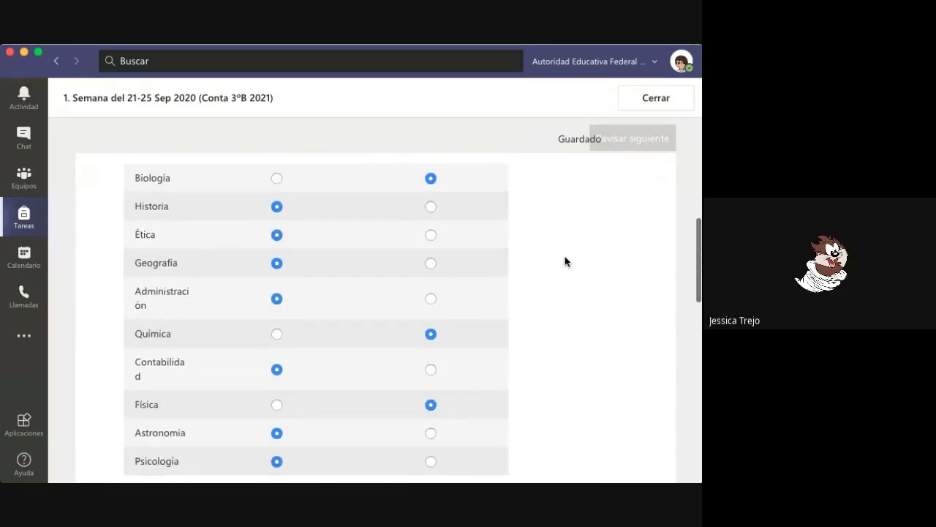
{"action": "scroll", "coordinate": [565, 261], "scroll_direction": "down", "scroll_amount": 1}
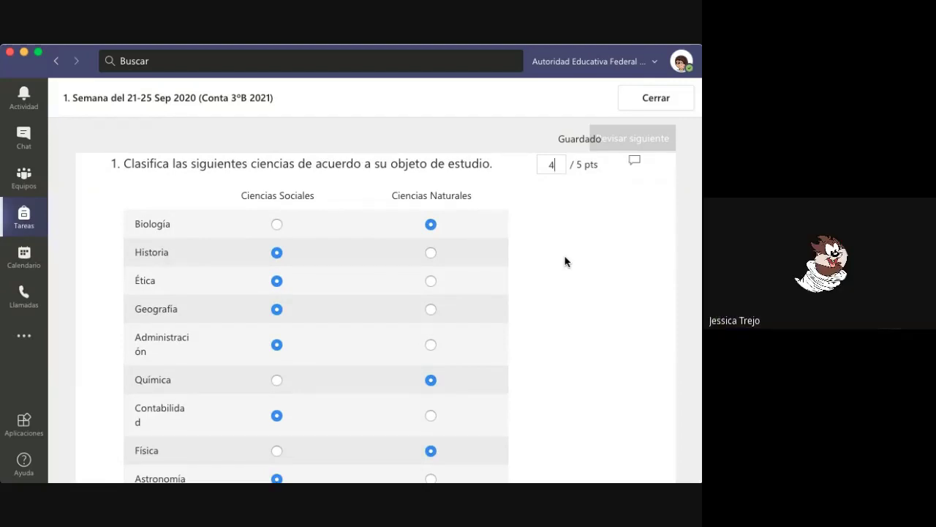
{"action": "scroll", "coordinate": [565, 261], "scroll_direction": "down", "scroll_amount": 5}
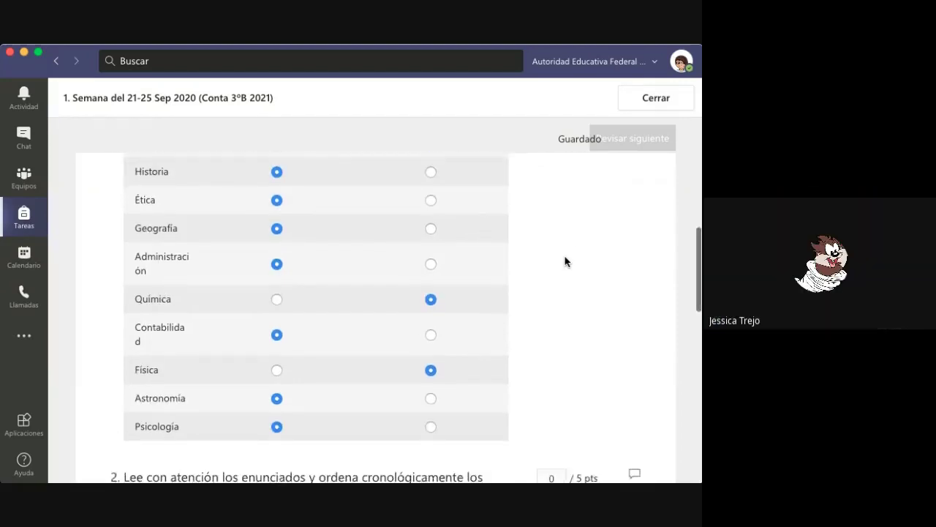
Step: Replace question 2's automatic 0 score with 3.5 out of 5 points
{"action": "scroll", "coordinate": [565, 261], "scroll_direction": "down", "scroll_amount": 8}
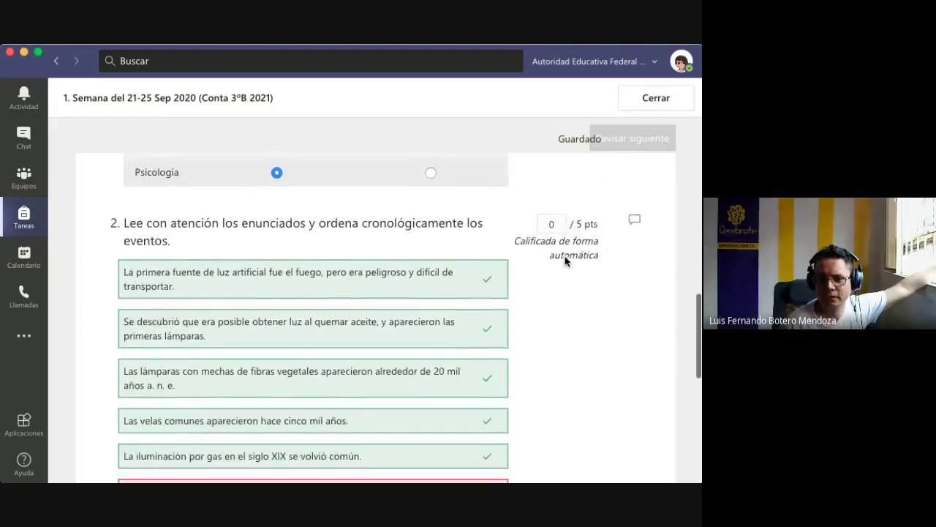
{"action": "scroll", "coordinate": [564, 264], "scroll_direction": "down", "scroll_amount": 1}
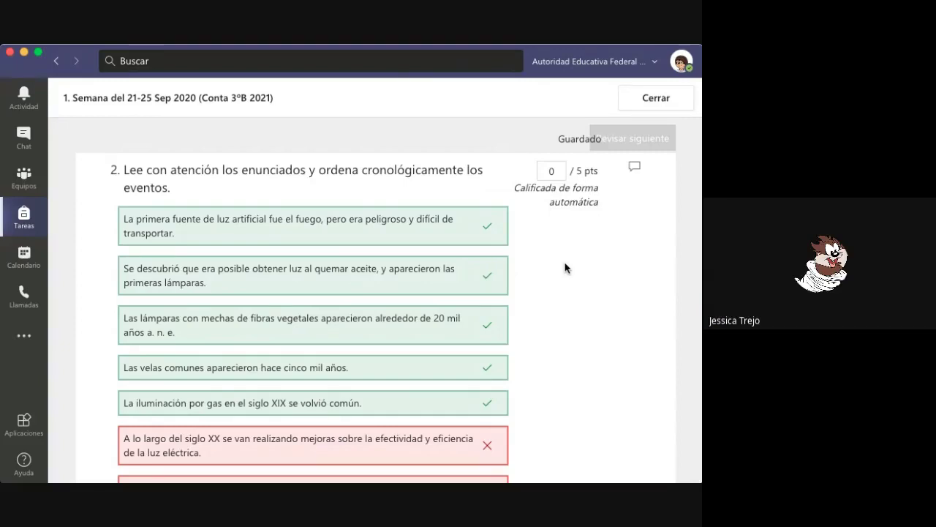
{"action": "scroll", "coordinate": [565, 268], "scroll_direction": "down", "scroll_amount": 3}
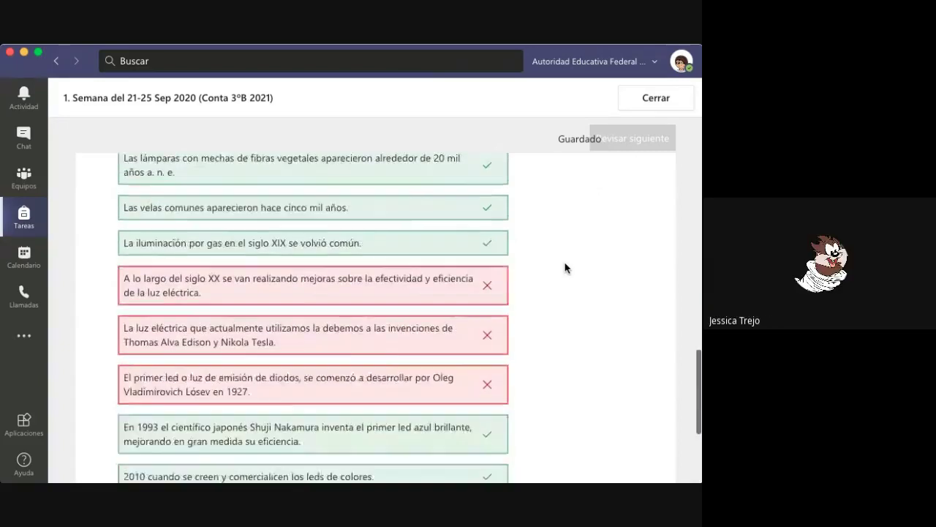
{"action": "scroll", "coordinate": [565, 268], "scroll_direction": "down", "scroll_amount": 2}
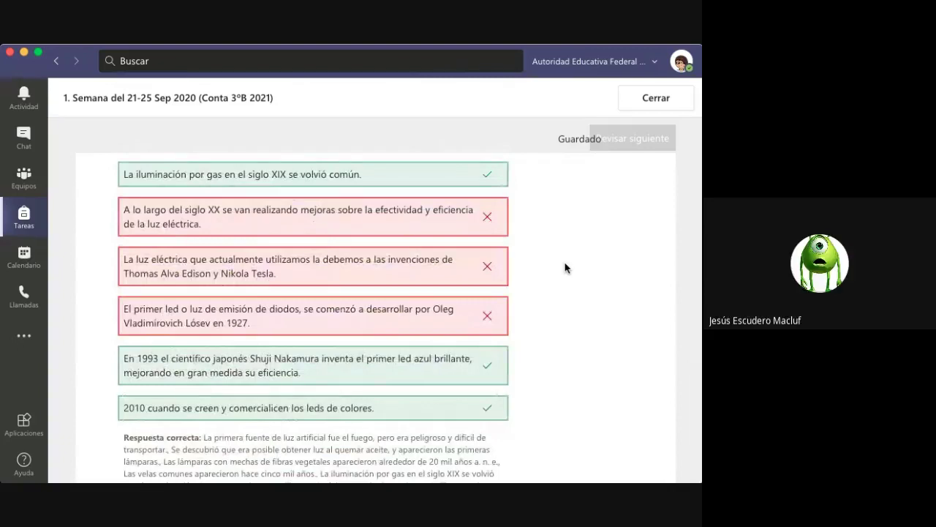
{"action": "scroll", "coordinate": [565, 268], "scroll_direction": "up", "scroll_amount": 3}
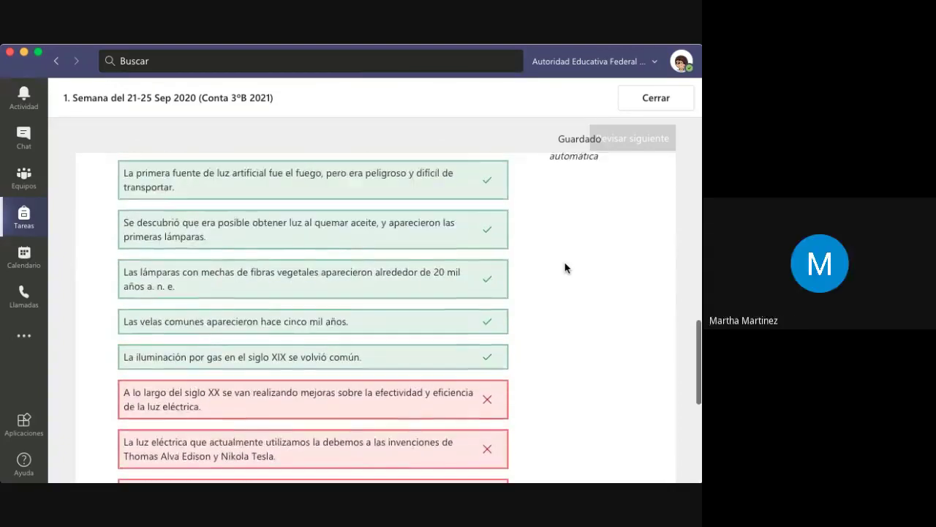
{"action": "scroll", "coordinate": [565, 268], "scroll_direction": "up", "scroll_amount": 2}
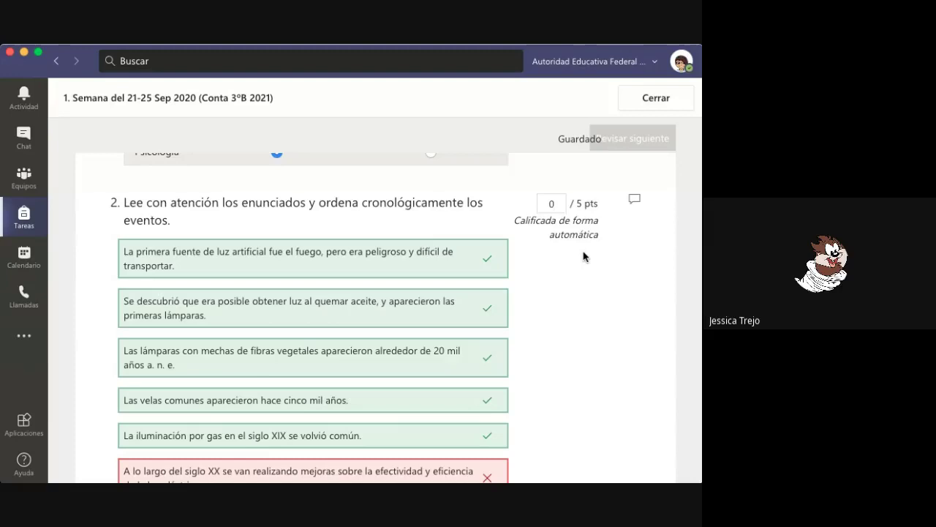
{"action": "key", "text": "BackSpace"}
{"action": "type", "text": "3.5"}
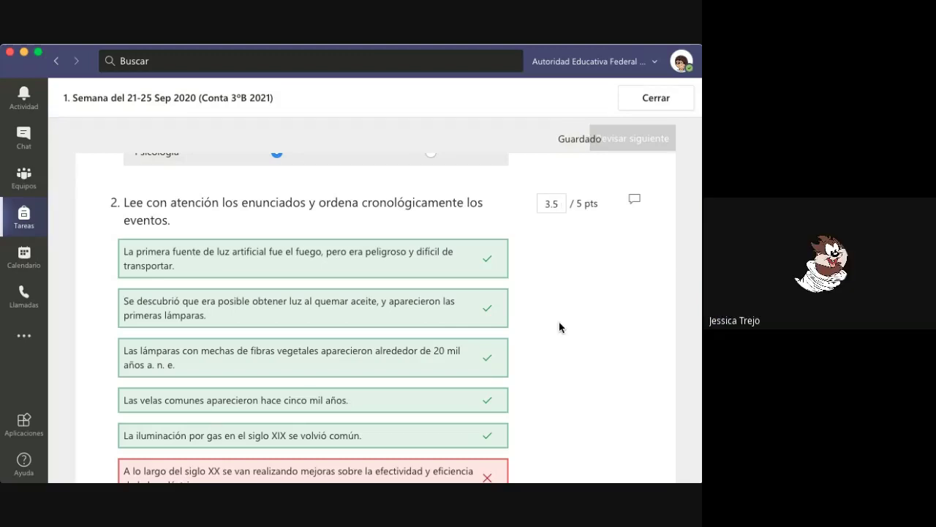
Step: Review question 2's lighting-event ordering answers against the correct-answer text
{"action": "scroll", "coordinate": [559, 327], "scroll_direction": "down", "scroll_amount": 2}
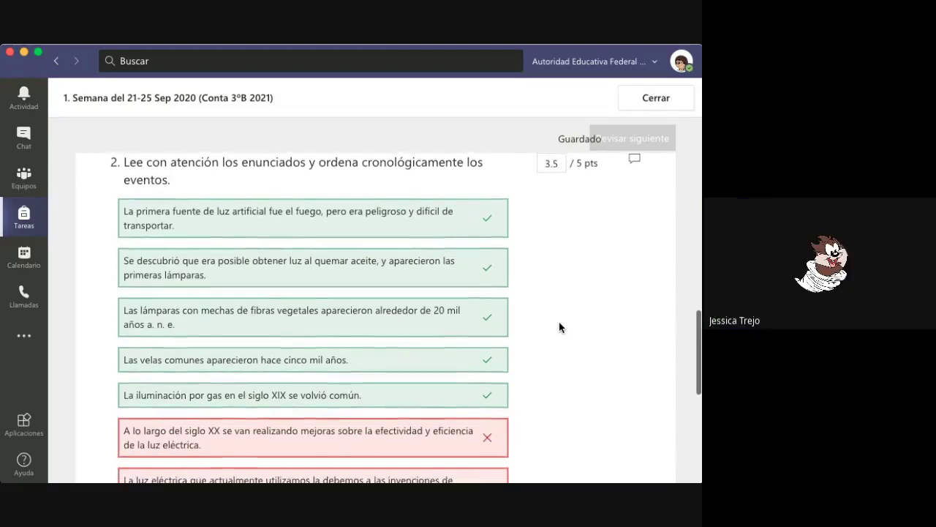
{"action": "scroll", "coordinate": [558, 327], "scroll_direction": "down", "scroll_amount": 5}
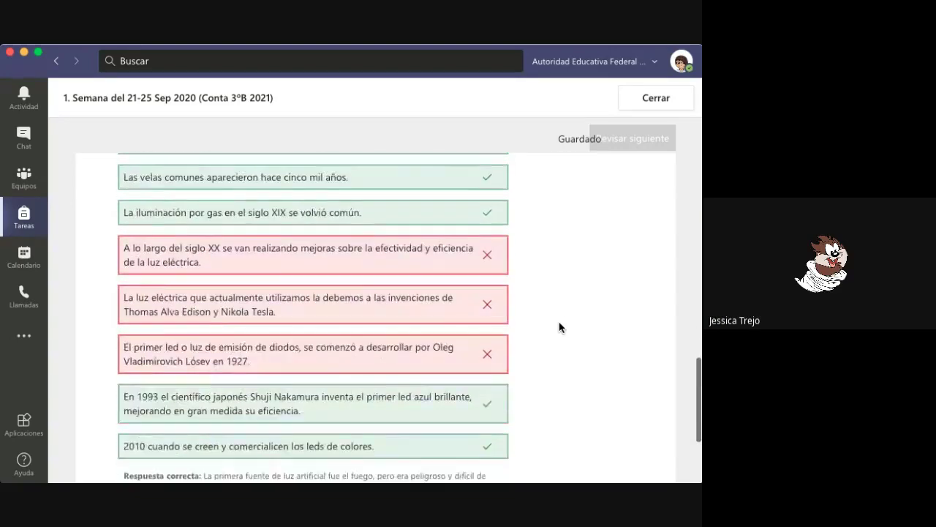
{"action": "scroll", "coordinate": [559, 327], "scroll_direction": "down", "scroll_amount": 2}
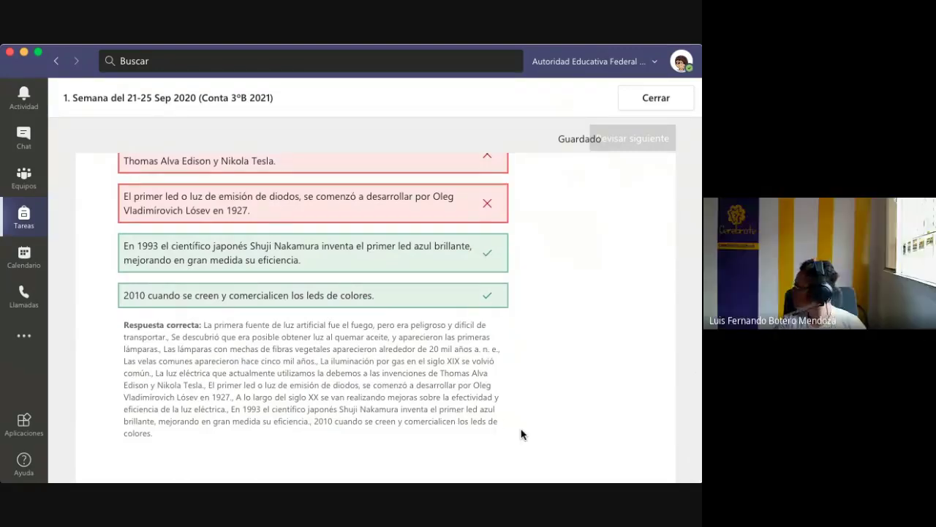
{"action": "scroll", "coordinate": [521, 428], "scroll_direction": "up", "scroll_amount": 5}
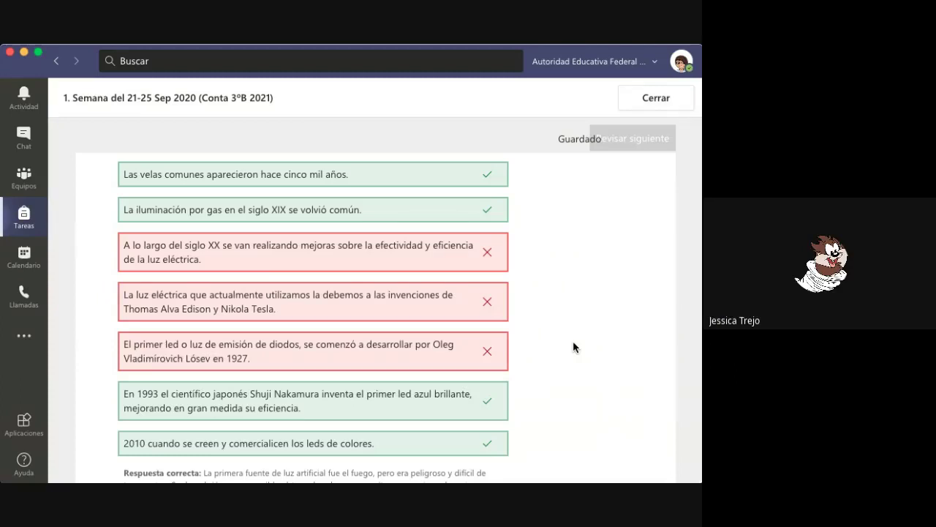
{"action": "scroll", "coordinate": [573, 340], "scroll_direction": "up", "scroll_amount": 2}
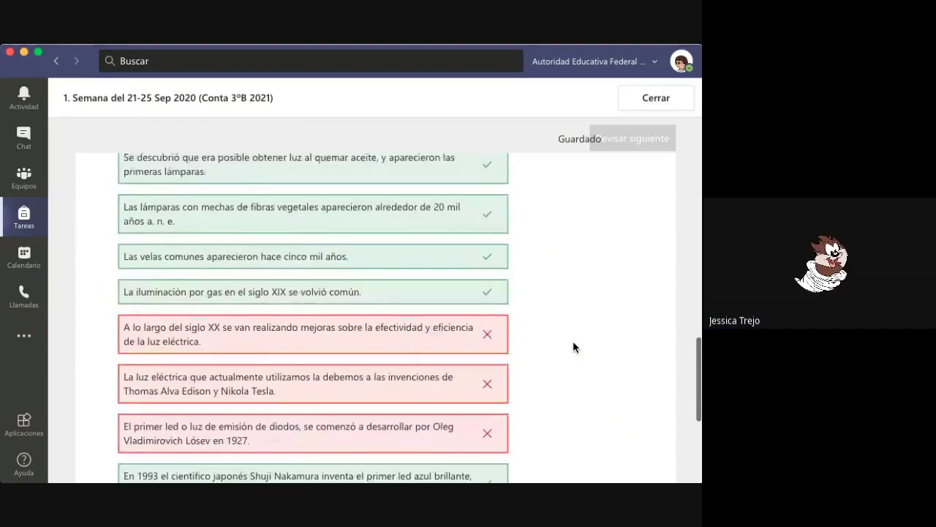
{"action": "scroll", "coordinate": [573, 346], "scroll_direction": "up", "scroll_amount": 4}
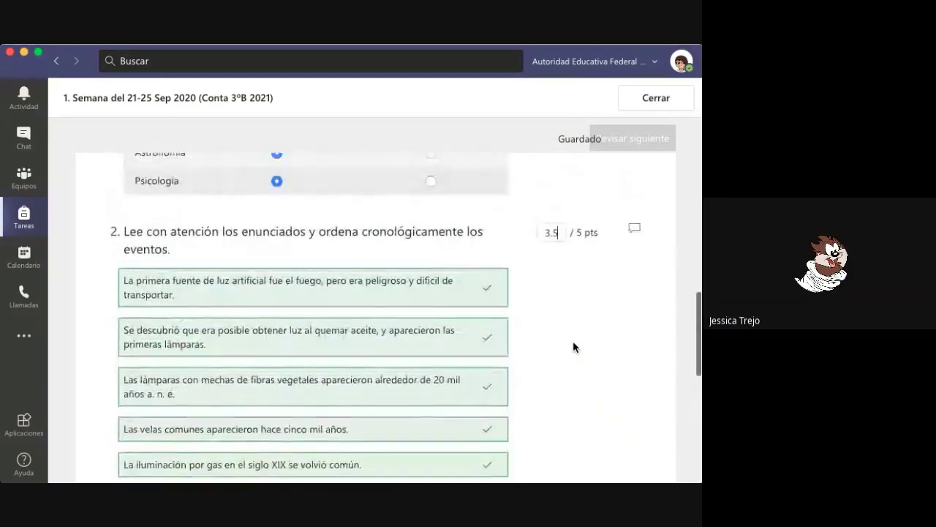
{"action": "scroll", "coordinate": [574, 342], "scroll_direction": "up", "scroll_amount": 7}
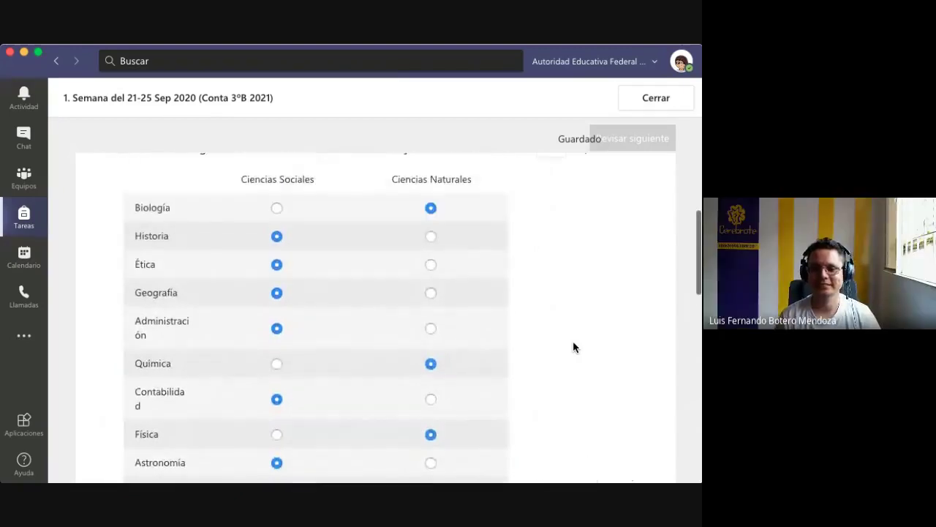
{"action": "scroll", "coordinate": [573, 347], "scroll_direction": "up", "scroll_amount": 1}
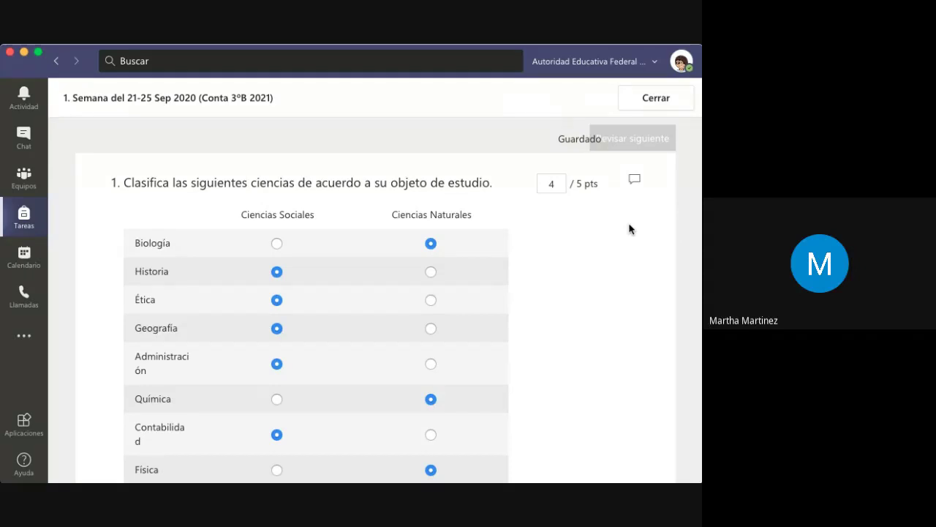
Step: Add question 1 feedback: 'Astronomia es CN y Geografia para este caso se considera CN'
{"action": "left_click", "coordinate": [638, 183]}
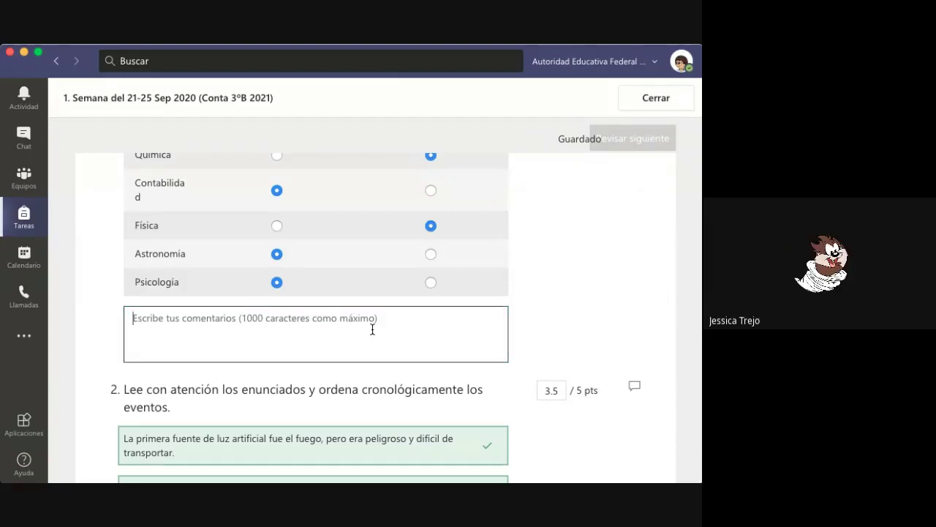
{"action": "type", "text": "Astroni"}
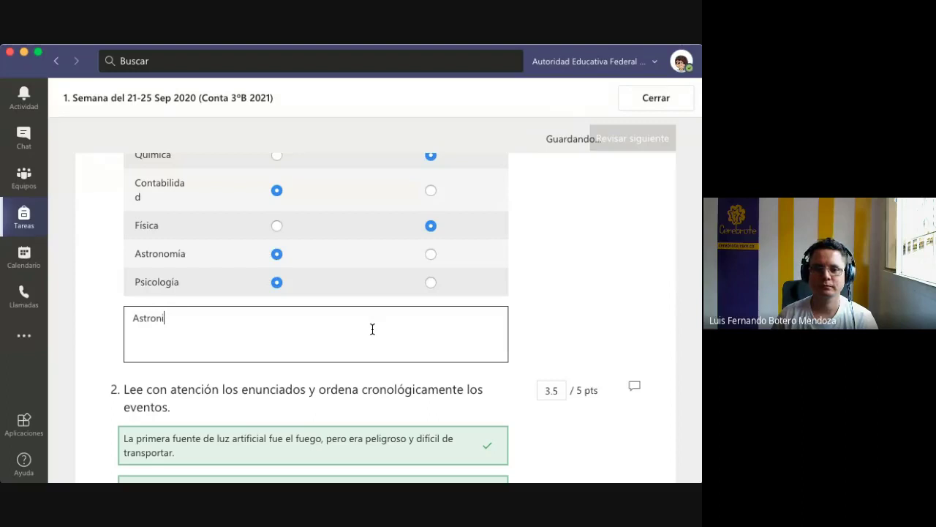
{"action": "key", "text": "BackSpace"}
{"action": "type", "text": "omi"}
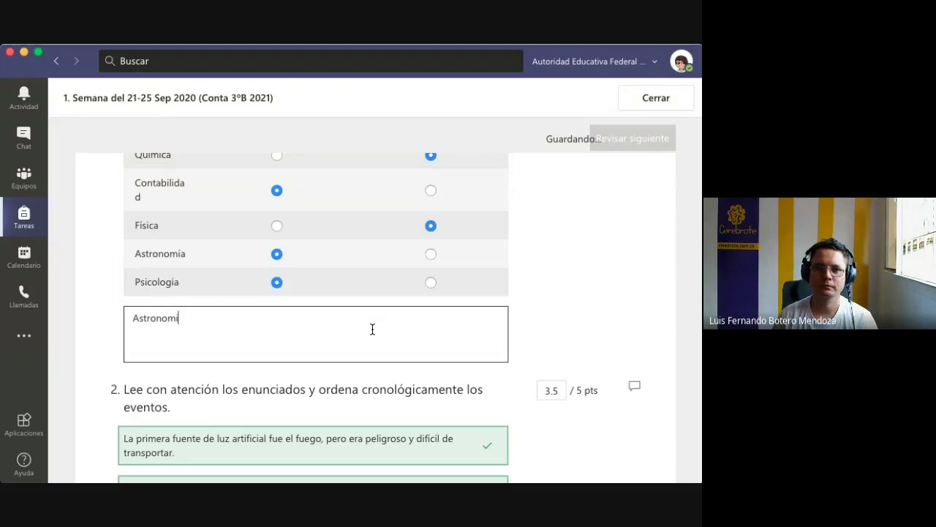
{"action": "type", "text": "a es CN y"}
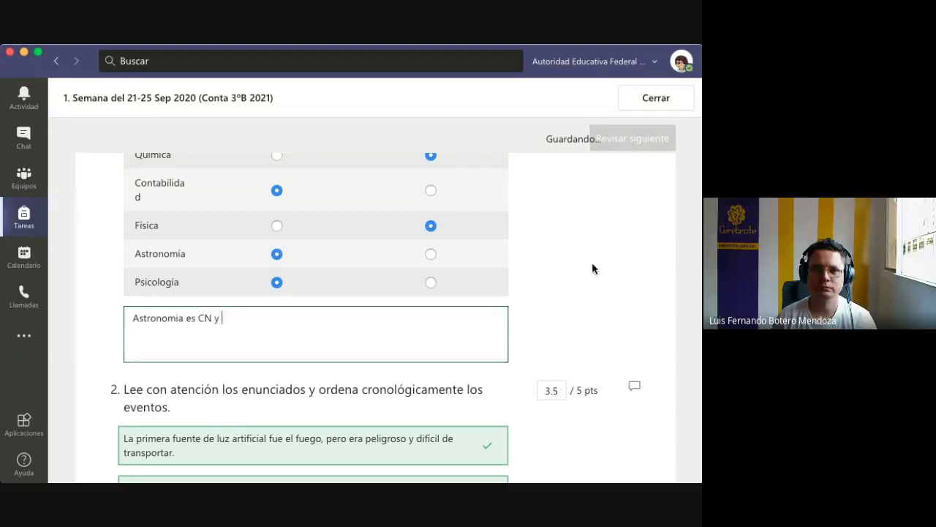
{"action": "scroll", "coordinate": [592, 268], "scroll_direction": "up", "scroll_amount": 5}
{"action": "scroll", "coordinate": [592, 264], "scroll_direction": "down", "scroll_amount": 3}
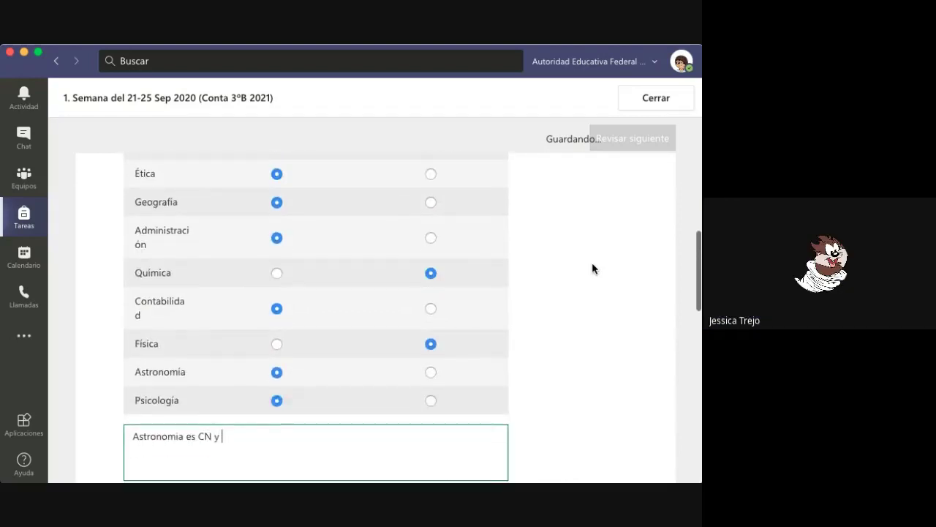
{"action": "type", "text": "Geo"}
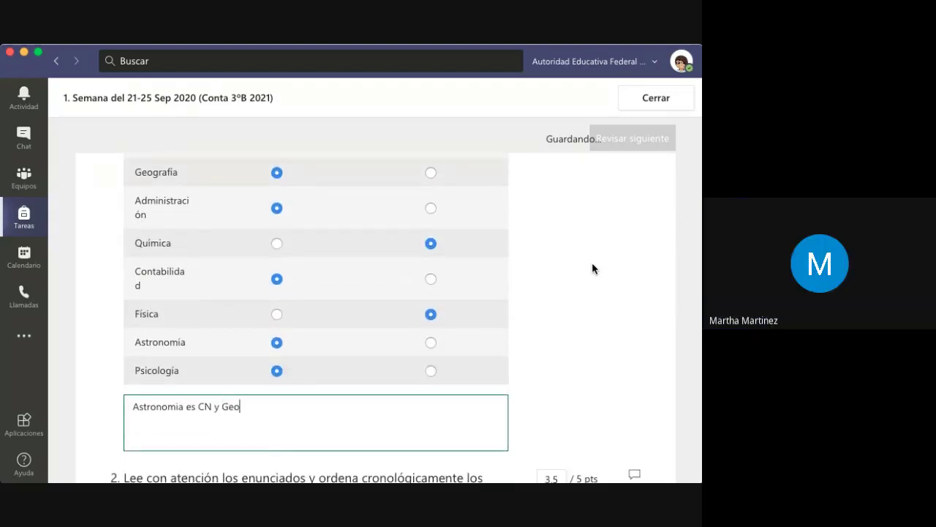
{"action": "type", "text": "grafia "}
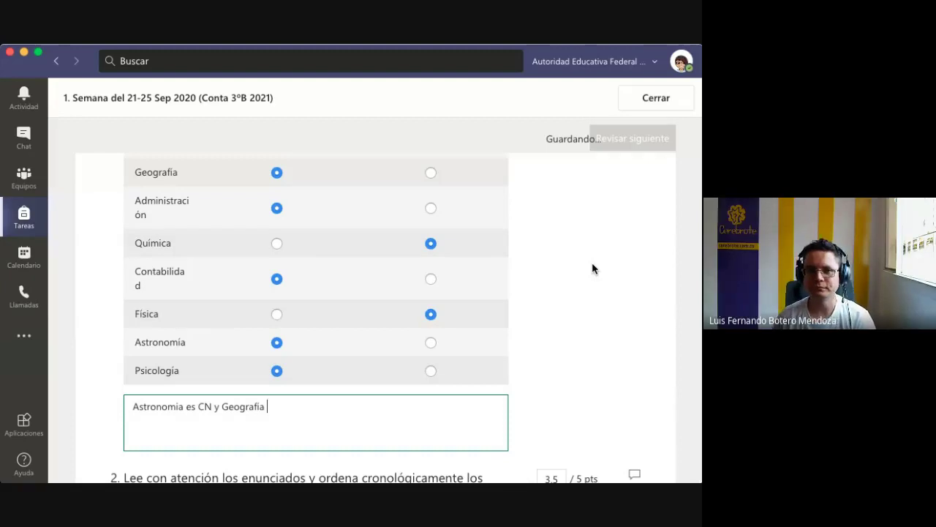
{"action": "type", "text": "para este caso "}
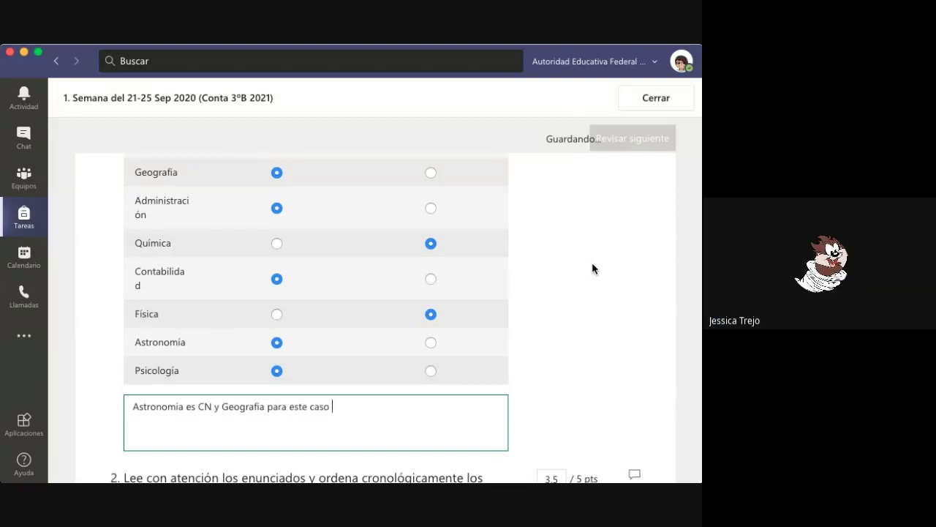
{"action": "type", "text": "se considera CN"}
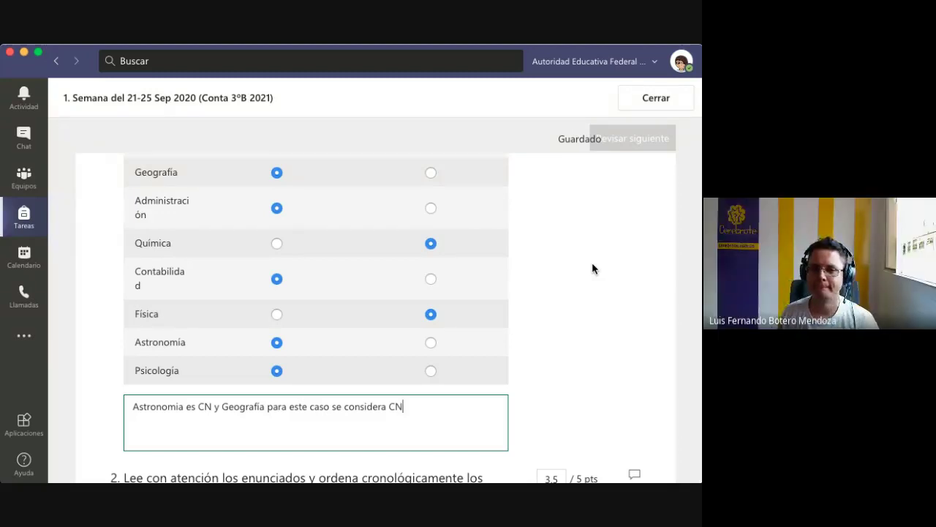
{"action": "scroll", "coordinate": [596, 273], "scroll_direction": "up", "scroll_amount": 3}
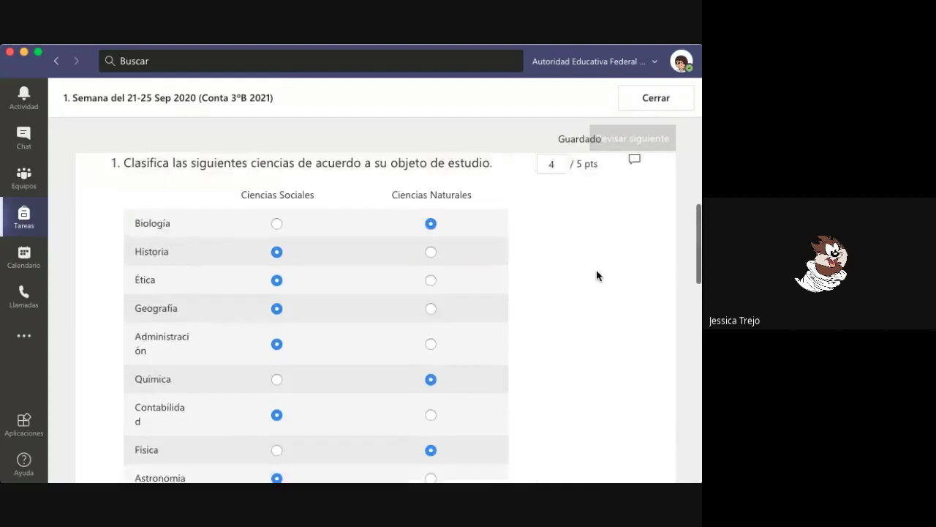
{"action": "scroll", "coordinate": [596, 276], "scroll_direction": "down", "scroll_amount": 1}
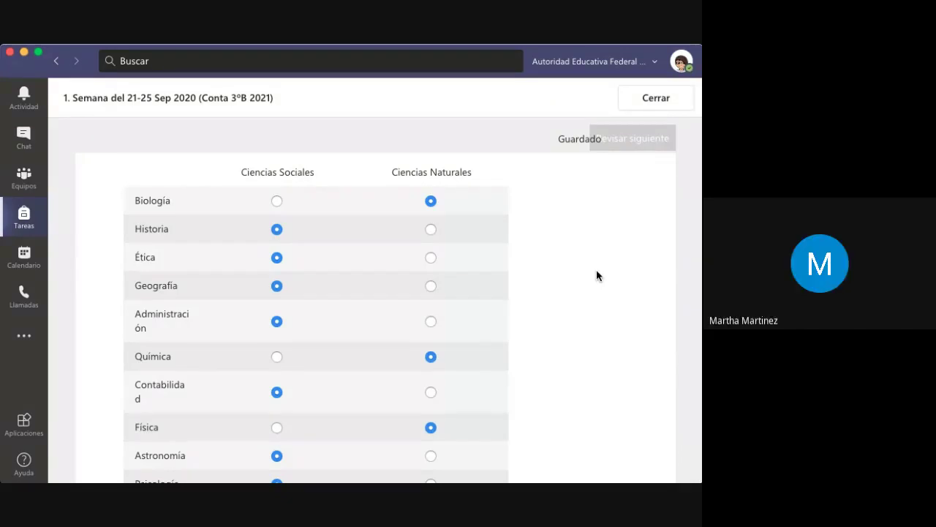
{"action": "scroll", "coordinate": [596, 275], "scroll_direction": "down", "scroll_amount": 5}
{"action": "scroll", "coordinate": [596, 276], "scroll_direction": "down", "scroll_amount": 9}
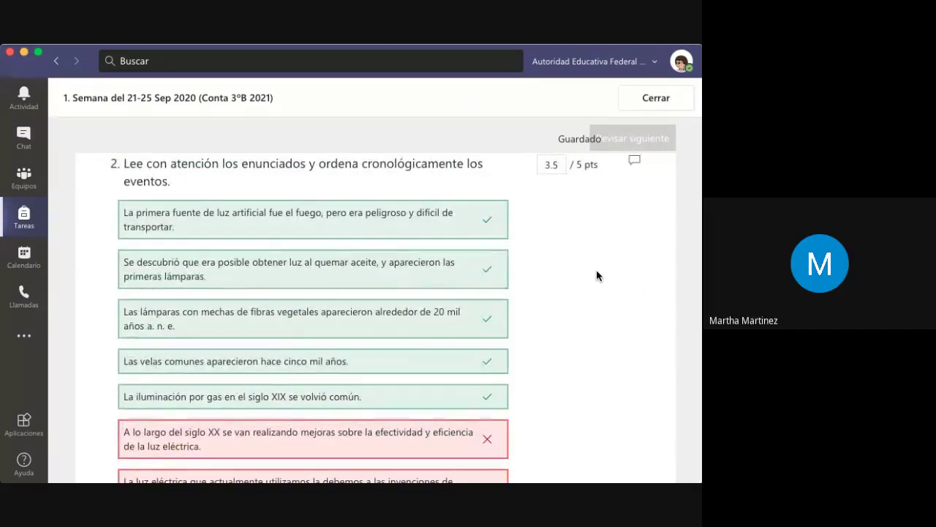
{"action": "scroll", "coordinate": [596, 276], "scroll_direction": "down", "scroll_amount": 5}
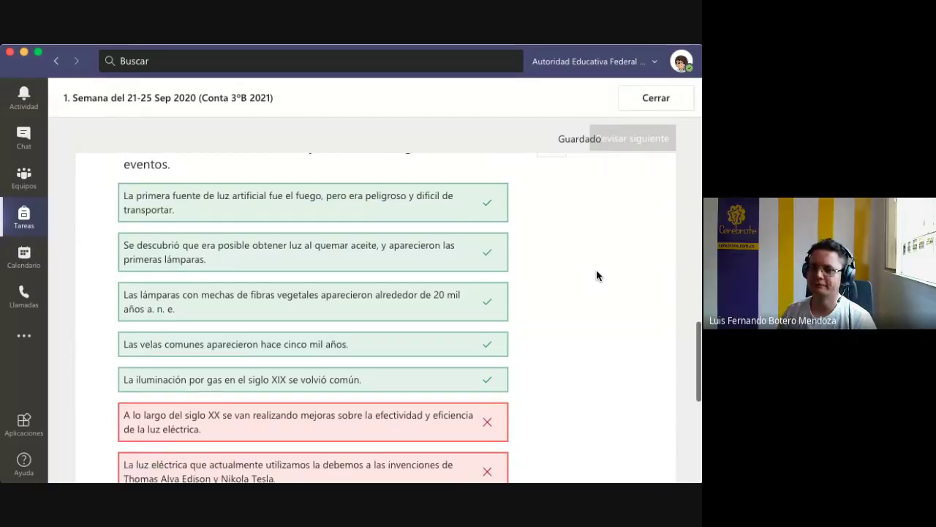
{"action": "scroll", "coordinate": [596, 276], "scroll_direction": "up", "scroll_amount": 2}
{"action": "scroll", "coordinate": [596, 276], "scroll_direction": "down", "scroll_amount": 4}
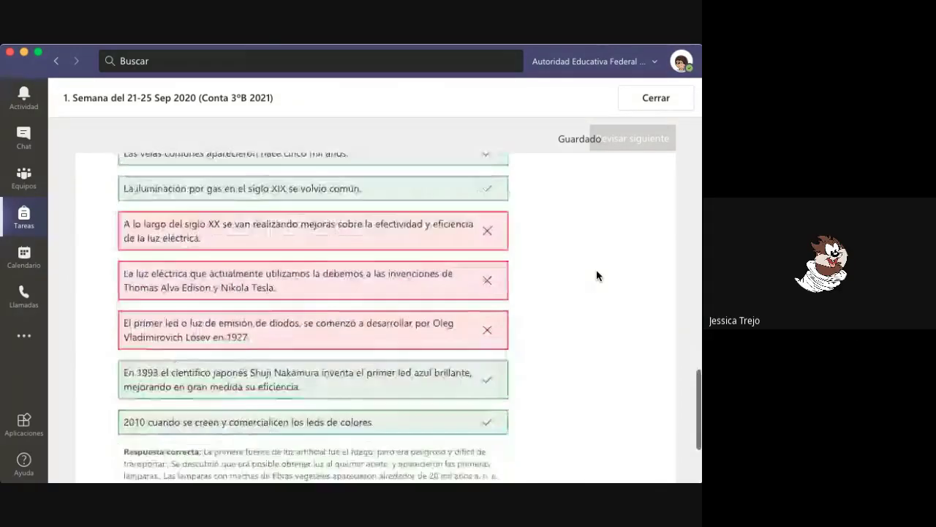
{"action": "scroll", "coordinate": [596, 275], "scroll_direction": "up", "scroll_amount": 3}
{"action": "scroll", "coordinate": [596, 276], "scroll_direction": "up", "scroll_amount": 8}
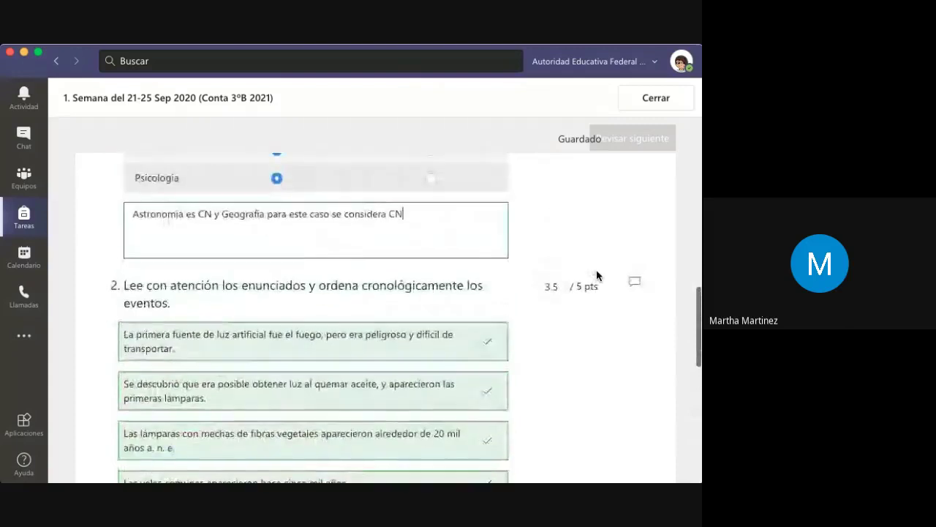
{"action": "scroll", "coordinate": [596, 275], "scroll_direction": "up", "scroll_amount": 8}
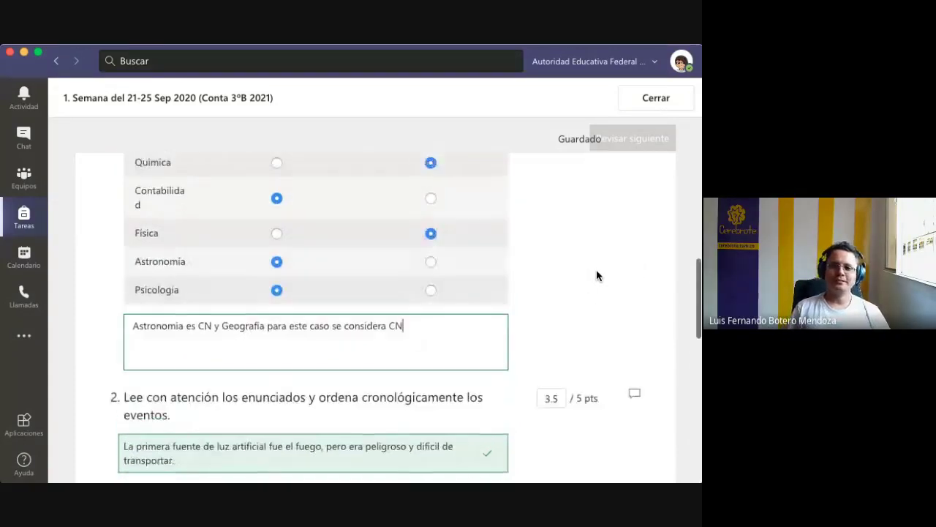
{"action": "scroll", "coordinate": [596, 275], "scroll_direction": "up", "scroll_amount": 1}
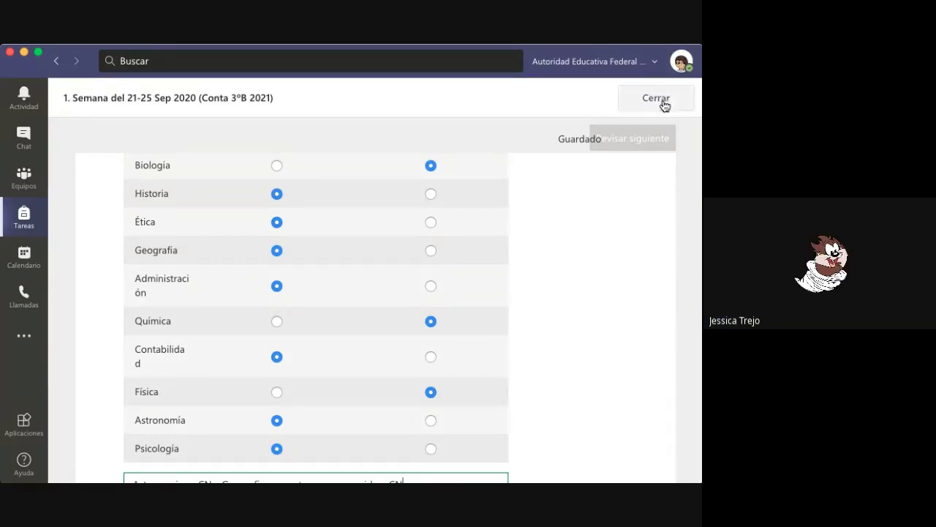
Step: Minimize Teams, mute the Meet microphone, and bring up the Microsoft Forms quiz tab
{"action": "left_click", "coordinate": [11, 52]}
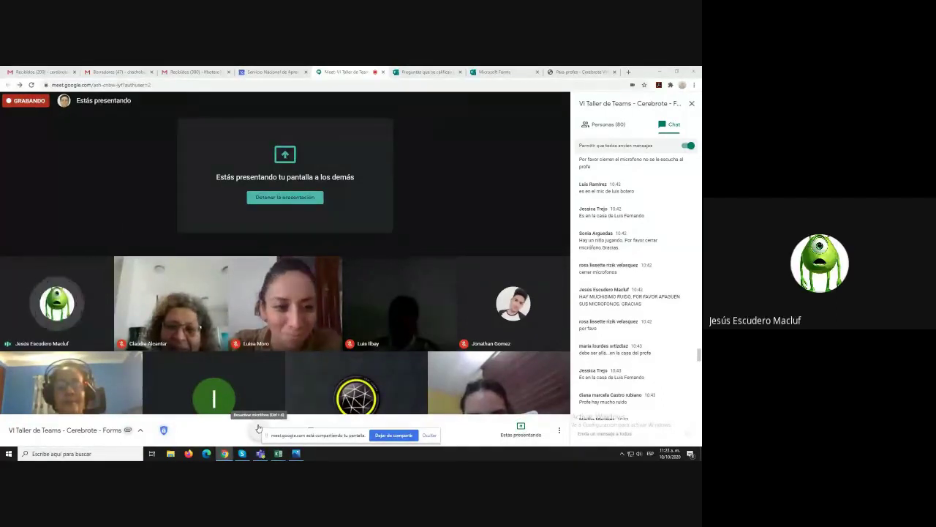
{"action": "left_click", "coordinate": [258, 429]}
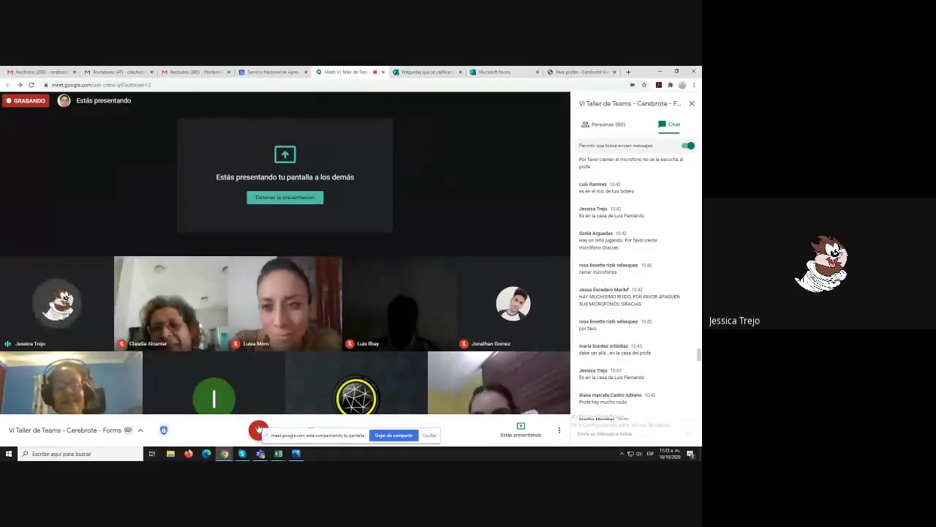
{"action": "left_click", "coordinate": [428, 72]}
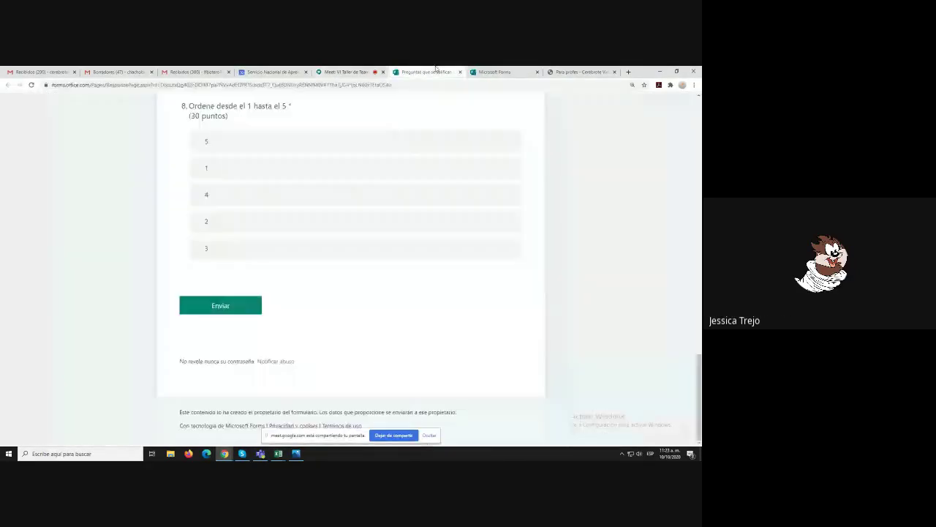
Step: Switch back to the Google Meet call tab and unmute the microphone
{"action": "left_click", "coordinate": [360, 74]}
{"action": "mouse_move", "coordinate": [254, 430]}
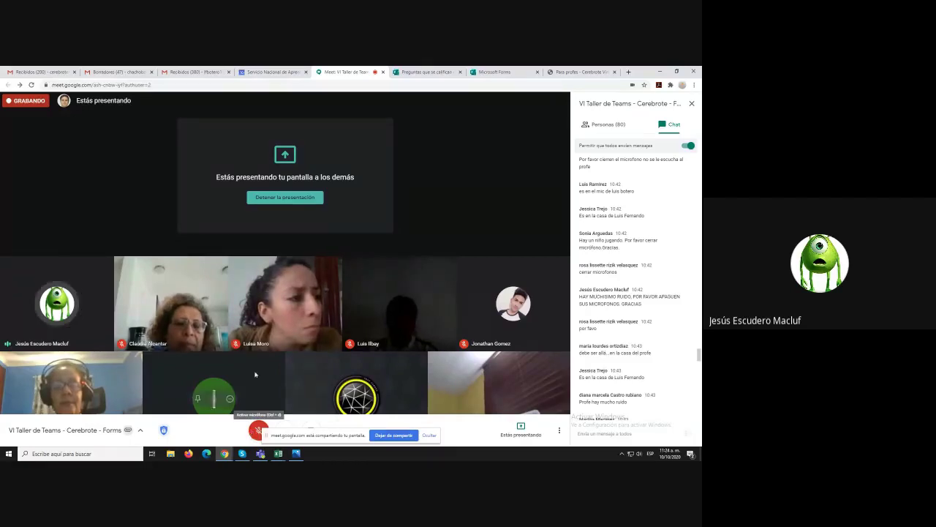
{"action": "left_click", "coordinate": [257, 430]}
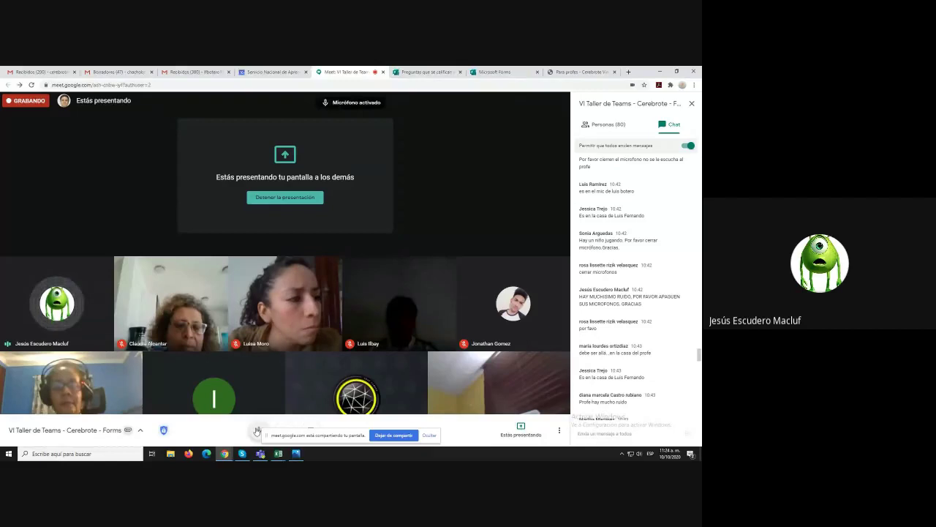
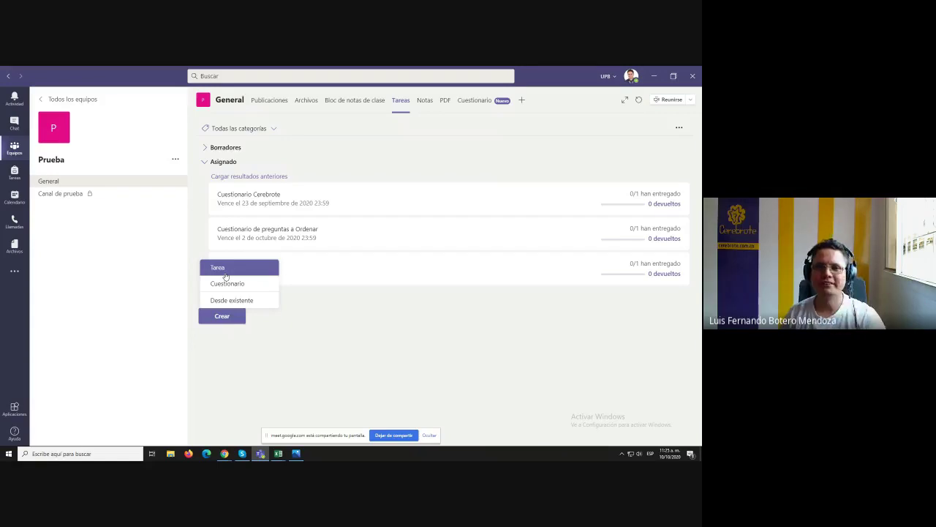
Step: Open the Enjuague bucal infantil - Empaque contenedor assignment from Empaques - Núcleo's Tareas tab
{"action": "left_click", "coordinate": [63, 101]}
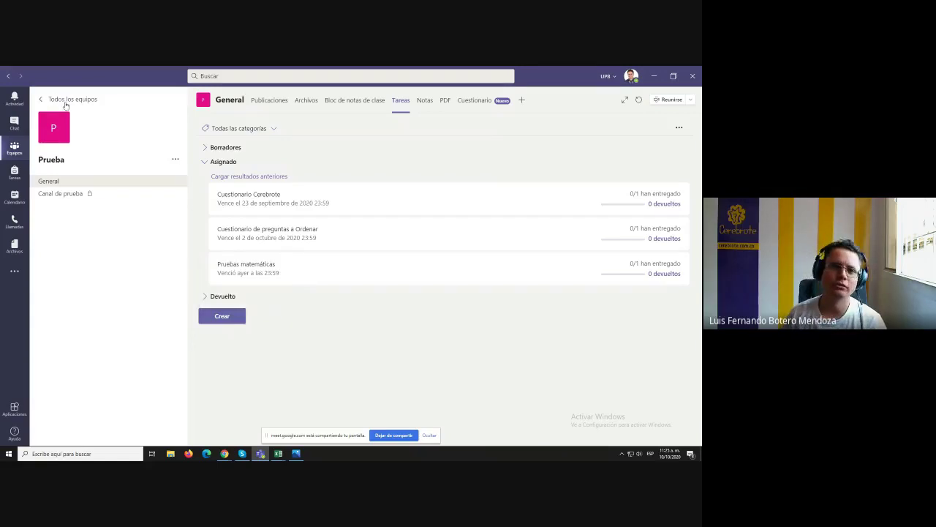
{"action": "scroll", "coordinate": [349, 334], "scroll_direction": "down", "scroll_amount": 10}
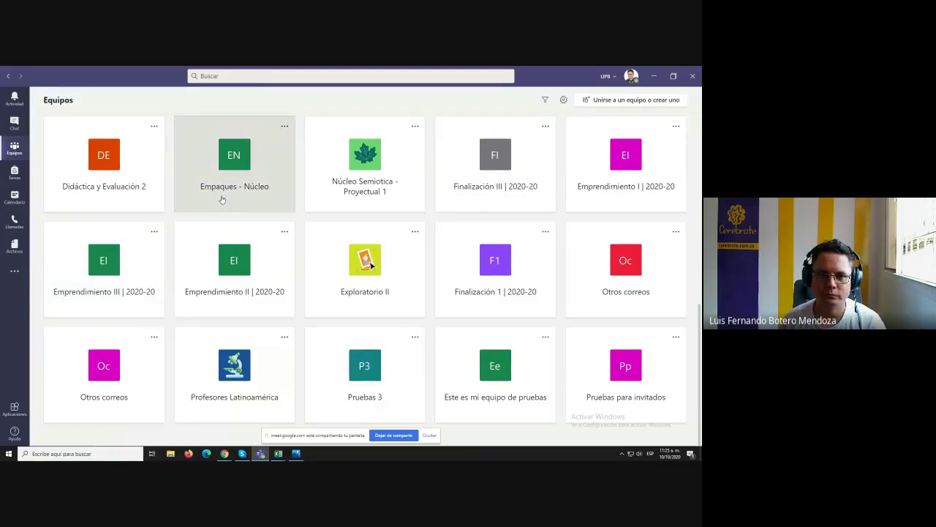
{"action": "left_click", "coordinate": [214, 156]}
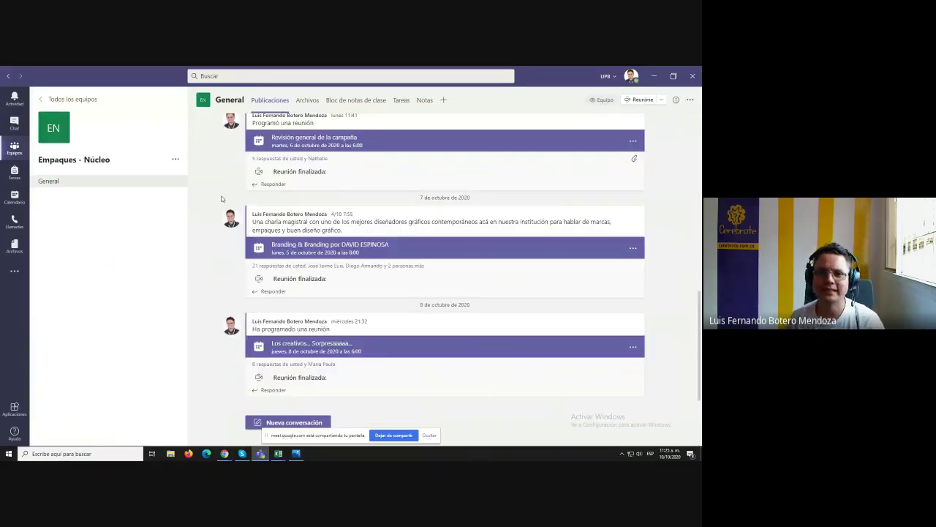
{"action": "left_click", "coordinate": [402, 105]}
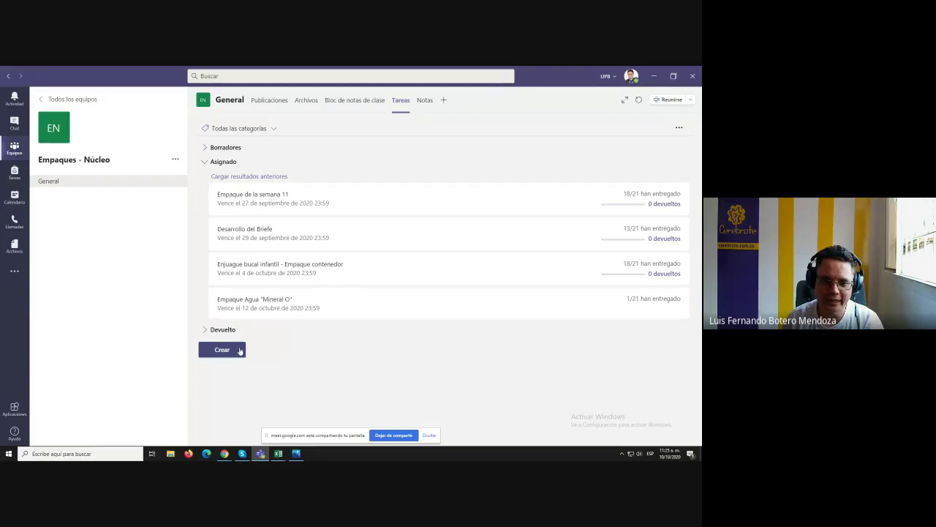
{"action": "left_click", "coordinate": [240, 351]}
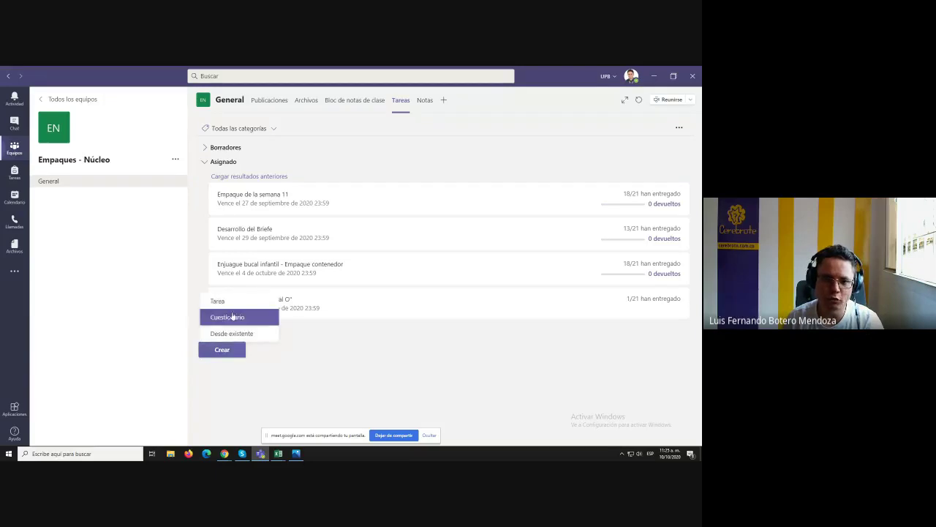
{"action": "left_click", "coordinate": [314, 320]}
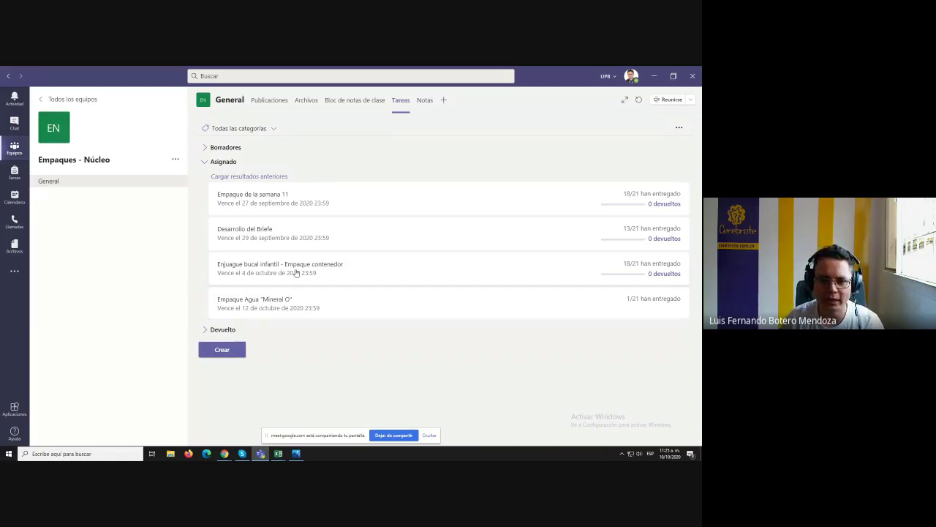
{"action": "left_click", "coordinate": [296, 272]}
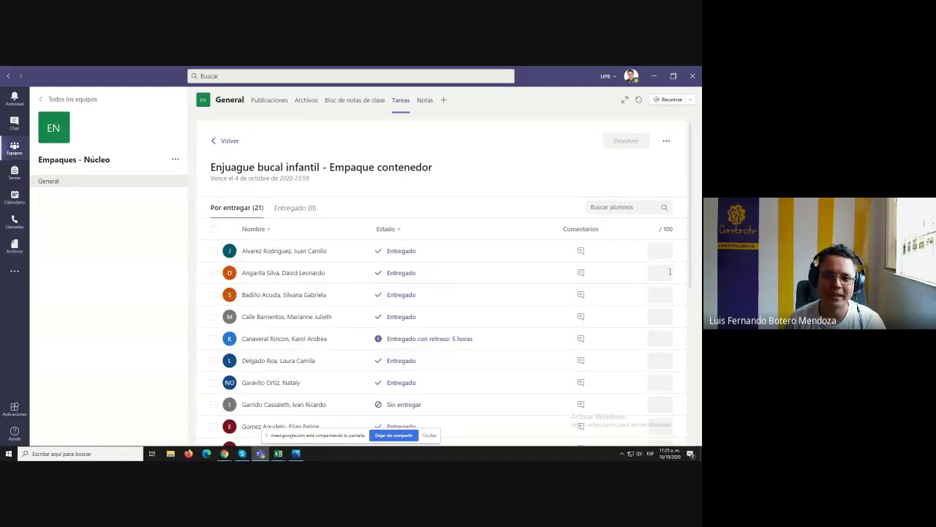
{"action": "scroll", "coordinate": [663, 257], "scroll_direction": "down", "scroll_amount": 3}
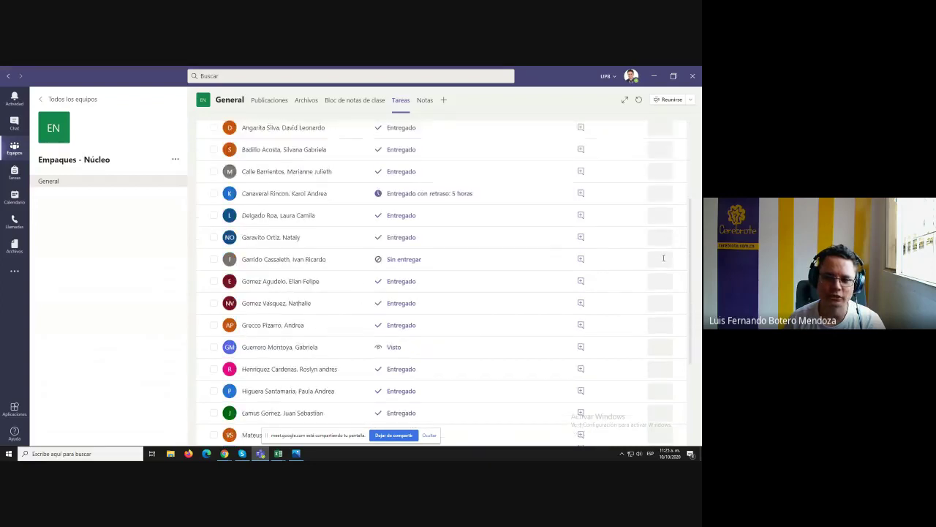
{"action": "scroll", "coordinate": [600, 249], "scroll_direction": "up", "scroll_amount": 2}
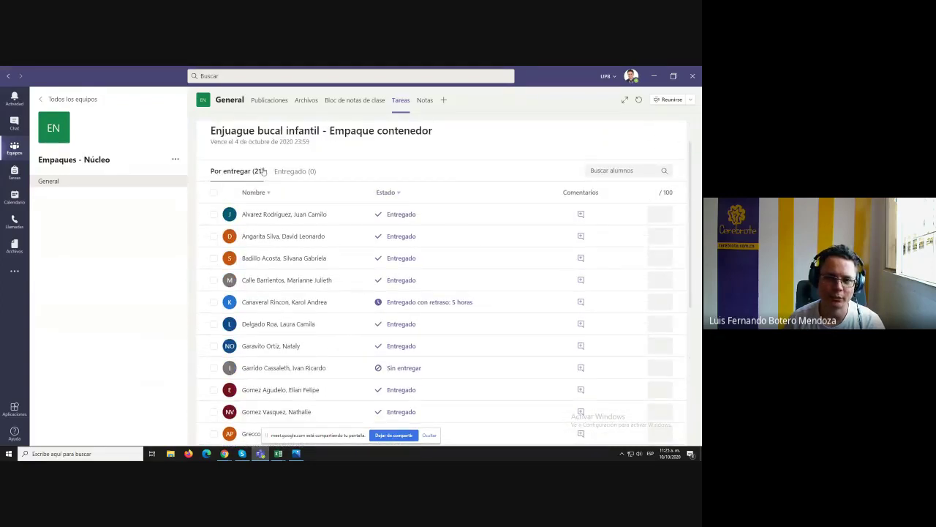
{"action": "scroll", "coordinate": [592, 301], "scroll_direction": "down", "scroll_amount": 1}
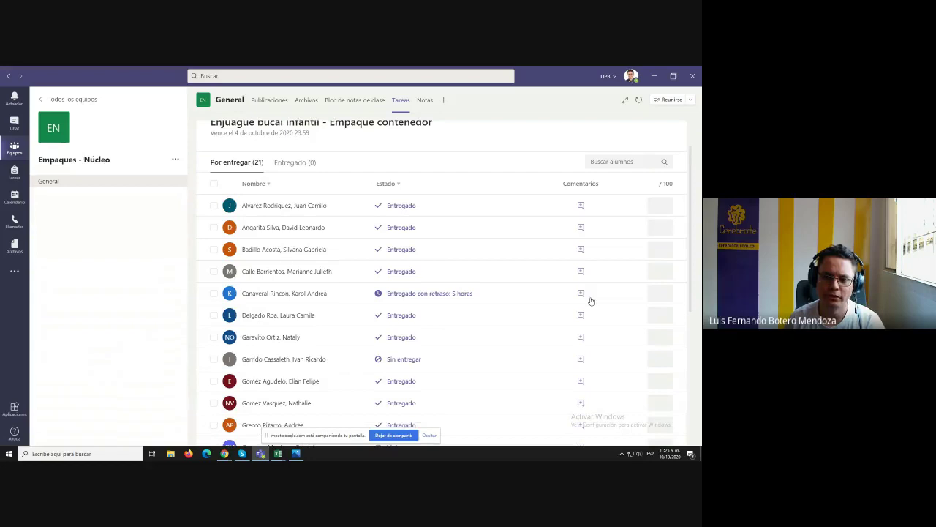
{"action": "scroll", "coordinate": [578, 293], "scroll_direction": "up", "scroll_amount": 1}
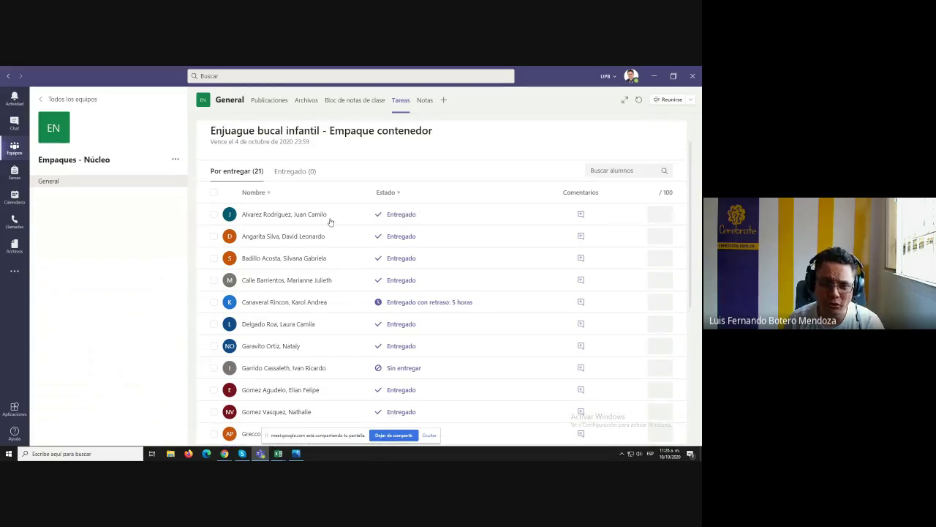
{"action": "left_click", "coordinate": [330, 222]}
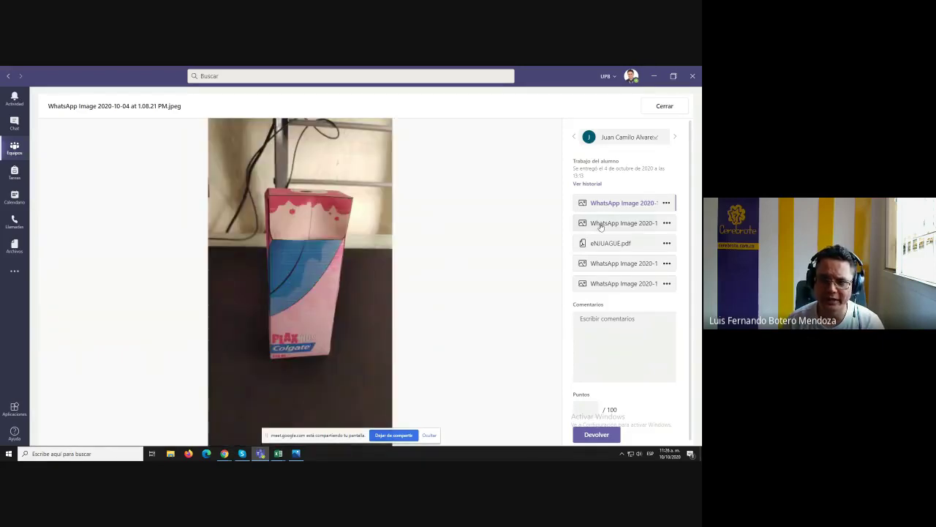
{"action": "left_click", "coordinate": [600, 225]}
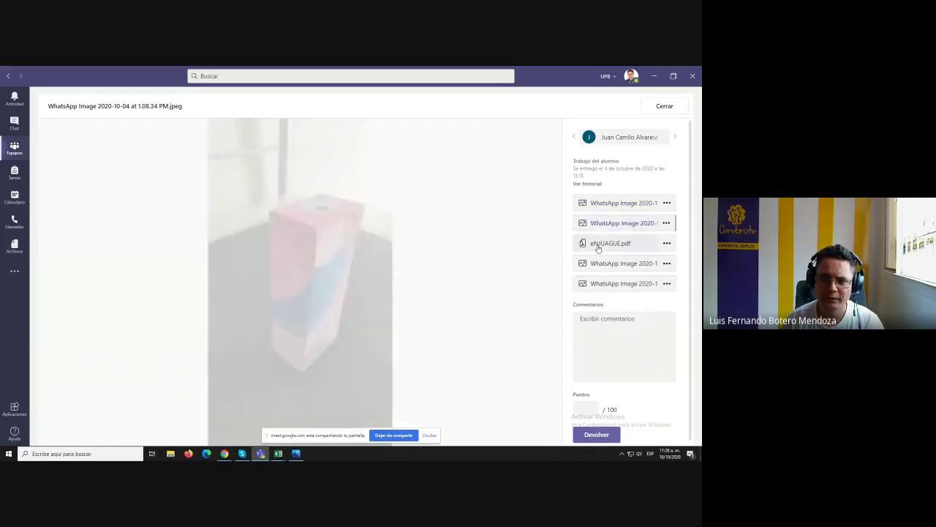
{"action": "scroll", "coordinate": [596, 322], "scroll_direction": "down", "scroll_amount": 1}
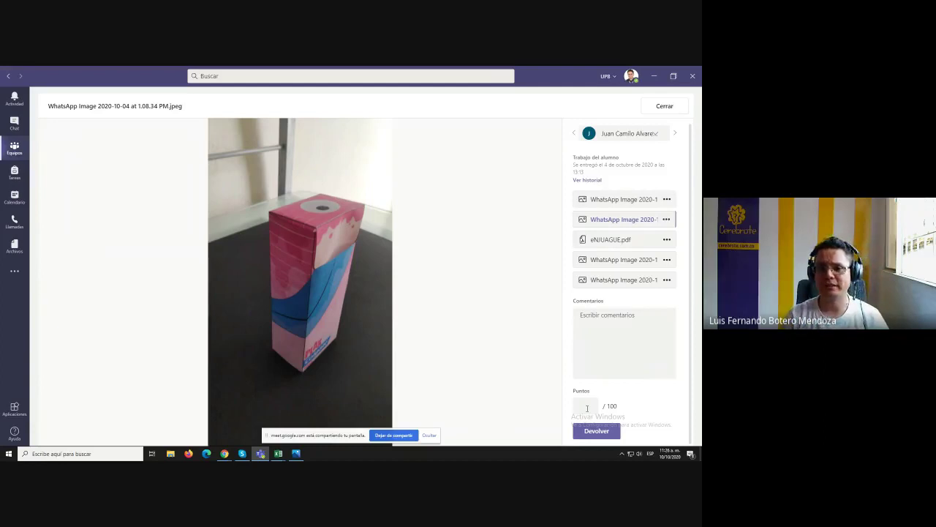
{"action": "left_click", "coordinate": [667, 106]}
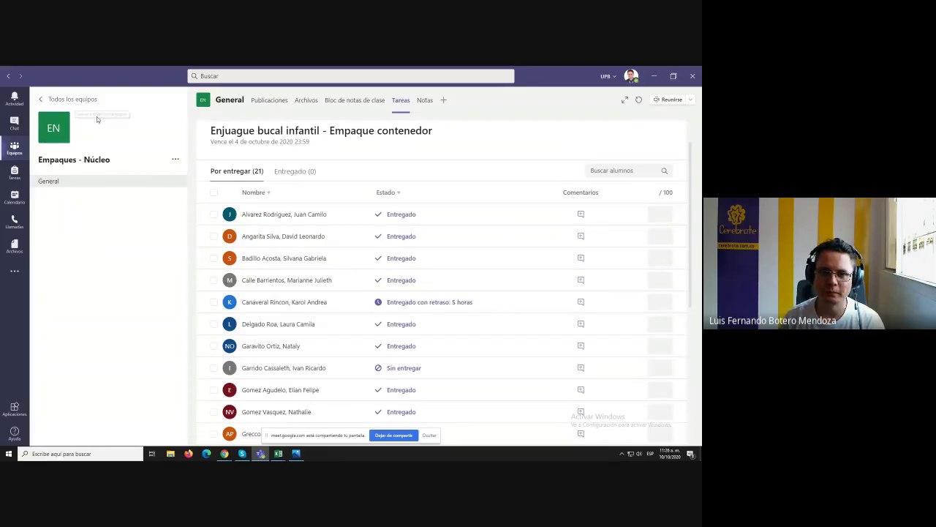
Step: Open the Papel sencillo assignment from the Finalización 1 | 2020-20 team's Tareas tab
{"action": "left_click", "coordinate": [73, 99]}
{"action": "scroll", "coordinate": [400, 388], "scroll_direction": "down", "scroll_amount": 10}
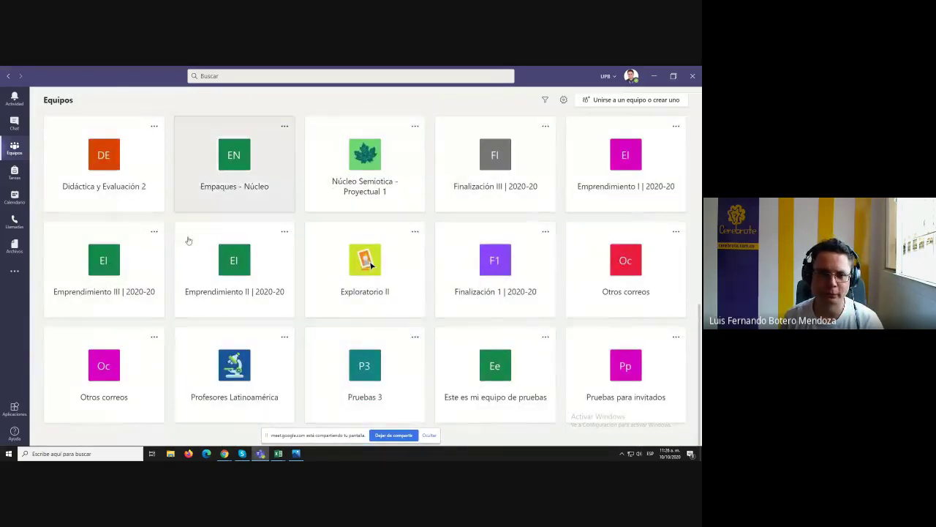
{"action": "scroll", "coordinate": [471, 338], "scroll_direction": "up", "scroll_amount": 1}
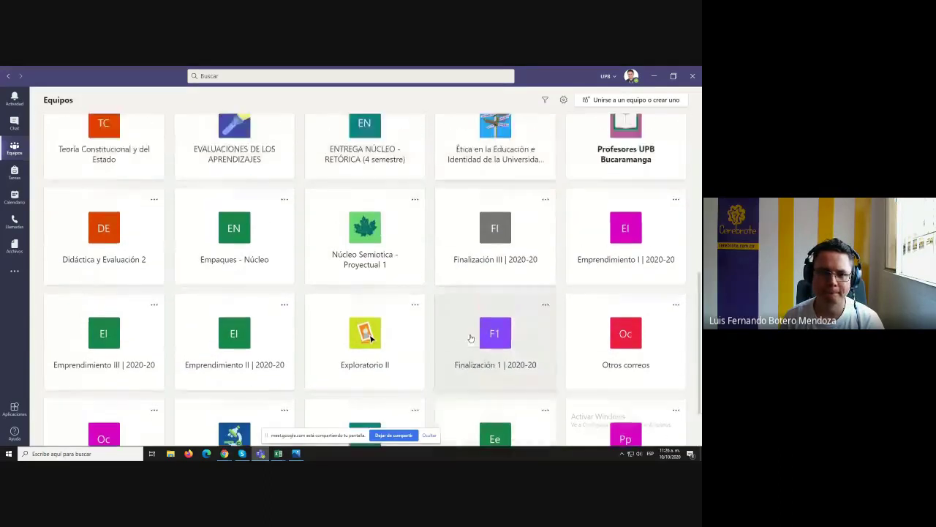
{"action": "scroll", "coordinate": [380, 359], "scroll_direction": "down", "scroll_amount": 1}
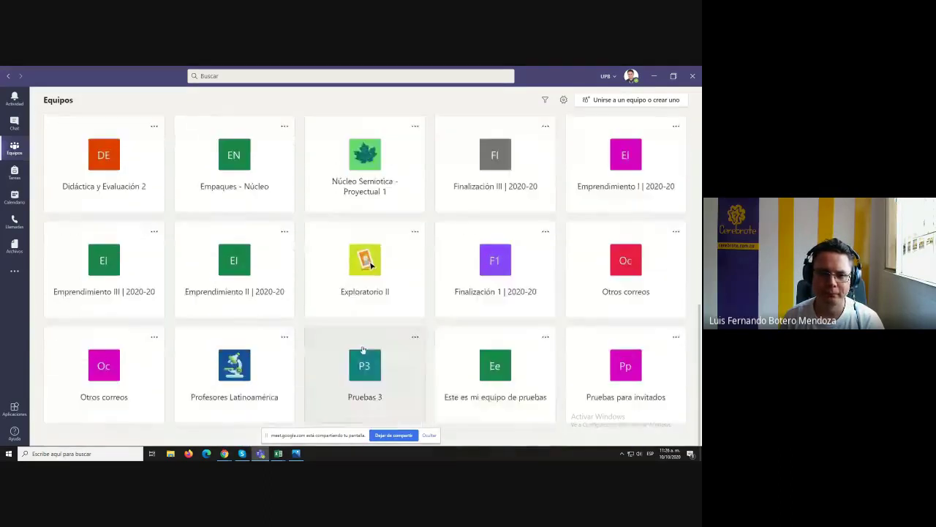
{"action": "left_click", "coordinate": [497, 292]}
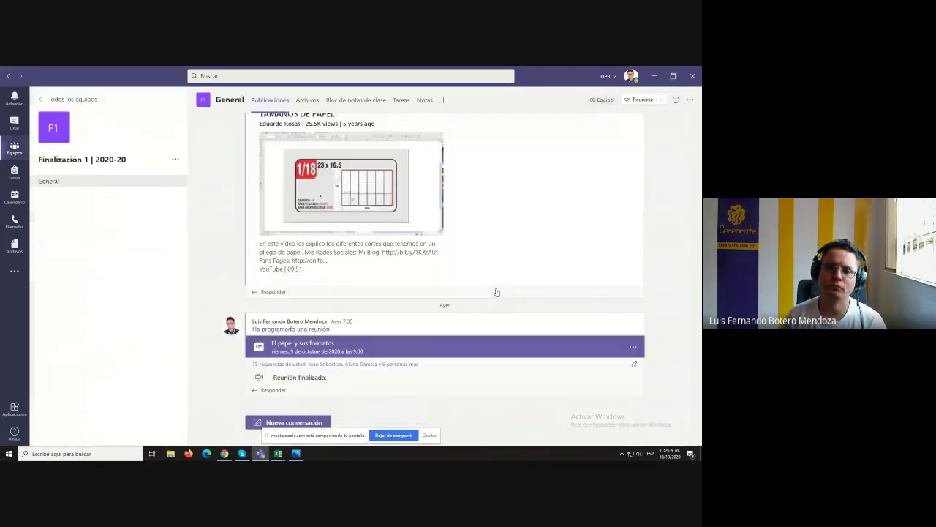
{"action": "left_click", "coordinate": [399, 103]}
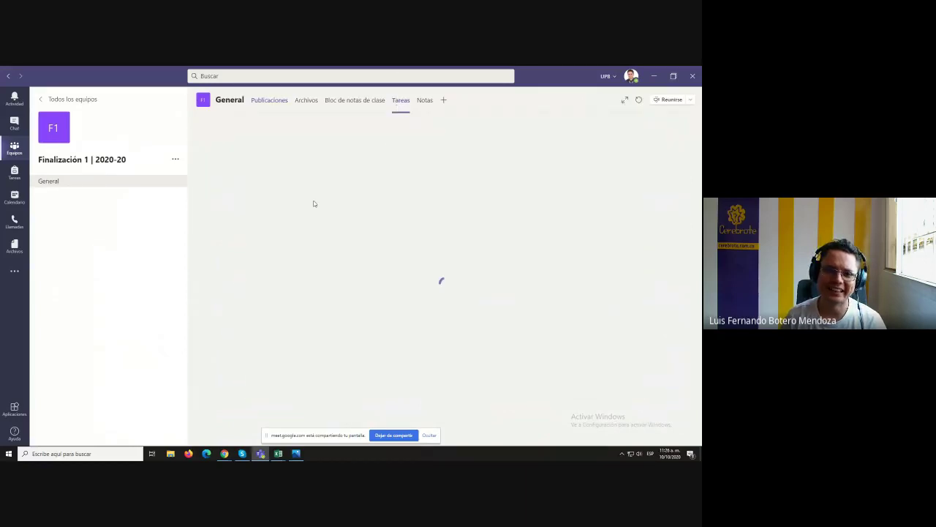
{"action": "left_click", "coordinate": [223, 239]}
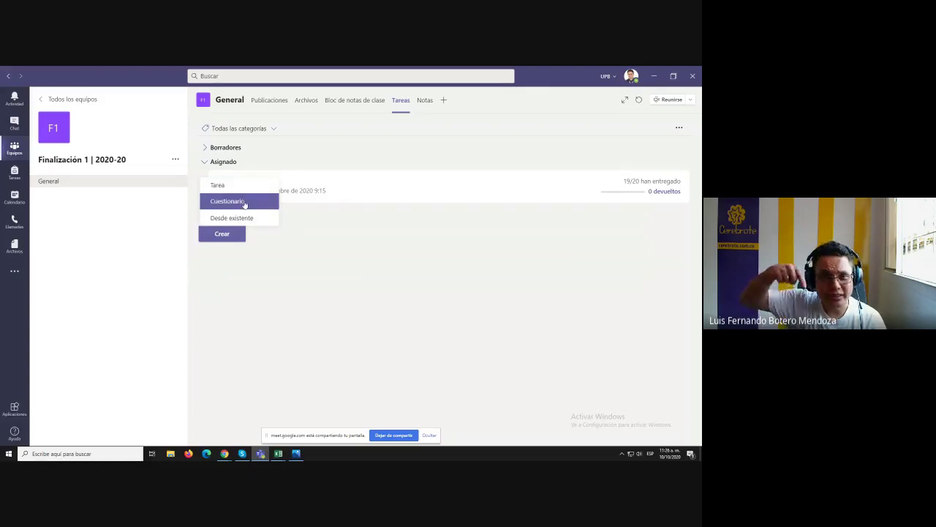
{"action": "left_click", "coordinate": [253, 276]}
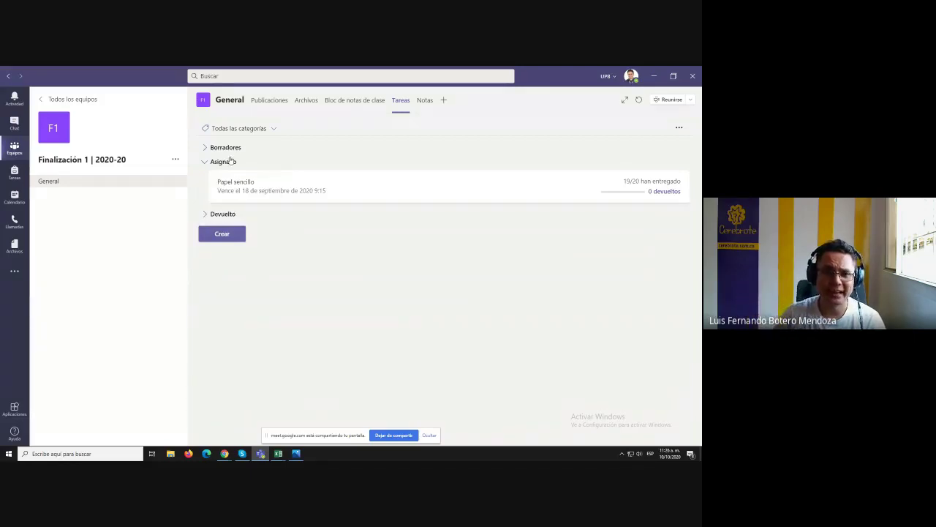
{"action": "left_click", "coordinate": [262, 184]}
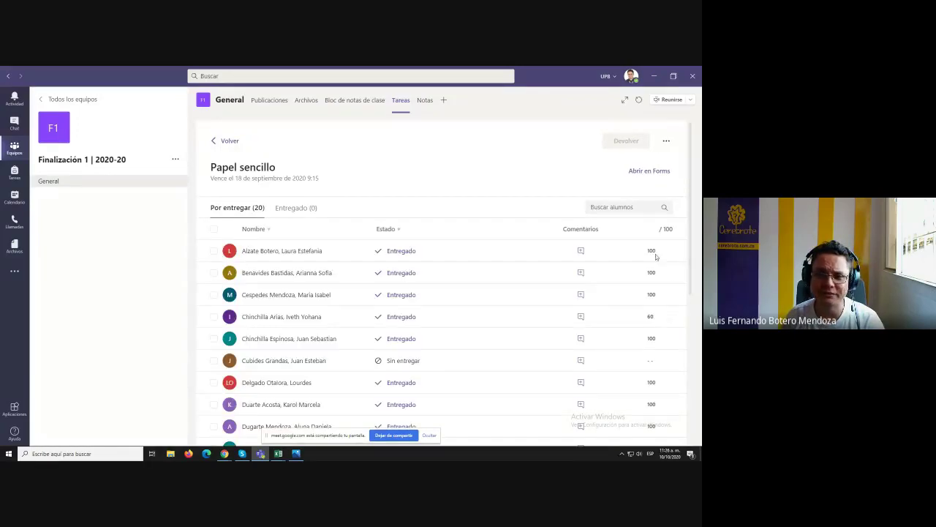
{"action": "scroll", "coordinate": [654, 253], "scroll_direction": "down", "scroll_amount": 3}
{"action": "scroll", "coordinate": [649, 298], "scroll_direction": "up", "scroll_amount": 1}
{"action": "scroll", "coordinate": [650, 298], "scroll_direction": "up", "scroll_amount": 2}
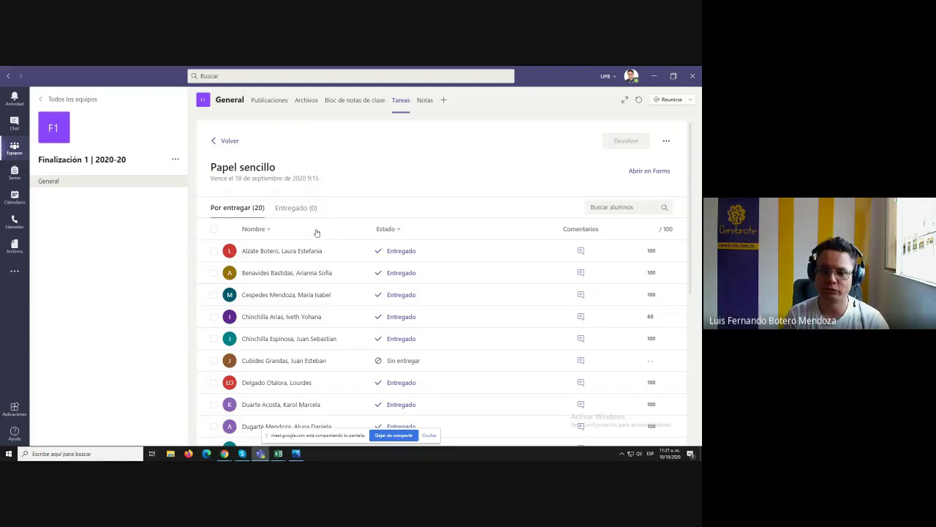
{"action": "scroll", "coordinate": [329, 241], "scroll_direction": "down", "scroll_amount": 1}
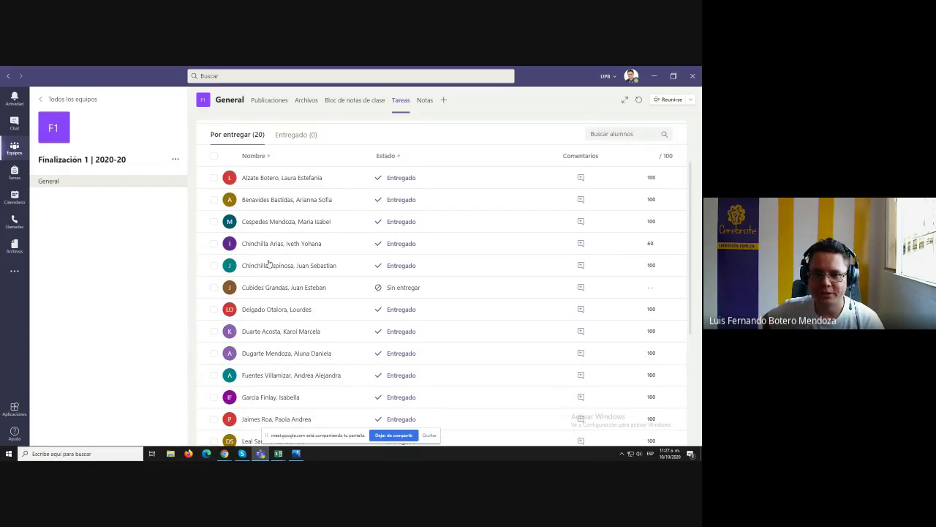
{"action": "scroll", "coordinate": [396, 296], "scroll_direction": "up", "scroll_amount": 1}
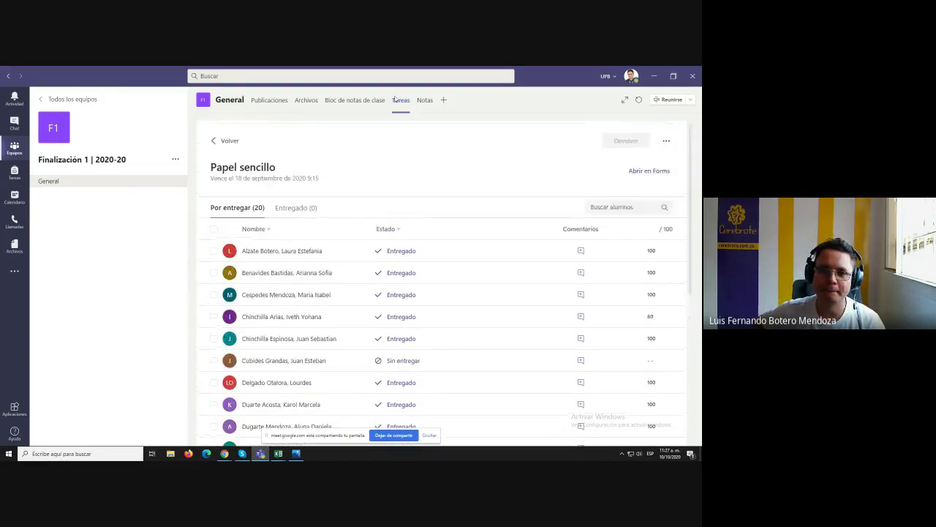
{"action": "left_click", "coordinate": [231, 142]}
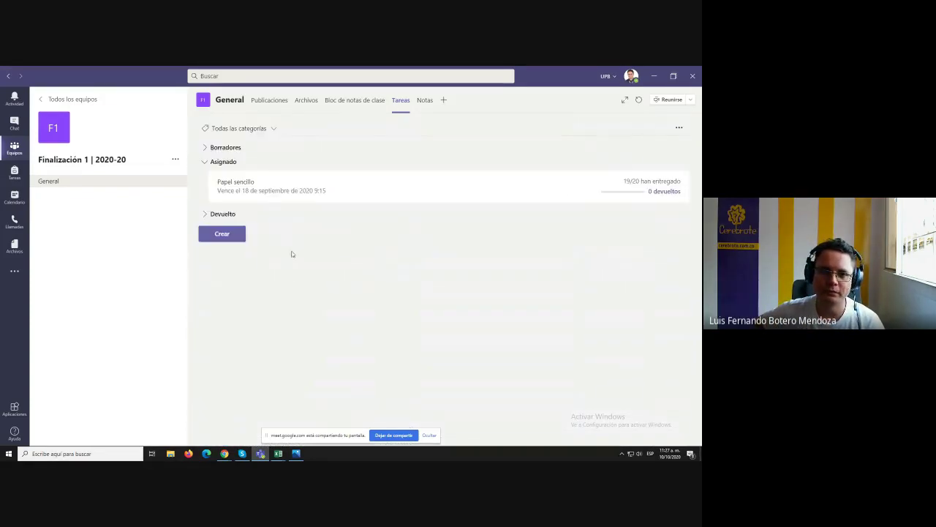
{"action": "left_click", "coordinate": [251, 188]}
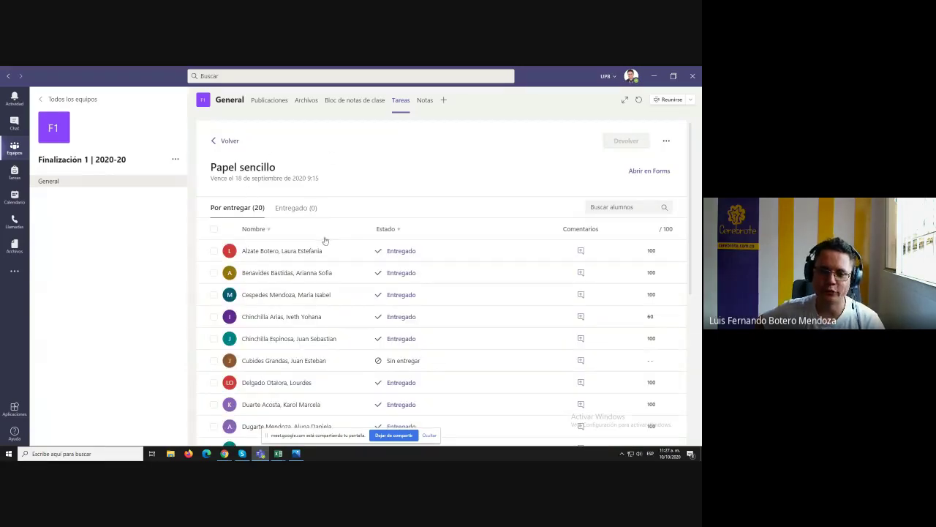
{"action": "scroll", "coordinate": [508, 317], "scroll_direction": "down", "scroll_amount": 2}
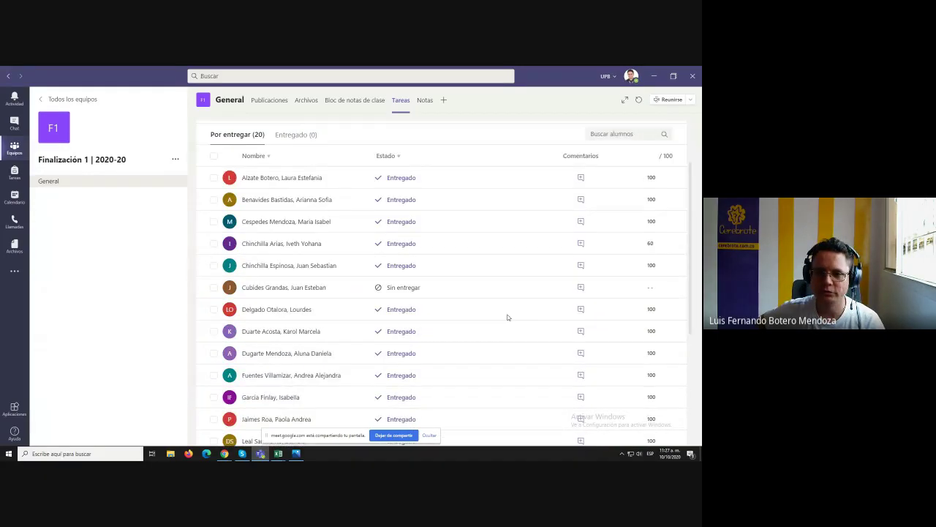
{"action": "scroll", "coordinate": [508, 317], "scroll_direction": "up", "scroll_amount": 1}
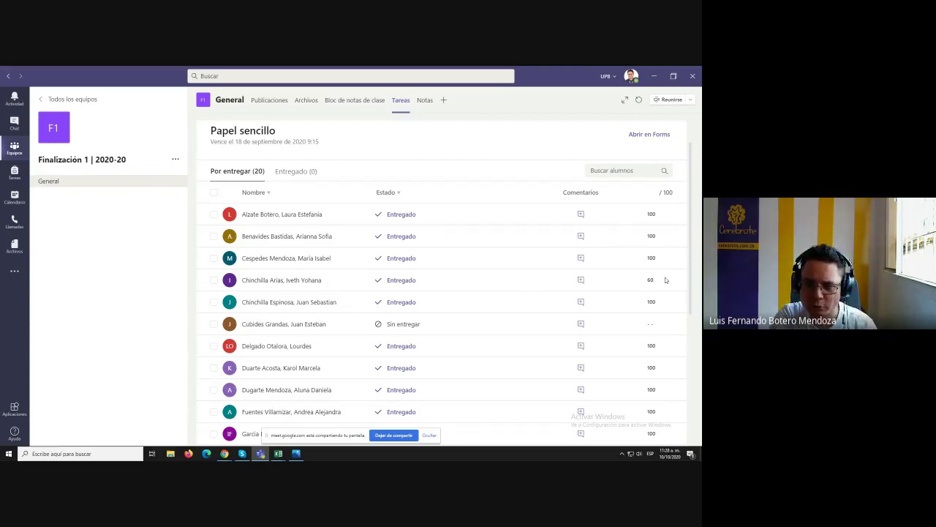
Step: Review one student's Papel sencillo submission, checking question 3's points, then close it
{"action": "left_click", "coordinate": [333, 289]}
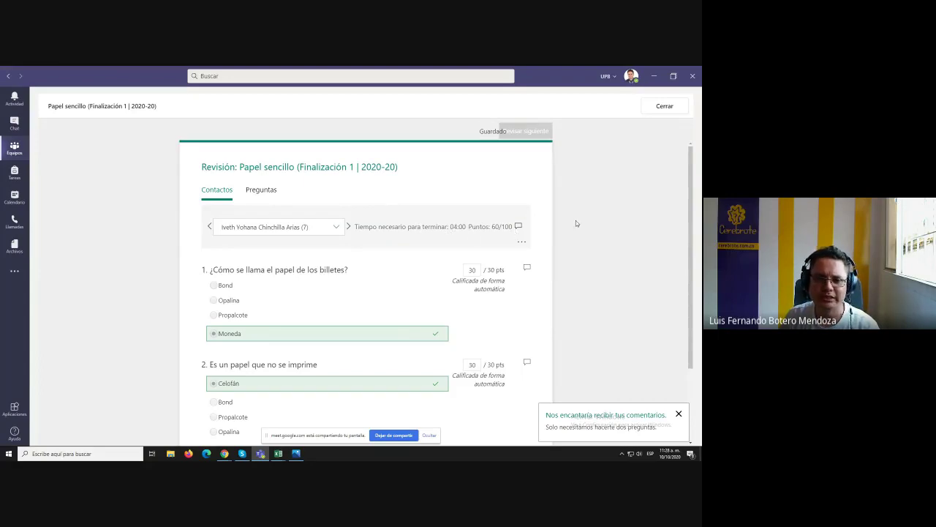
{"action": "scroll", "coordinate": [575, 223], "scroll_direction": "down", "scroll_amount": 2}
{"action": "scroll", "coordinate": [576, 224], "scroll_direction": "down", "scroll_amount": 1}
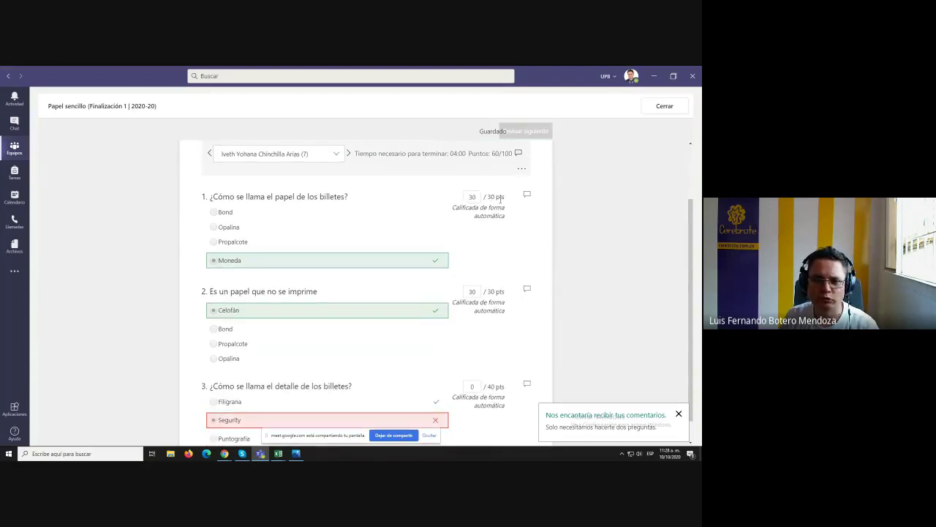
{"action": "scroll", "coordinate": [382, 258], "scroll_direction": "down", "scroll_amount": 1}
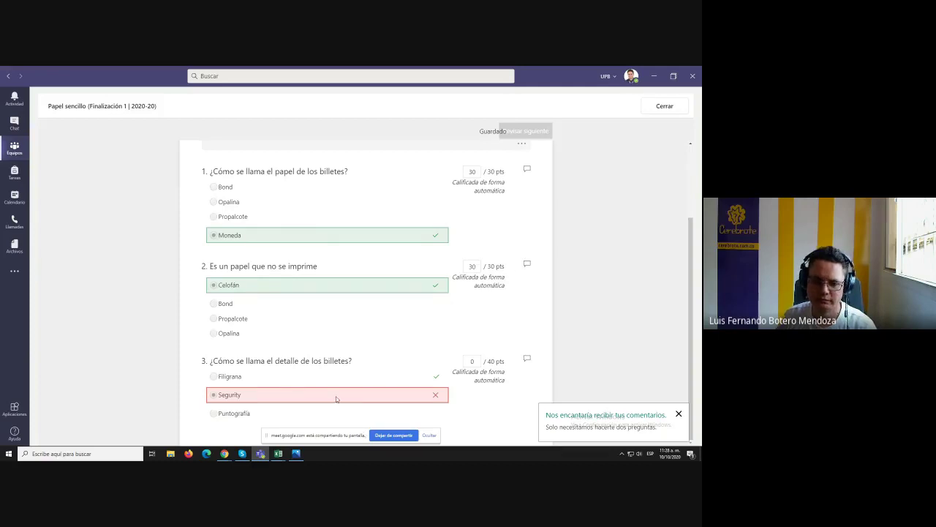
{"action": "left_click", "coordinate": [472, 361]}
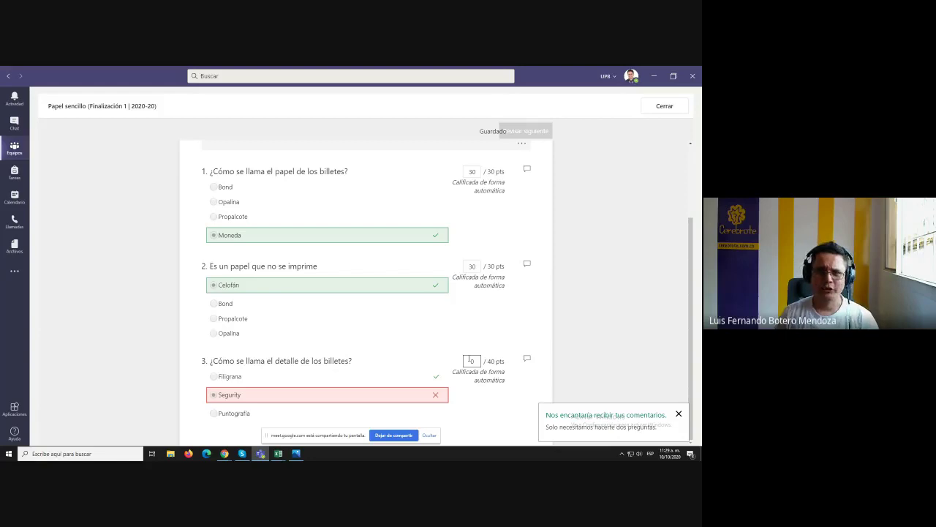
{"action": "left_click", "coordinate": [664, 106]}
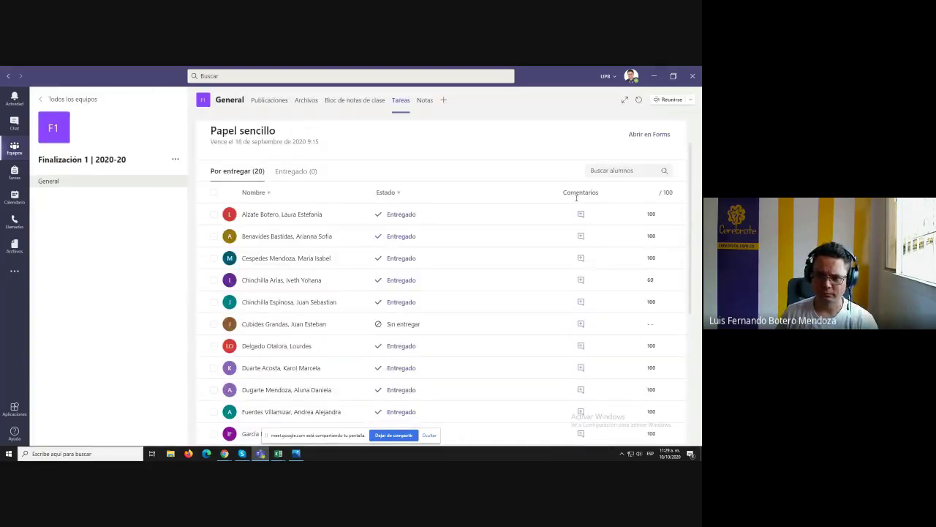
Step: Review a second student's submission, close it, and switch to the Microsoft Forms browser
{"action": "scroll", "coordinate": [479, 308], "scroll_direction": "down", "scroll_amount": 3}
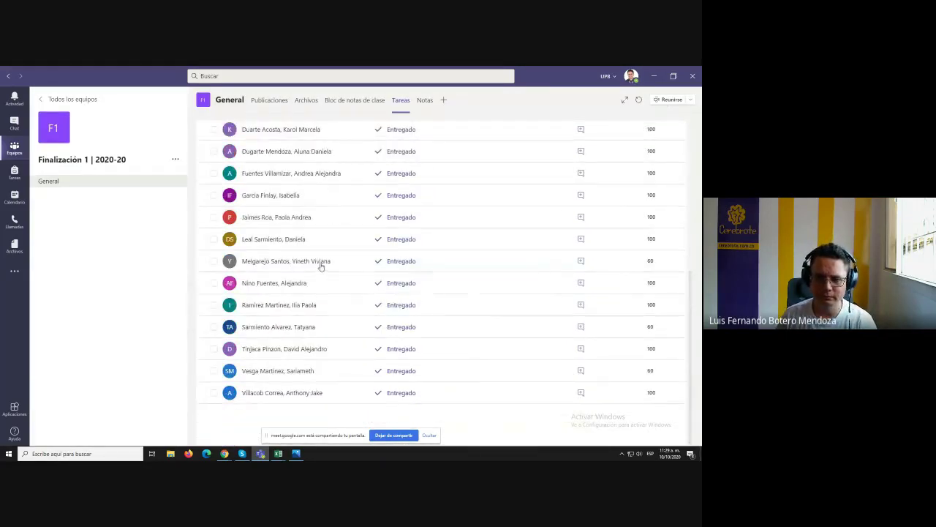
{"action": "left_click", "coordinate": [320, 261]}
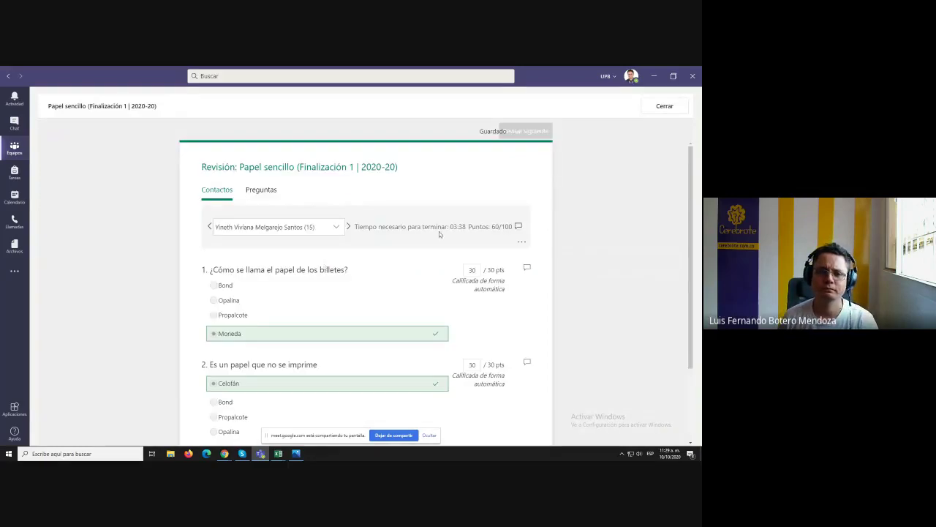
{"action": "scroll", "coordinate": [366, 315], "scroll_direction": "down", "scroll_amount": 3}
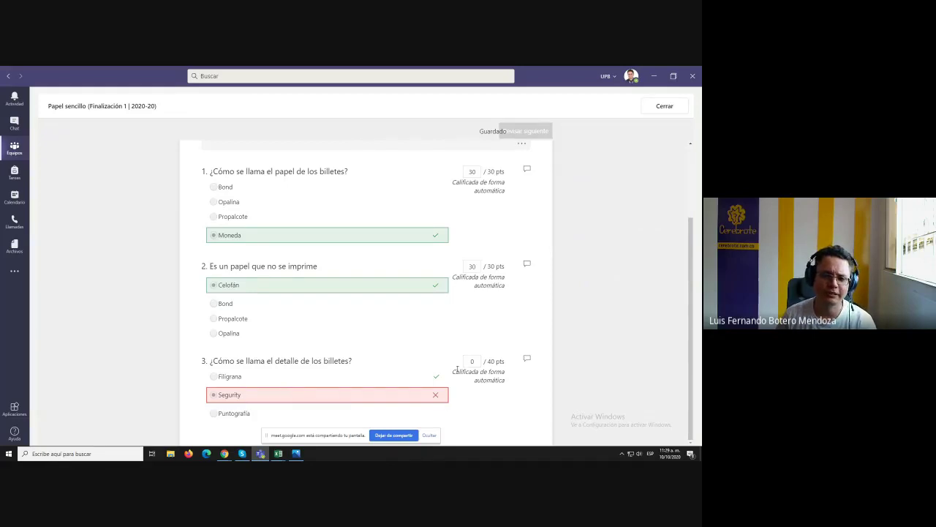
{"action": "left_click", "coordinate": [665, 107]}
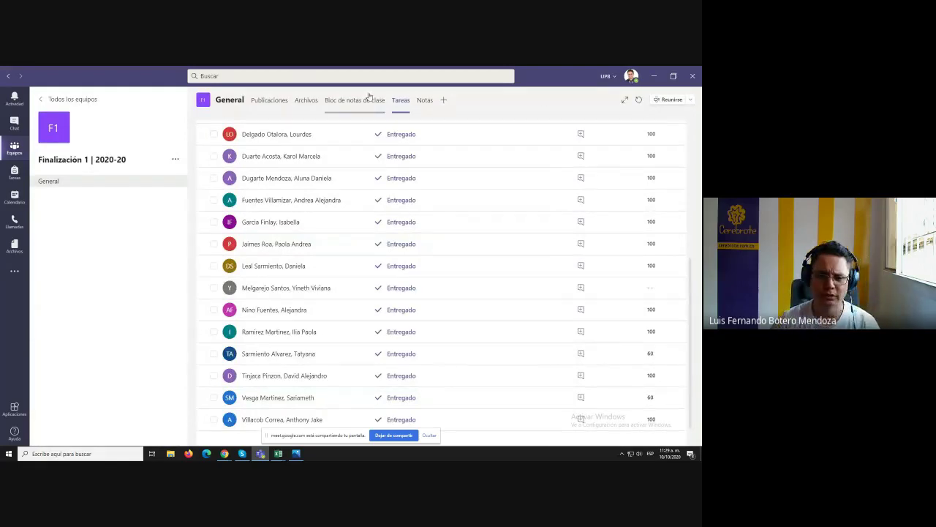
{"action": "key", "text": "alt+Tab"}
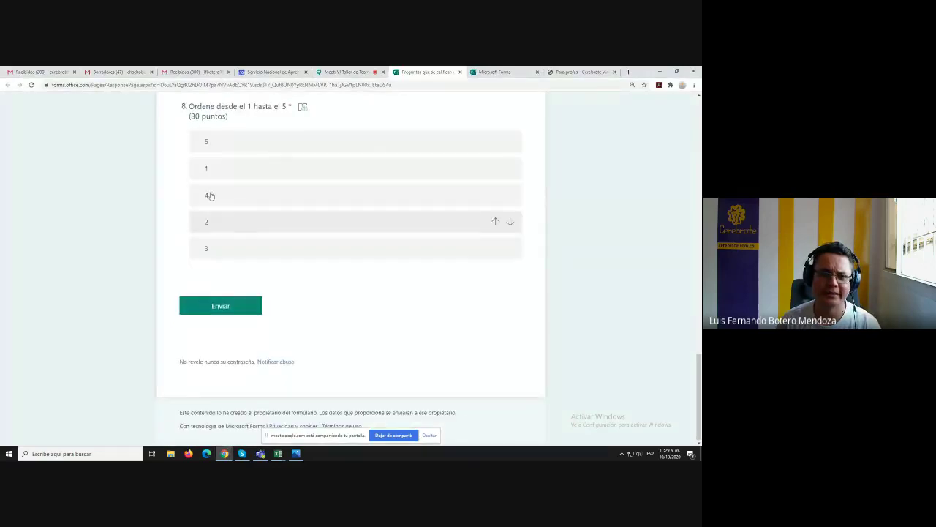
Step: Append a Likert question as question 12 in the quiz's Preguntas view
{"action": "scroll", "coordinate": [251, 180], "scroll_direction": "up", "scroll_amount": 1}
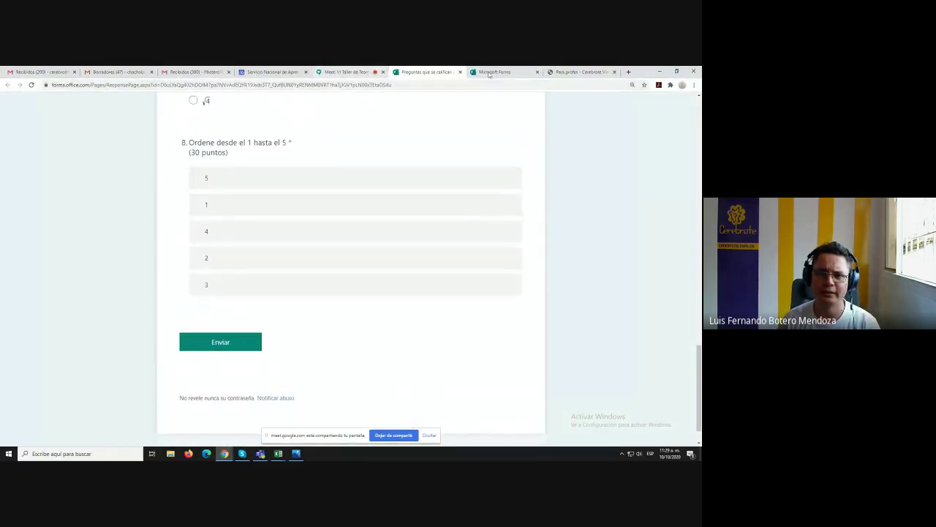
{"action": "left_click", "coordinate": [496, 72]}
{"action": "left_click", "coordinate": [281, 167]}
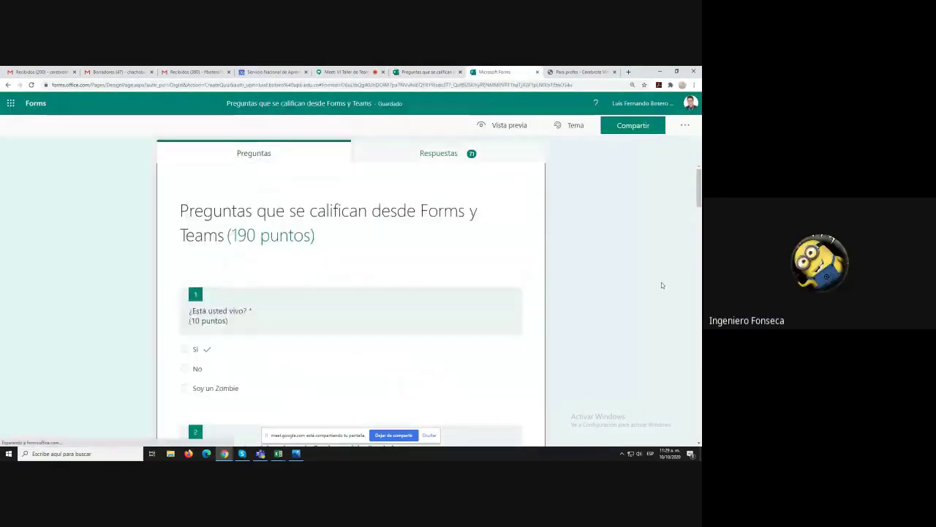
{"action": "scroll", "coordinate": [587, 279], "scroll_direction": "down", "scroll_amount": 10}
{"action": "scroll", "coordinate": [587, 279], "scroll_direction": "down", "scroll_amount": 15}
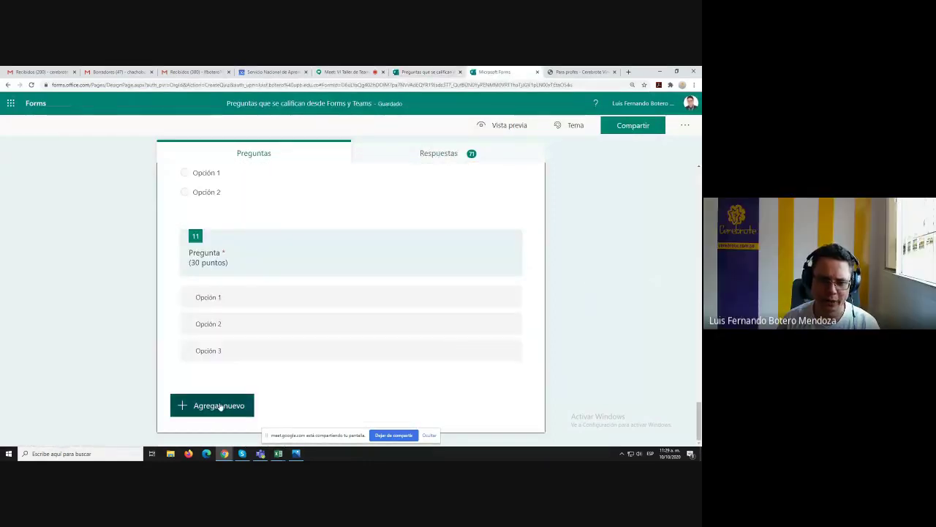
{"action": "left_click", "coordinate": [223, 407]}
{"action": "left_click", "coordinate": [454, 408]}
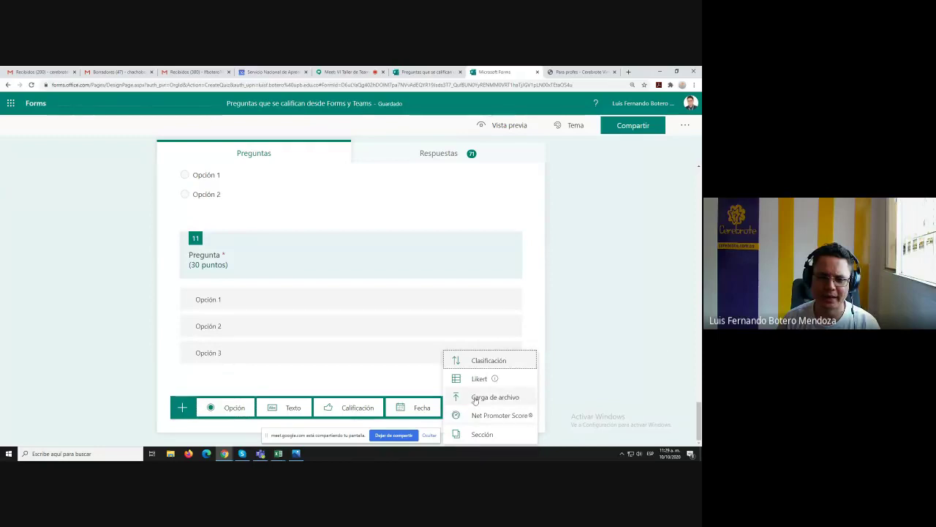
{"action": "mouse_move", "coordinate": [480, 379]}
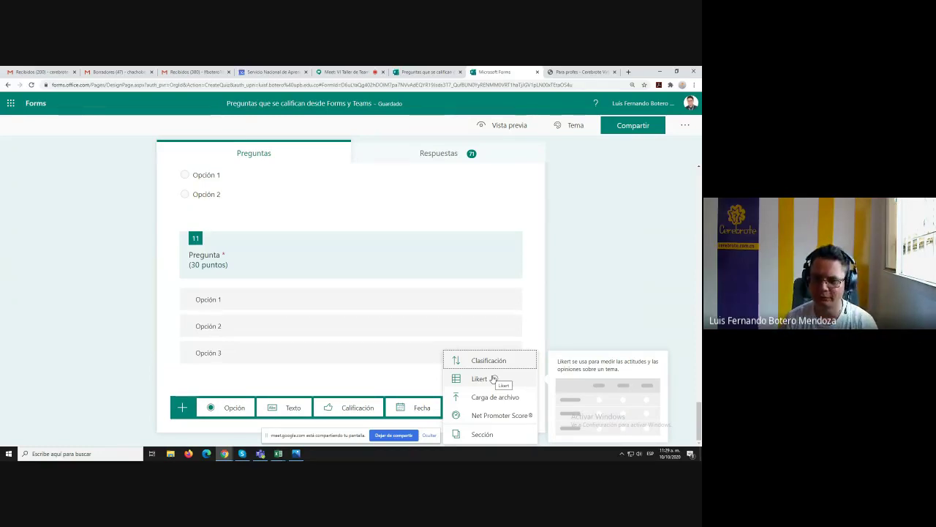
{"action": "left_click", "coordinate": [493, 378]}
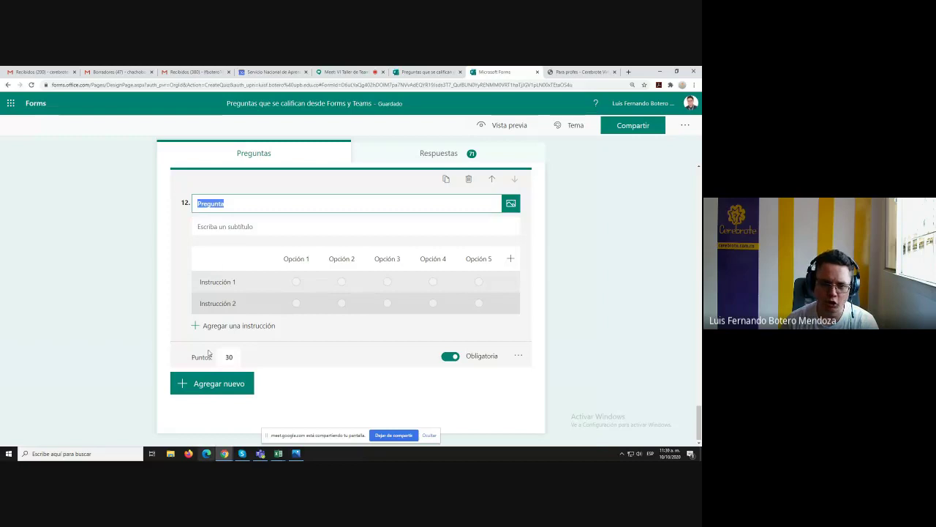
Step: Delete the Opción 2–4 columns and Instrucción 2 row, then add two rows and a third column
{"action": "left_click", "coordinate": [341, 259]}
{"action": "left_click", "coordinate": [369, 258]}
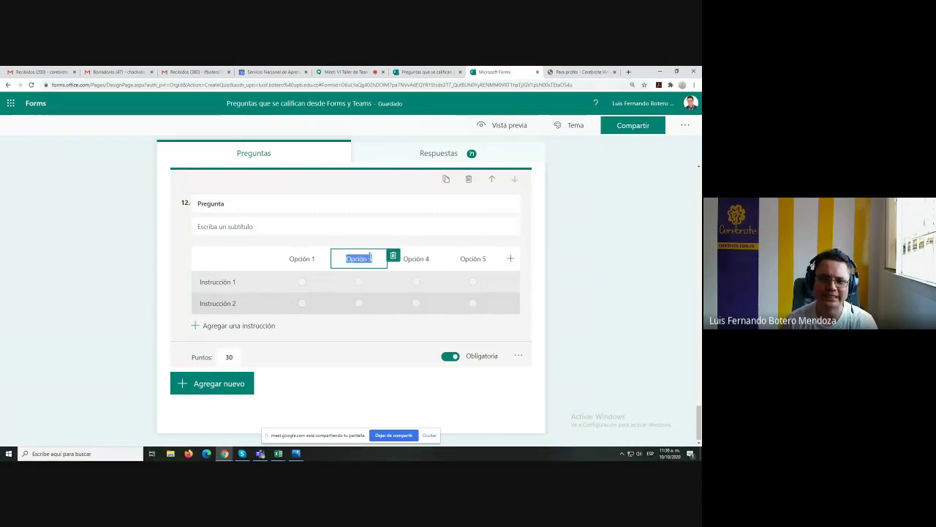
{"action": "left_click", "coordinate": [394, 256]}
{"action": "left_click", "coordinate": [430, 258]}
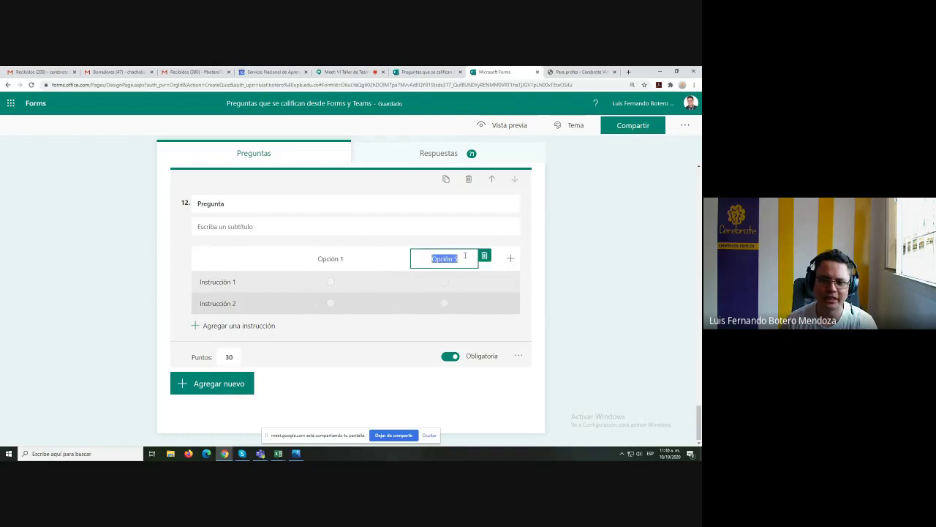
{"action": "left_click", "coordinate": [244, 296]}
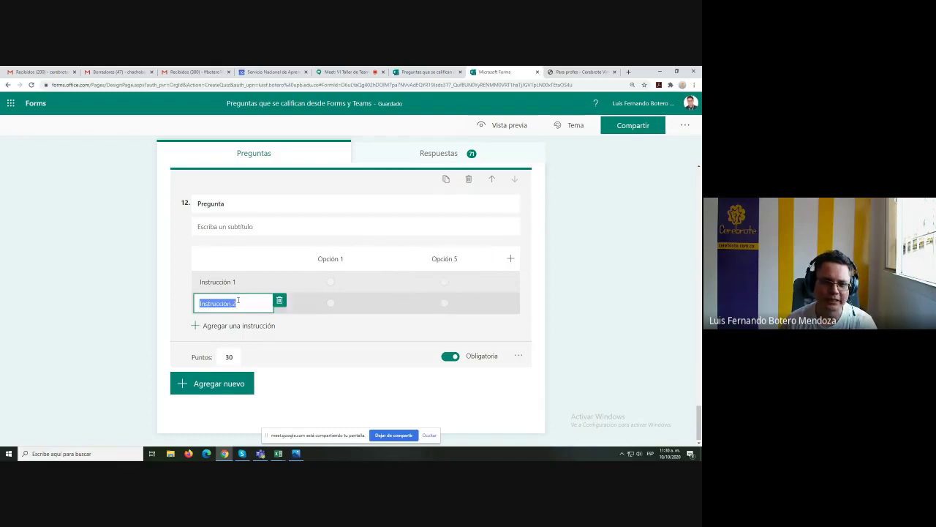
{"action": "left_click", "coordinate": [279, 301]}
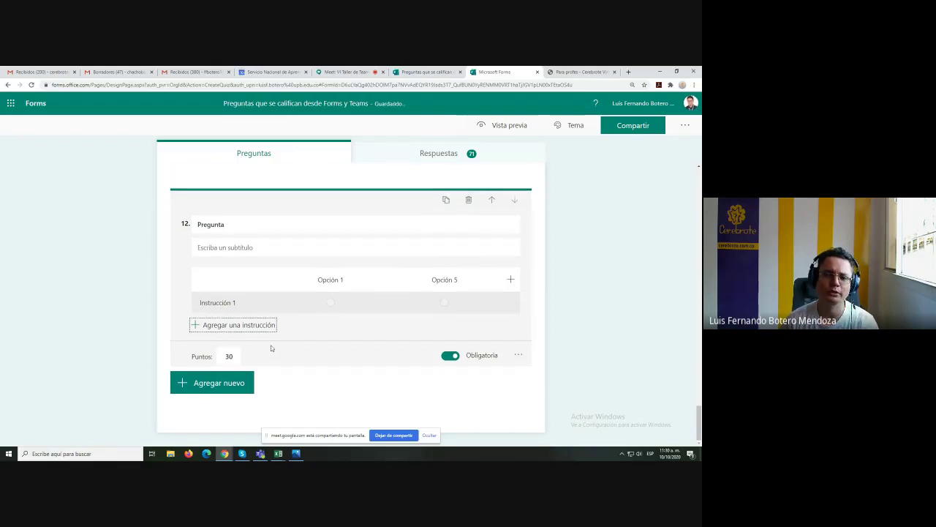
{"action": "left_click", "coordinate": [232, 324]}
{"action": "left_click", "coordinate": [227, 346]}
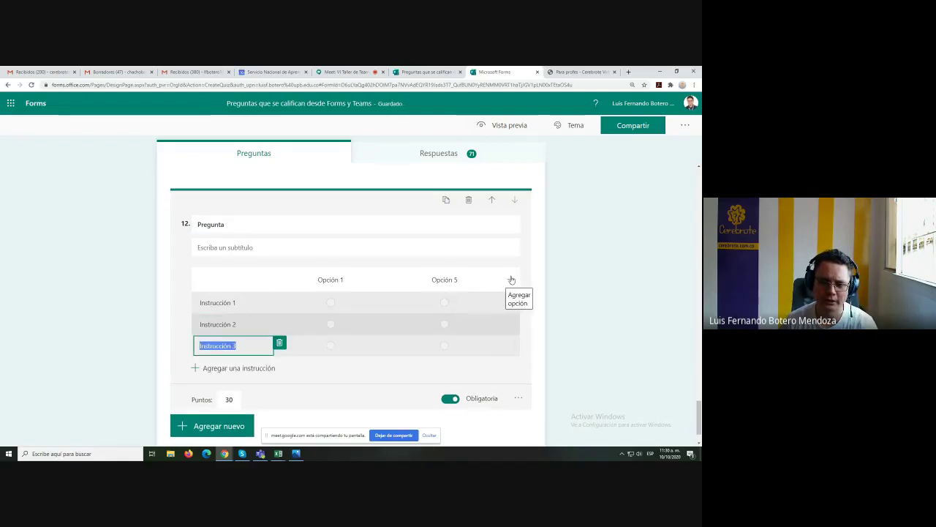
{"action": "left_click", "coordinate": [512, 280]}
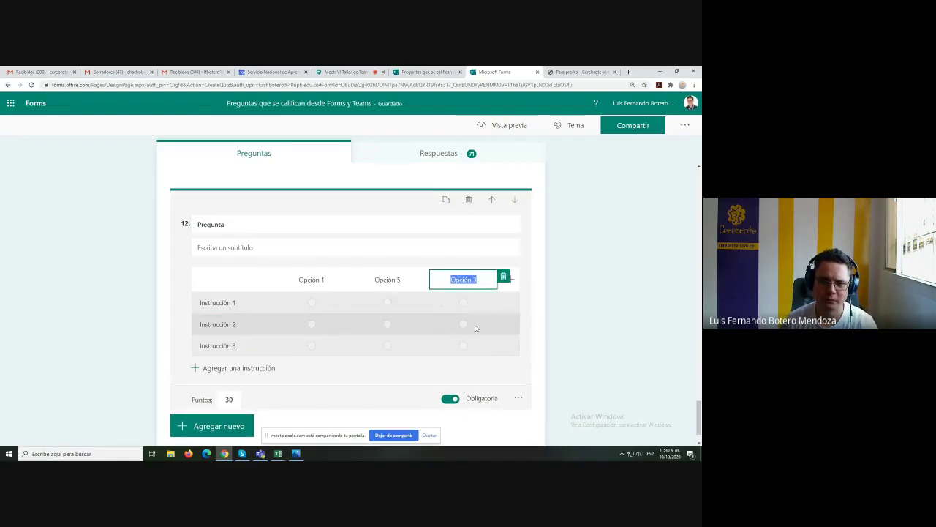
Step: Label question 12's three rows A, B and C
{"action": "left_click", "coordinate": [209, 303]}
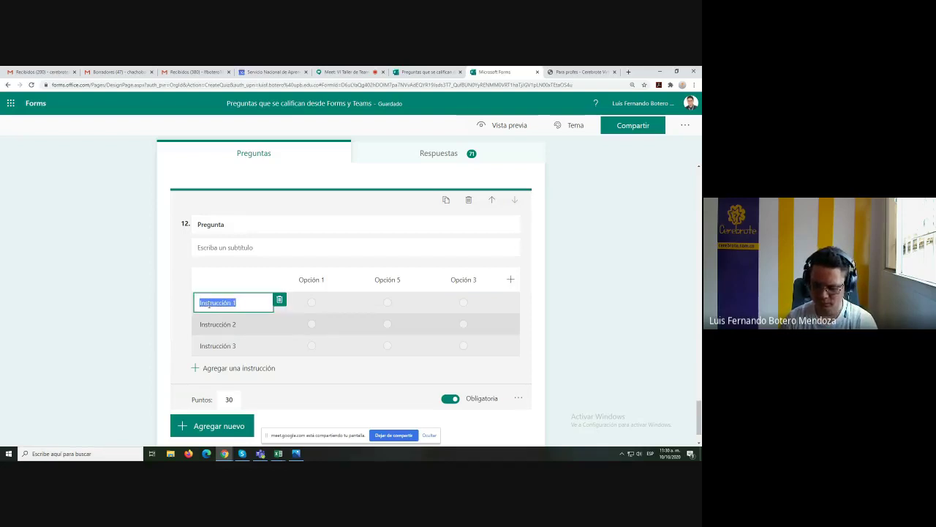
{"action": "type", "text": "A"}
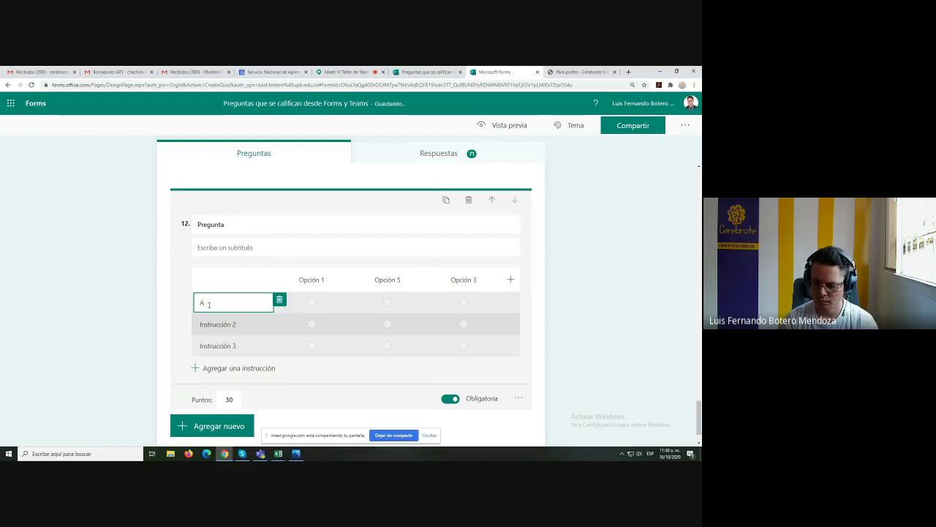
{"action": "left_click", "coordinate": [208, 325]}
{"action": "type", "text": "B"}
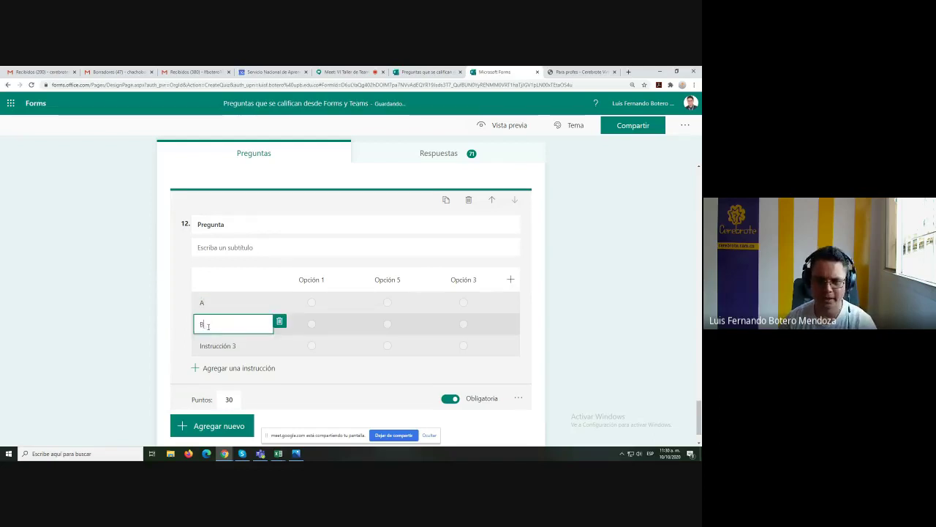
{"action": "left_click", "coordinate": [211, 346]}
{"action": "type", "text": "C"}
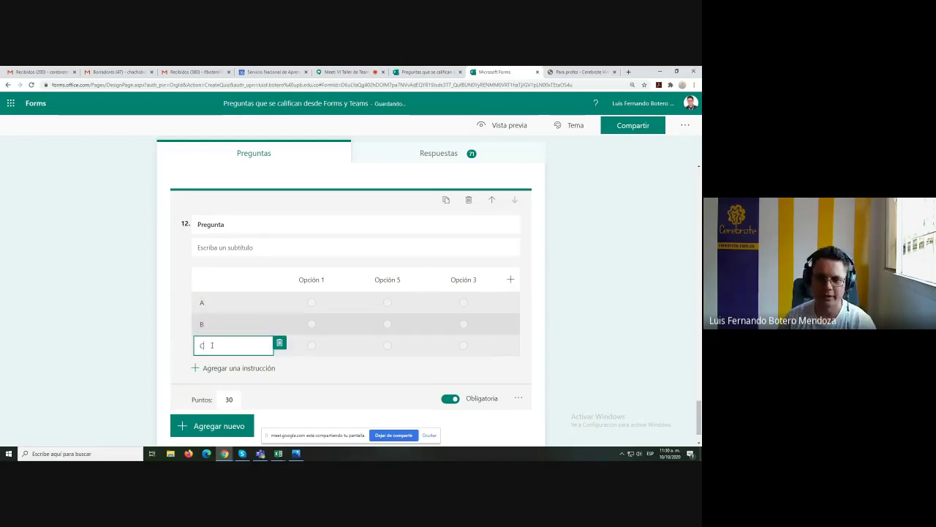
Step: Label question 12's three columns 1, 2 and 3
{"action": "left_click", "coordinate": [310, 277]}
{"action": "type", "text": "1"}
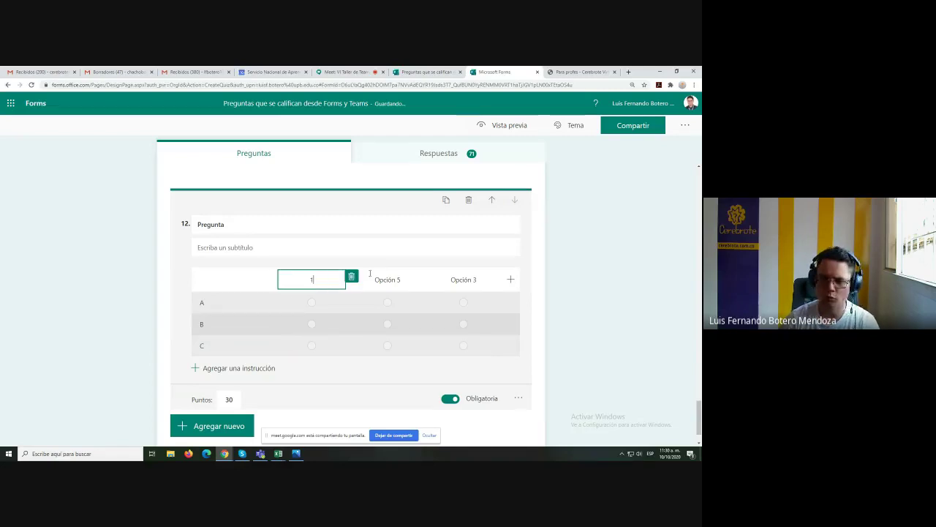
{"action": "left_click", "coordinate": [387, 279]}
{"action": "type", "text": "2"}
{"action": "left_click", "coordinate": [469, 280]}
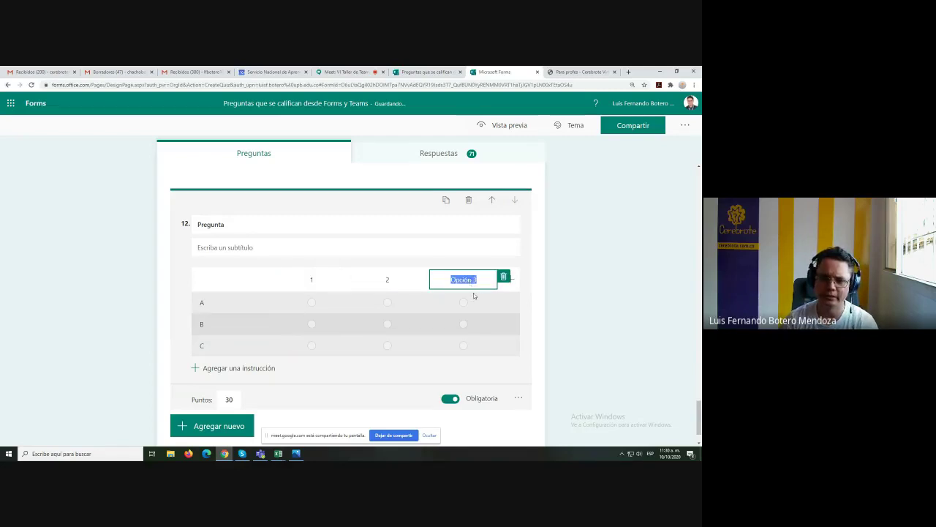
{"action": "type", "text": "3"}
{"action": "left_click", "coordinate": [564, 315]}
{"action": "left_click", "coordinate": [362, 320]}
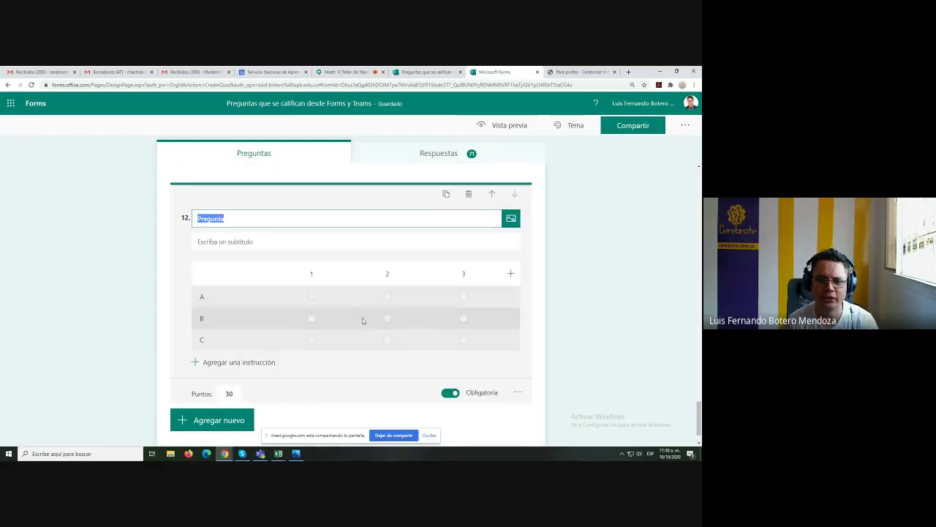
Step: Add an Instrucción 4 statement row under A, B and C in question 12
{"action": "left_click", "coordinate": [311, 299]}
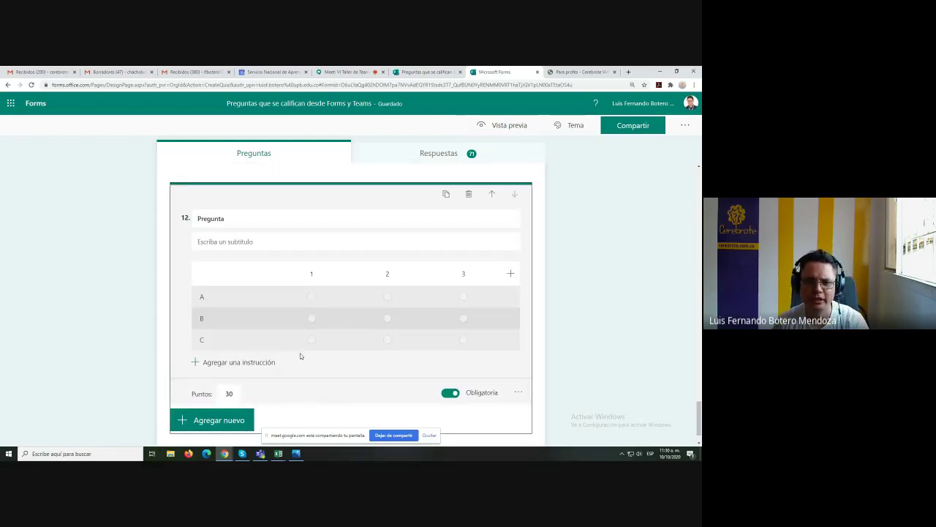
{"action": "left_click", "coordinate": [239, 363]}
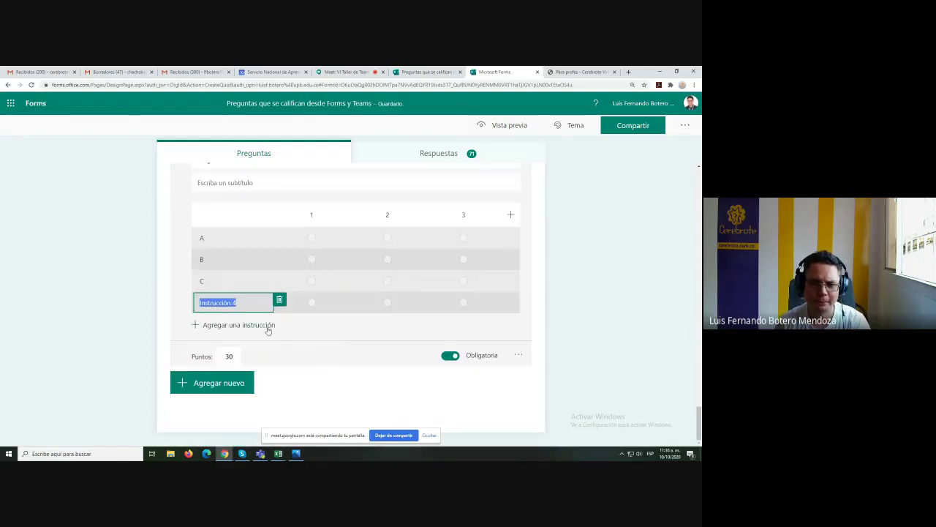
{"action": "left_click", "coordinate": [518, 355]}
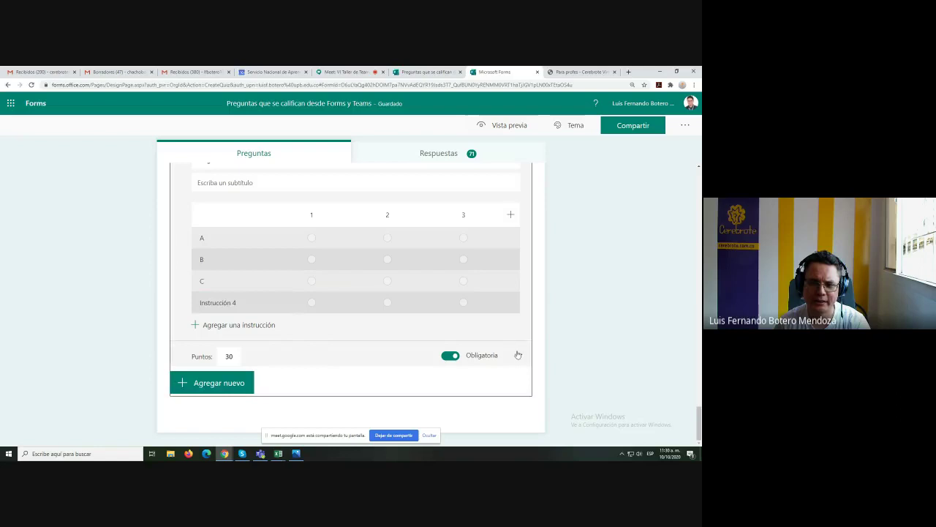
{"action": "left_click", "coordinate": [431, 354]}
{"action": "scroll", "coordinate": [355, 389], "scroll_direction": "up", "scroll_amount": 1}
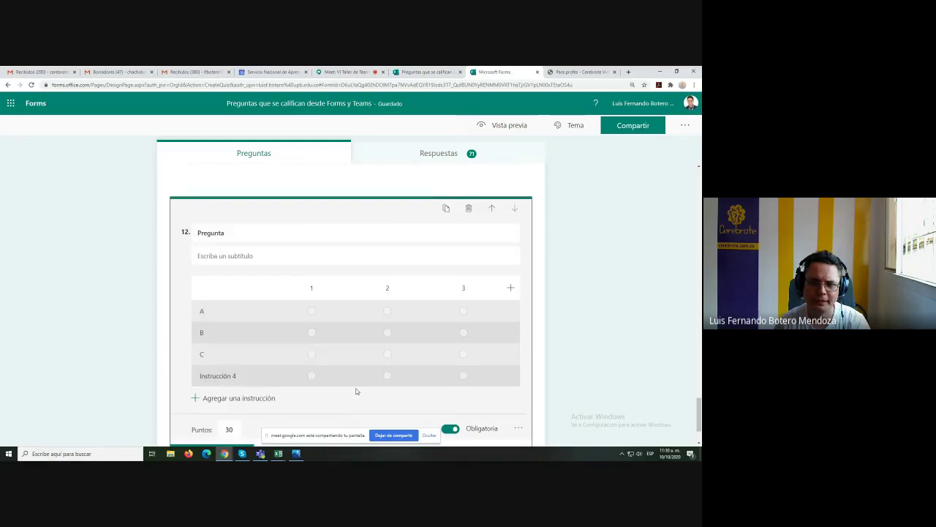
{"action": "scroll", "coordinate": [356, 391], "scroll_direction": "down", "scroll_amount": 1}
{"action": "left_click", "coordinate": [299, 250]}
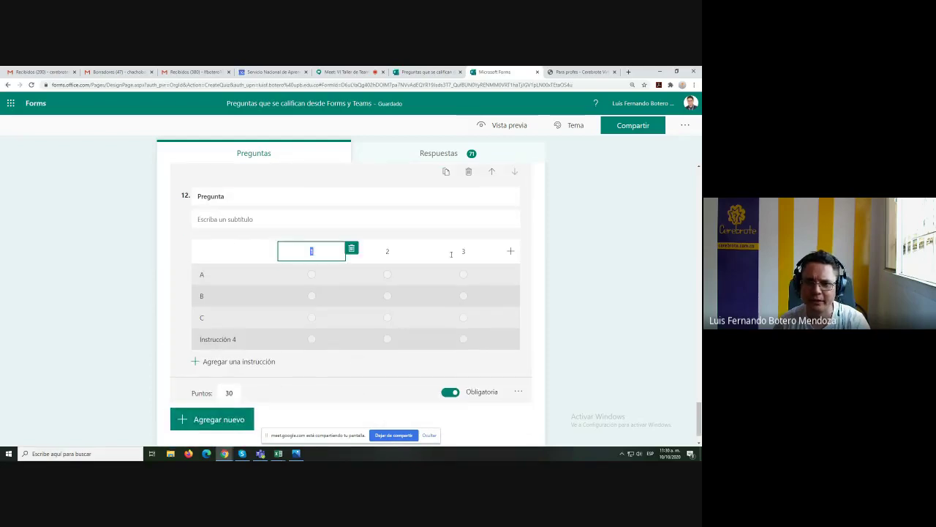
{"action": "left_click", "coordinate": [277, 255]}
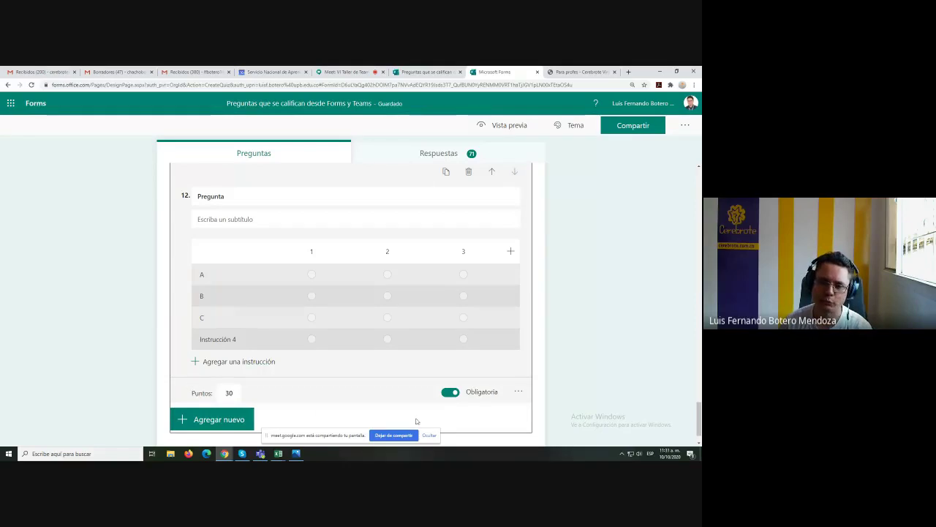
Step: Switch from the Forms quiz to the Google Meet call tab
{"action": "scroll", "coordinate": [471, 406], "scroll_direction": "up", "scroll_amount": 5}
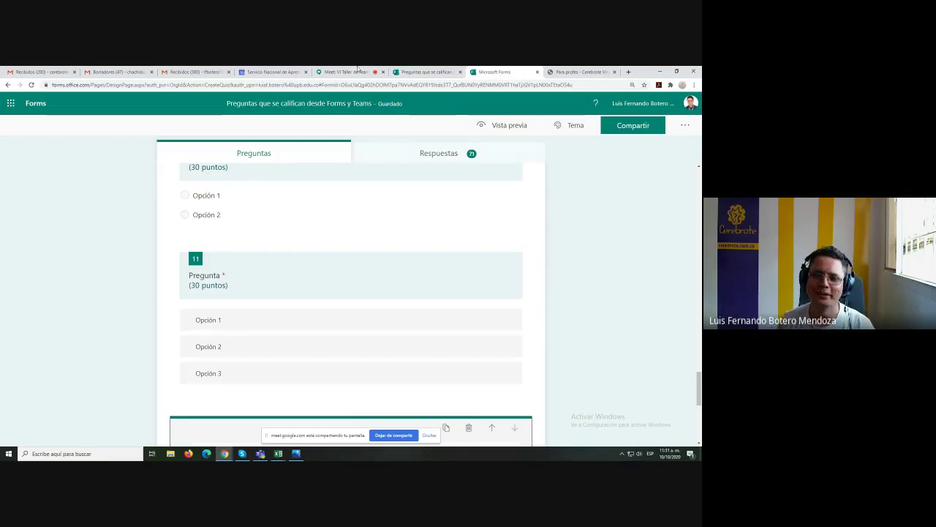
{"action": "key", "text": "ctrl+shift+Tab"}
{"action": "key", "text": "ctrl+shift+Tab"}
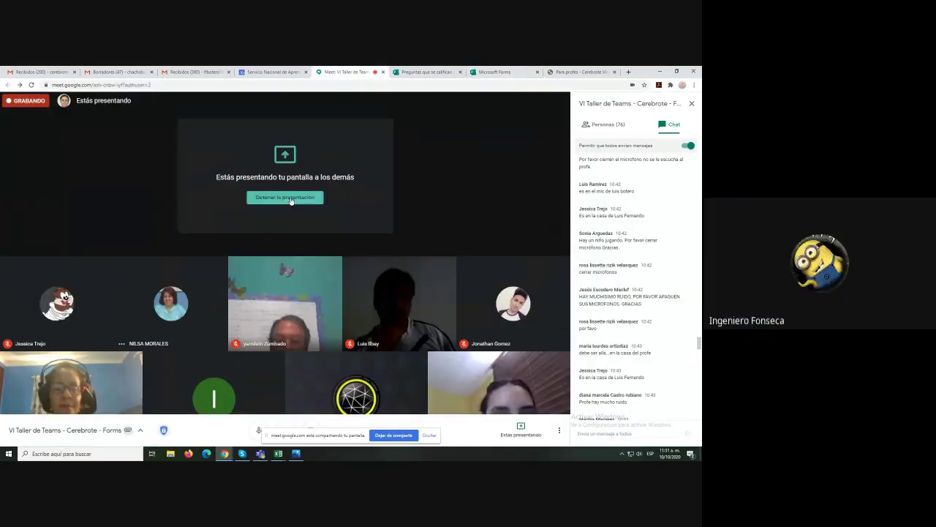